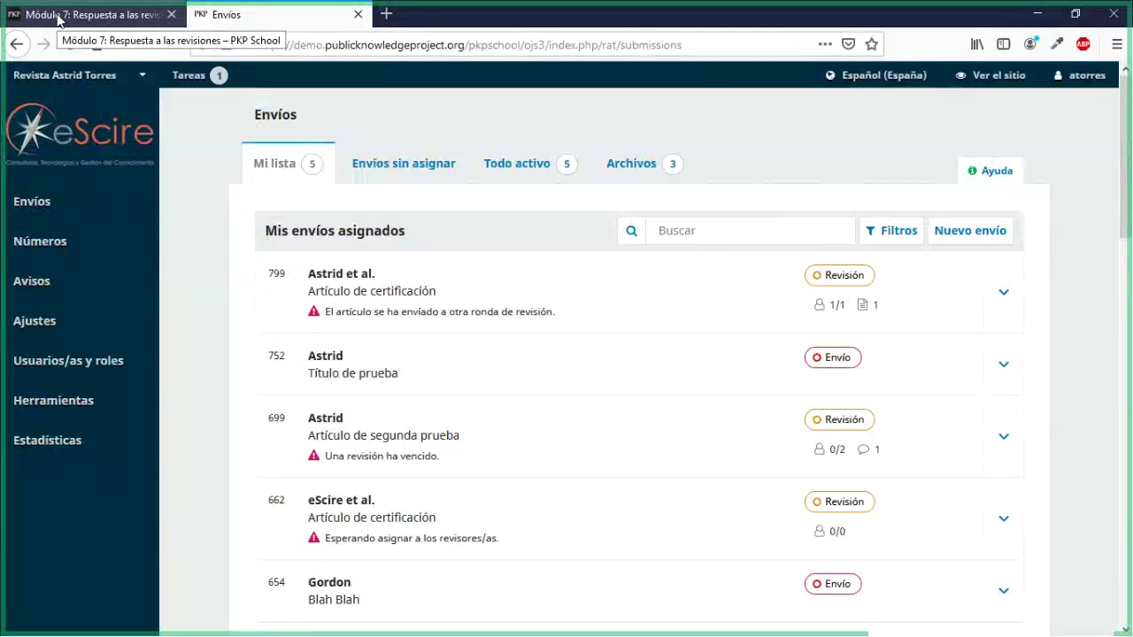
Step: Open submission 799, Artículo de certificación, from the journal's submissions list
left_click(59, 19)
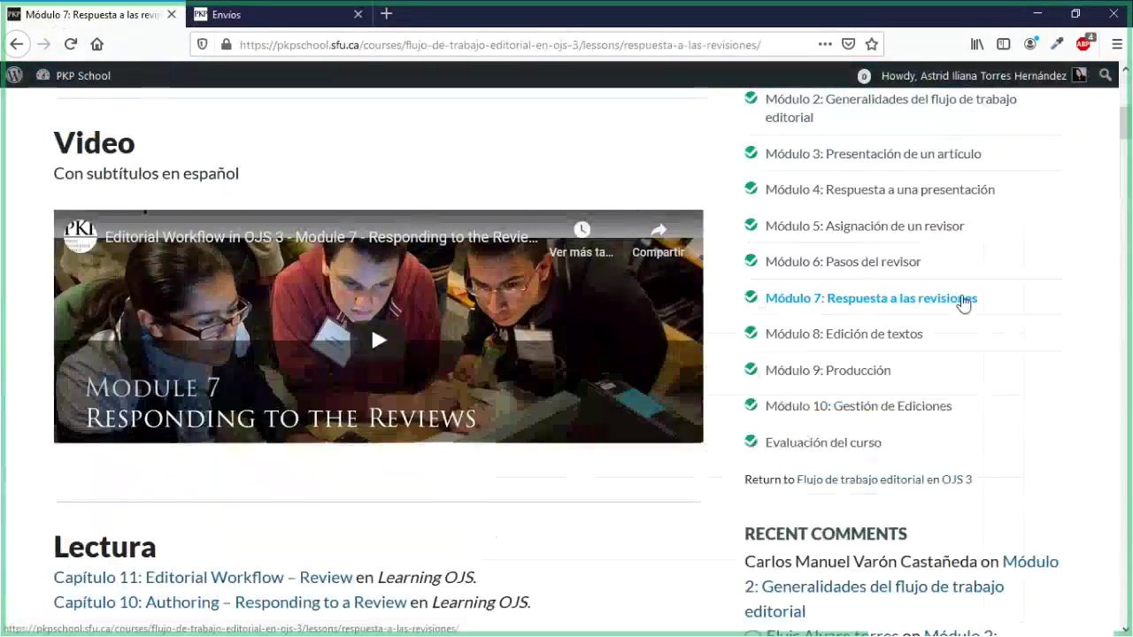
left_click(261, 18)
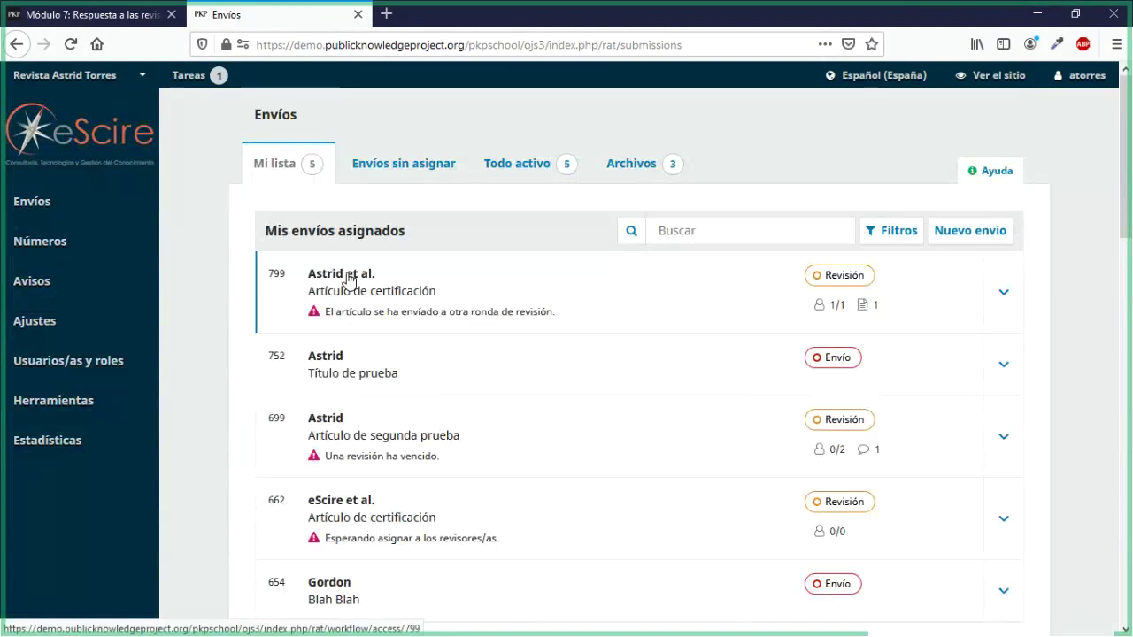
left_click(350, 281)
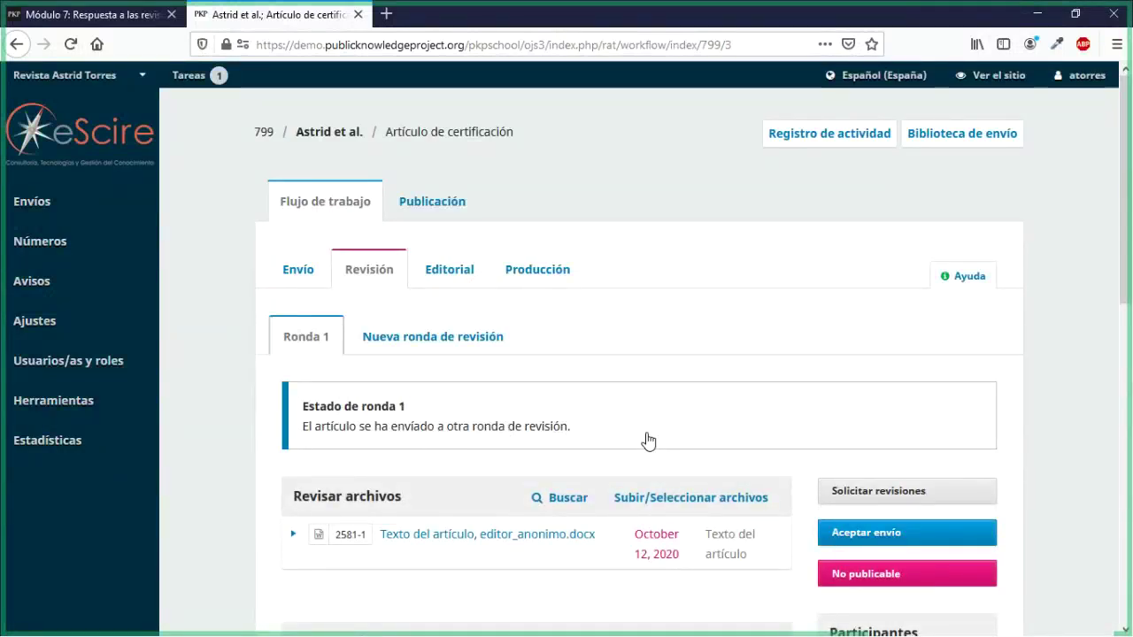
Step: Look through the Ronda 1 panels, including autor_corregido.docx under Revisiones
scroll(648, 440, "down", 3)
scroll(649, 440, "down", 1)
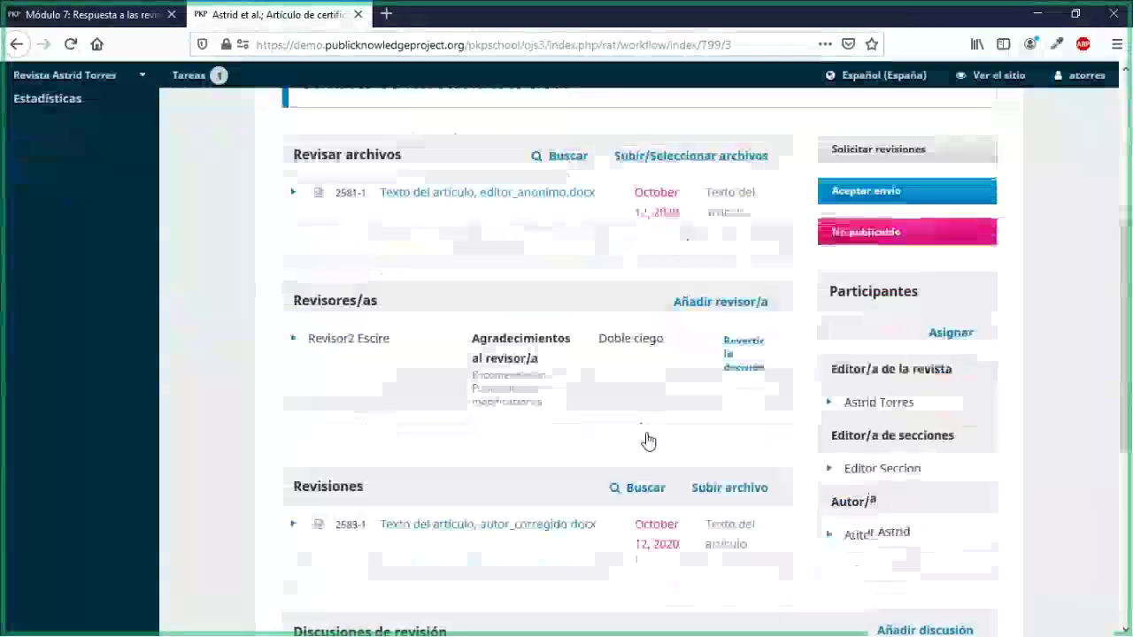
left_click_drag(327, 404, 340, 404)
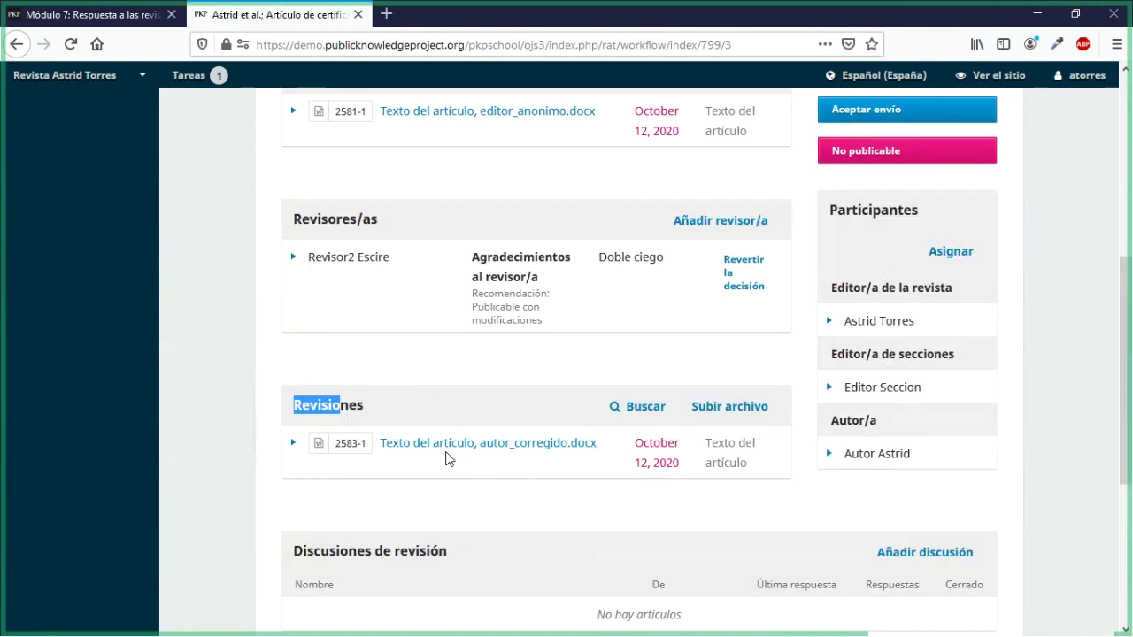
scroll(446, 459, "up", 3)
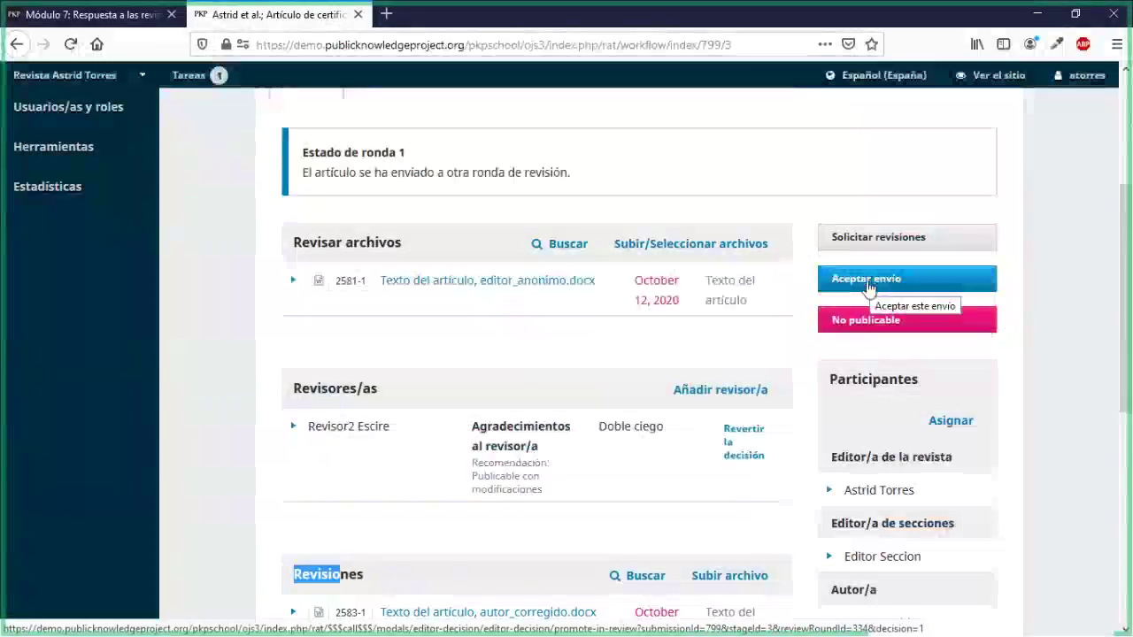
scroll(489, 485, "down", 2)
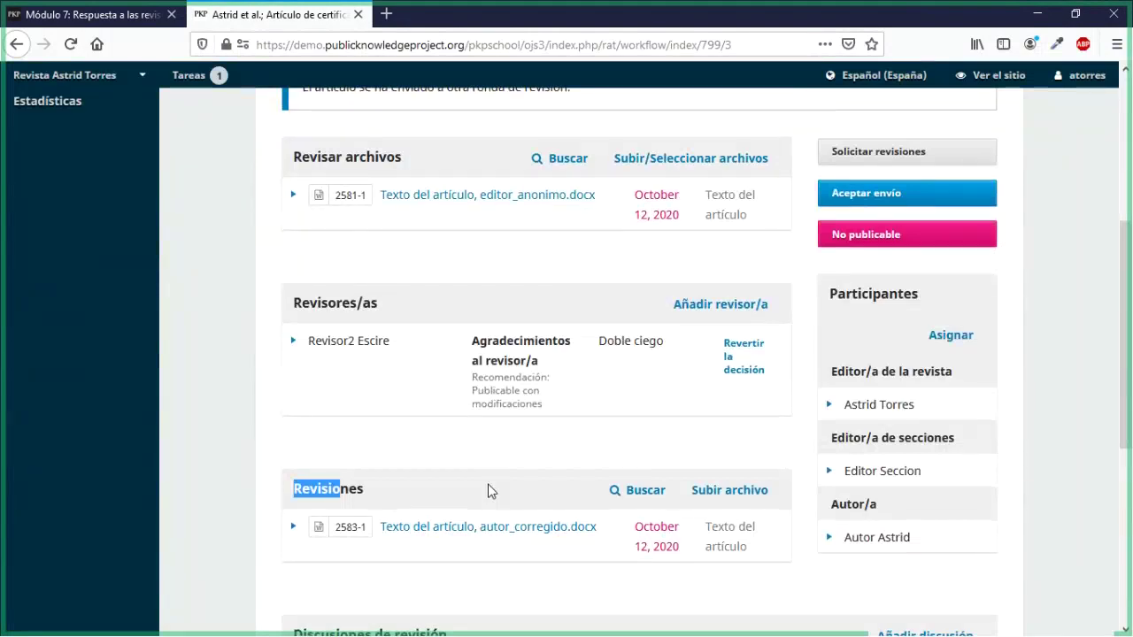
scroll(491, 492, "down", 2)
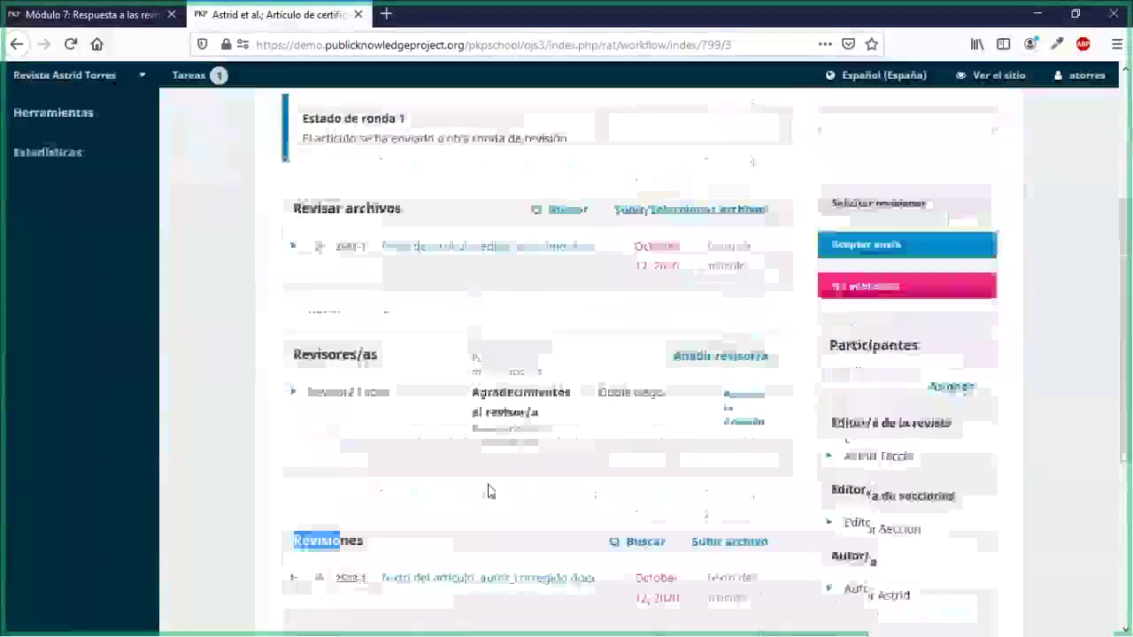
scroll(487, 491, "up", 3)
scroll(488, 491, "down", 2)
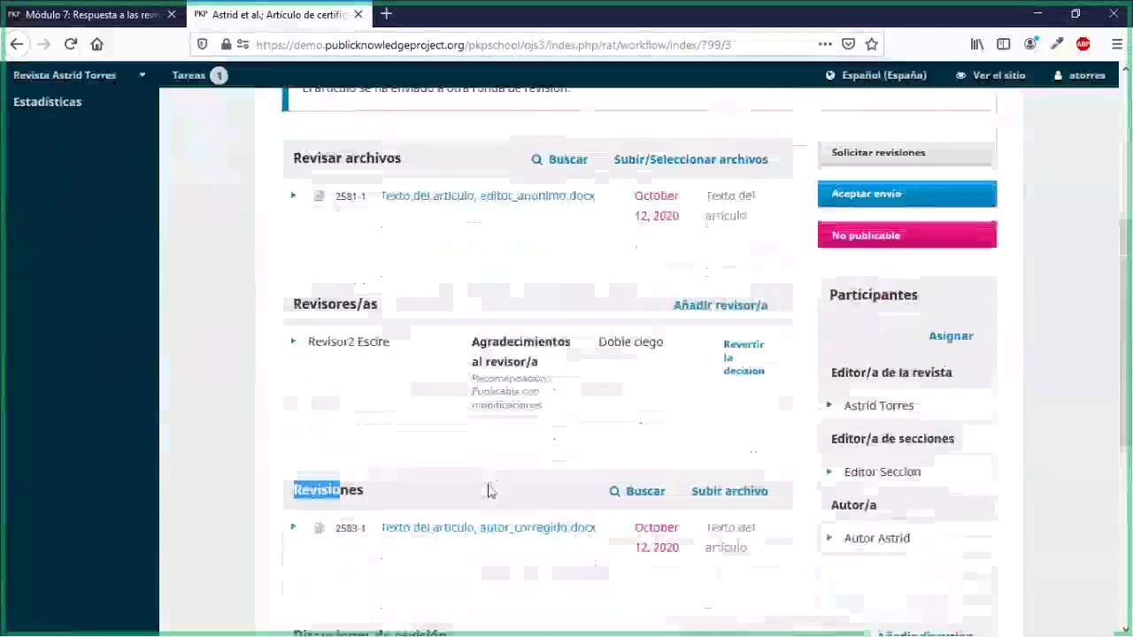
scroll(490, 485, "up", 2)
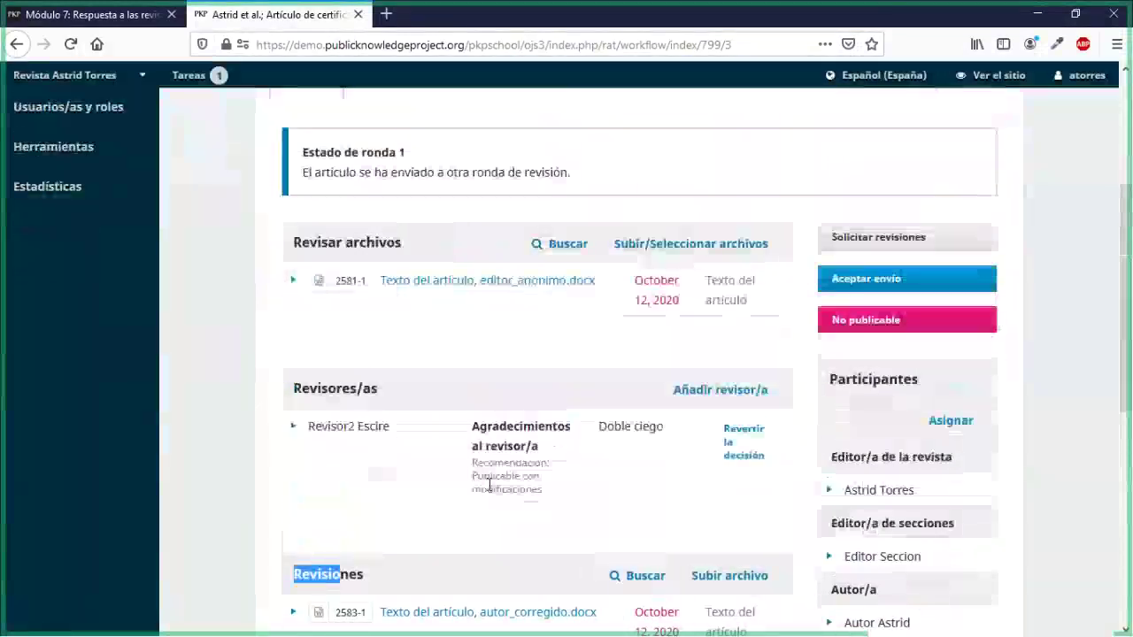
scroll(446, 348, "up", 5)
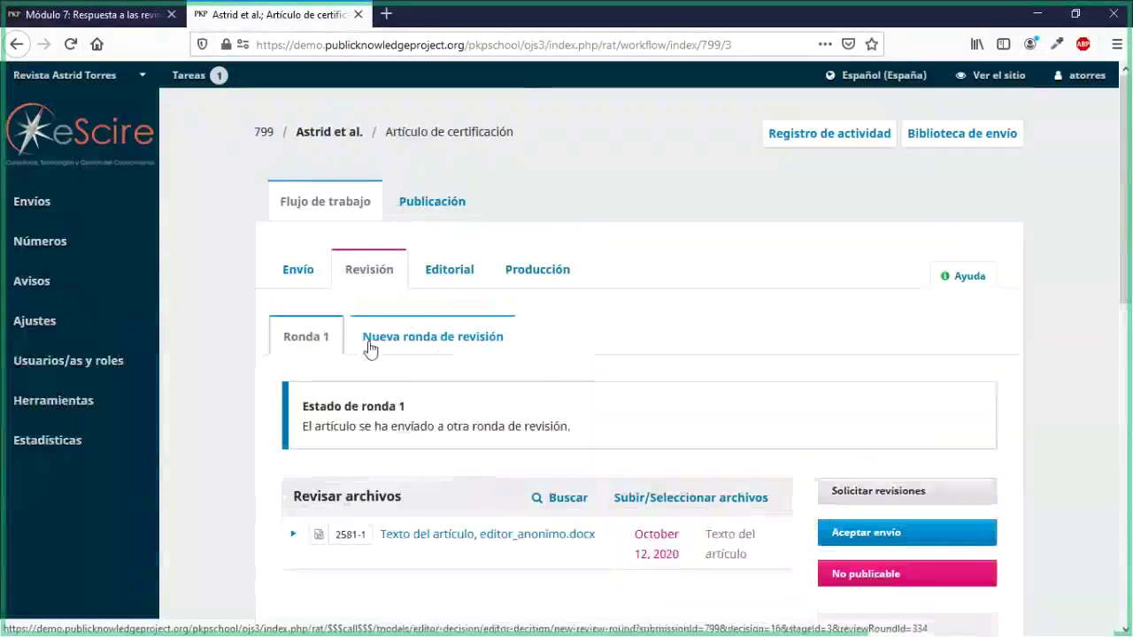
Step: Create review round 2 for submission 799 with autor_corregido.docx as its review file
left_click(469, 336)
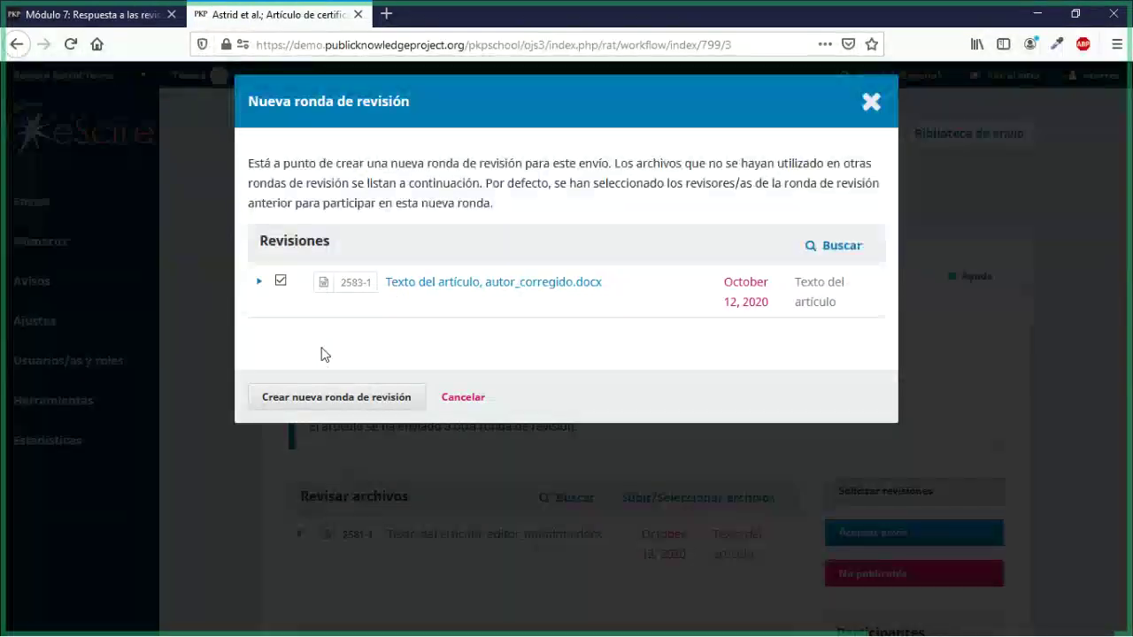
left_click(323, 403)
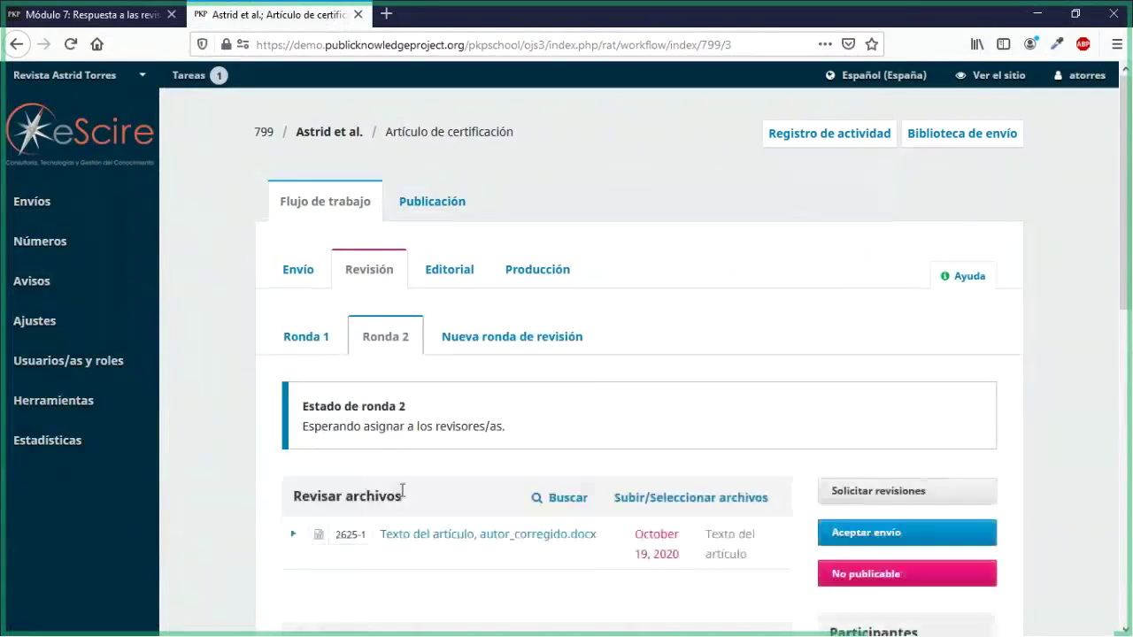
scroll(411, 494, "down", 2)
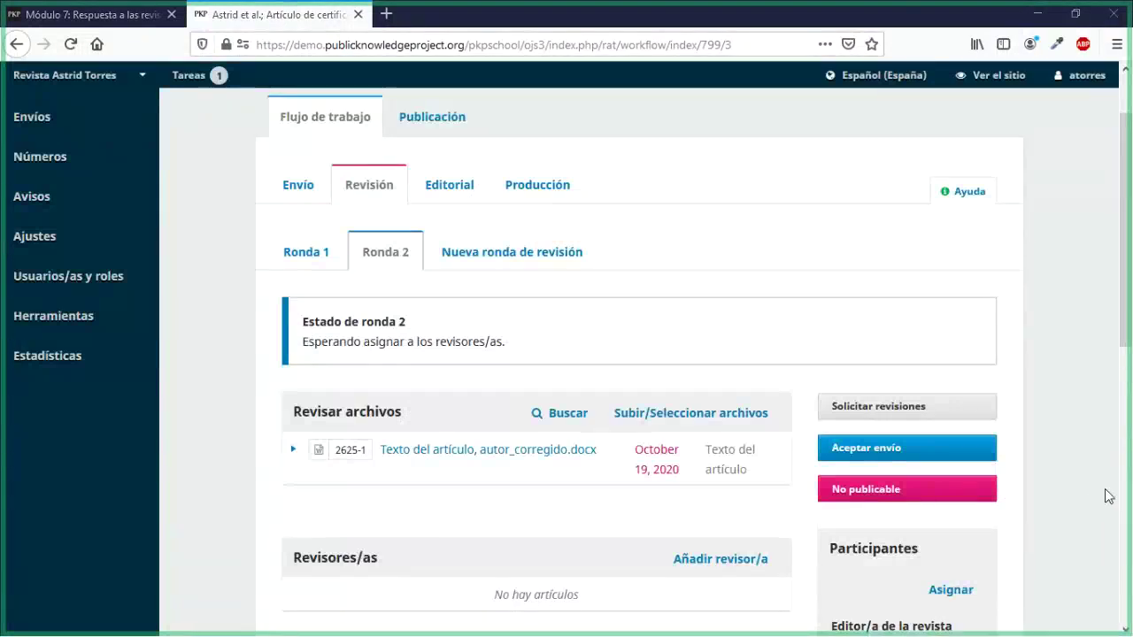
scroll(618, 478, "down", 3)
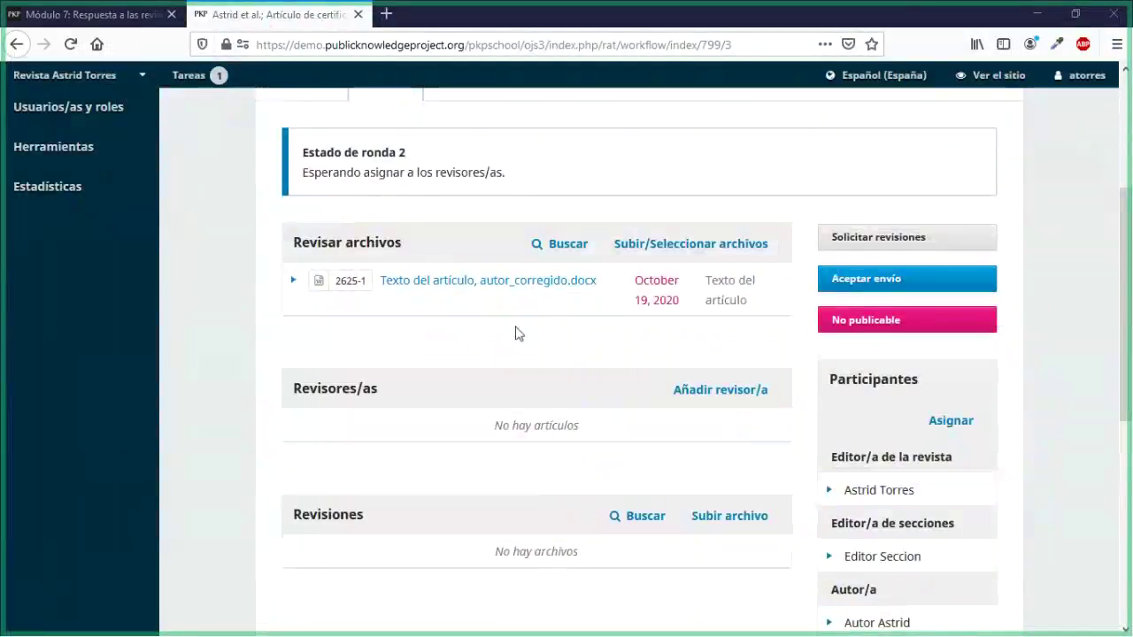
scroll(522, 351, "down", 2)
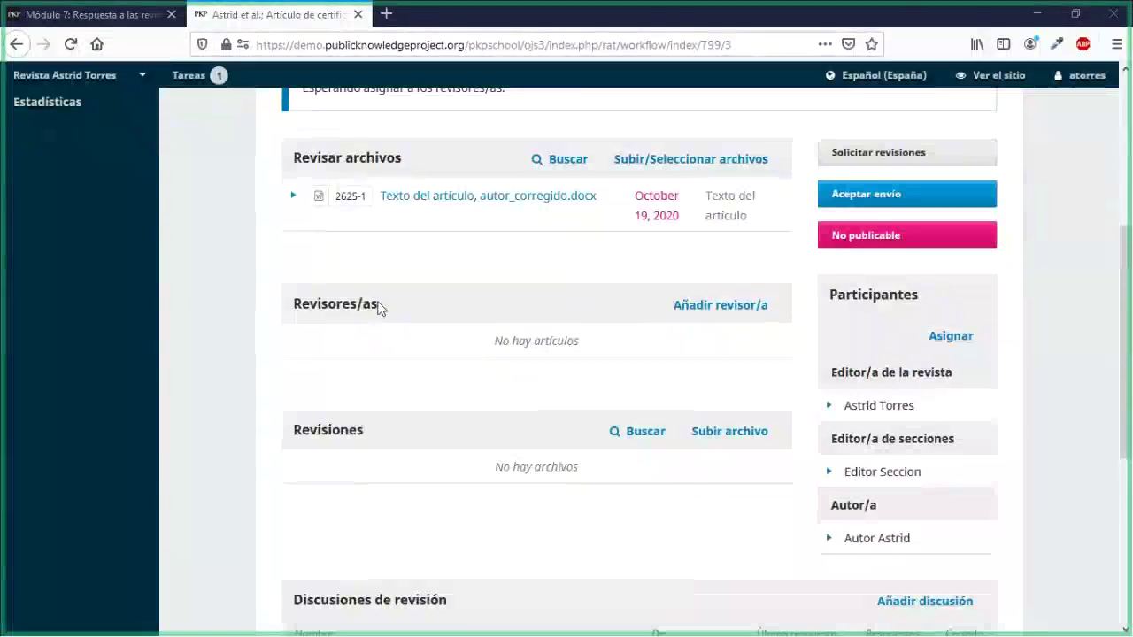
left_click_drag(378, 304, 299, 304)
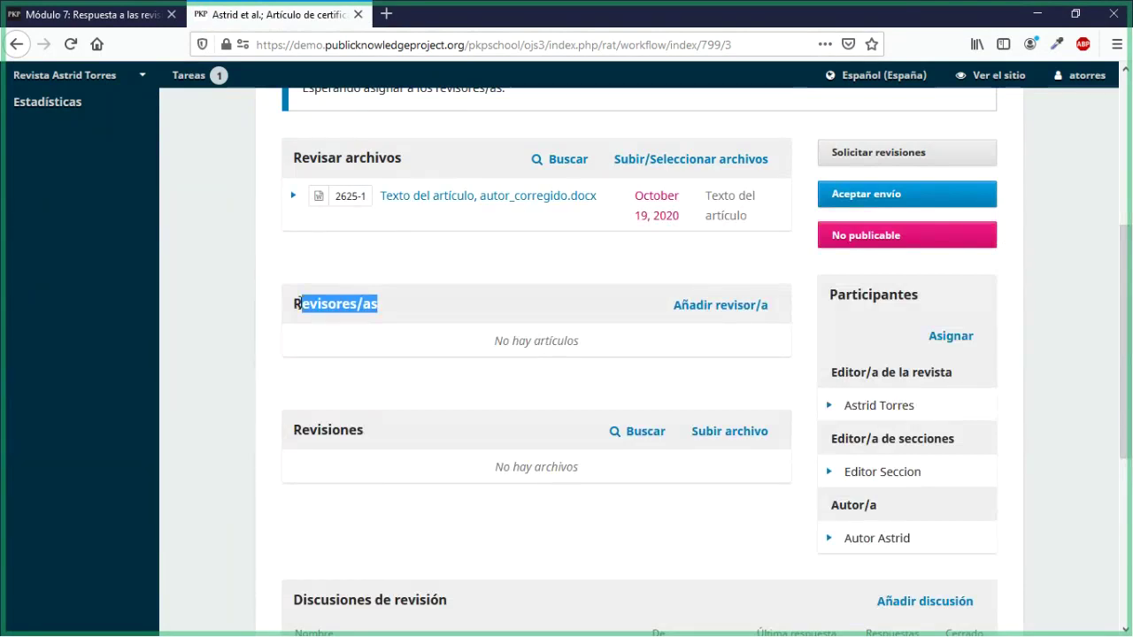
Step: Choose the round 1 reviewer for round 2 and read the request email
left_click(757, 308)
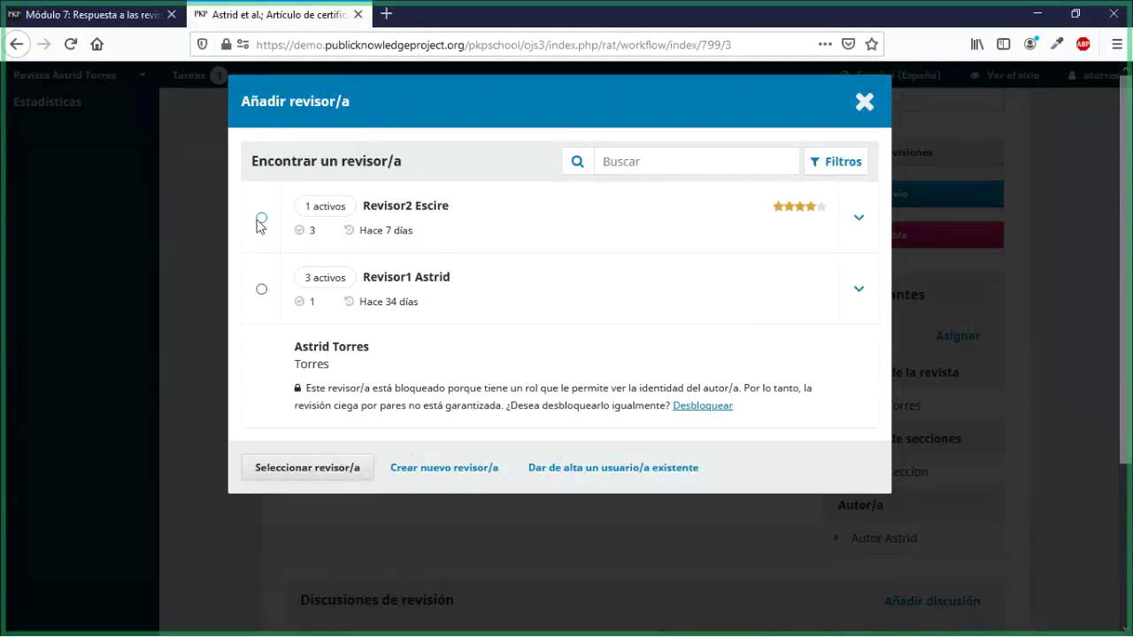
left_click(261, 218)
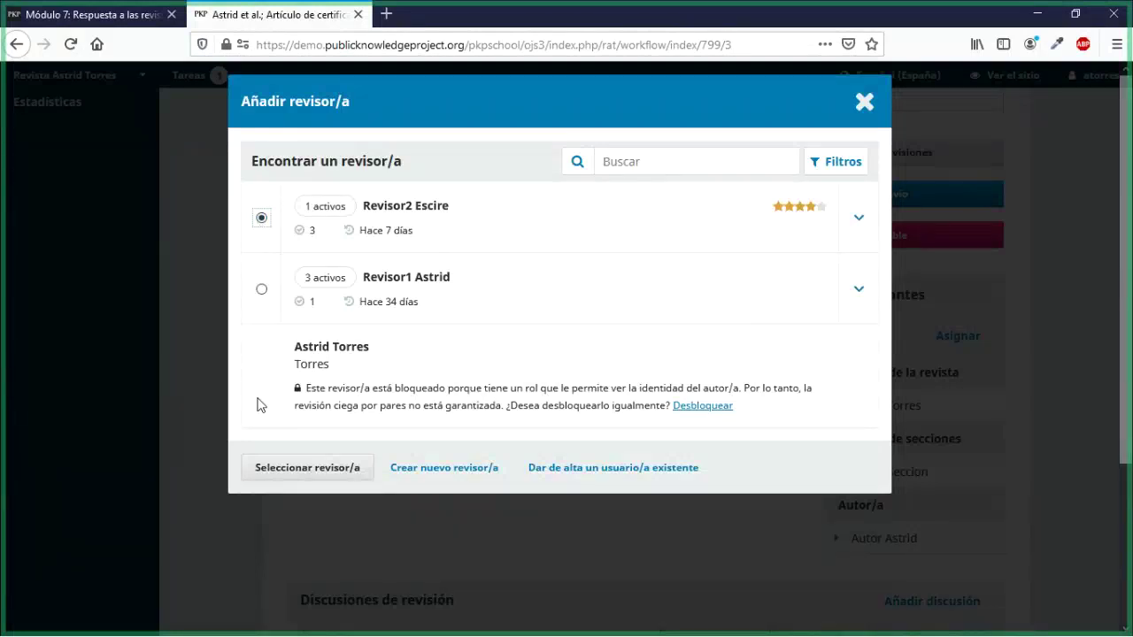
left_click(266, 470)
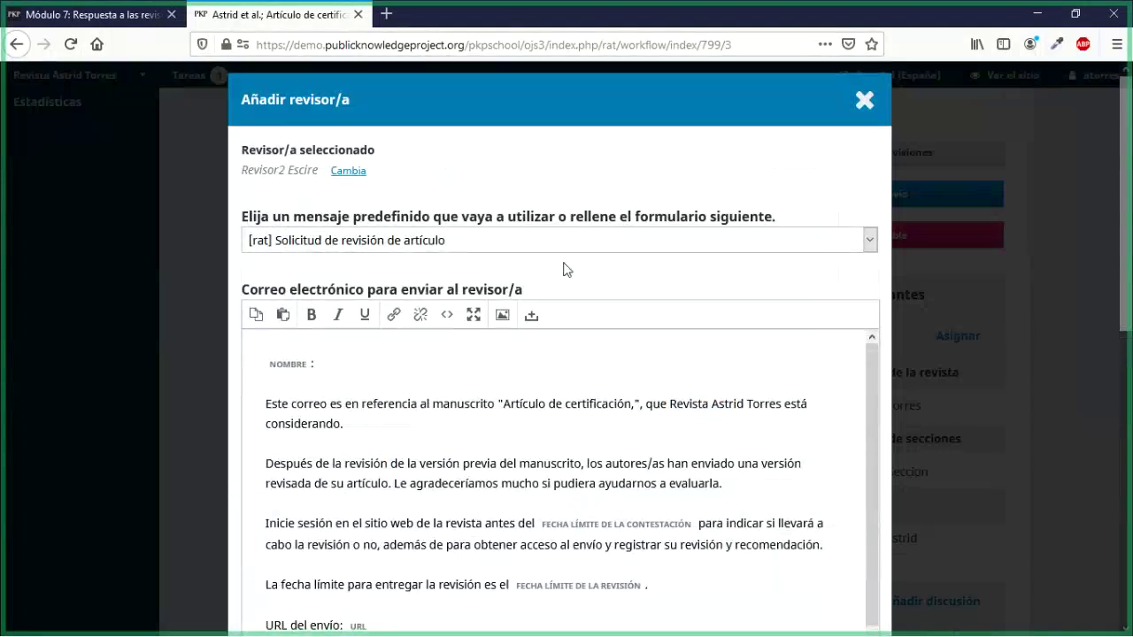
scroll(562, 268, "down", 2)
scroll(607, 294, "down", 3)
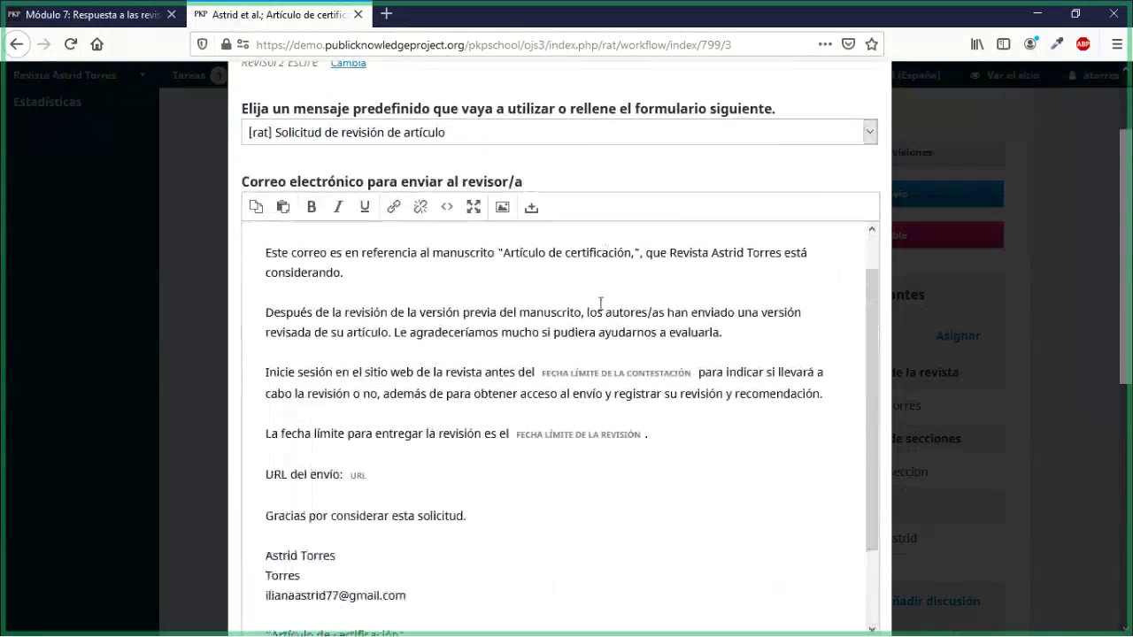
scroll(256, 402, "down", 5)
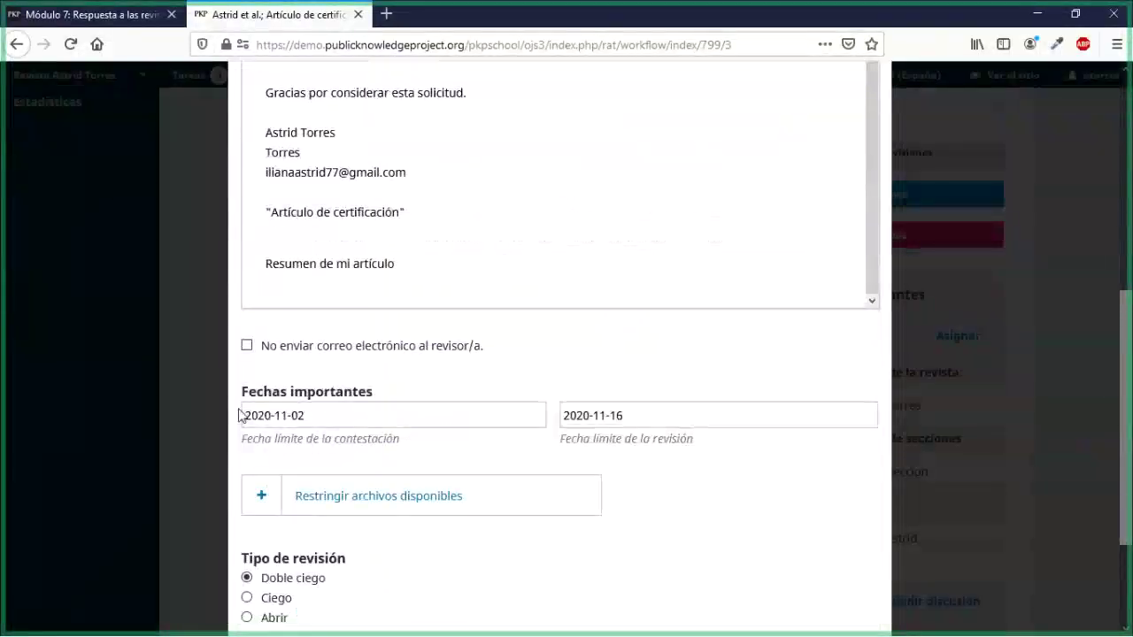
scroll(239, 415, "down", 3)
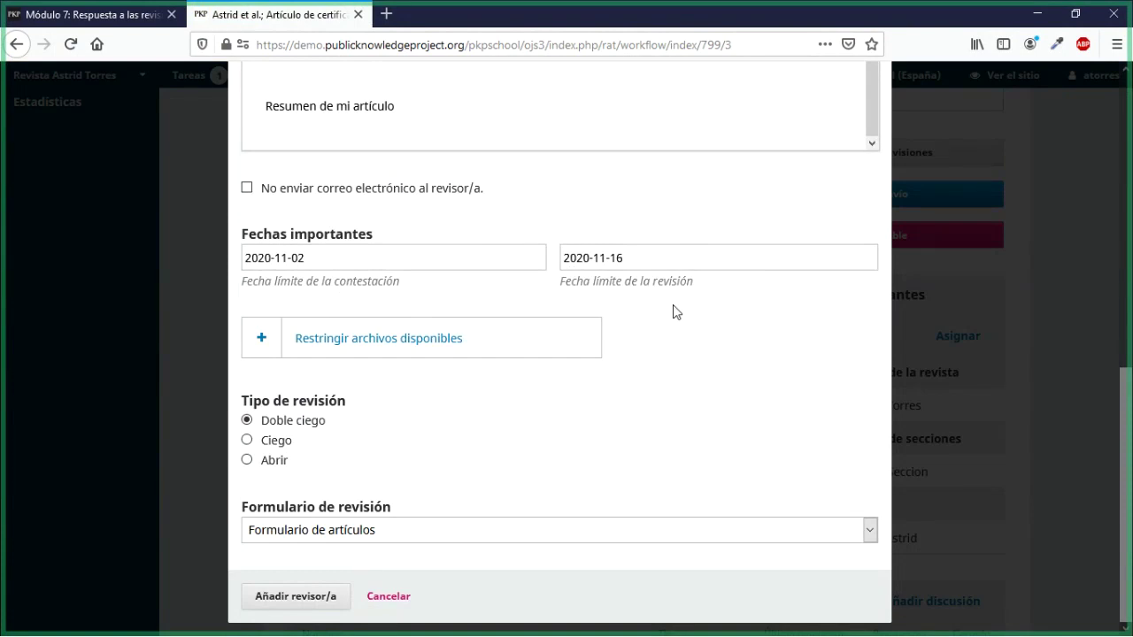
Step: Check file access, keep Formulario de artículos, and send the double-blind review request
left_click(268, 356)
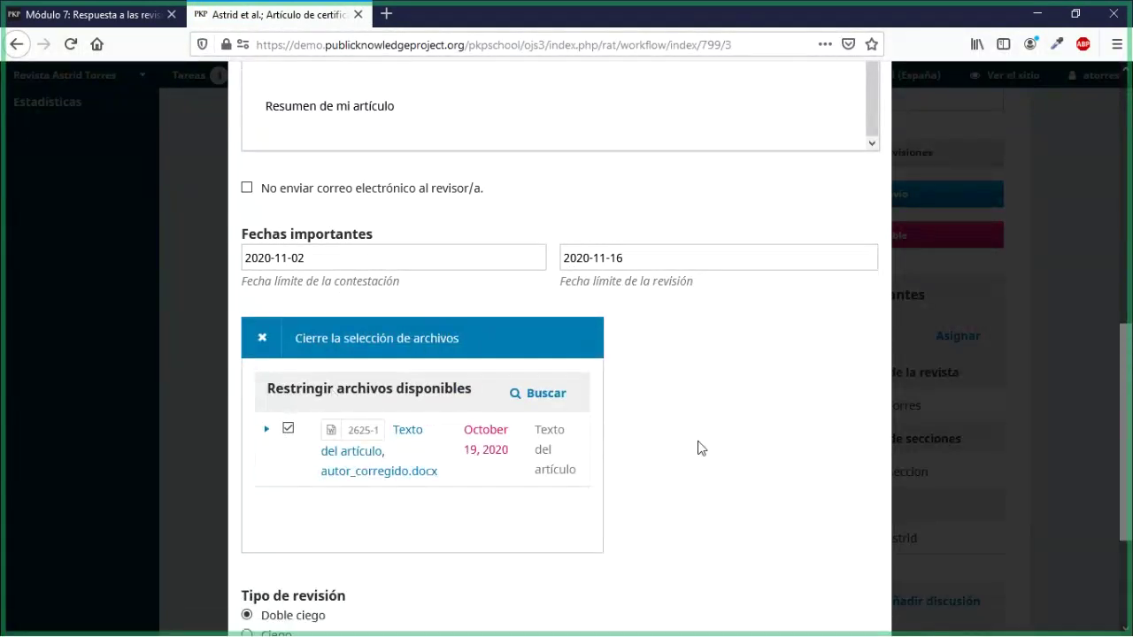
scroll(698, 448, "down", 2)
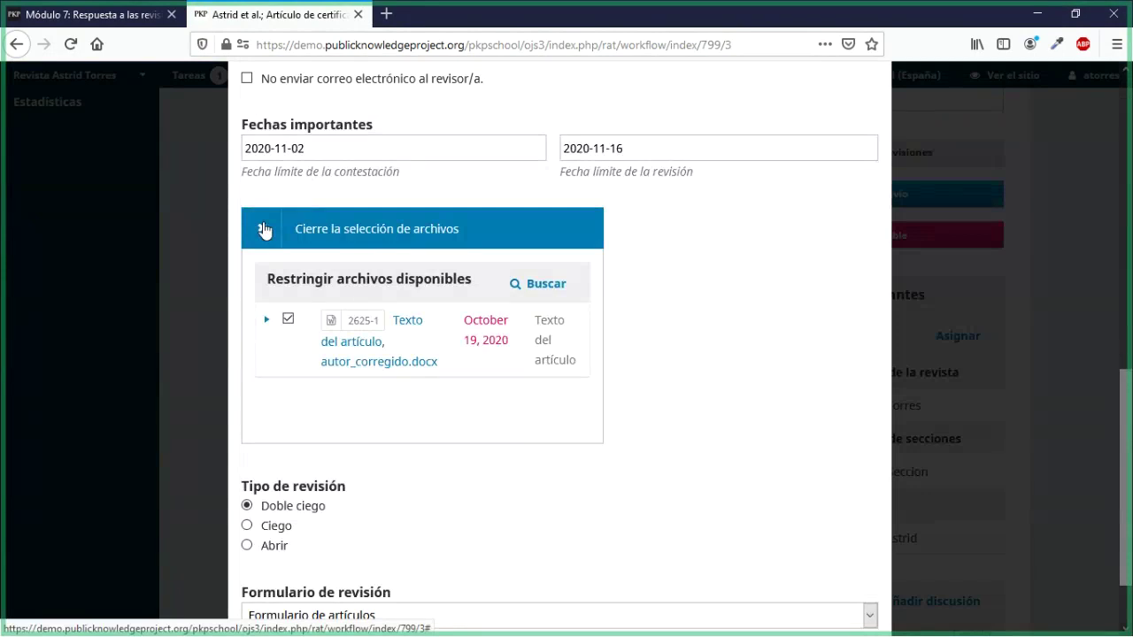
left_click(264, 231)
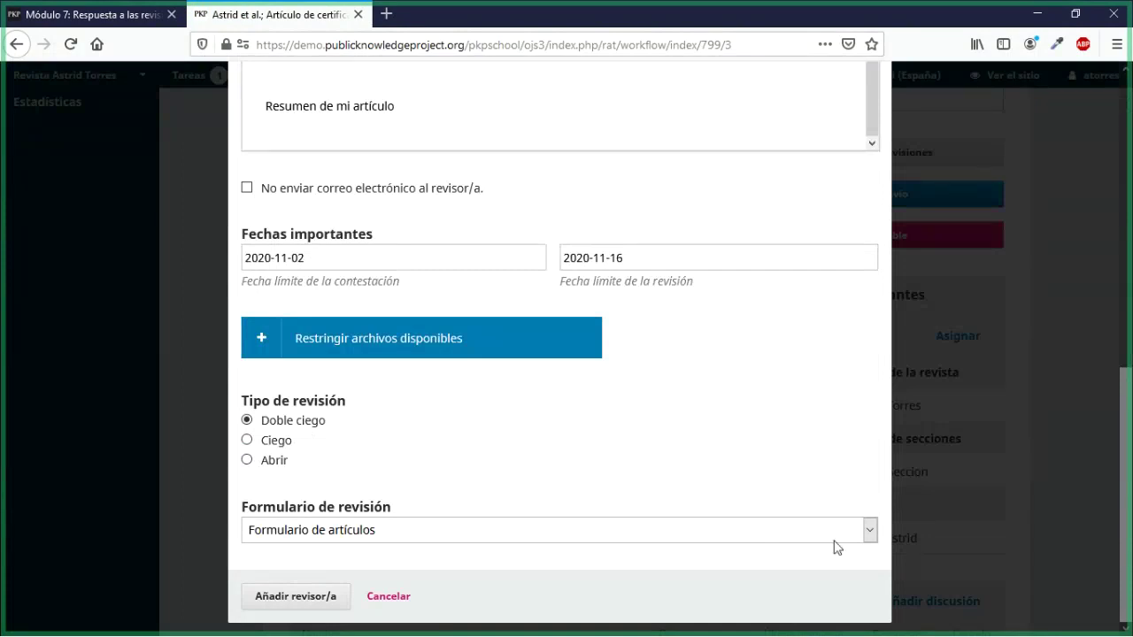
left_click(866, 530)
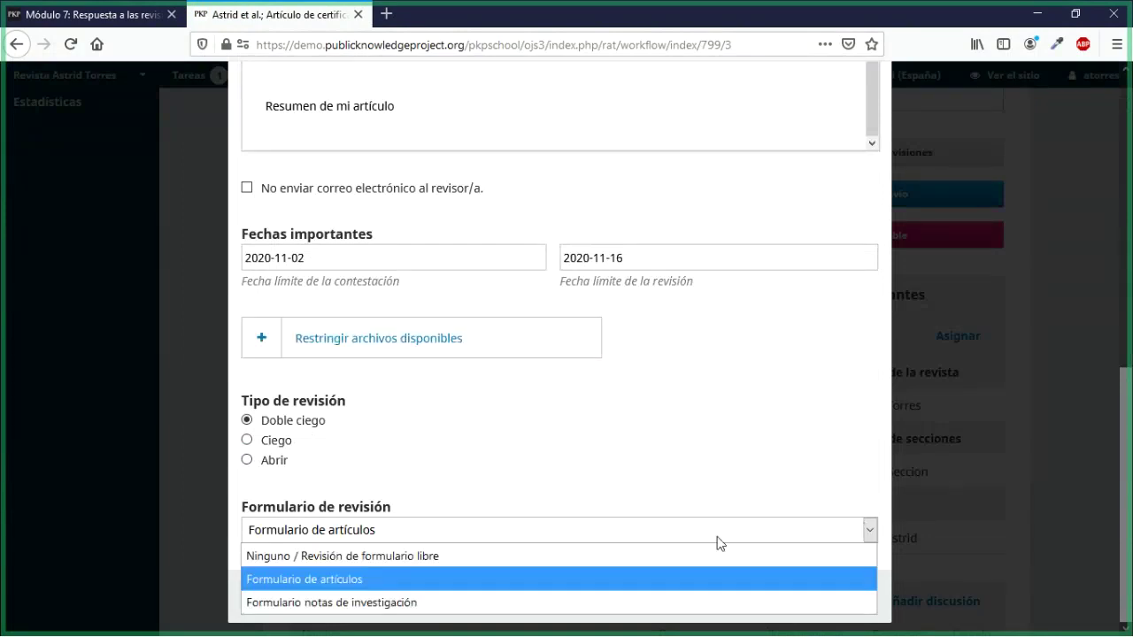
left_click(339, 579)
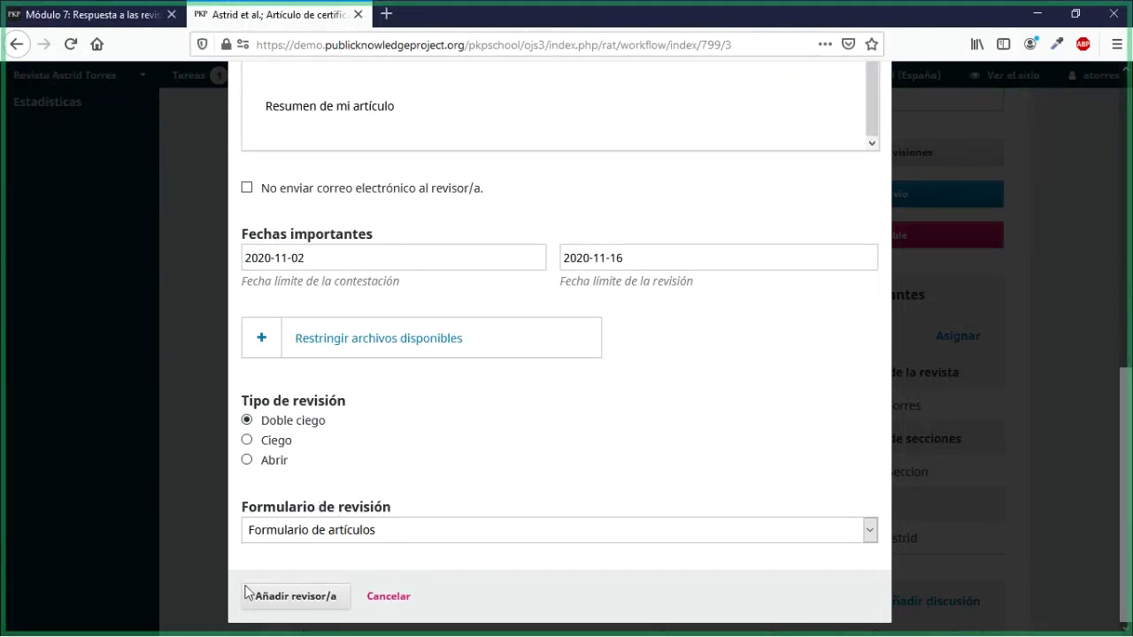
left_click(284, 603)
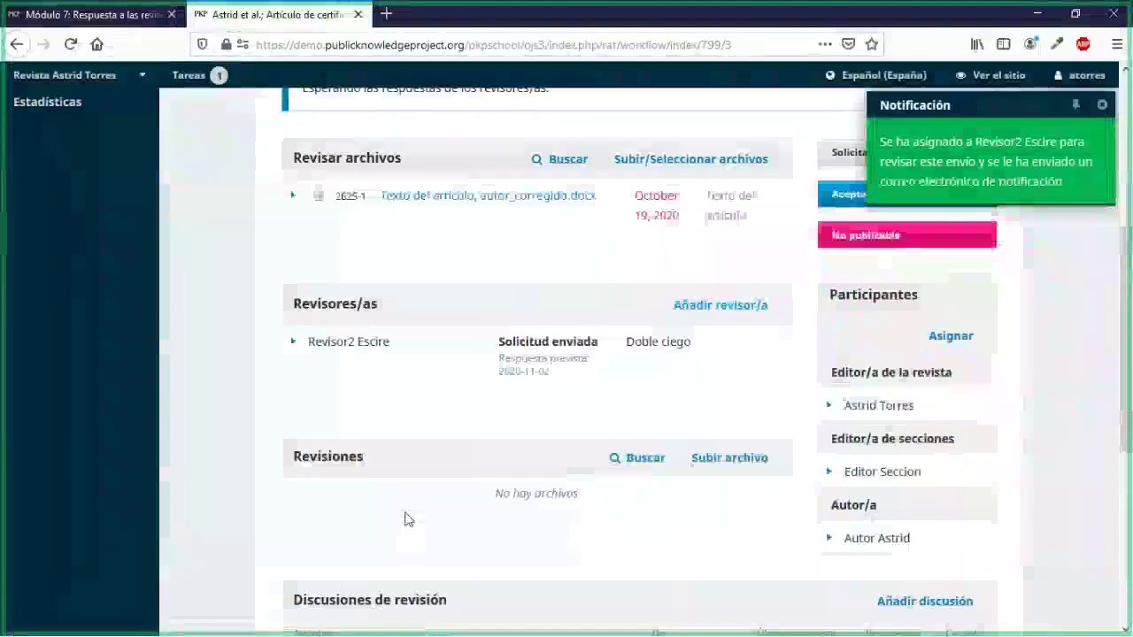
Step: Log in as the round 2 reviewer from the Revisores/as panel
scroll(407, 523, "up", 2)
scroll(421, 532, "down", 2)
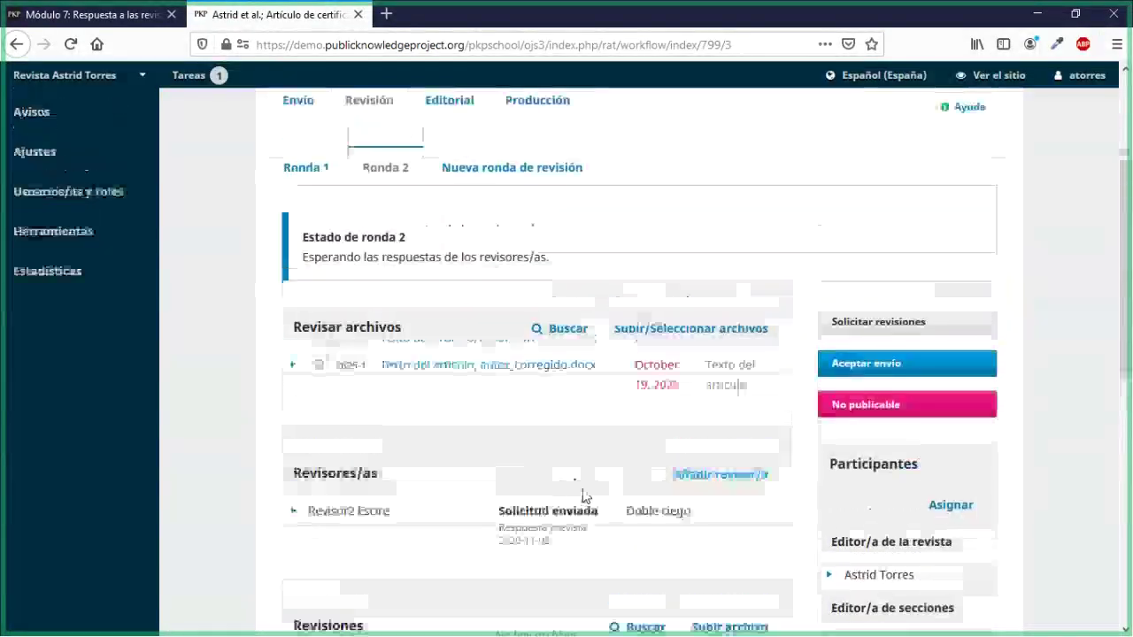
mouse_move(51, 433)
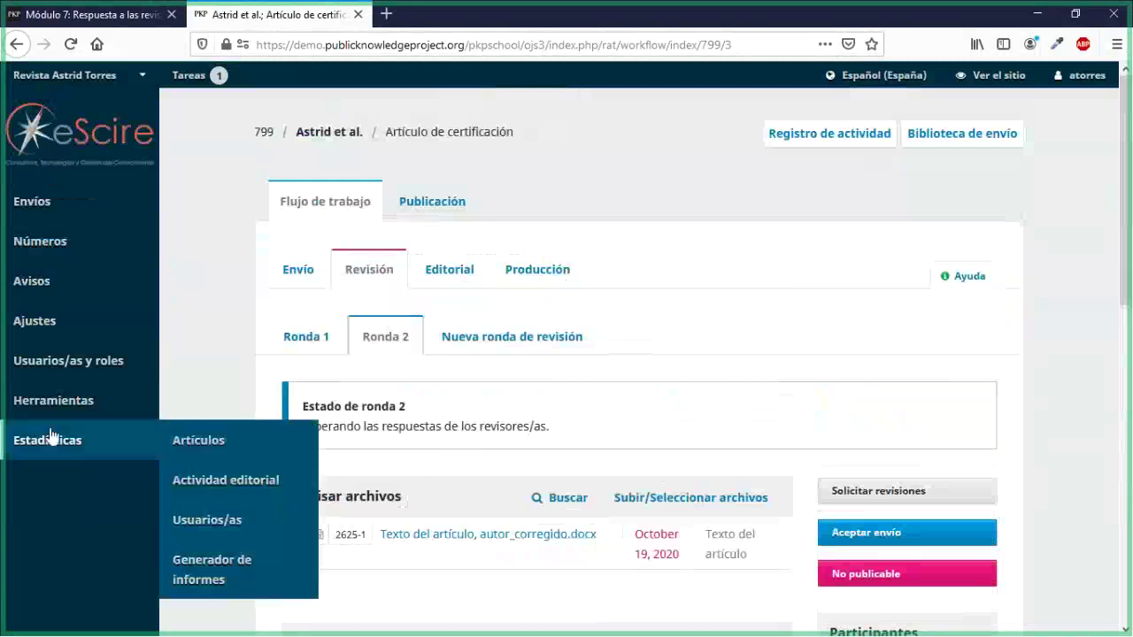
mouse_move(20, 371)
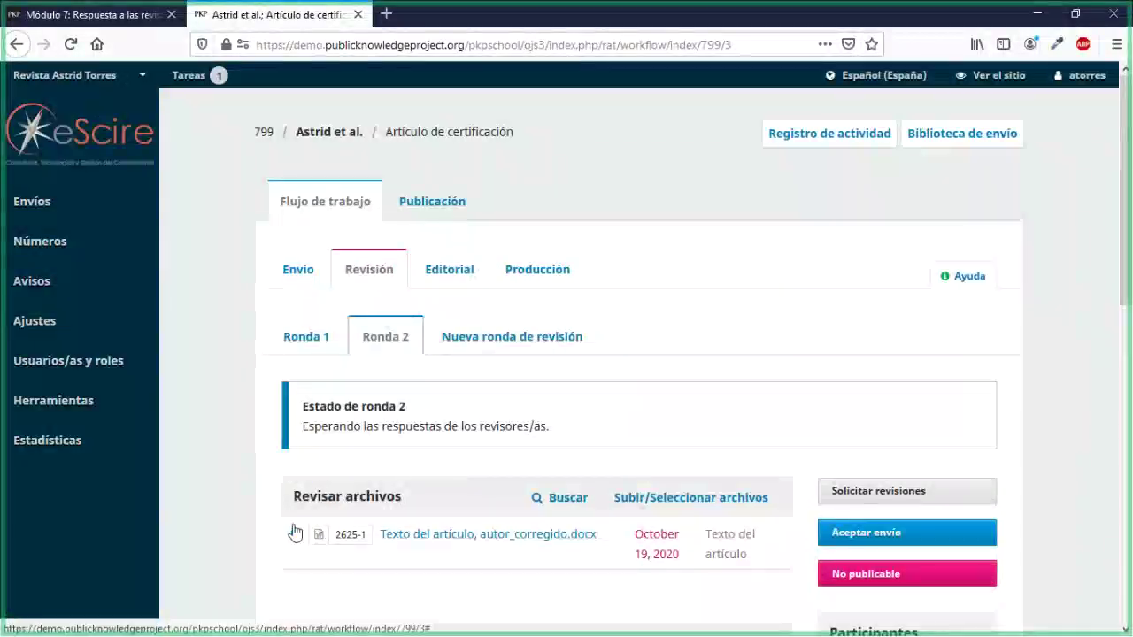
scroll(314, 474, "down", 3)
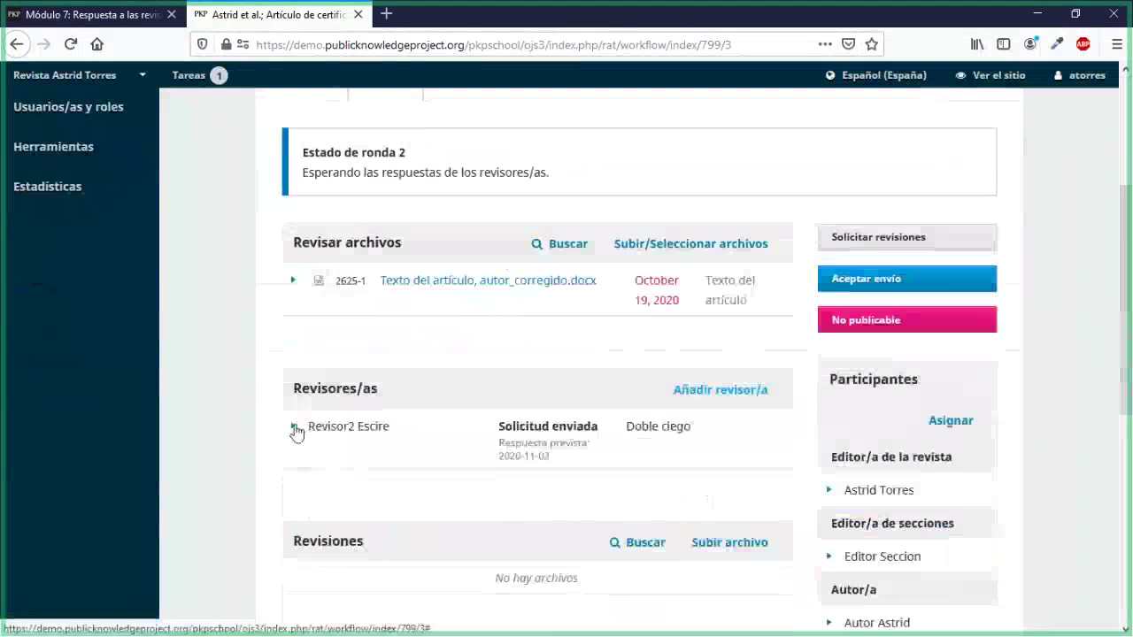
left_click(296, 431)
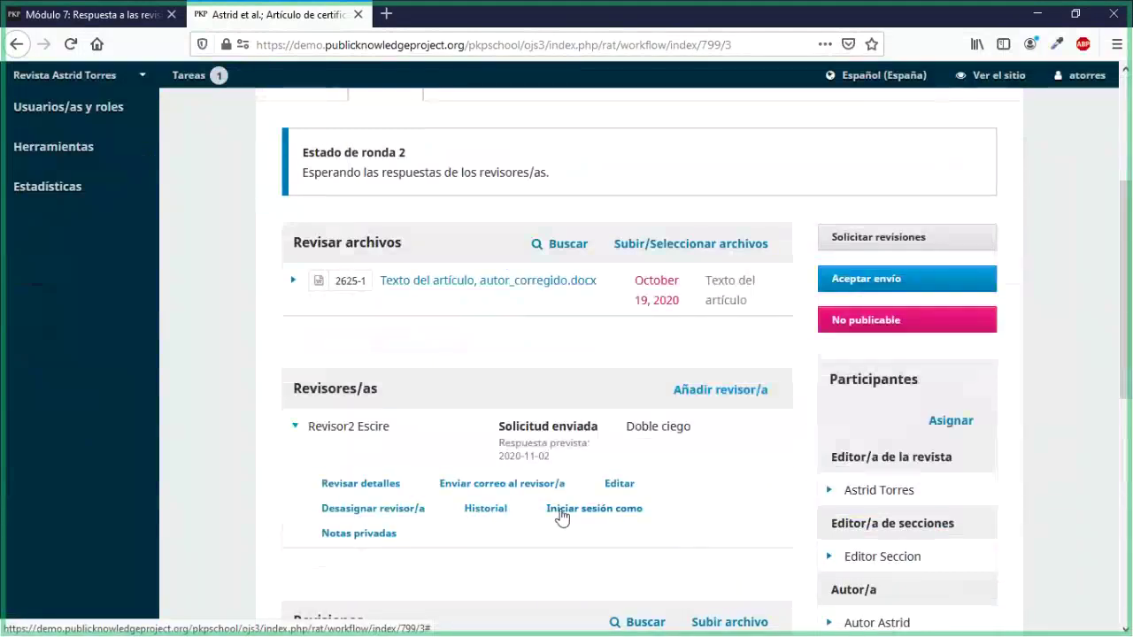
left_click(560, 510)
left_click(430, 241)
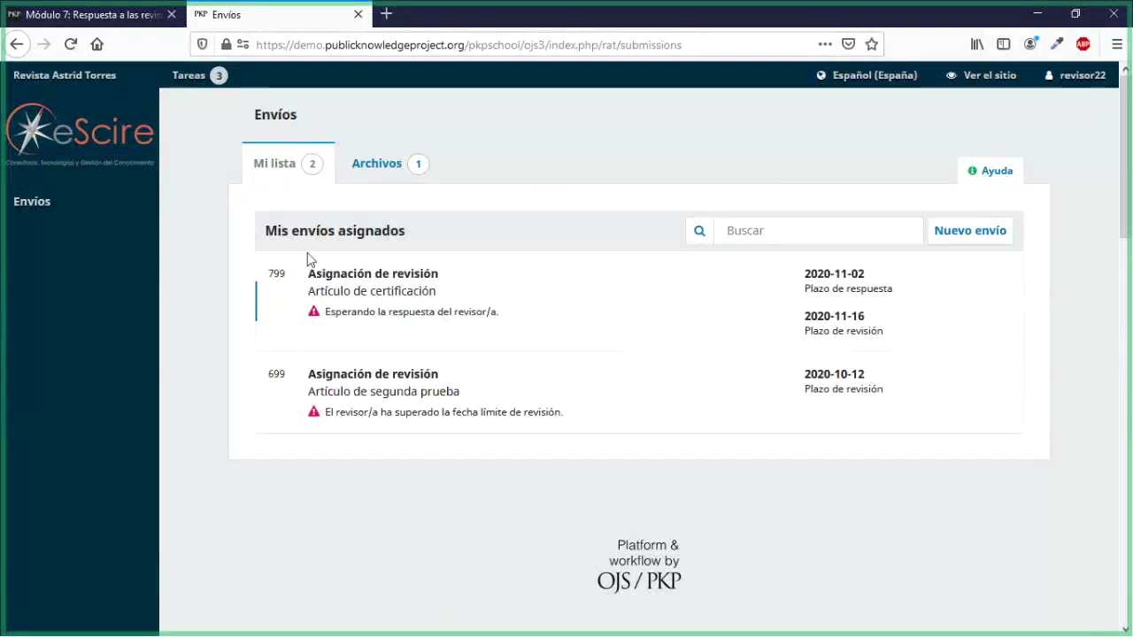
Step: Read submission 799's title and abstract, then accept the round 2 review request
left_click(395, 283)
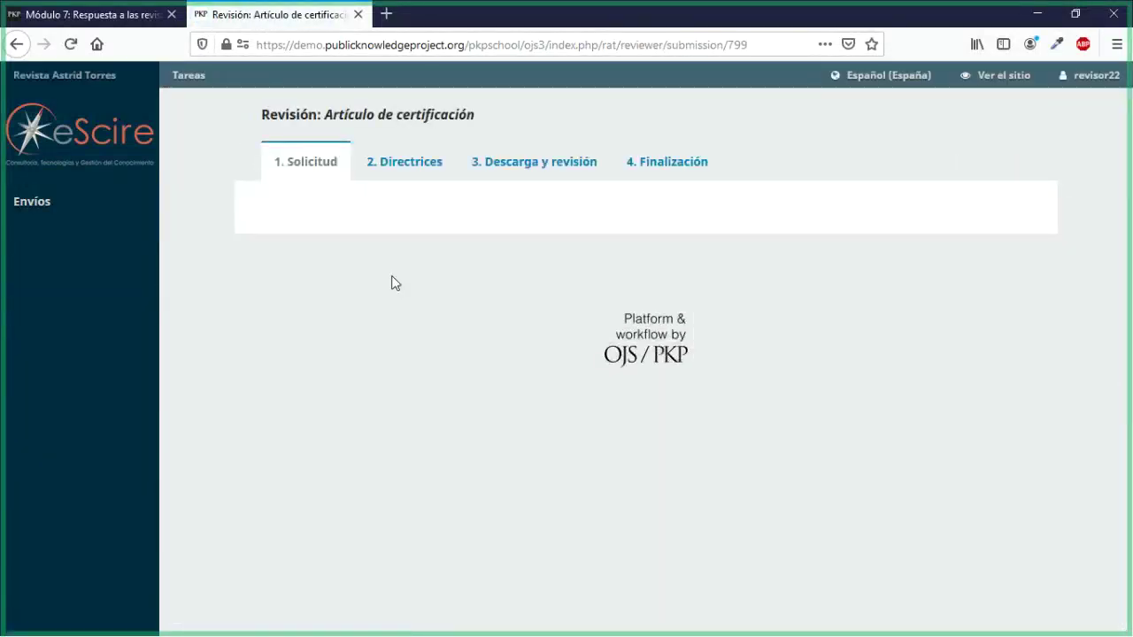
scroll(394, 283, "down", 2)
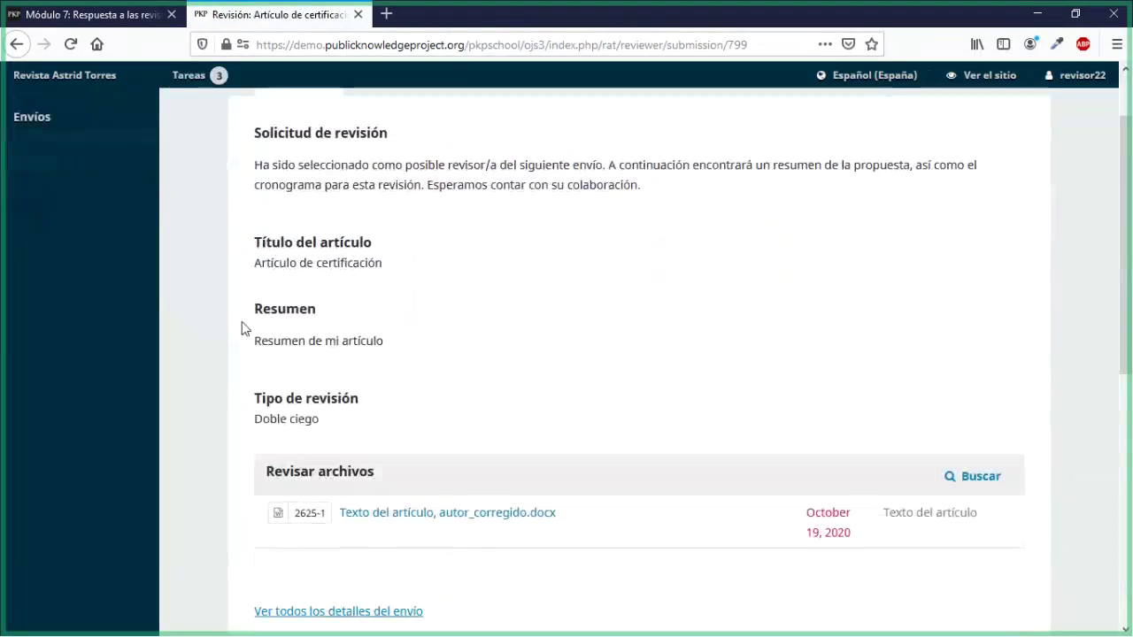
left_click_drag(257, 248, 296, 263)
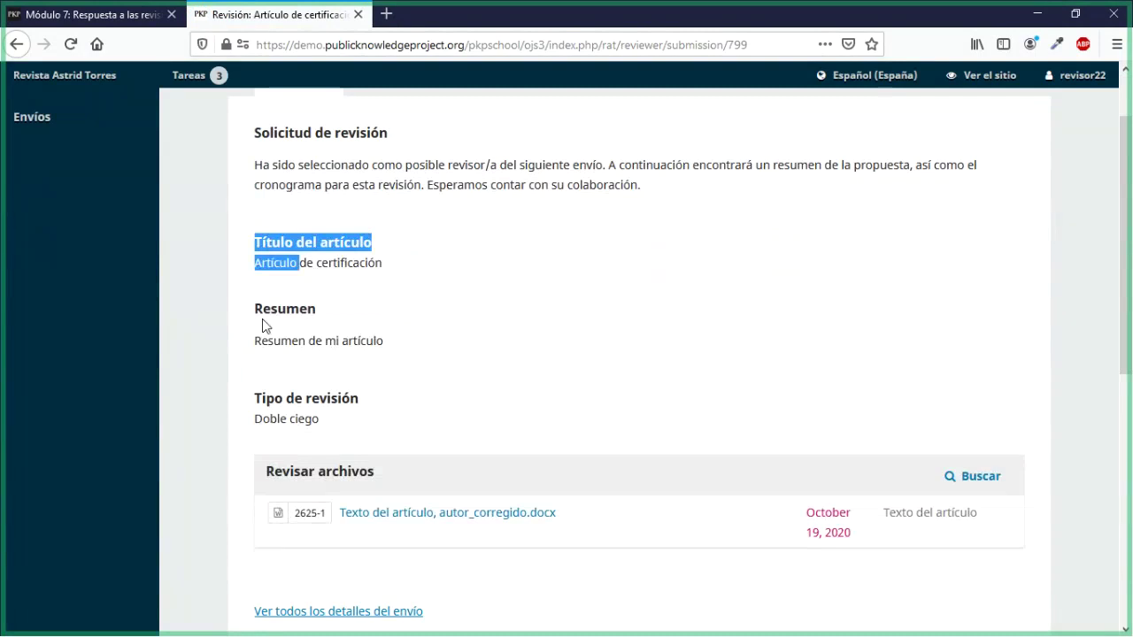
left_click_drag(263, 314, 307, 342)
left_click(312, 418)
left_click_drag(312, 418, 380, 437)
scroll(379, 437, "down", 4)
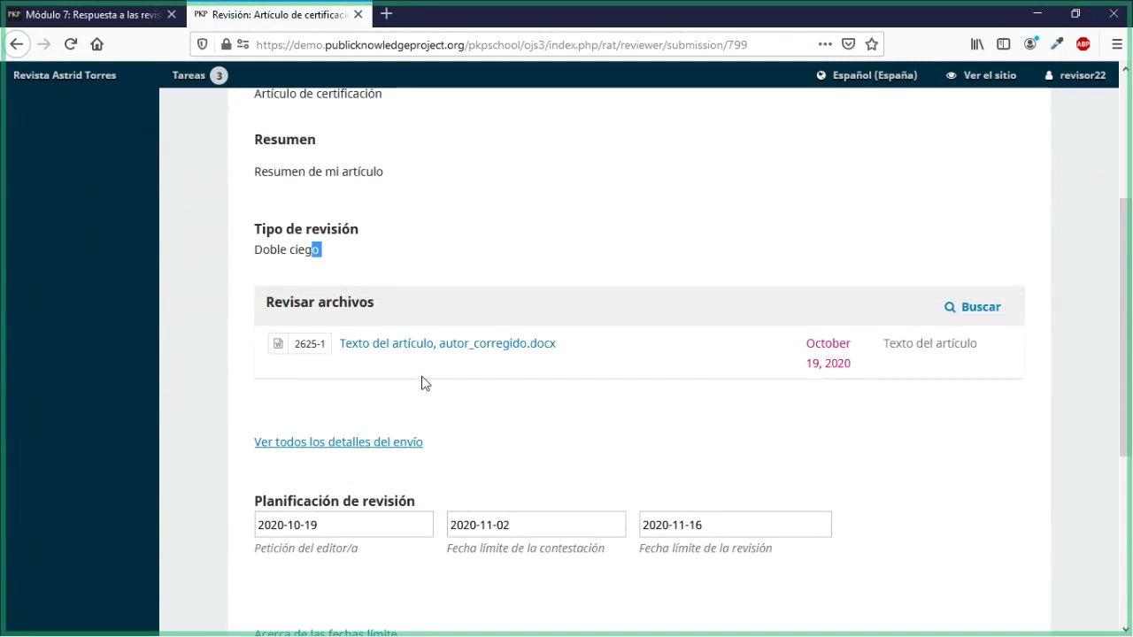
scroll(370, 400, "down", 5)
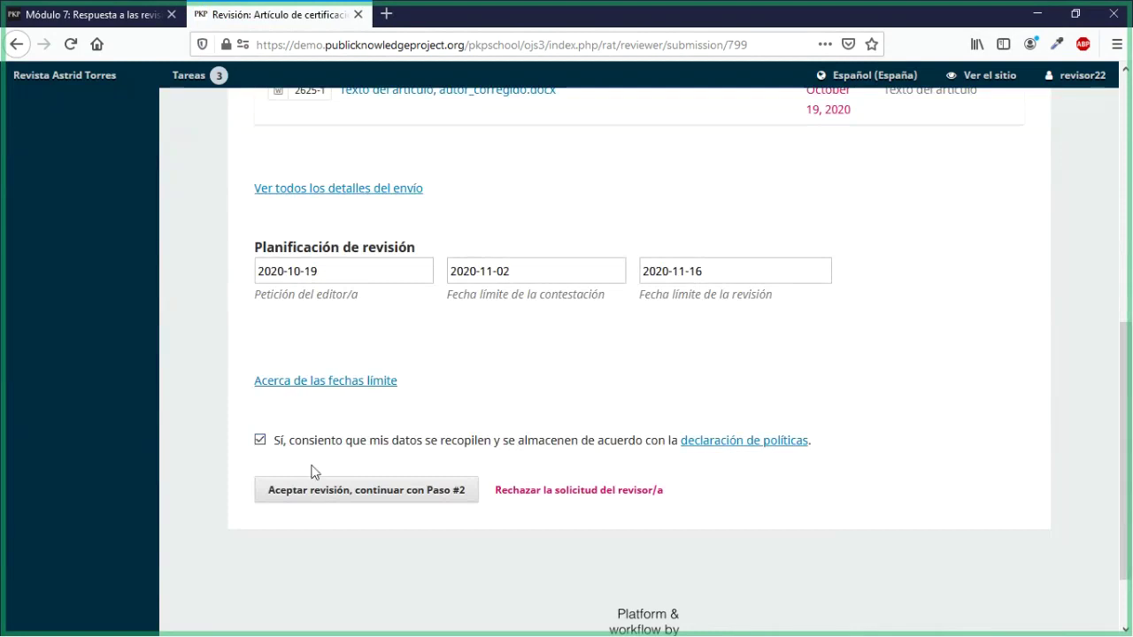
left_click(403, 492)
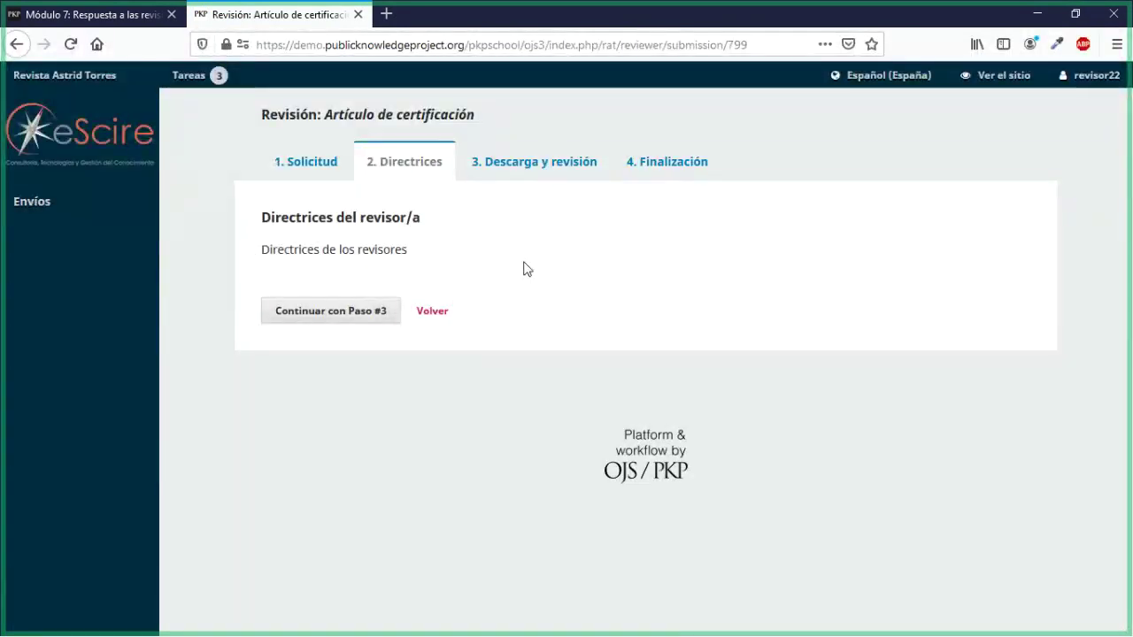
Step: Read the Directrices del revisor/a and continue to step 3, Descarga y revisión
left_click_drag(262, 251, 397, 275)
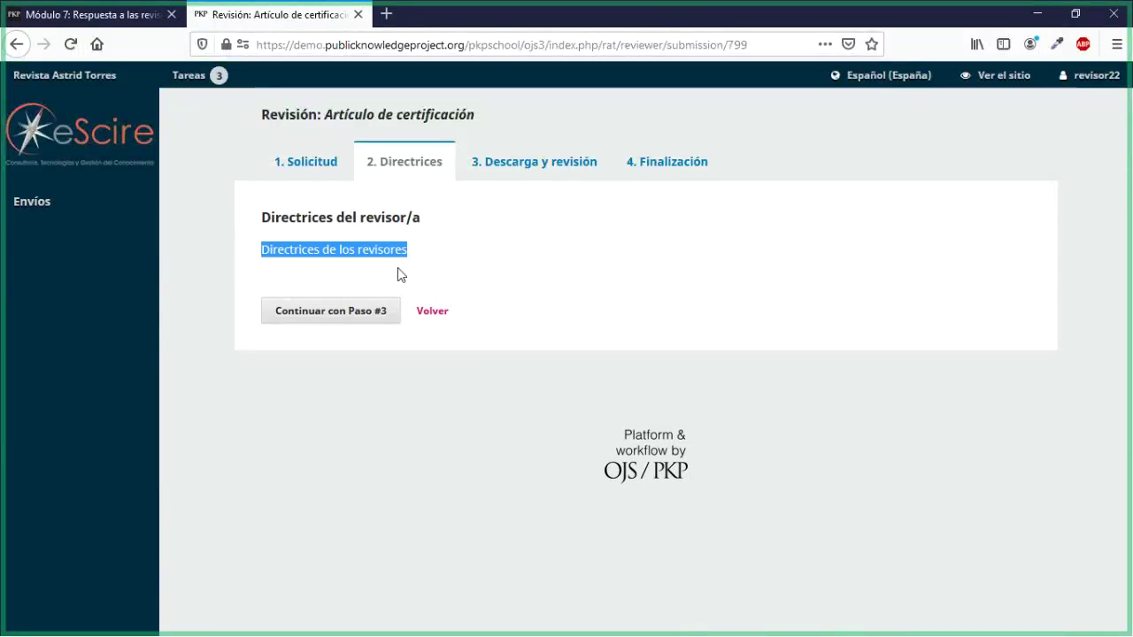
left_click(359, 315)
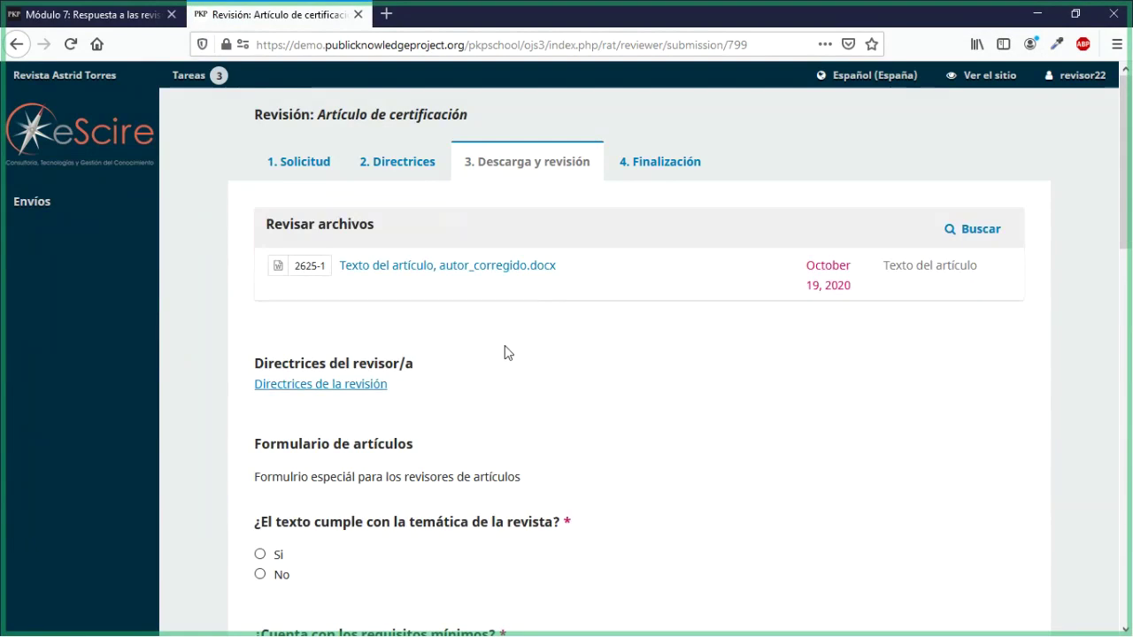
Step: Answer Sí to the journal-theme question and 'si' to the minimum-requirements question
scroll(502, 350, "down", 3)
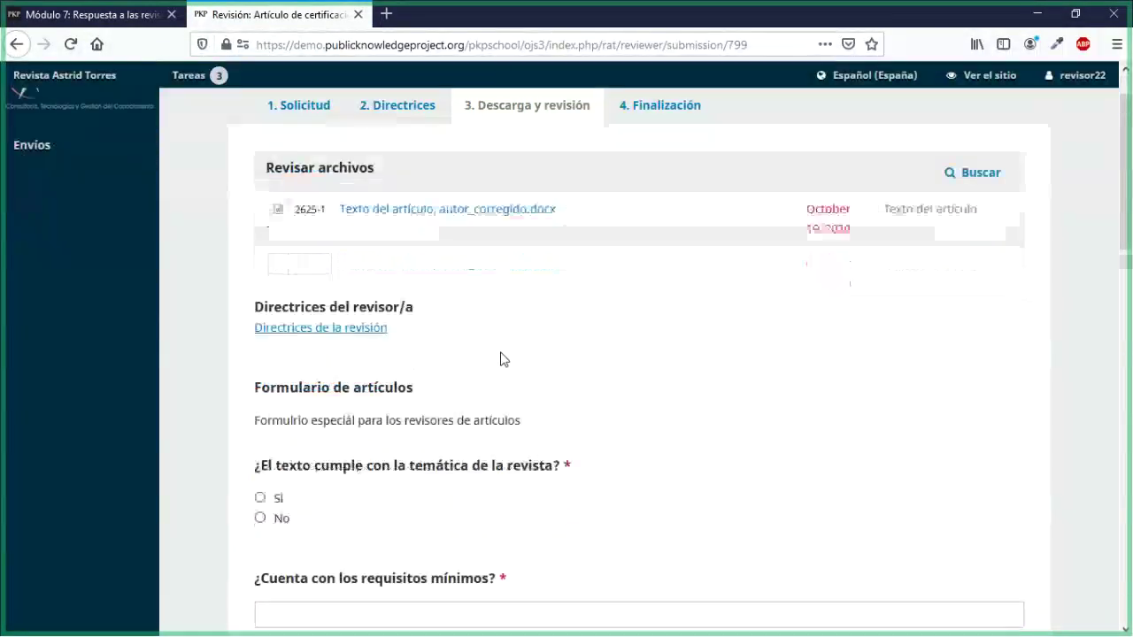
scroll(242, 328, "down", 2)
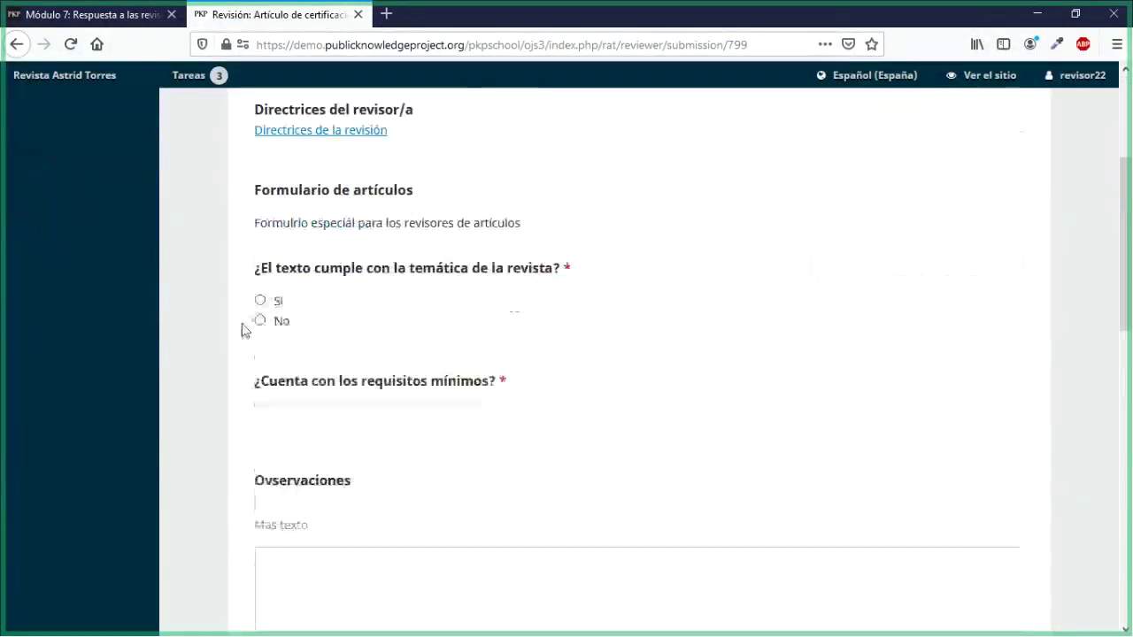
left_click(261, 302)
left_click(291, 417)
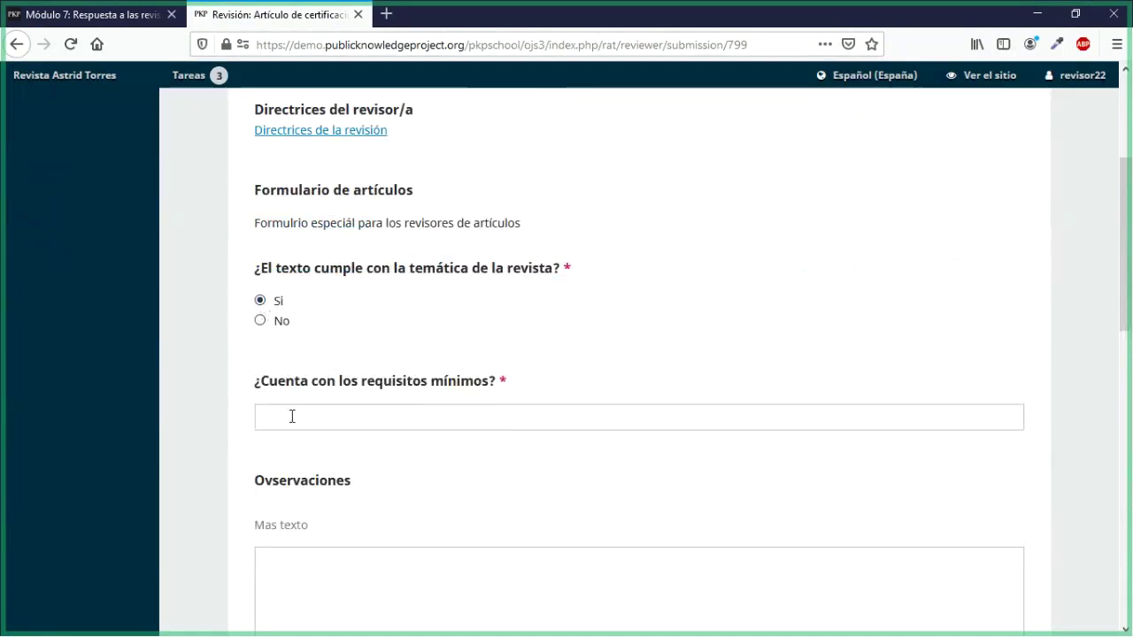
type("si")
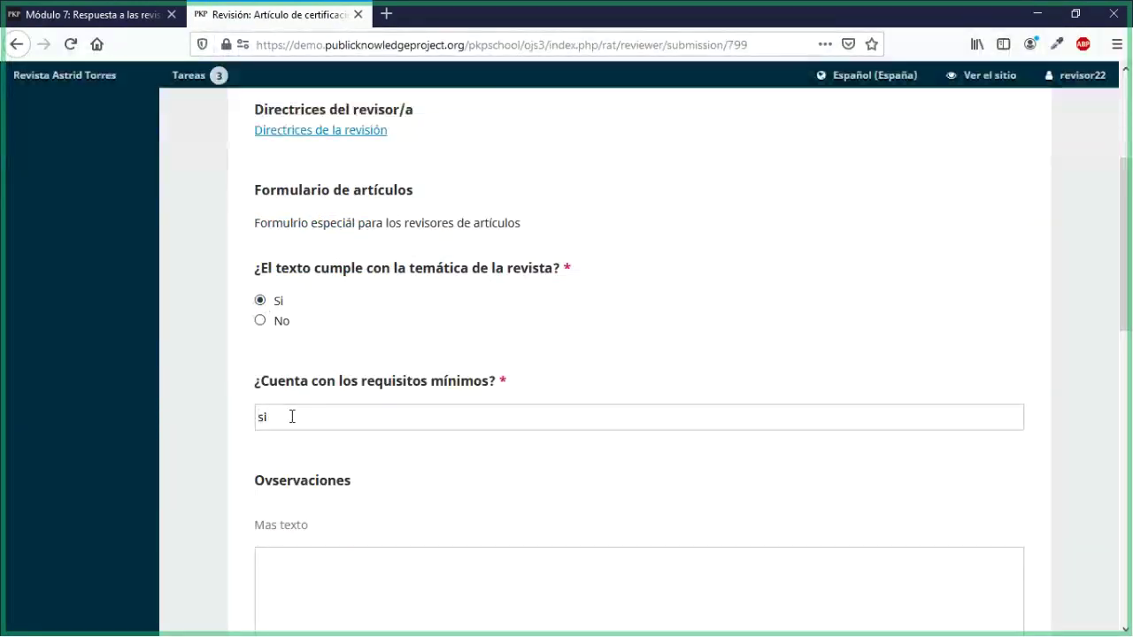
scroll(292, 417, "down", 8)
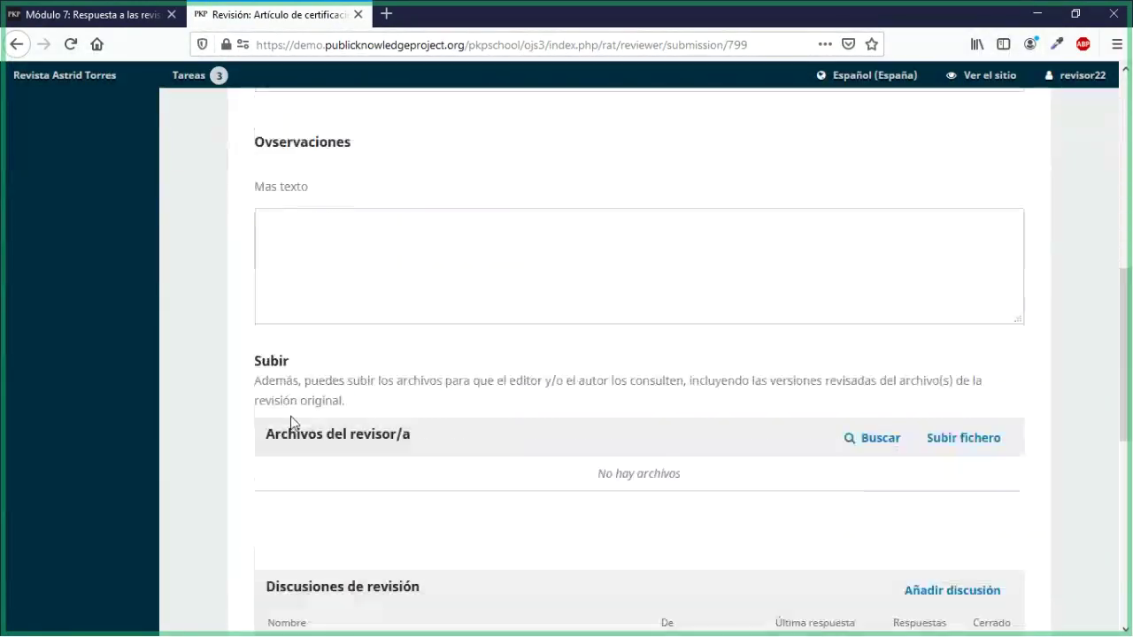
scroll(292, 417, "down", 4)
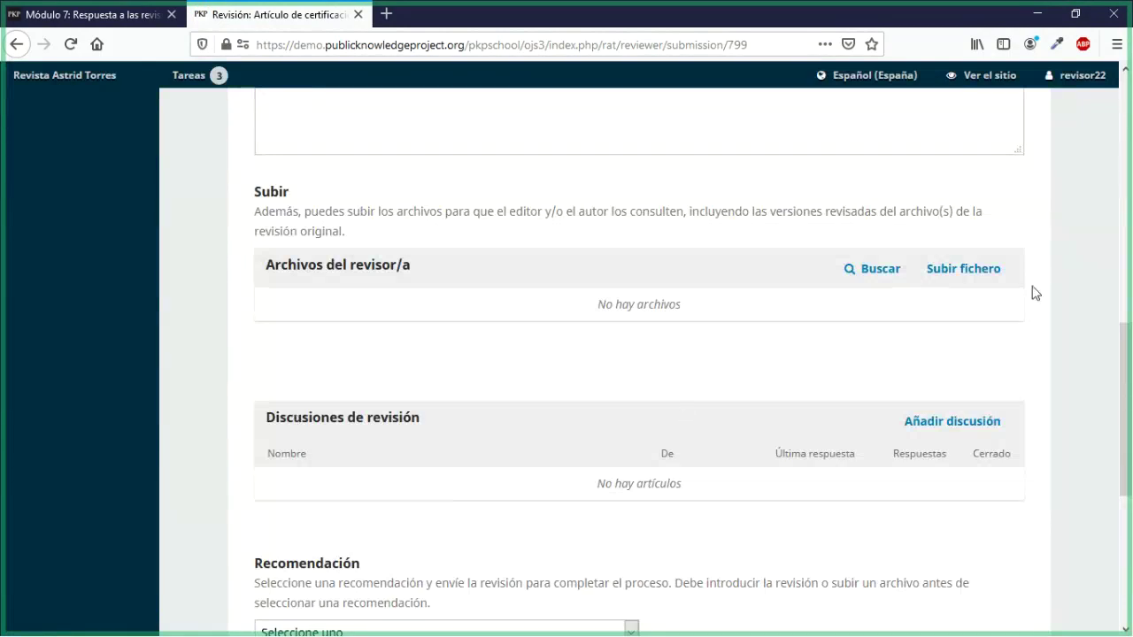
Step: Upload revisor_final.docx as a reviewer file and complete adding it
left_click(963, 269)
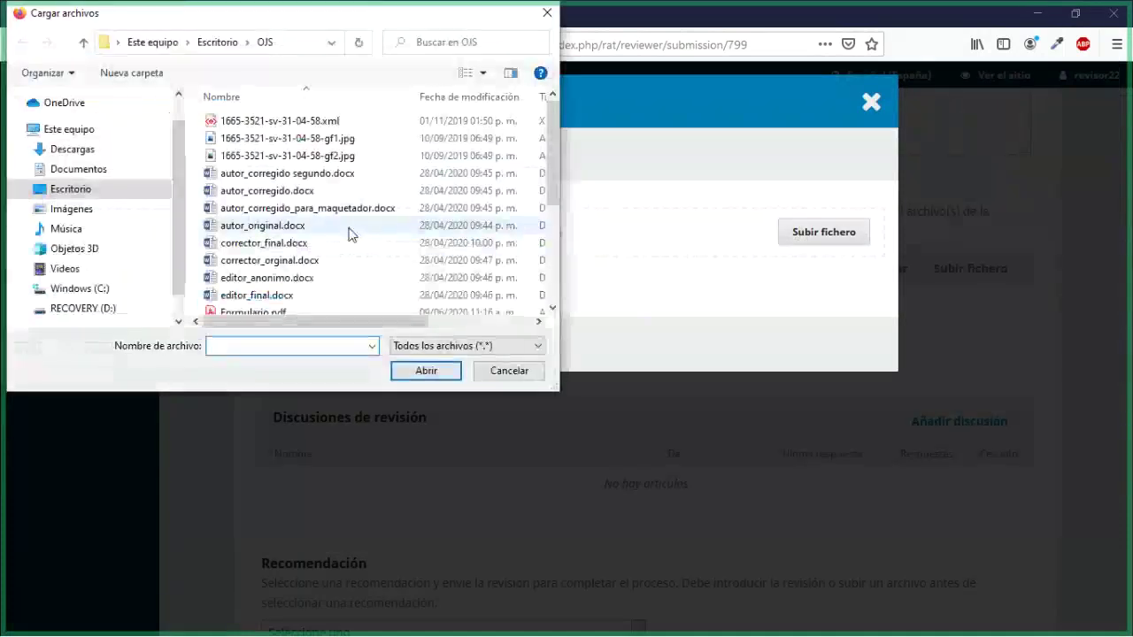
scroll(348, 232, "down", 4)
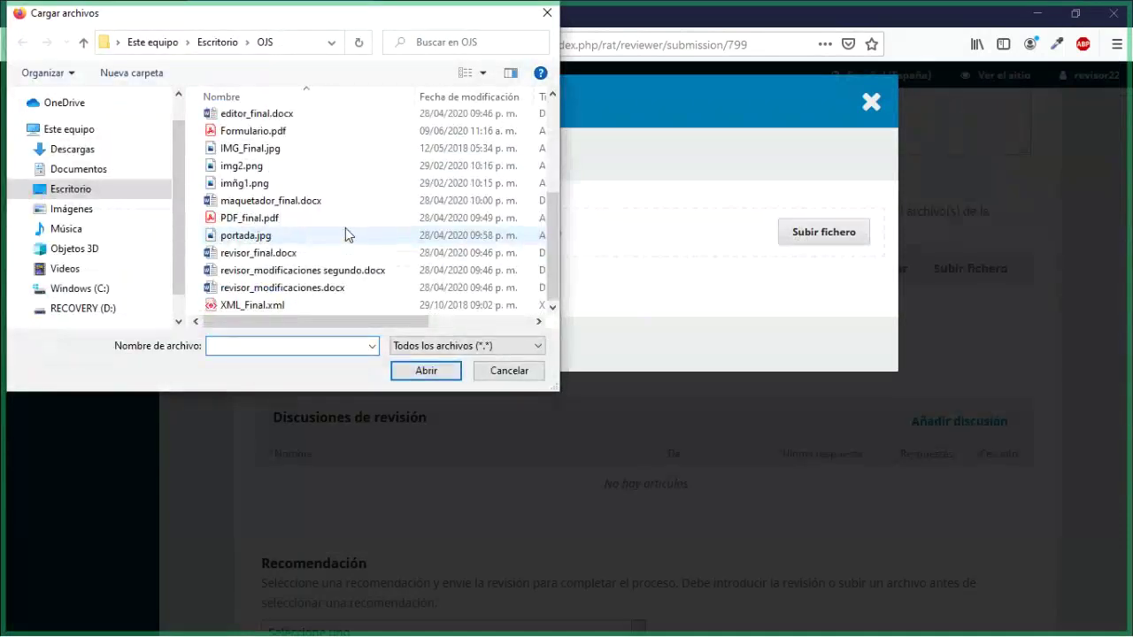
left_click(257, 257)
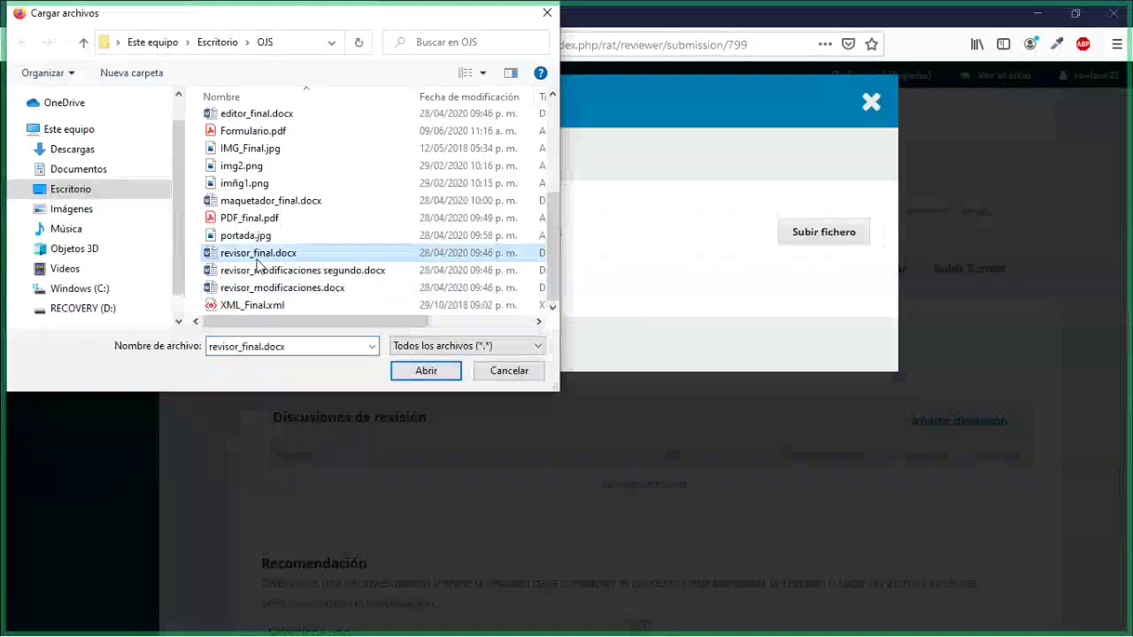
left_click(429, 367)
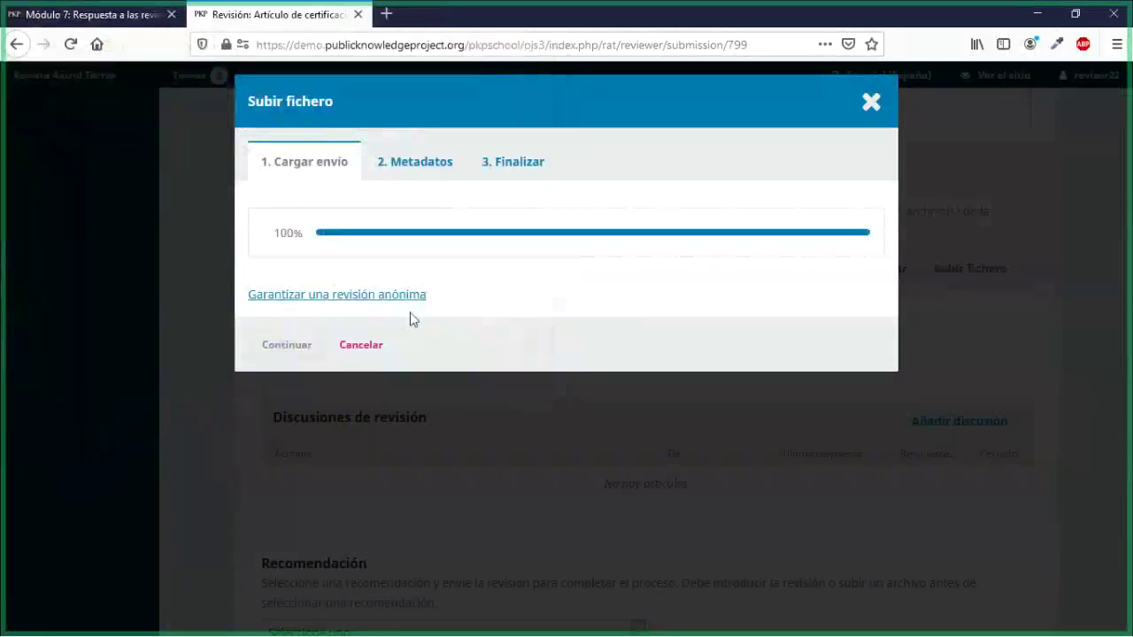
left_click(260, 337)
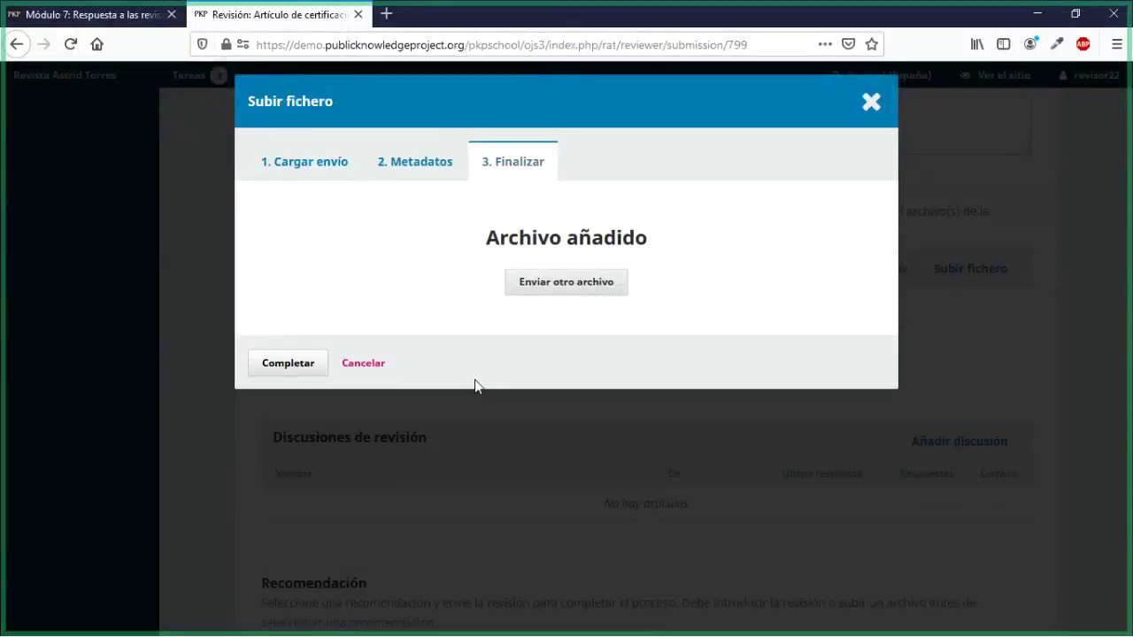
left_click(311, 361)
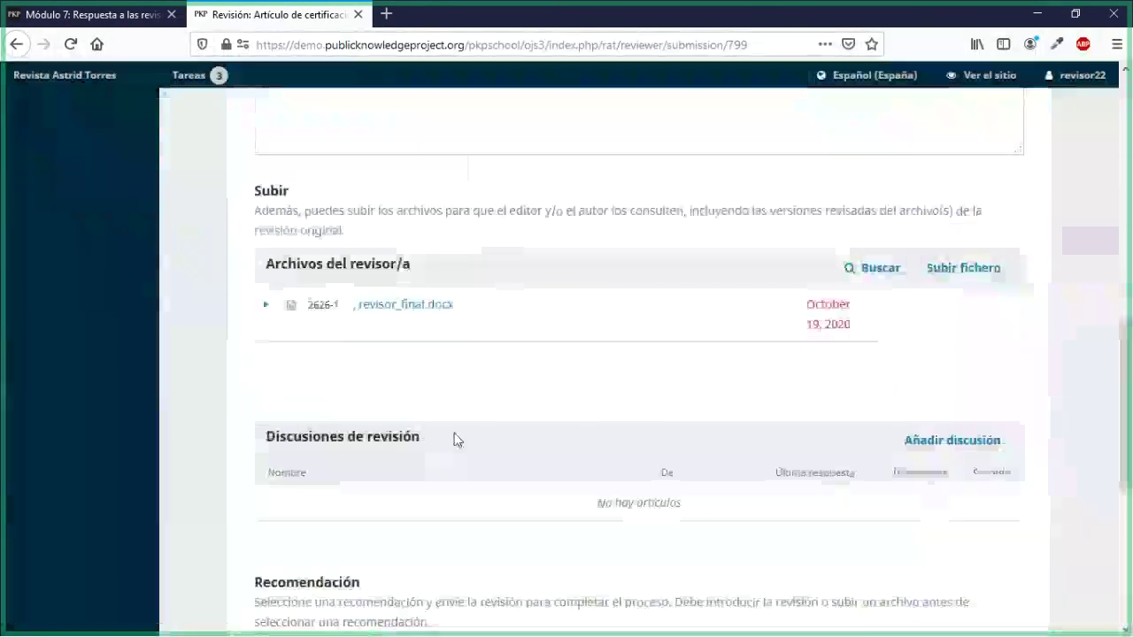
scroll(455, 440, "down", 1)
scroll(455, 440, "down", 3)
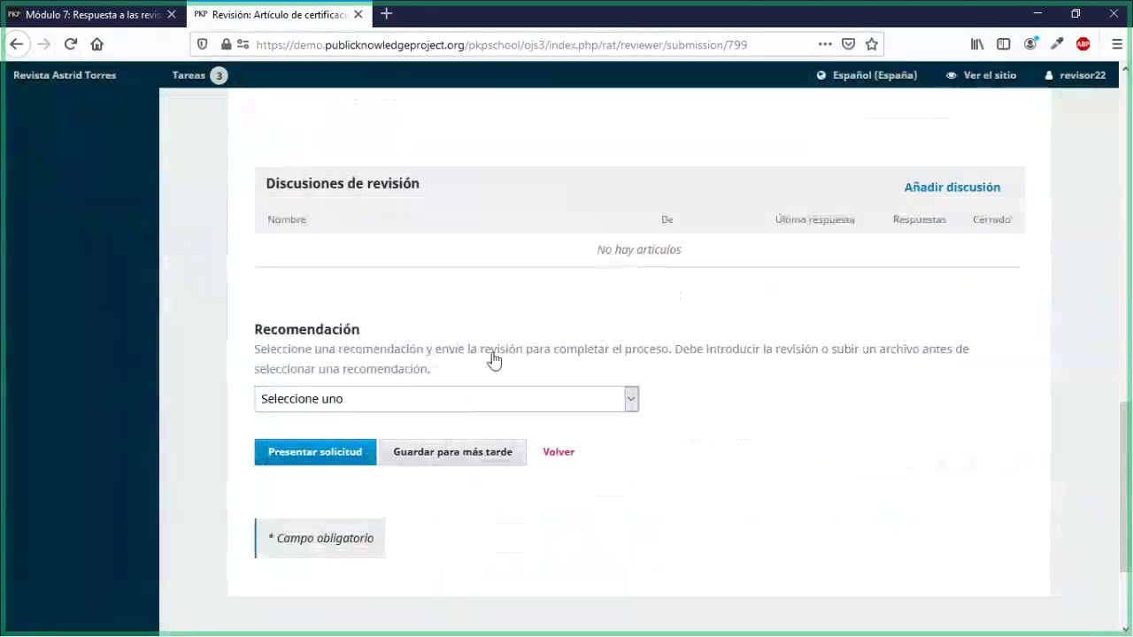
left_click(597, 403)
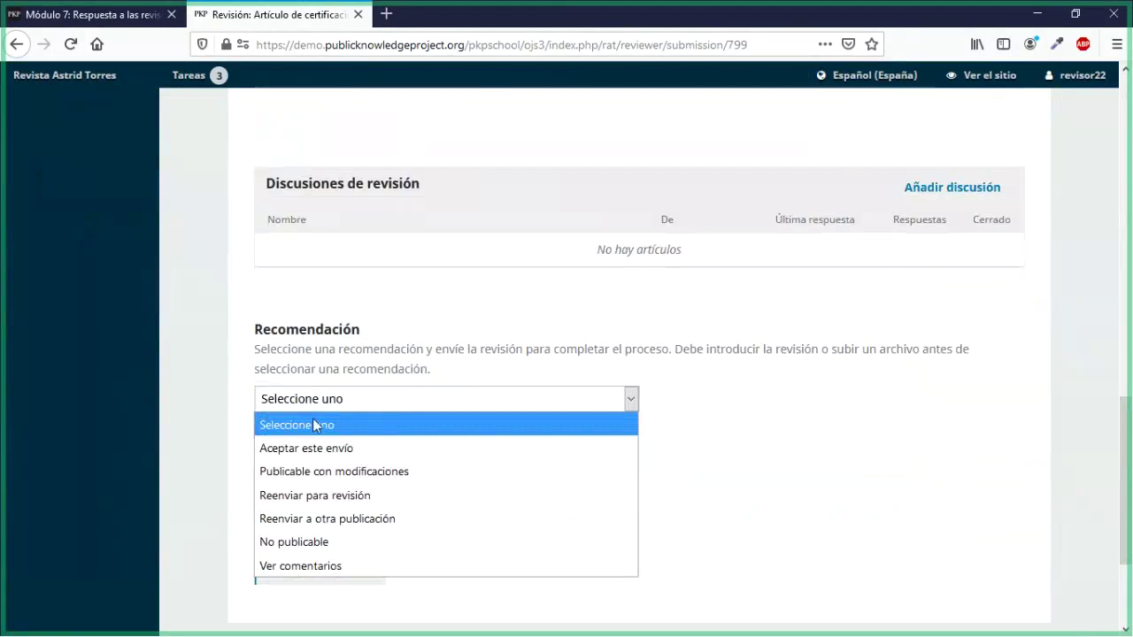
left_click(310, 448)
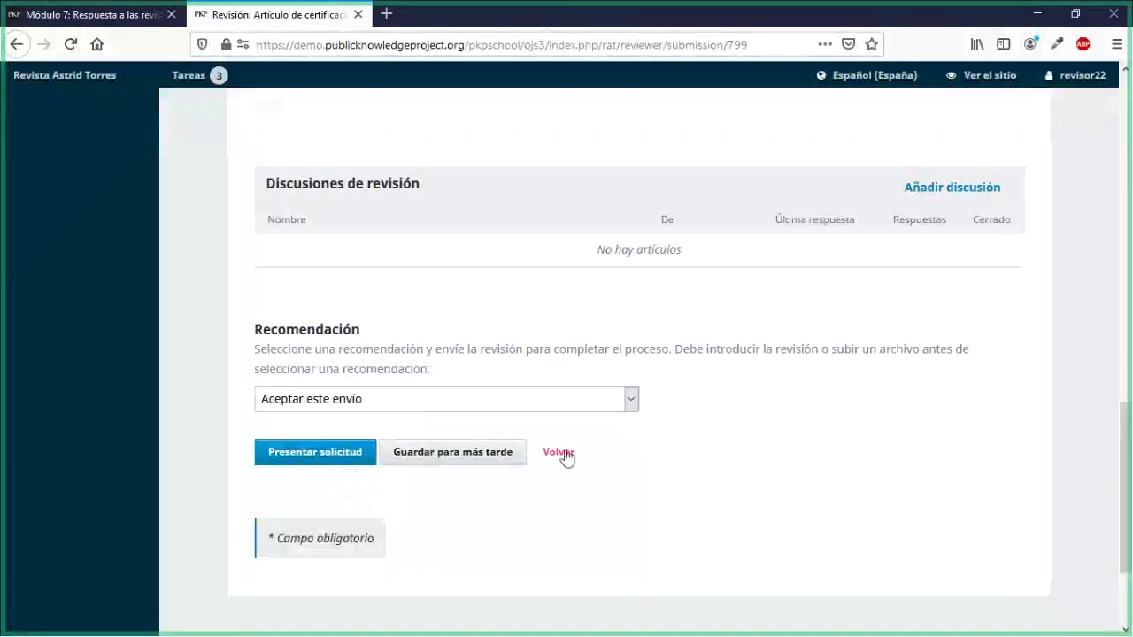
left_click(324, 453)
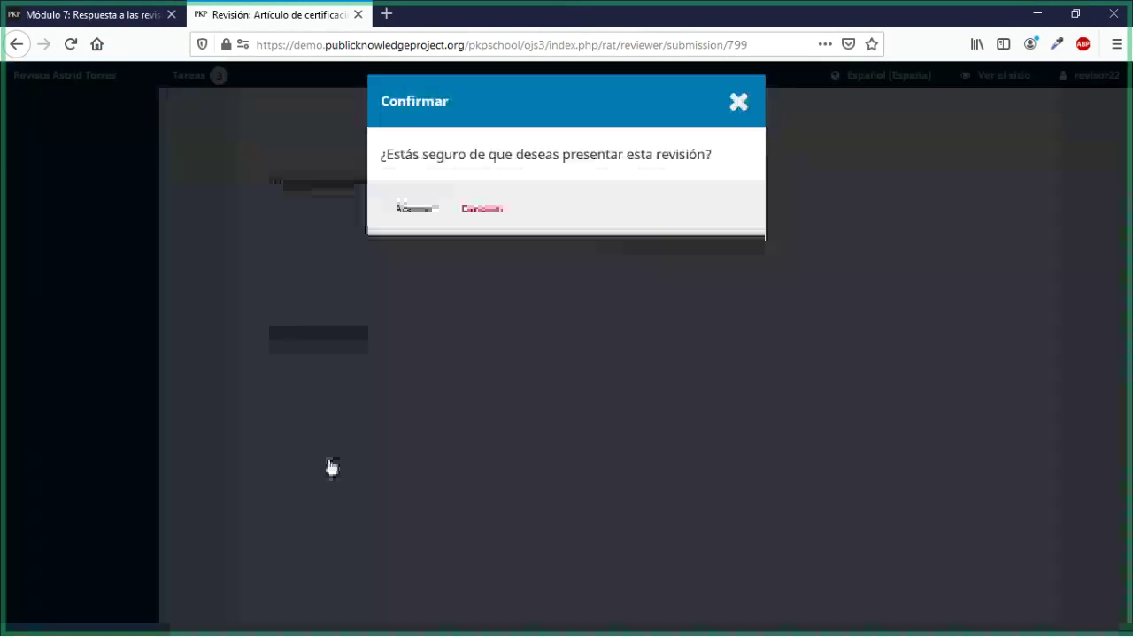
left_click(414, 209)
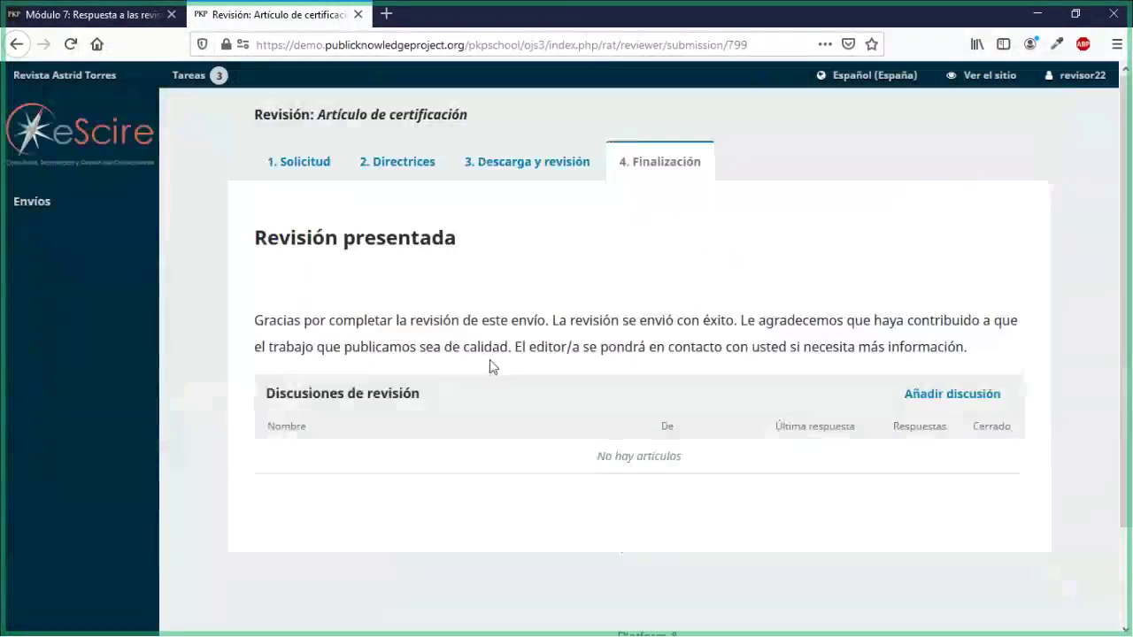
scroll(490, 359, "down", 2)
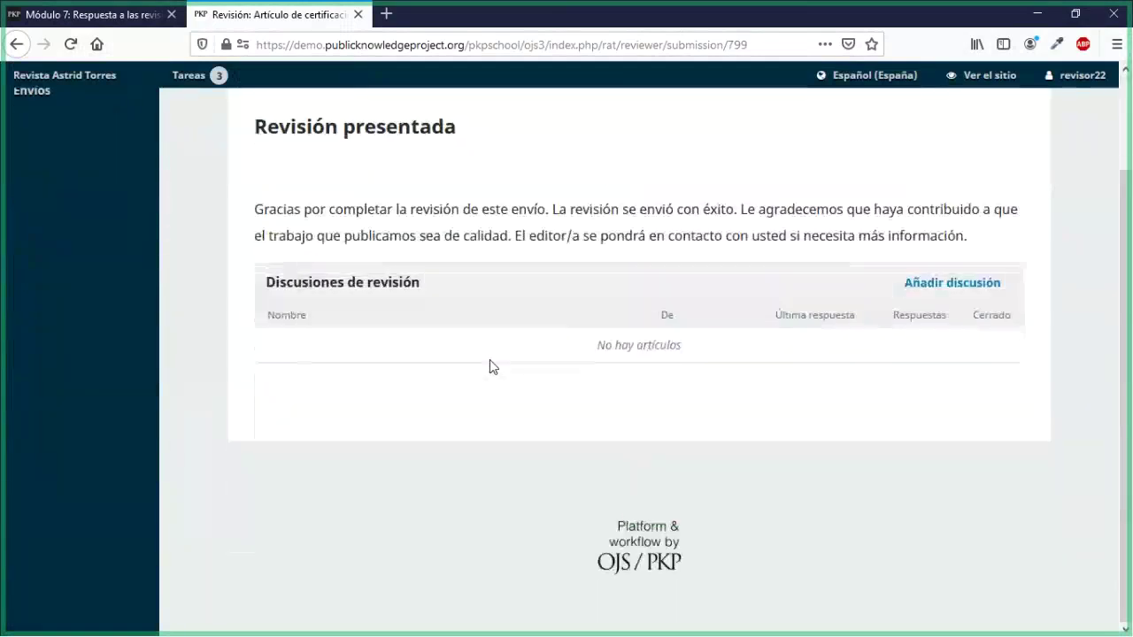
scroll(492, 365, "up", 2)
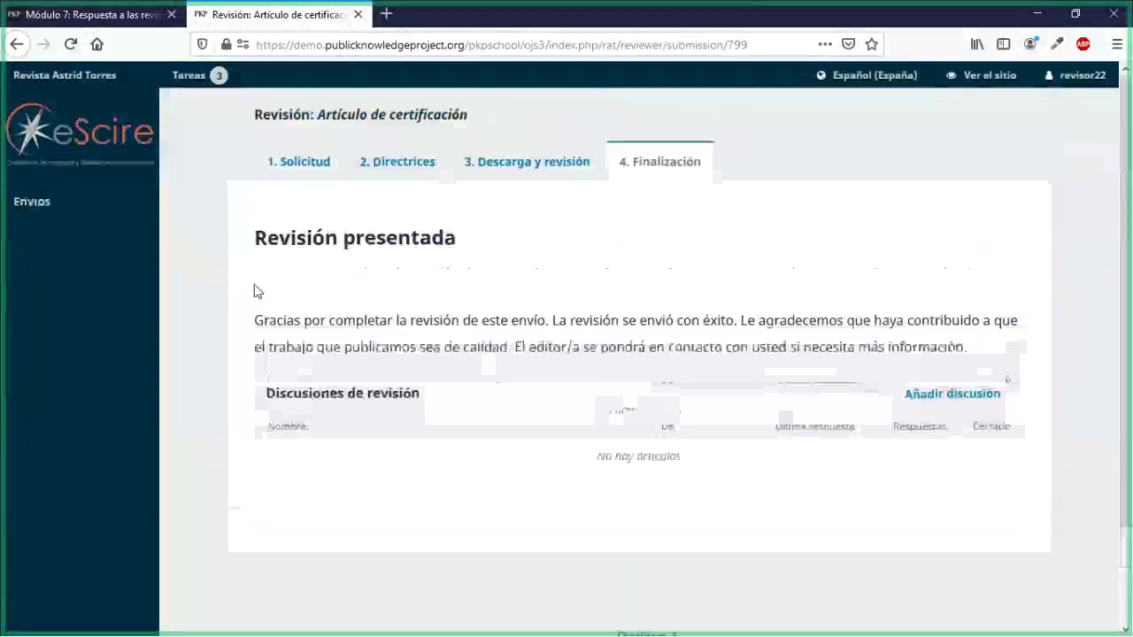
Step: Log out of the reviewer account back to the editor and open submission 799
left_click(64, 210)
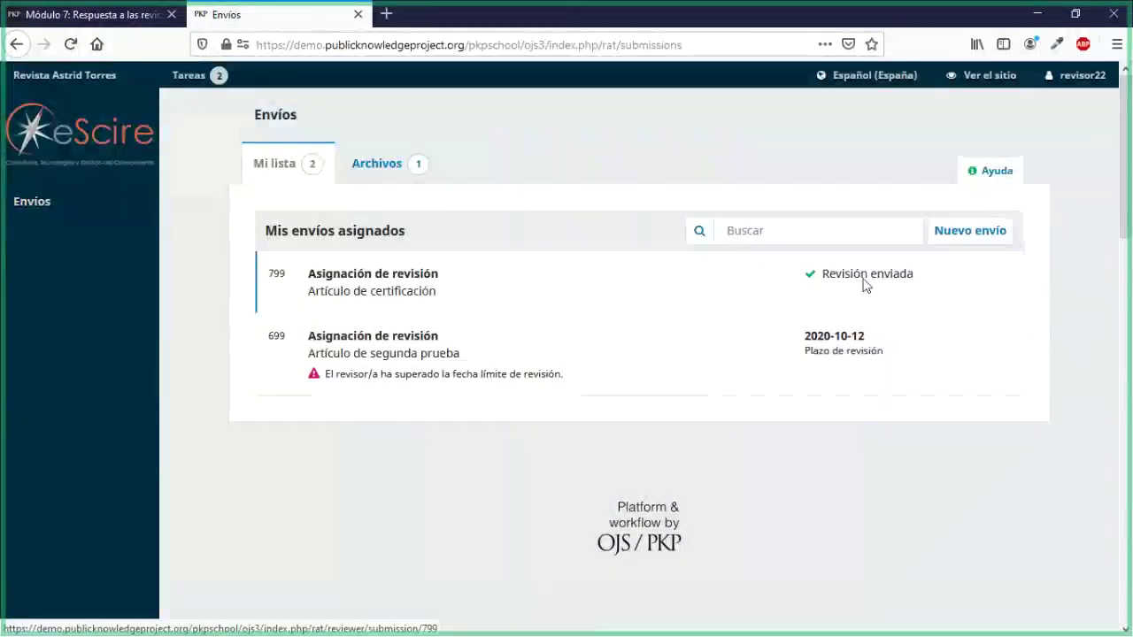
mouse_move(1073, 79)
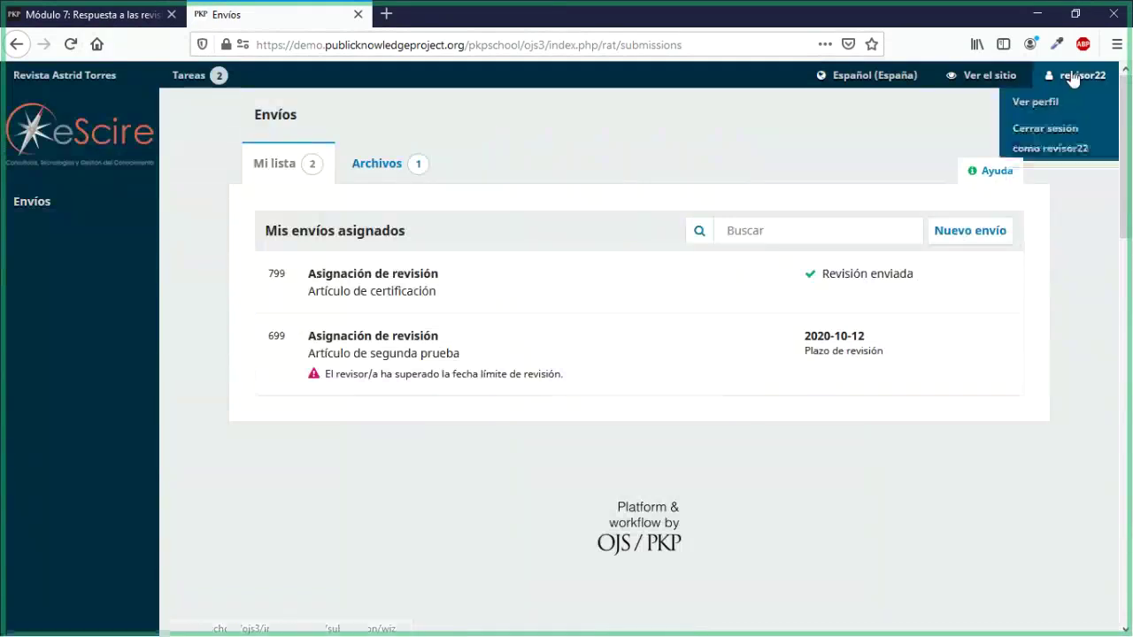
left_click(1052, 146)
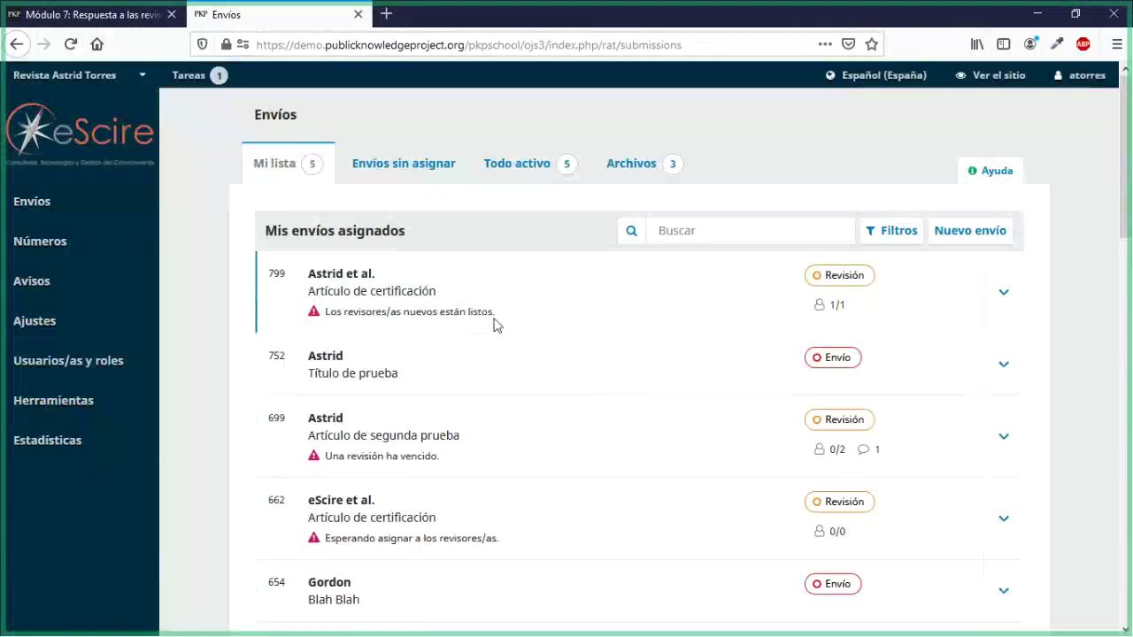
left_click(381, 311)
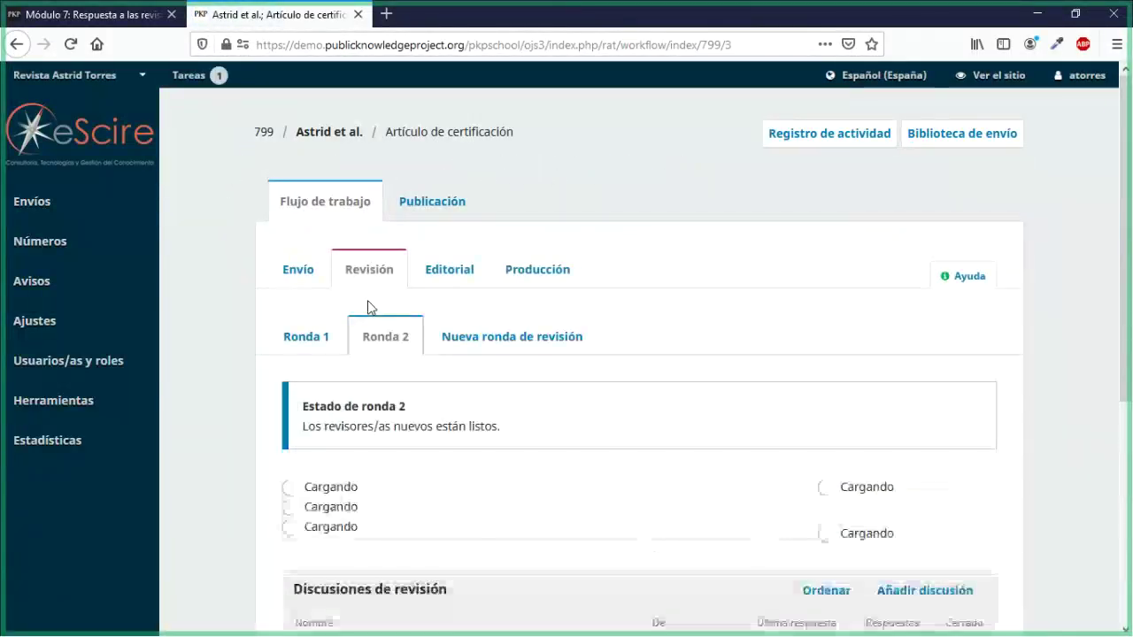
Step: Read the round 2 reviewer's five-star Aceptar este envío review and confirm it
scroll(368, 308, "down", 5)
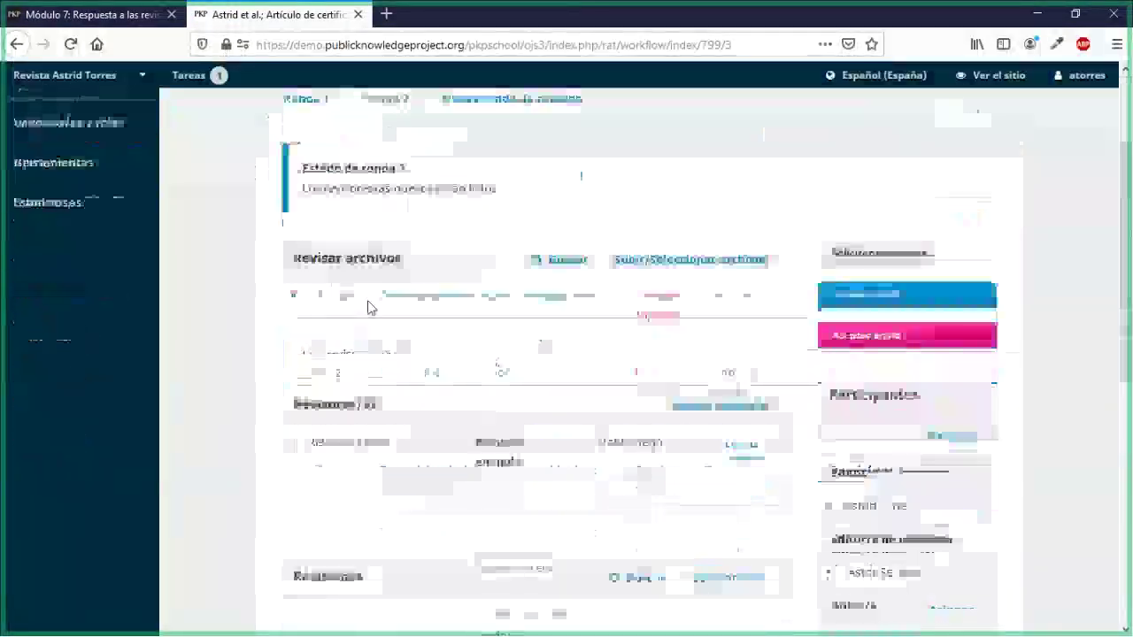
scroll(368, 307, "down", 3)
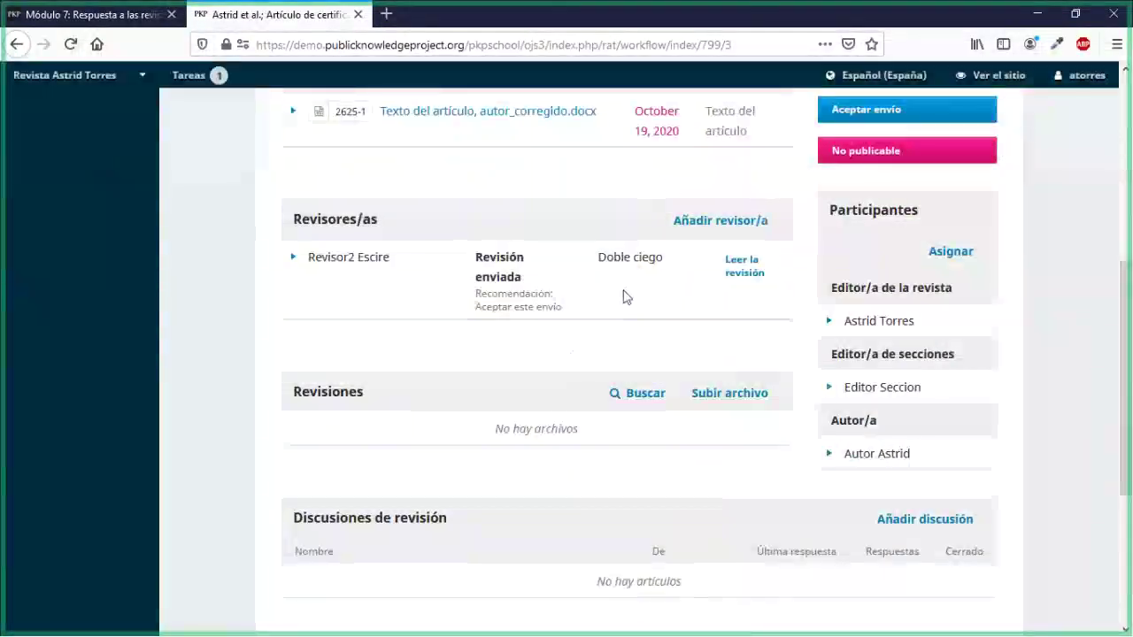
left_click(753, 277)
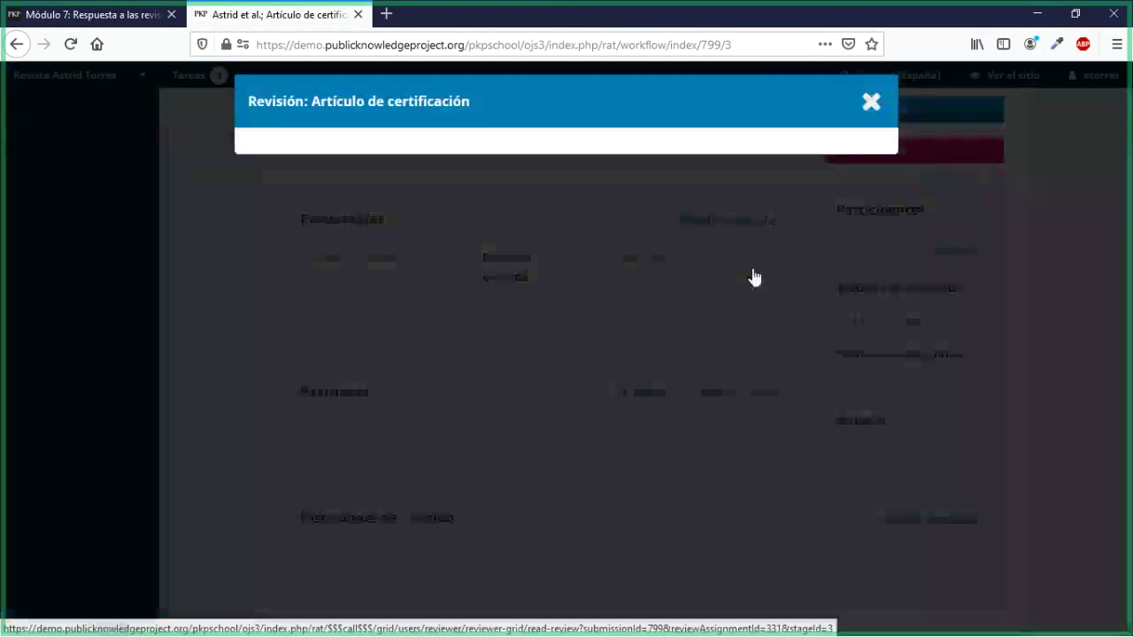
scroll(542, 356, "down", 4)
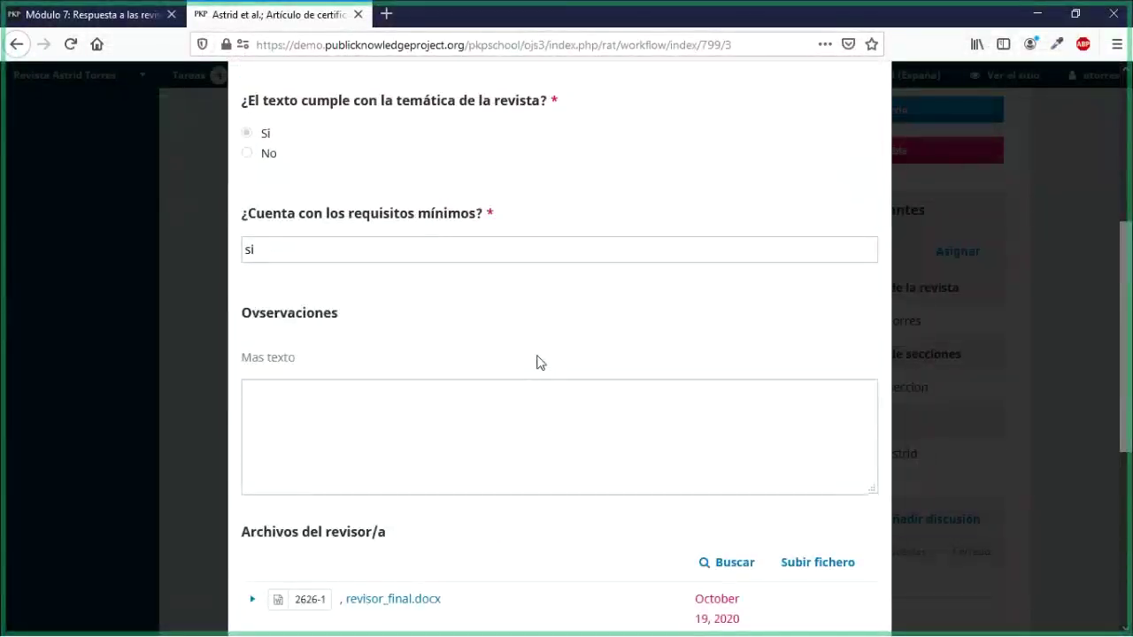
scroll(541, 362, "down", 3)
scroll(538, 359, "down", 2)
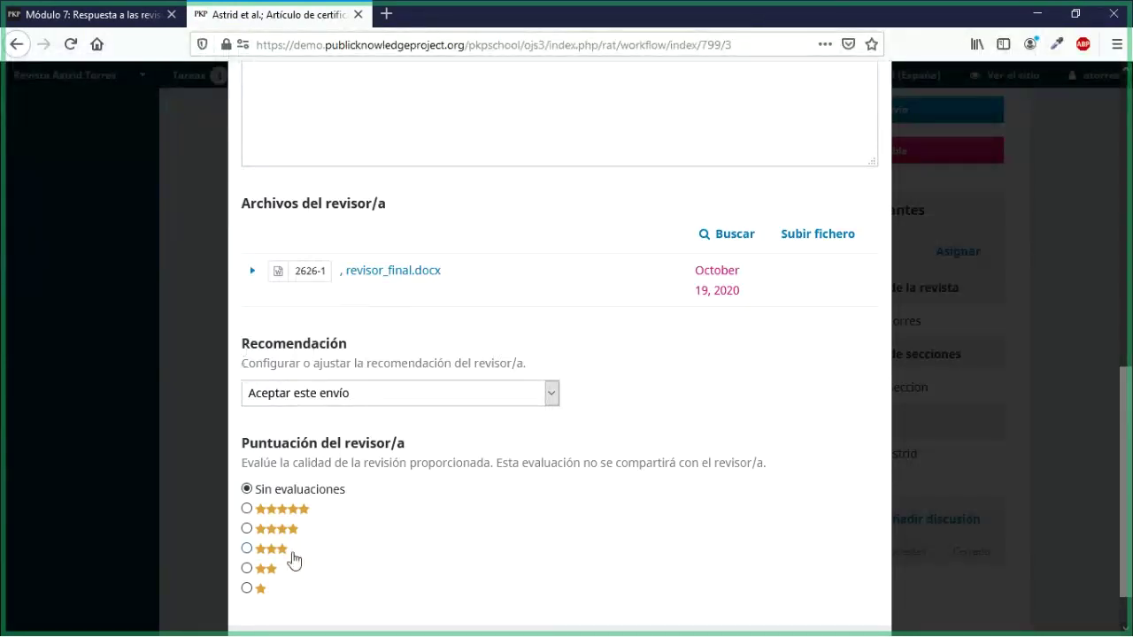
scroll(324, 499, "down", 2)
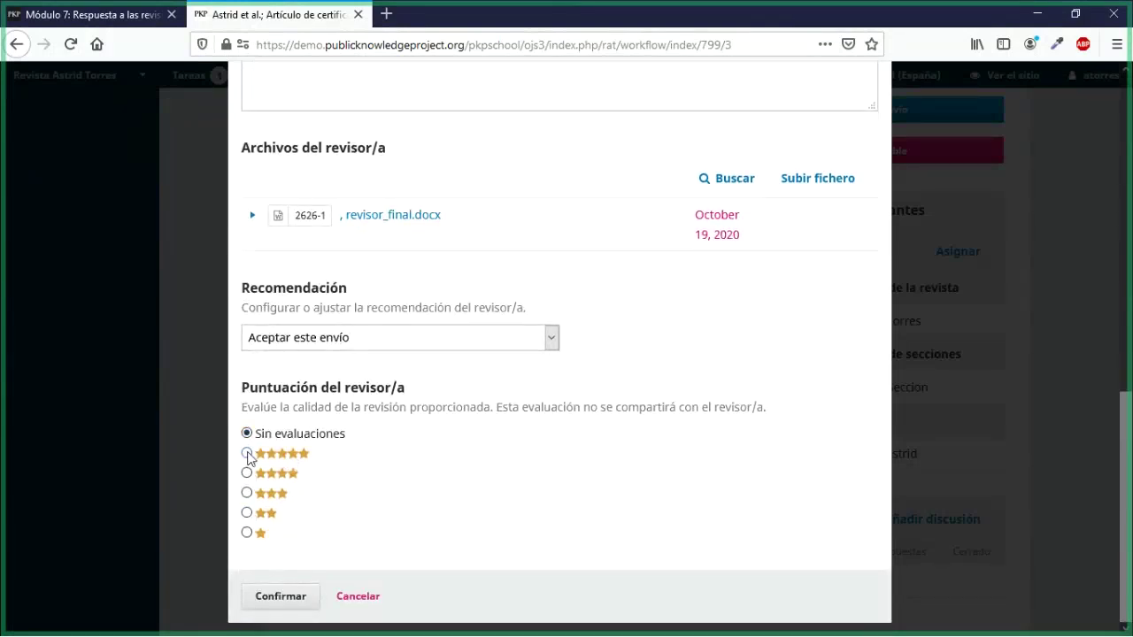
left_click(250, 588)
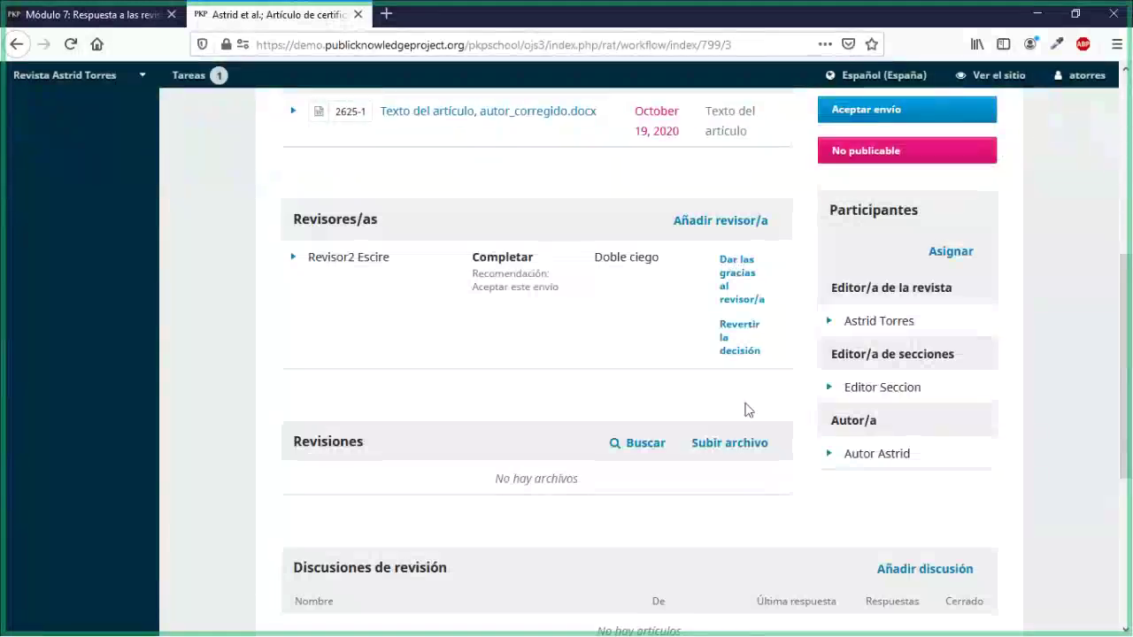
Step: Mark the round 2 reviewer as thanked with 'No enviar correo electrónico' ticked, so no email is sent
left_click(741, 281)
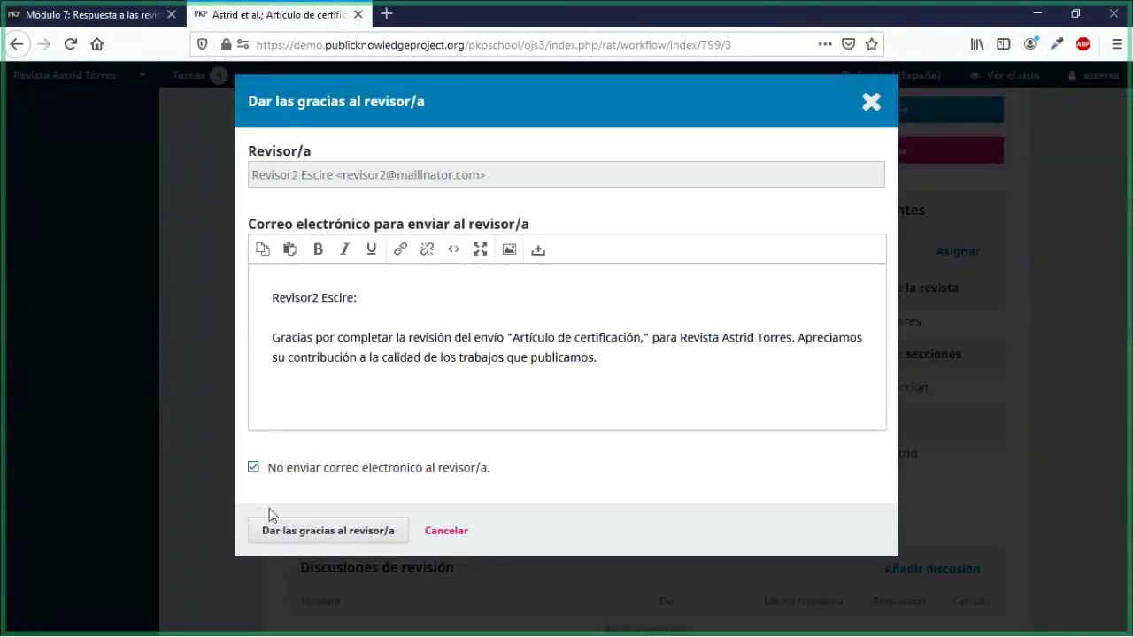
left_click(278, 535)
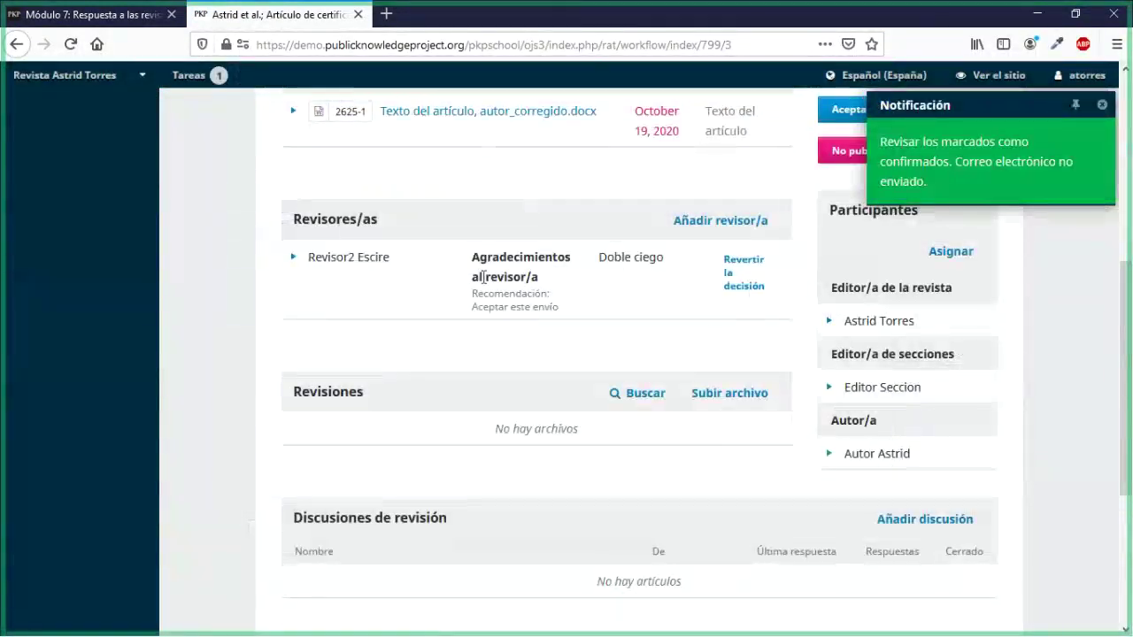
scroll(504, 416, "down", 4)
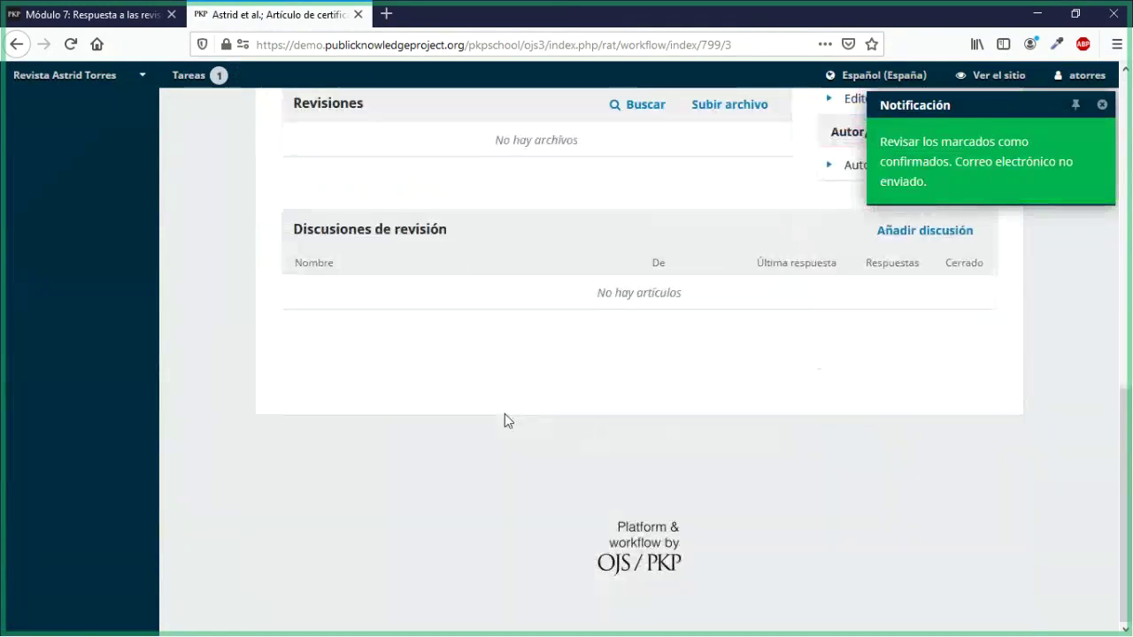
scroll(505, 416, "up", 5)
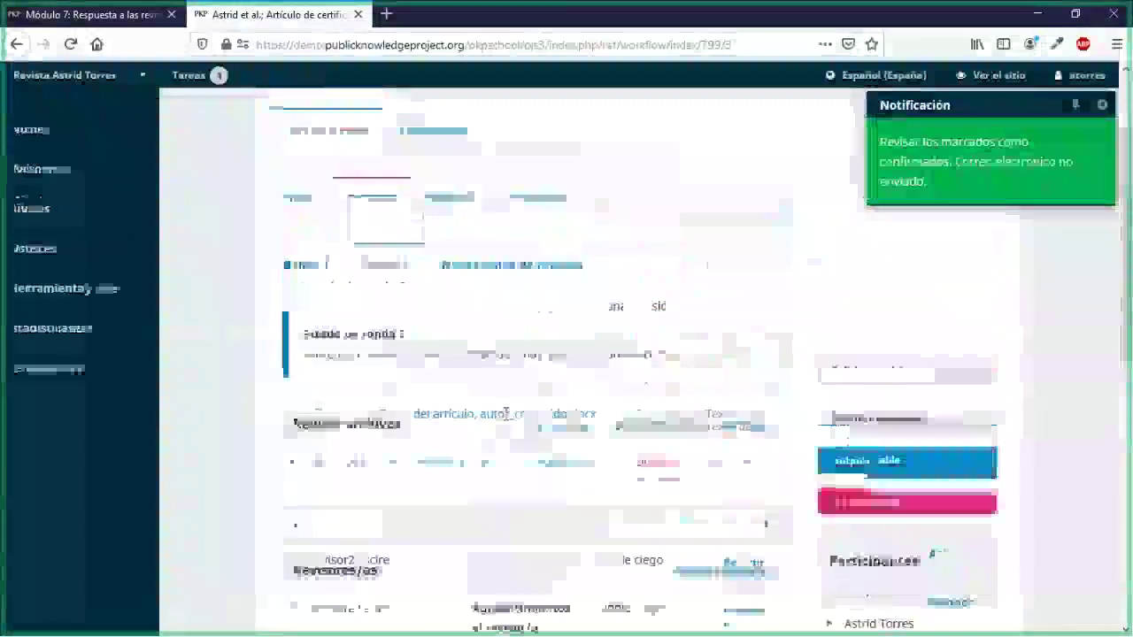
scroll(506, 415, "down", 3)
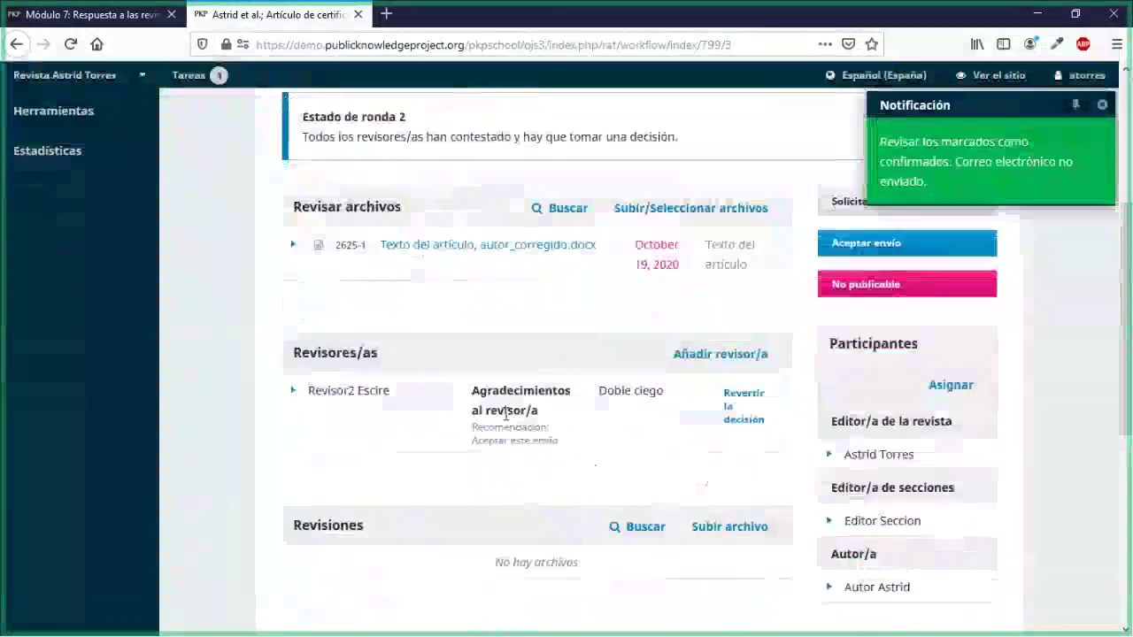
scroll(506, 416, "down", 2)
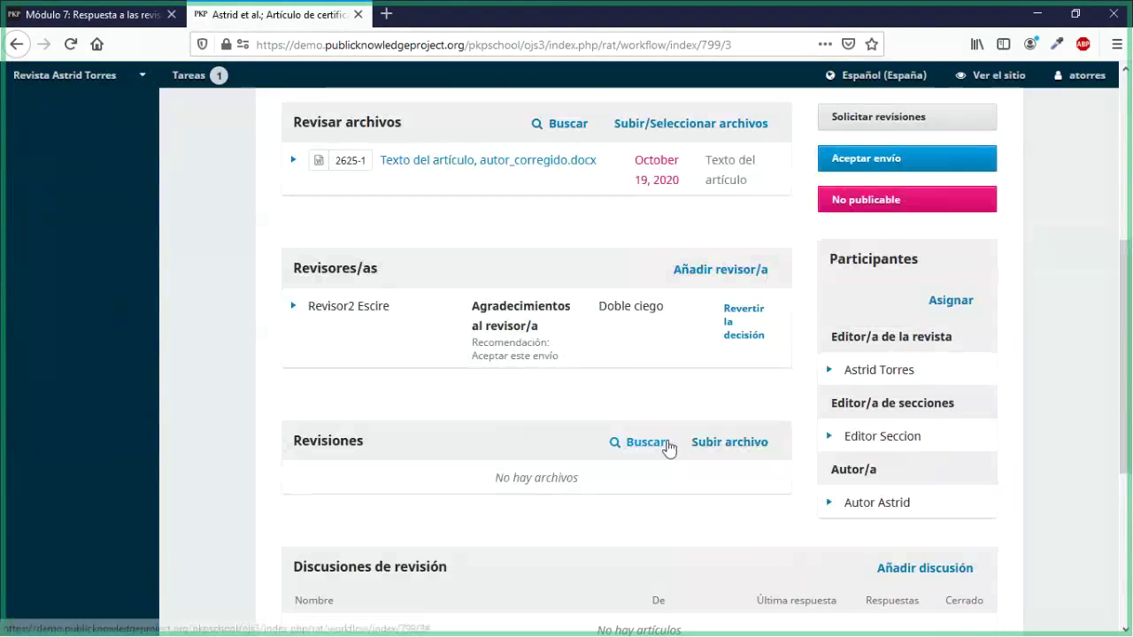
scroll(665, 443, "up", 2)
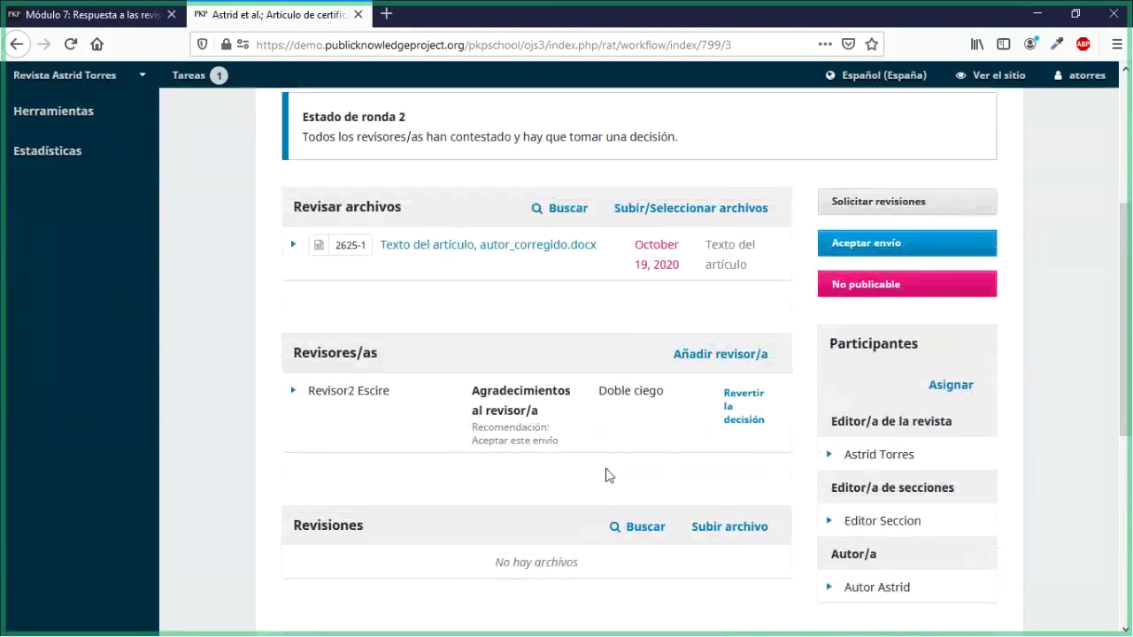
scroll(859, 378, "up", 2)
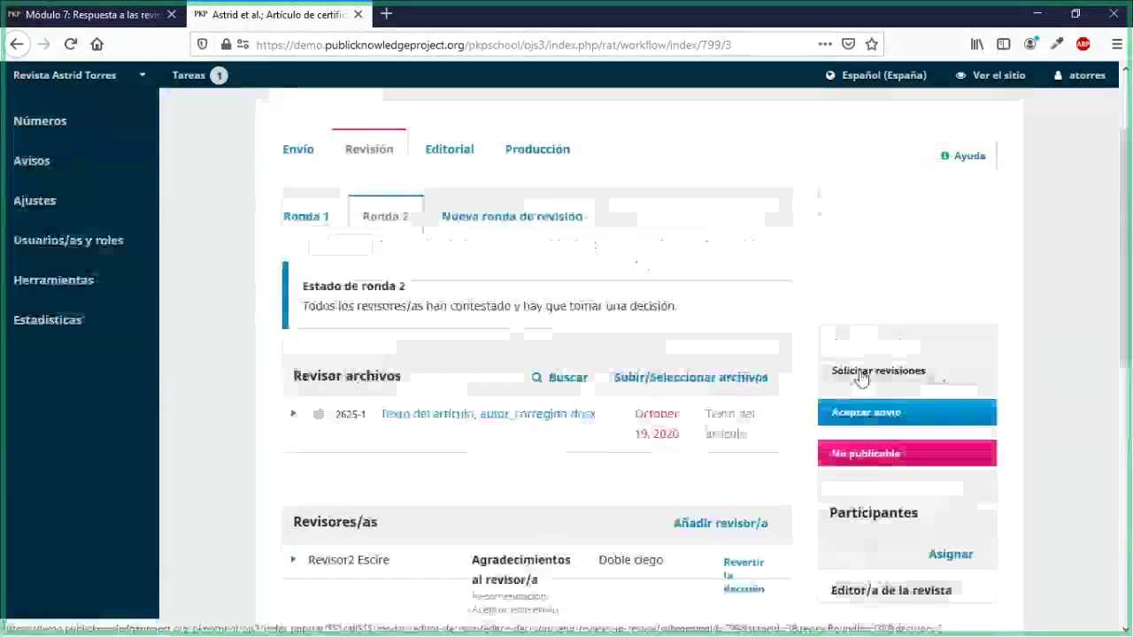
scroll(720, 464, "down", 2)
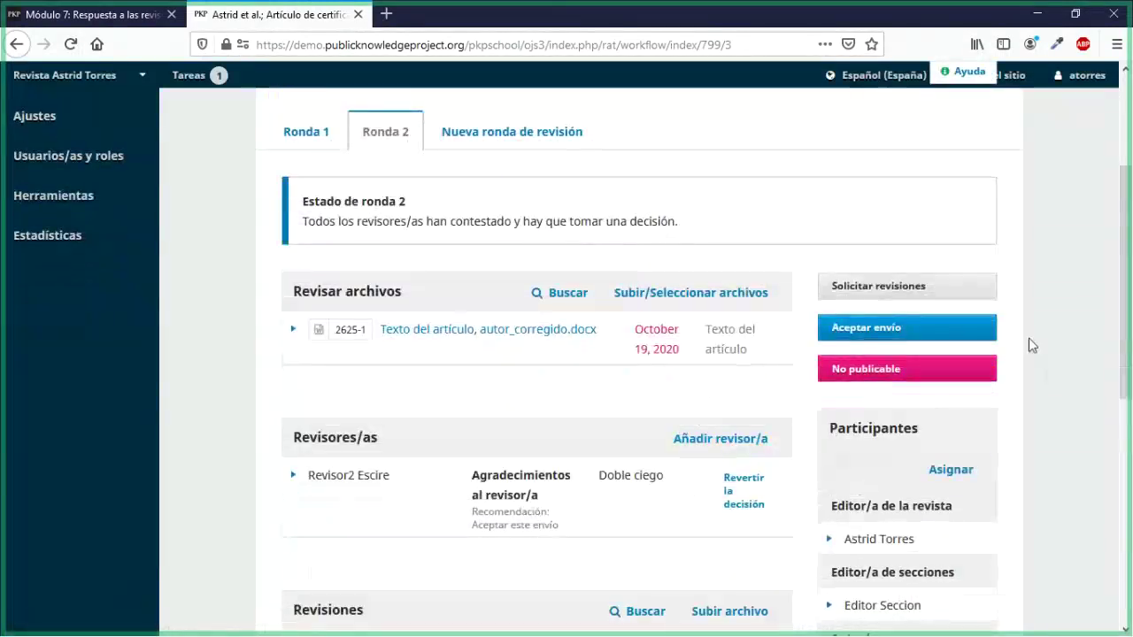
left_click(137, 22)
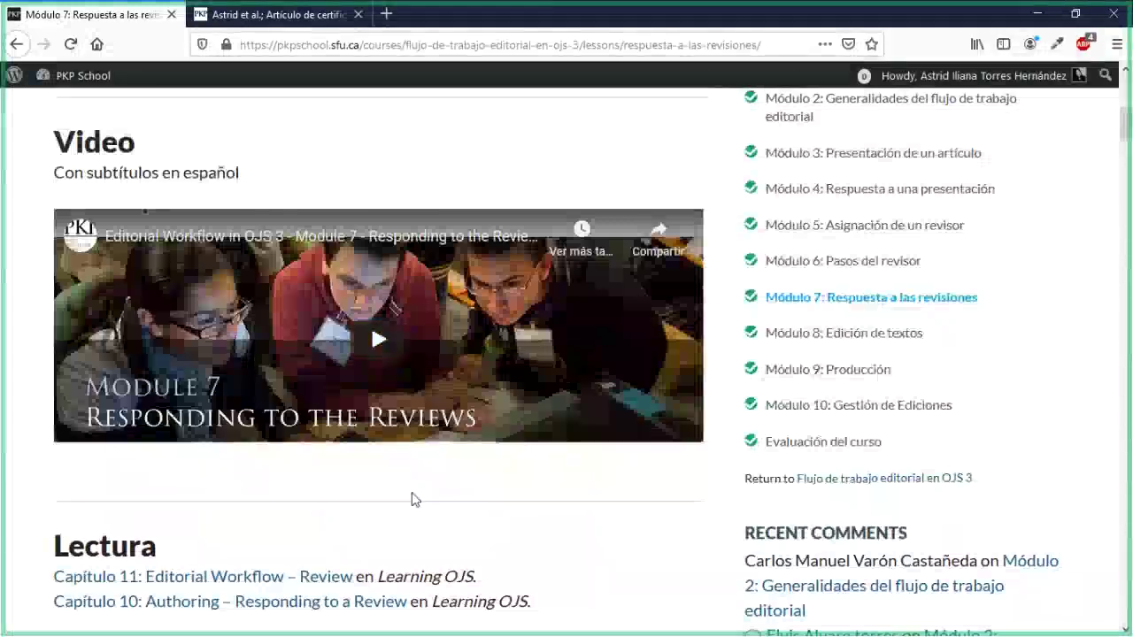
scroll(411, 501, "down", 1)
scroll(412, 500, "down", 1)
scroll(412, 500, "up", 3)
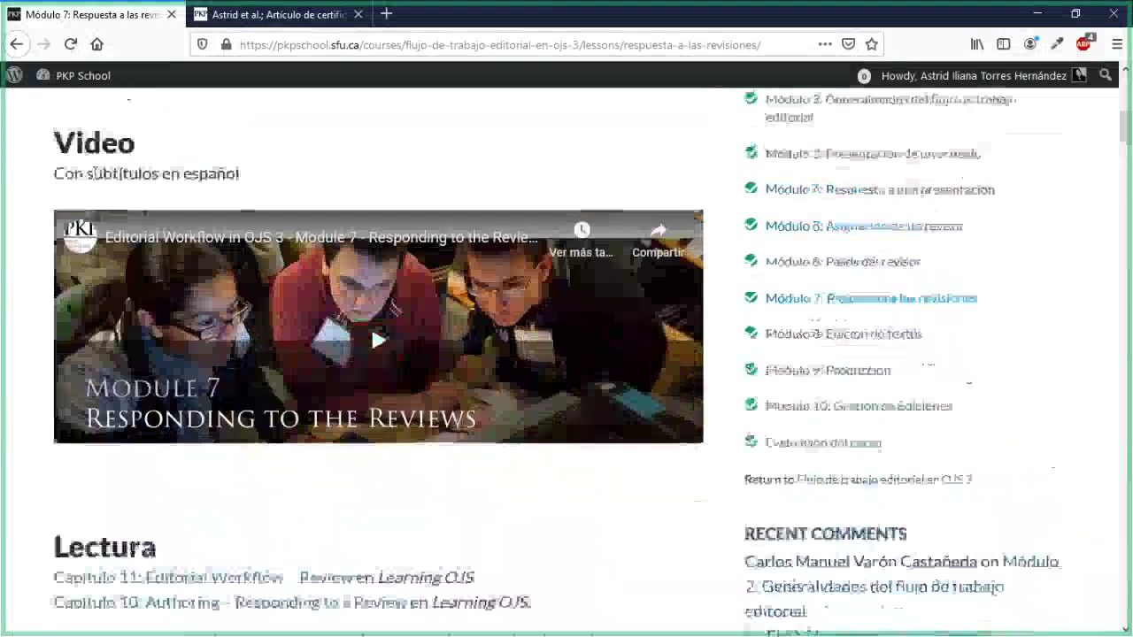
scroll(371, 494, "up", 5)
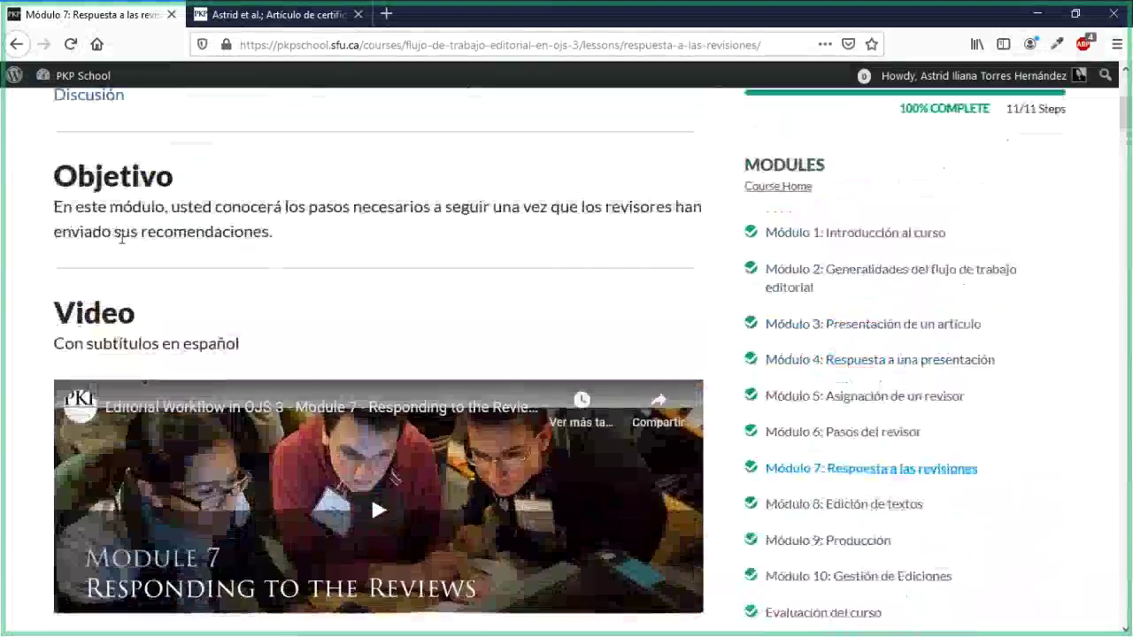
scroll(163, 360, "down", 10)
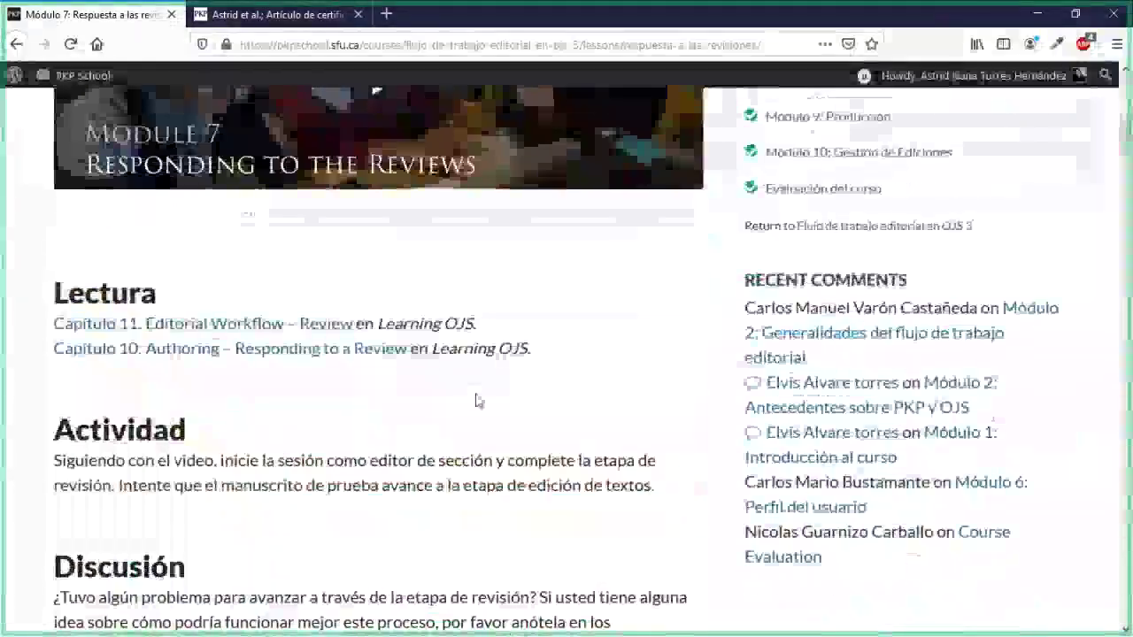
scroll(478, 401, "down", 2)
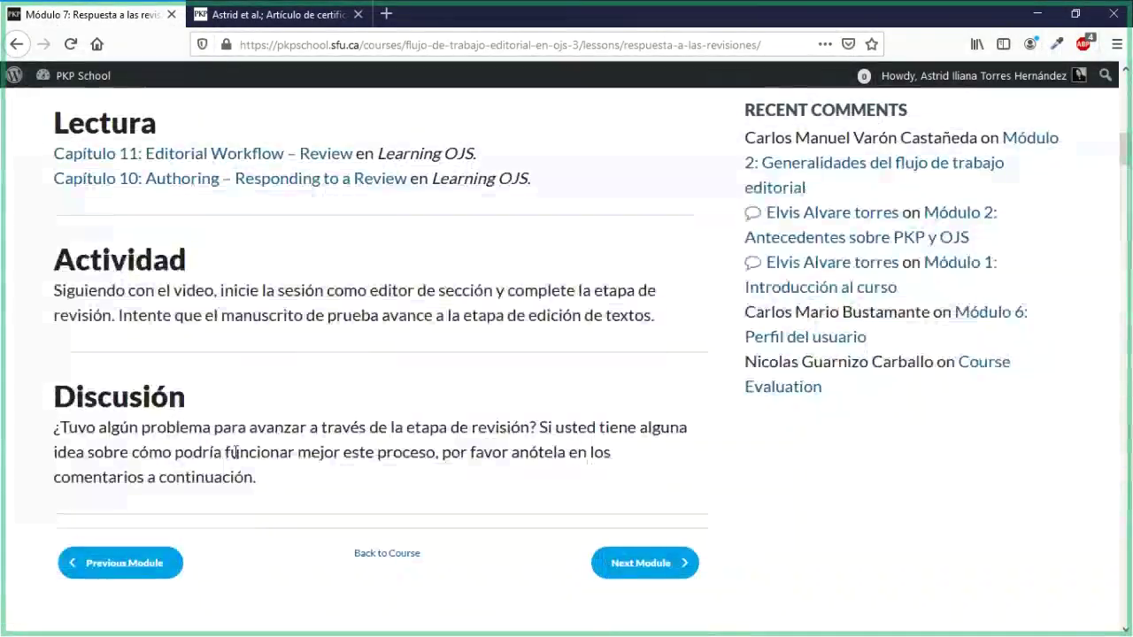
scroll(274, 416, "down", 2)
scroll(281, 457, "down", 2)
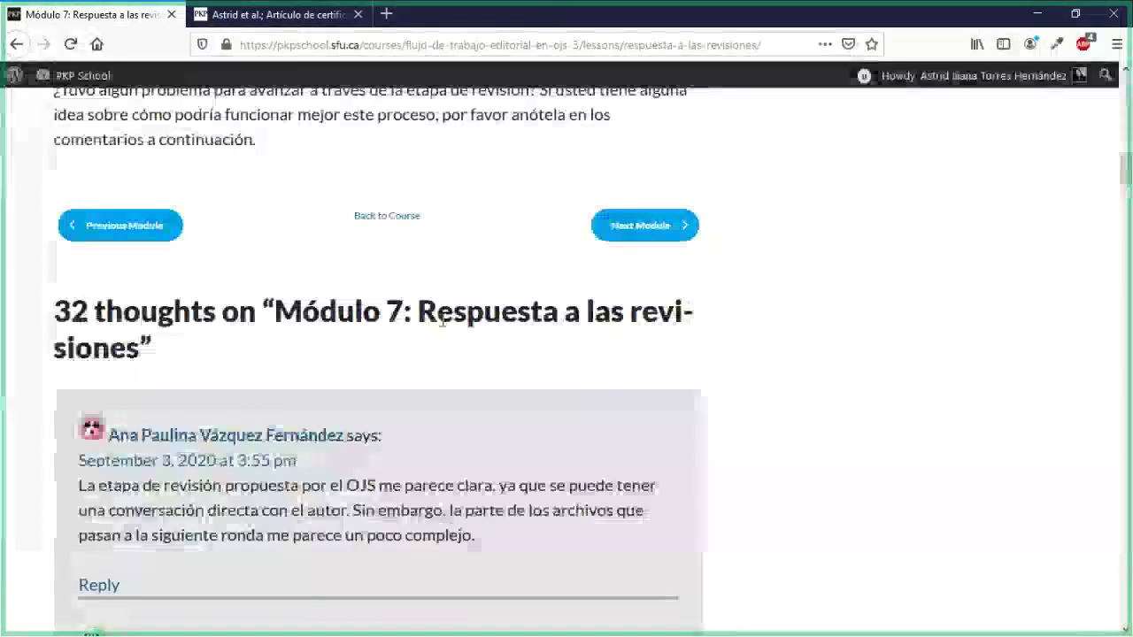
scroll(443, 321, "up", 1)
scroll(443, 320, "up", 2)
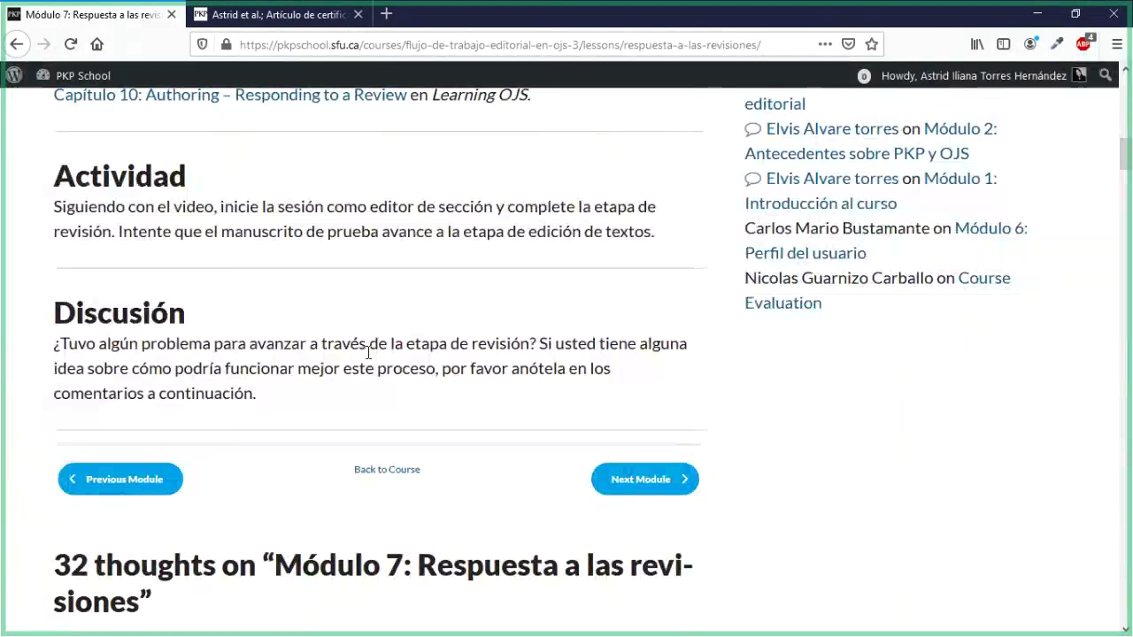
scroll(757, 397, "up", 3)
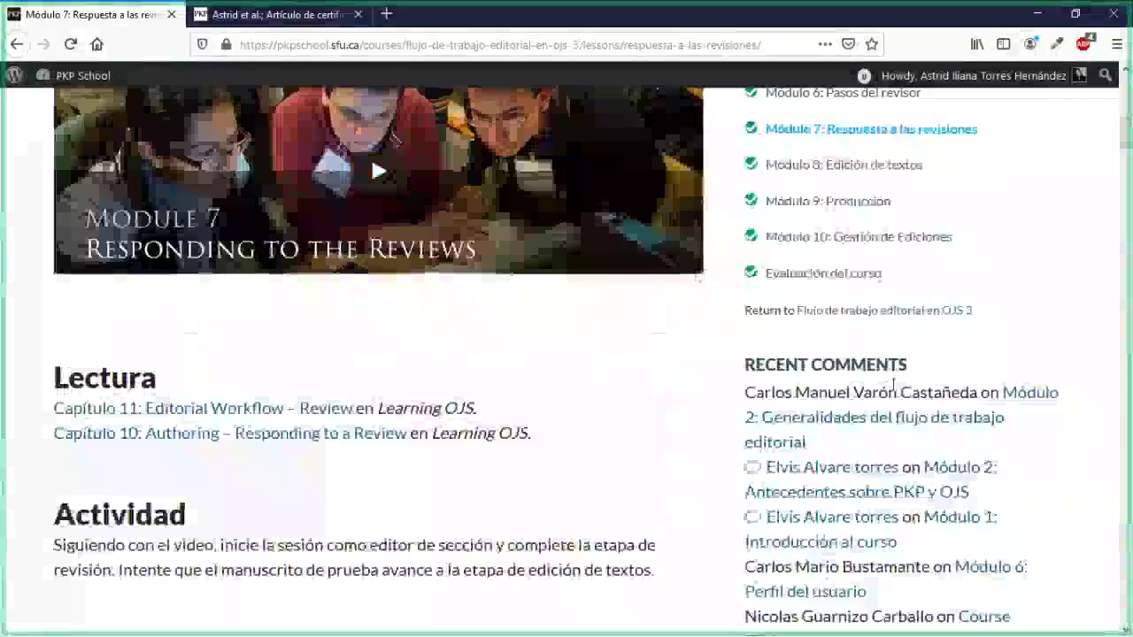
scroll(895, 385, "up", 1)
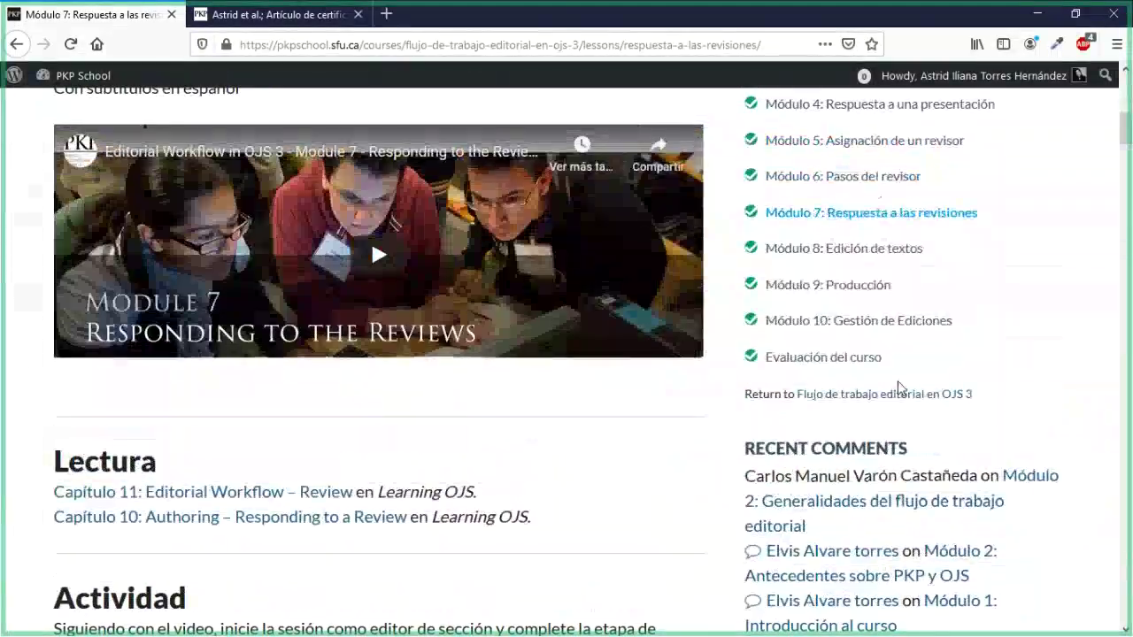
scroll(898, 381, "down", 3)
scroll(544, 435, "down", 5)
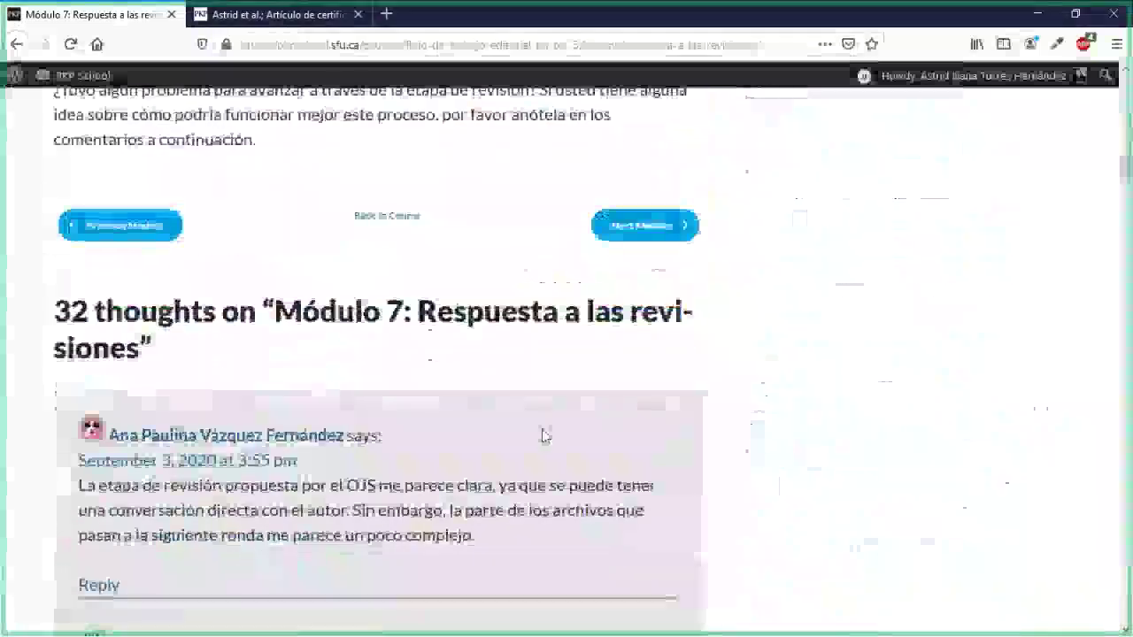
scroll(544, 434, "up", 4)
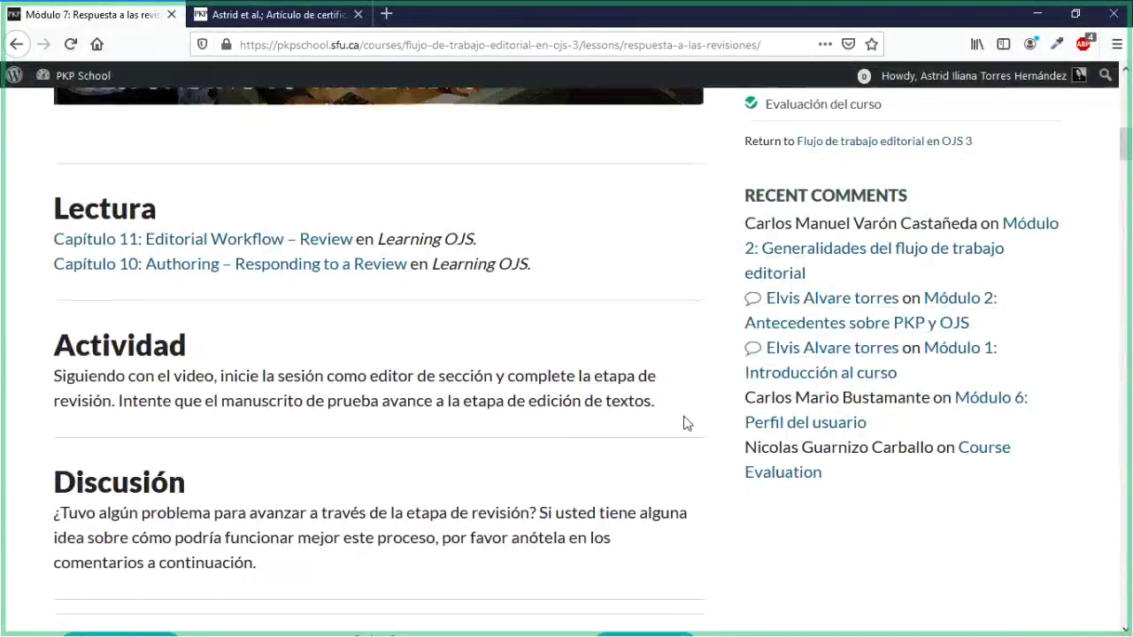
scroll(683, 423, "up", 5)
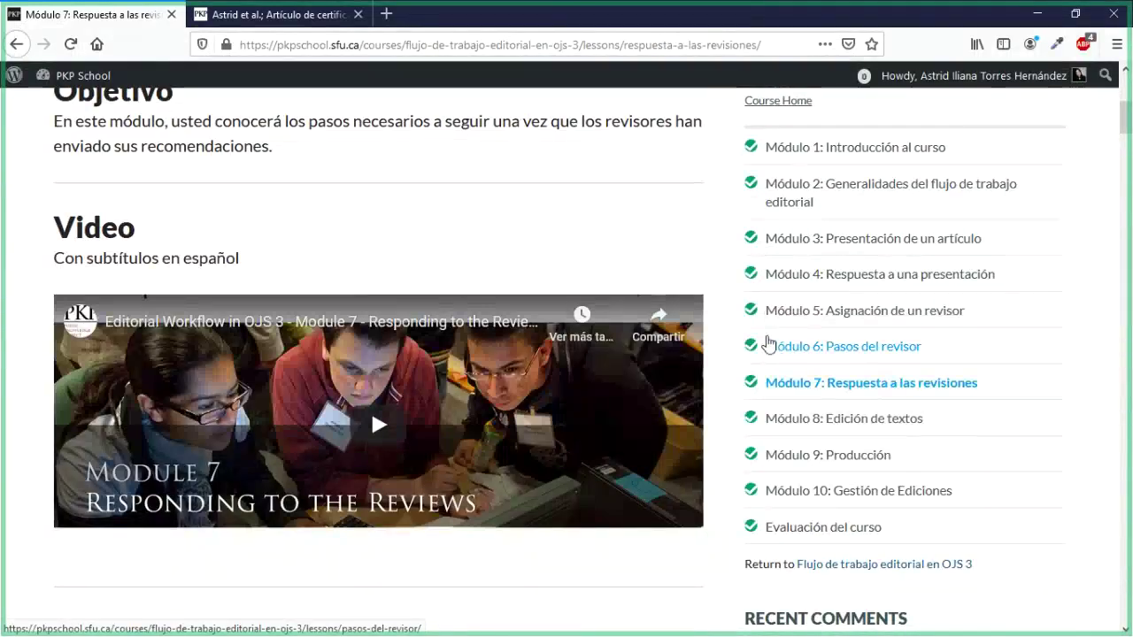
Step: Back on submission 799's workflow, bring up the Aceptar envío form and its author notification email
left_click(268, 16)
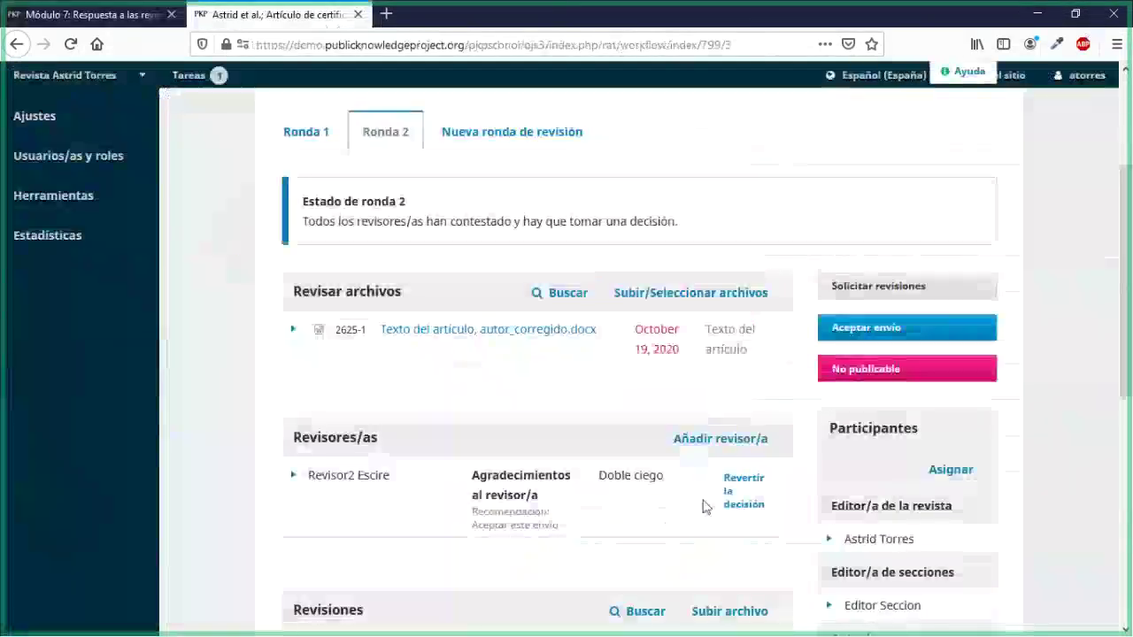
scroll(705, 506, "down", 1)
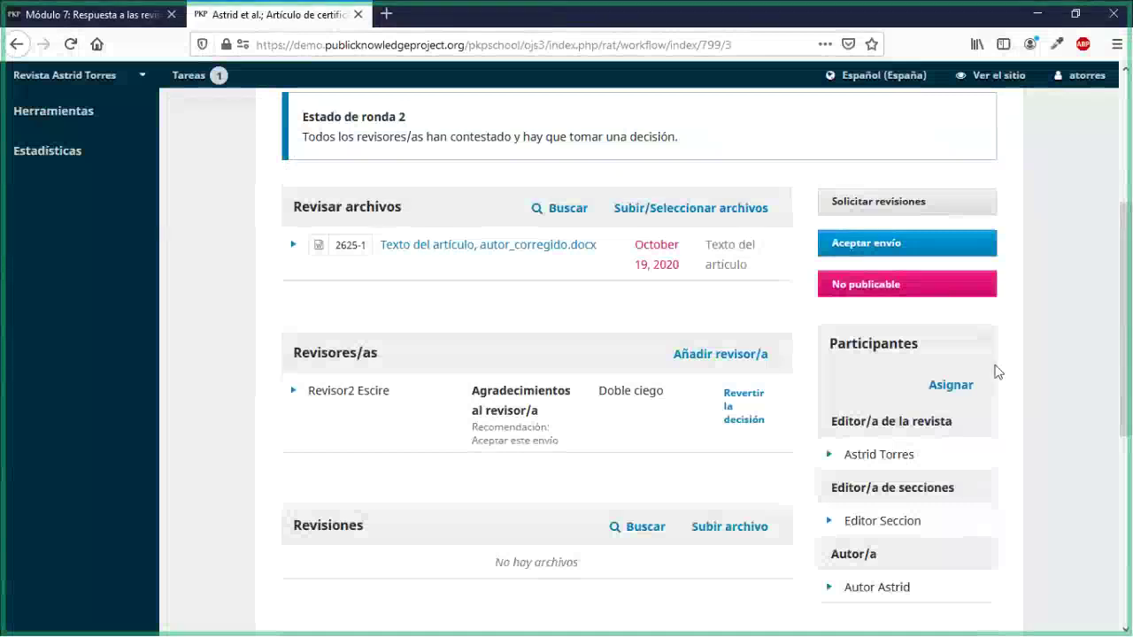
left_click(931, 244)
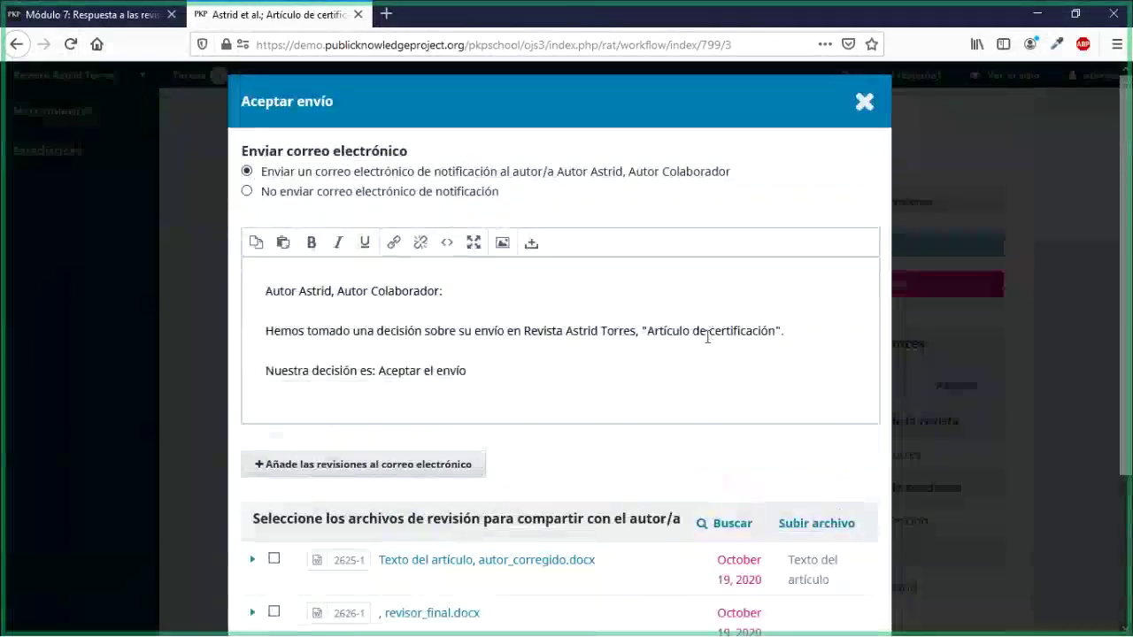
scroll(689, 330, "down", 2)
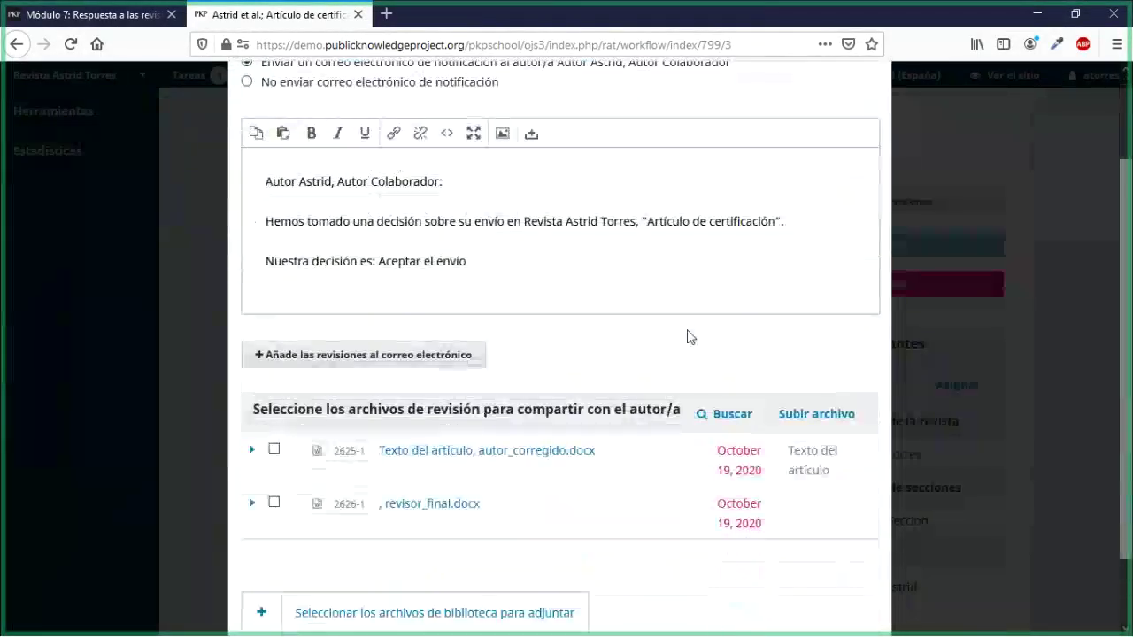
scroll(690, 337, "up", 2)
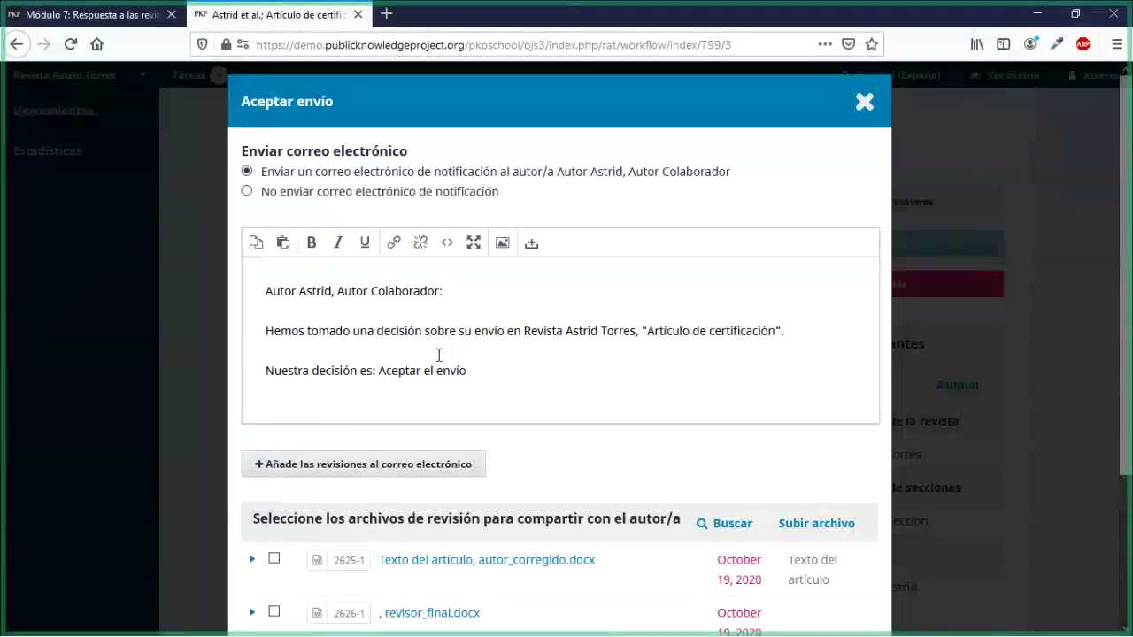
scroll(438, 357, "down", 2)
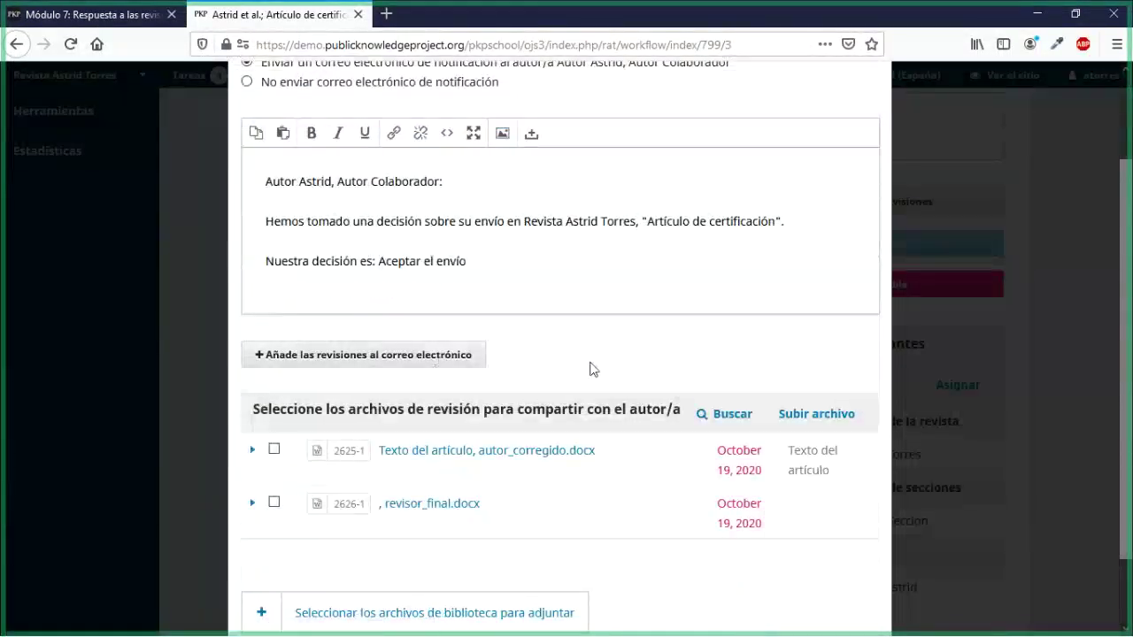
scroll(593, 370, "down", 2)
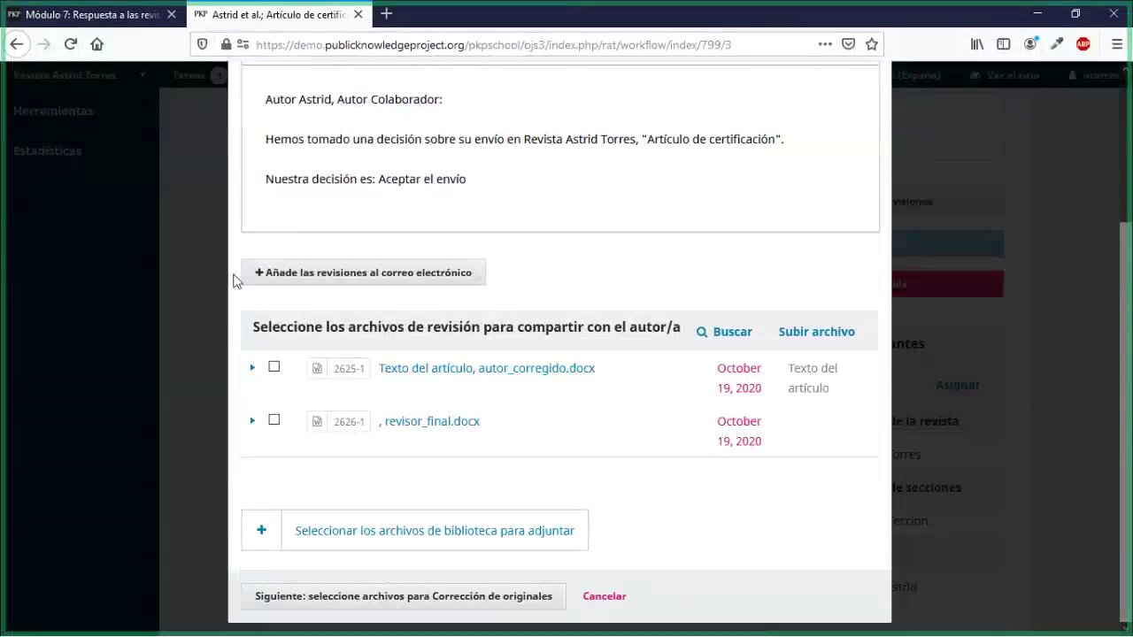
Step: Insert the reviewers' comments into the acceptance email and share revisor_final.docx with the author
left_click(304, 285)
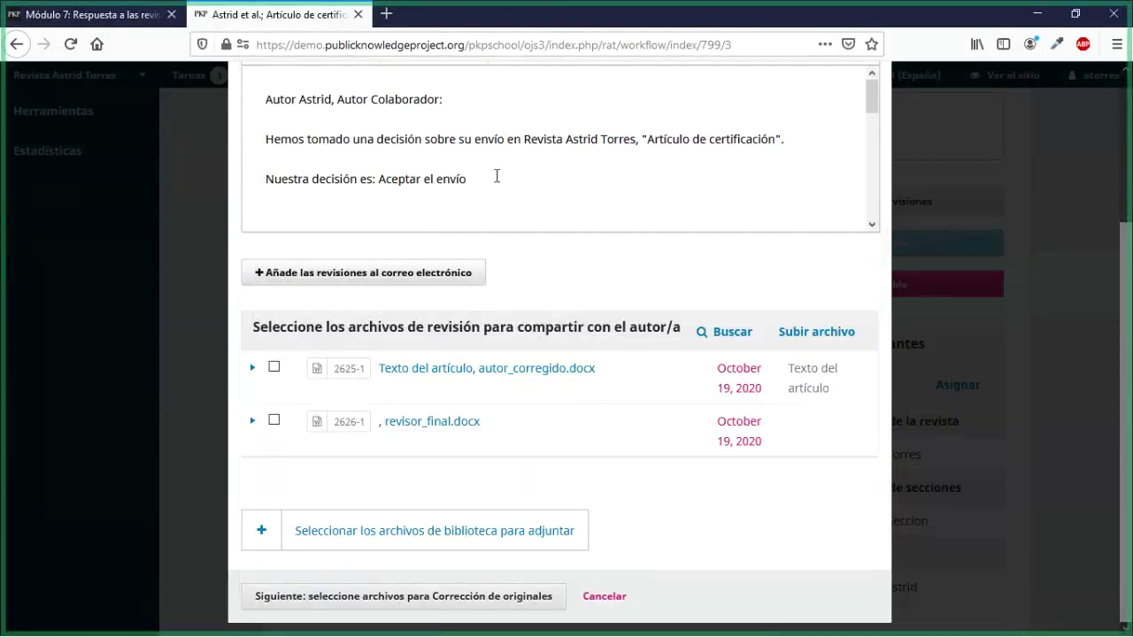
scroll(497, 175, "down", 10)
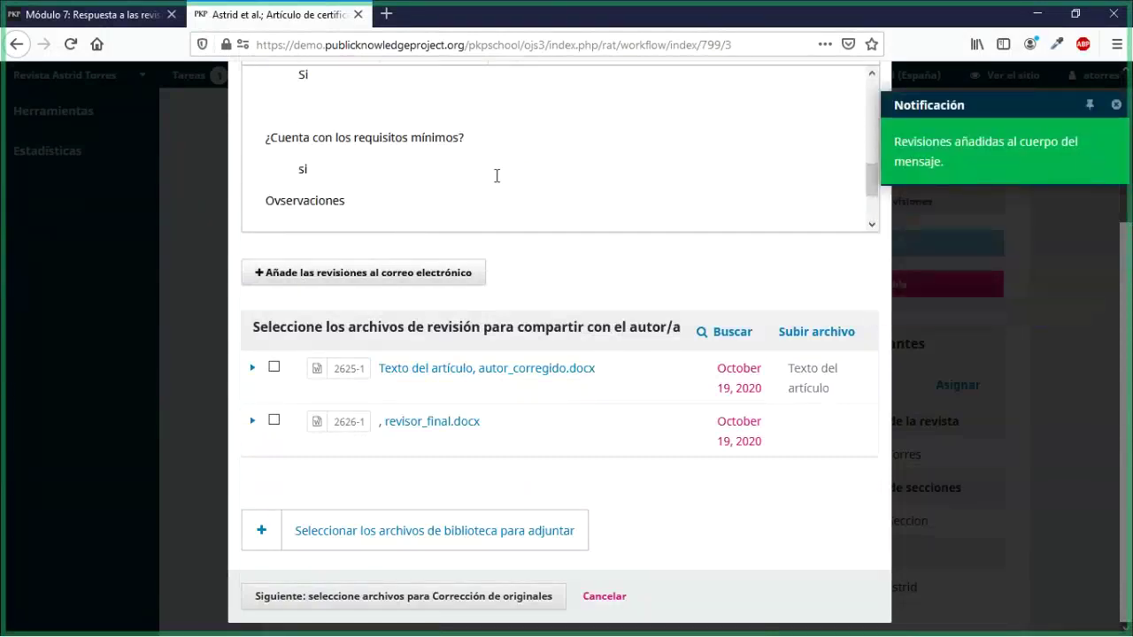
scroll(497, 175, "down", 1)
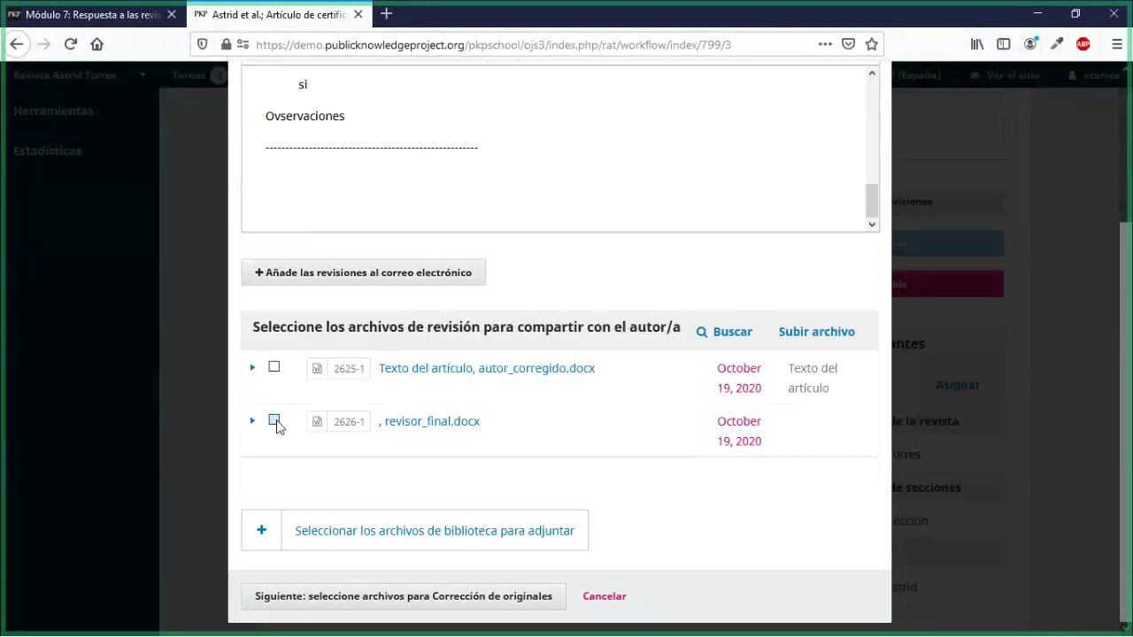
left_click(275, 421)
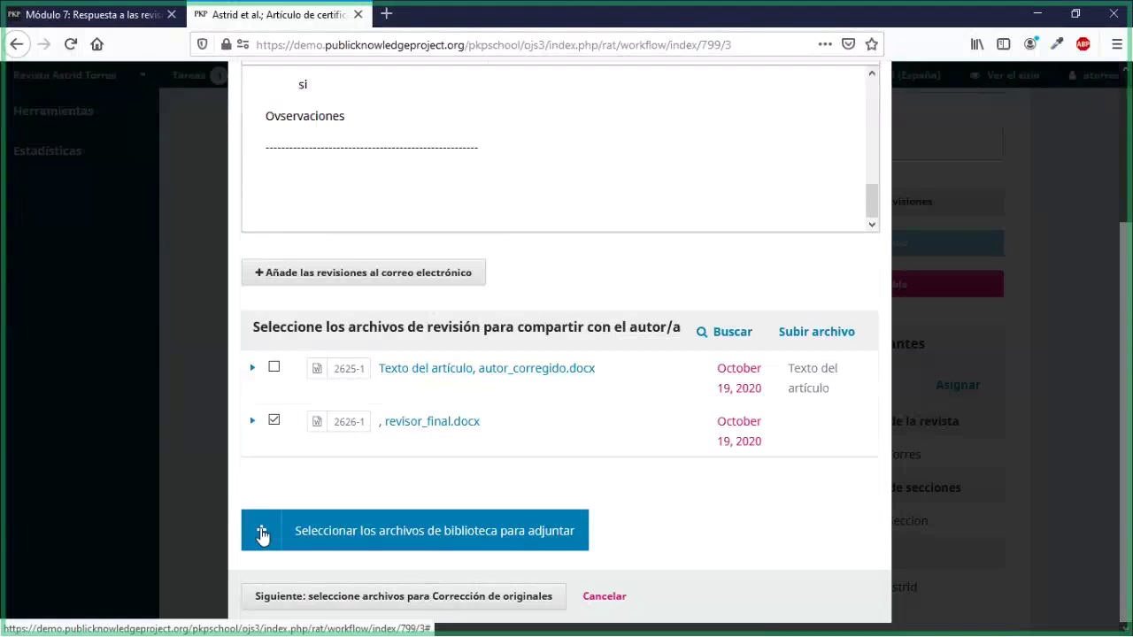
Step: Advance the Aceptar envío form to the Corrección de originales file step and search the empty Revisiones list
left_click(262, 535)
scroll(265, 460, "down", 5)
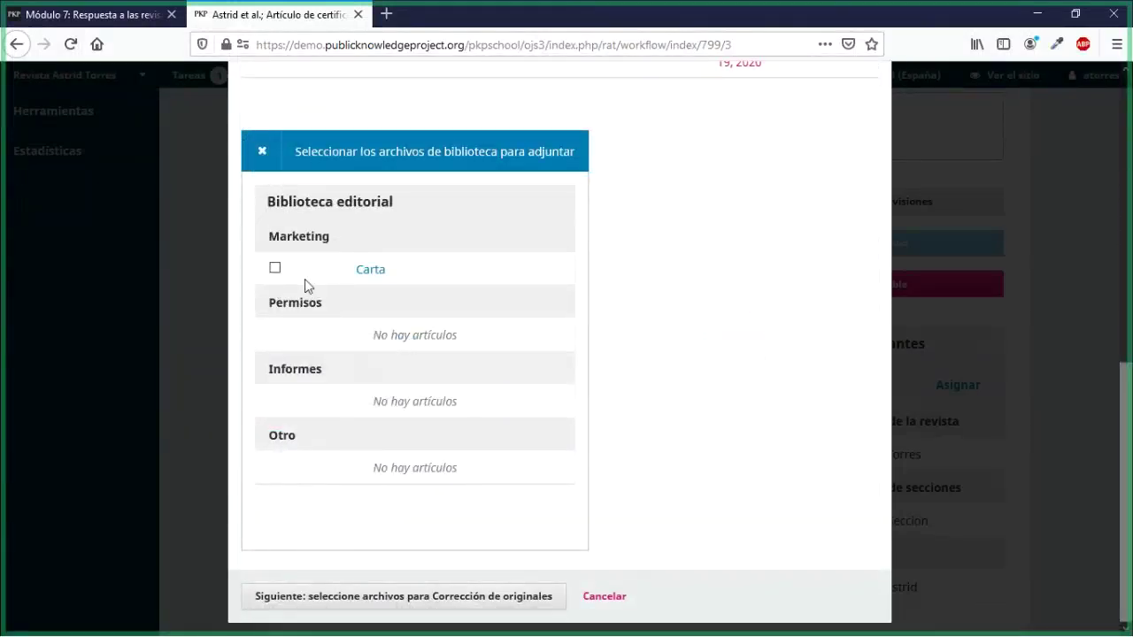
left_click(264, 154)
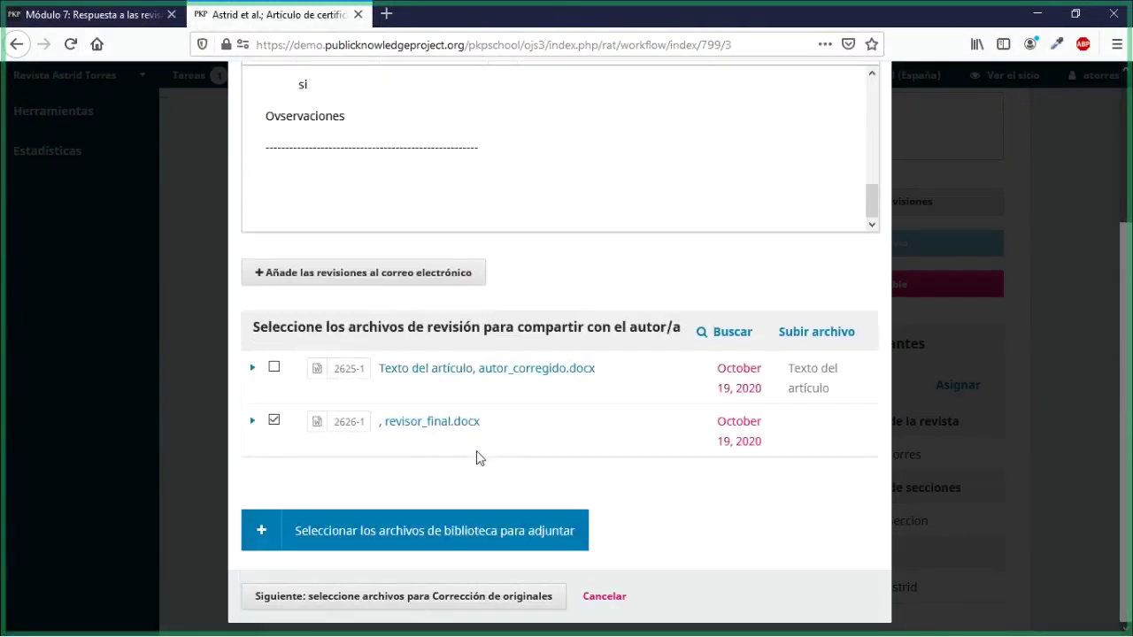
left_click(483, 597)
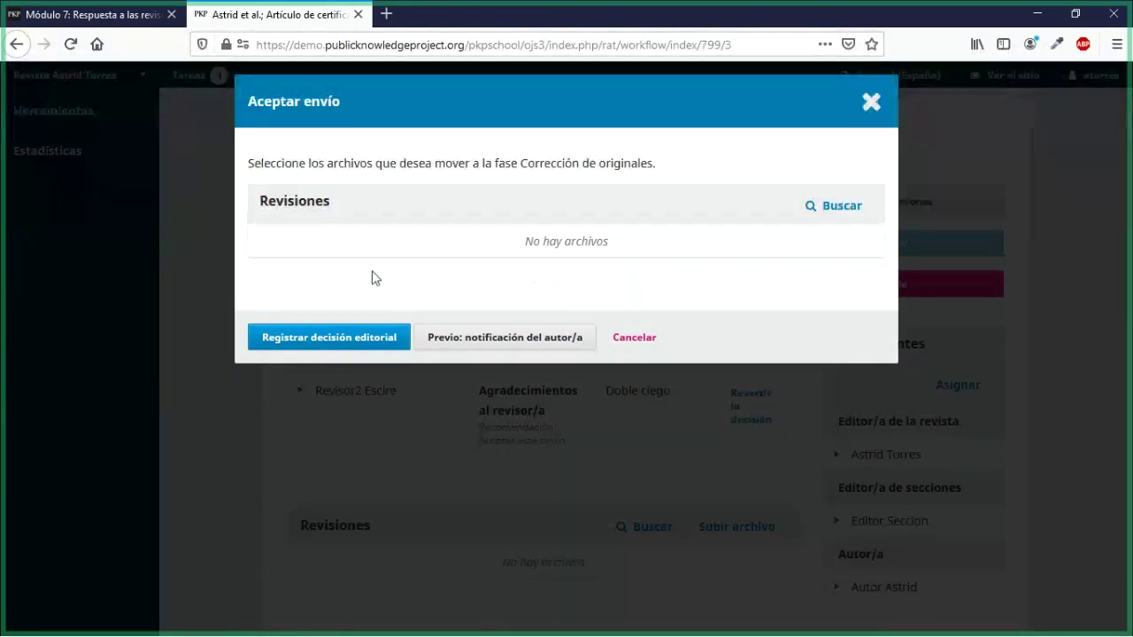
left_click(841, 218)
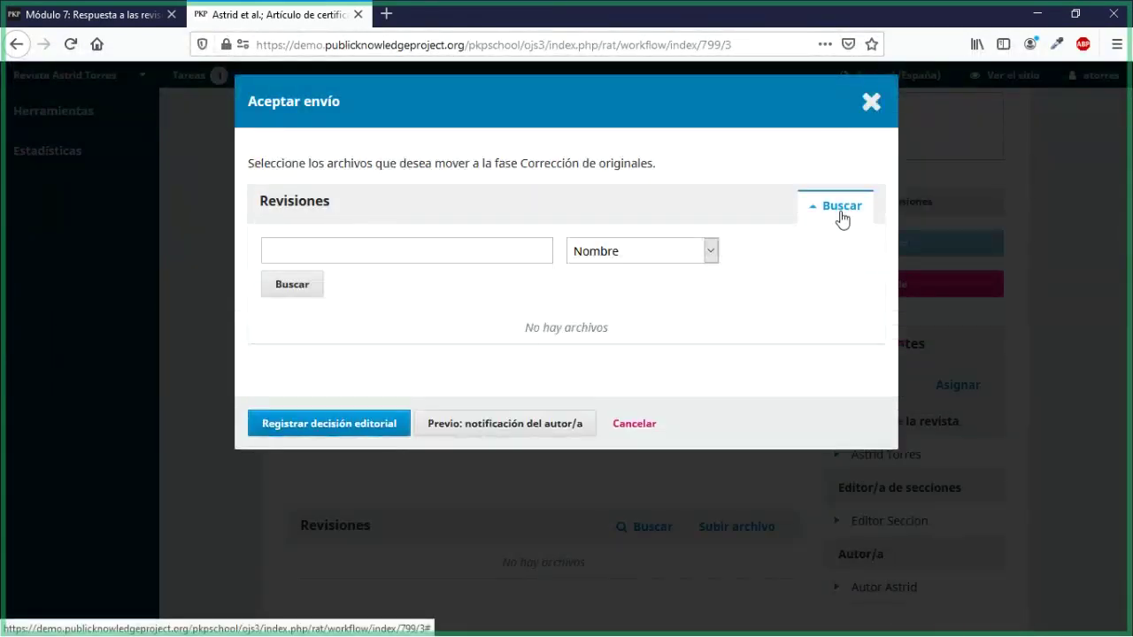
Step: Cancel the Aceptar envío decision and highlight the empty Revisiones heading on the Round 2 page
left_click(633, 425)
scroll(341, 311, "down", 3)
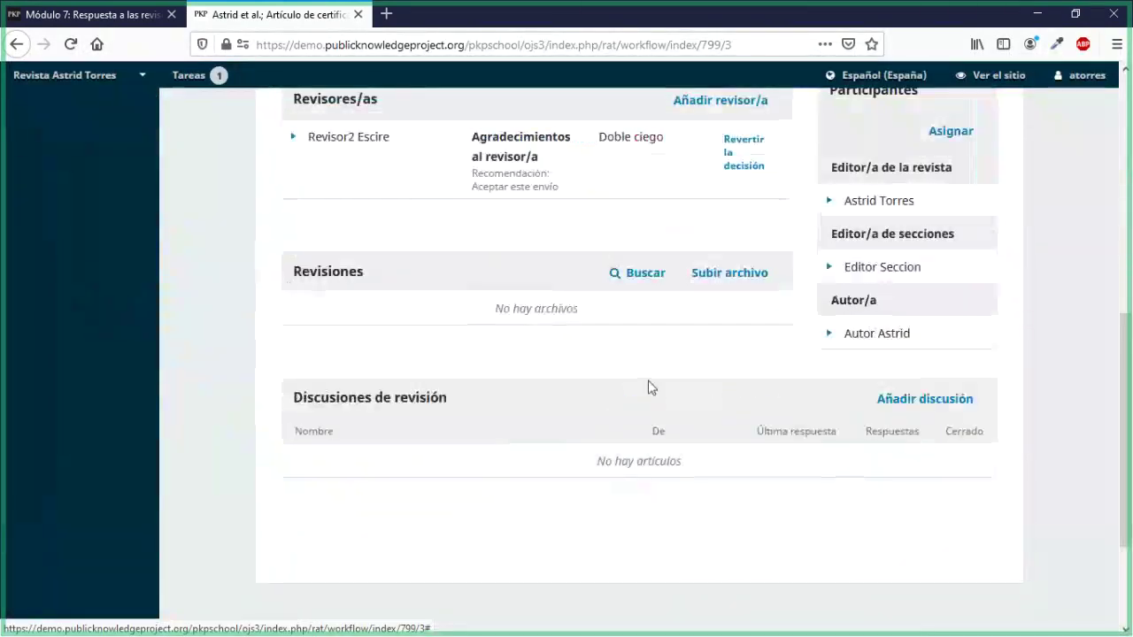
scroll(442, 425, "up", 3)
scroll(298, 456, "down", 1)
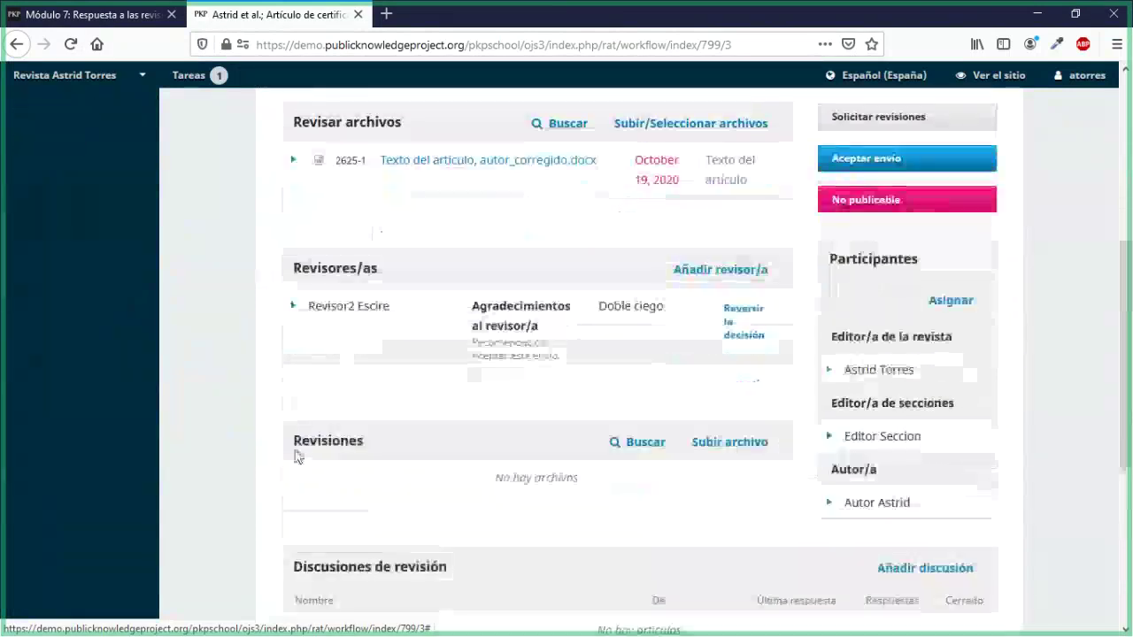
left_click_drag(294, 443, 364, 449)
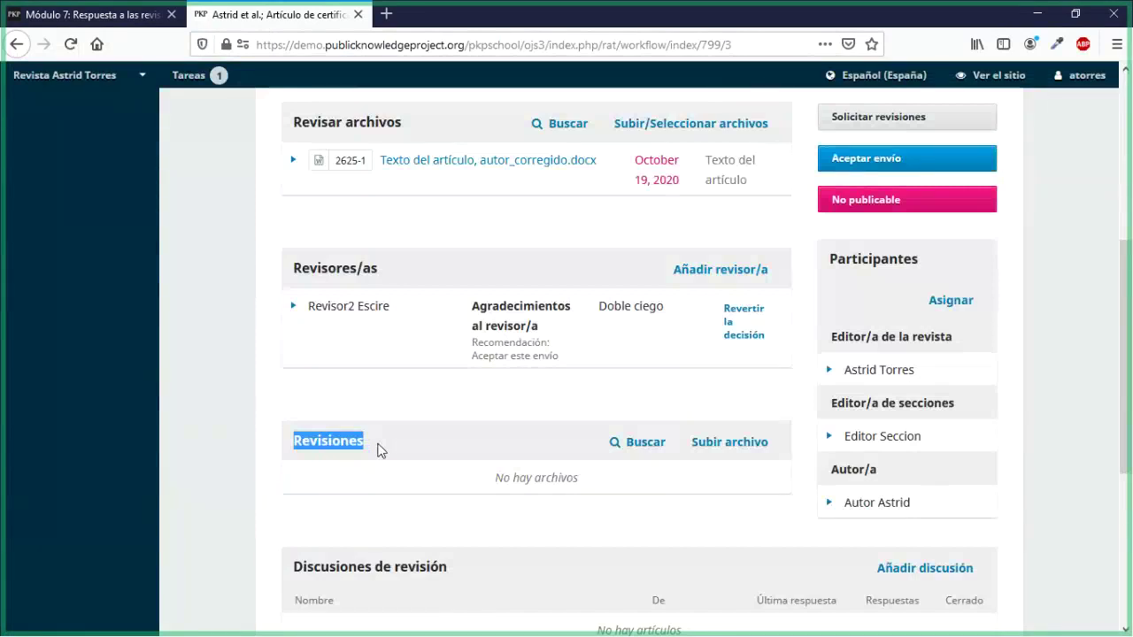
left_click(377, 450)
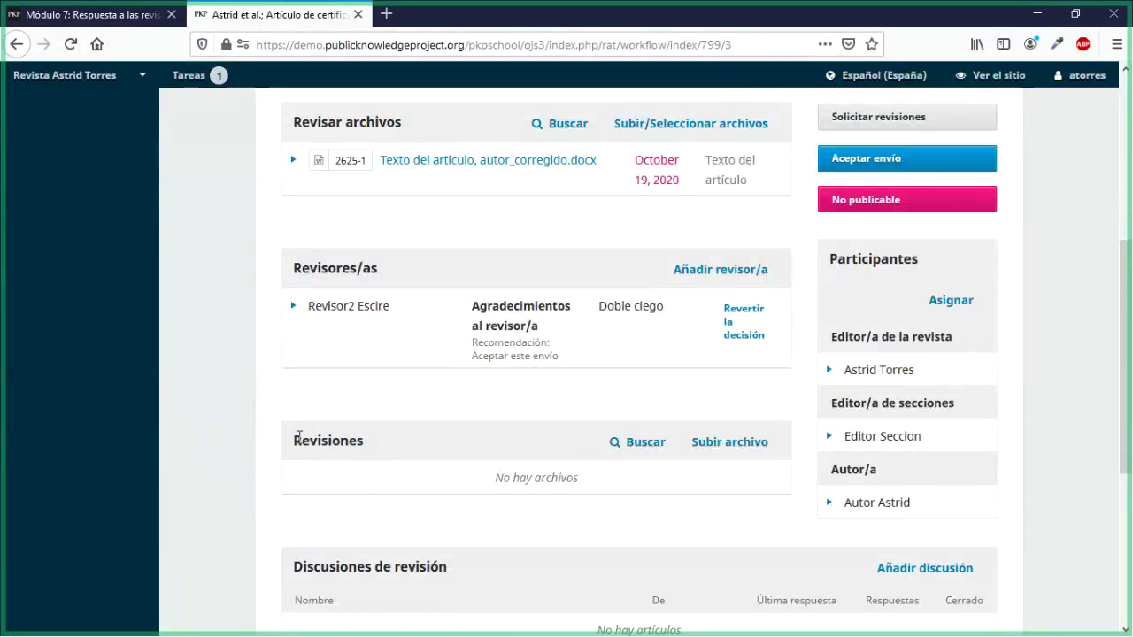
left_click_drag(295, 440, 364, 440)
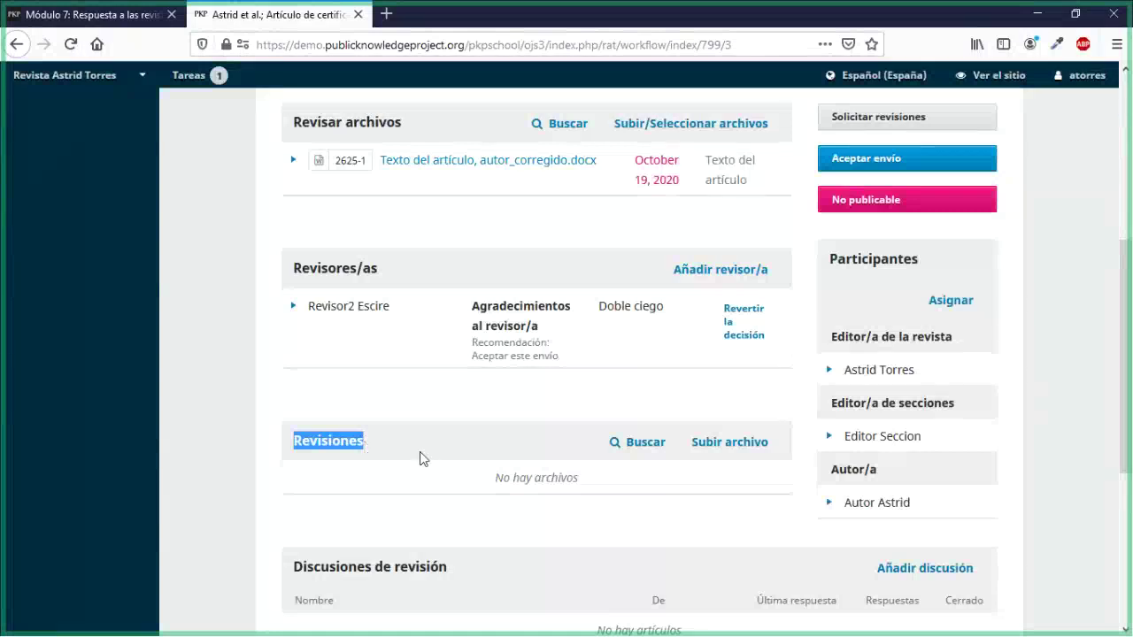
scroll(414, 522, "up", 4)
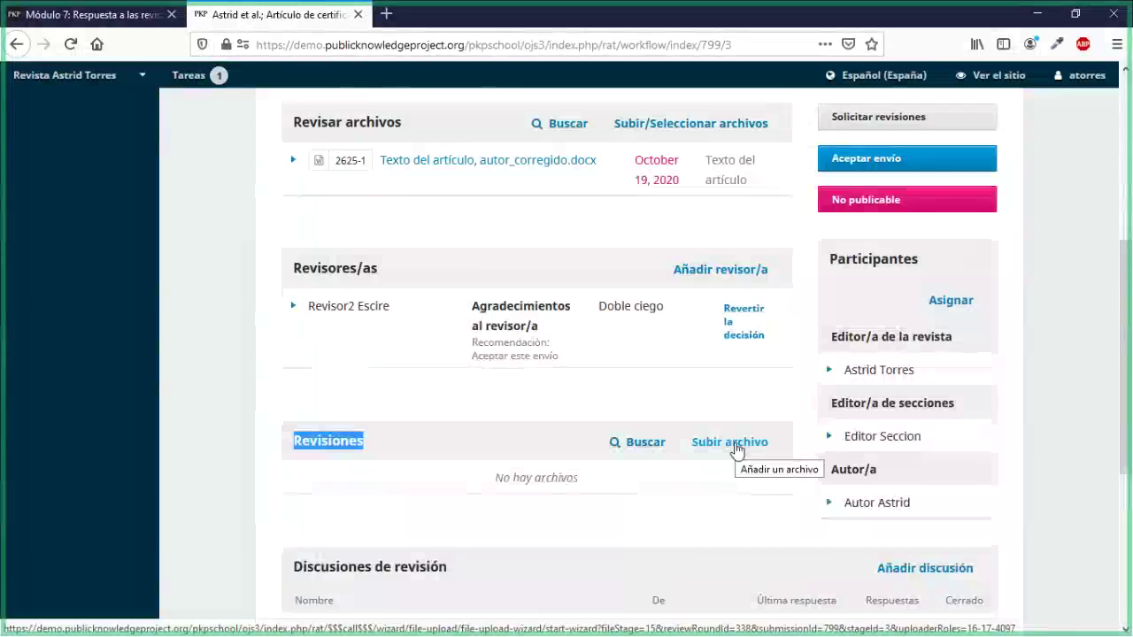
Step: Upload revisor_final.docx as Texto del artículo to Round 2's Revisiones, where it becomes file 2627-1
left_click(734, 449)
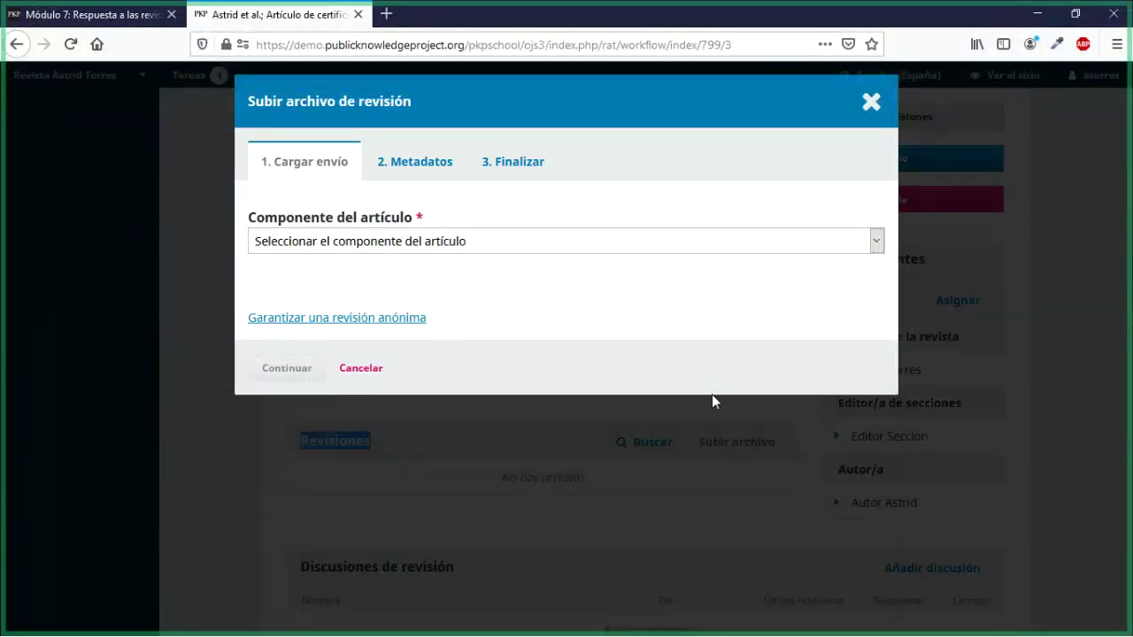
left_click(395, 244)
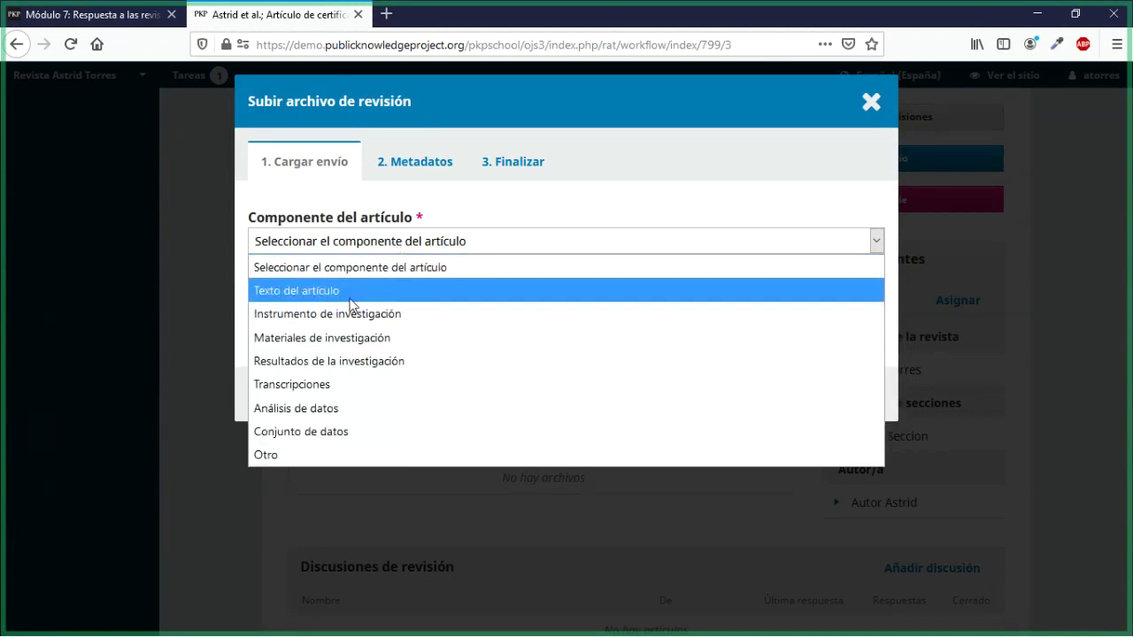
left_click(407, 292)
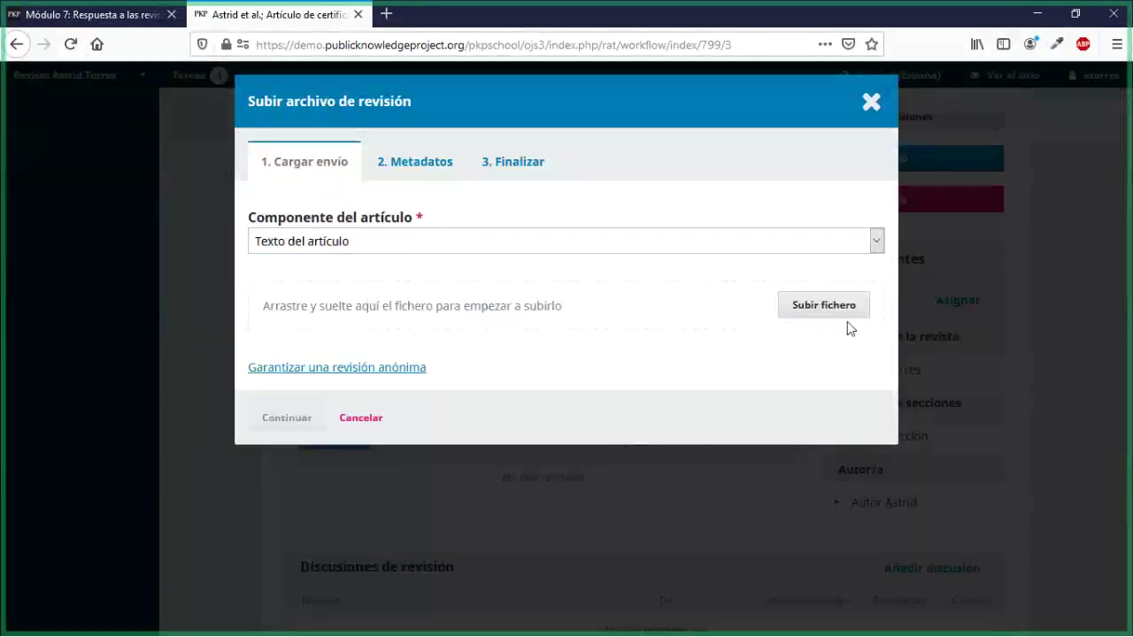
left_click(823, 305)
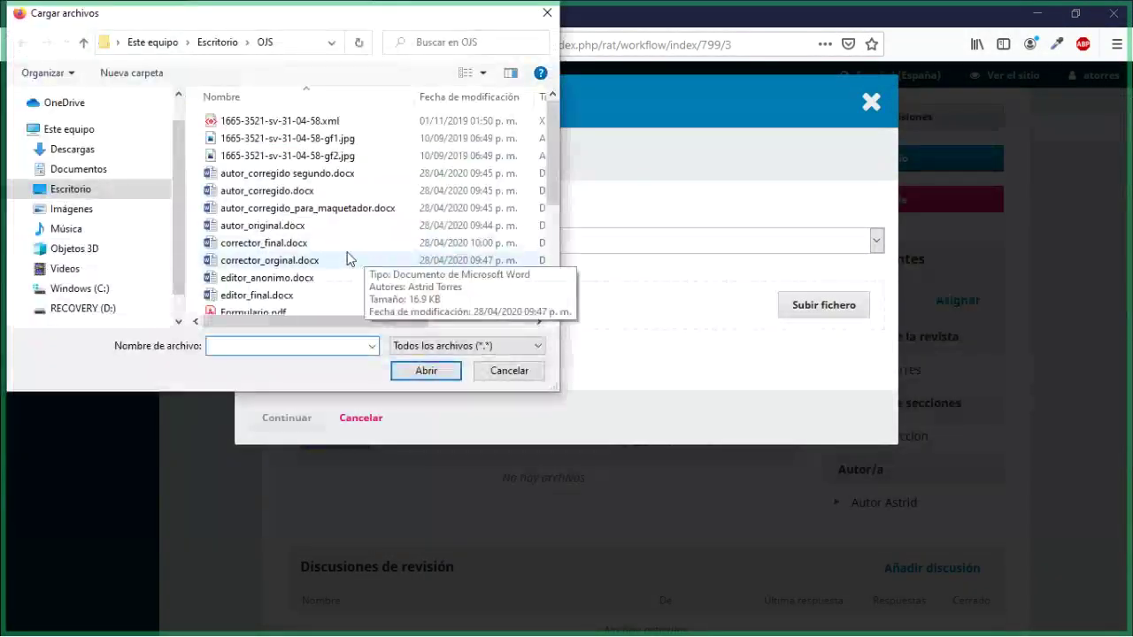
scroll(349, 256, "down", 3)
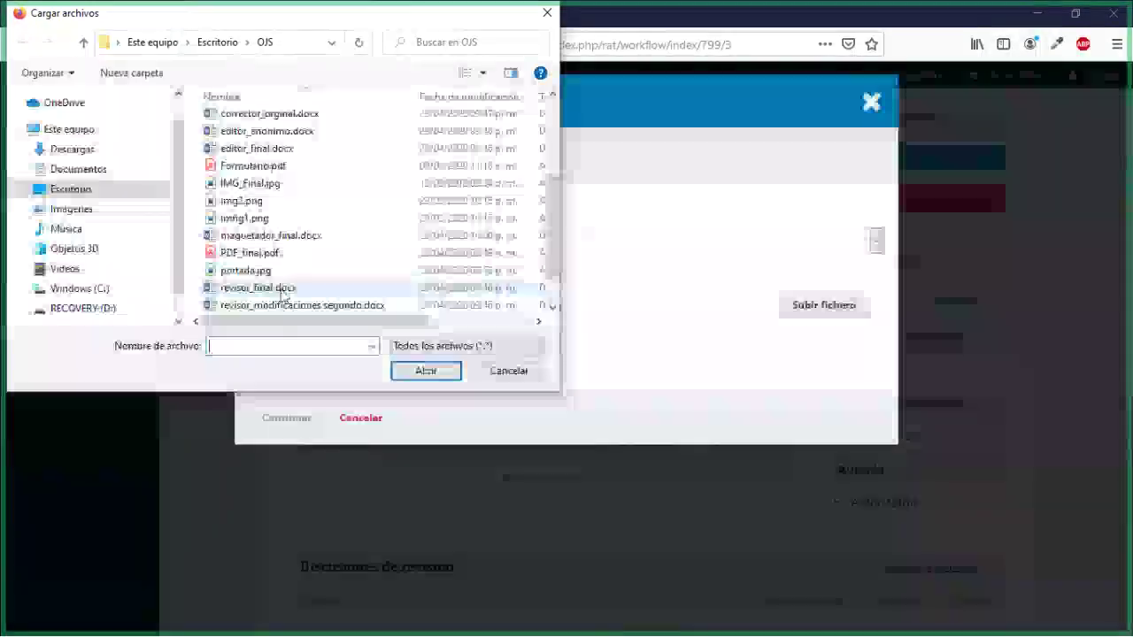
left_click(282, 292)
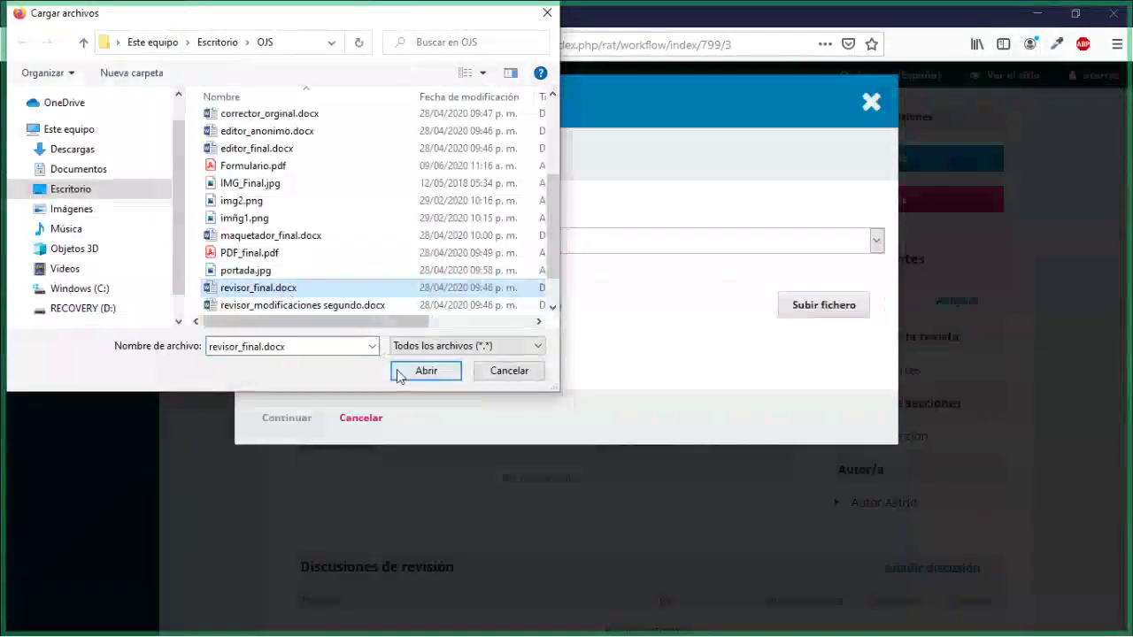
left_click(421, 371)
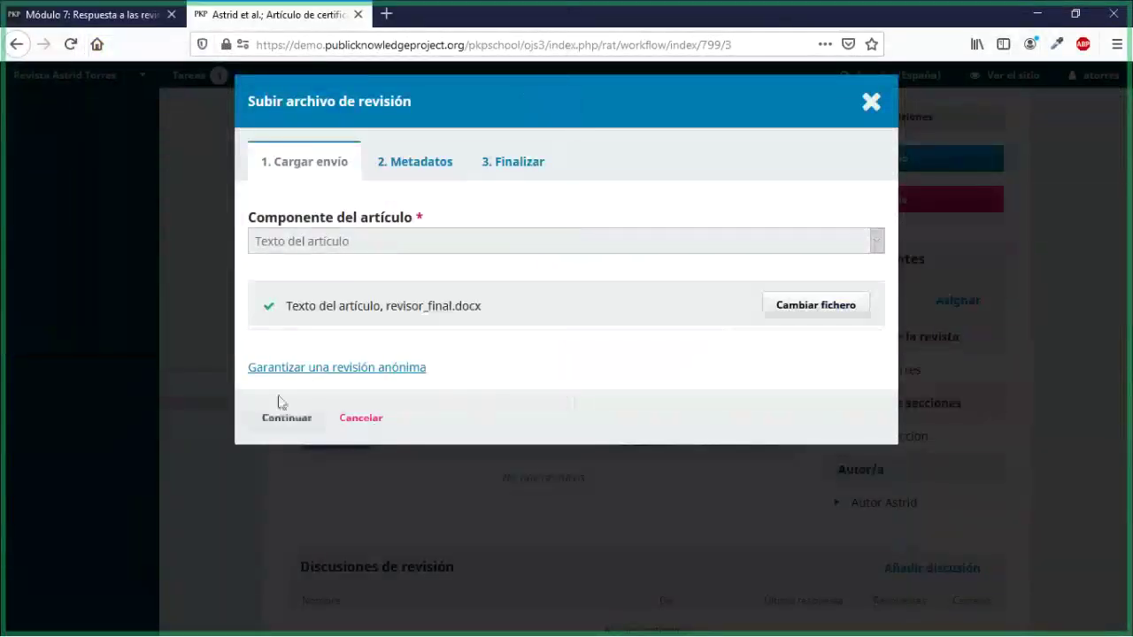
left_click(280, 417)
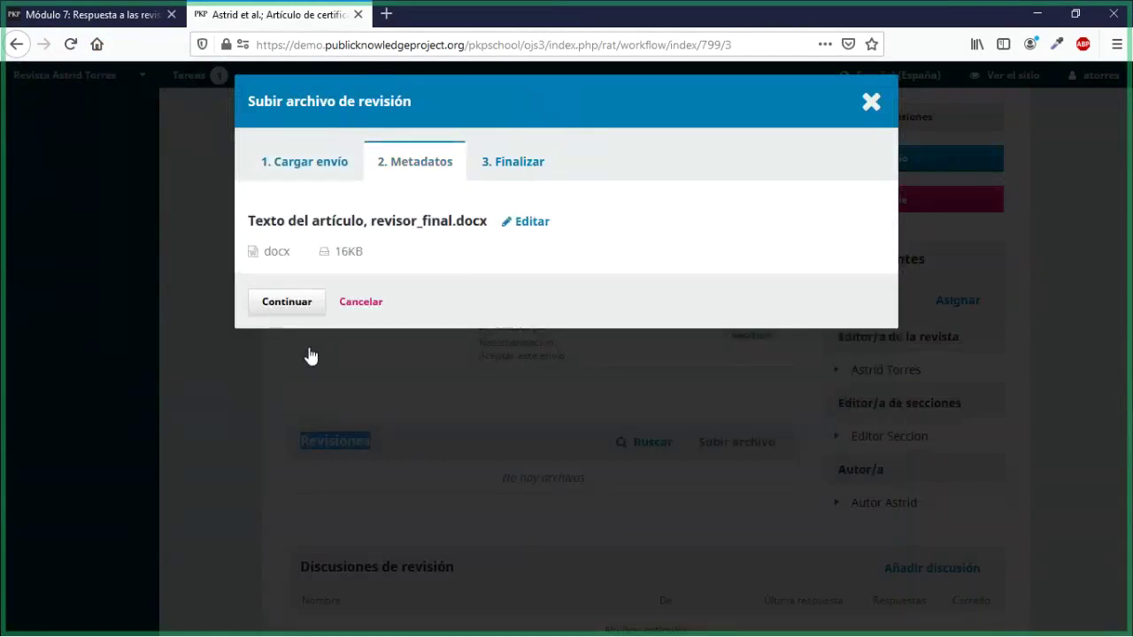
left_click(292, 308)
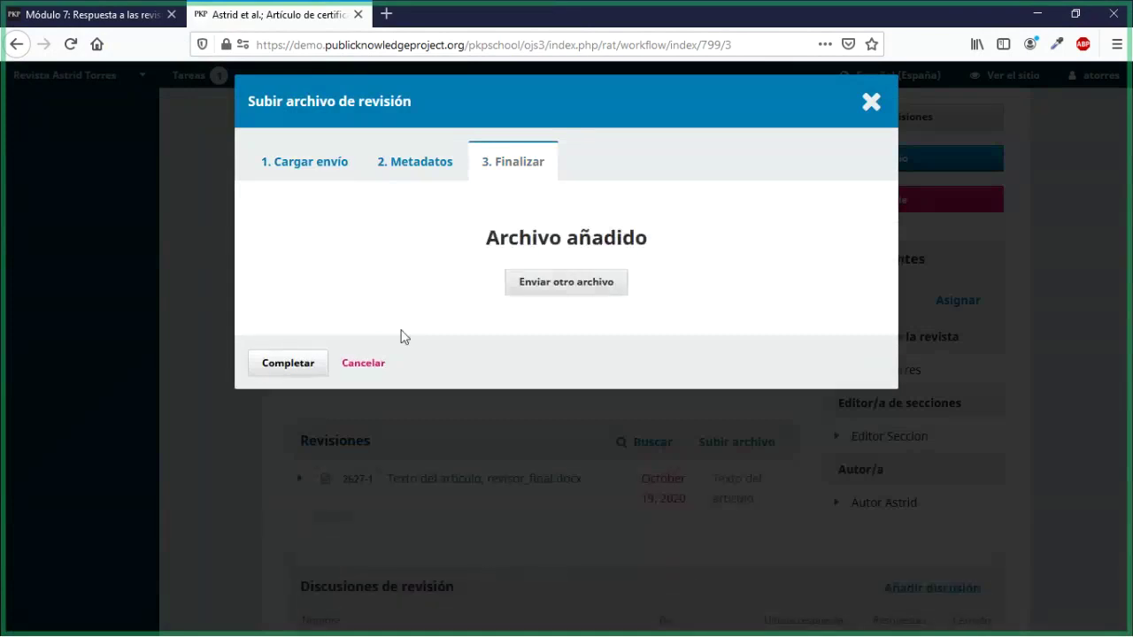
left_click(306, 367)
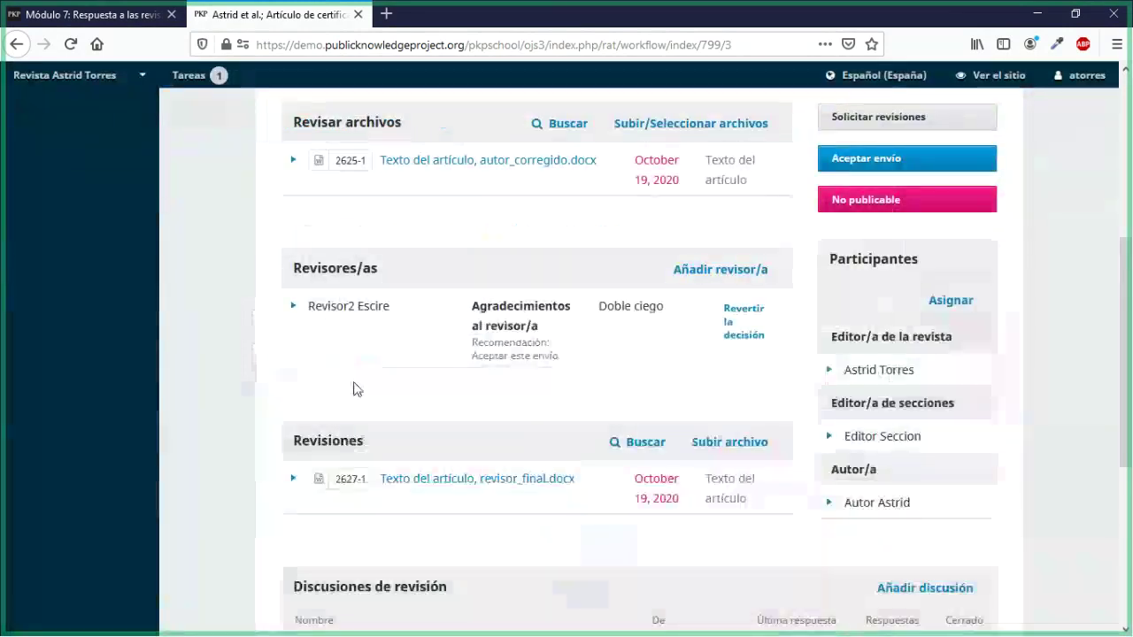
Step: Expand the round 2 reviewer's row to reveal its actions, with revisor_final.docx listed under Revisiones
scroll(353, 389, "down", 3)
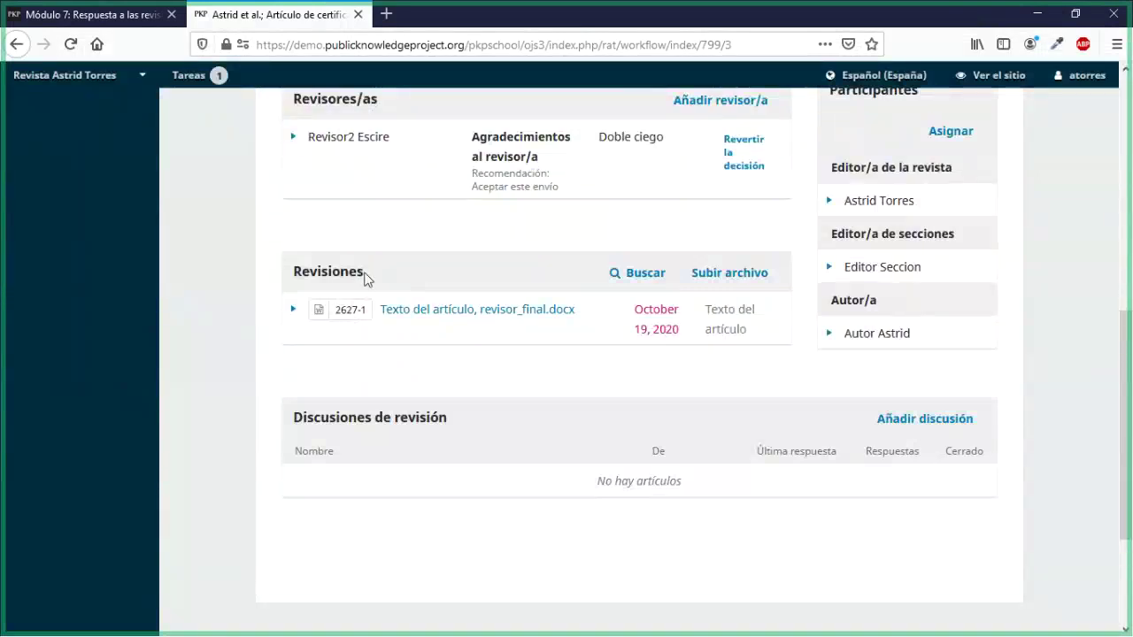
scroll(367, 280, "up", 5)
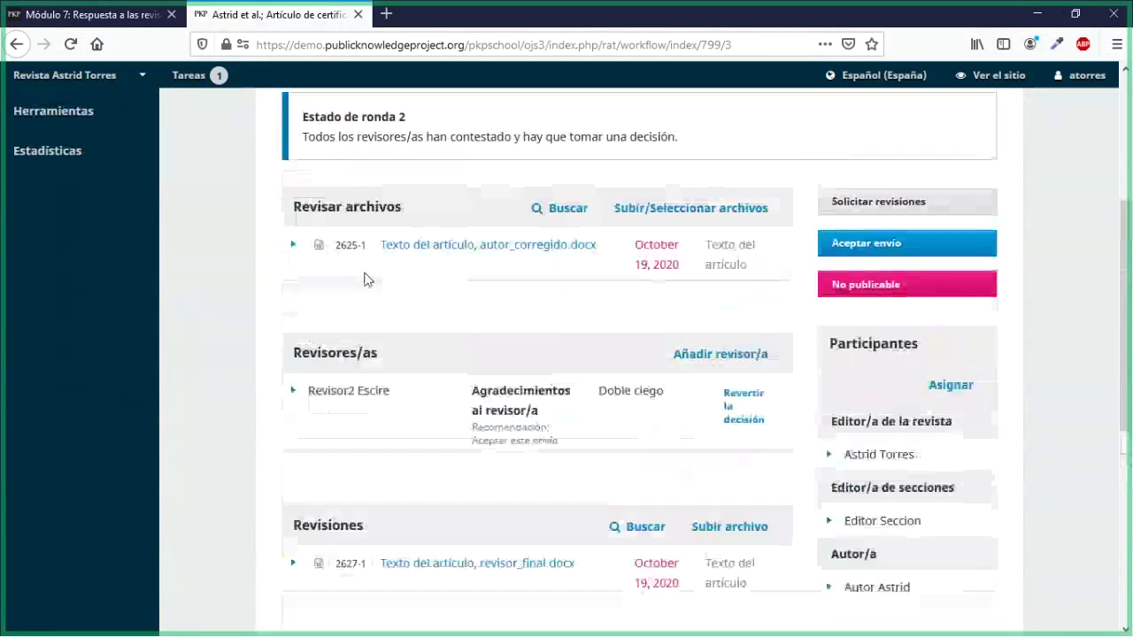
scroll(368, 280, "up", 3)
scroll(372, 319, "down", 6)
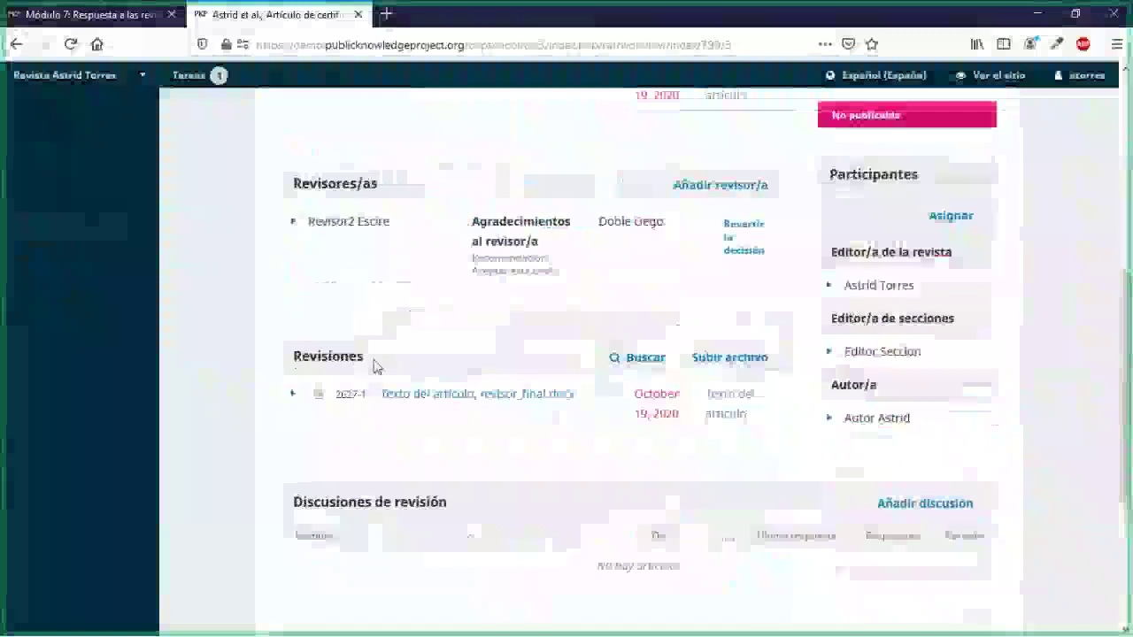
left_click_drag(360, 369, 285, 369)
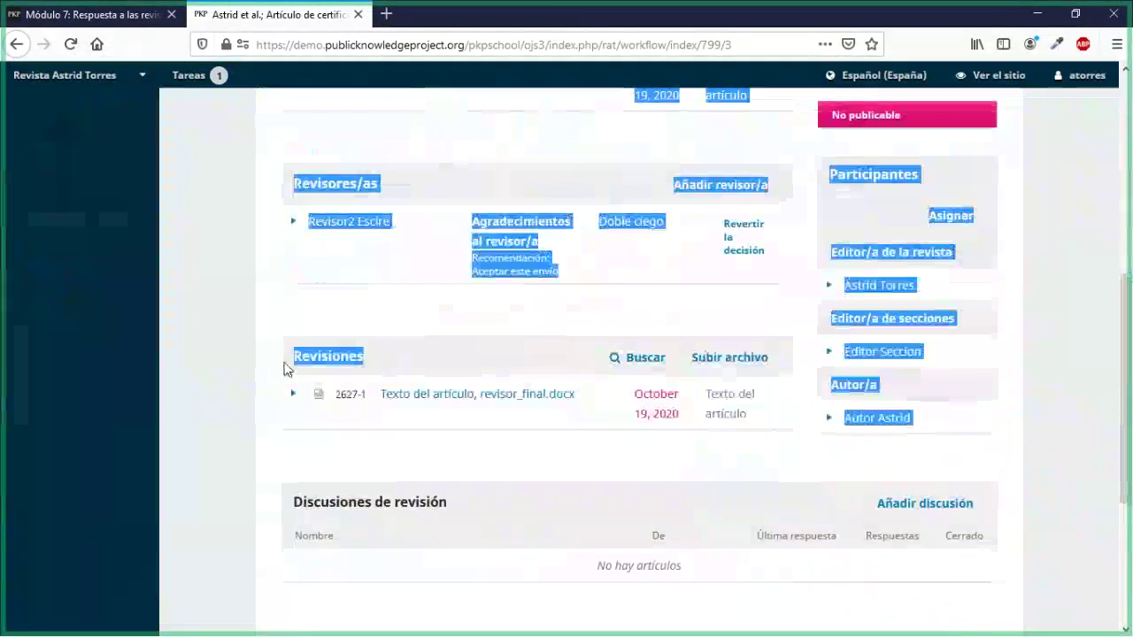
scroll(594, 412, "up", 8)
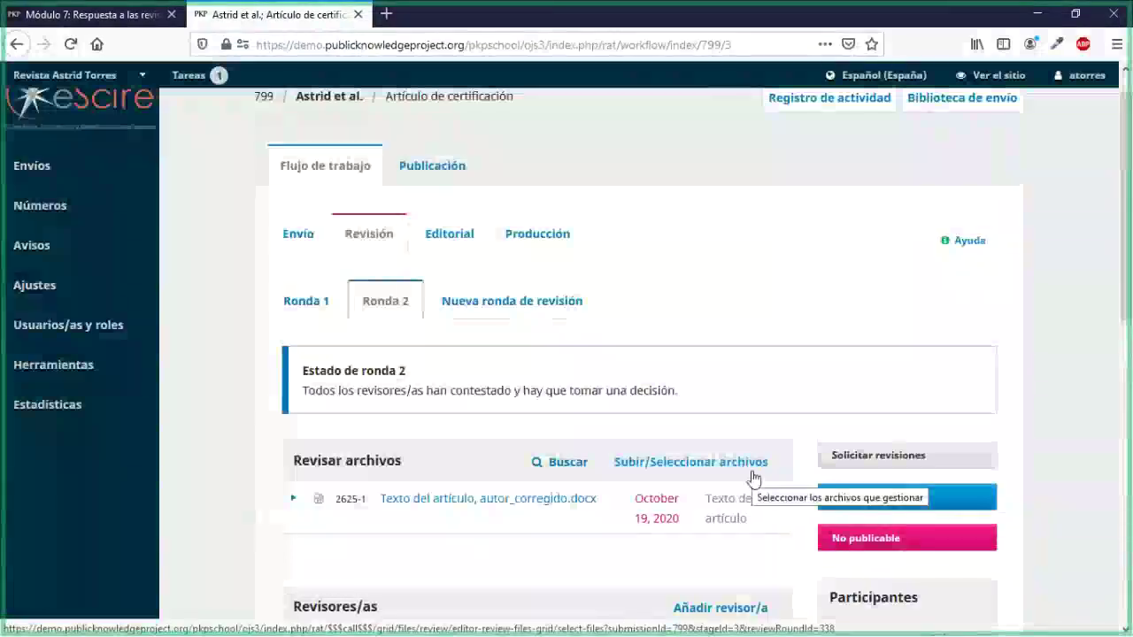
scroll(754, 479, "down", 2)
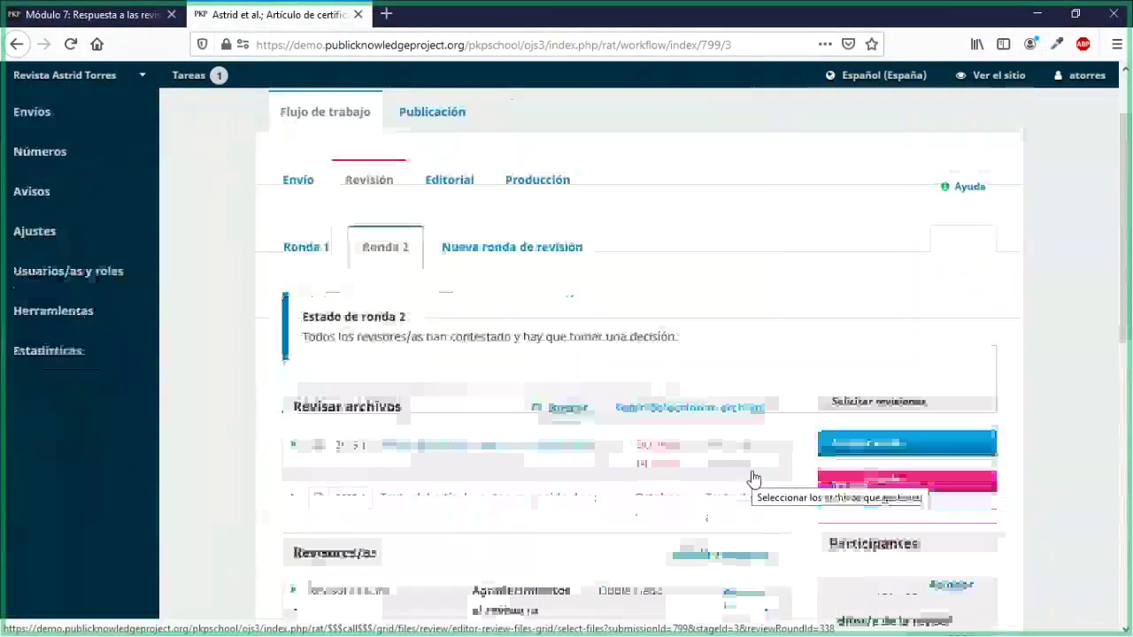
scroll(753, 478, "down", 1)
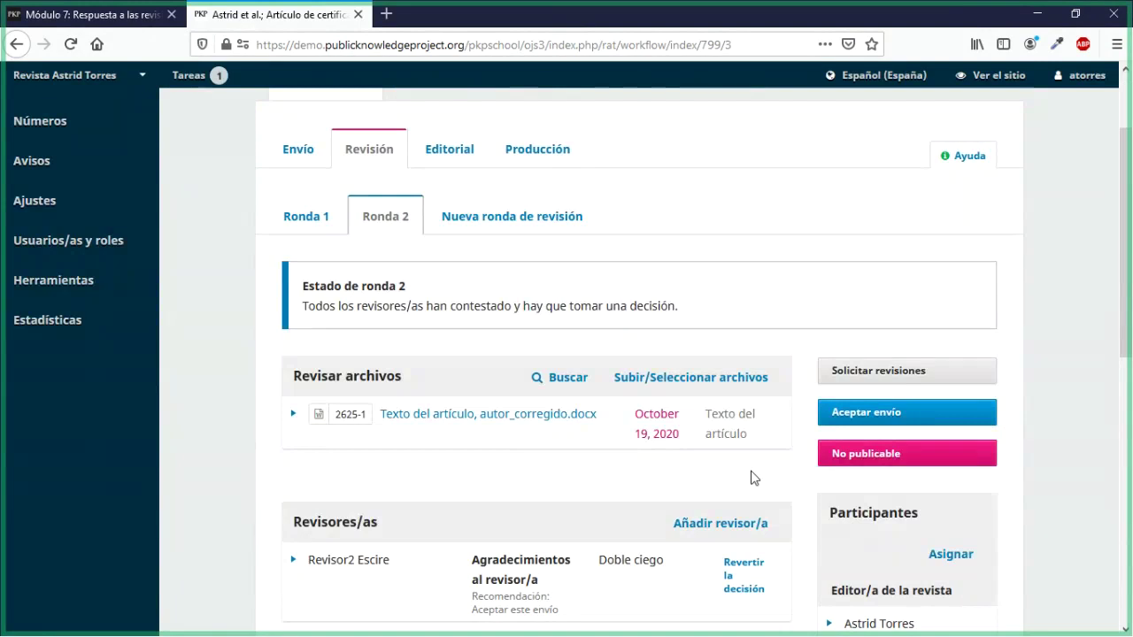
scroll(286, 435, "down", 3)
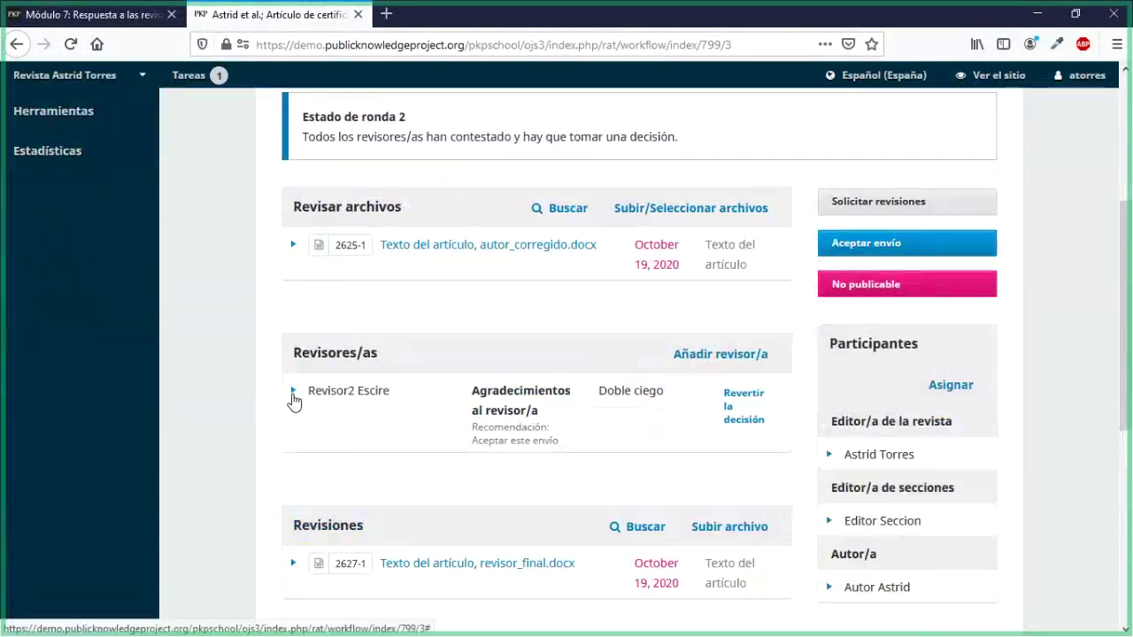
left_click(293, 393)
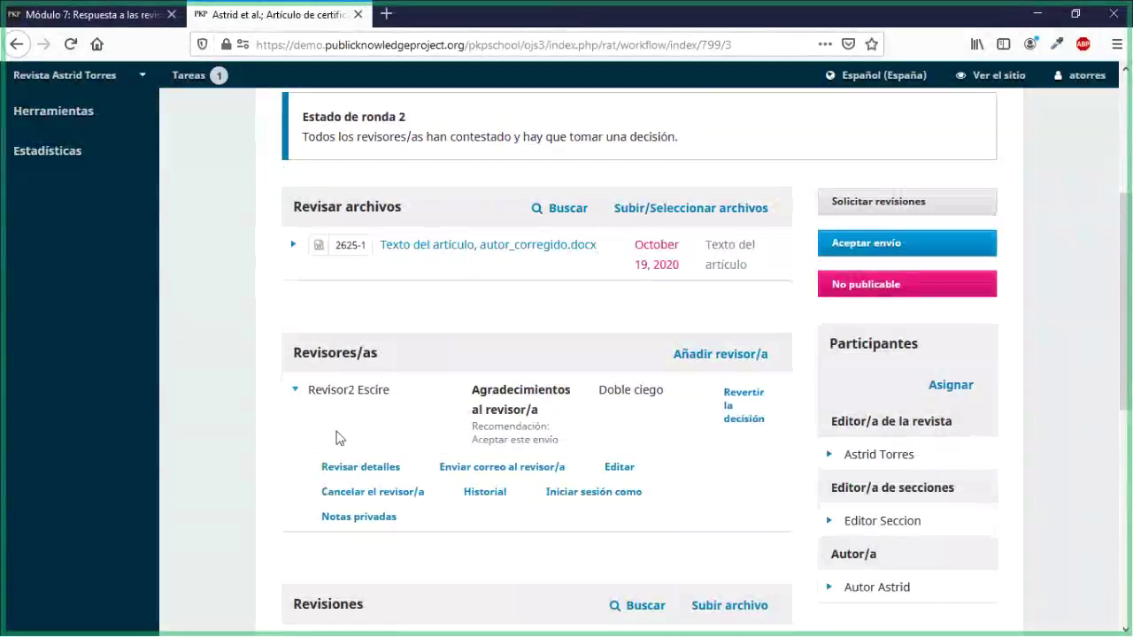
scroll(296, 488, "down", 4)
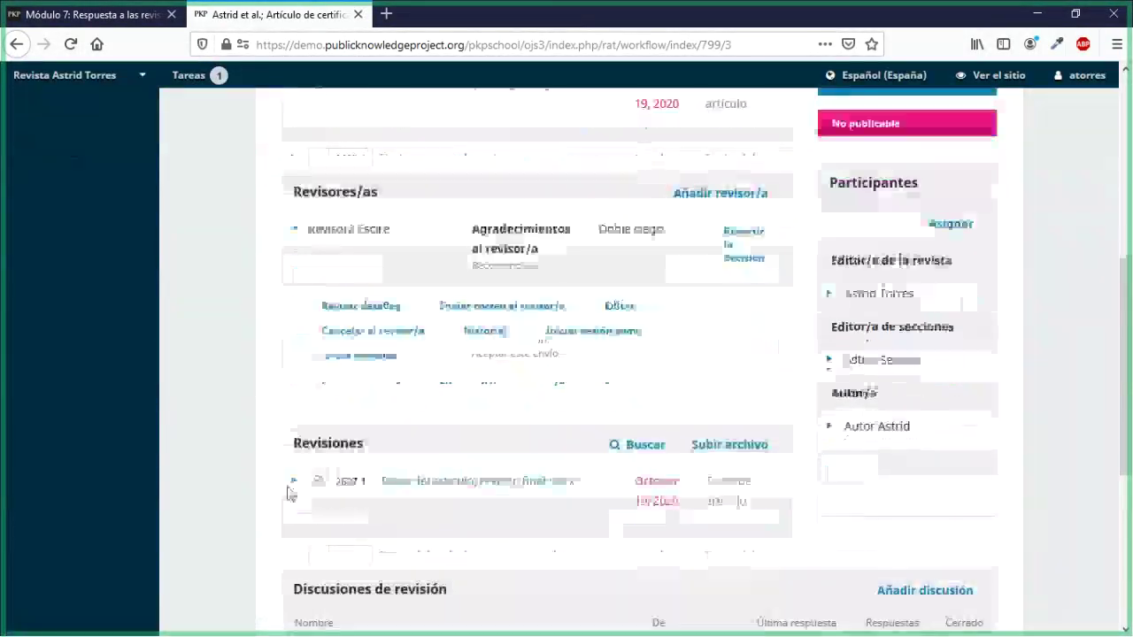
scroll(286, 493, "down", 2)
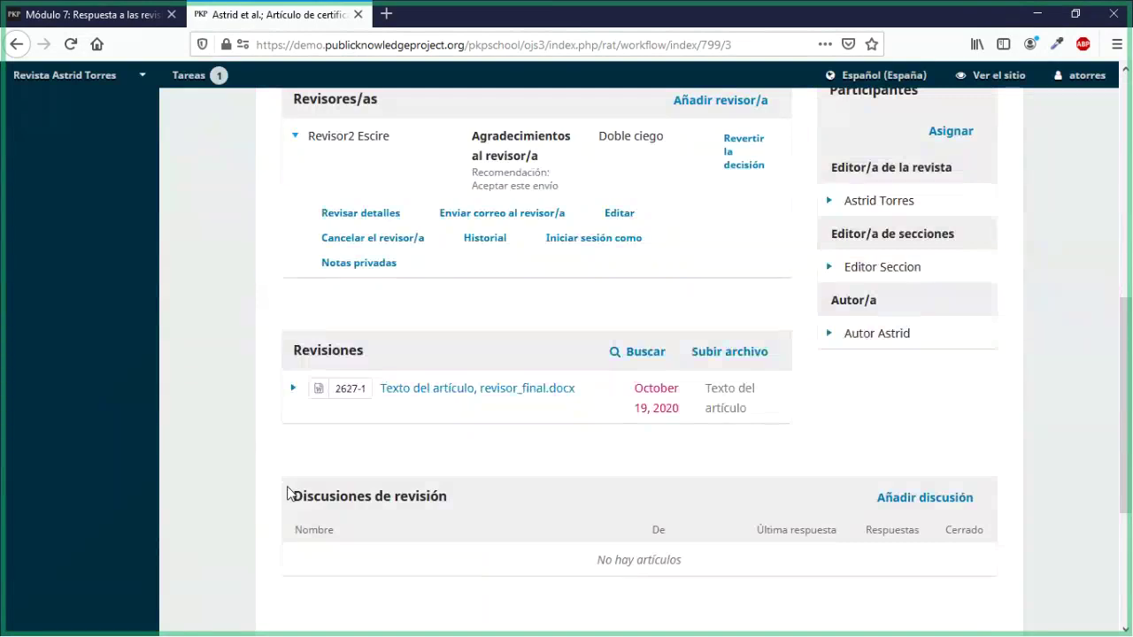
scroll(287, 493, "up", 5)
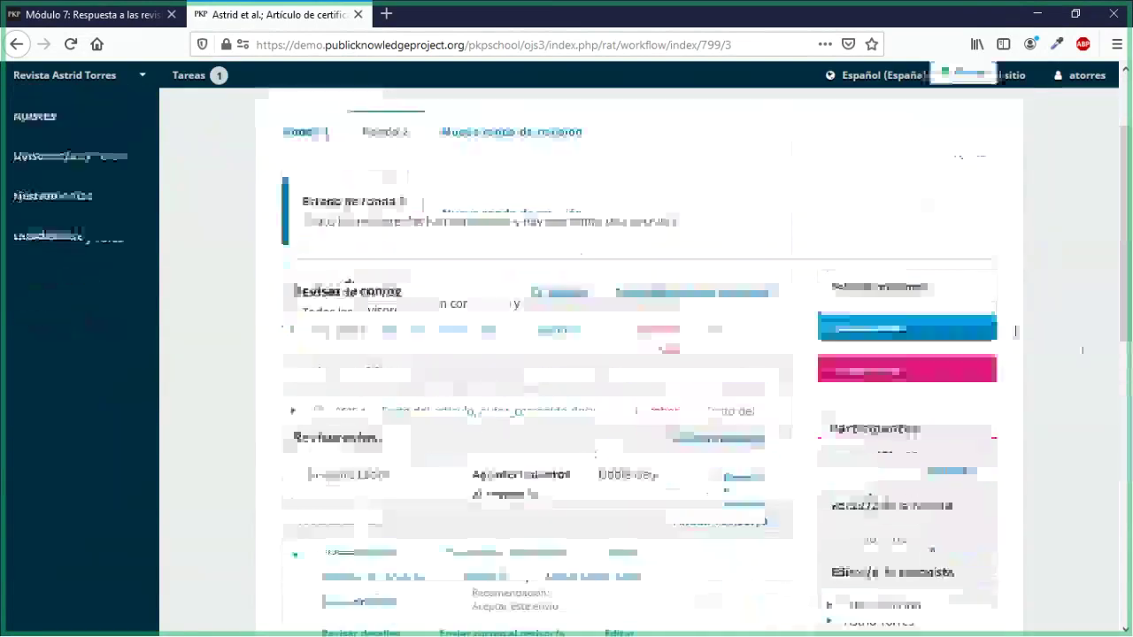
Step: Record the accept decision for submission 799 with revisor_final.docx sent to copyediting, then return to Módulo 7
left_click(938, 327)
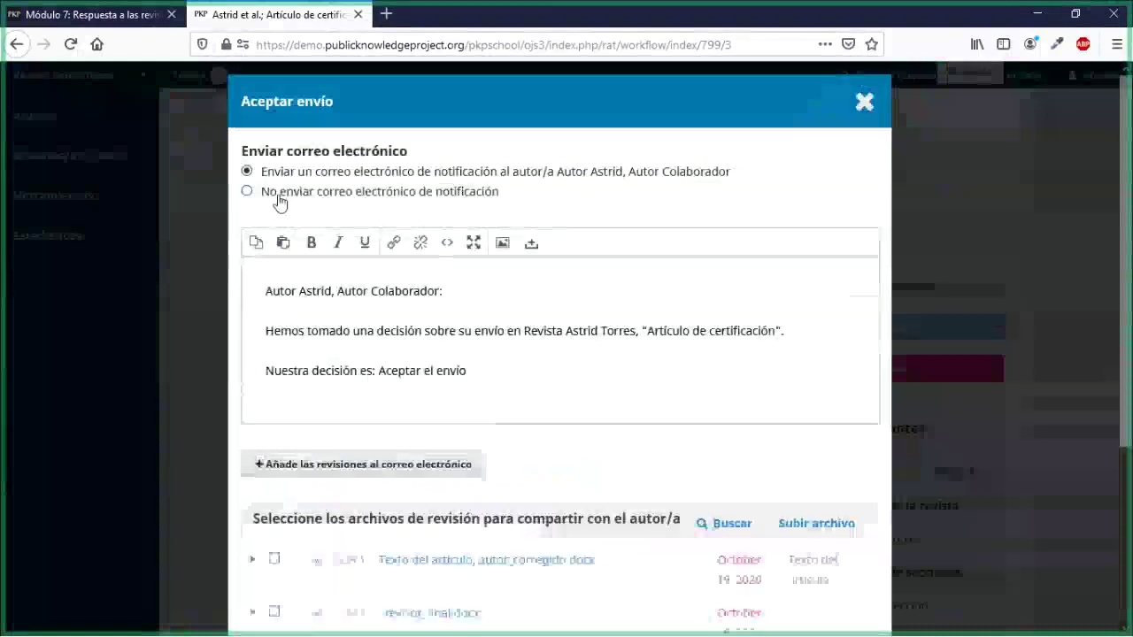
scroll(318, 389, "down", 3)
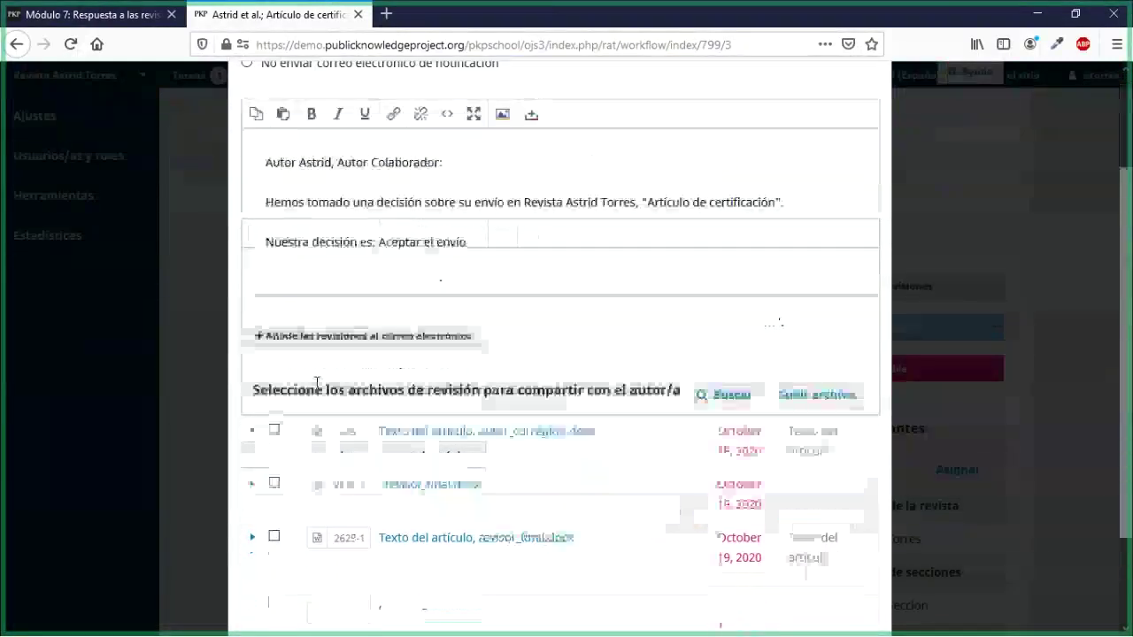
scroll(351, 440, "down", 1)
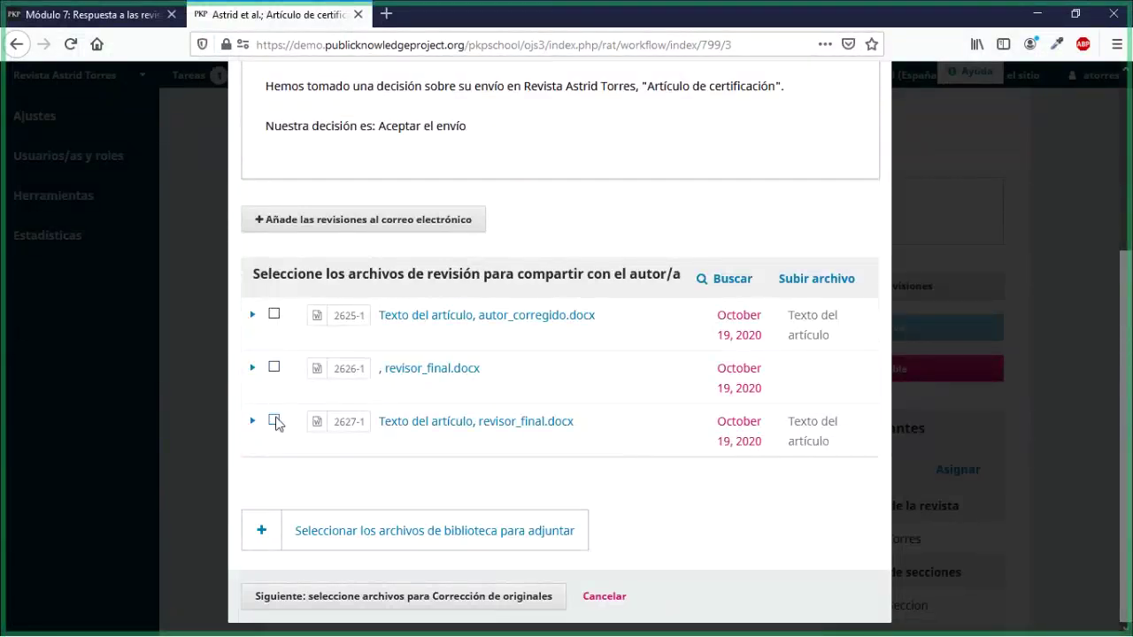
left_click(465, 607)
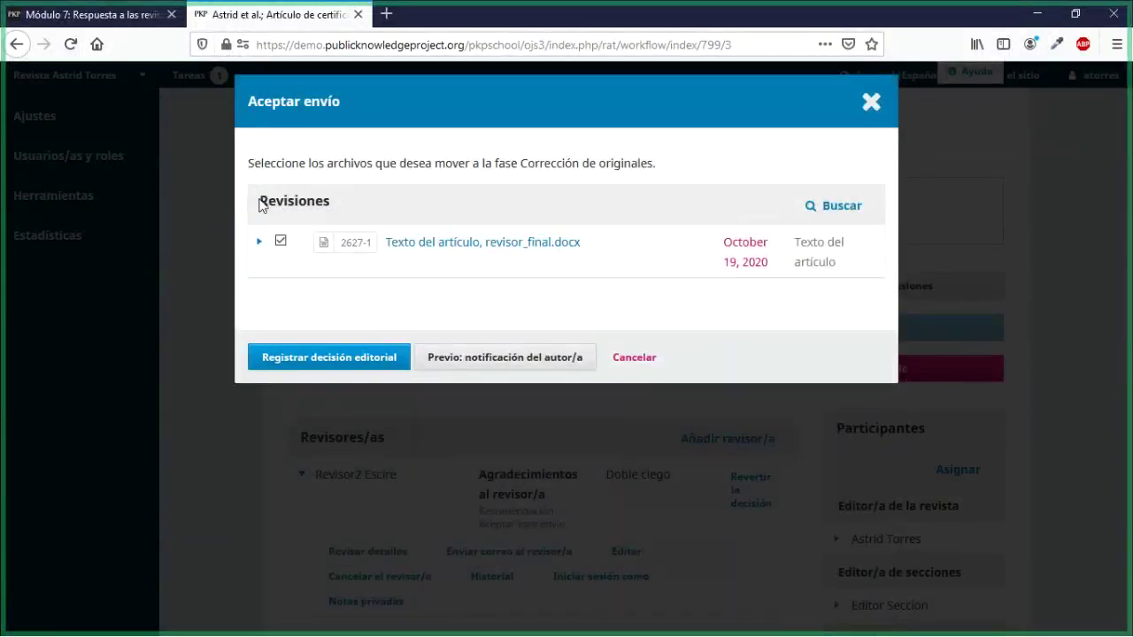
left_click_drag(260, 203, 339, 201)
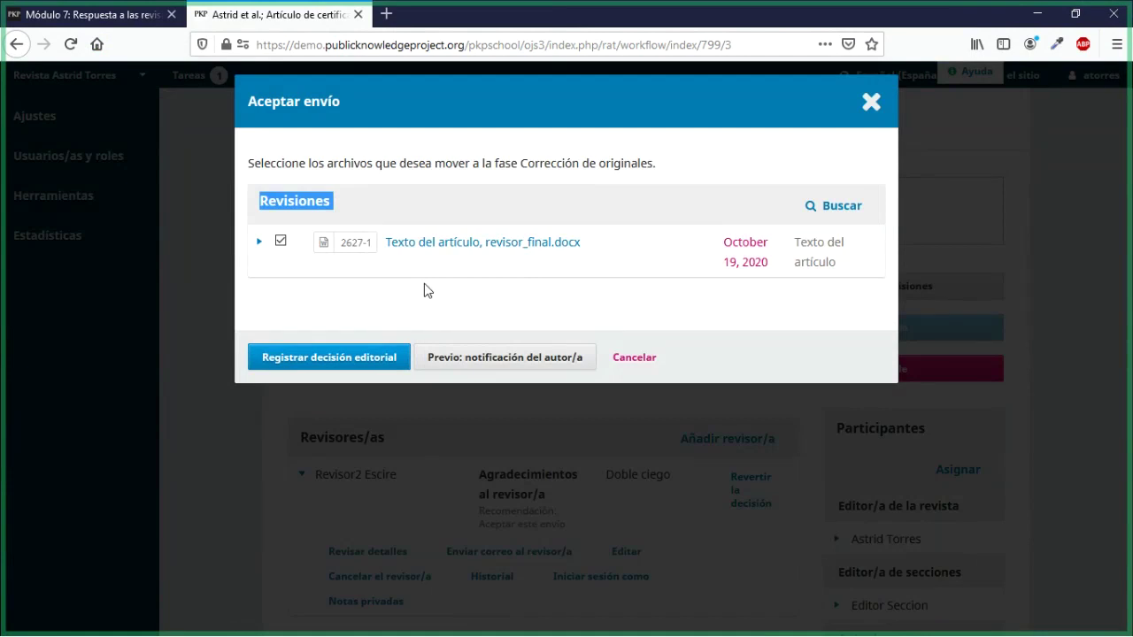
left_click(299, 360)
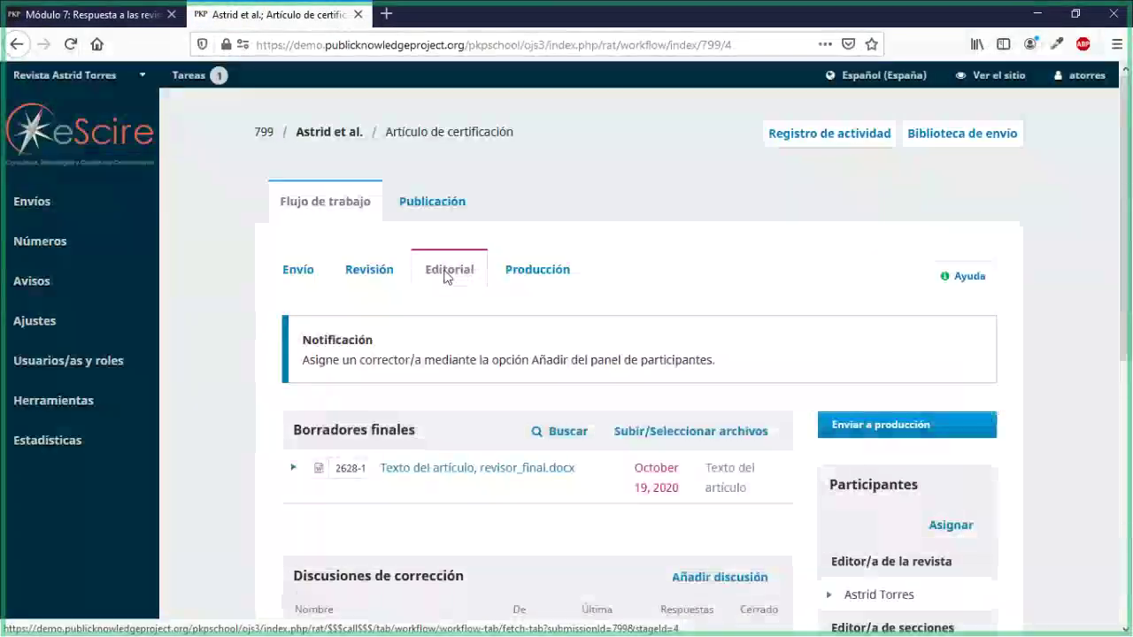
left_click(137, 21)
scroll(768, 360, "down", 2)
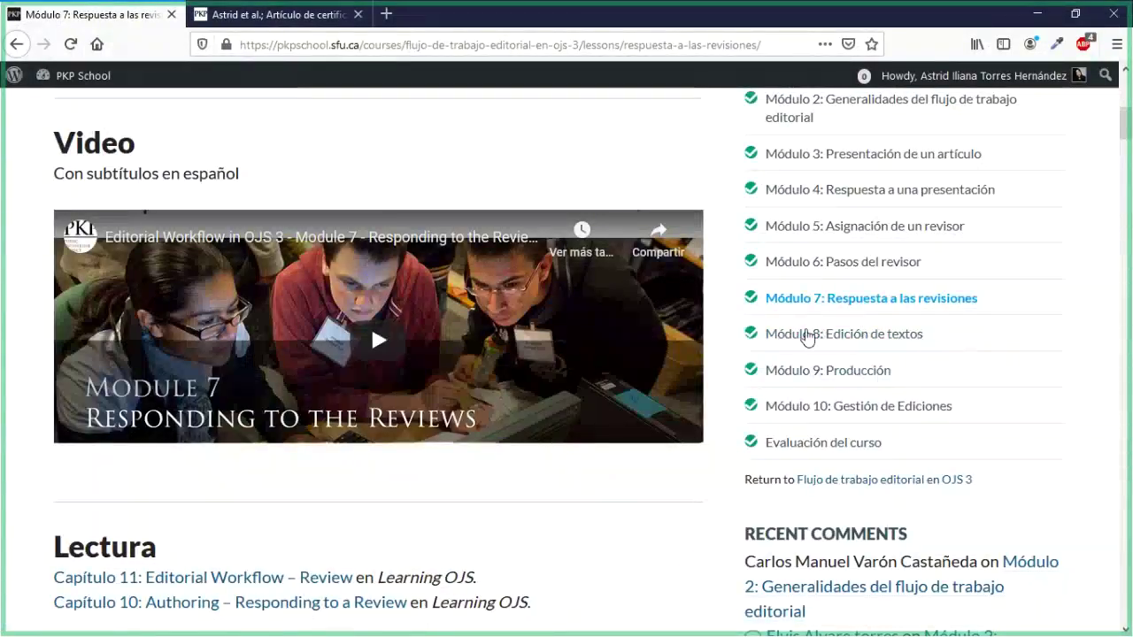
Step: Open the Módulo 8: Edición de textos lesson and read down to its copyediting Actividad
left_click(807, 335)
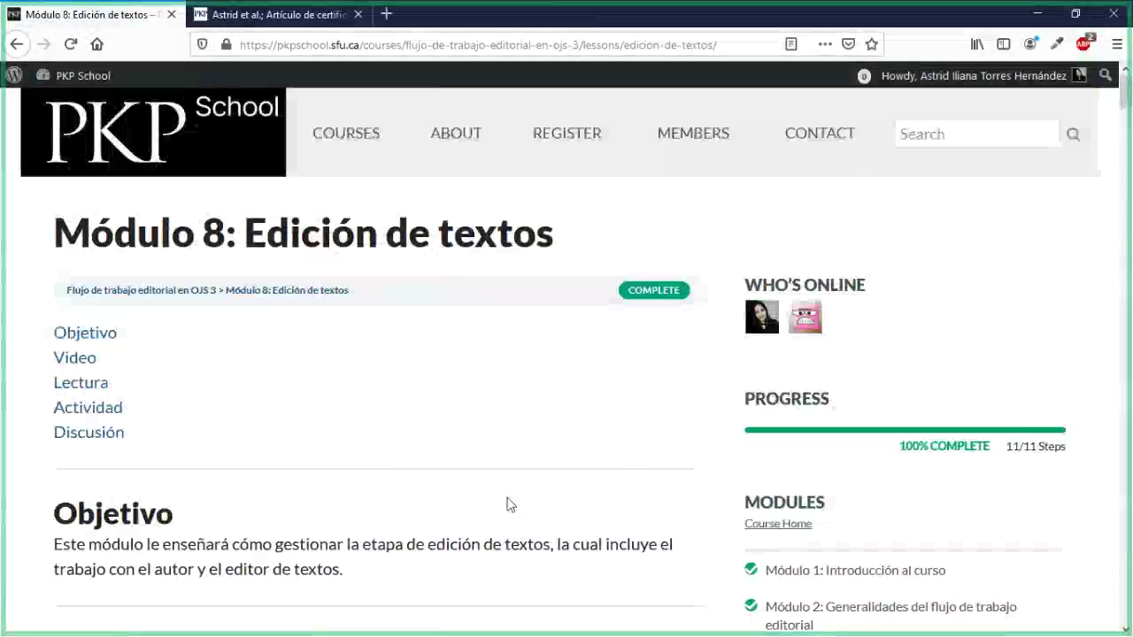
scroll(510, 504, "down", 3)
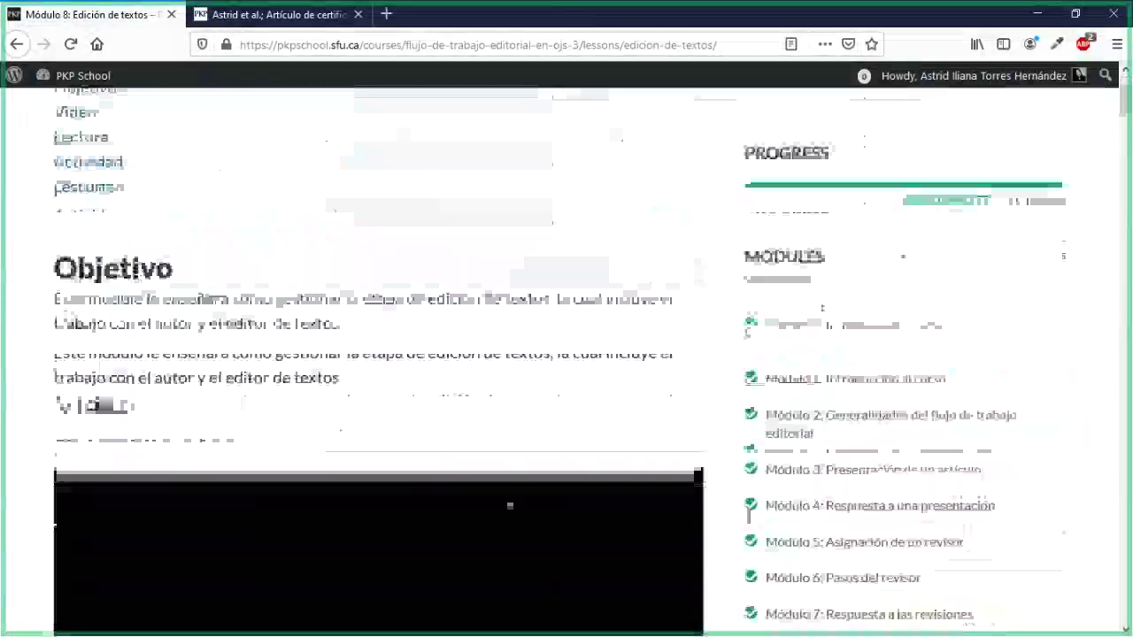
scroll(493, 446, "down", 2)
scroll(493, 445, "down", 5)
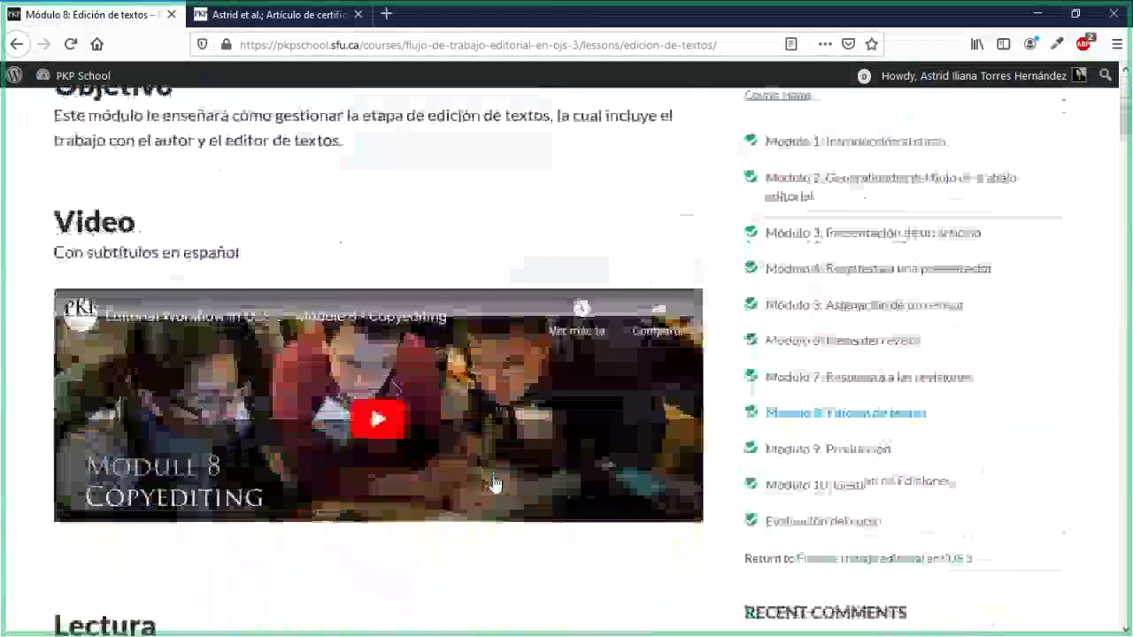
scroll(377, 354, "down", 3)
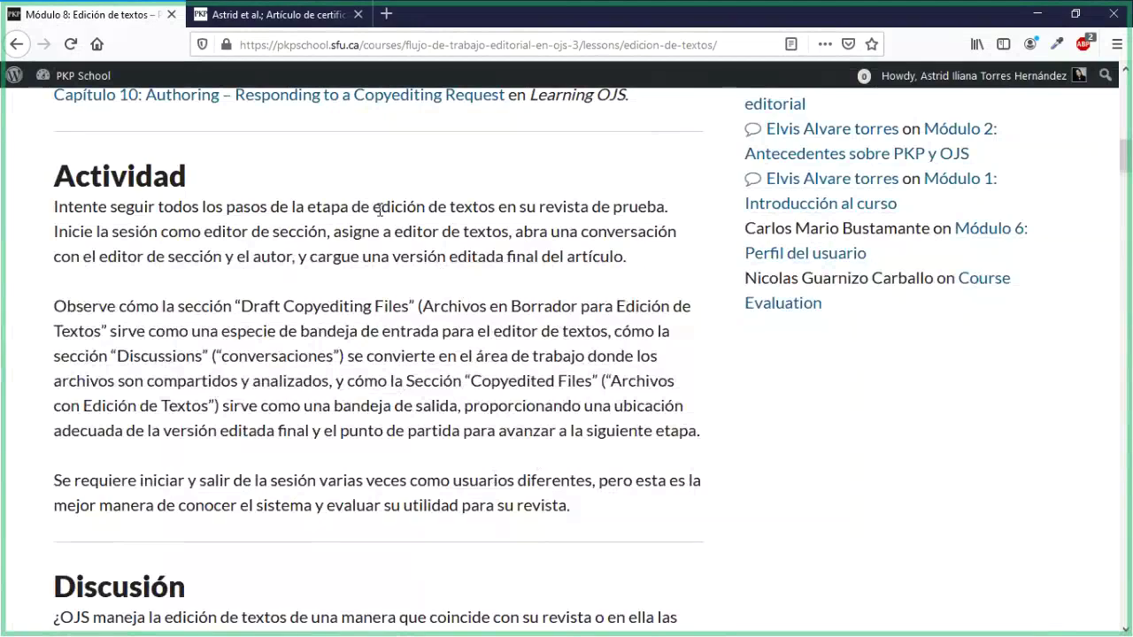
left_click(261, 18)
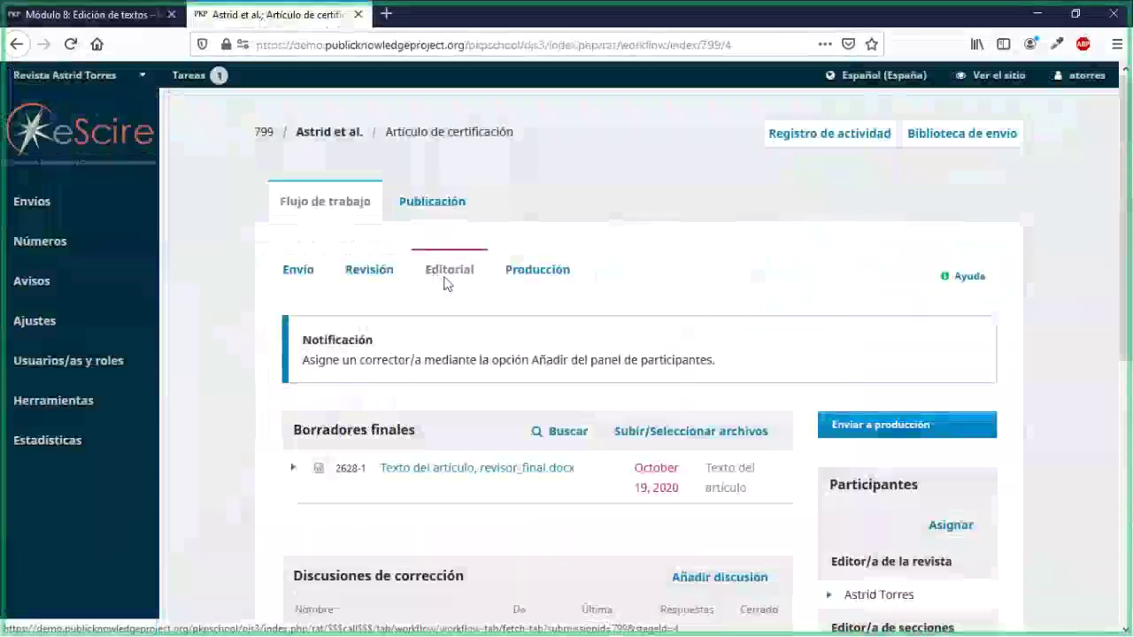
scroll(460, 327, "down", 2)
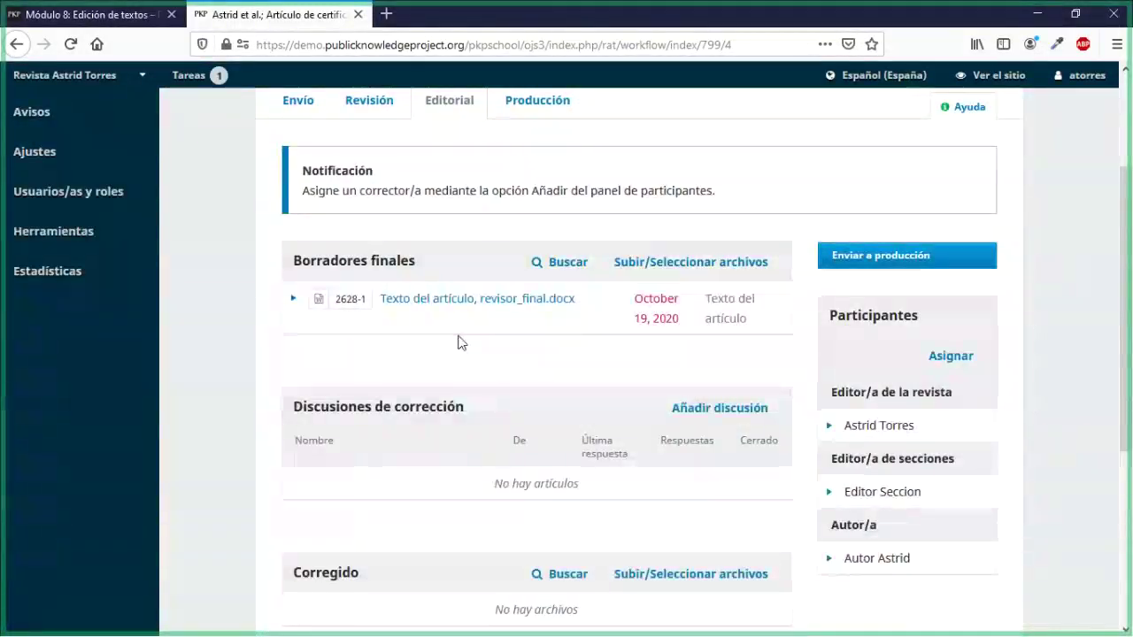
scroll(460, 344, "down", 2)
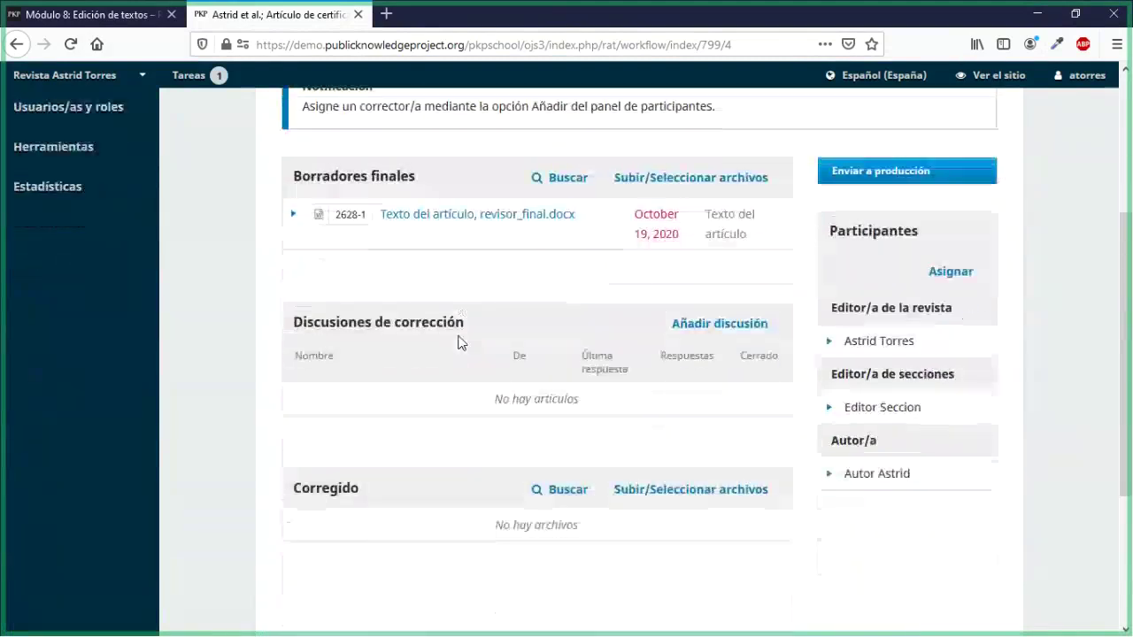
scroll(461, 344, "up", 1)
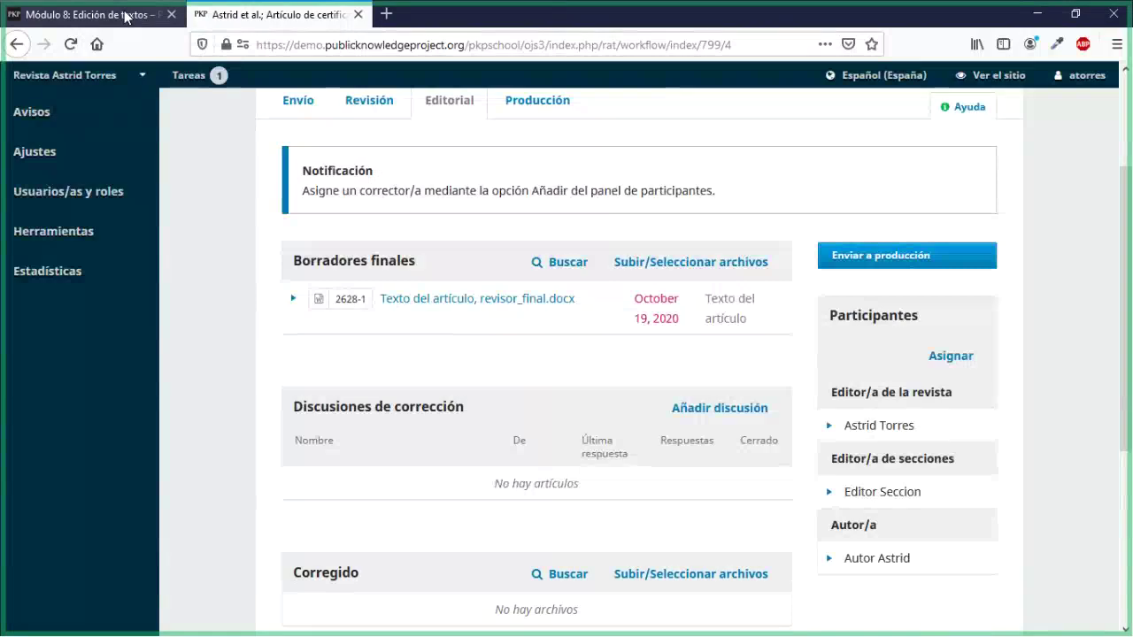
Step: Return to the Módulo 8 Edición de textos lesson and read its Lectura, Actividad and Discusión sections
left_click(126, 16)
scroll(994, 148, "up", 5)
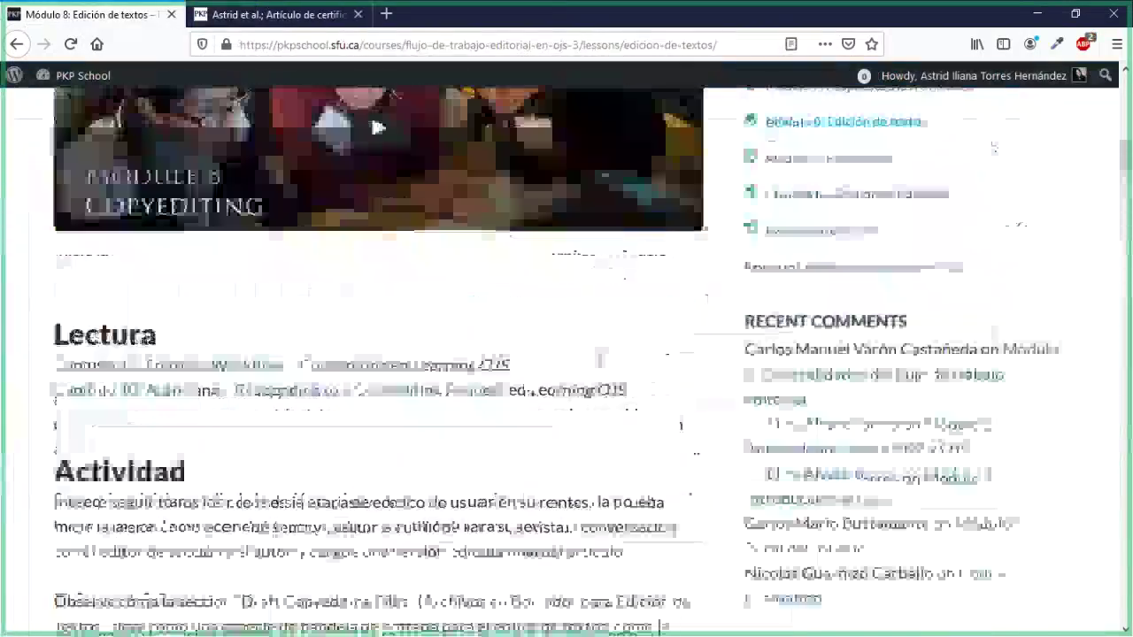
scroll(600, 367, "down", 4)
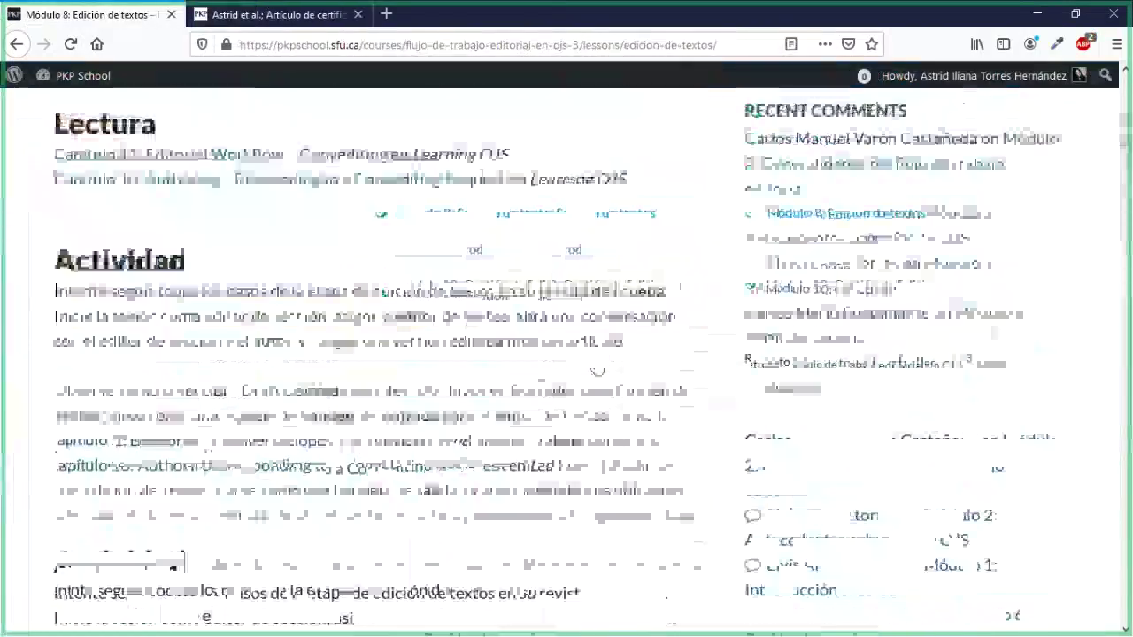
scroll(597, 372, "down", 3)
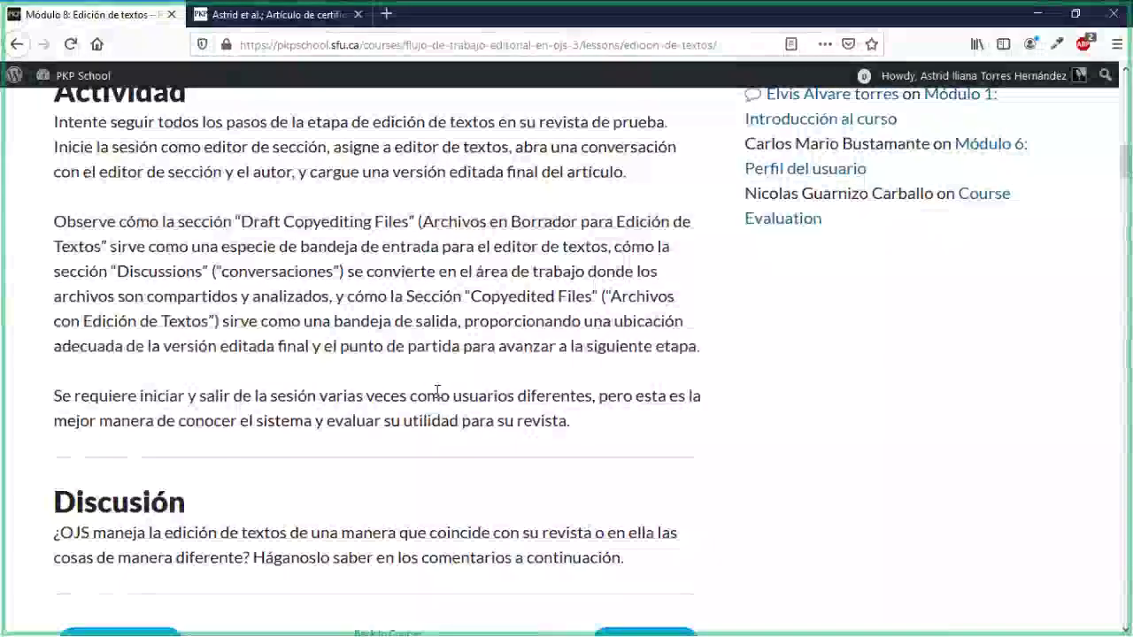
scroll(425, 487, "down", 1)
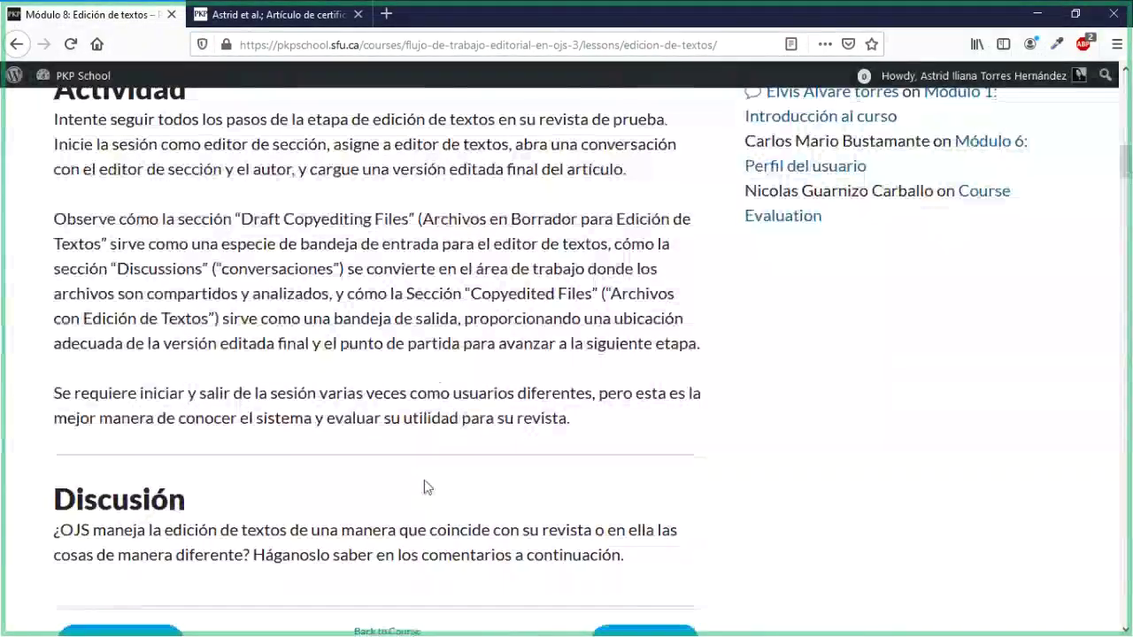
scroll(425, 483, "down", 3)
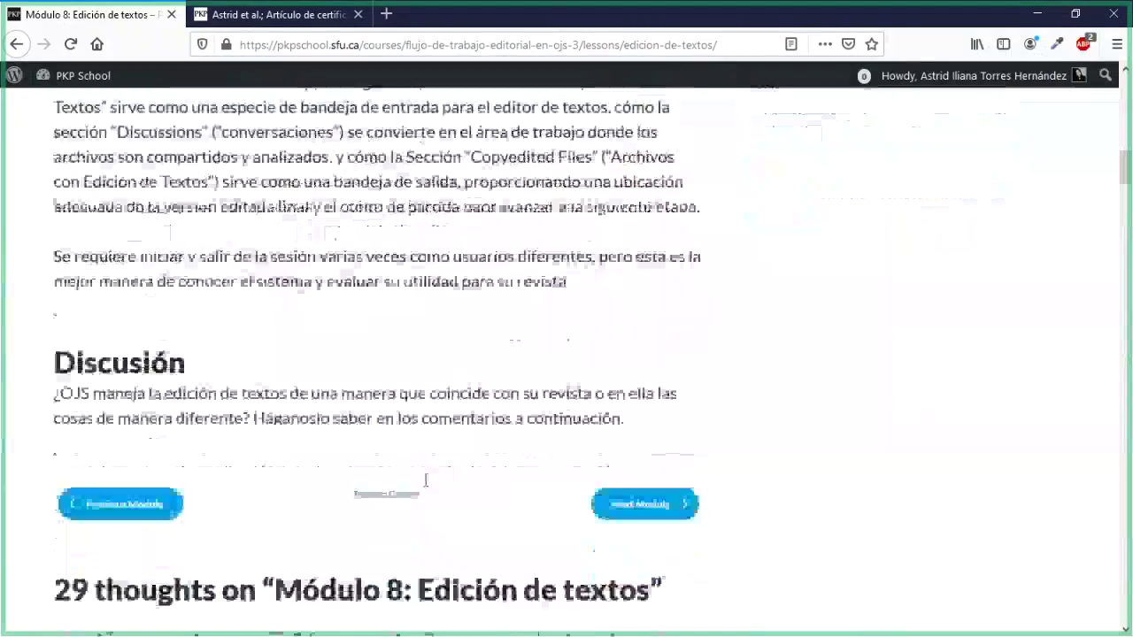
scroll(425, 486, "up", 5)
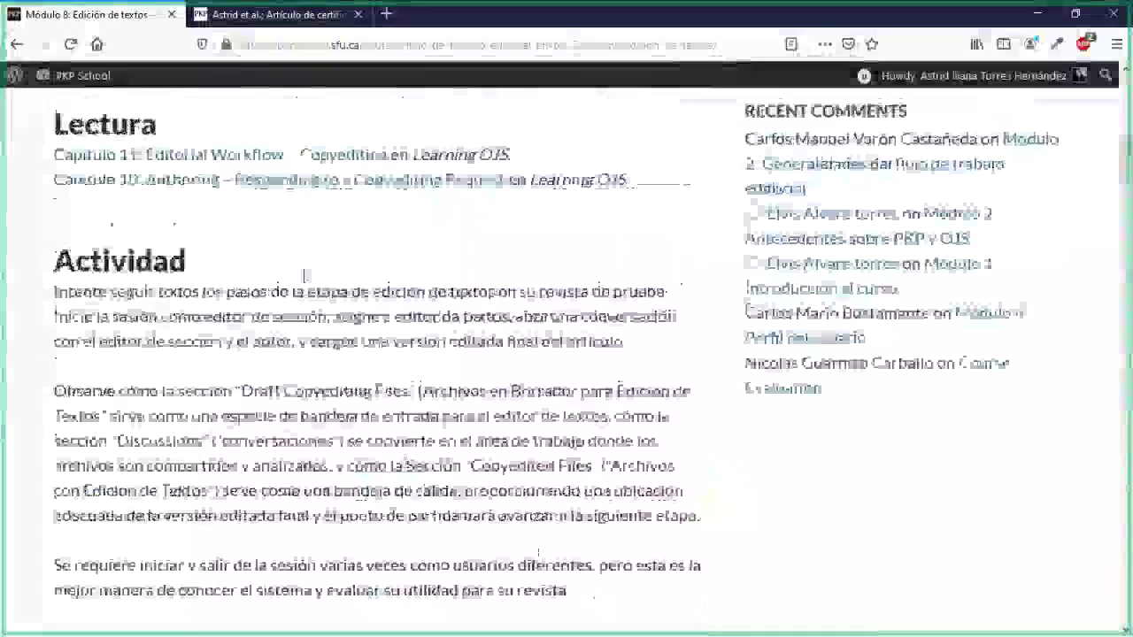
Step: Review submission 799's Editorial stage, highlighting the Borradores finales and Participantes headings
left_click(270, 14)
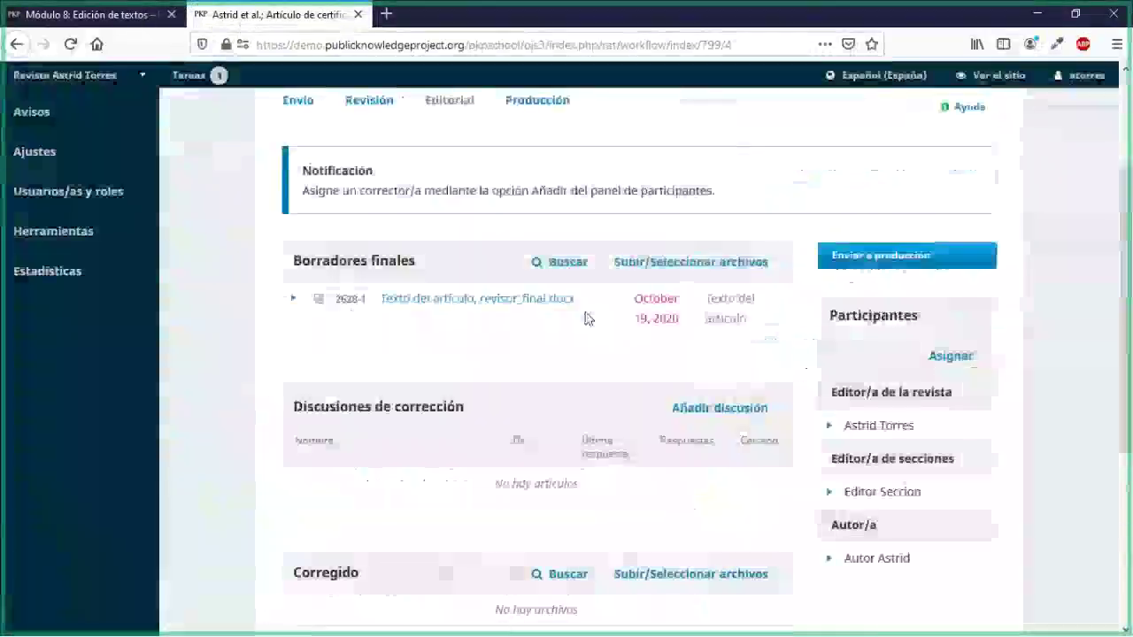
scroll(584, 319, "up", 2)
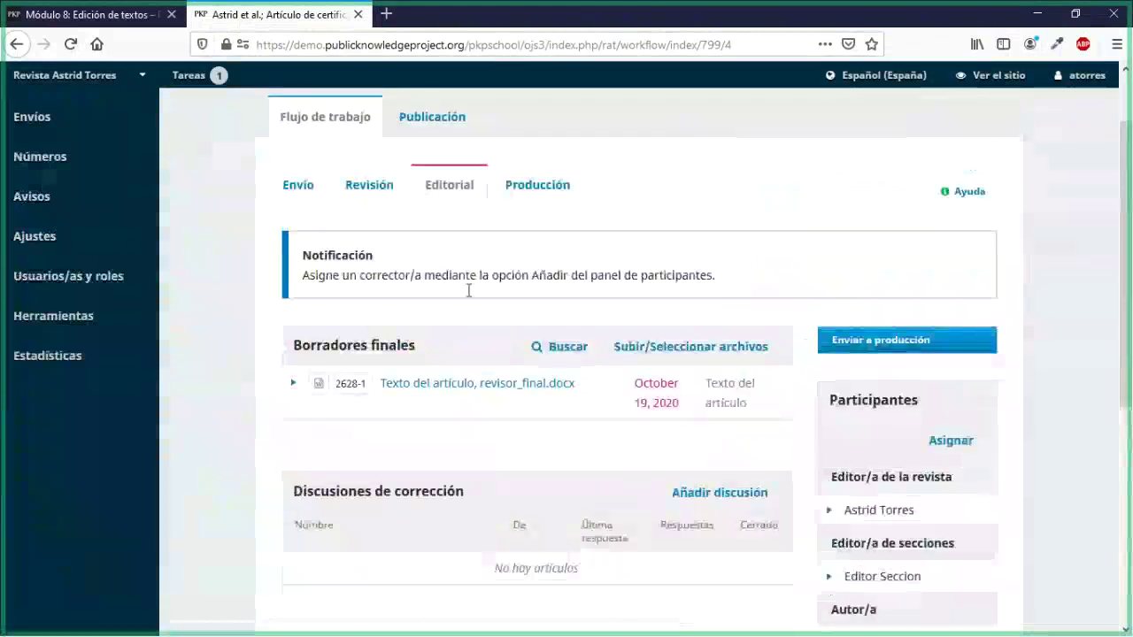
scroll(465, 430, "down", 3)
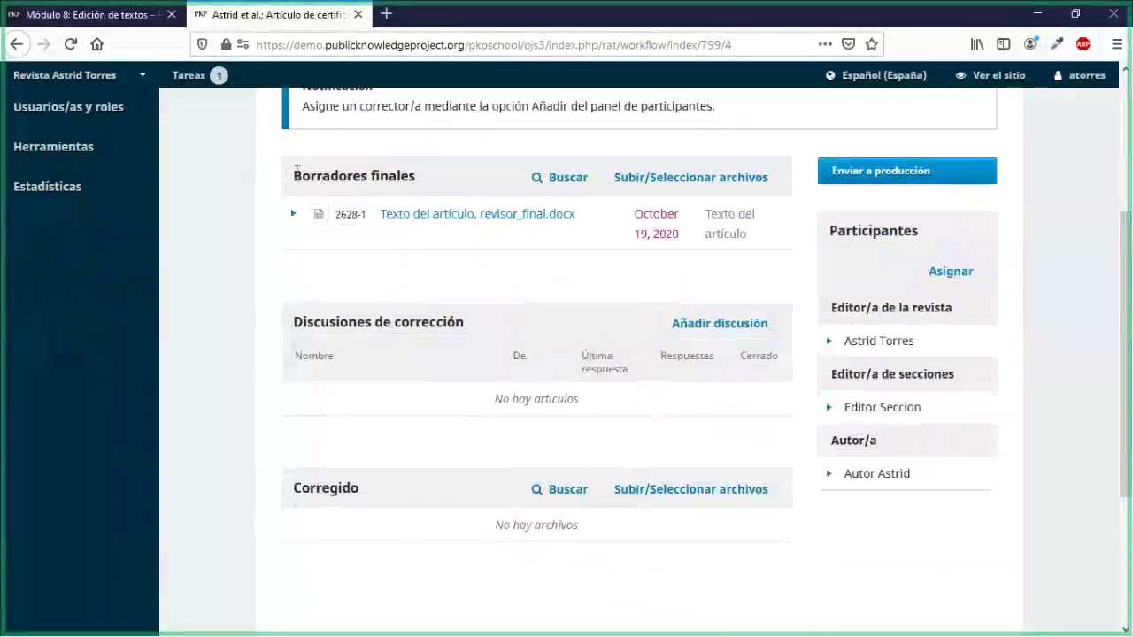
left_click_drag(295, 176, 413, 181)
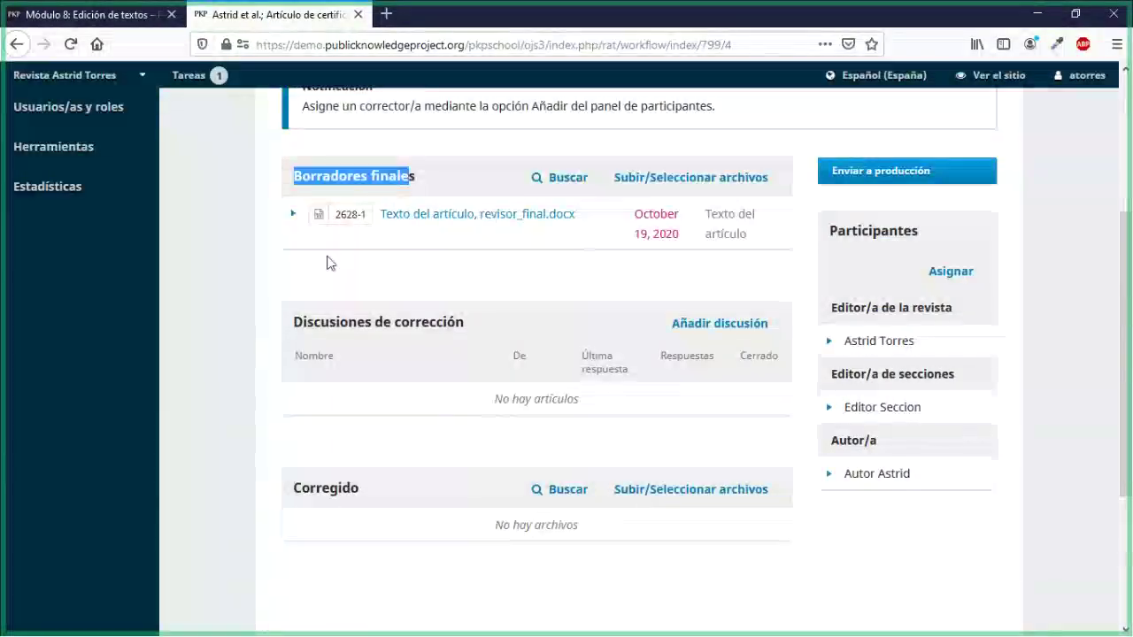
left_click(509, 275)
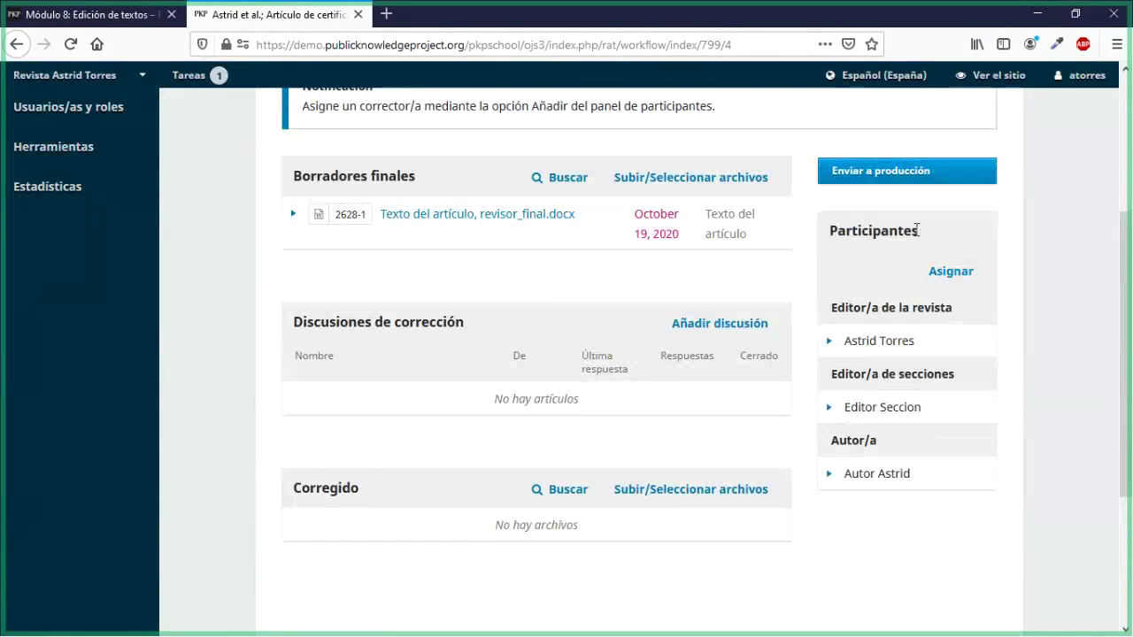
left_click_drag(920, 229, 833, 228)
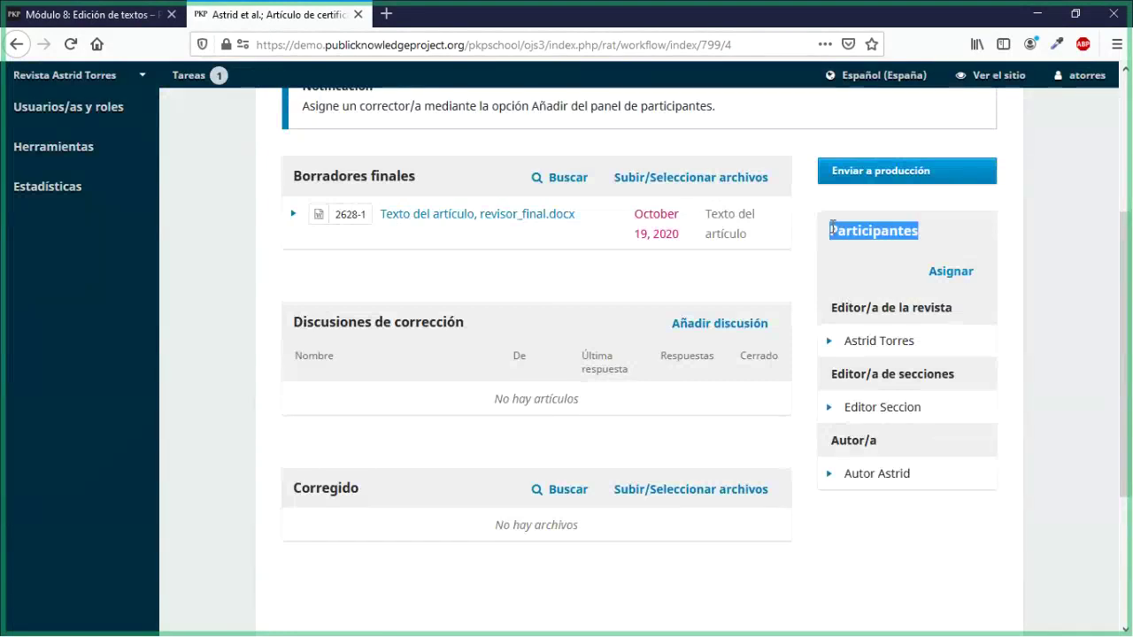
left_click(1015, 349)
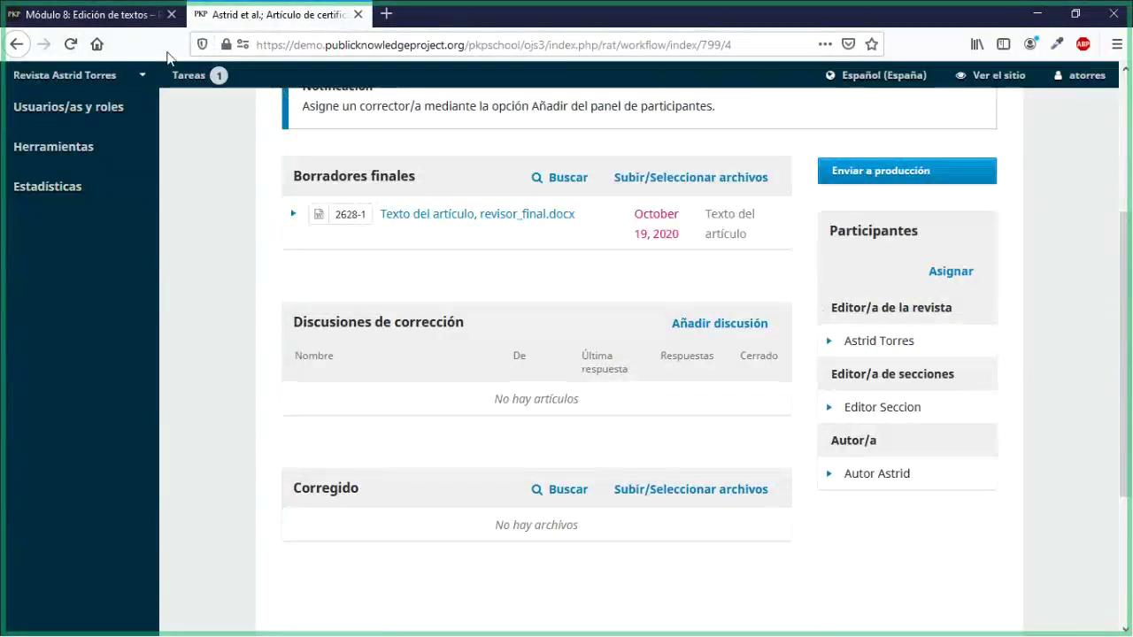
Step: Glance at the Módulo 8 lesson, then come back to the OJS editorial workflow
left_click(129, 18)
scroll(124, 475, "down", 2)
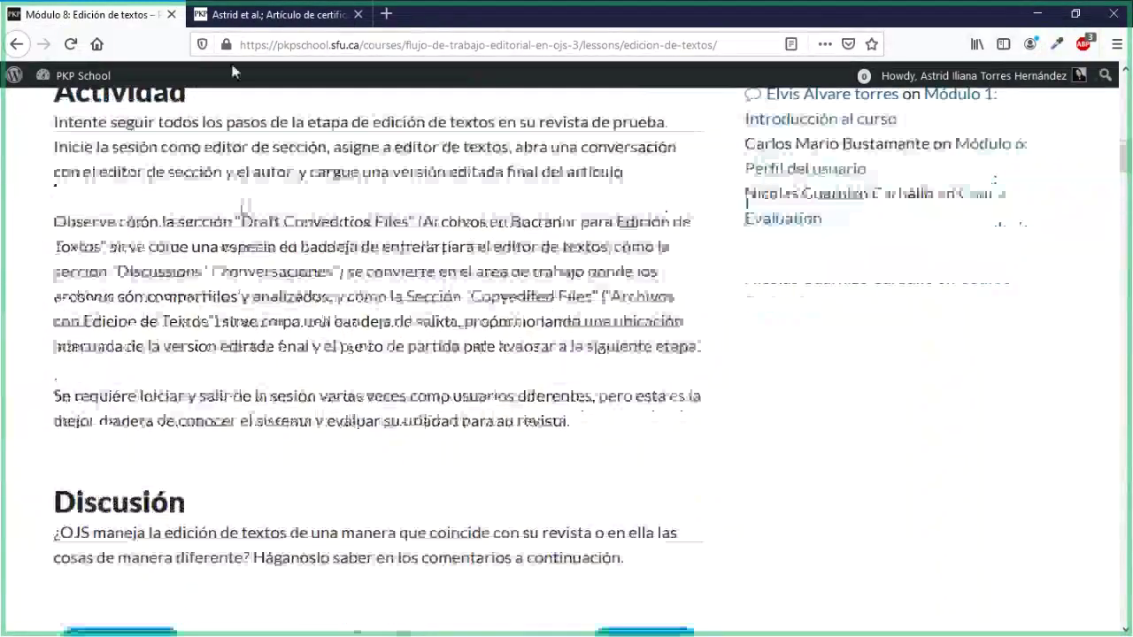
left_click(199, 16)
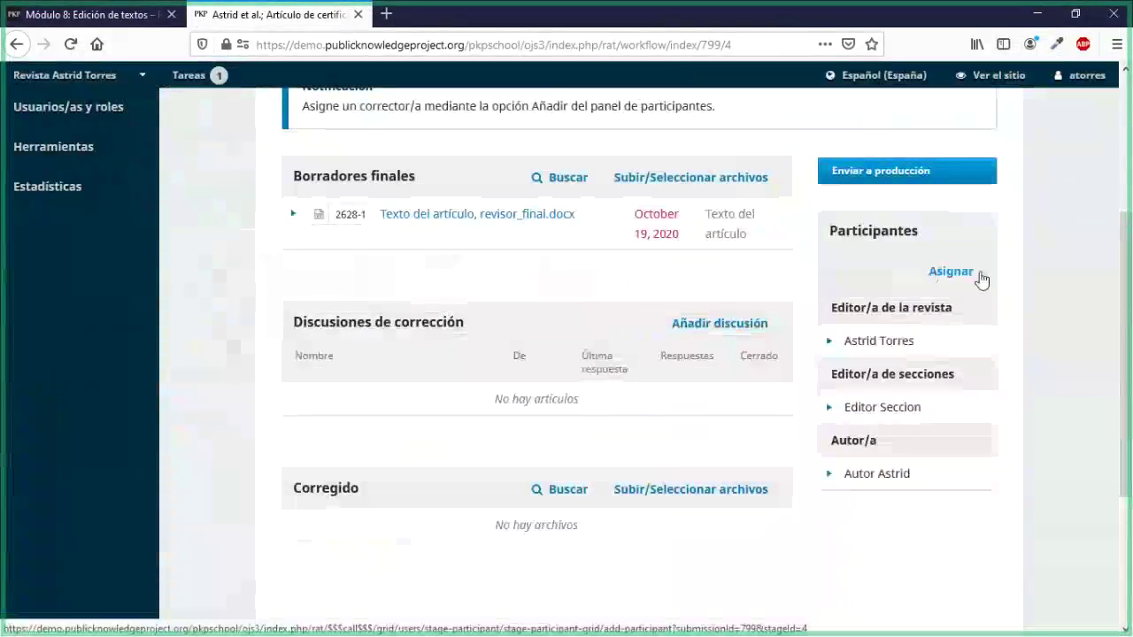
Step: Assign the only Corrector/a de estilo user, sending the '[rat] Petición de corrección' message
left_click(967, 276)
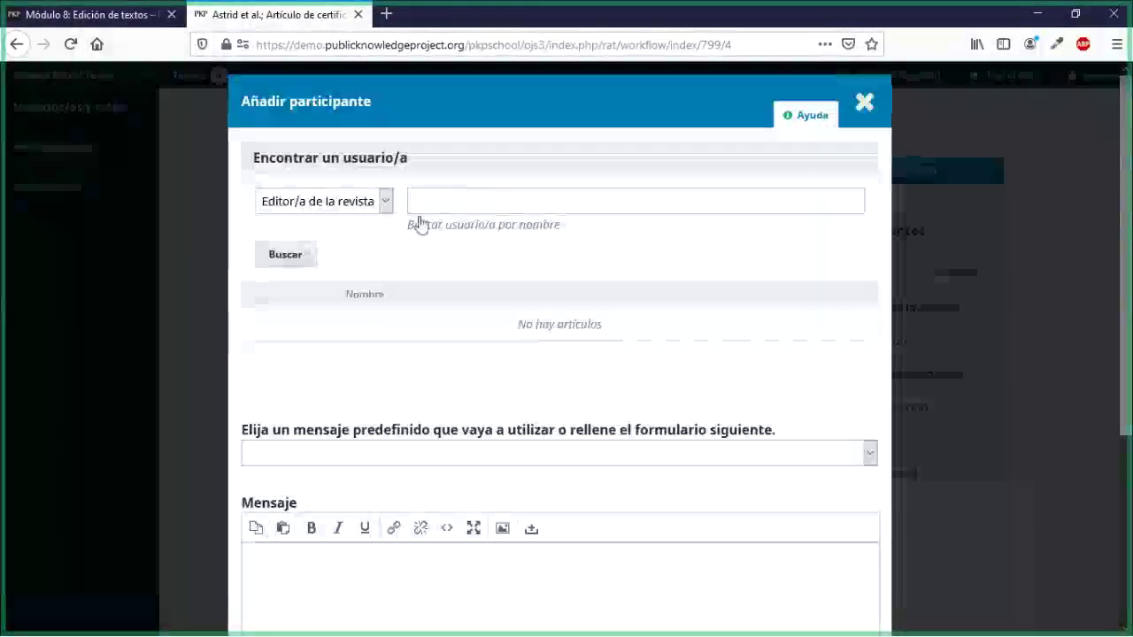
left_click(386, 201)
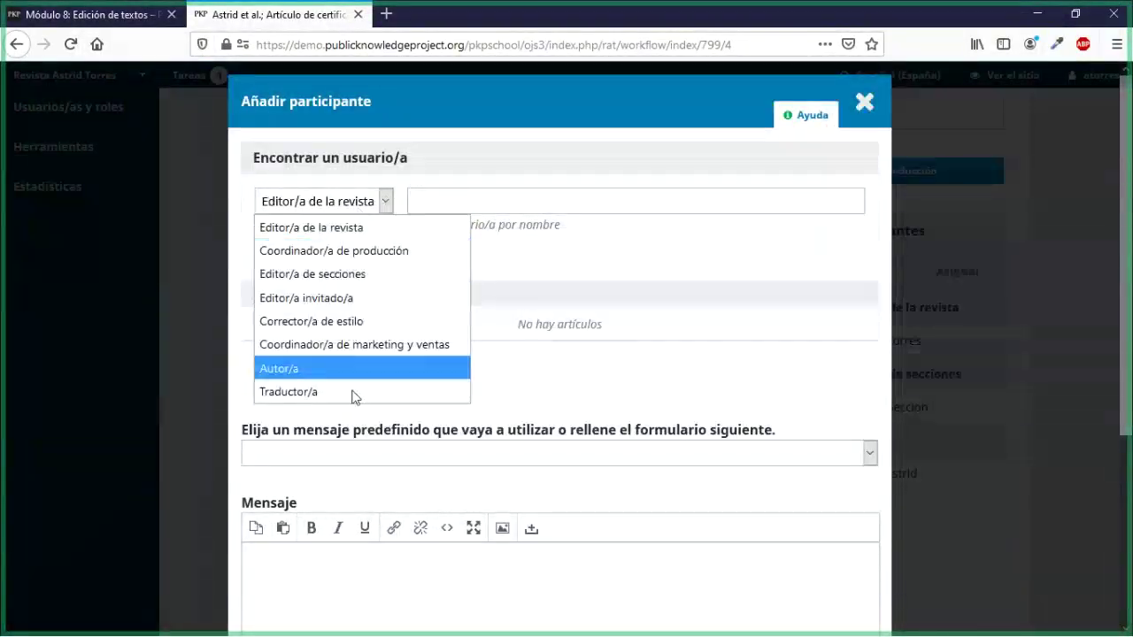
left_click(333, 322)
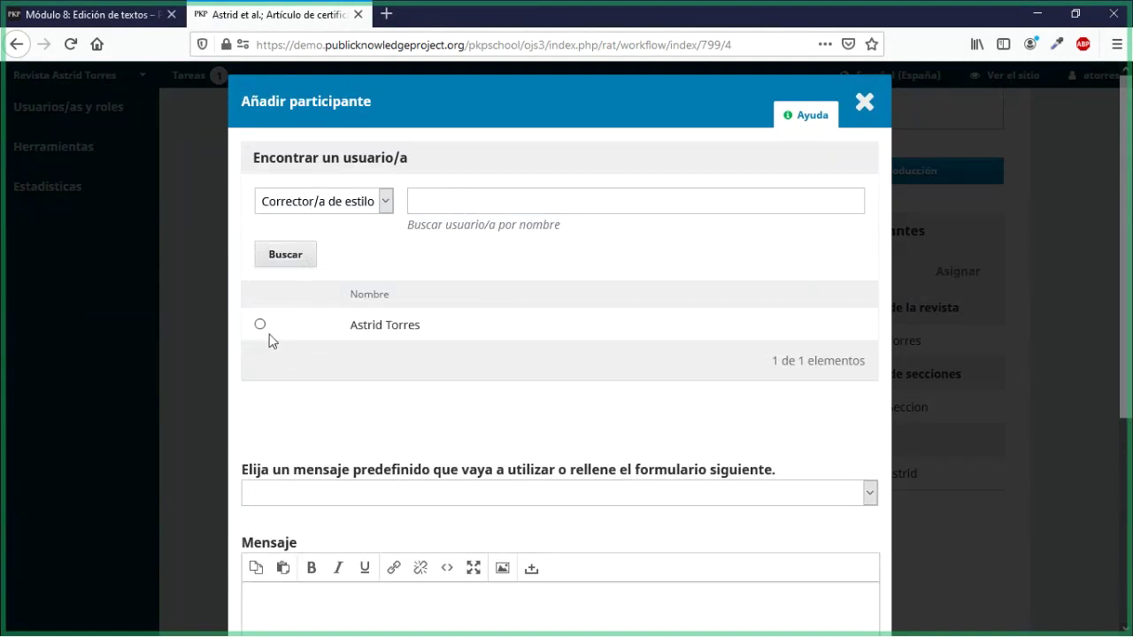
left_click(259, 325)
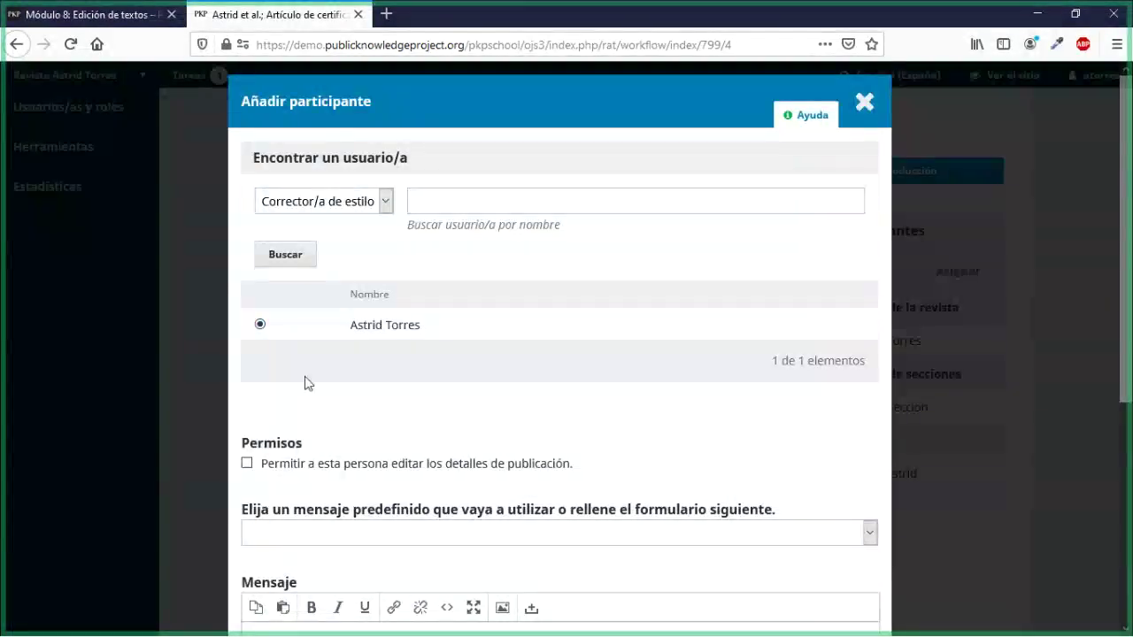
scroll(305, 382, "down", 4)
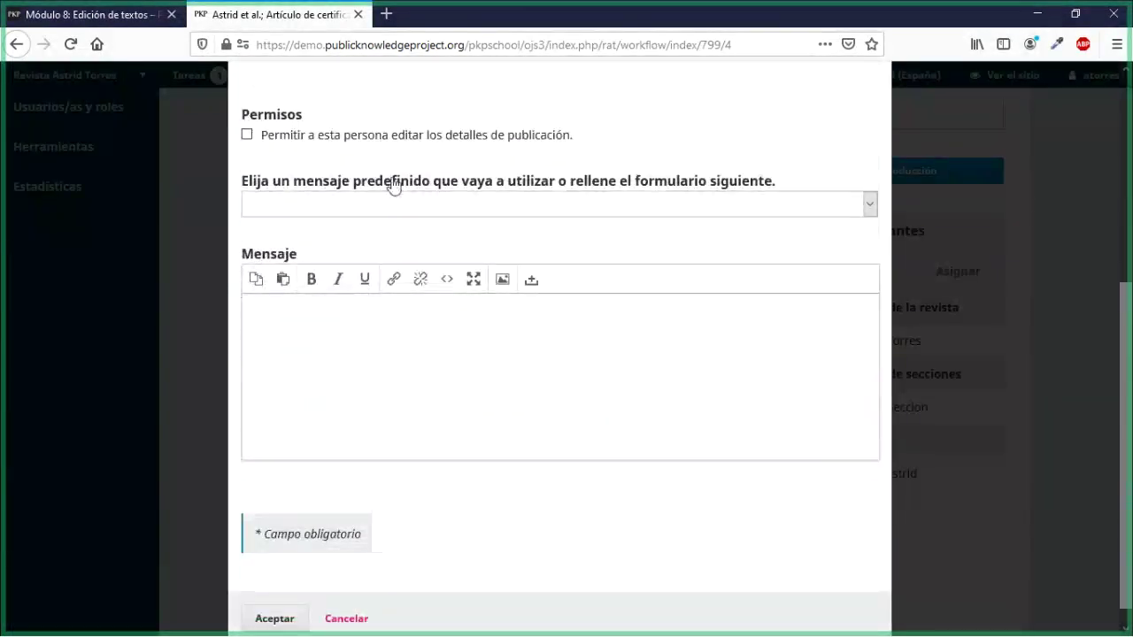
left_click(866, 215)
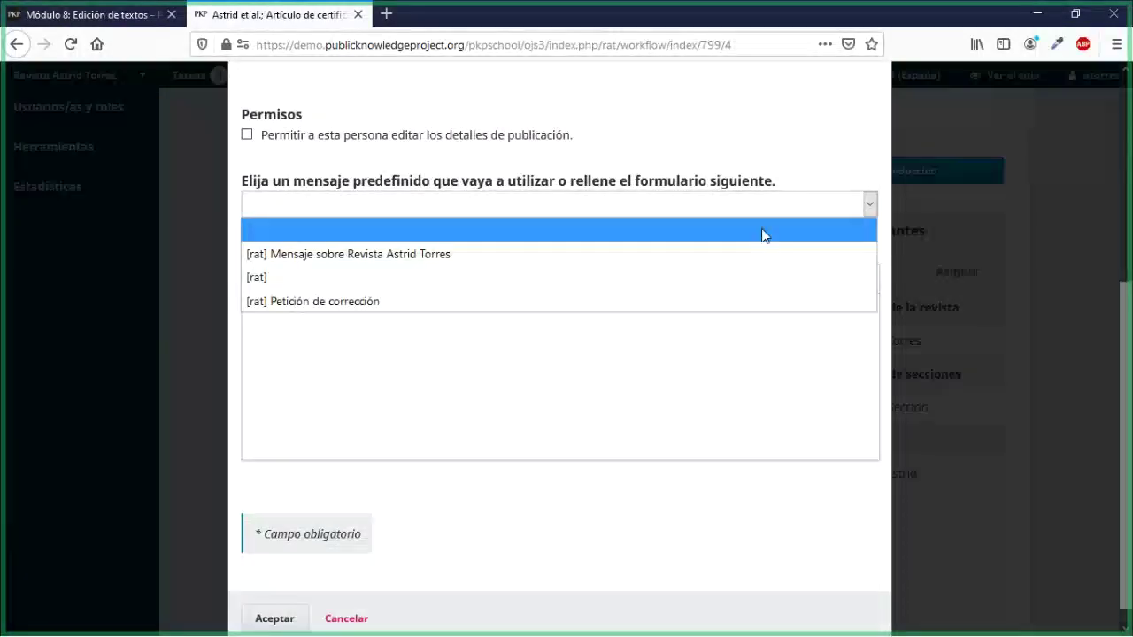
left_click(376, 302)
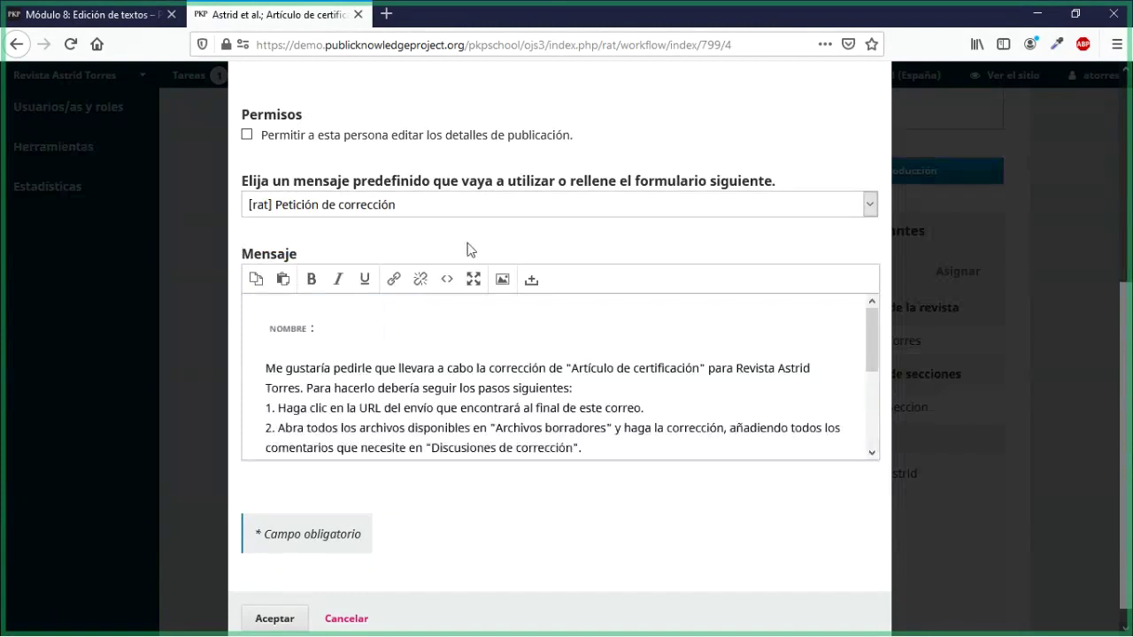
scroll(460, 378, "down", 5)
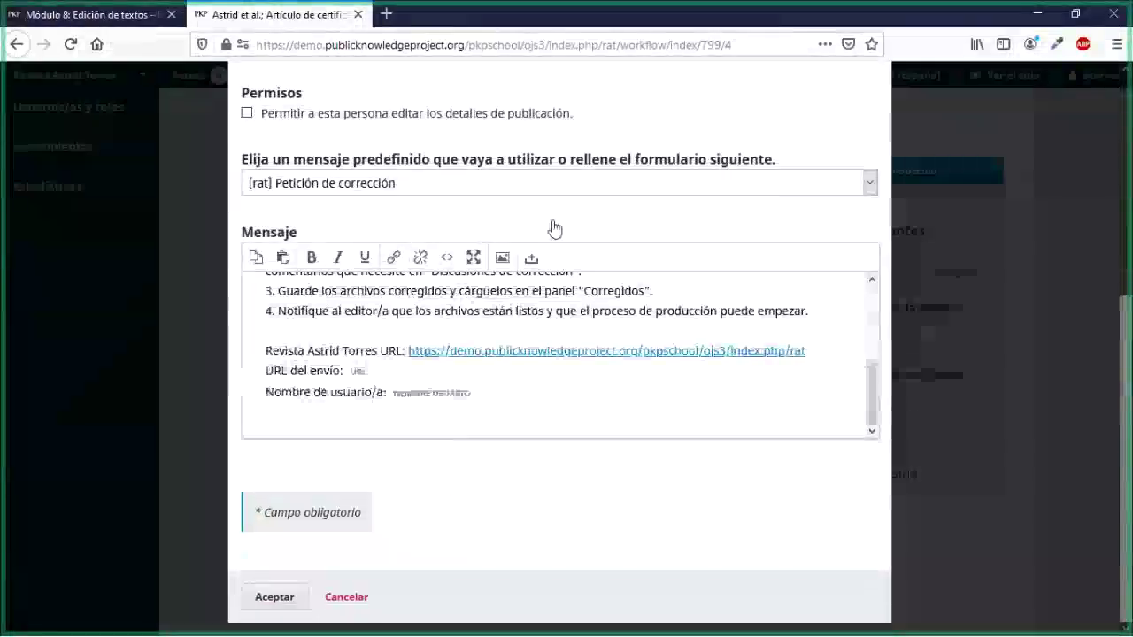
left_click(275, 596)
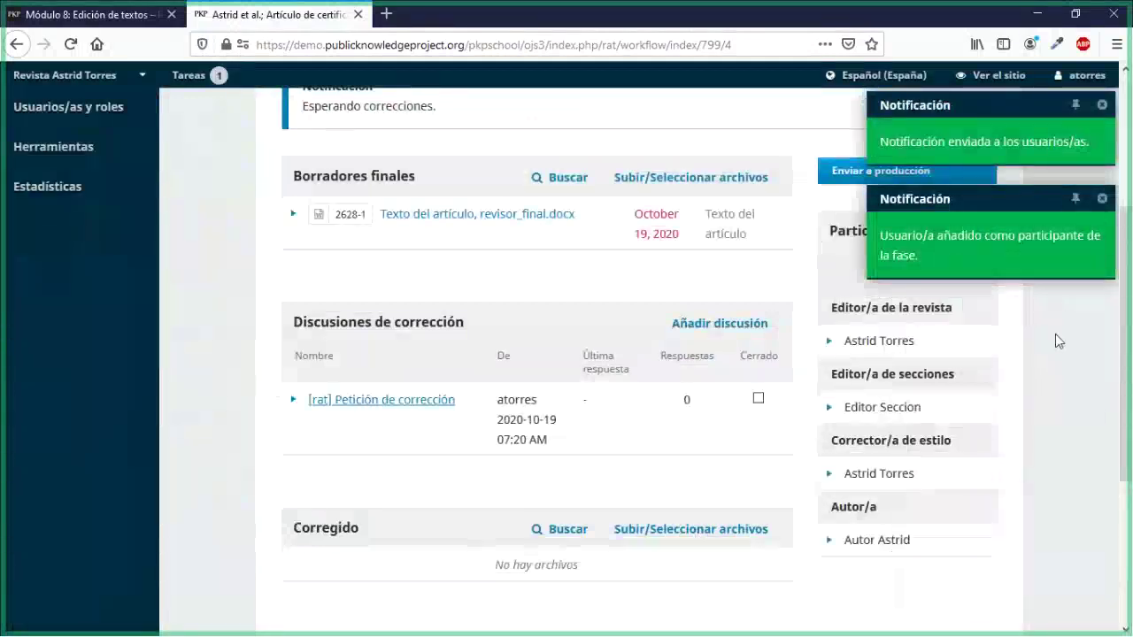
scroll(885, 389, "down", 2)
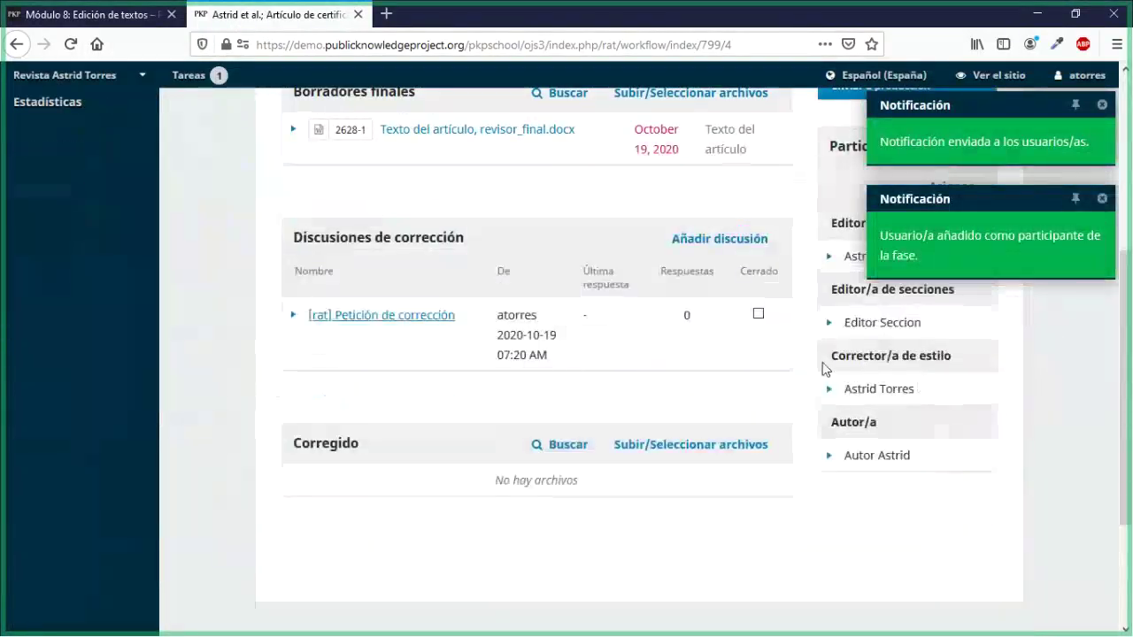
left_click_drag(845, 388, 915, 392)
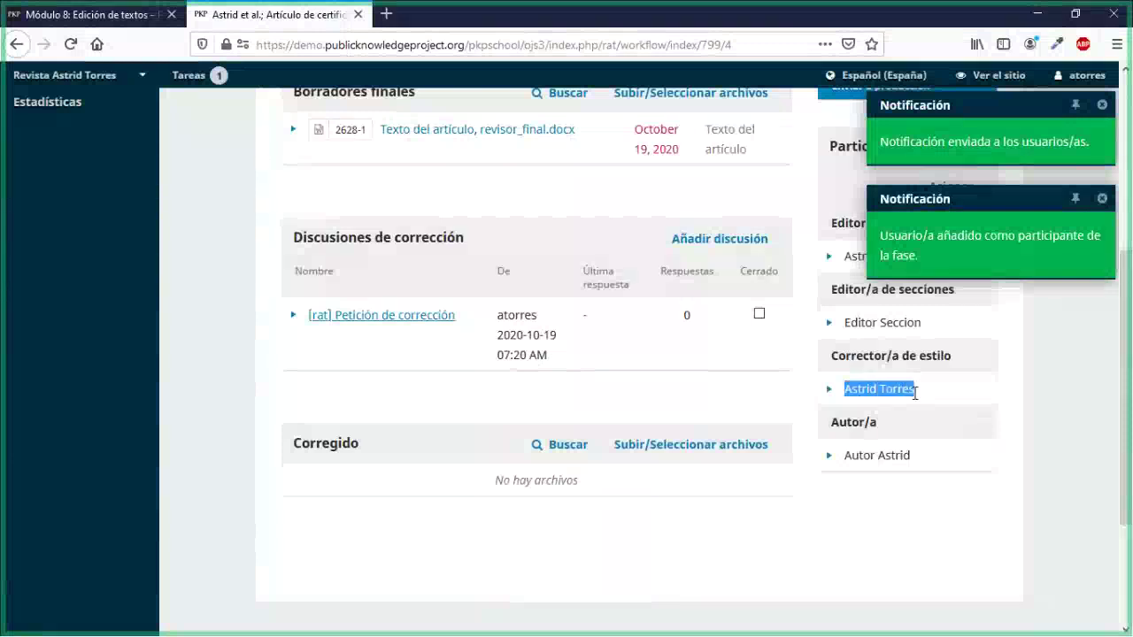
left_click(525, 421)
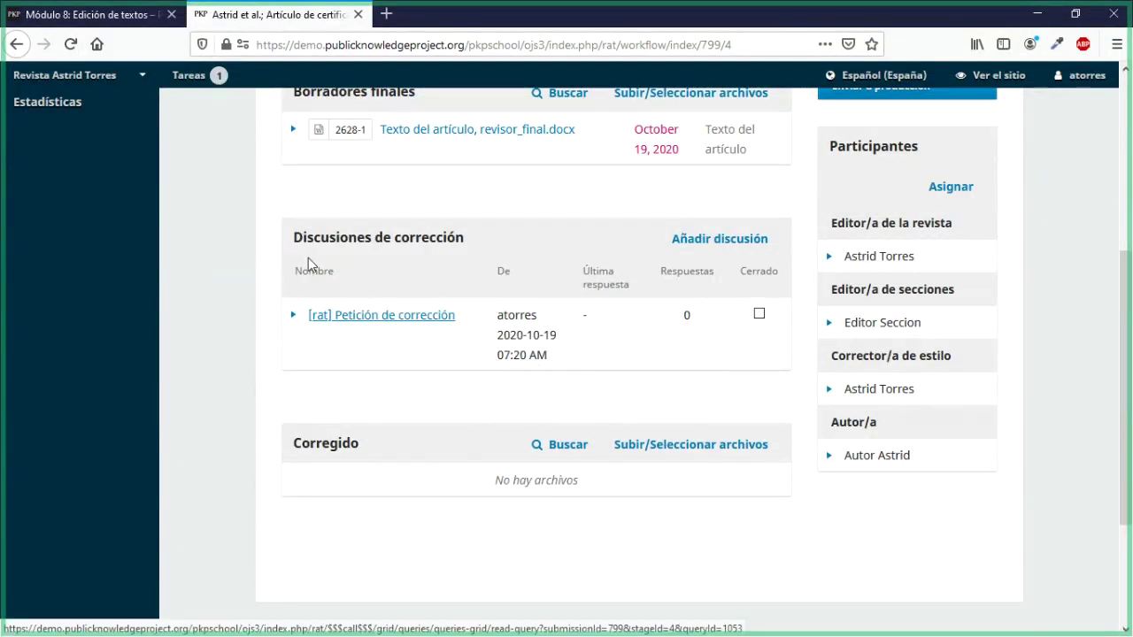
left_click_drag(294, 237, 465, 238)
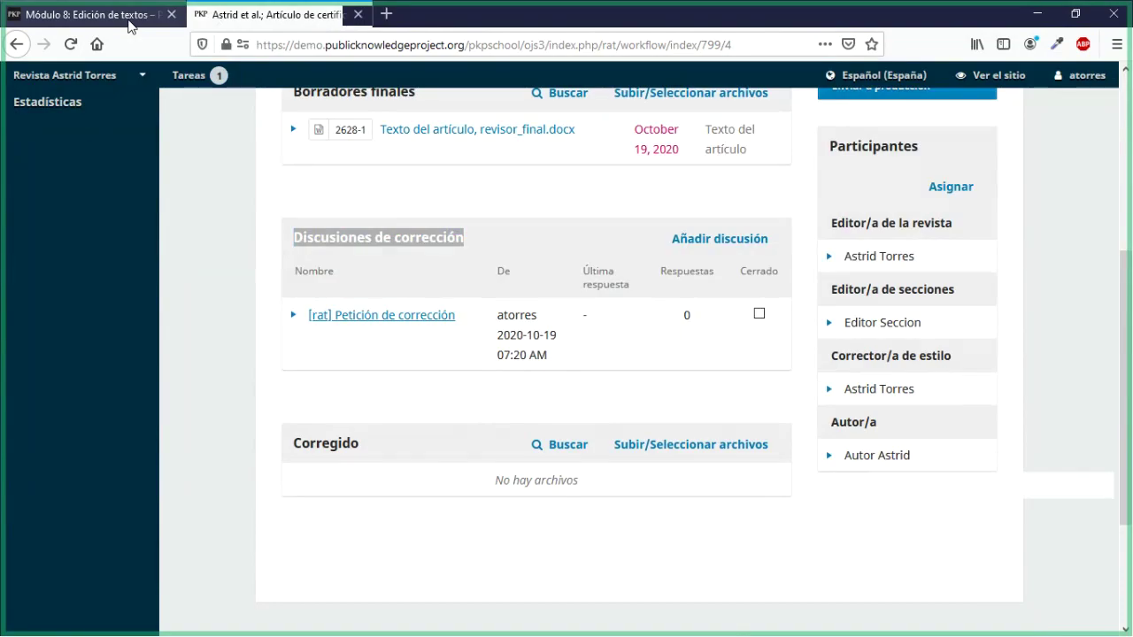
Step: Highlight the lesson's Actividad paragraph on copyediting file sections, then return to the OJS submission
left_click(129, 15)
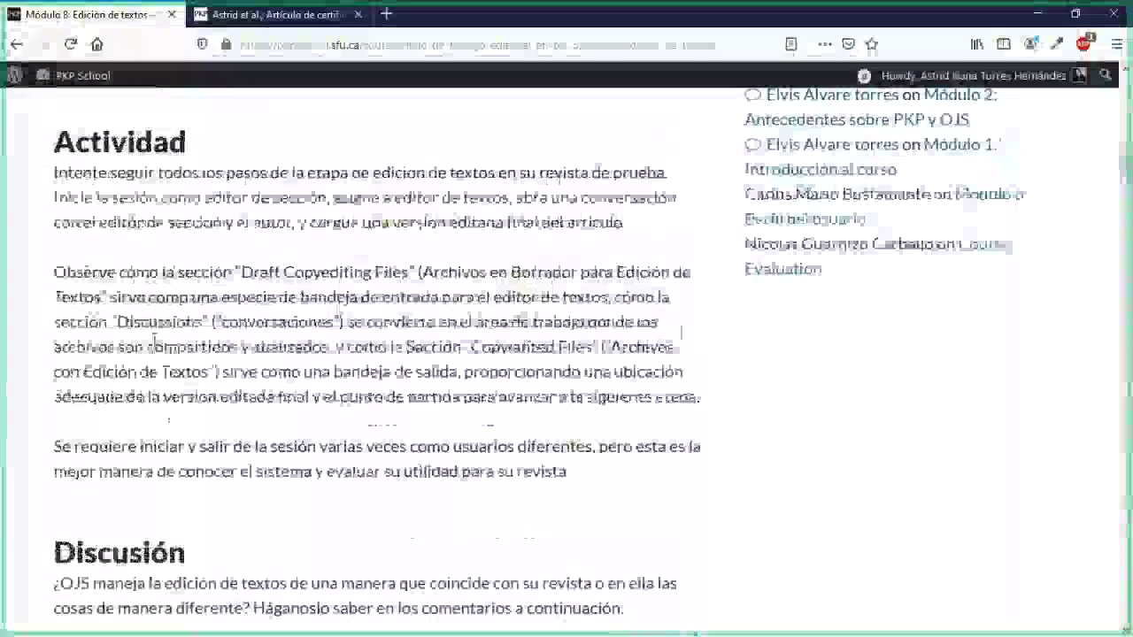
scroll(155, 345, "up", 1)
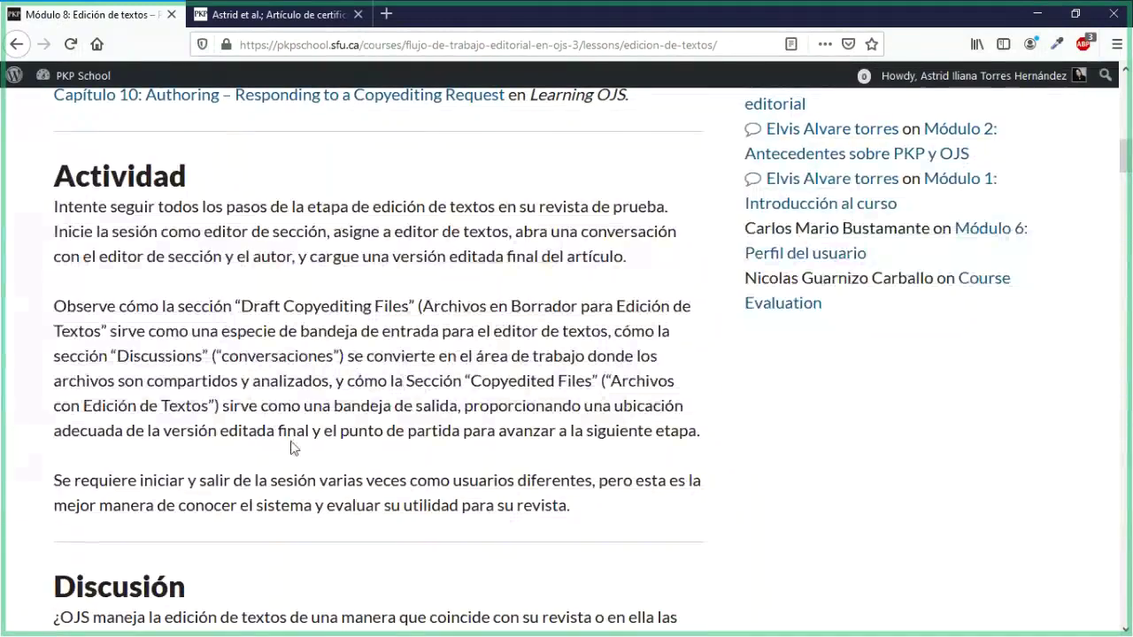
scroll(292, 449, "down", 2)
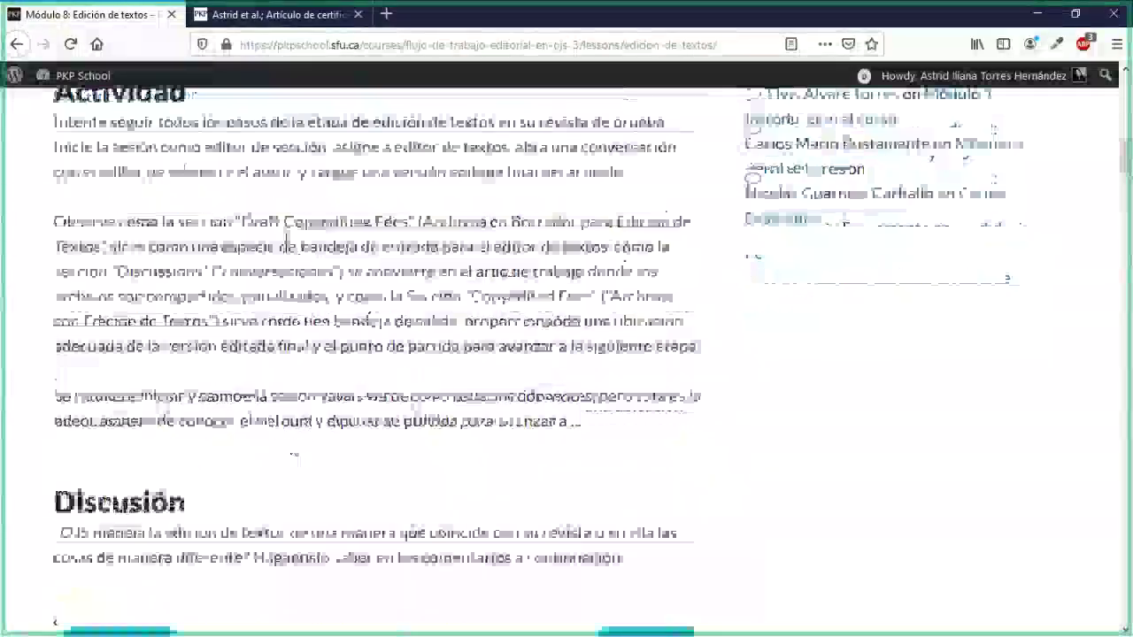
left_click_drag(236, 221, 518, 325)
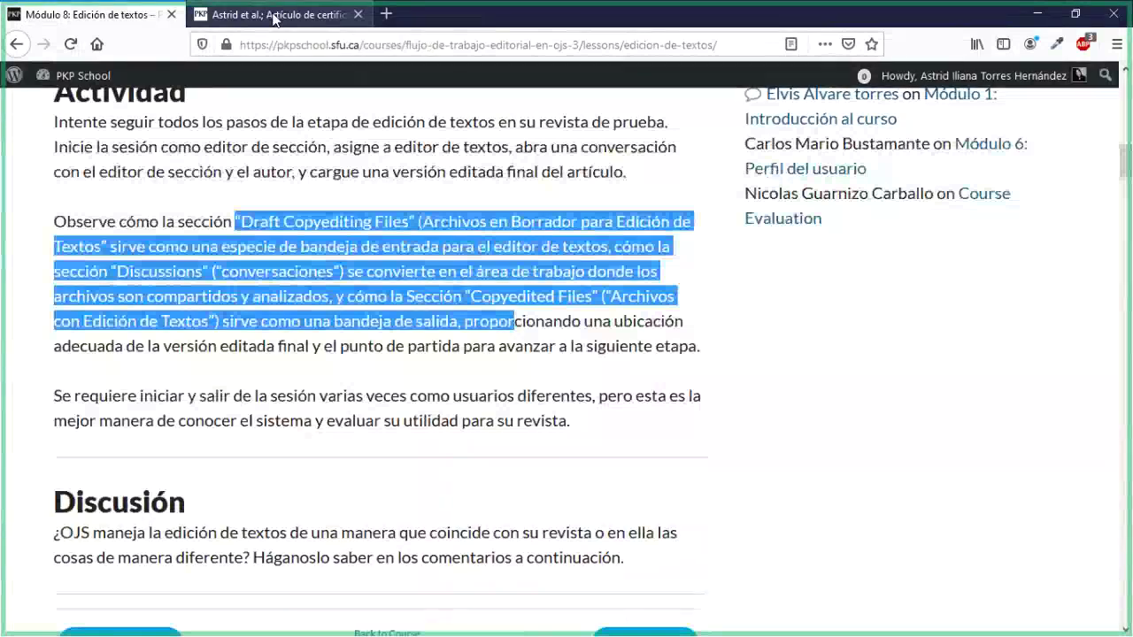
left_click(274, 20)
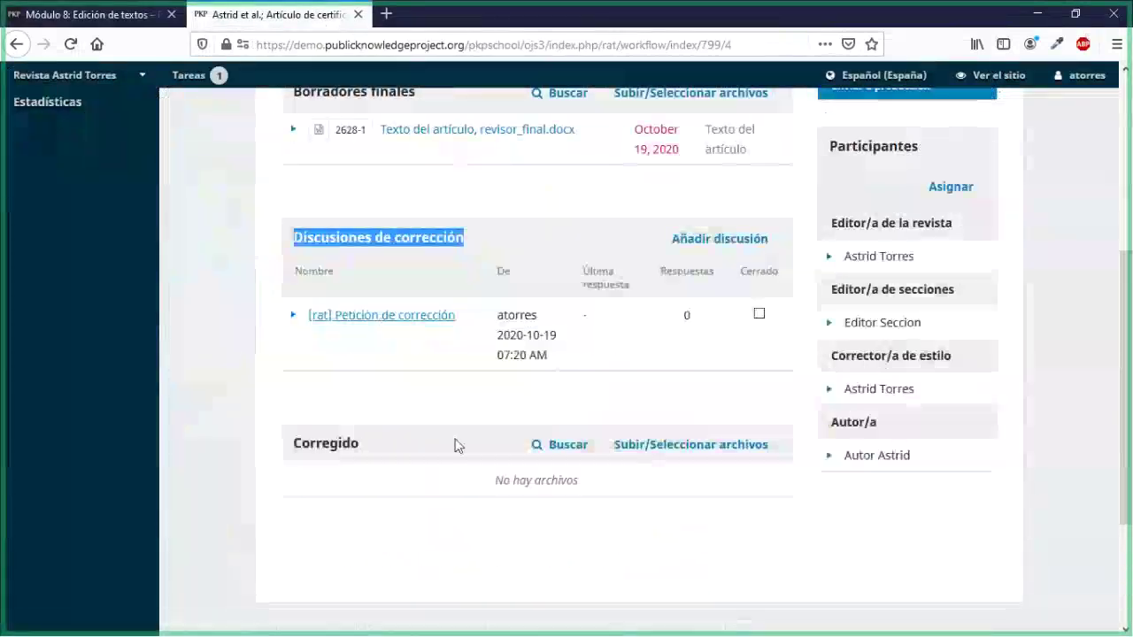
Step: Clear the discussions highlight and highlight the 'Esperando correcciones' notice
scroll(455, 446, "up", 1)
scroll(455, 445, "up", 1)
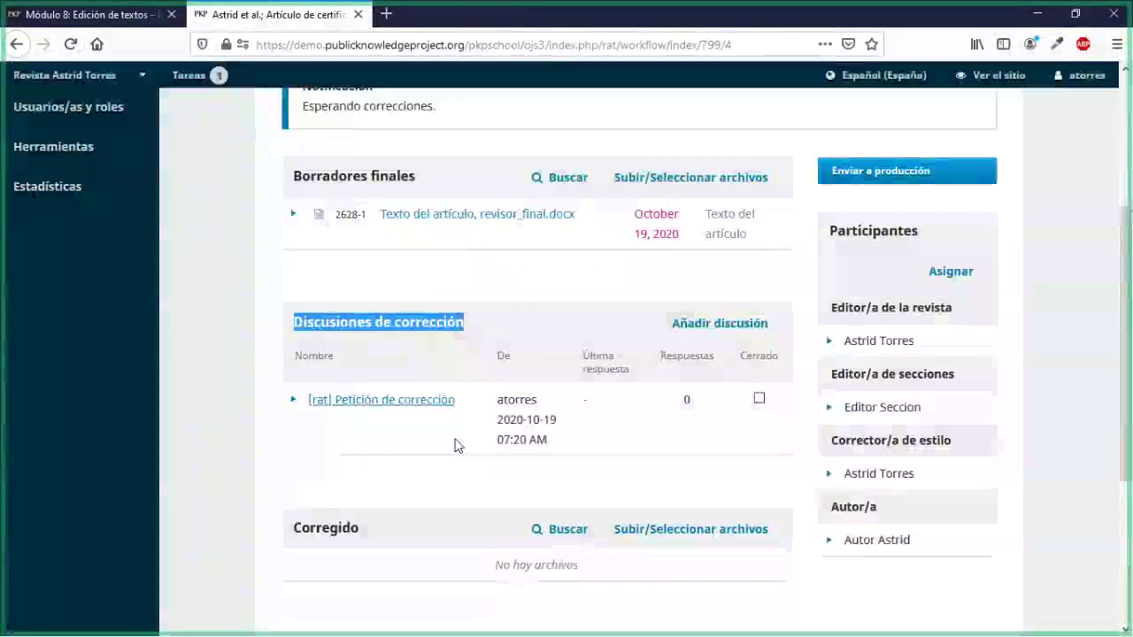
scroll(455, 445, "up", 2)
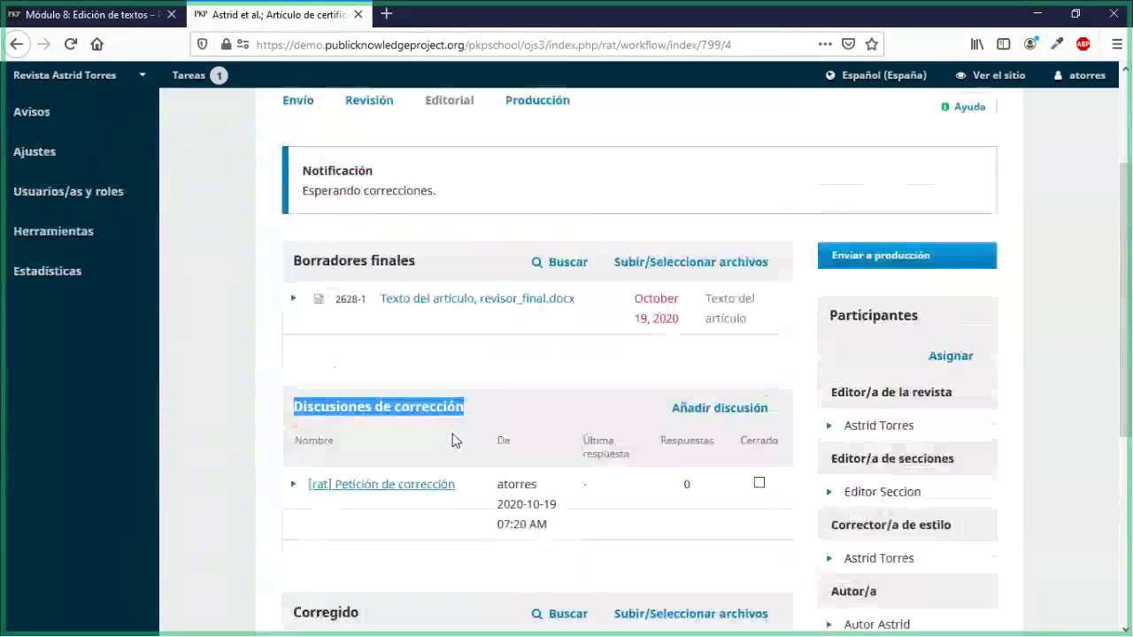
left_click(406, 360)
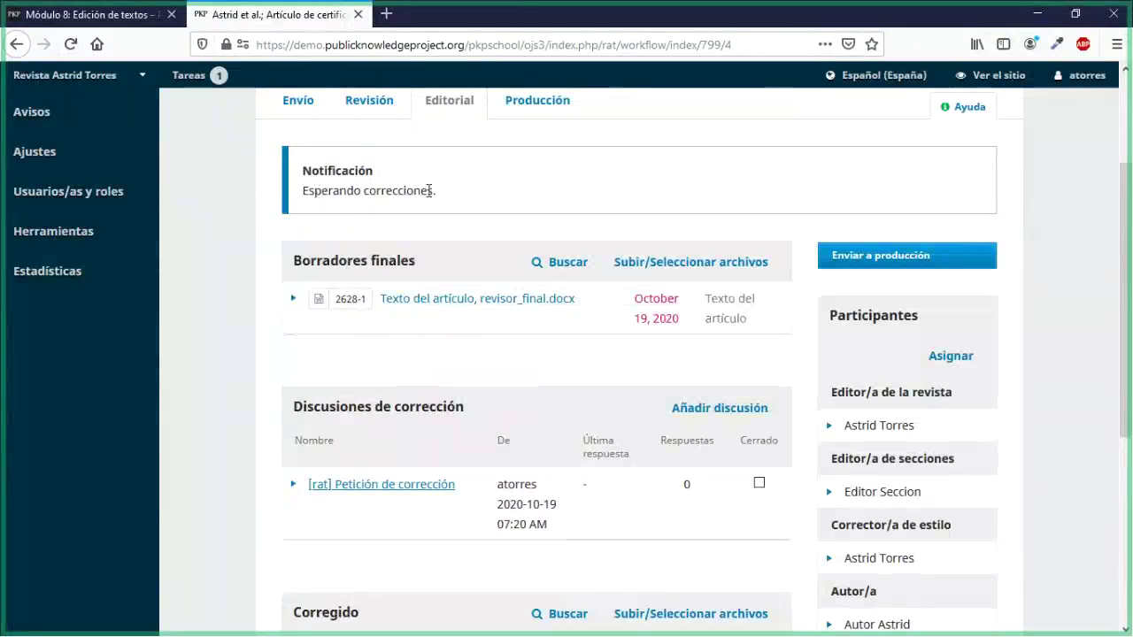
left_click_drag(436, 190, 316, 191)
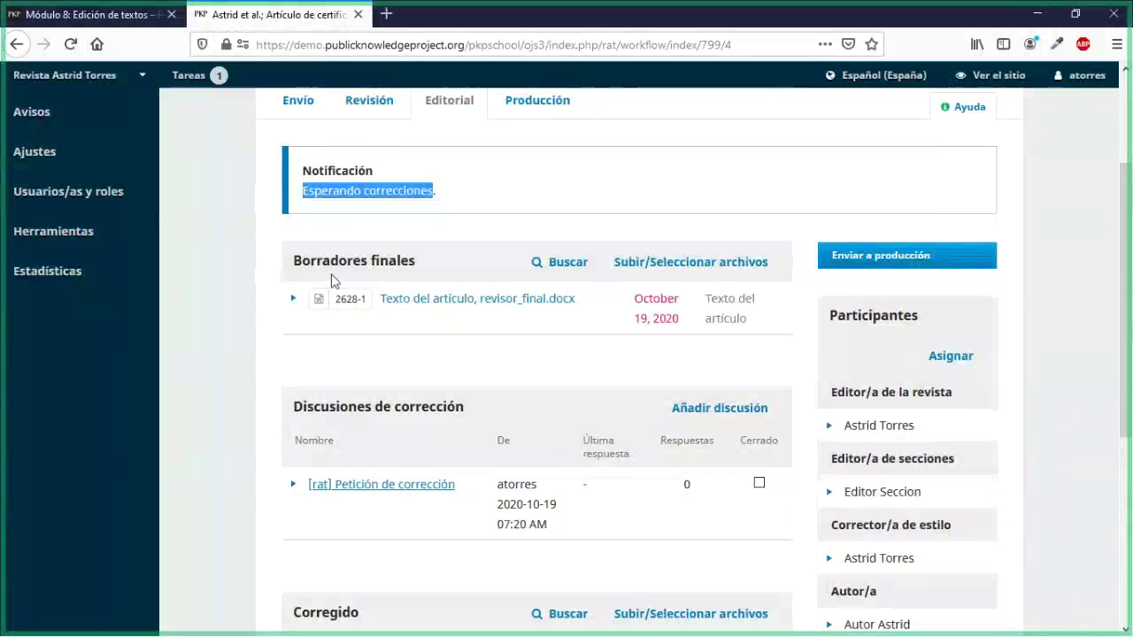
Step: Show the actions for the participant listed under Corrector/a de estilo
scroll(360, 367, "down", 2)
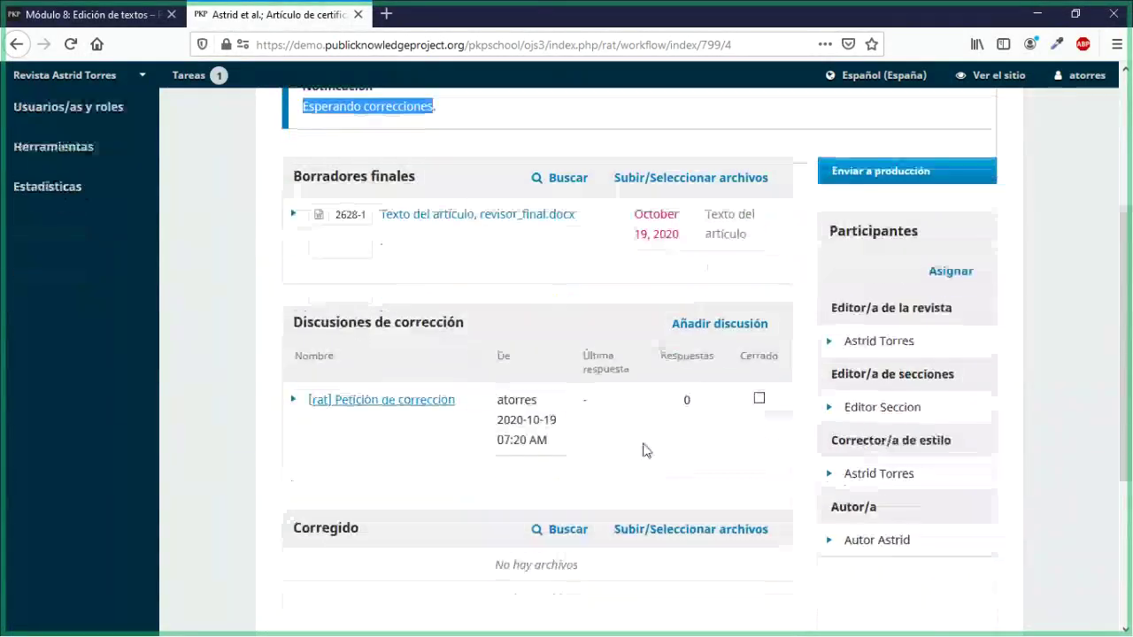
scroll(646, 450, "up", 2)
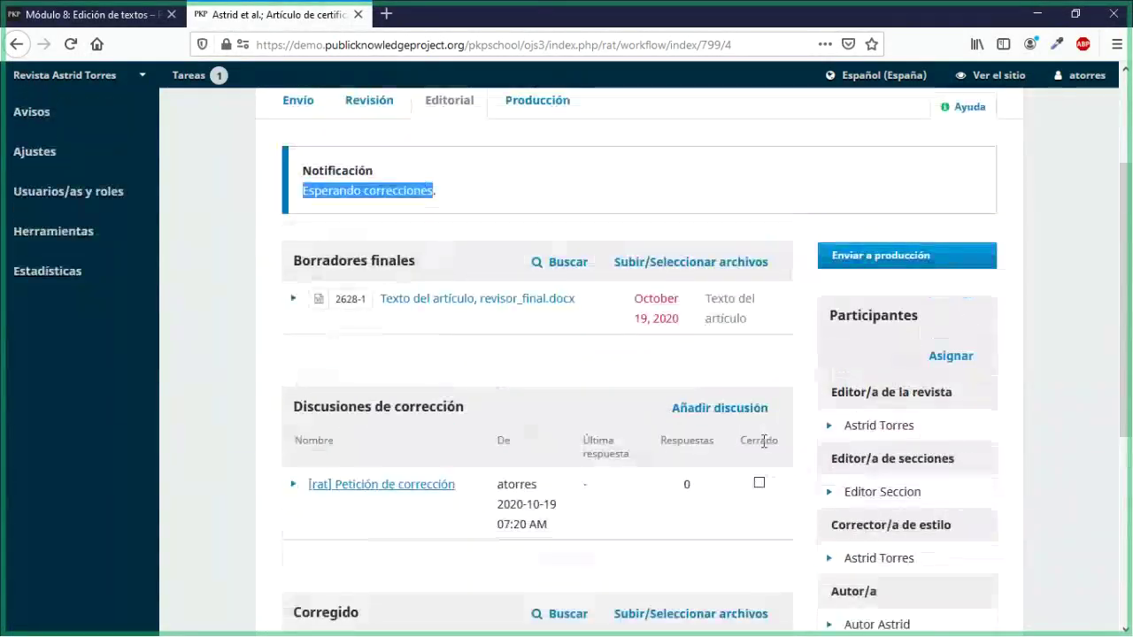
scroll(766, 448, "down", 3)
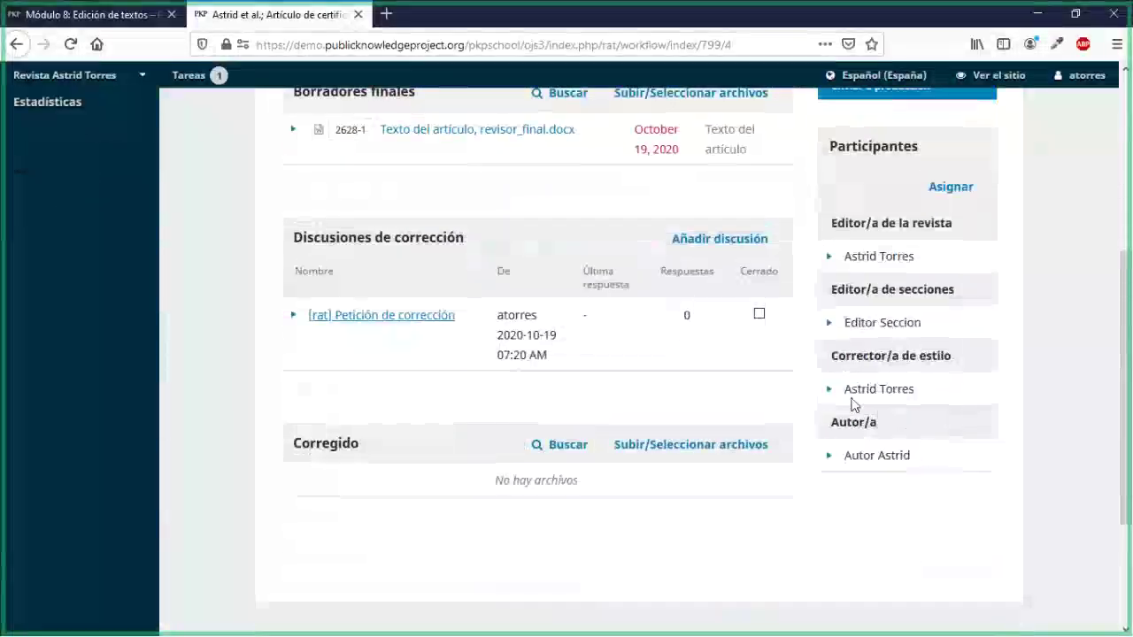
left_click(830, 394)
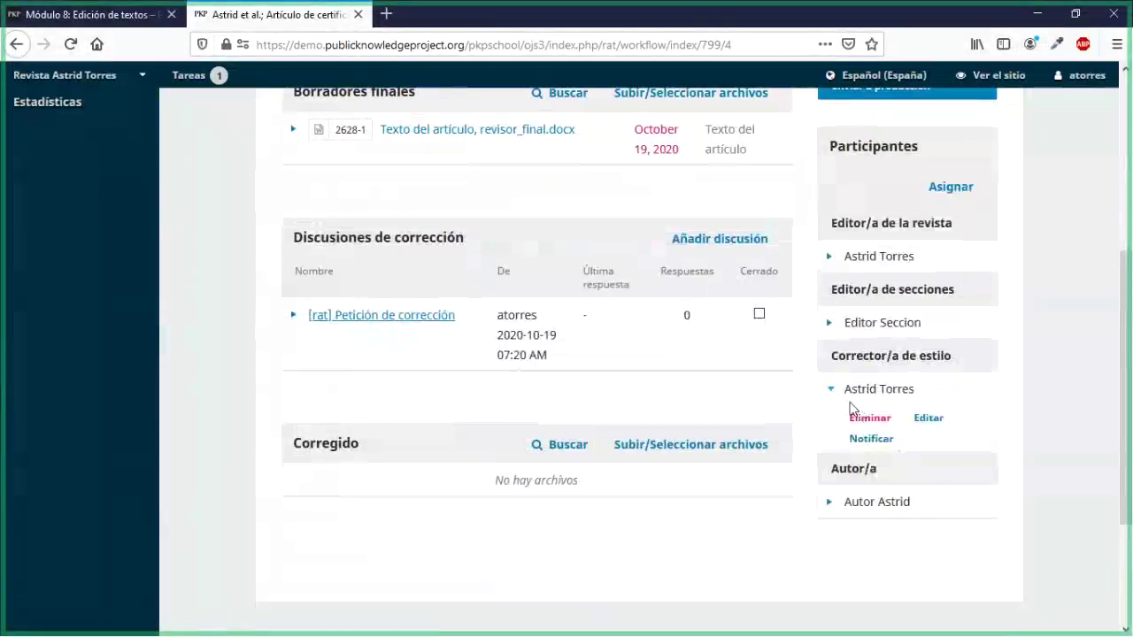
scroll(71, 345, "up", 3)
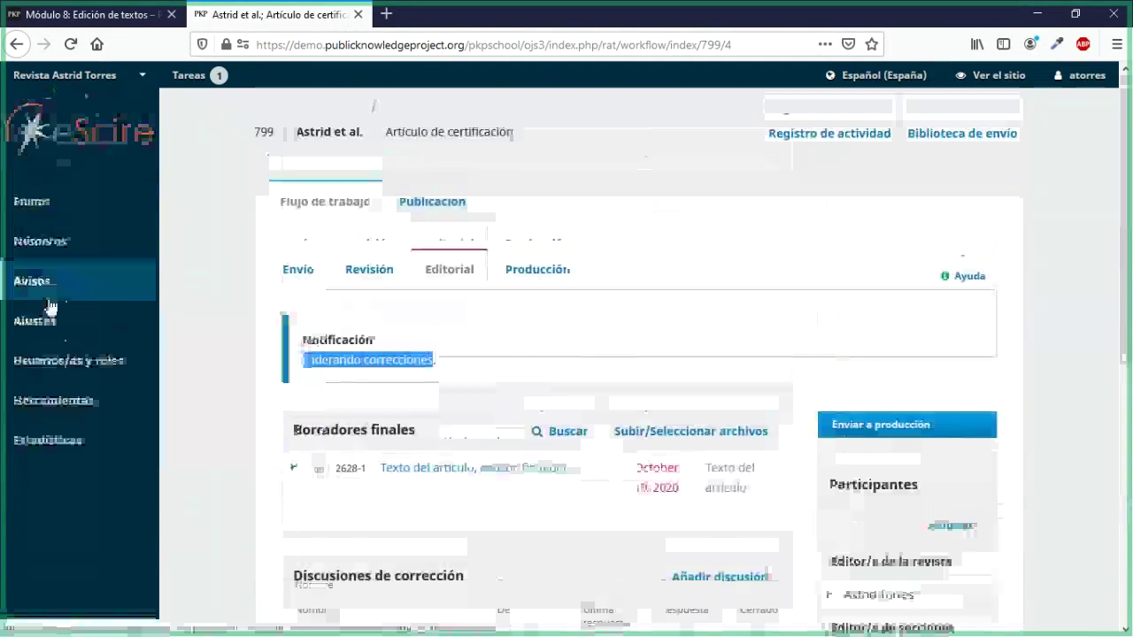
Step: Filter the journal's Usuarios/as list by the Corrector/a de estilo role and expand the single match
mouse_move(18, 363)
left_click(206, 361)
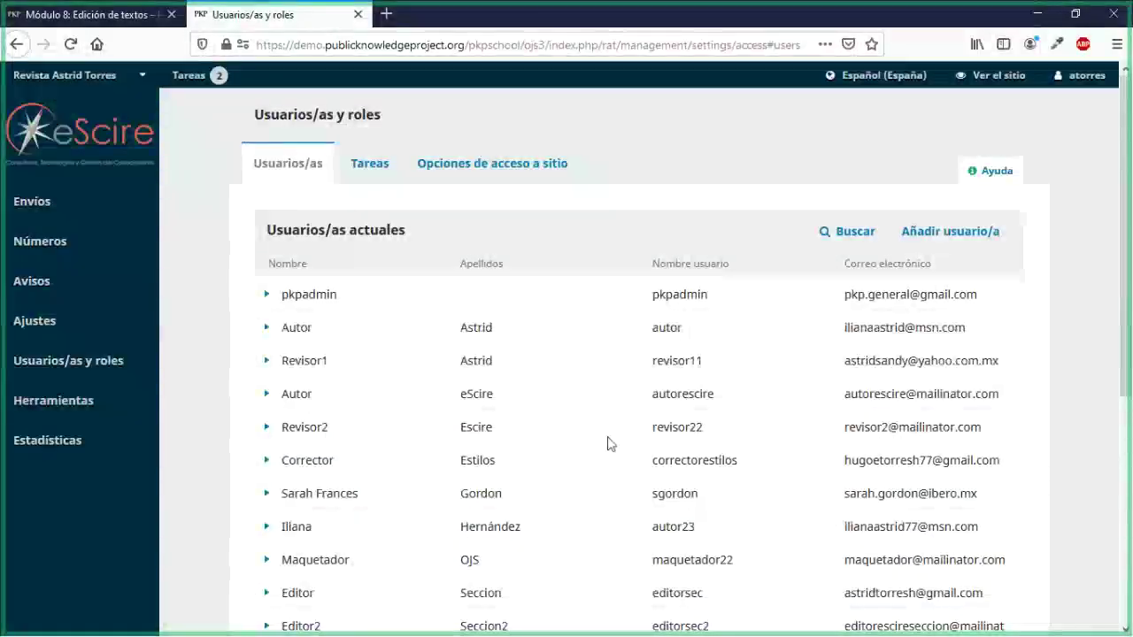
scroll(609, 443, "down", 3)
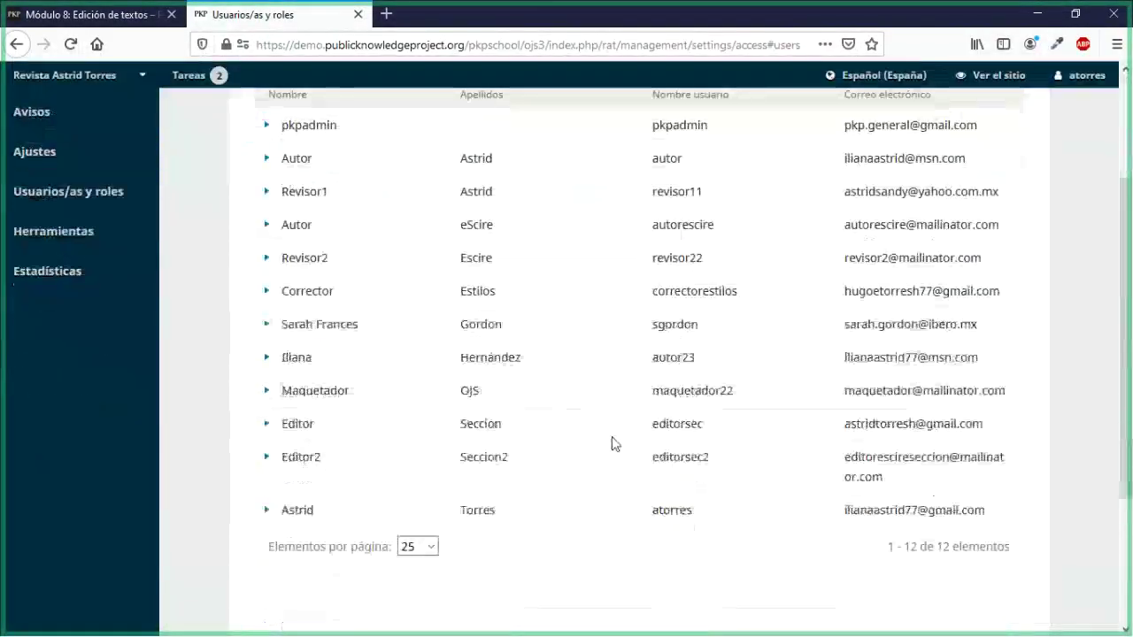
scroll(610, 443, "up", 3)
left_click(856, 233)
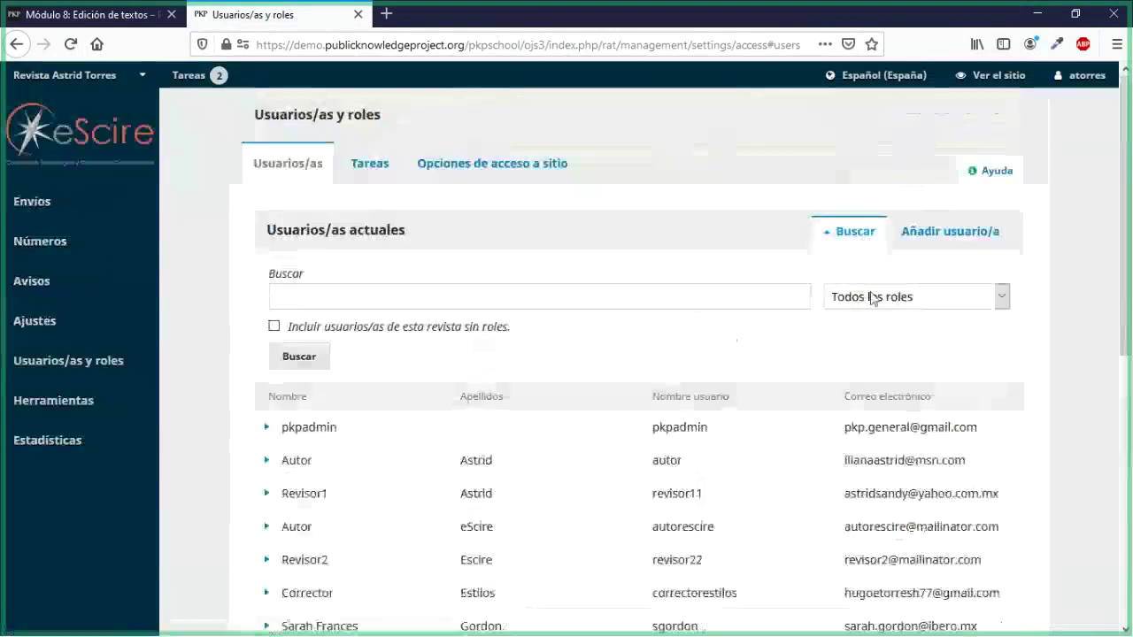
left_click(873, 298)
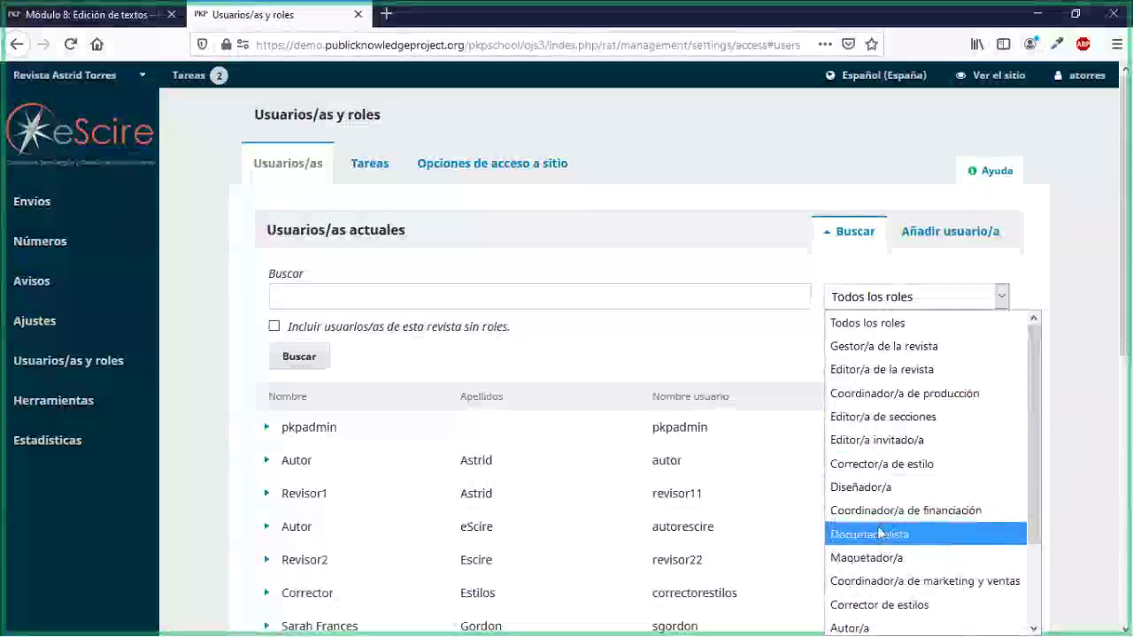
left_click(878, 464)
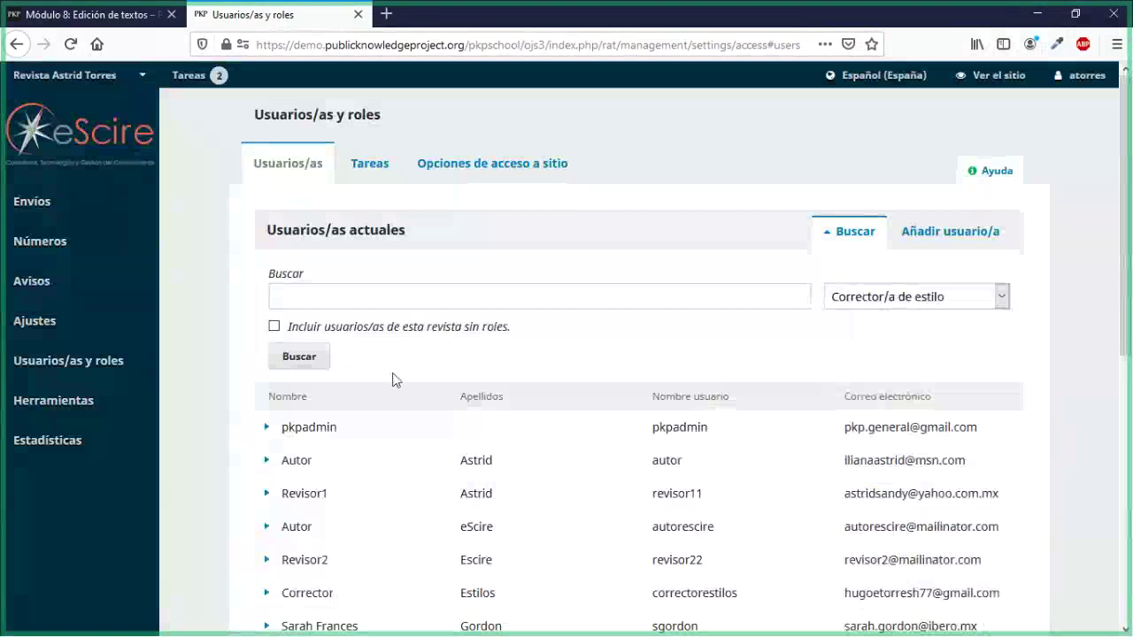
left_click(310, 363)
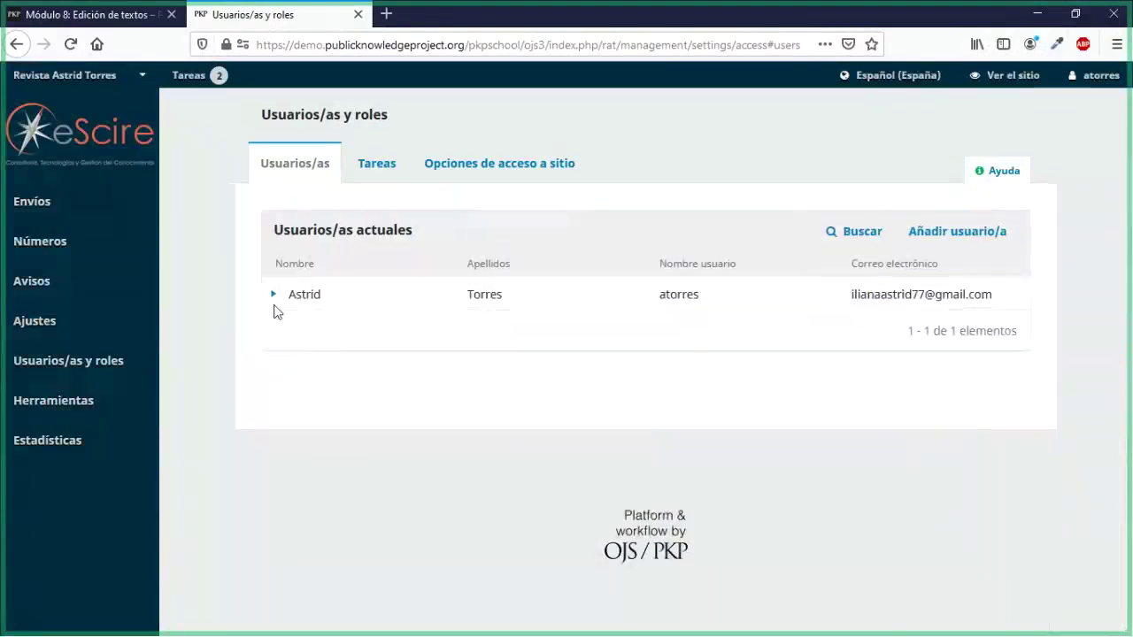
left_click(272, 295)
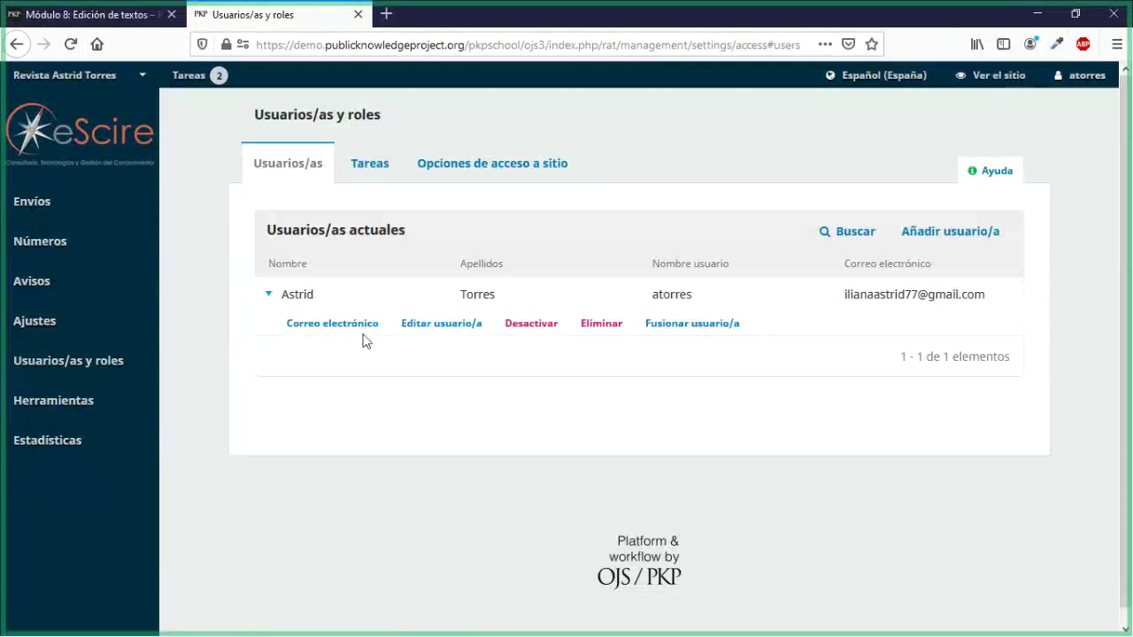
Step: View your profile's Contacto tab, then return to the unfiltered Usuarios/as list
mouse_move(1085, 78)
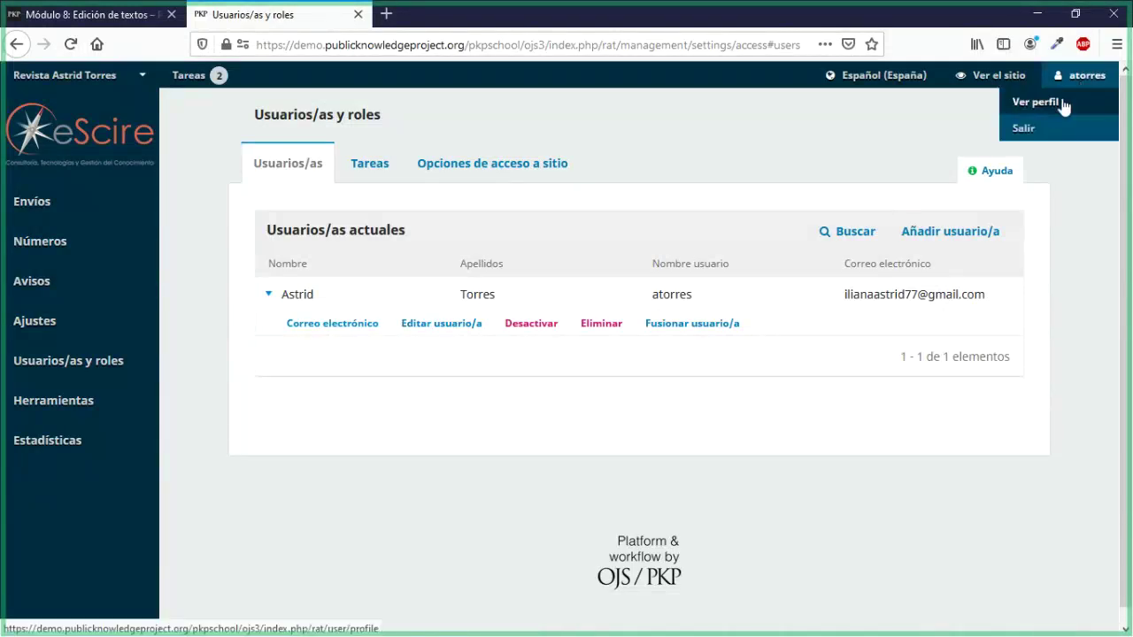
left_click(1064, 104)
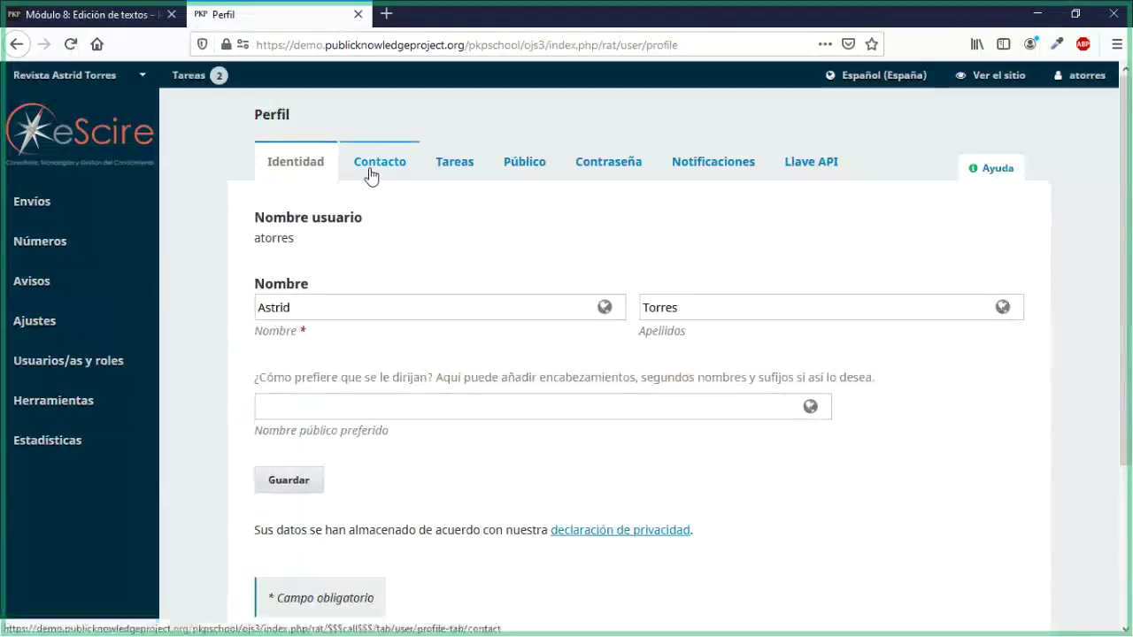
left_click(372, 173)
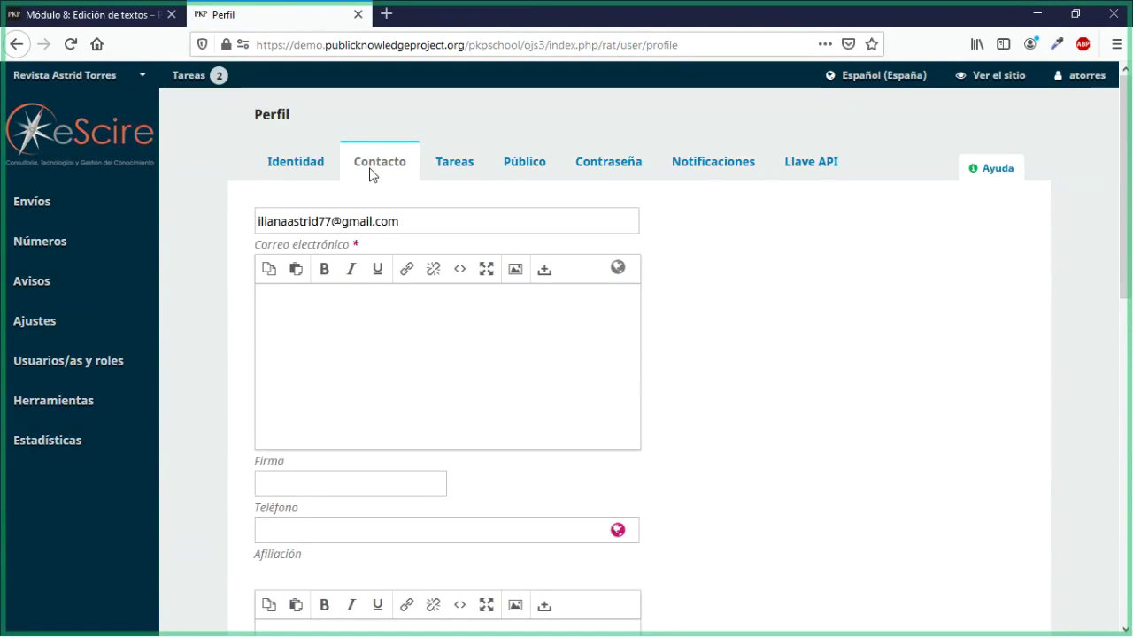
mouse_move(68, 361)
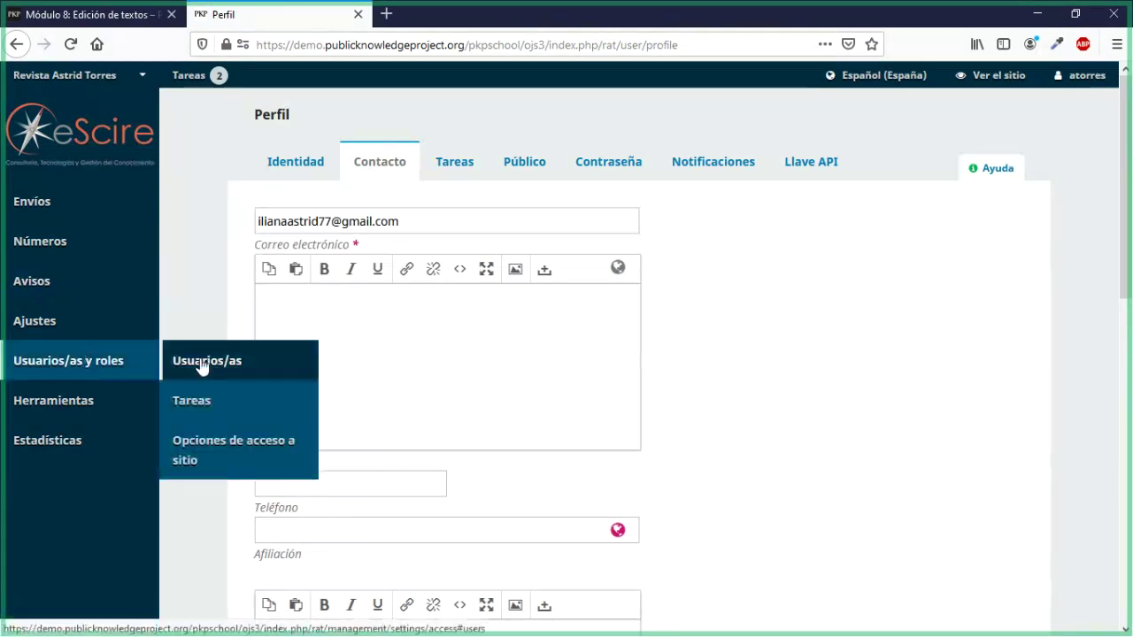
left_click(172, 364)
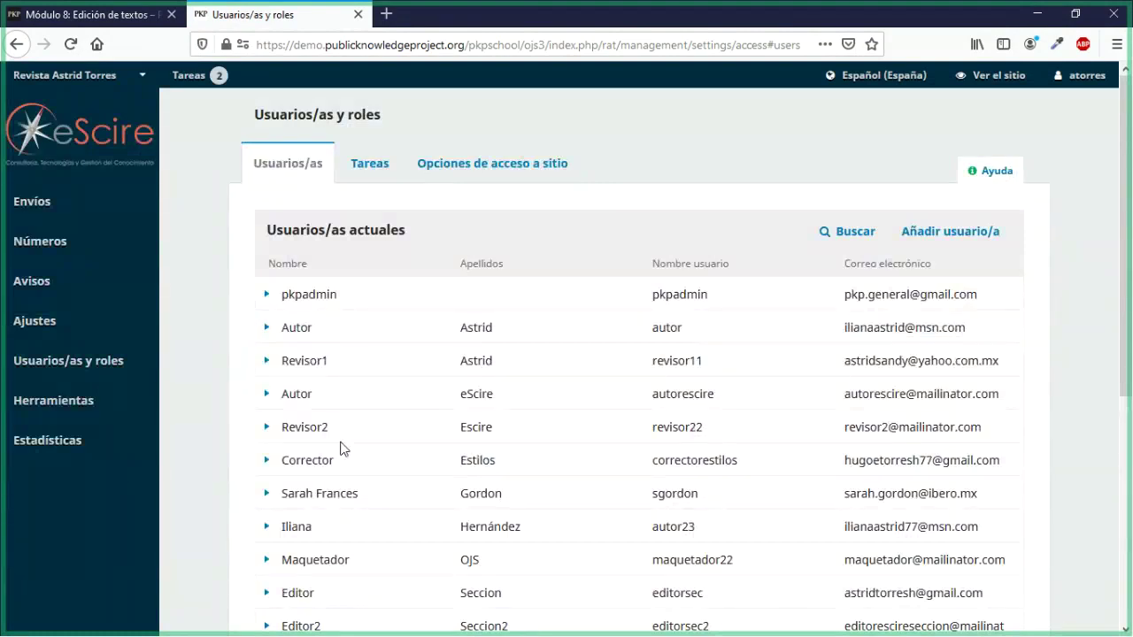
Step: Give the copyeditor test user the Corrector de estilos role, save, and go to Envíos
left_click(267, 461)
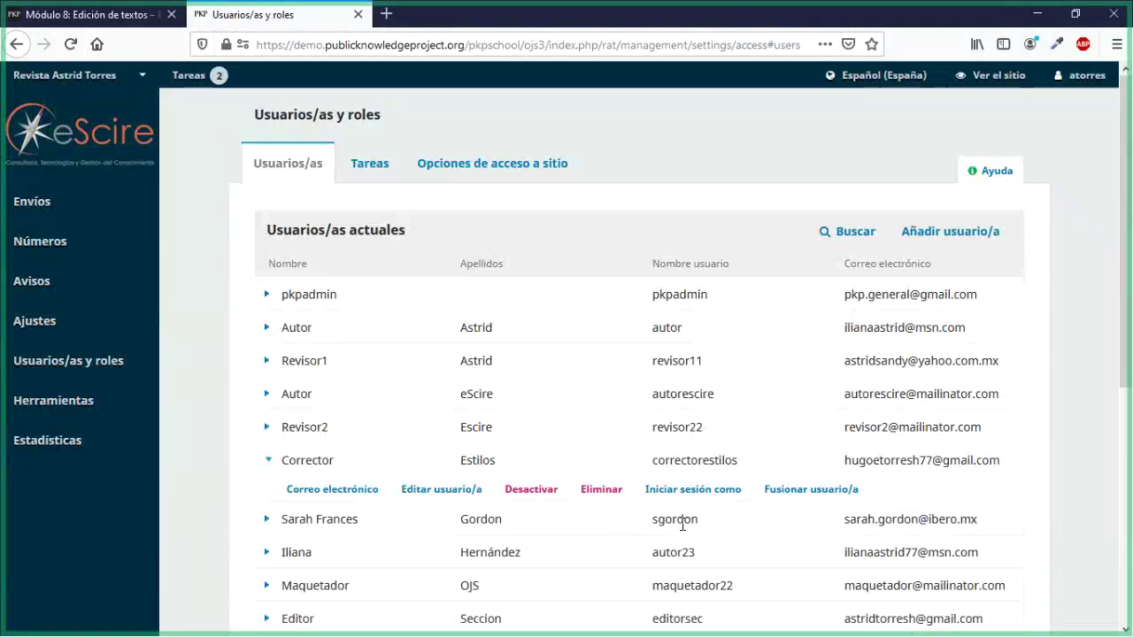
left_click(459, 487)
scroll(443, 385, "down", 5)
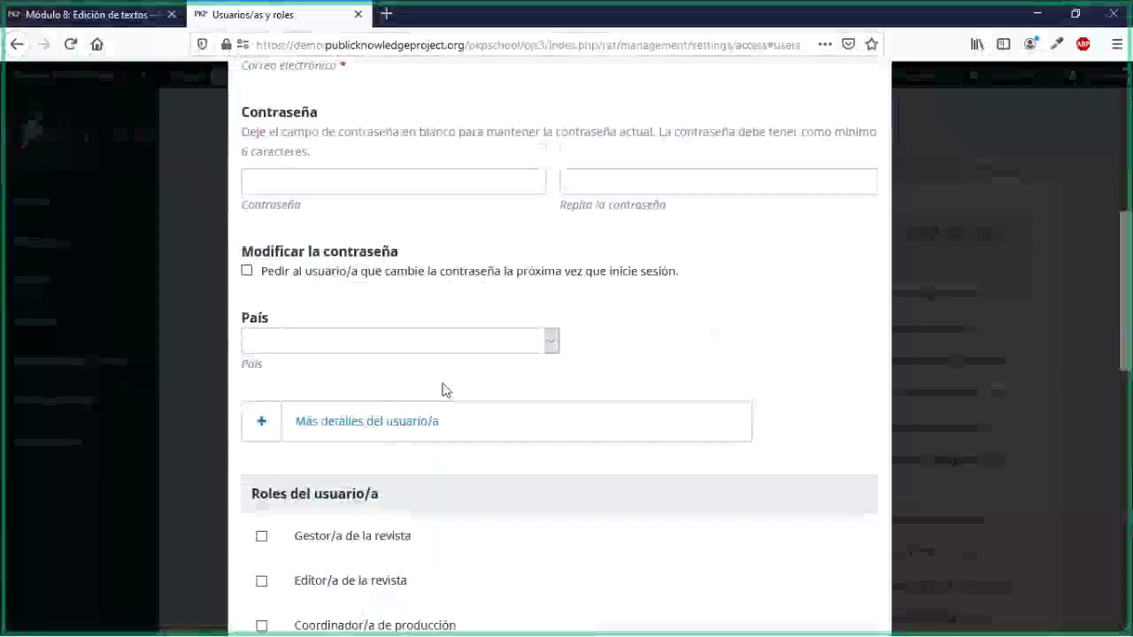
scroll(445, 391, "down", 4)
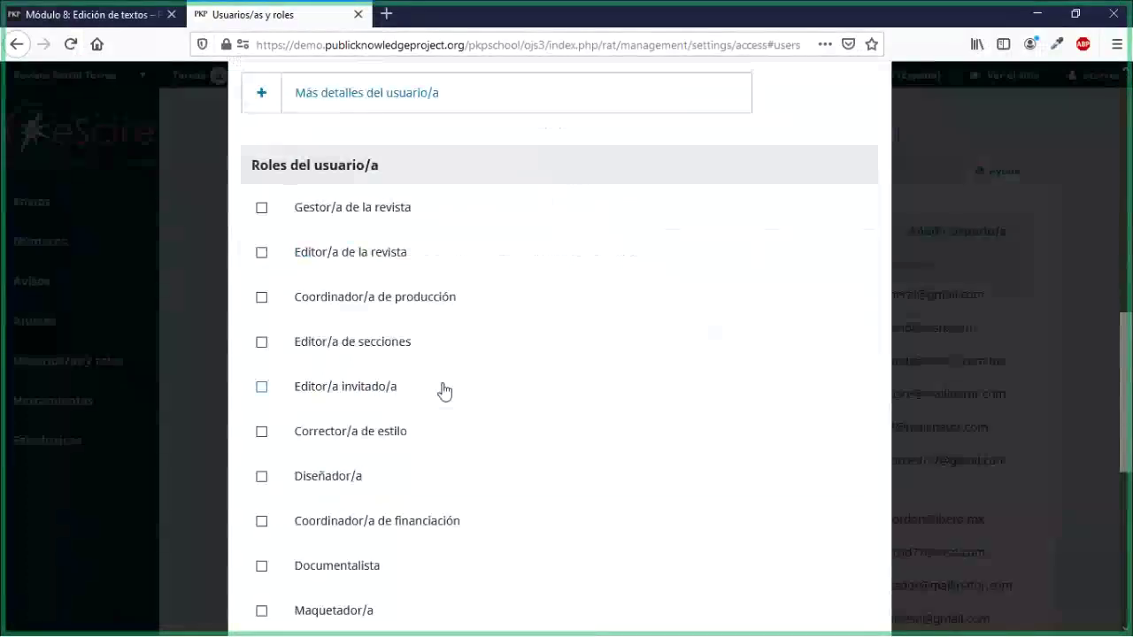
scroll(444, 390, "down", 3)
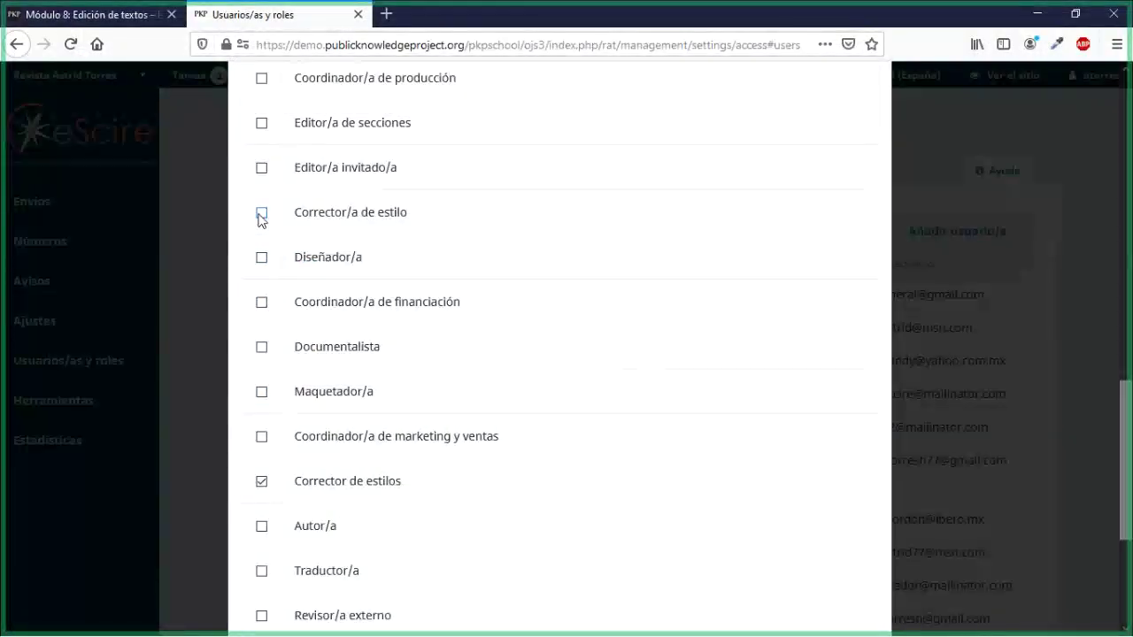
left_click(262, 214)
scroll(448, 464, "down", 3)
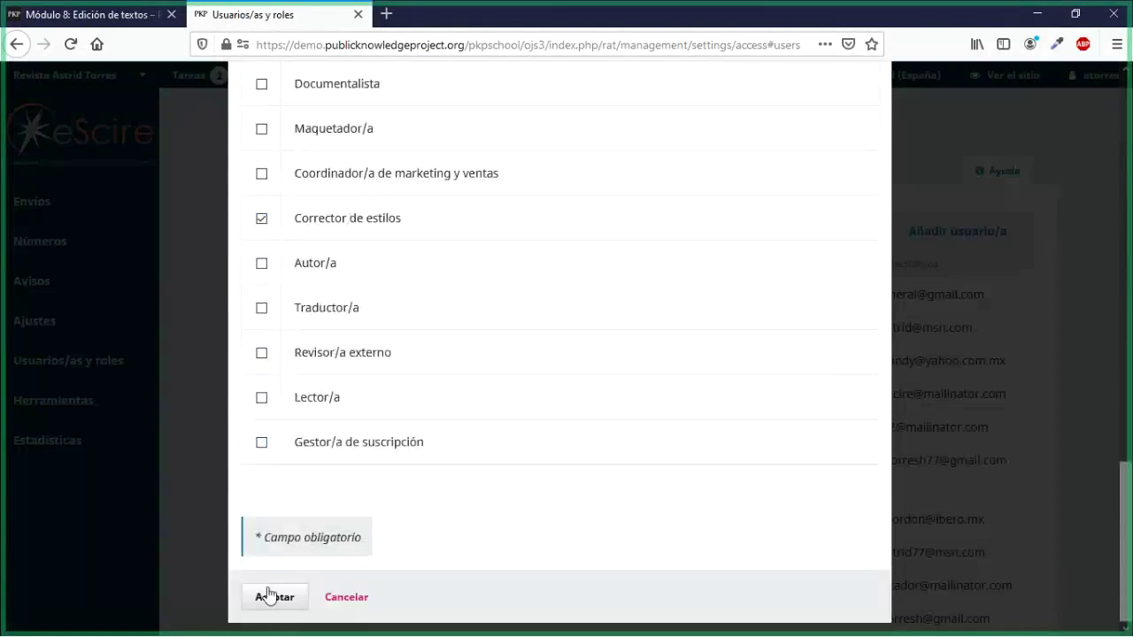
left_click(270, 597)
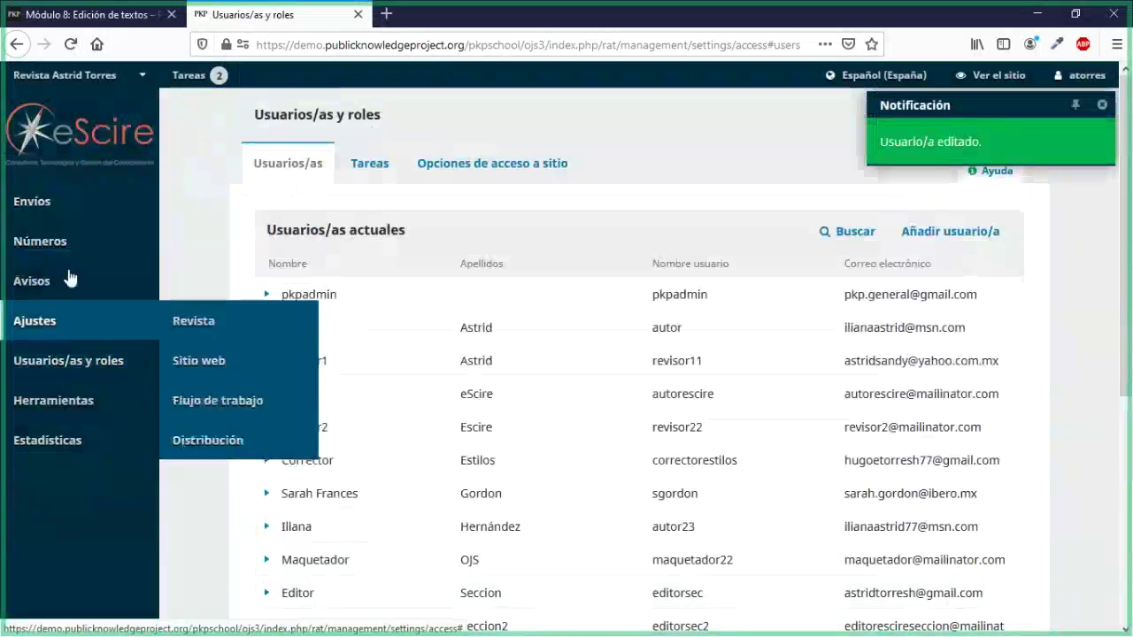
left_click(62, 204)
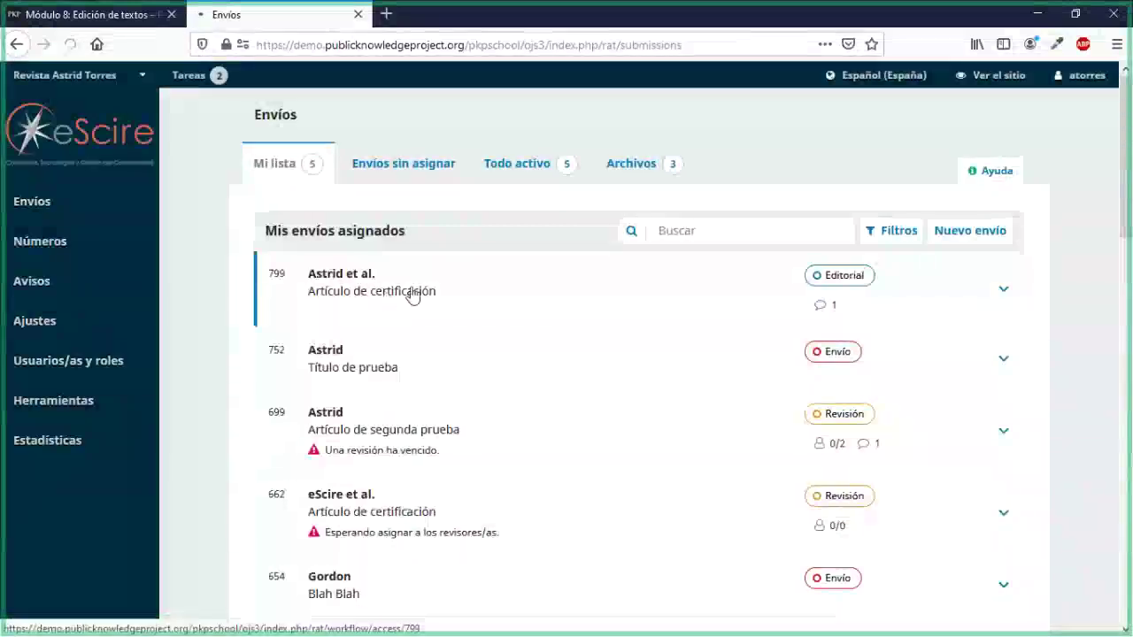
Step: Open submission 799 and scroll its Editorial tab to Discusiones de corrección
left_click(412, 296)
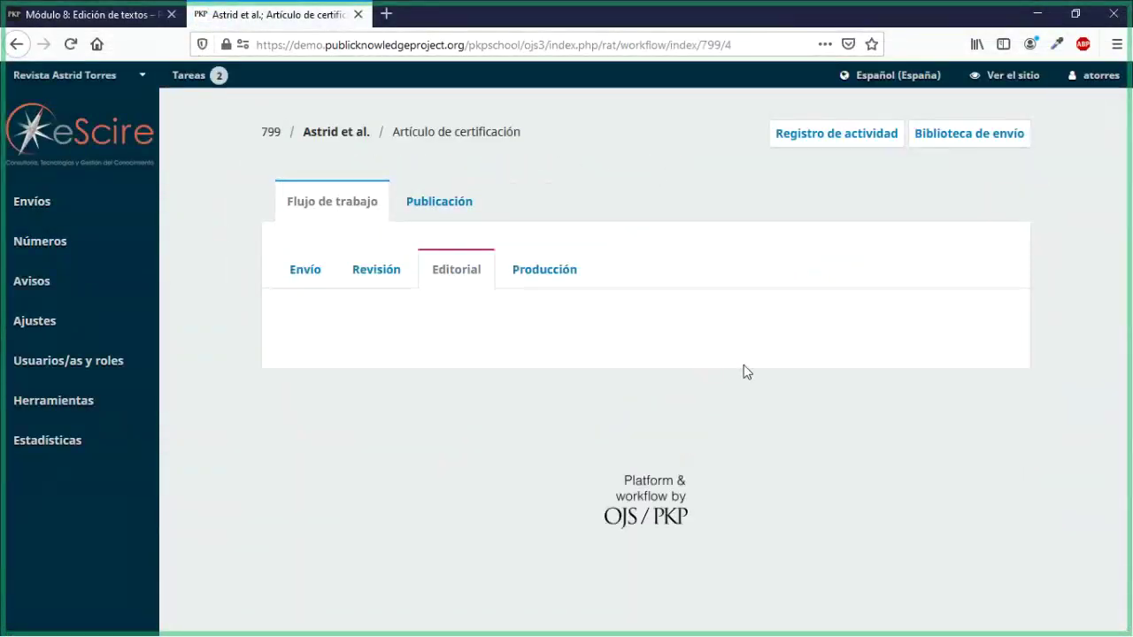
scroll(774, 364, "down", 5)
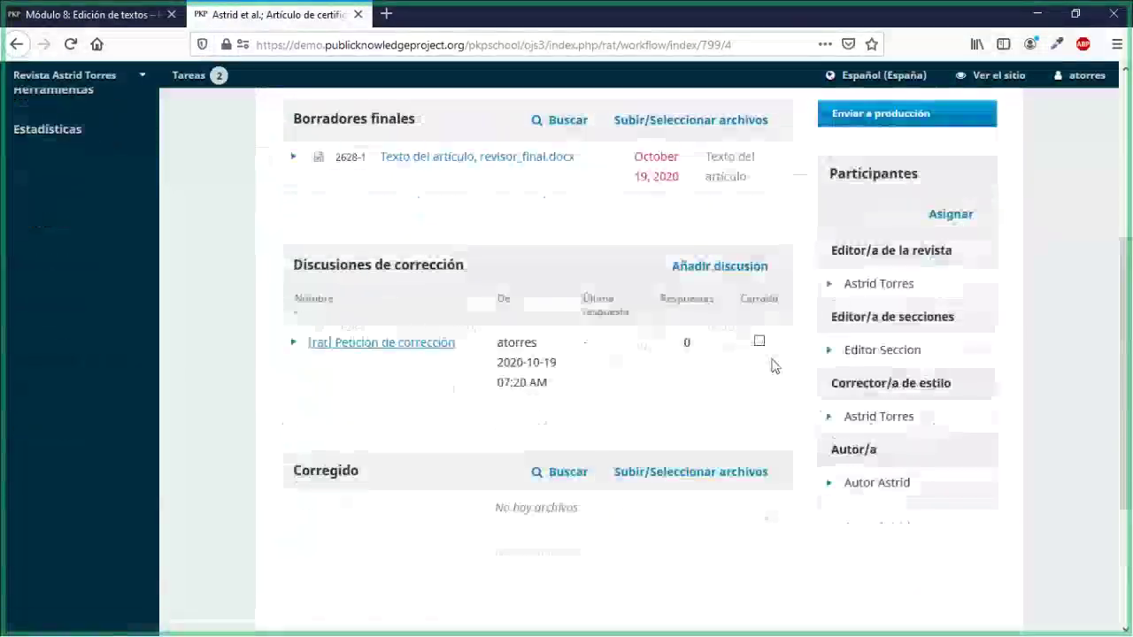
scroll(772, 366, "down", 2)
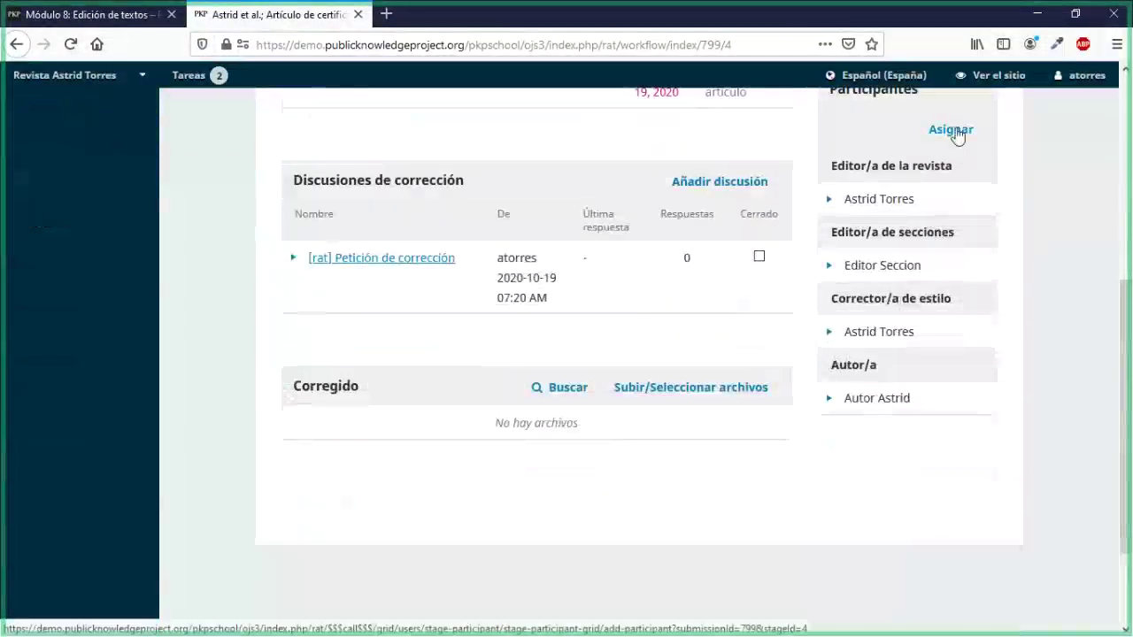
Step: Search Corrector/a de estilo users and select the copyeditor as a new participant
left_click(951, 131)
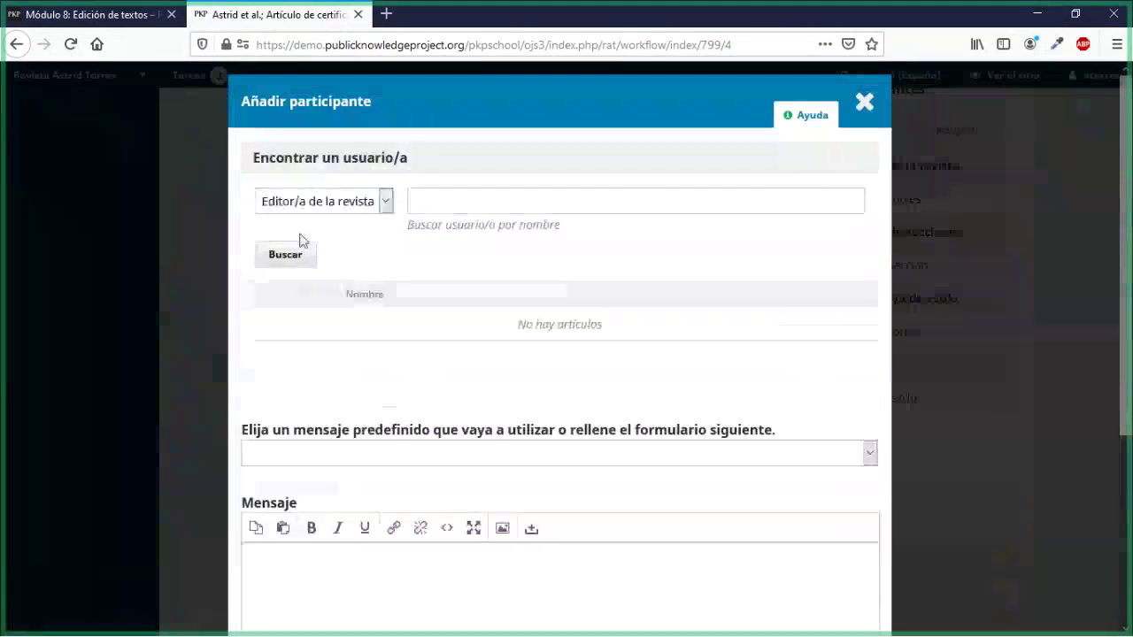
left_click(305, 205)
left_click(299, 318)
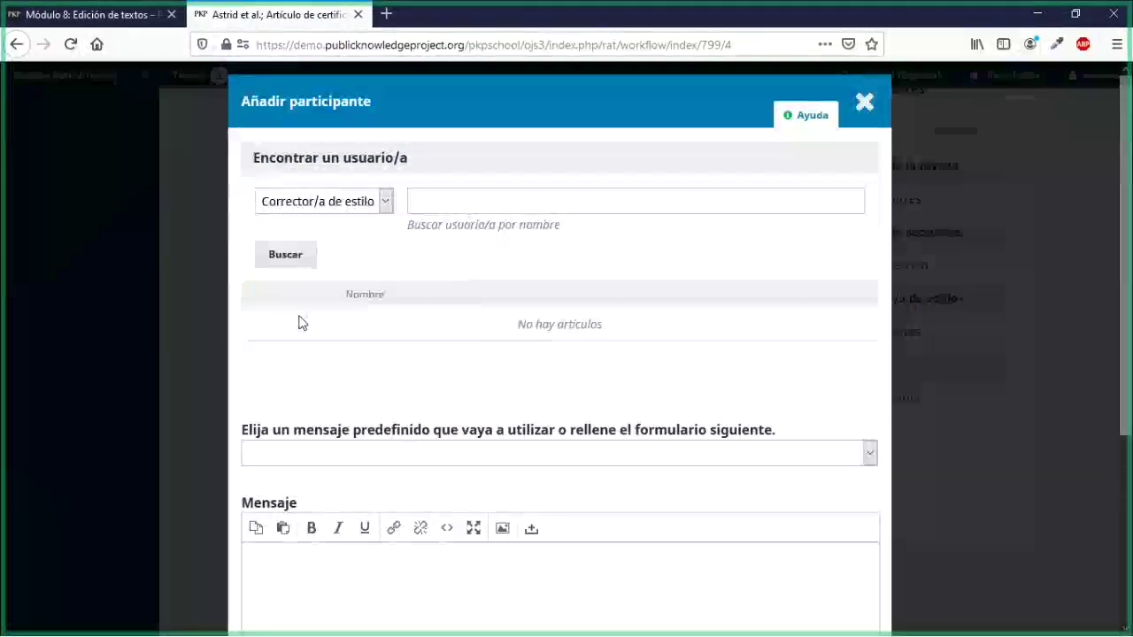
left_click(283, 257)
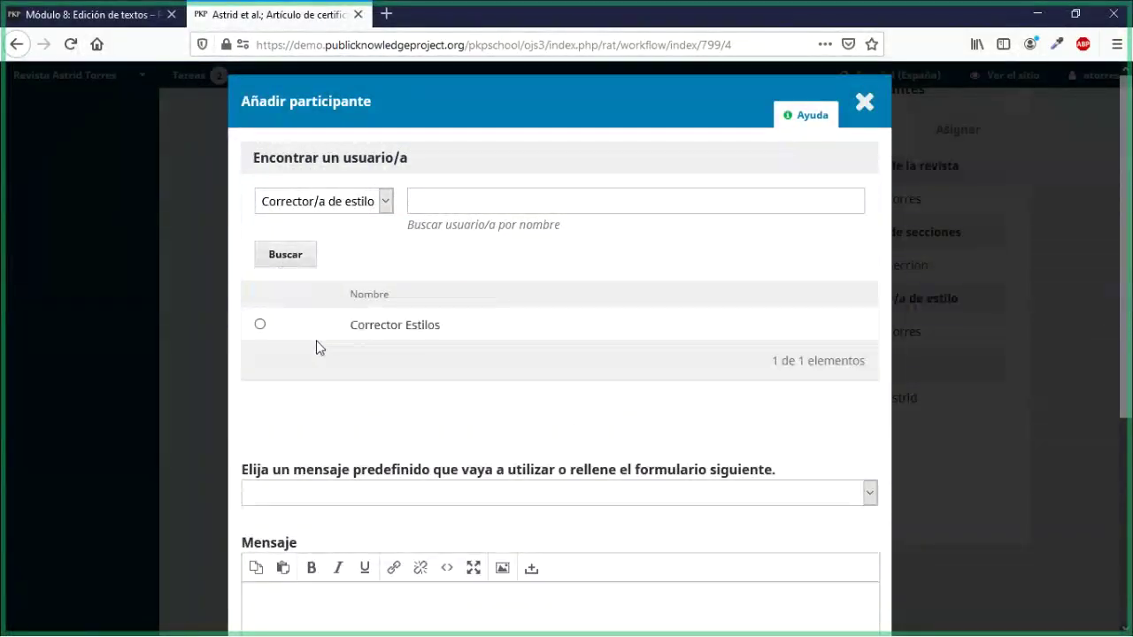
left_click(260, 326)
scroll(278, 357, "down", 4)
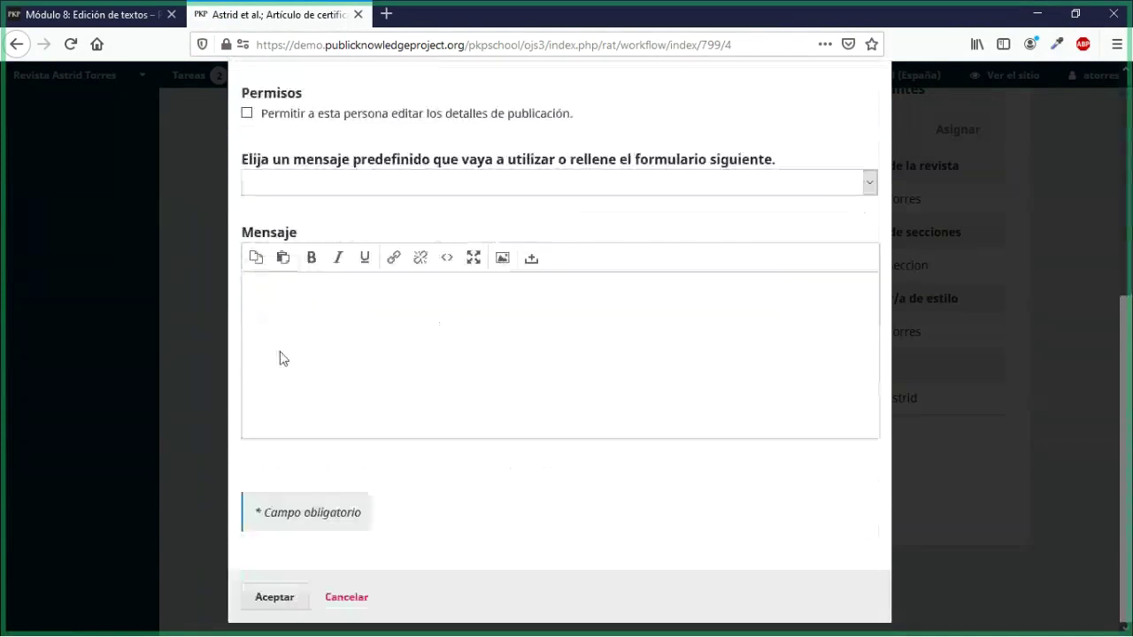
Step: Send the '[rat] Petición de corrección' request, confirm, and expand the new copyeditor's options
left_click(279, 186)
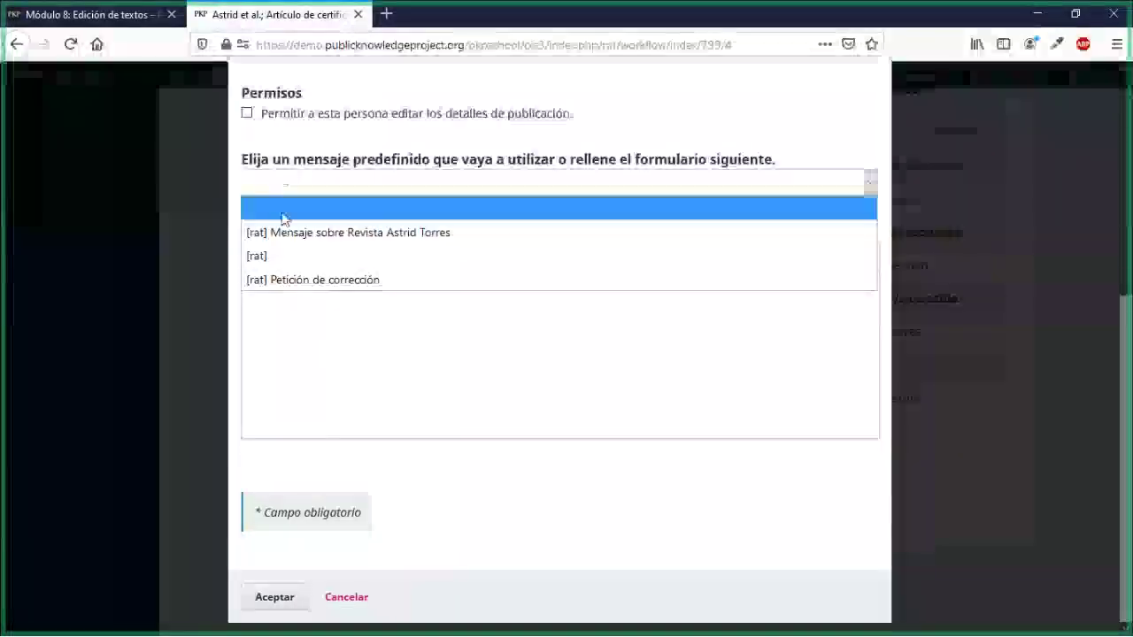
left_click(290, 278)
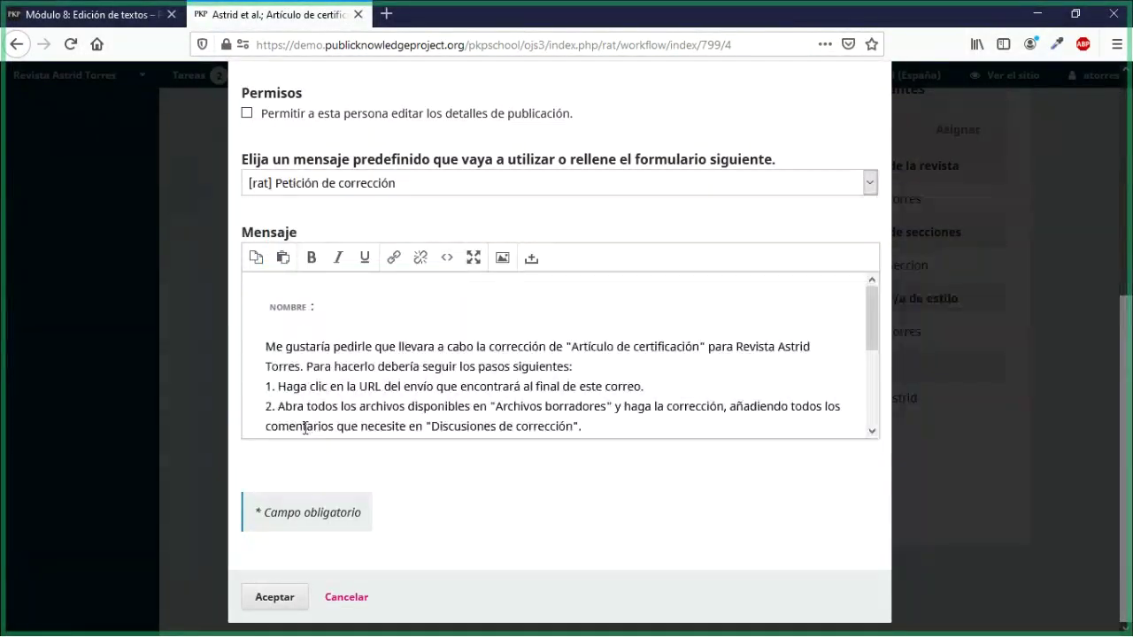
scroll(362, 416, "down", 3)
left_click(270, 597)
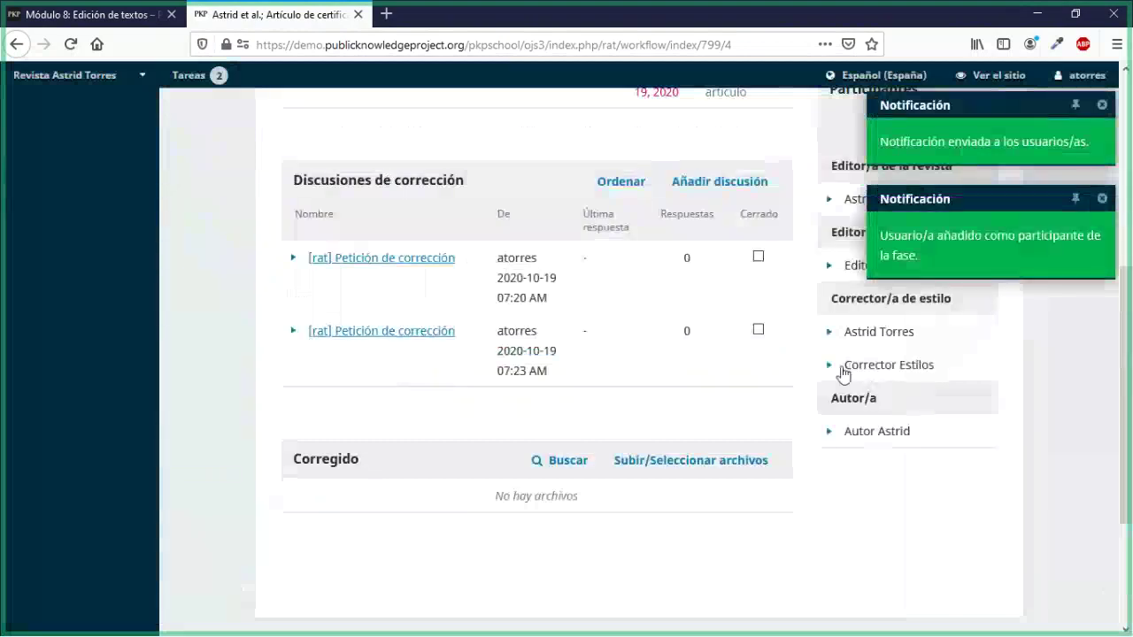
left_click(831, 367)
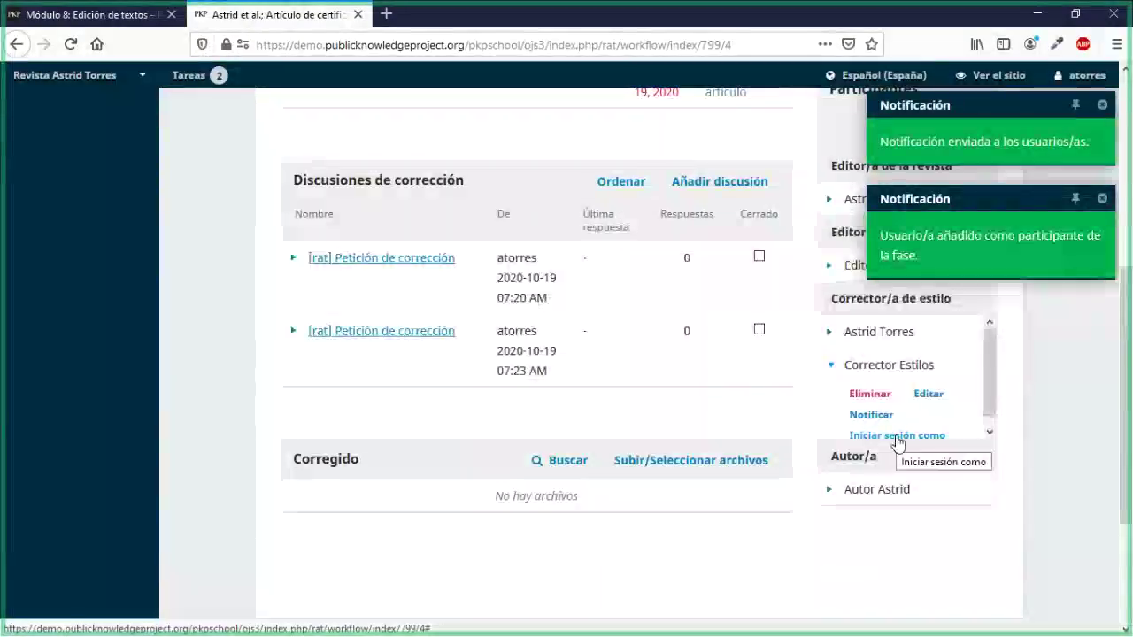
Step: Log in as the copyeditor with Iniciar sesión como and confirm
left_click(897, 438)
left_click(439, 245)
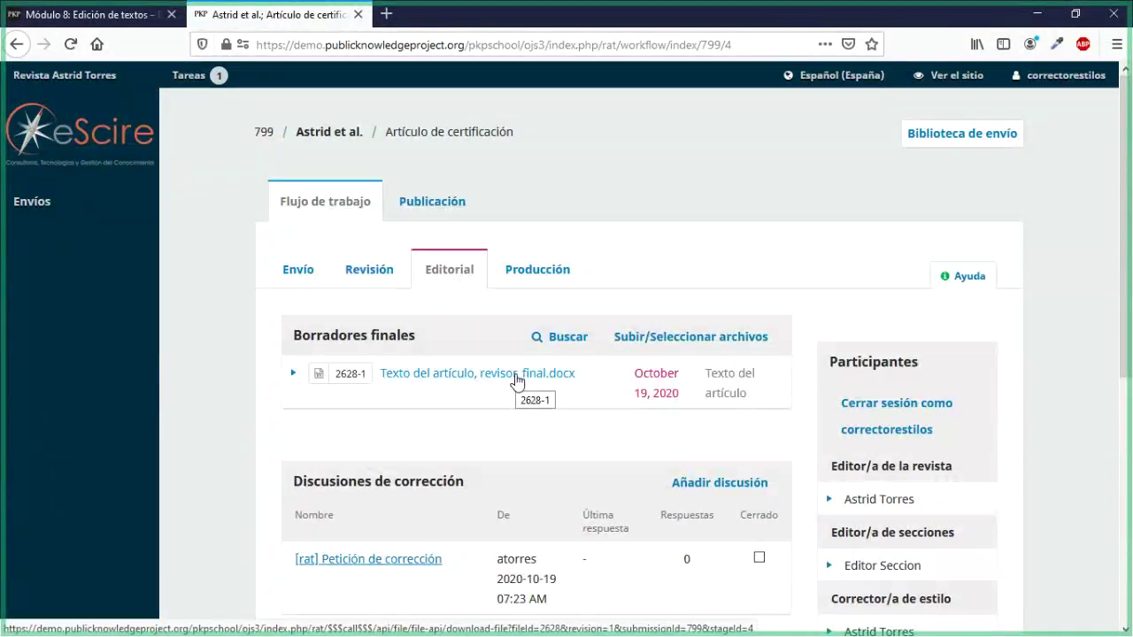
scroll(516, 371, "down", 2)
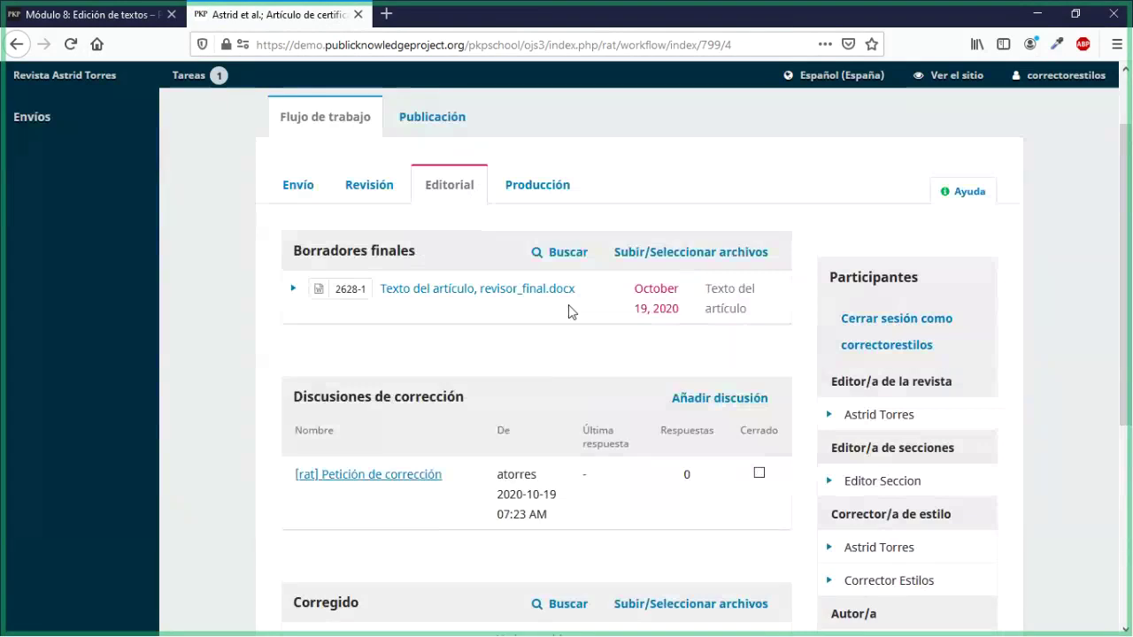
scroll(531, 284, "down", 2)
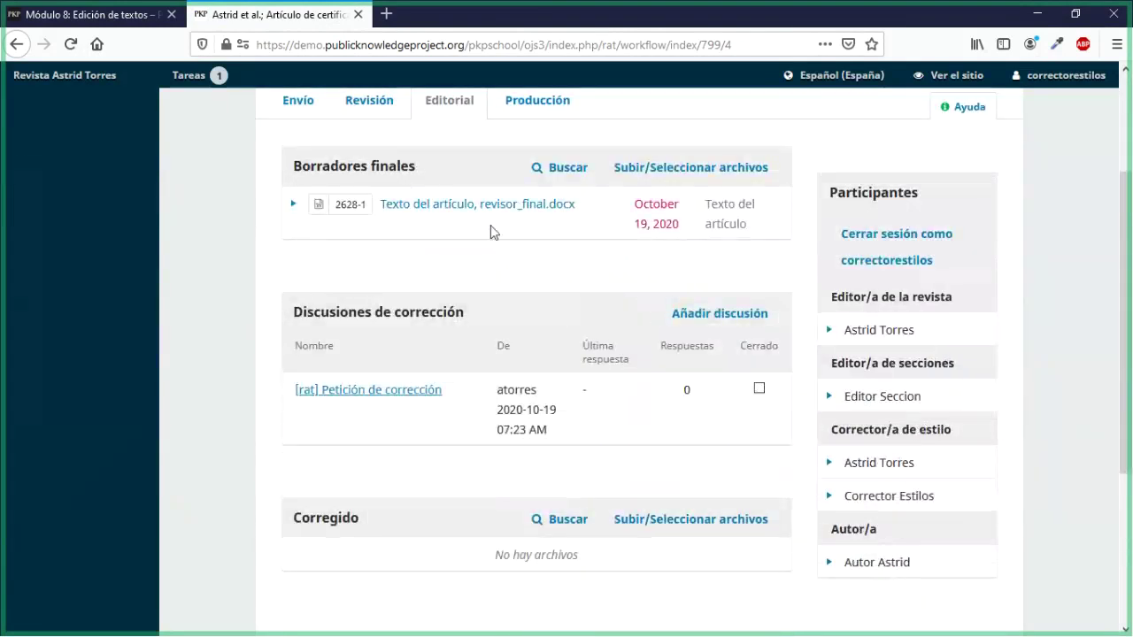
left_click(483, 204)
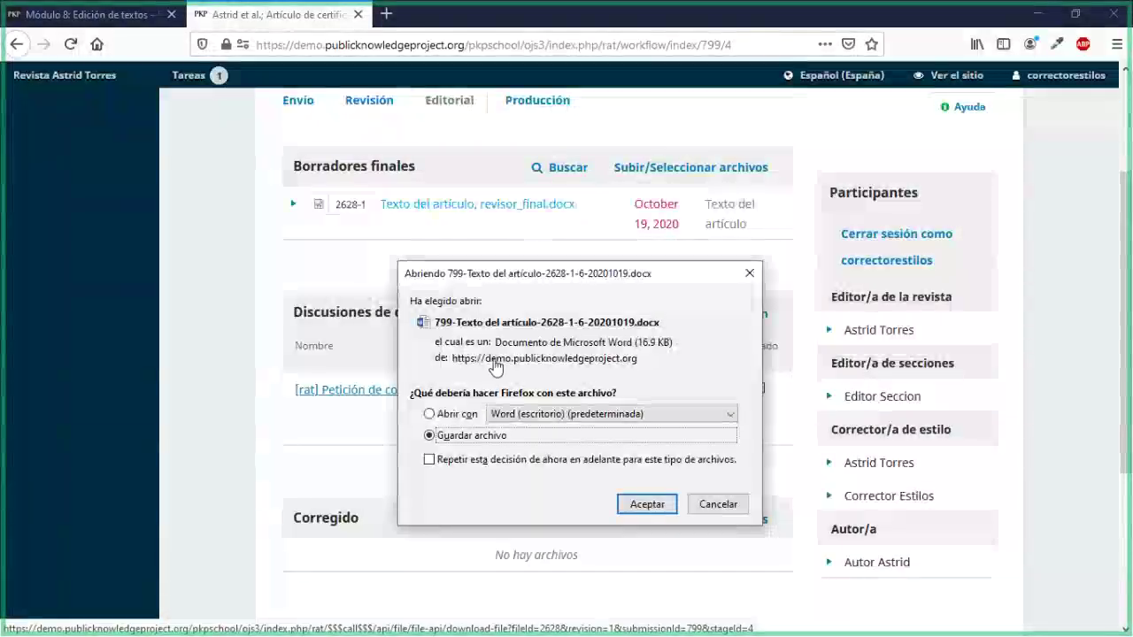
left_click(706, 506)
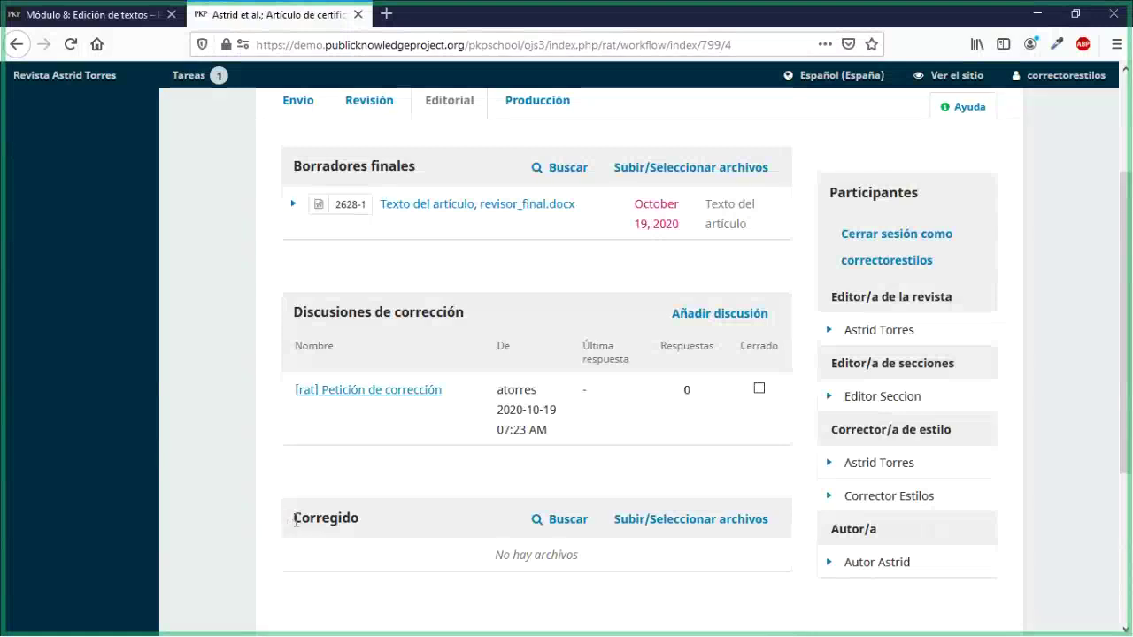
left_click_drag(293, 522, 355, 522)
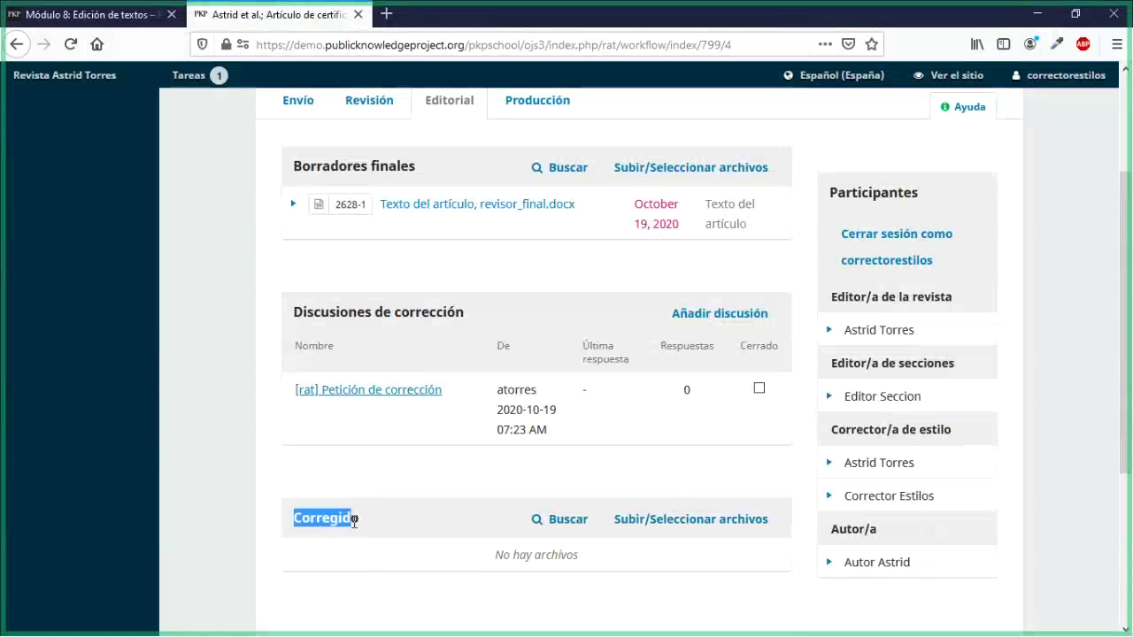
left_click(398, 479)
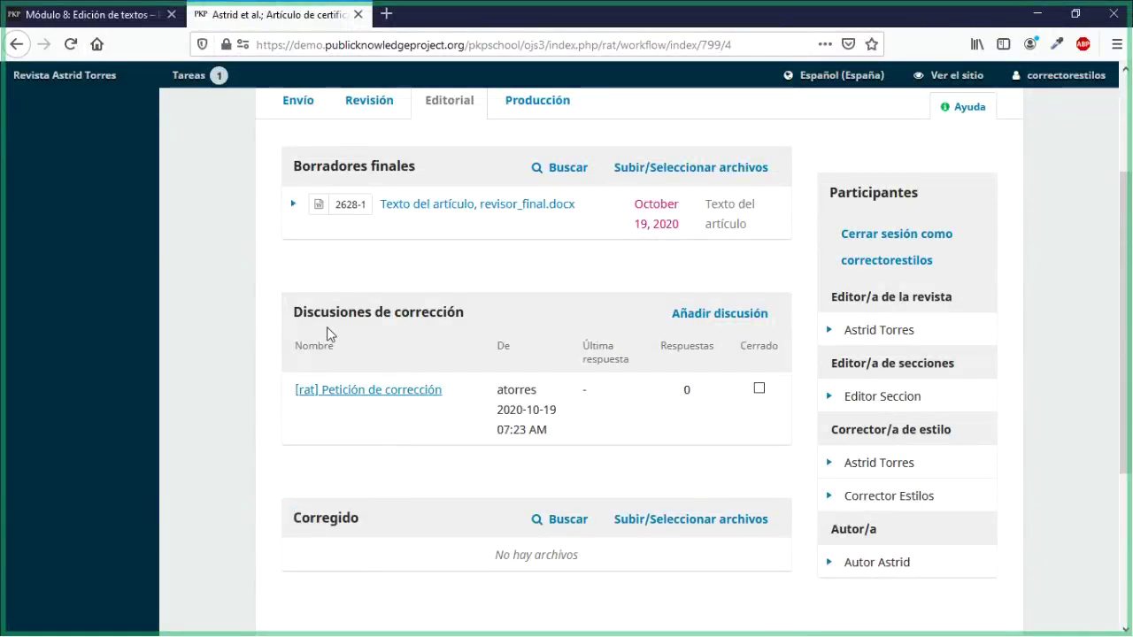
left_click_drag(293, 314, 463, 320)
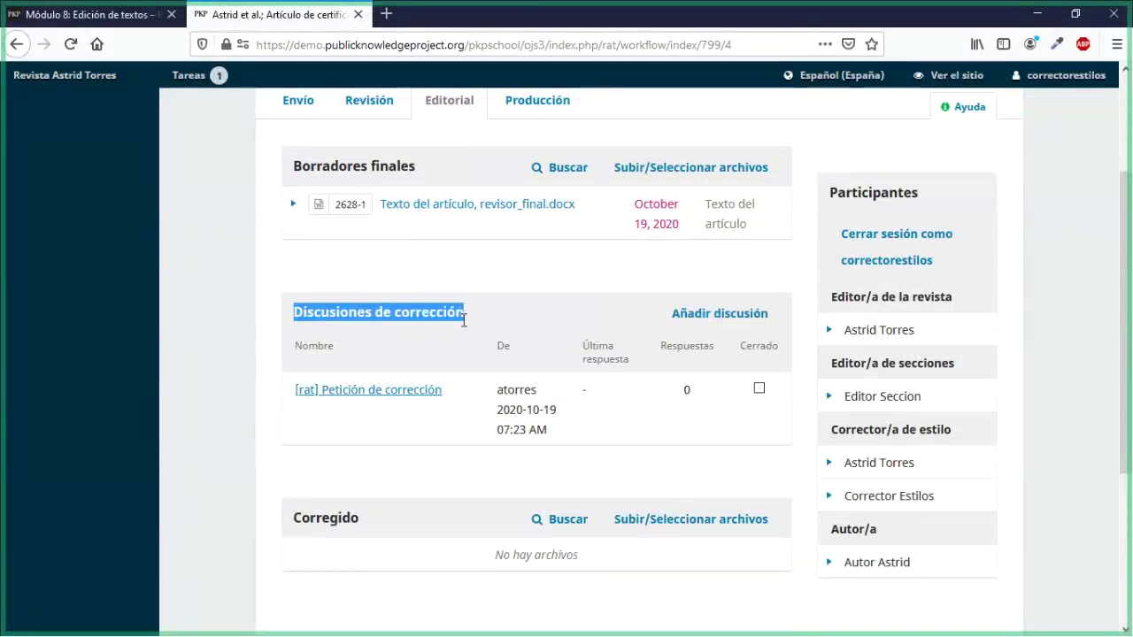
left_click(440, 478)
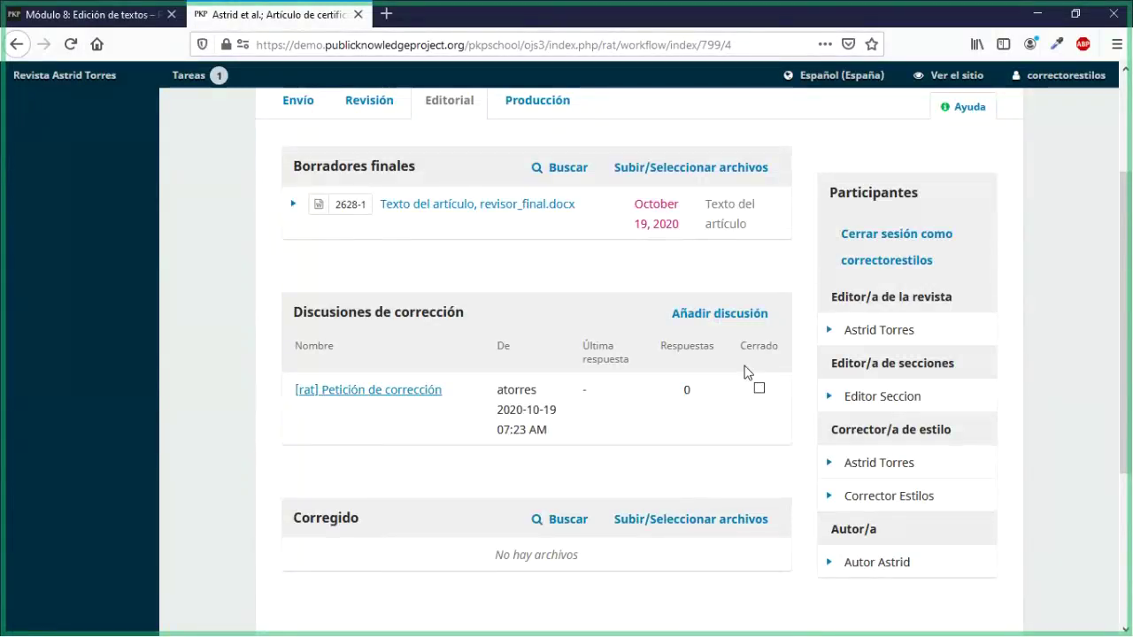
Step: Start a new copyediting discussion with the author as participant
left_click(716, 318)
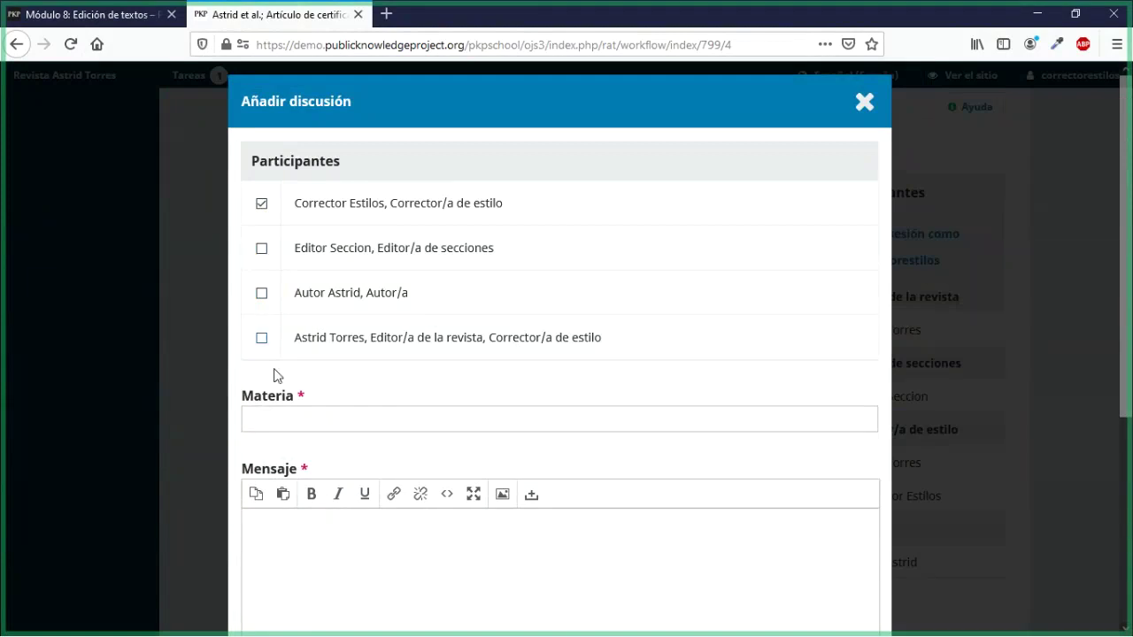
left_click(262, 294)
scroll(372, 382, "down", 2)
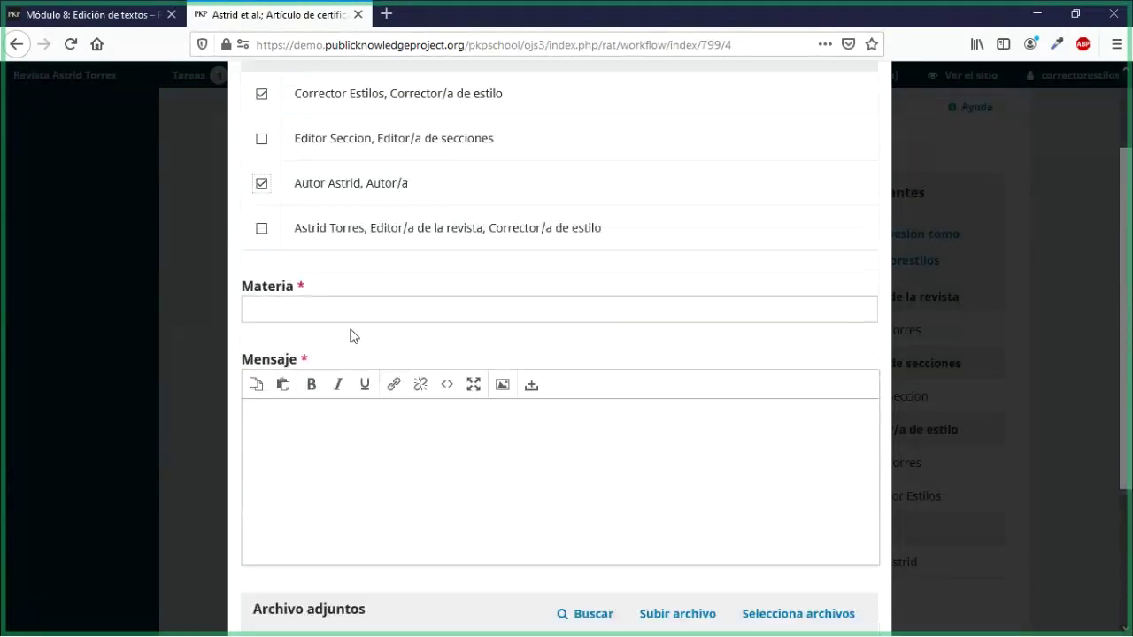
Step: Enter subject 'Cambio de textos' and message 'Favor de indicar cual es el título principal'
left_click(345, 312)
type("Cambio de")
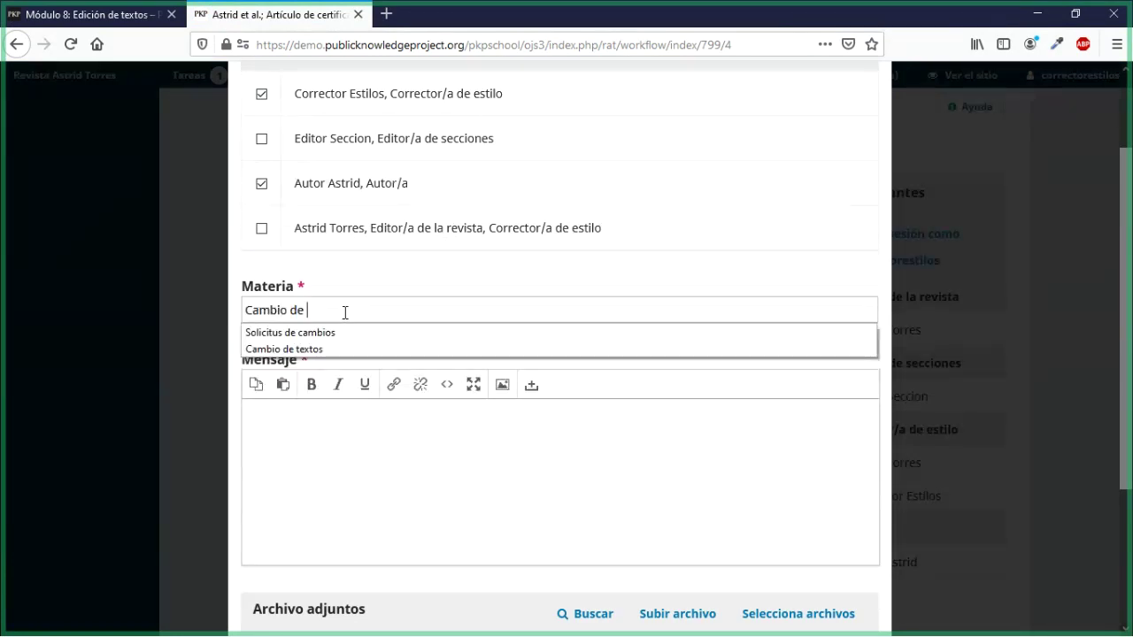
left_click(315, 349)
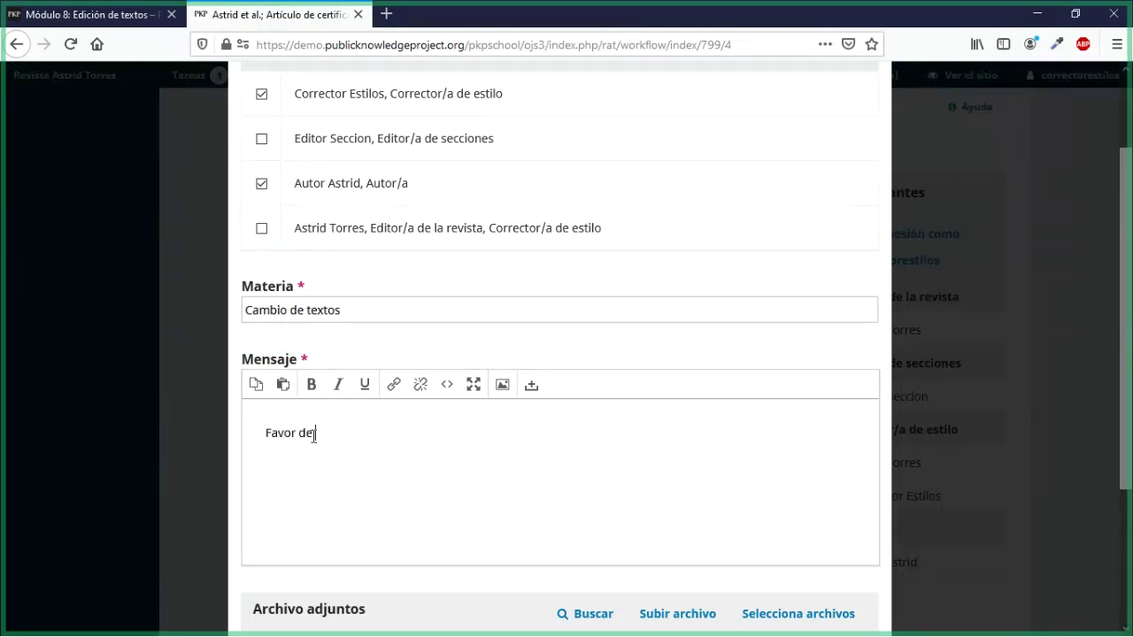
type("indicar cul es el título principal")
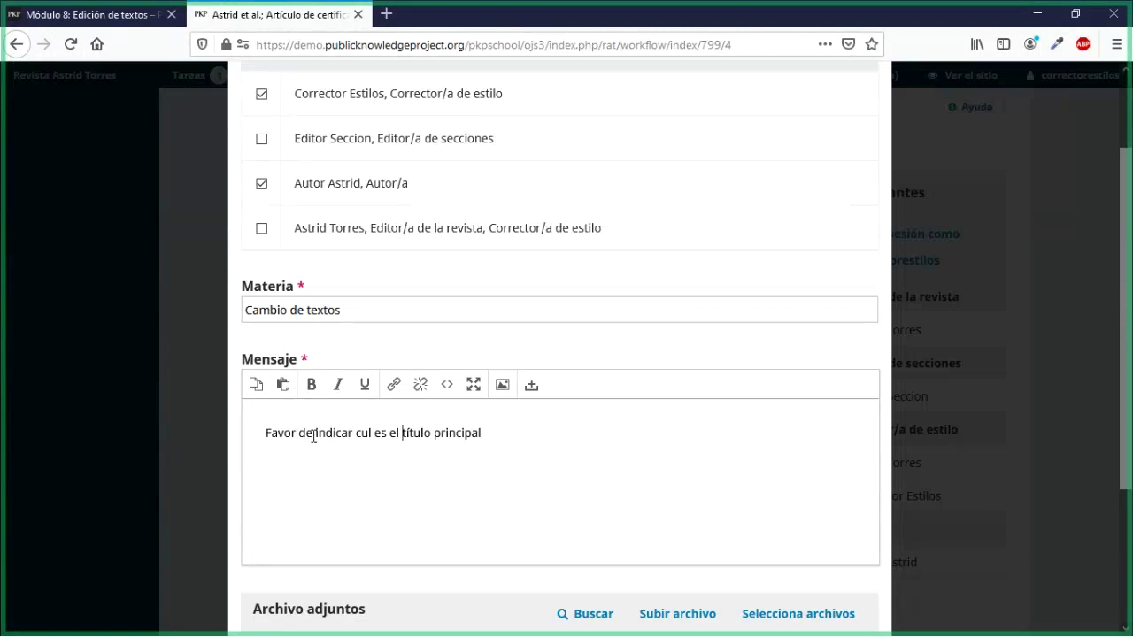
type("a")
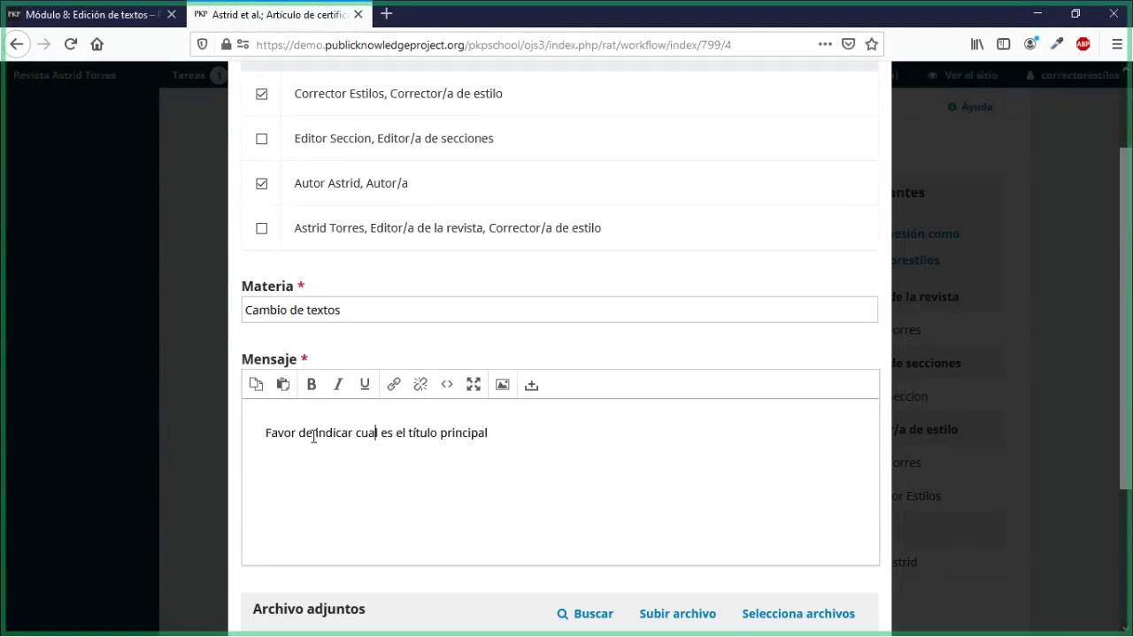
scroll(331, 463, "down", 2)
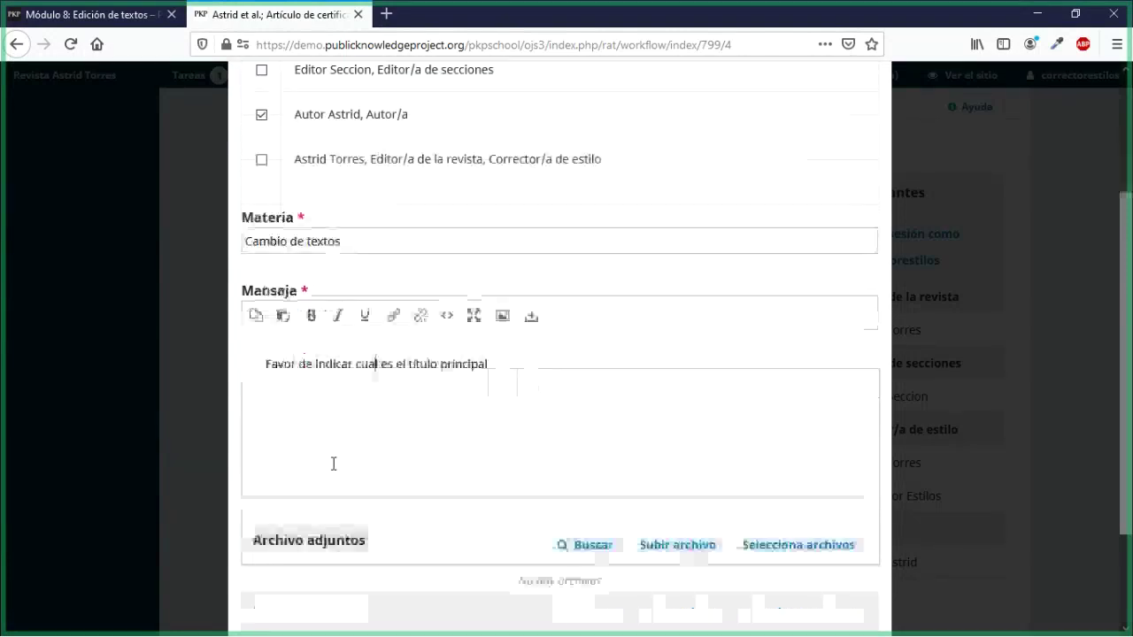
scroll(442, 505, "down", 2)
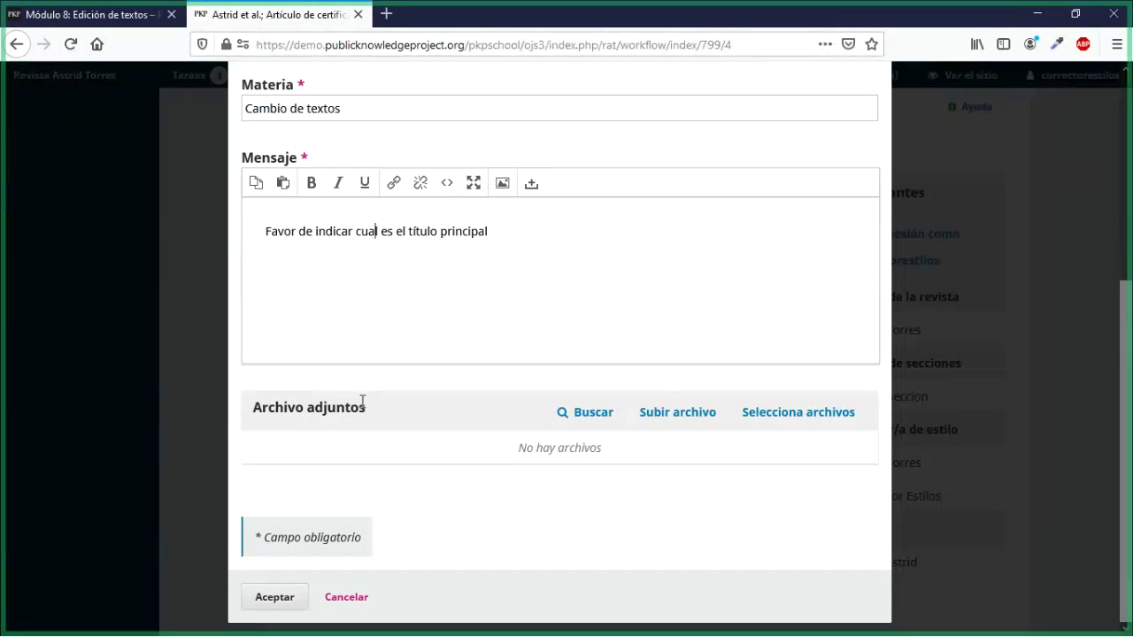
Step: Upload corrector_orginal.docx to the discussion as Texto del artículo
left_click(686, 423)
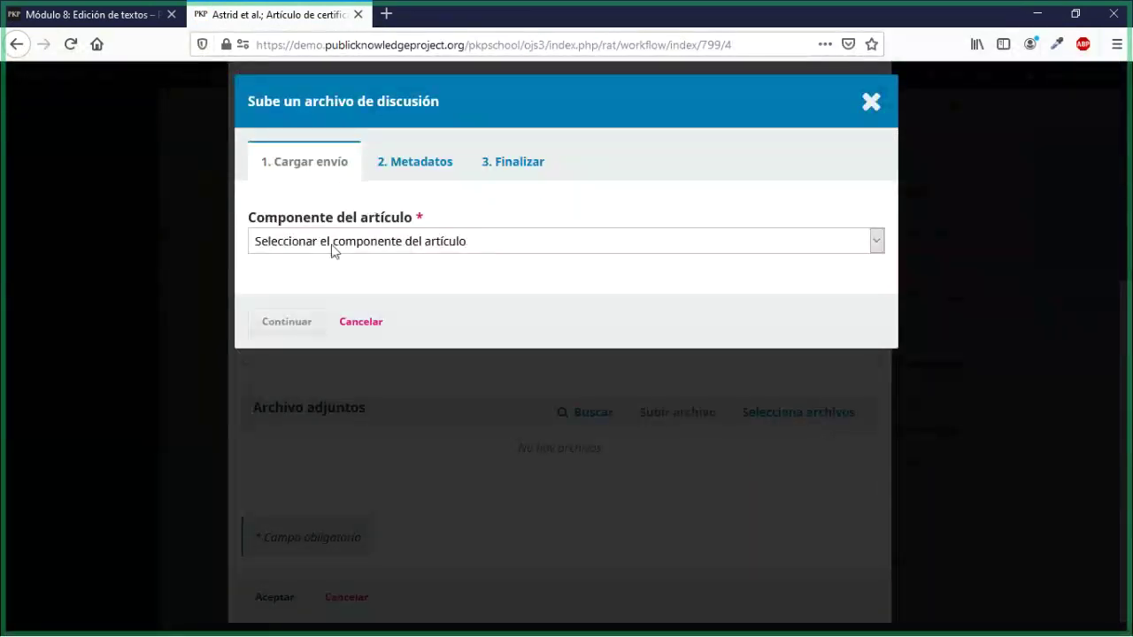
left_click(329, 241)
left_click(301, 263)
left_click(301, 295)
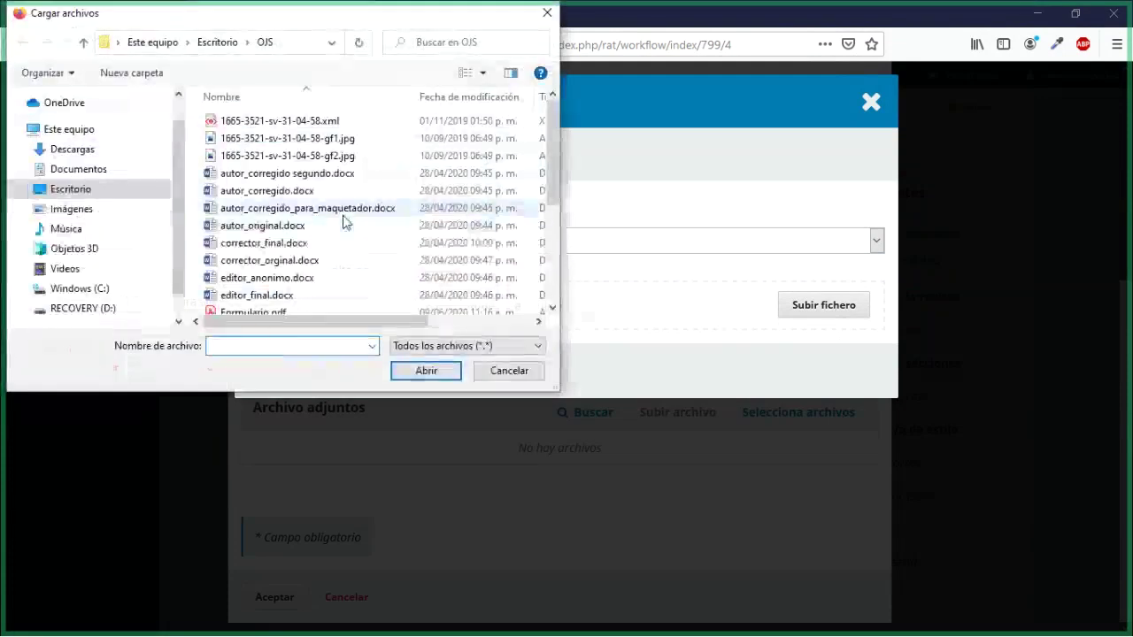
scroll(343, 221, "down", 3)
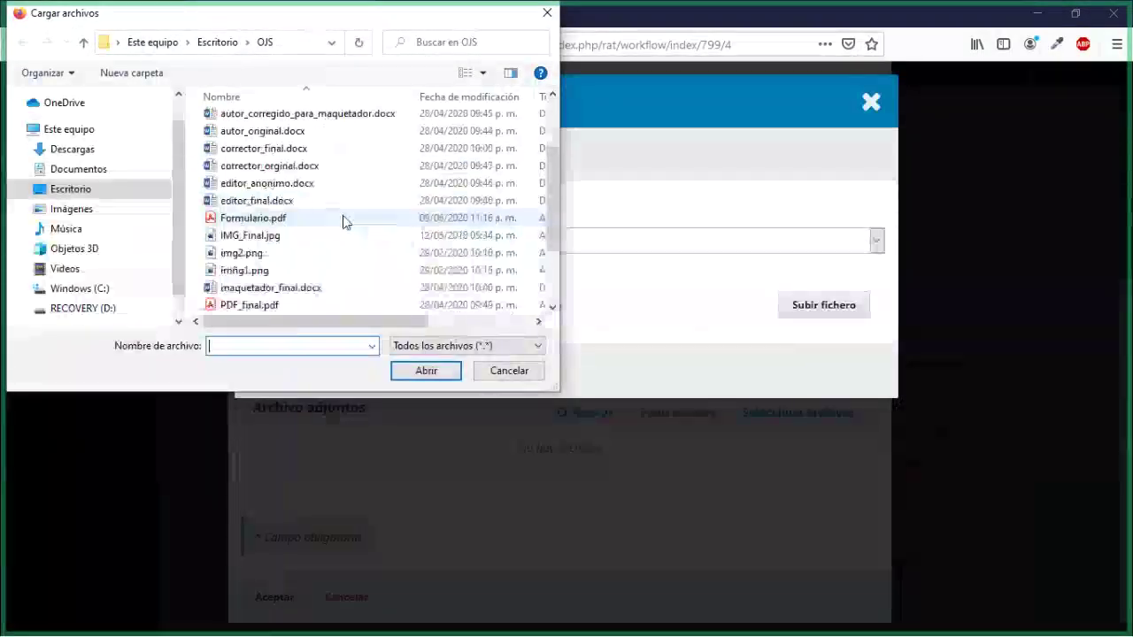
scroll(343, 221, "up", 3)
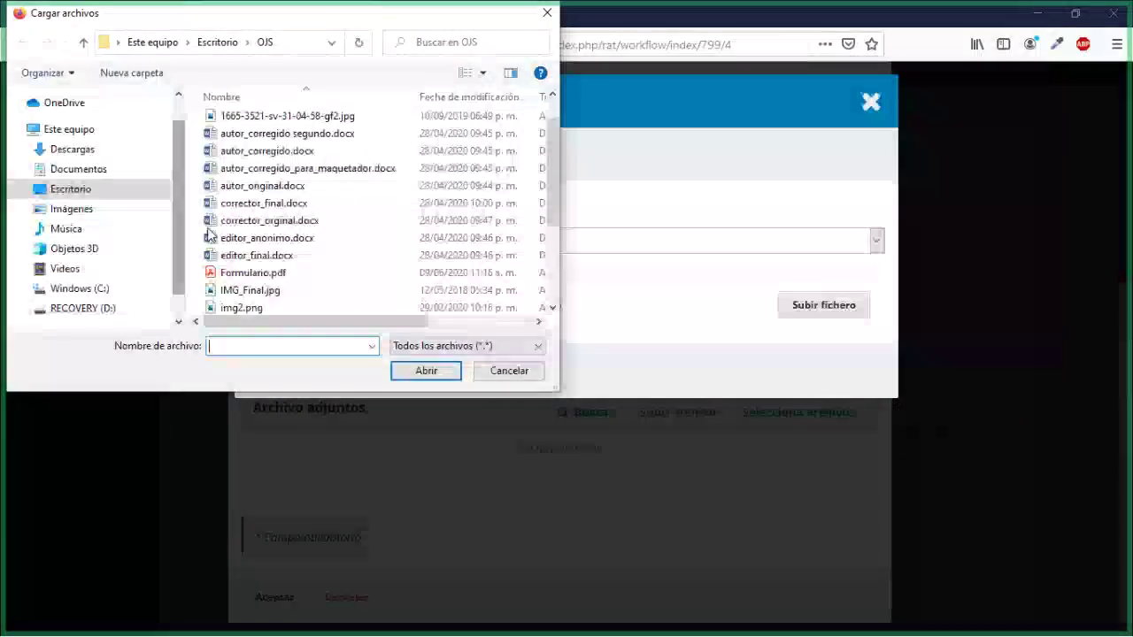
left_click(266, 220)
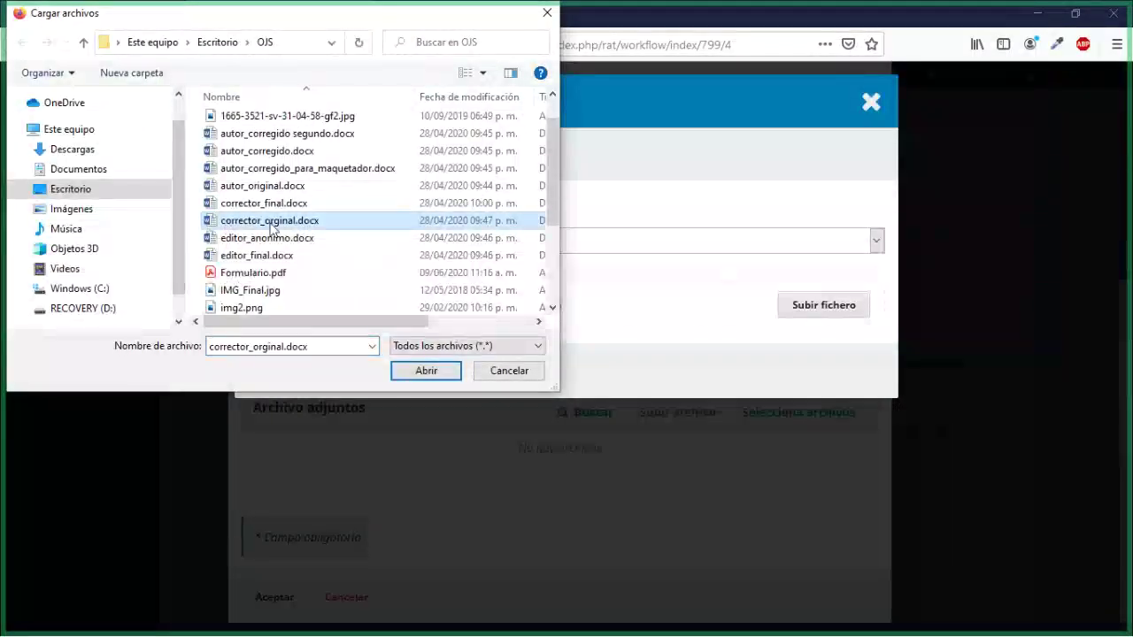
left_click(423, 372)
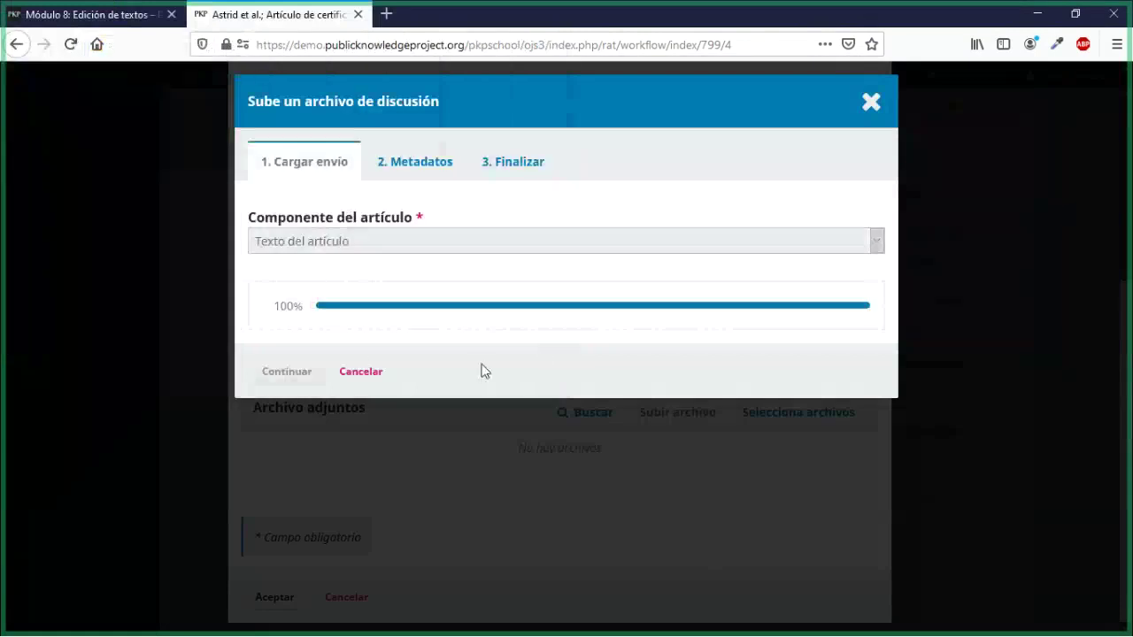
left_click(287, 372)
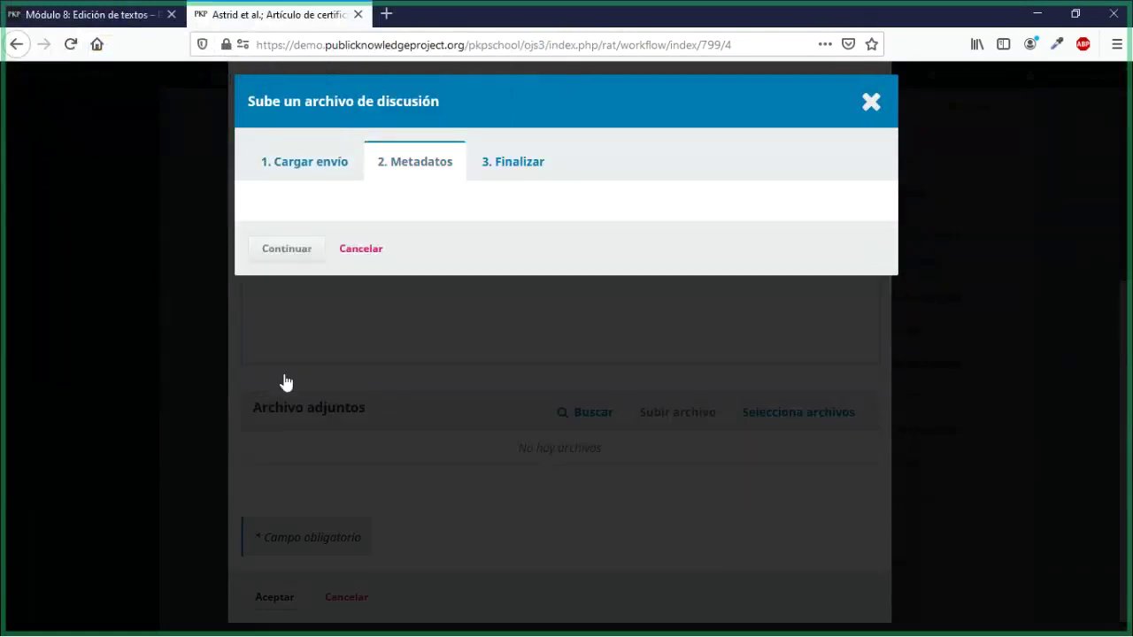
left_click(299, 311)
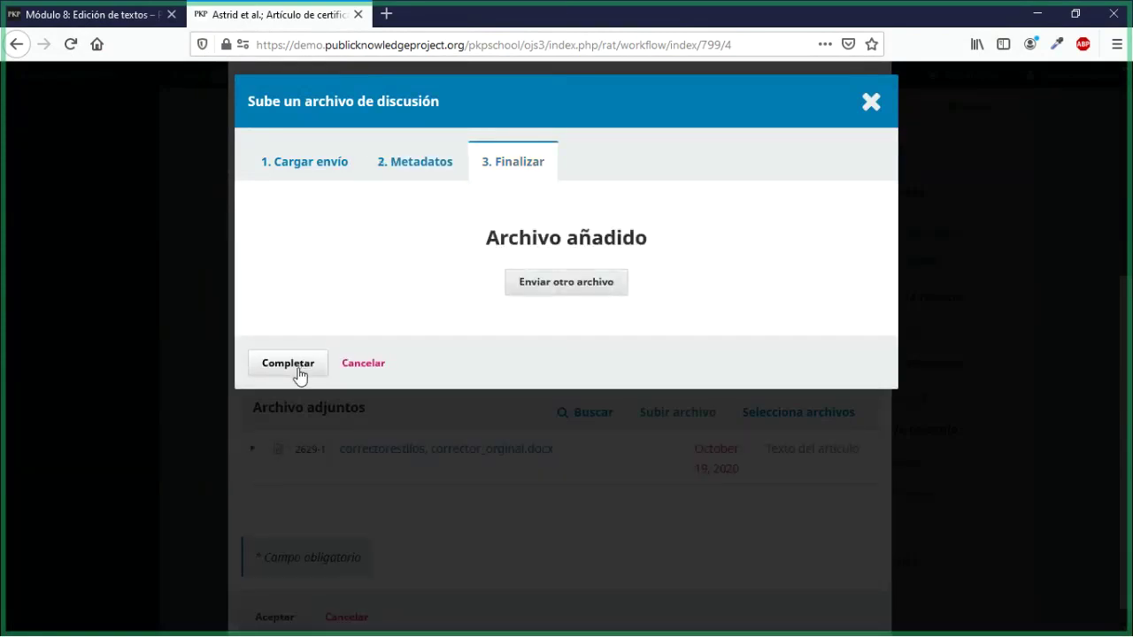
left_click(298, 363)
scroll(291, 470, "down", 1)
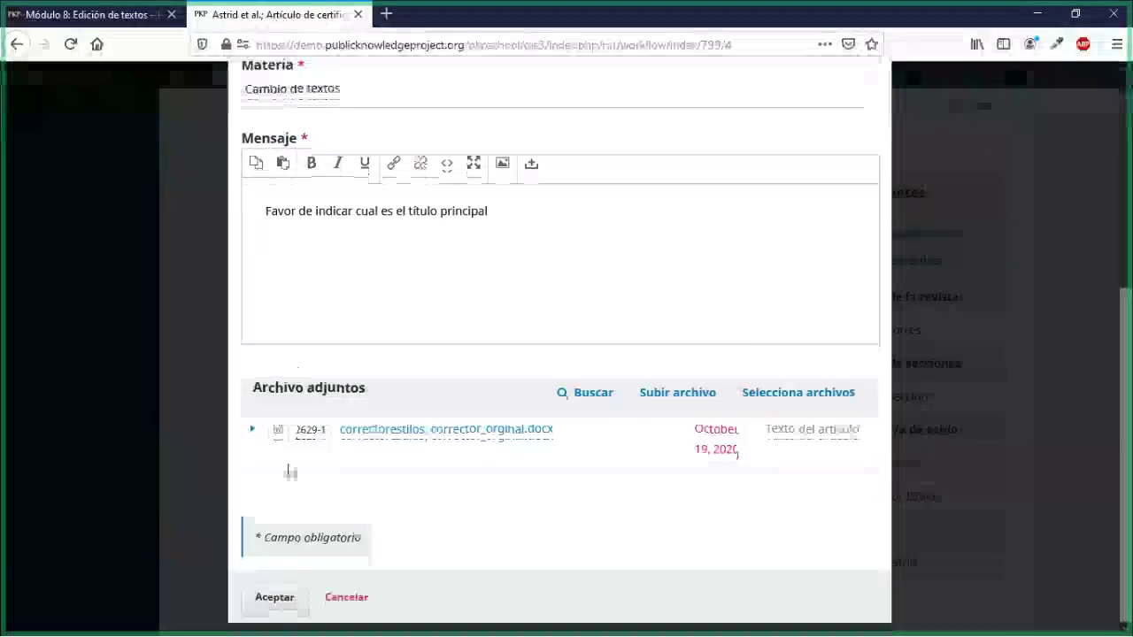
Step: Post the Cambio de textos discussion and log out of the copyeditor account
left_click(272, 595)
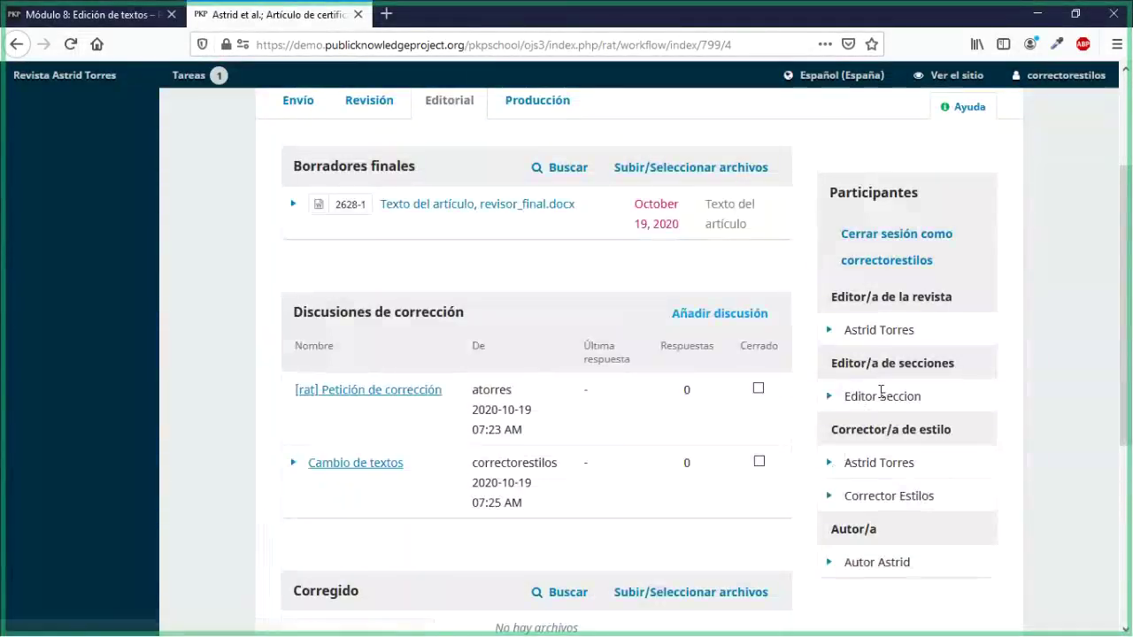
scroll(880, 393, "up", 3)
mouse_move(1030, 152)
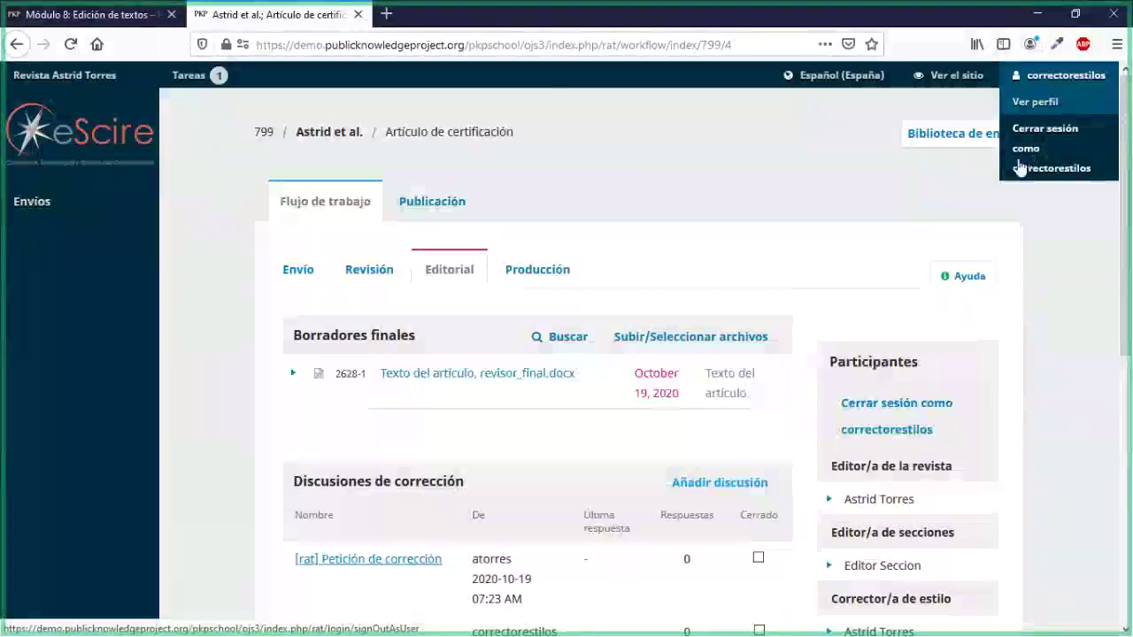
left_click(1020, 167)
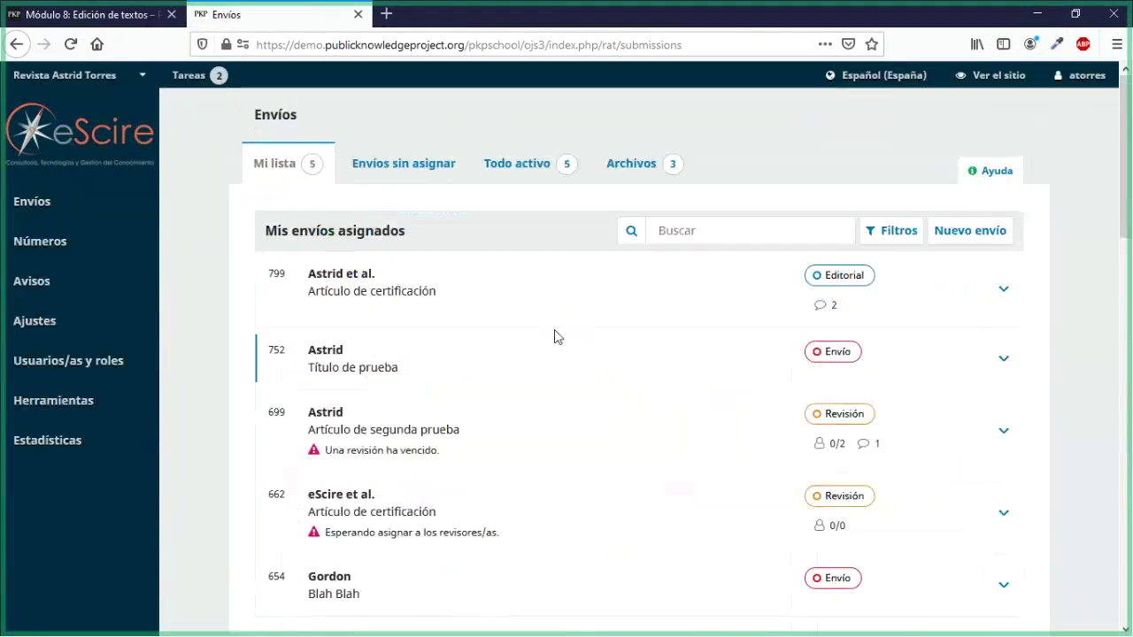
Step: Open submission 799 and choose Iniciar sesión como for the author participant
left_click(341, 304)
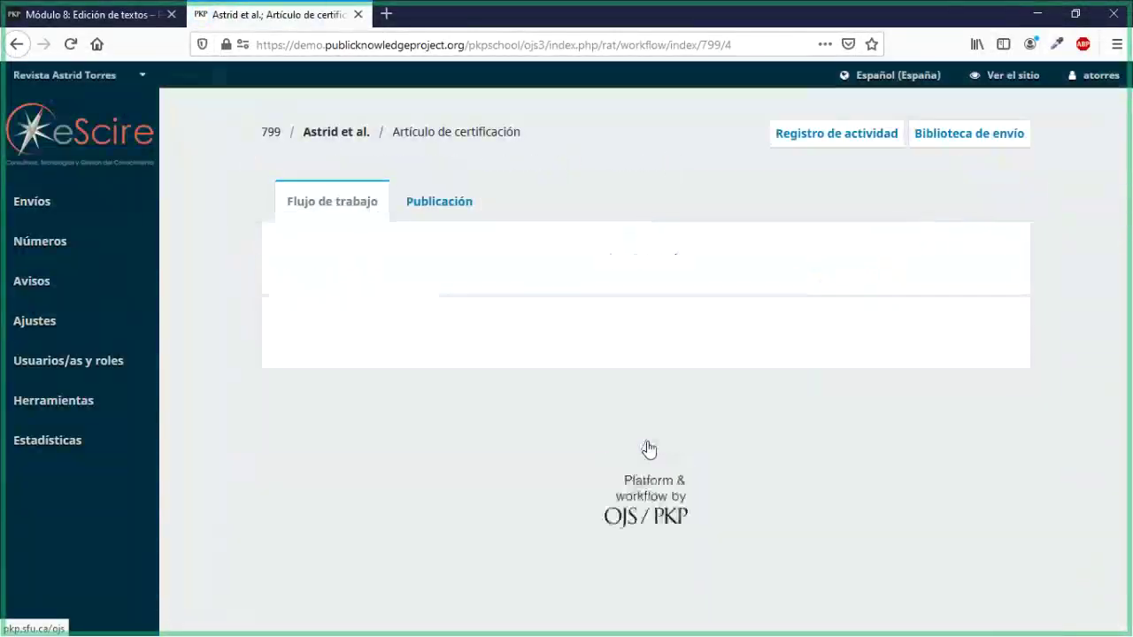
scroll(655, 447, "down", 3)
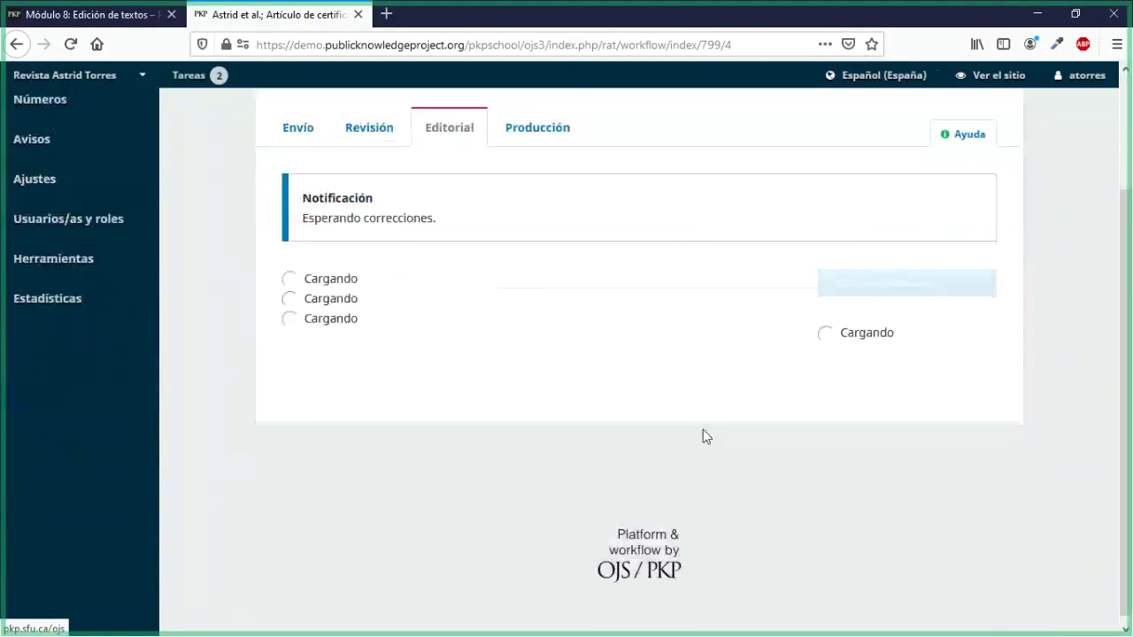
scroll(714, 434, "down", 5)
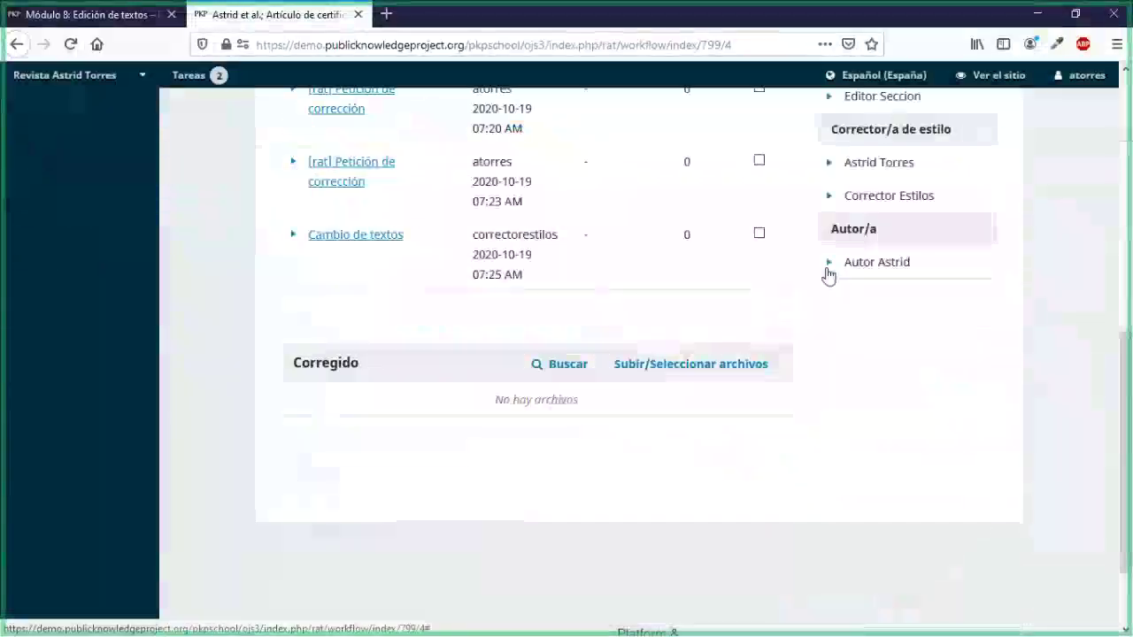
left_click(828, 267)
left_click(861, 314)
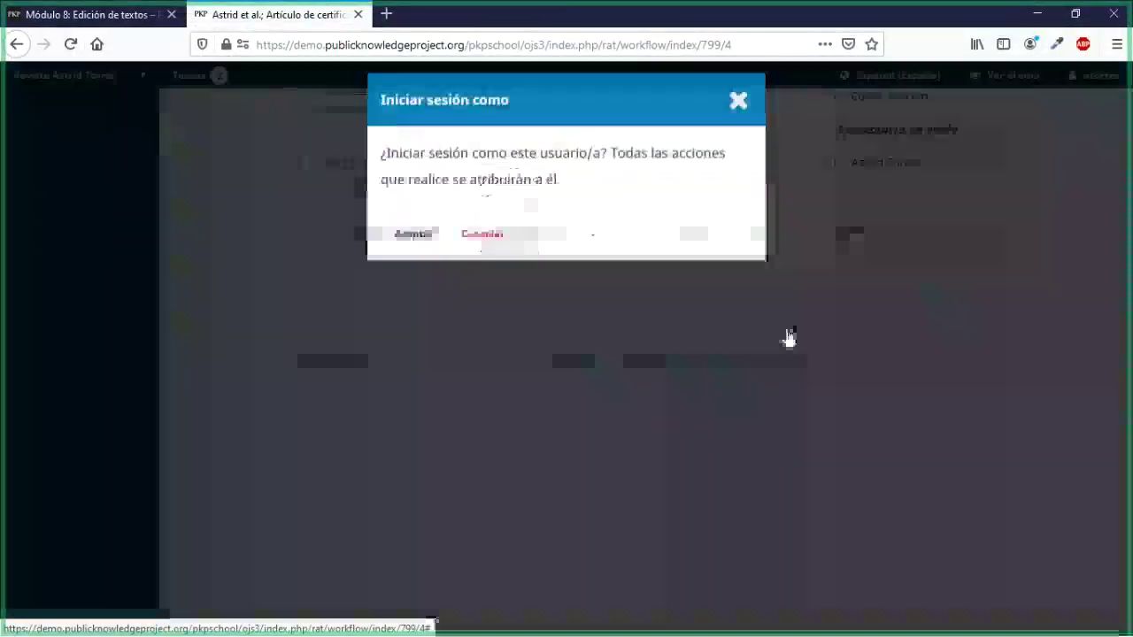
Step: Confirm logging in as the author and open the Cambio de textos discussion
left_click(424, 243)
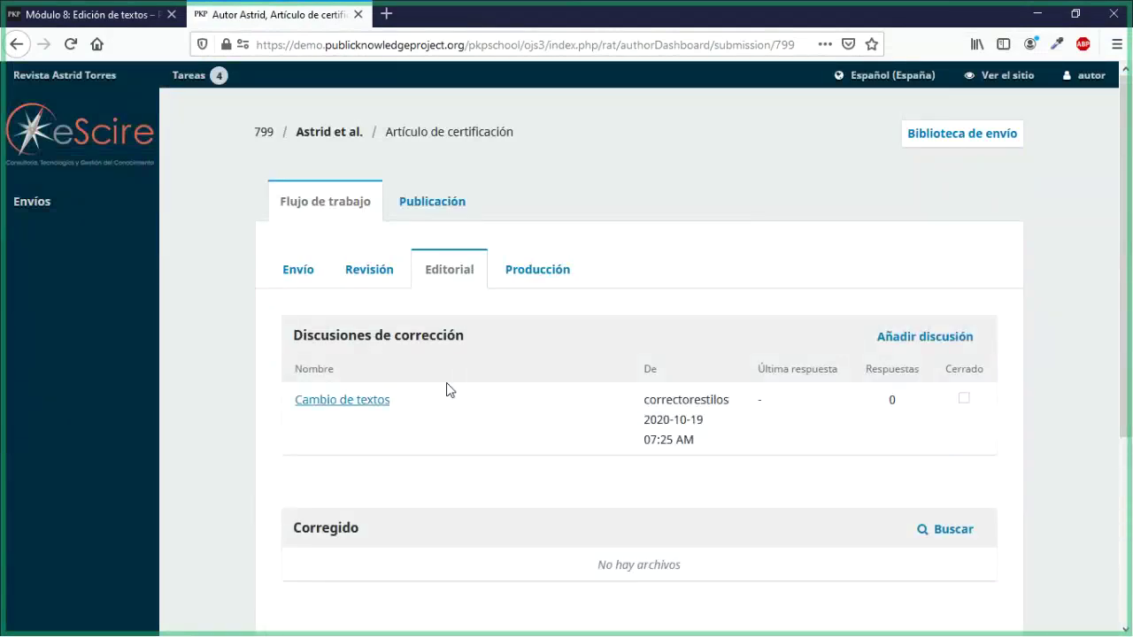
scroll(447, 390, "down", 2)
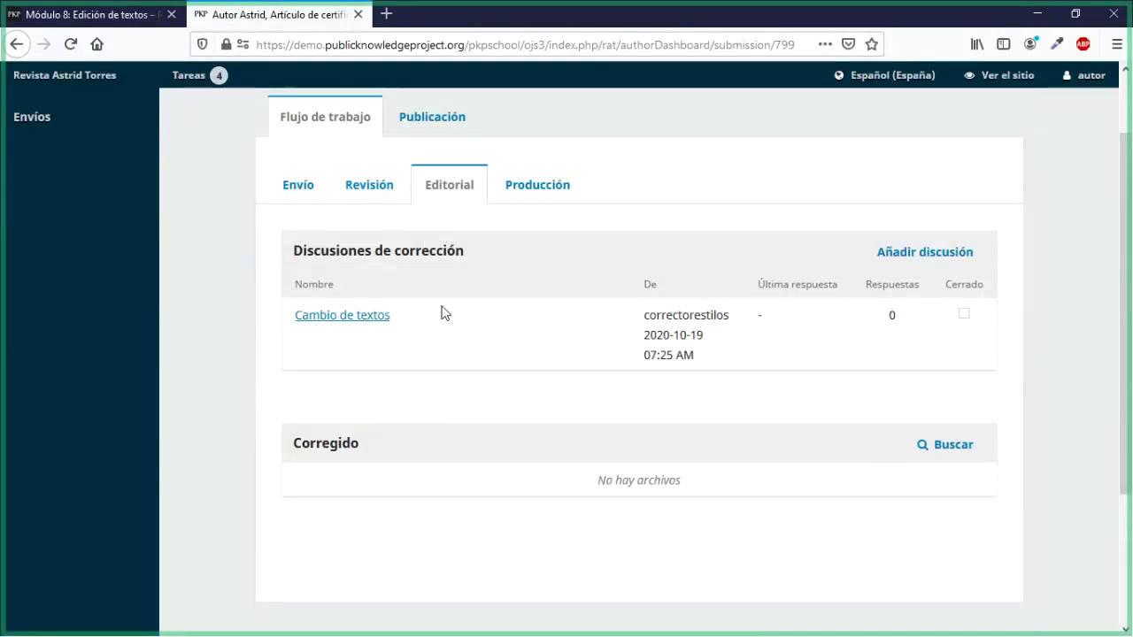
left_click_drag(307, 251, 382, 251)
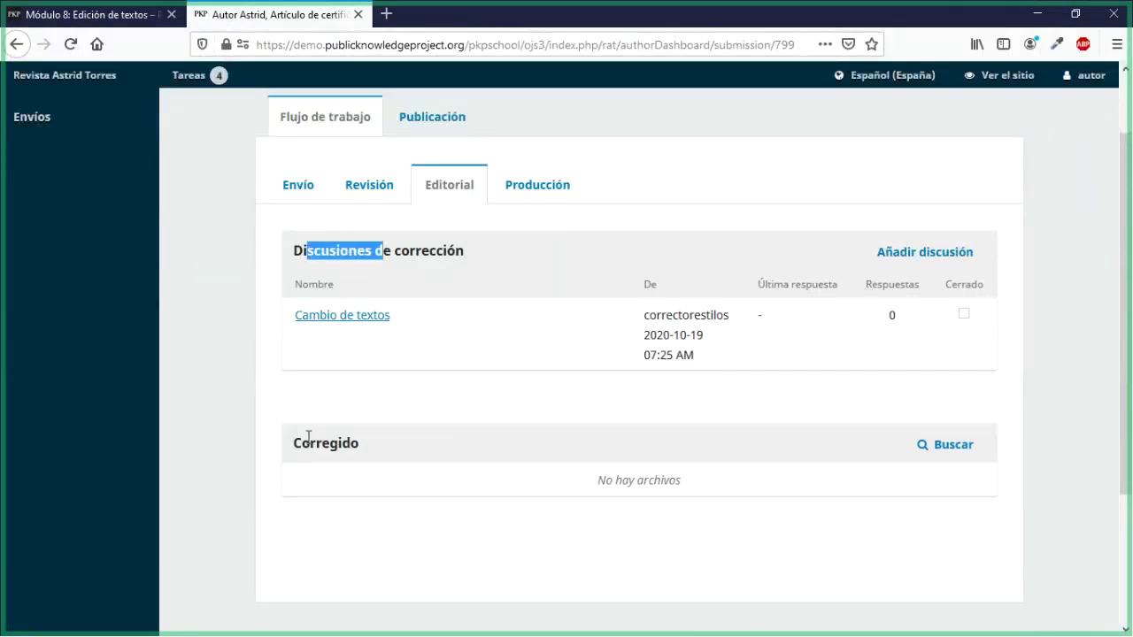
left_click_drag(294, 439, 361, 456)
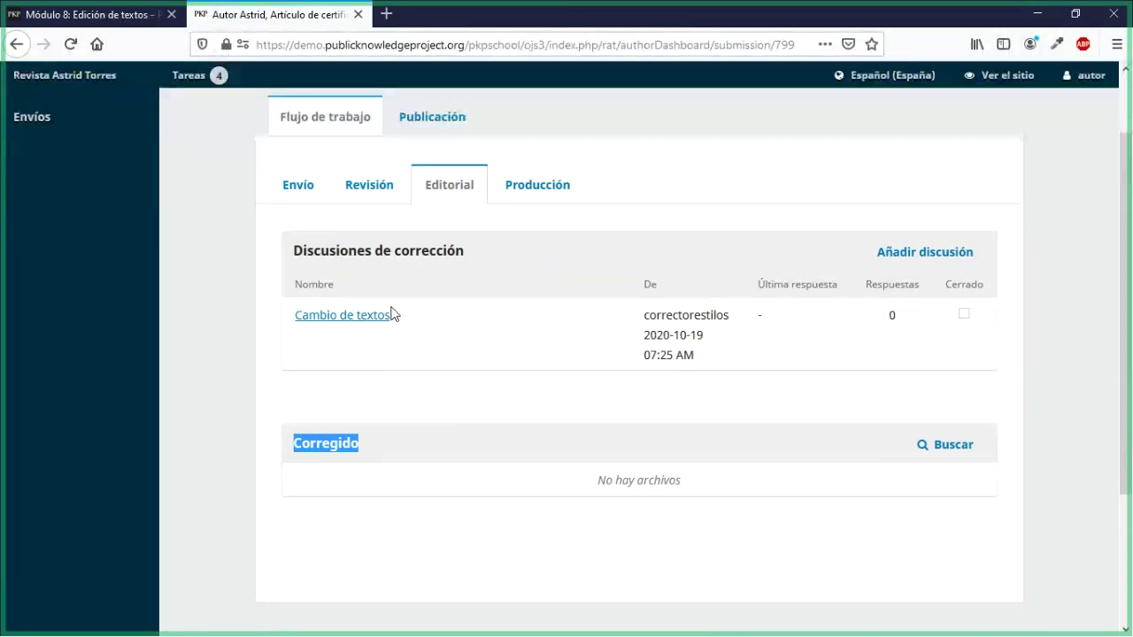
left_click(306, 315)
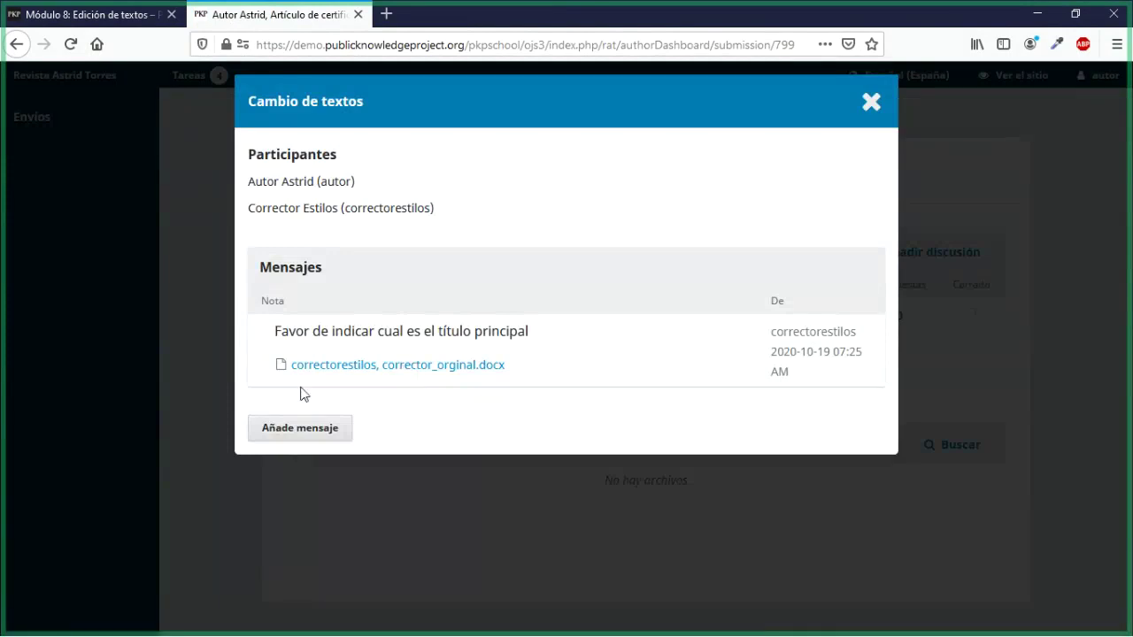
Step: Add a reply to the discussion with the message 'Artículo corregido'
left_click(270, 437)
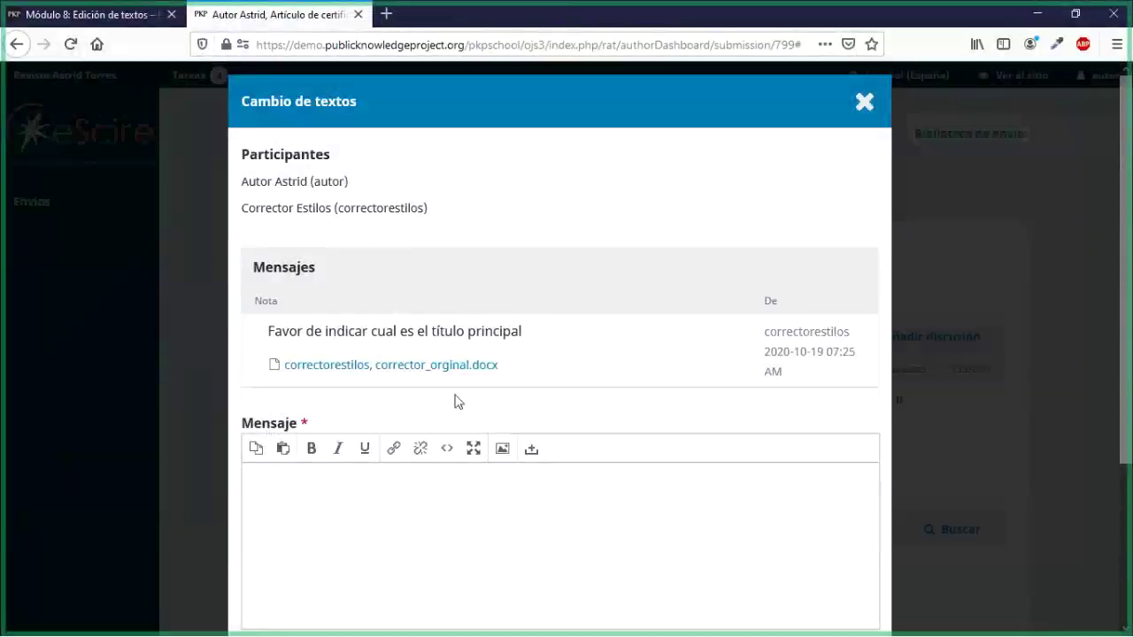
scroll(447, 394, "down", 3)
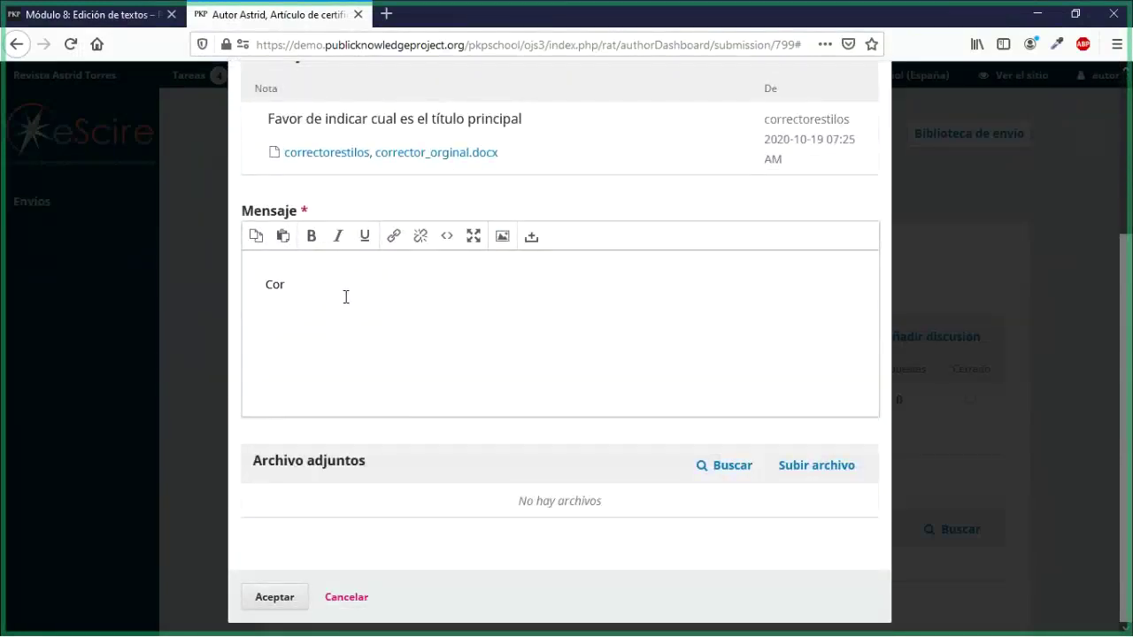
type("regido")
type("A")
type("rtú")
key("BackSpace")
type("ículo")
key("Delete")
type("c")
Step: Upload autor_corregido.docx to the reply as Texto del artículo
left_click(806, 474)
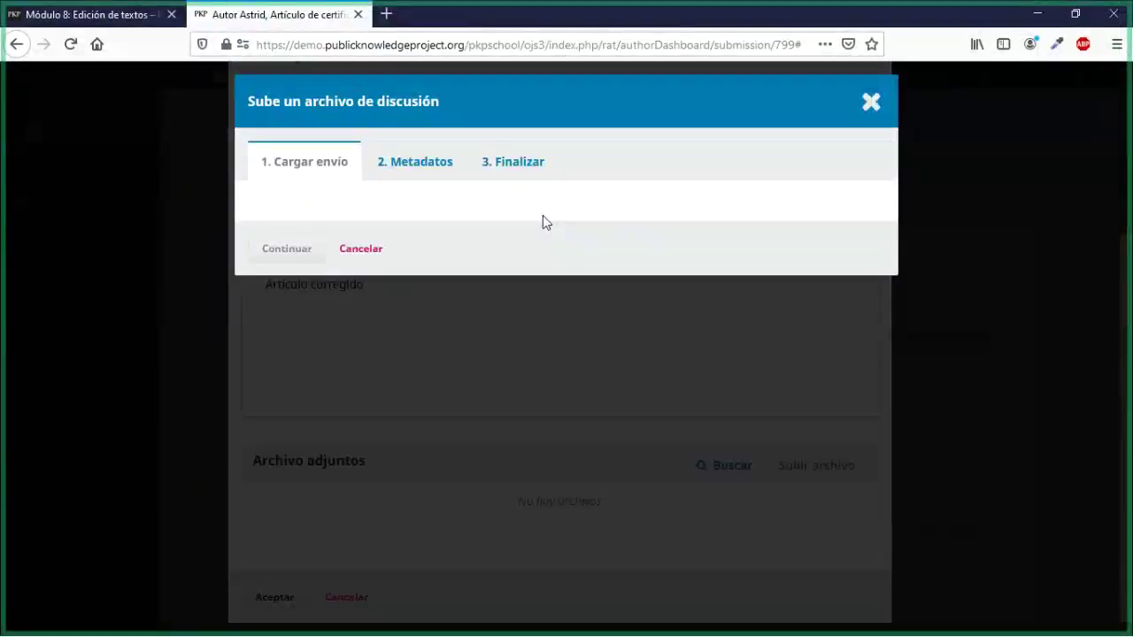
left_click(374, 248)
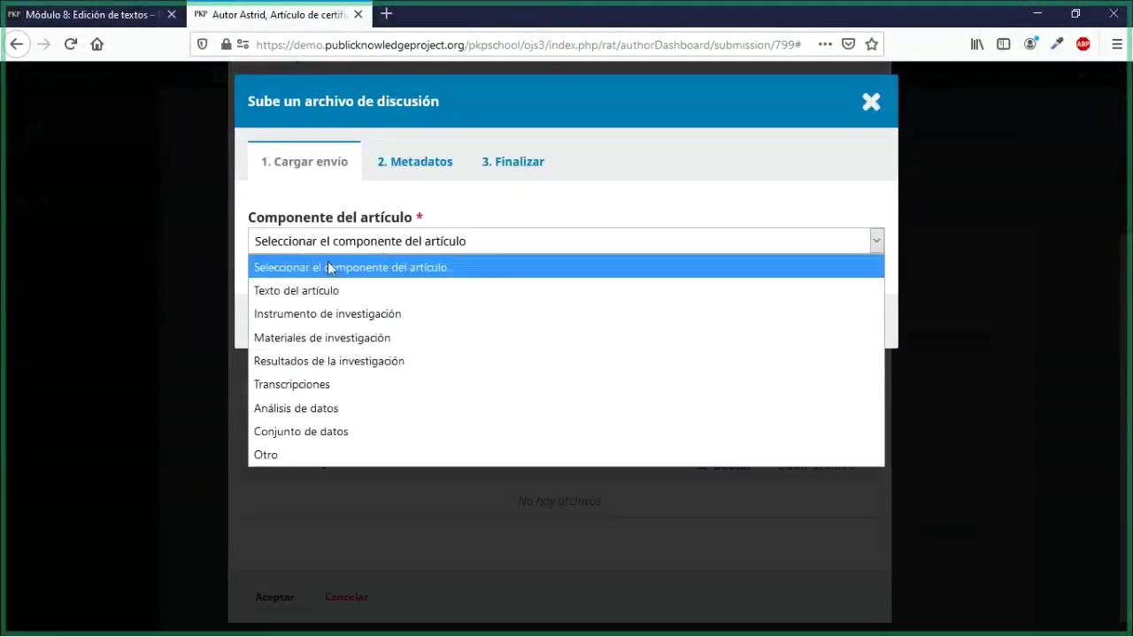
left_click(312, 297)
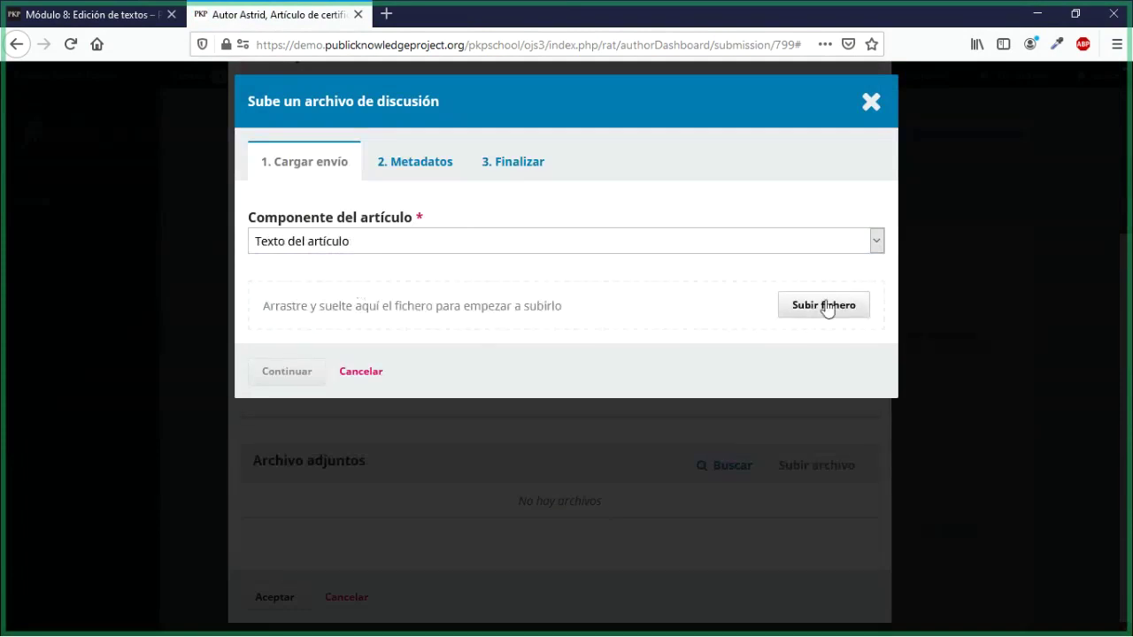
left_click(823, 306)
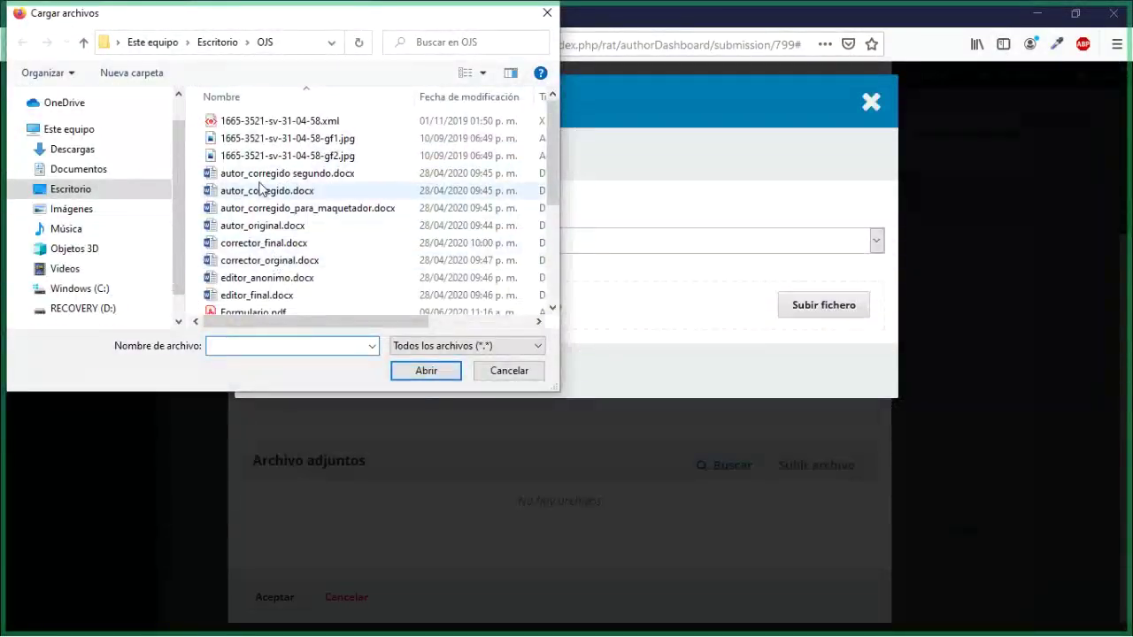
left_click(257, 193)
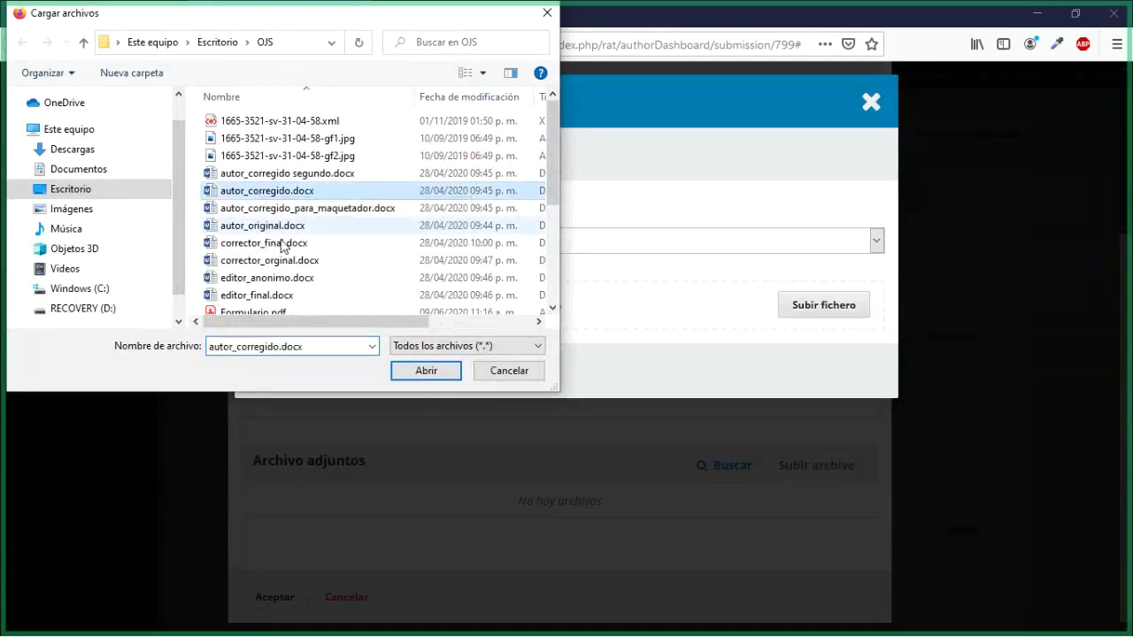
left_click(406, 373)
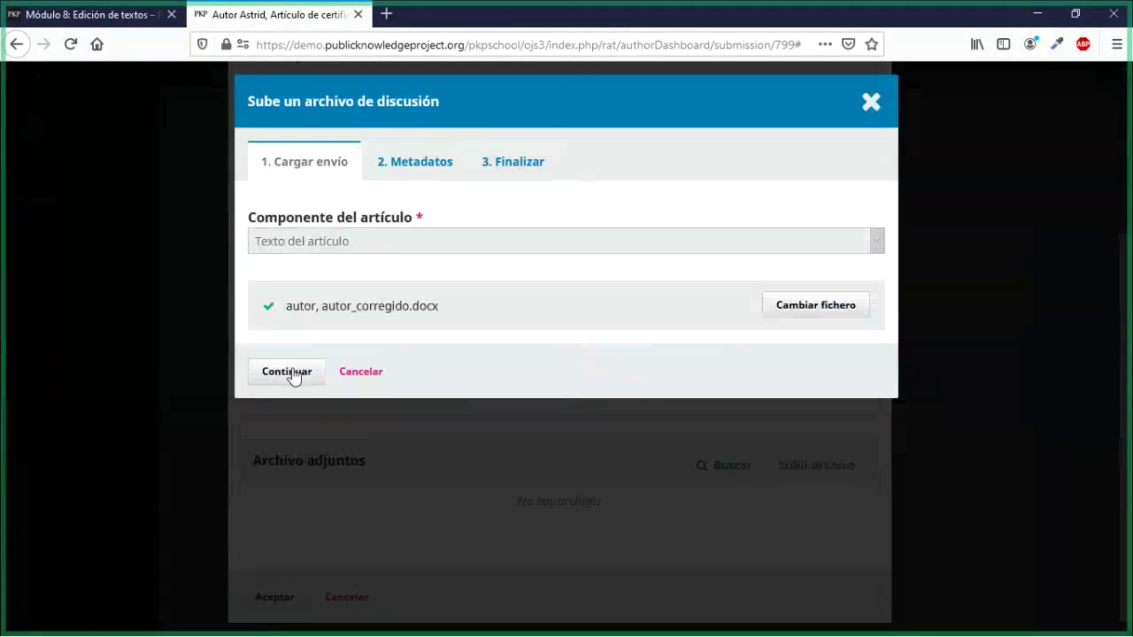
left_click(287, 372)
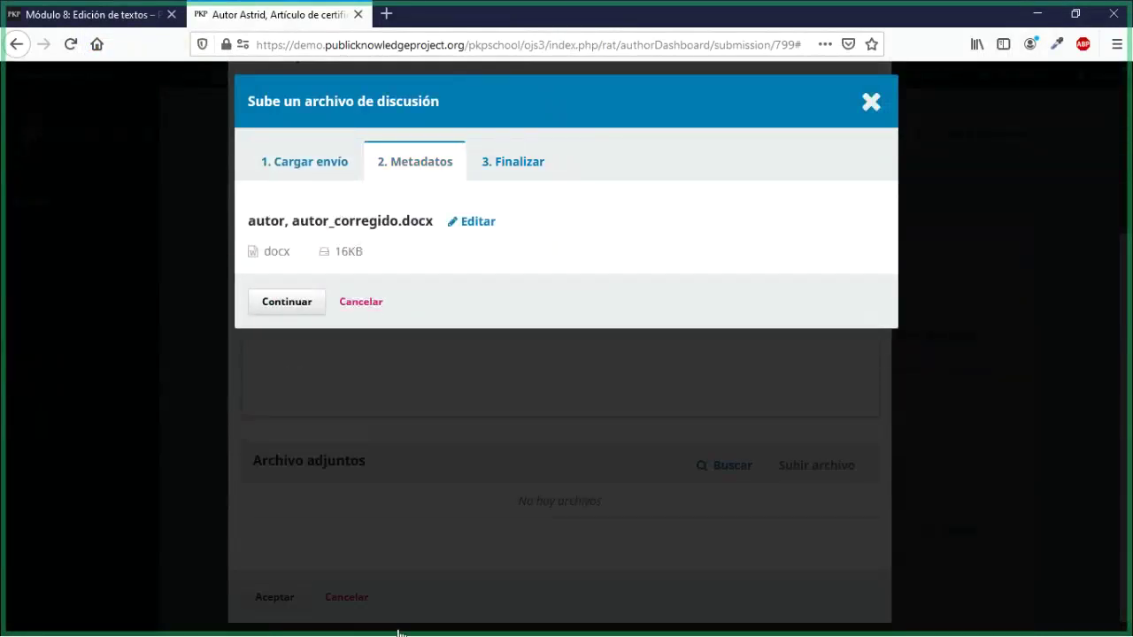
left_click(304, 302)
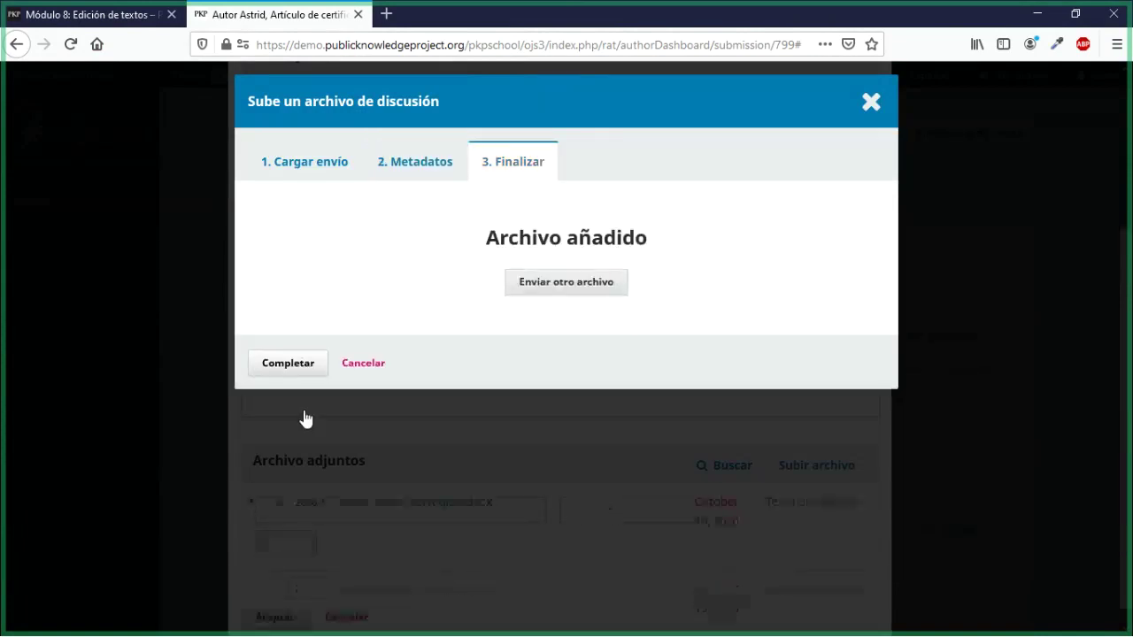
left_click(294, 376)
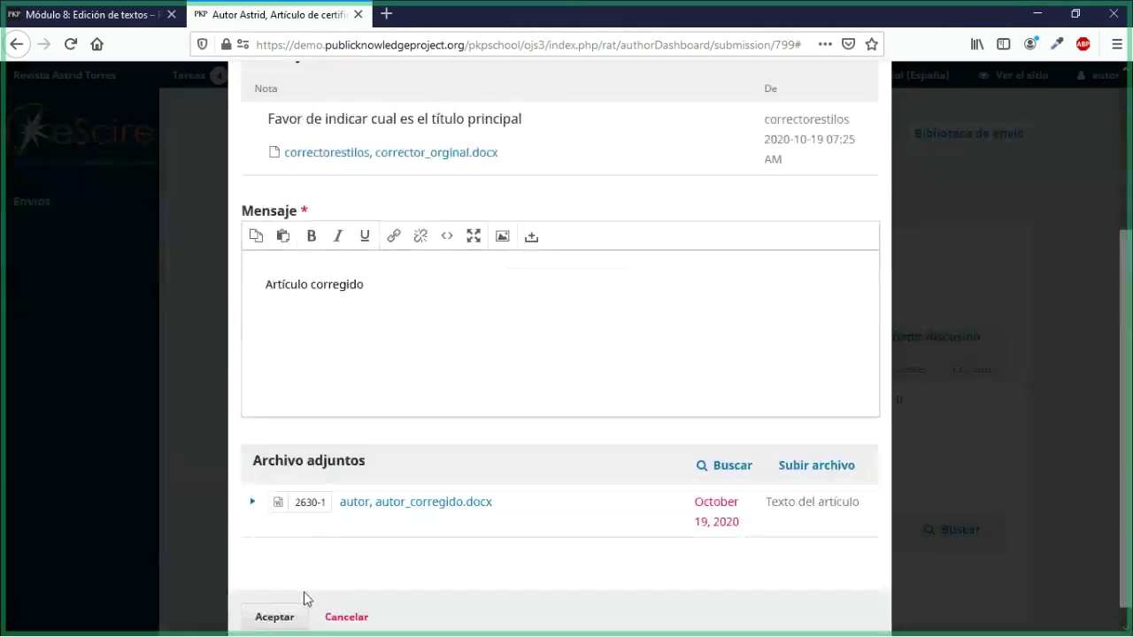
Step: Send the 'Artículo corregido' reply and log out of the author account
left_click(282, 616)
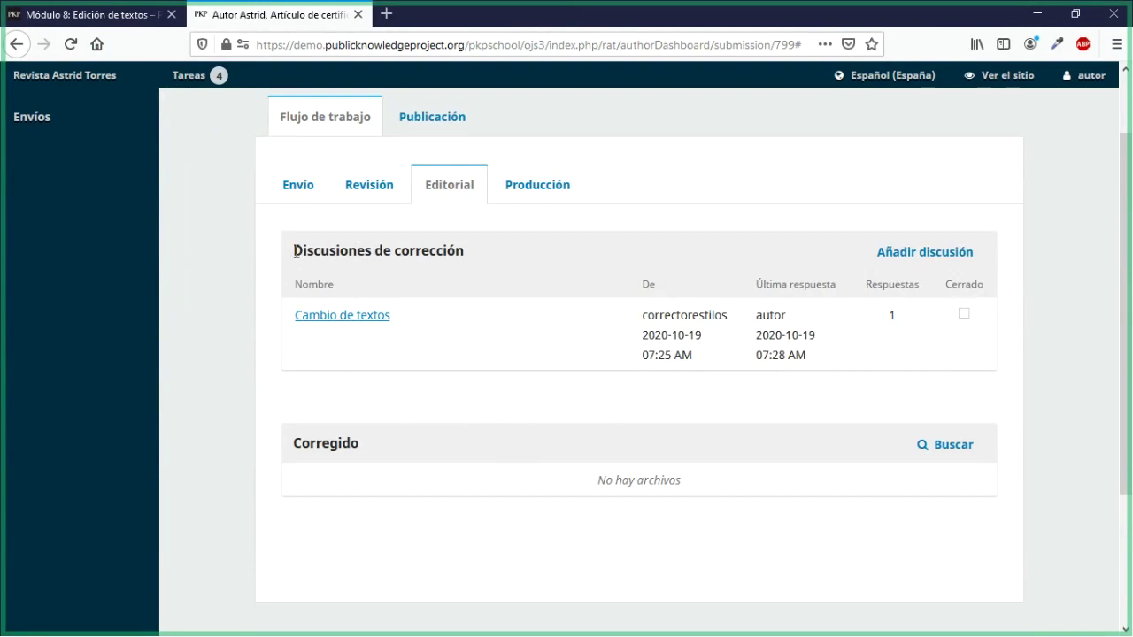
left_click_drag(294, 257, 467, 266)
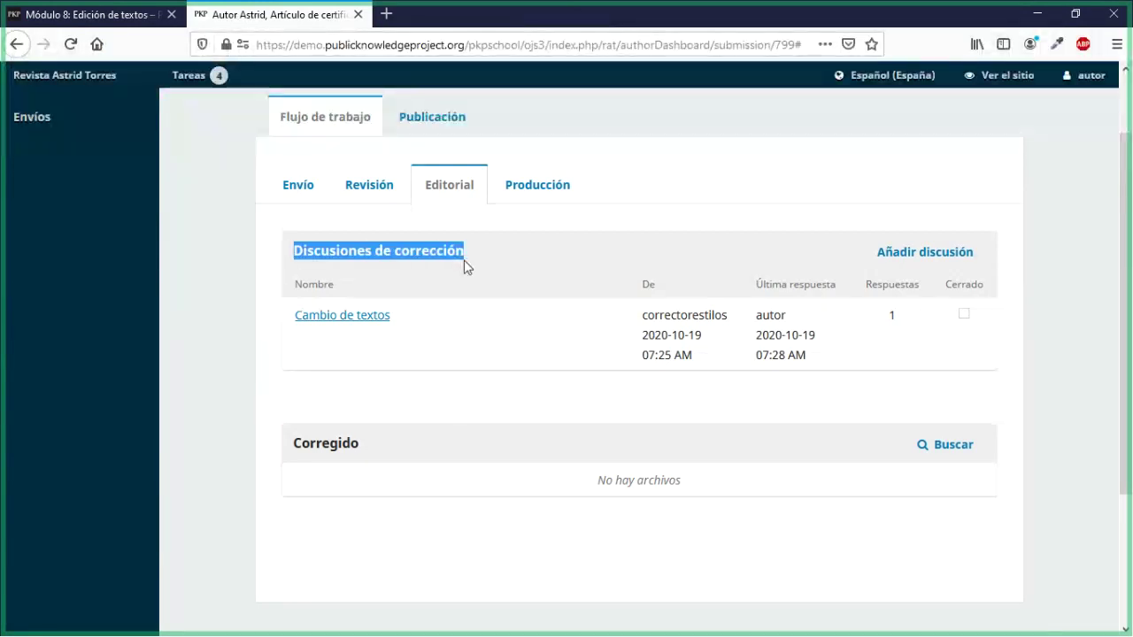
scroll(766, 376, "up", 2)
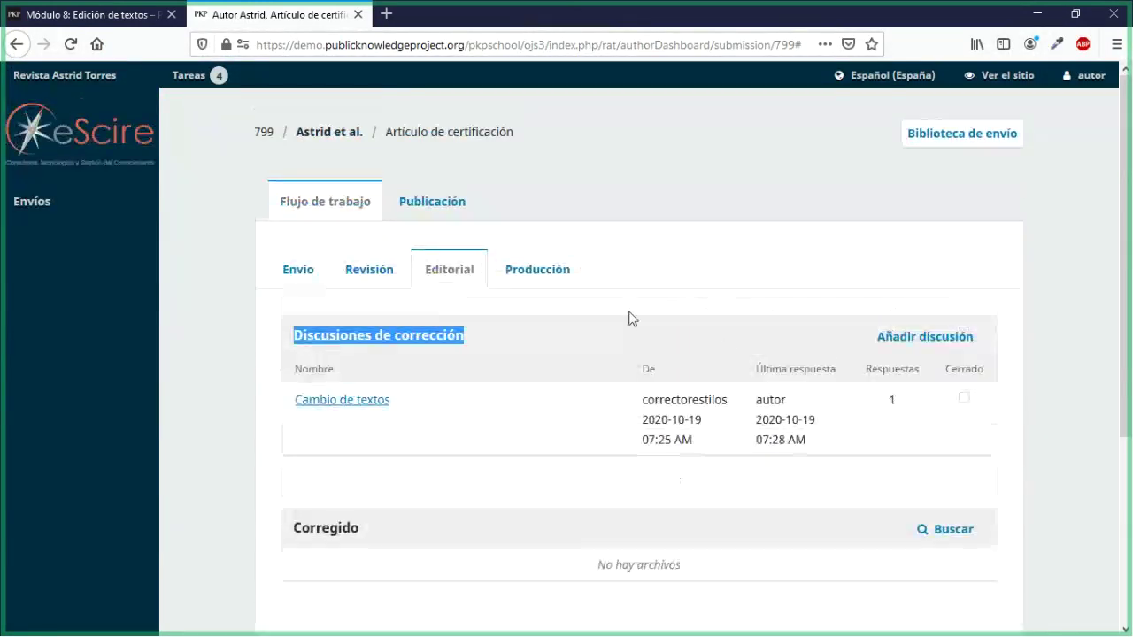
mouse_move(1091, 84)
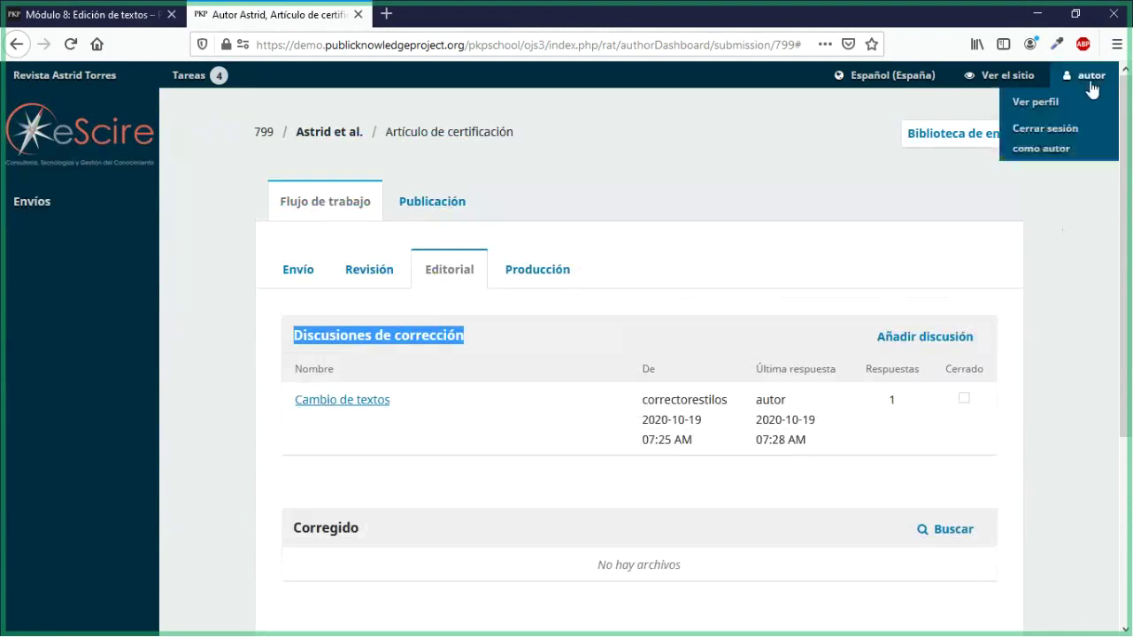
left_click(1065, 137)
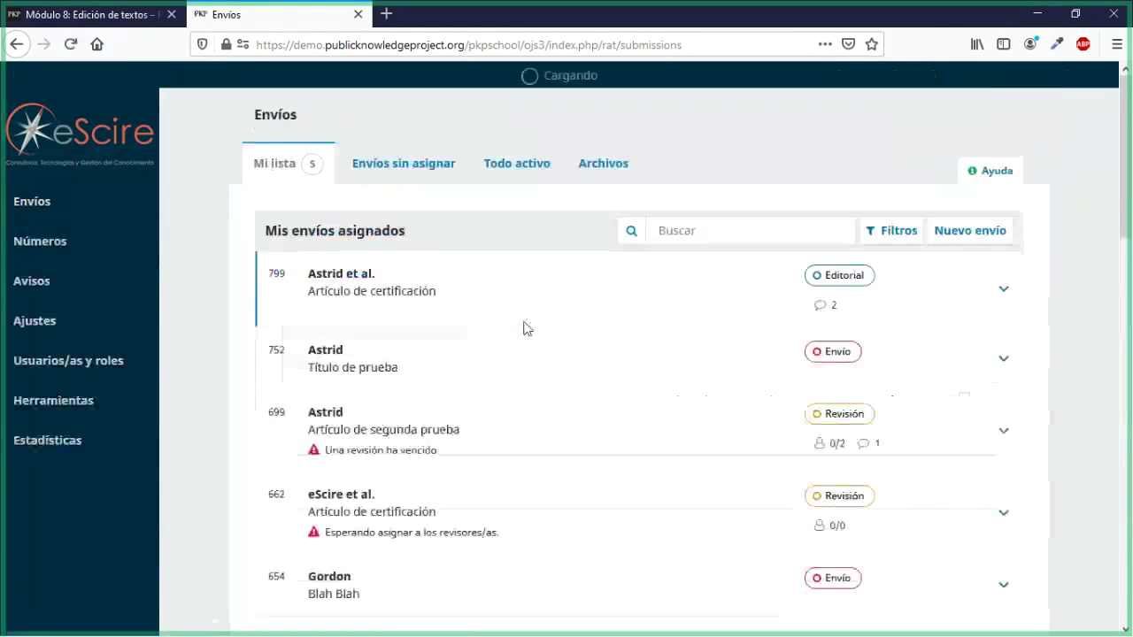
Step: Open submission 799 and log in as its copyeditor participant
left_click(483, 283)
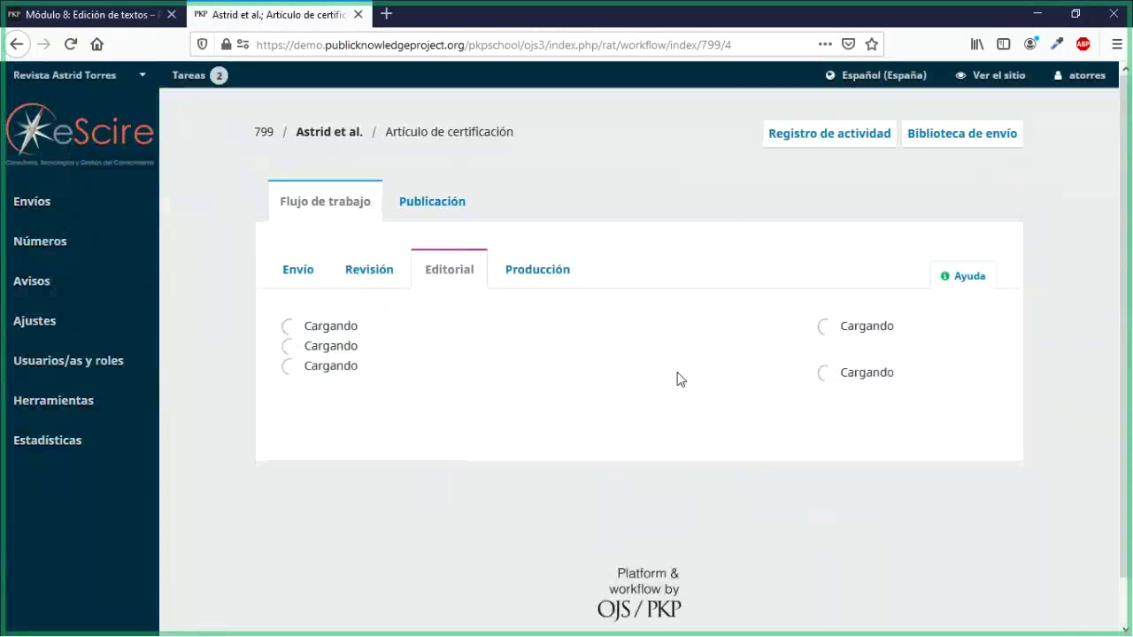
scroll(677, 378, "down", 3)
scroll(678, 379, "down", 10)
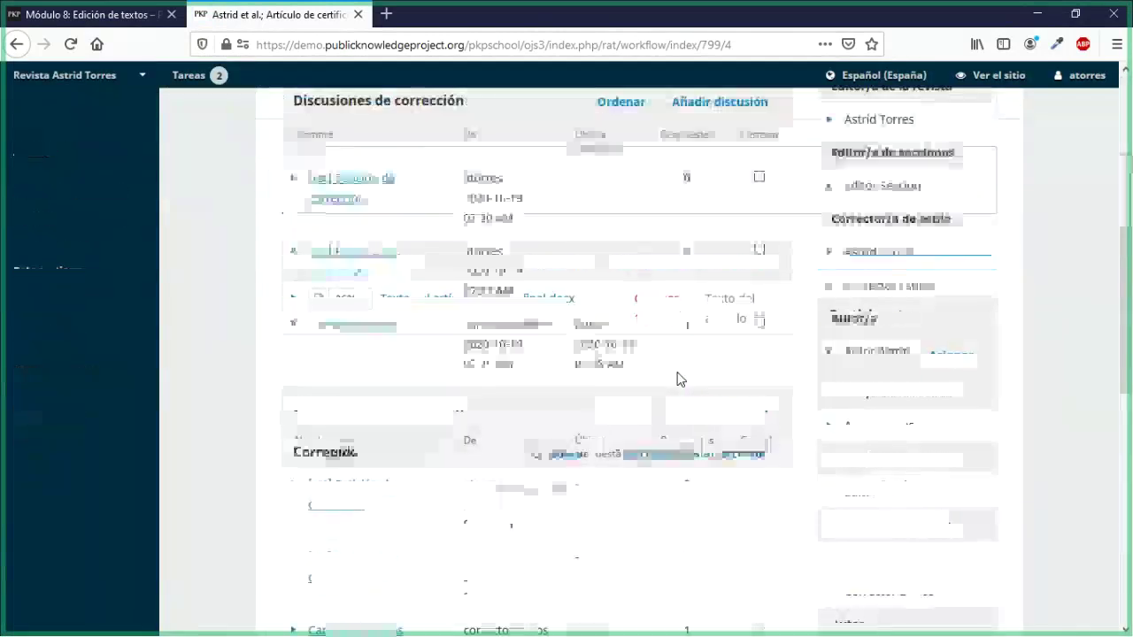
scroll(782, 349, "up", 5)
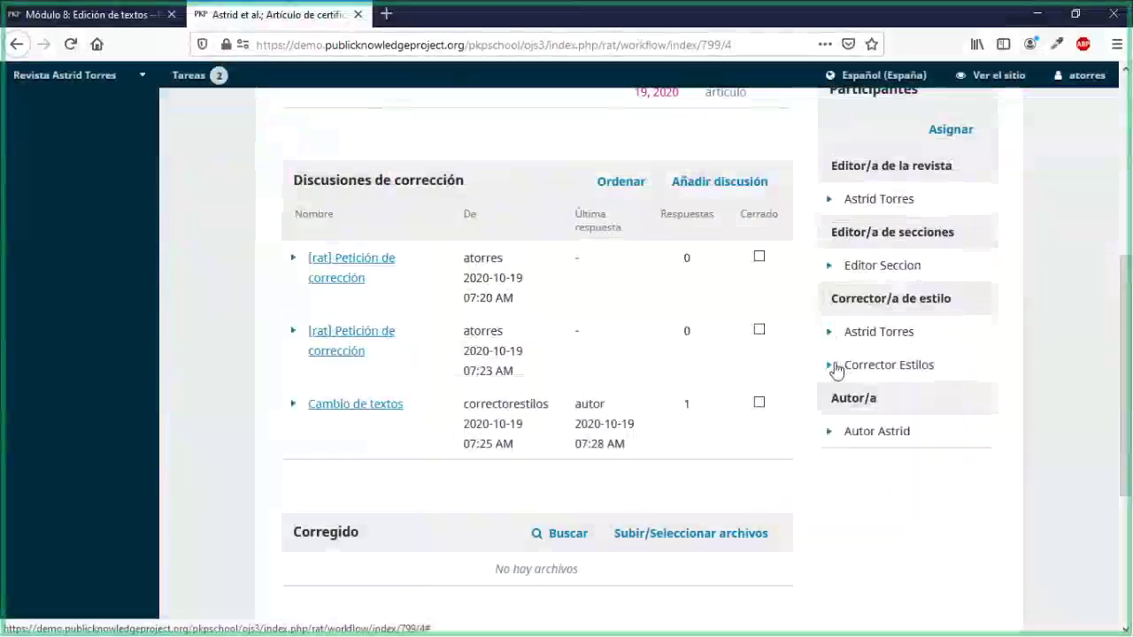
left_click(837, 366)
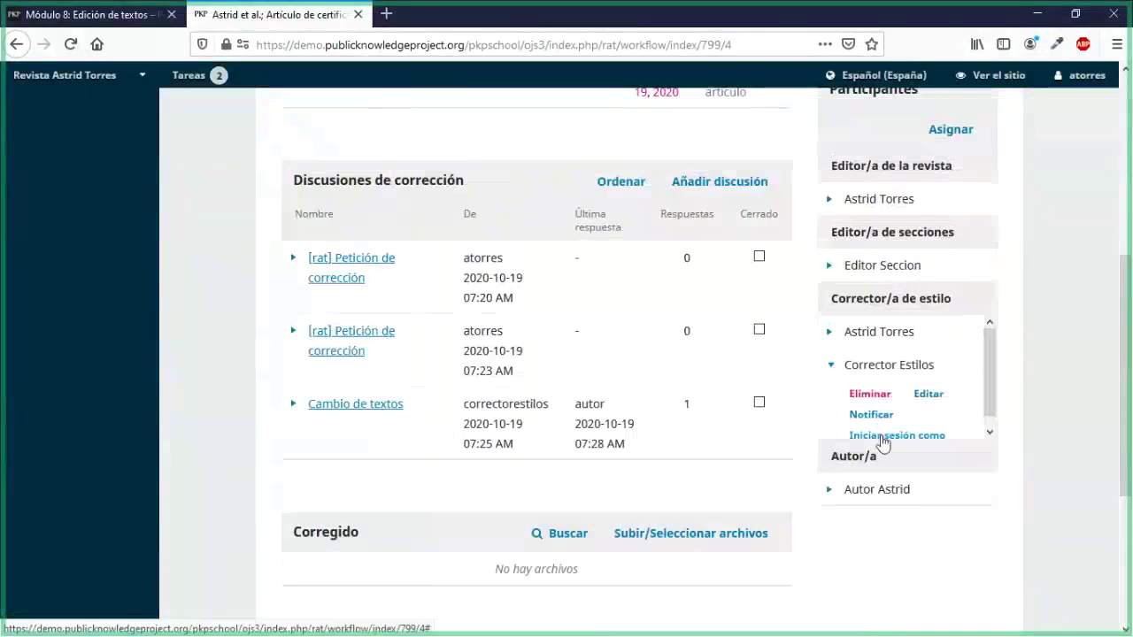
left_click(883, 437)
left_click(431, 235)
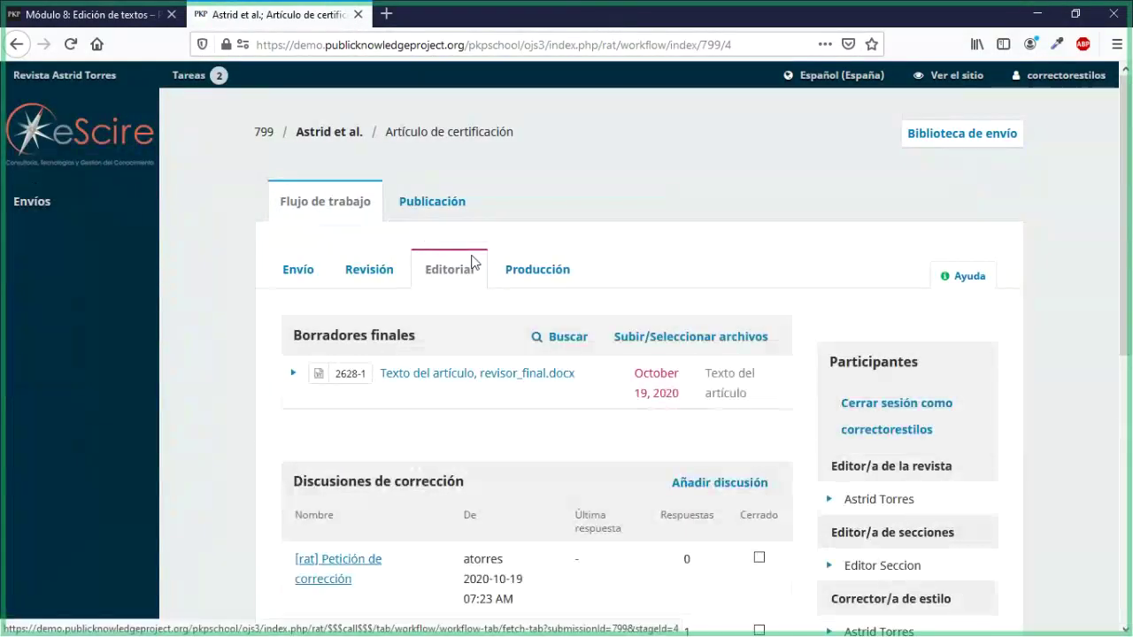
Step: Open Subir/Seleccionar archivos for the empty Corregido section of submission 799
scroll(474, 266, "down", 3)
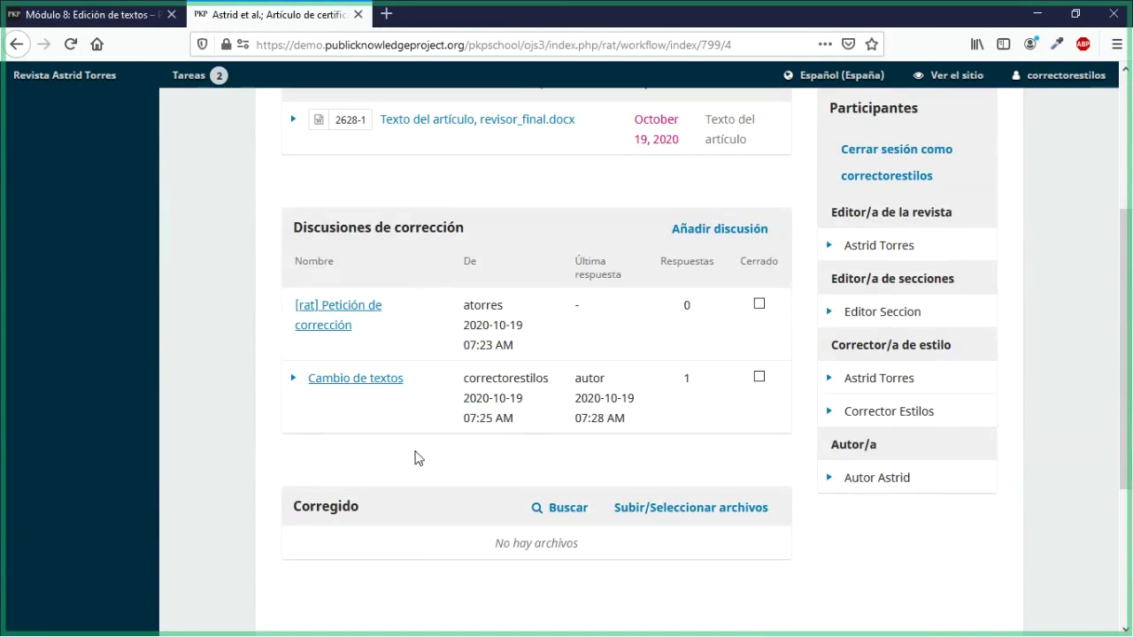
scroll(418, 466, "down", 2)
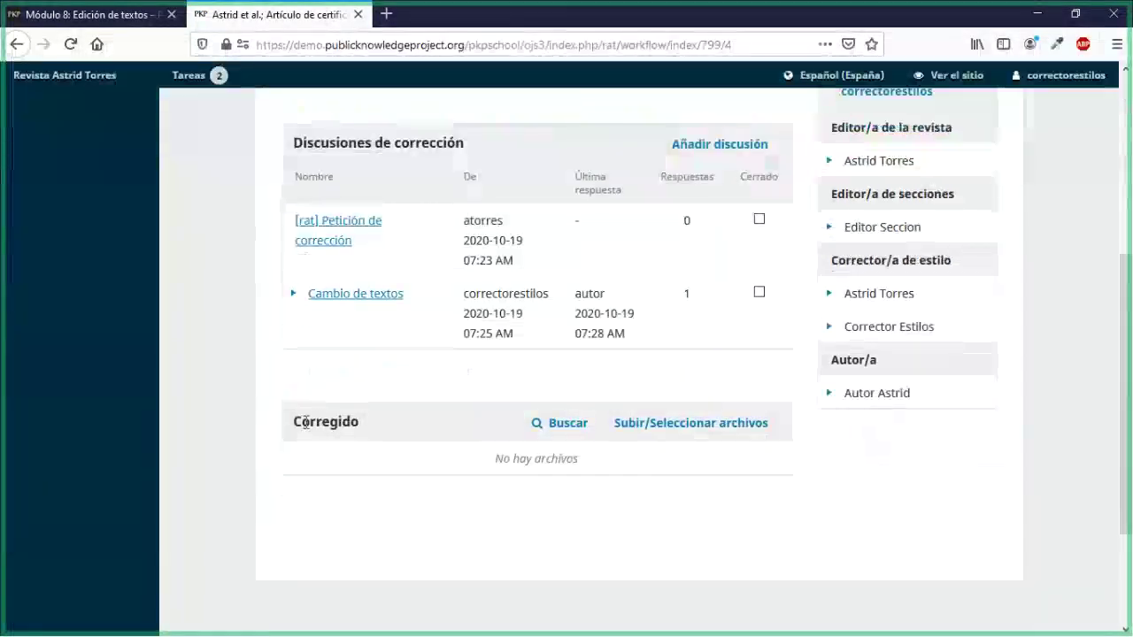
left_click_drag(302, 422, 355, 425)
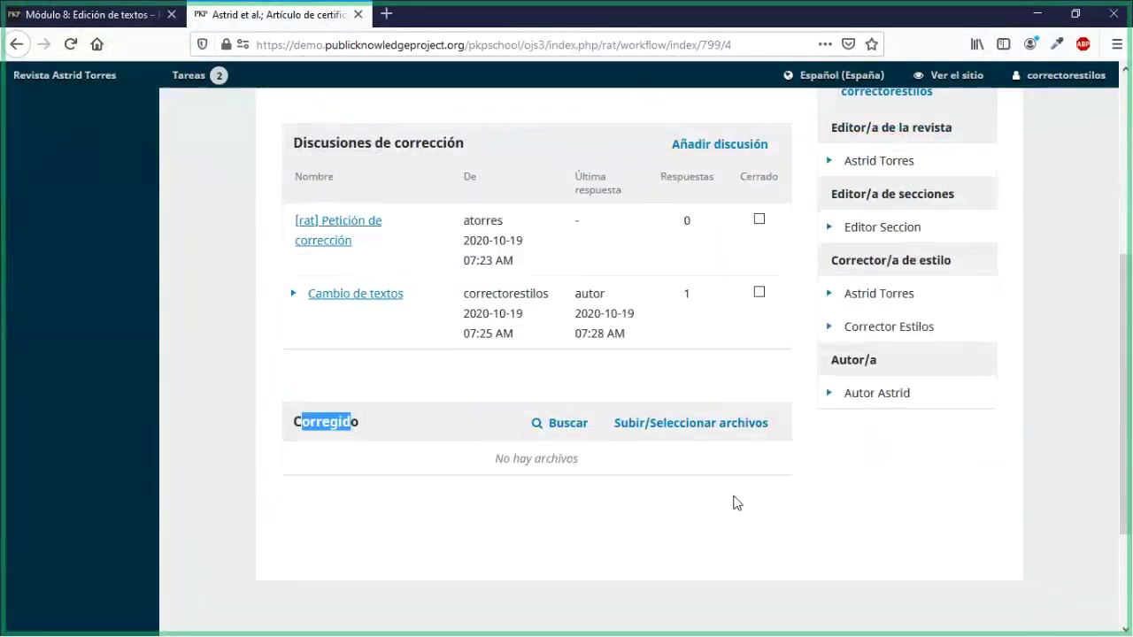
left_click(691, 425)
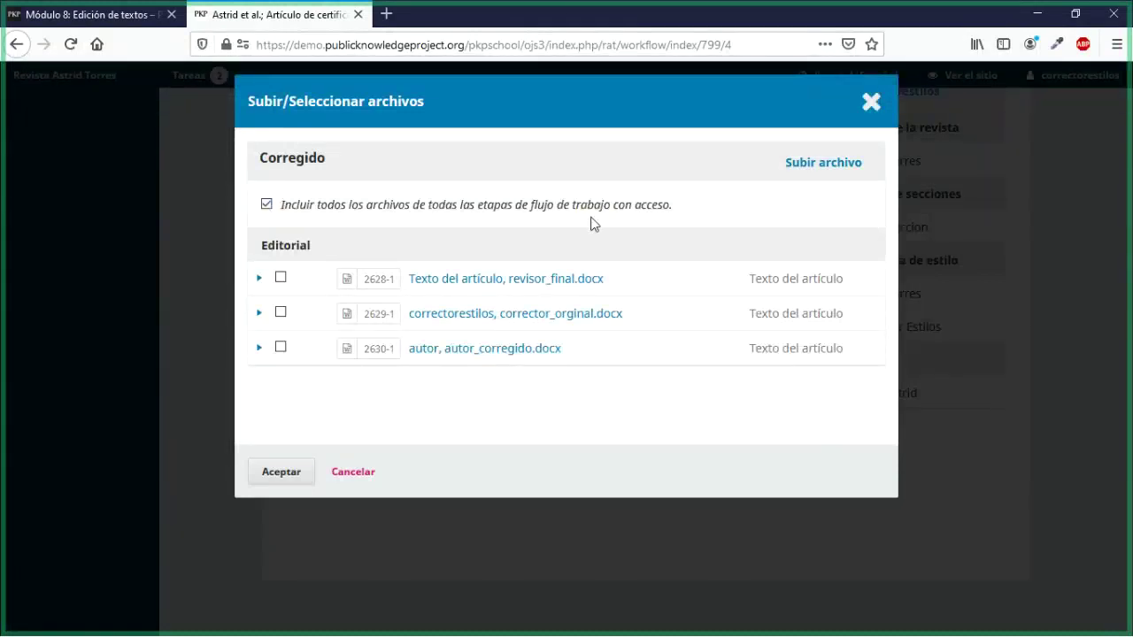
Step: Select only autor_corregido.docx and add it to the Corregido section
left_click(266, 209)
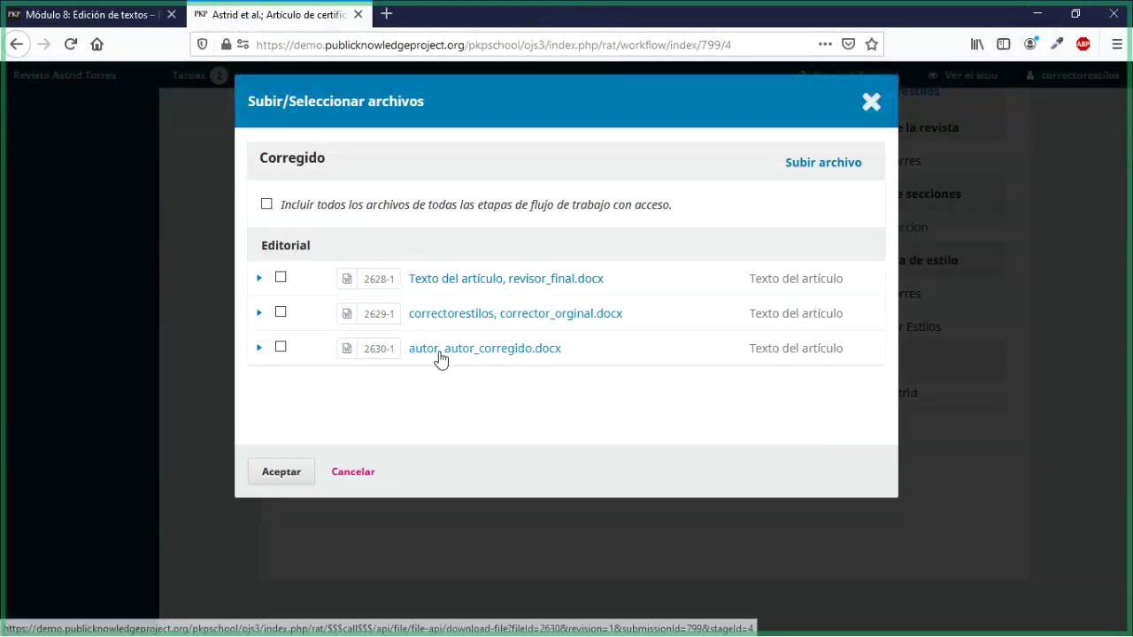
left_click(280, 347)
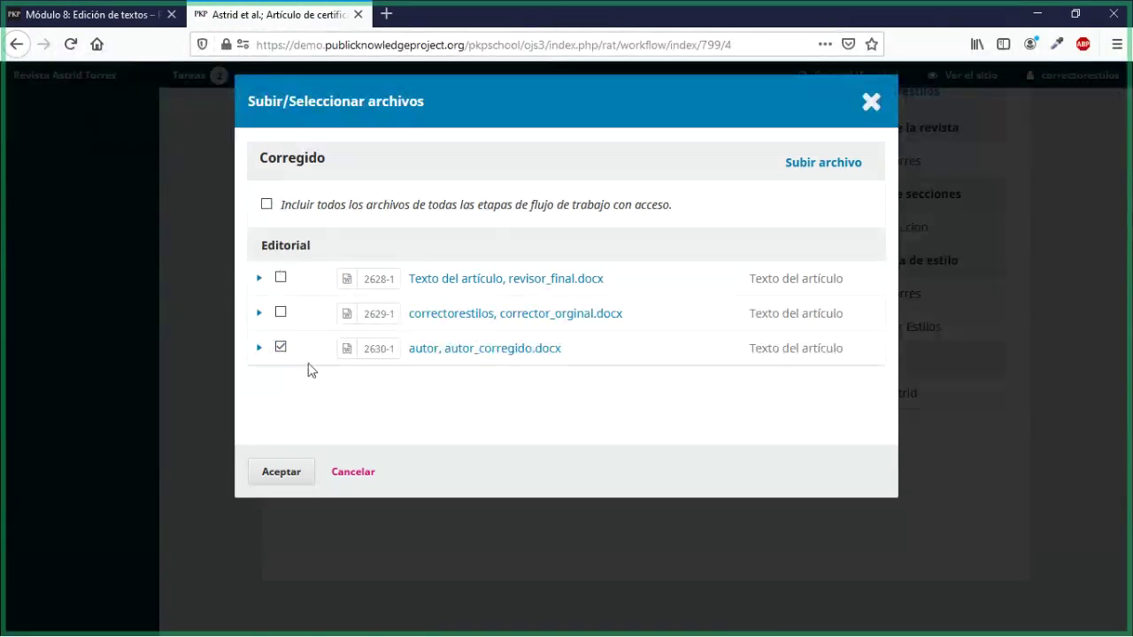
left_click(283, 476)
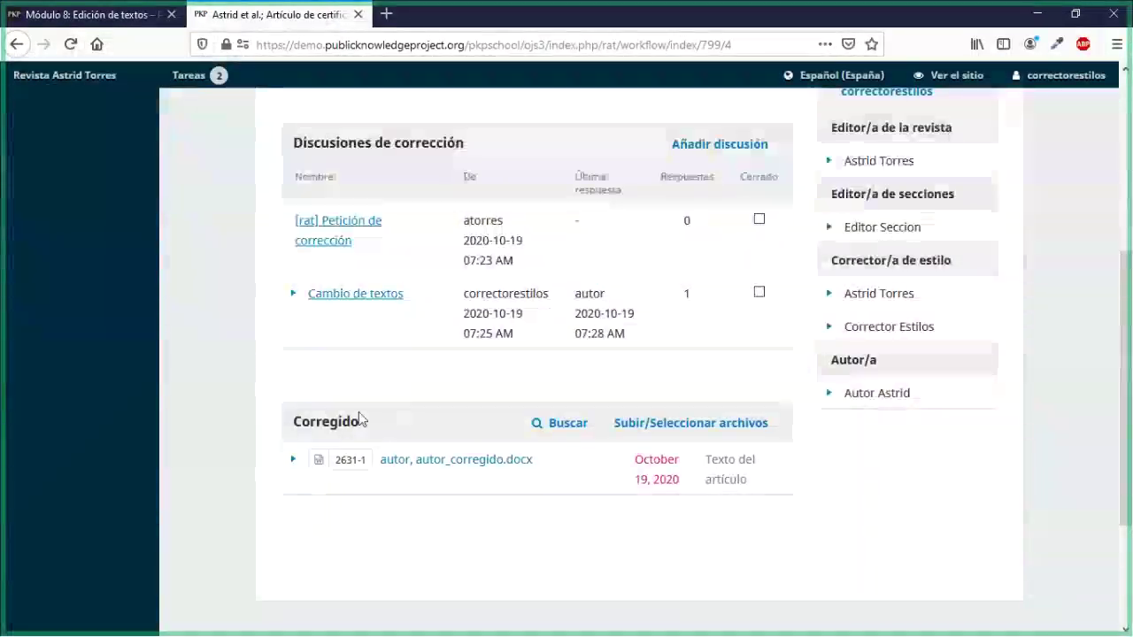
left_click_drag(302, 422, 359, 422)
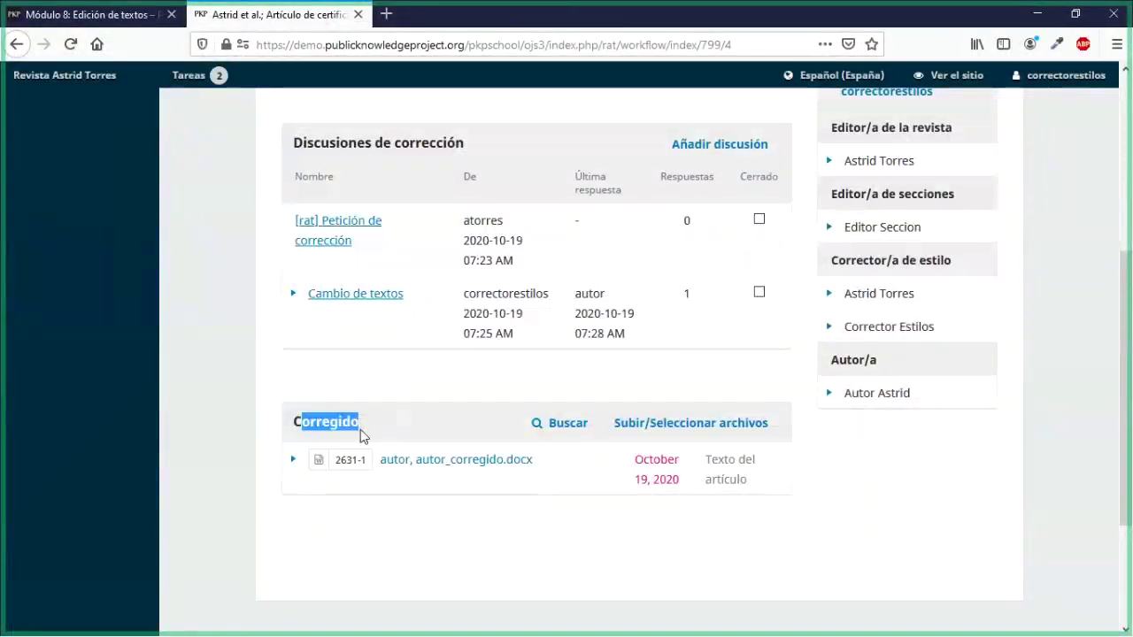
left_click(390, 529)
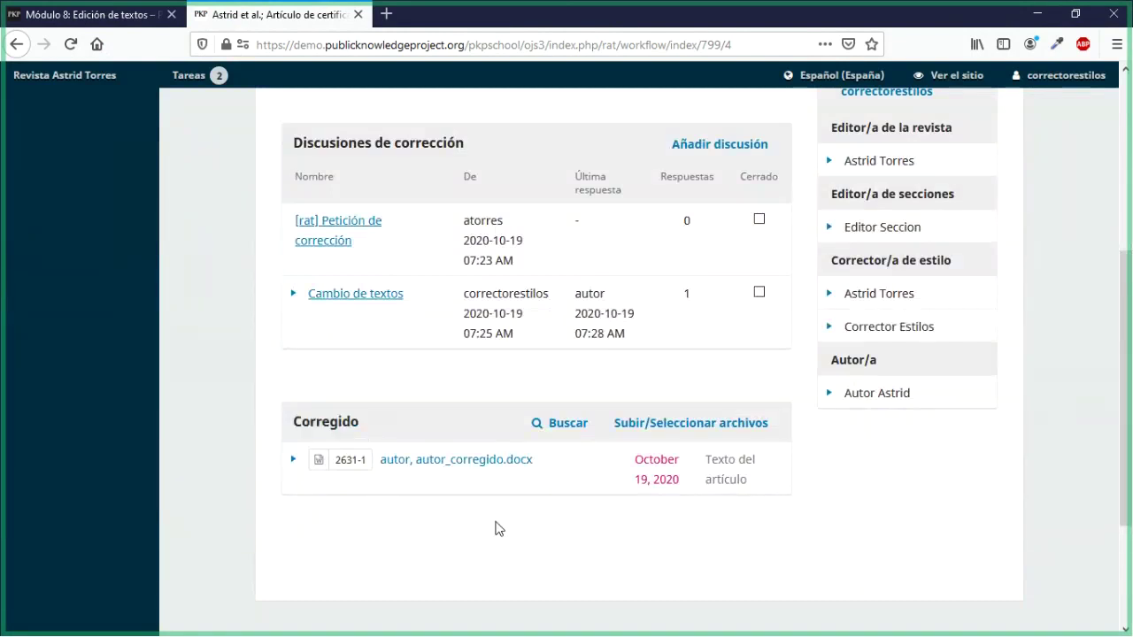
scroll(498, 528, "up", 5)
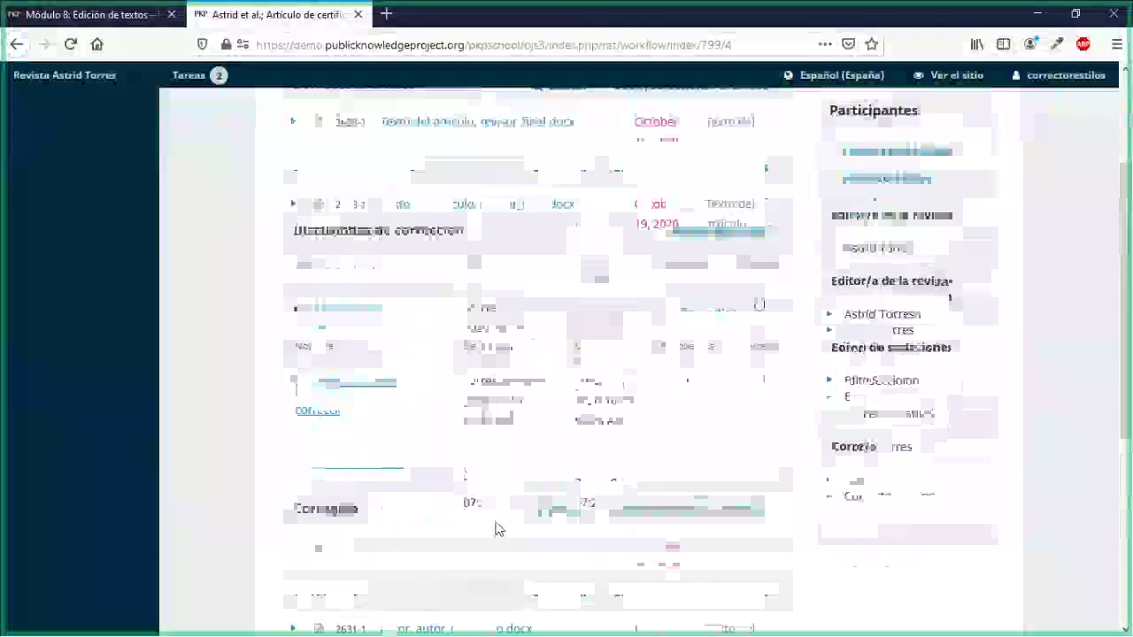
scroll(551, 523, "up", 1)
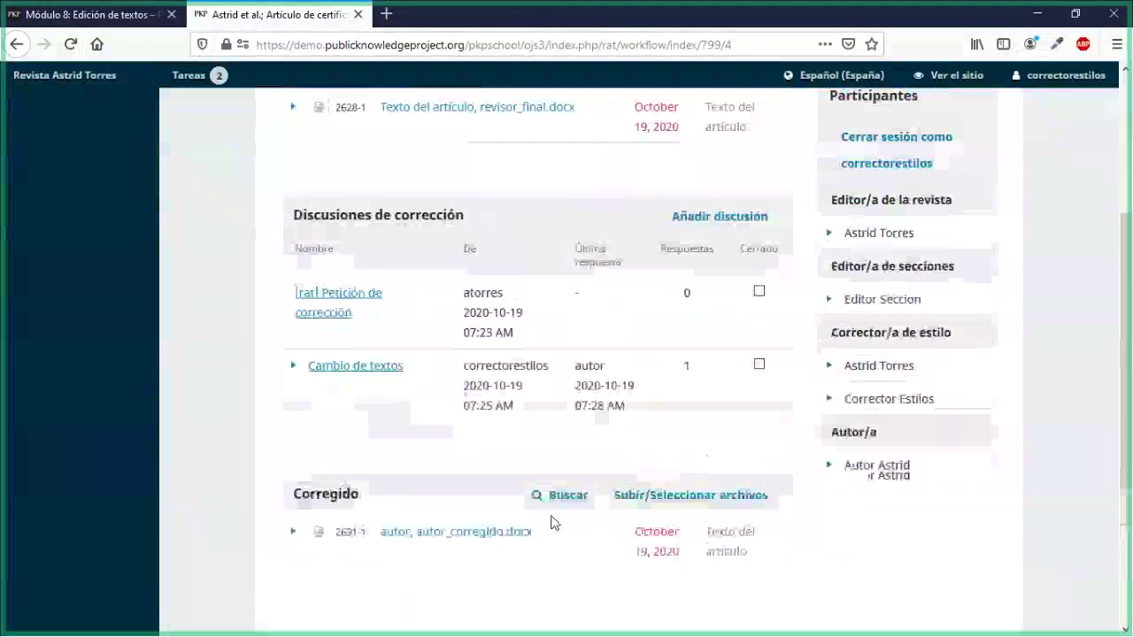
scroll(551, 523, "up", 1)
scroll(550, 521, "down", 2)
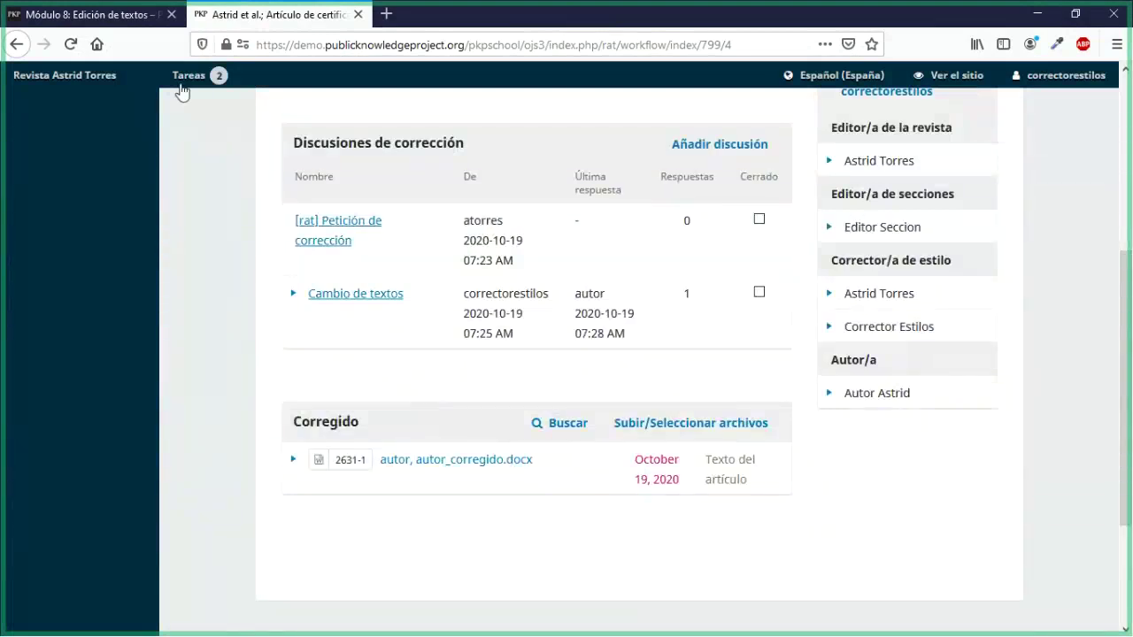
left_click(108, 24)
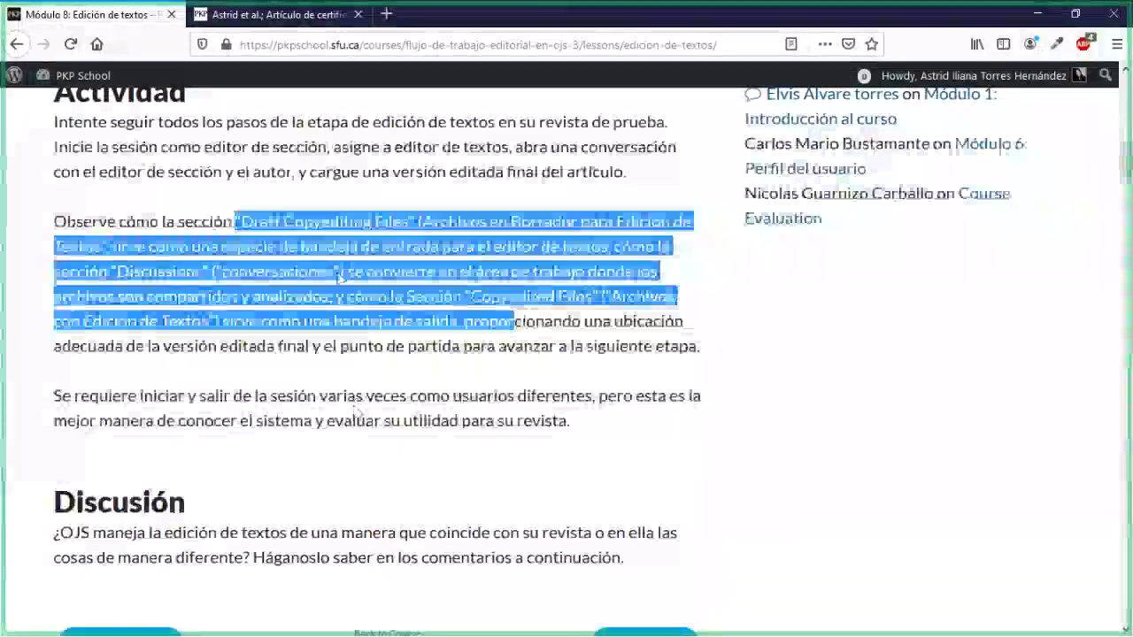
scroll(327, 388, "down", 10)
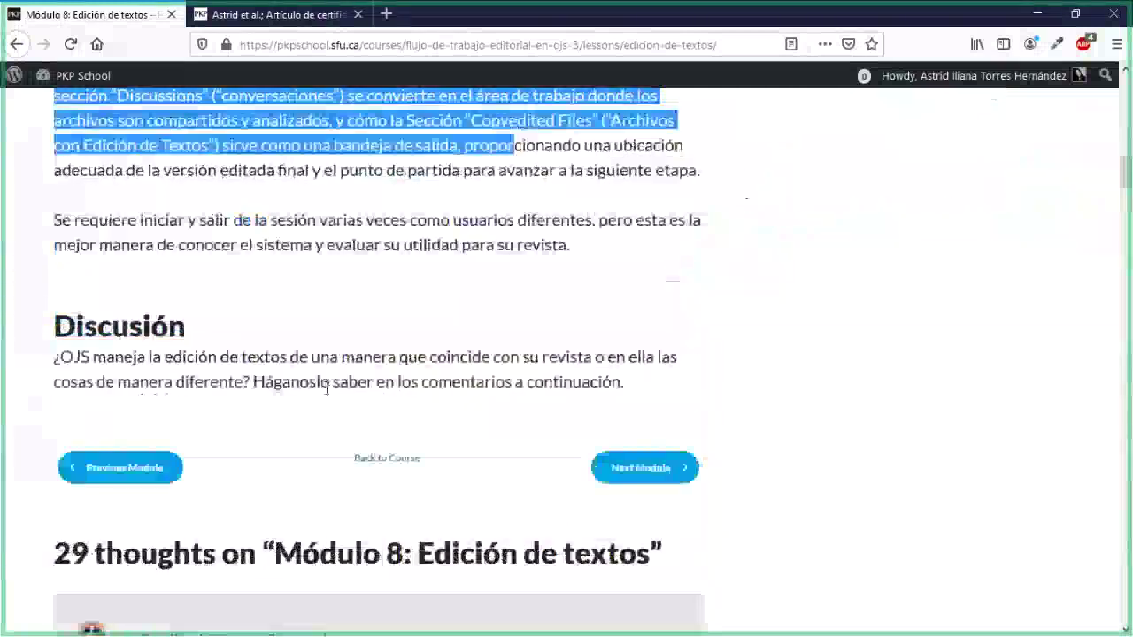
scroll(327, 389, "up", 6)
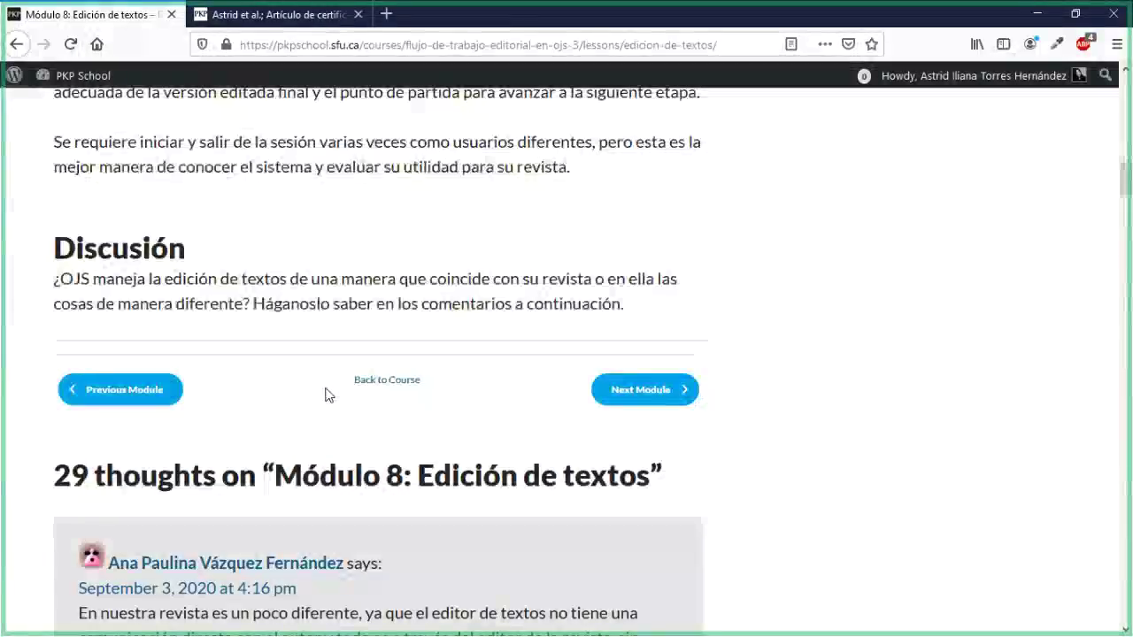
scroll(325, 395, "down", 1)
scroll(325, 395, "down", 10)
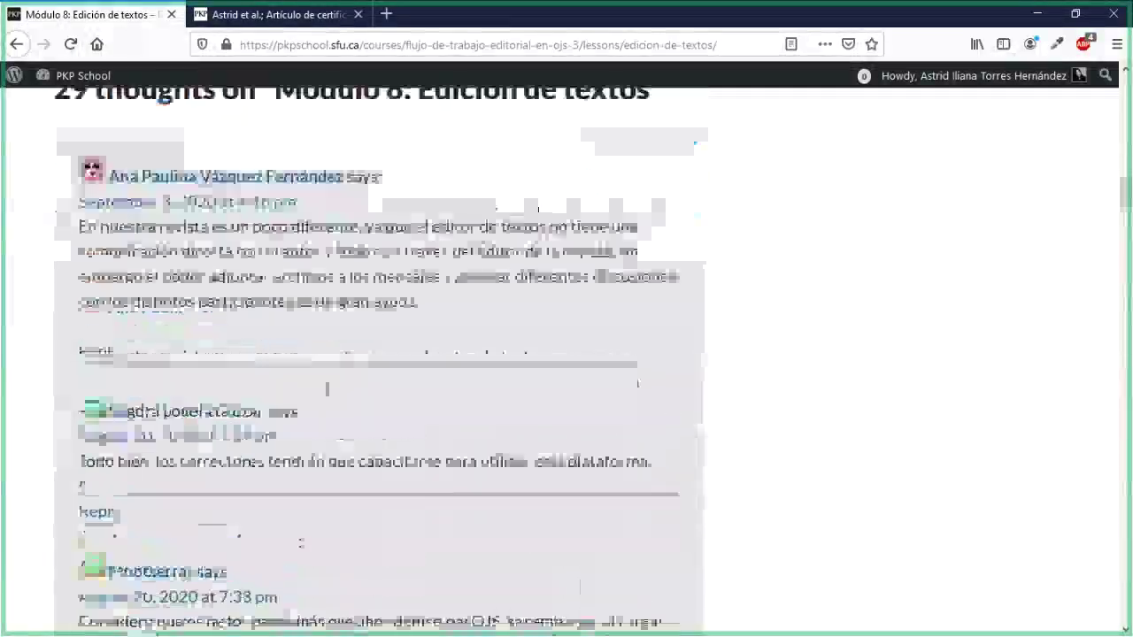
scroll(325, 395, "up", 12)
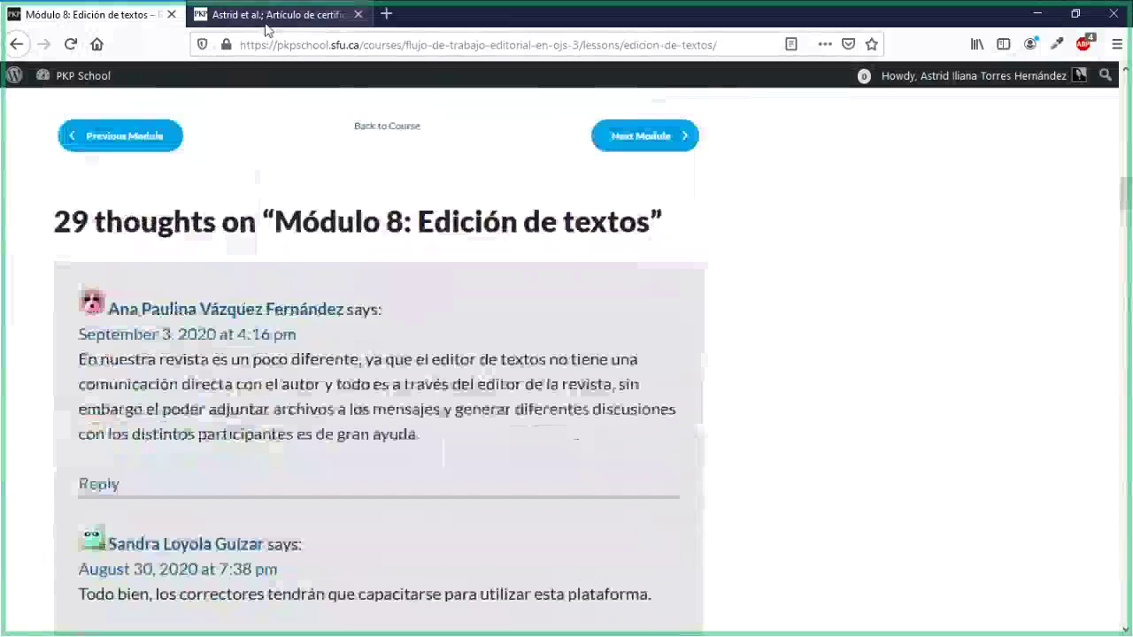
left_click(270, 14)
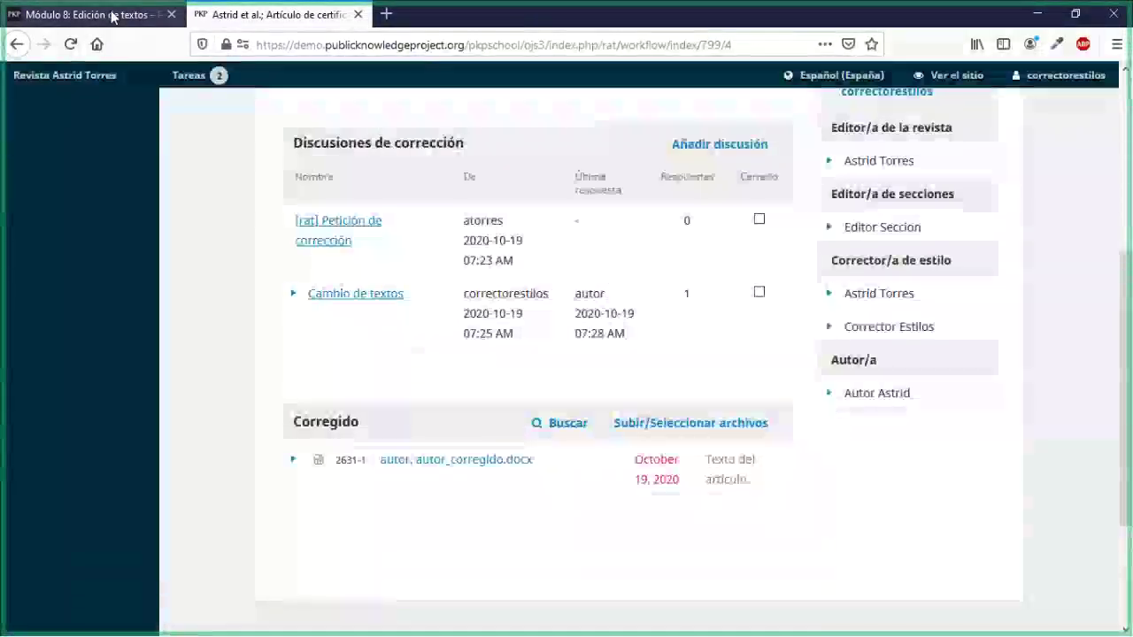
left_click(113, 15)
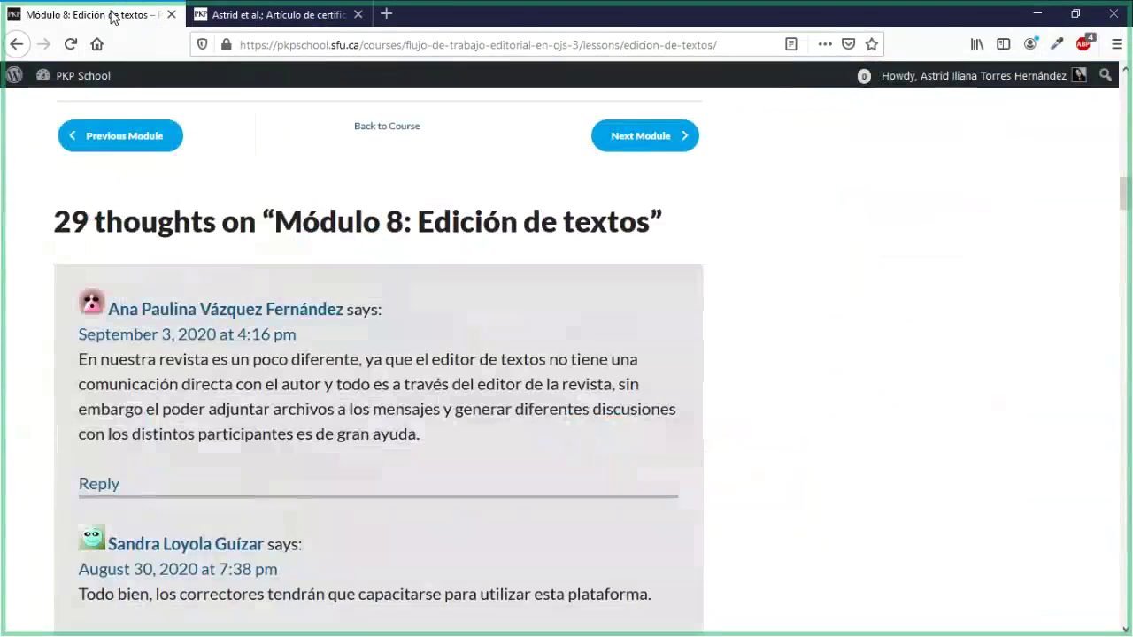
key("XF86AudioLowerVolume")
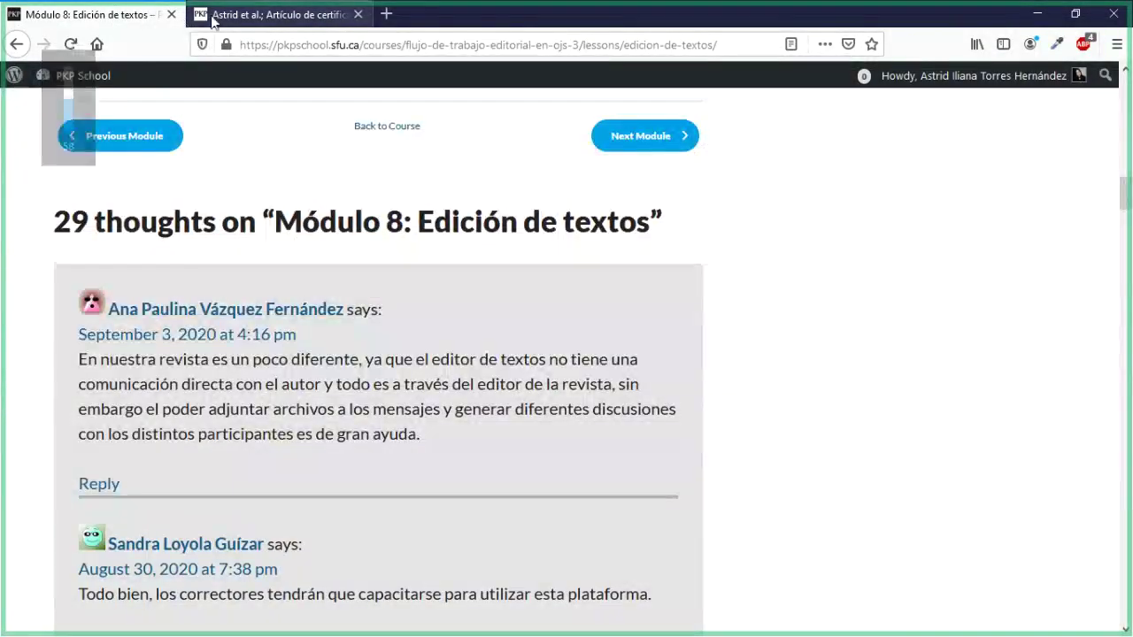
scroll(355, 293, "up", 10)
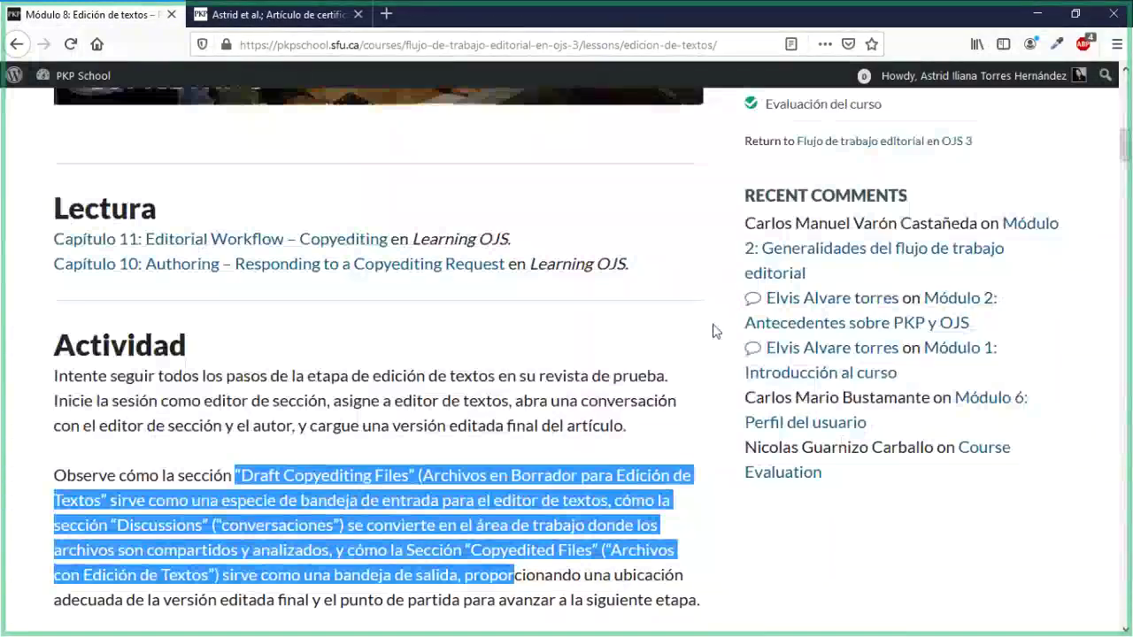
scroll(717, 331, "up", 4)
Step: Read through the Módulo 9: Producción lesson, then return to submission 799 in OJS
left_click(796, 375)
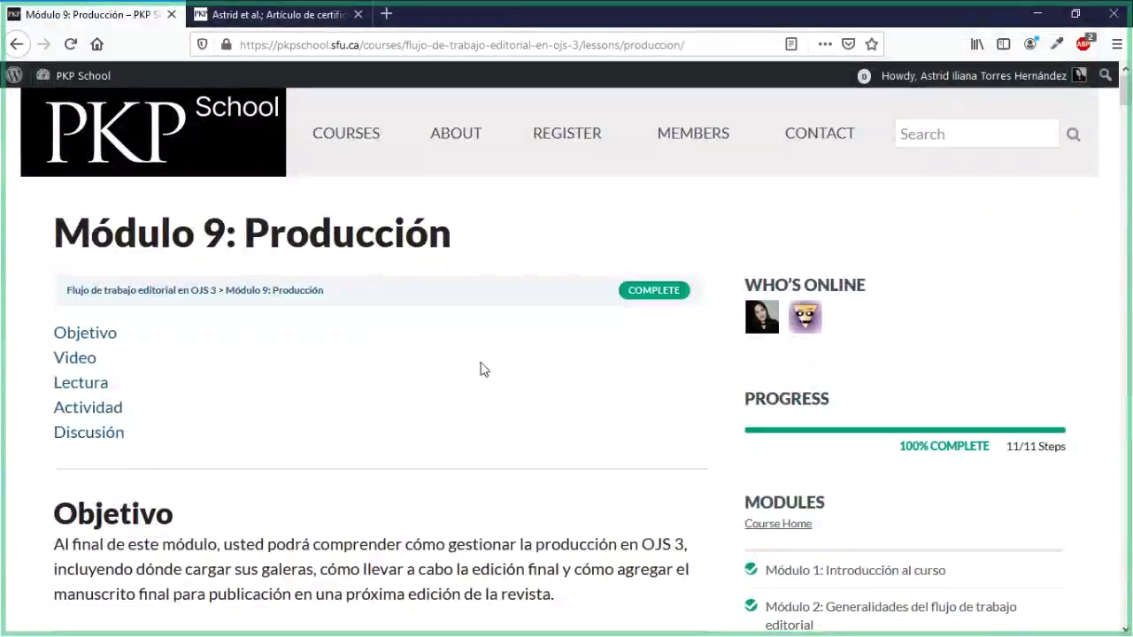
scroll(480, 370, "down", 3)
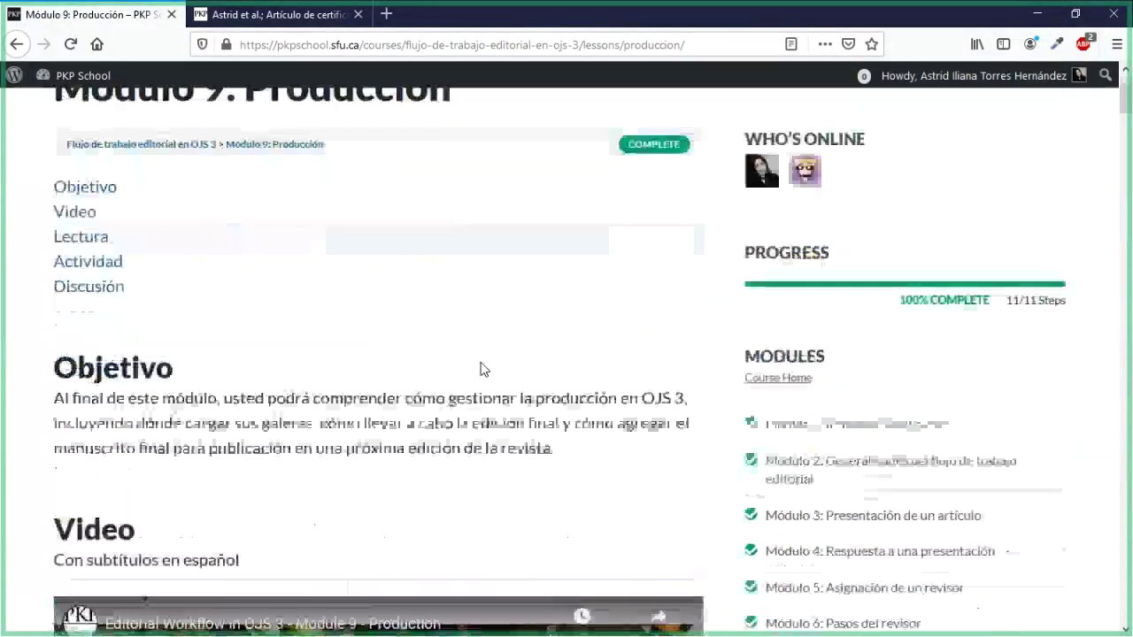
scroll(480, 370, "down", 2)
scroll(480, 370, "up", 2)
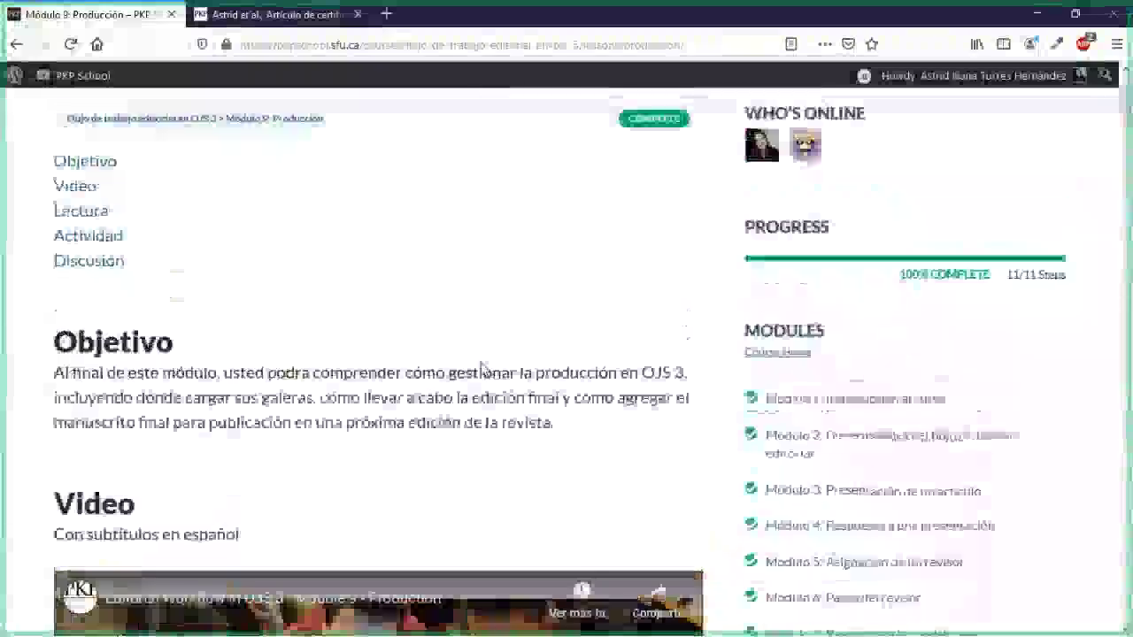
scroll(481, 370, "up", 3)
scroll(480, 370, "down", 4)
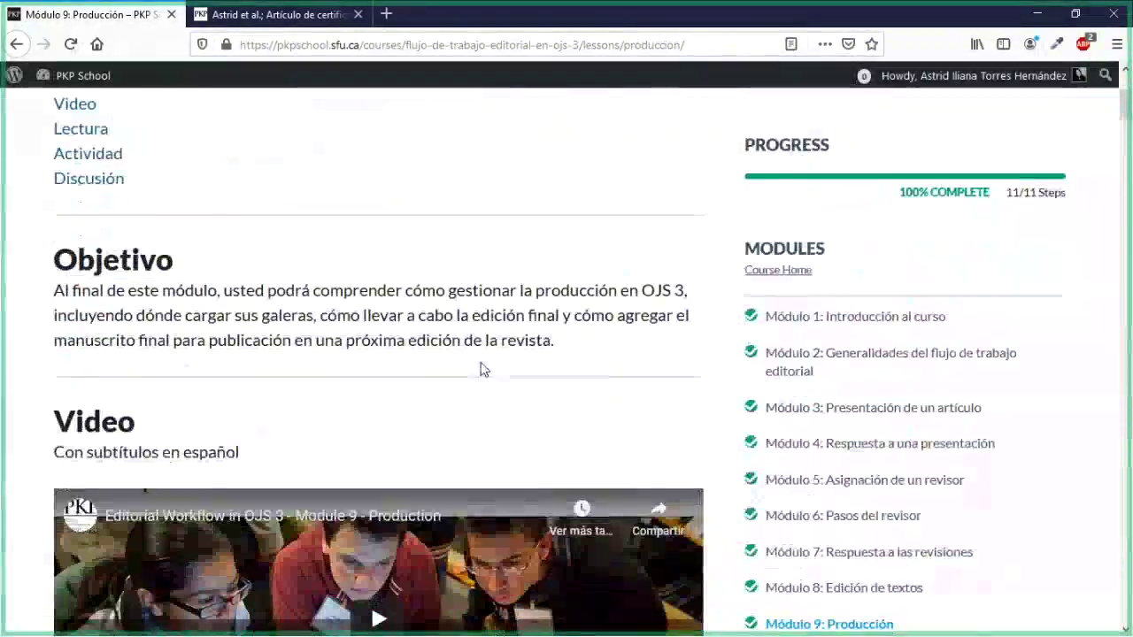
scroll(480, 370, "down", 3)
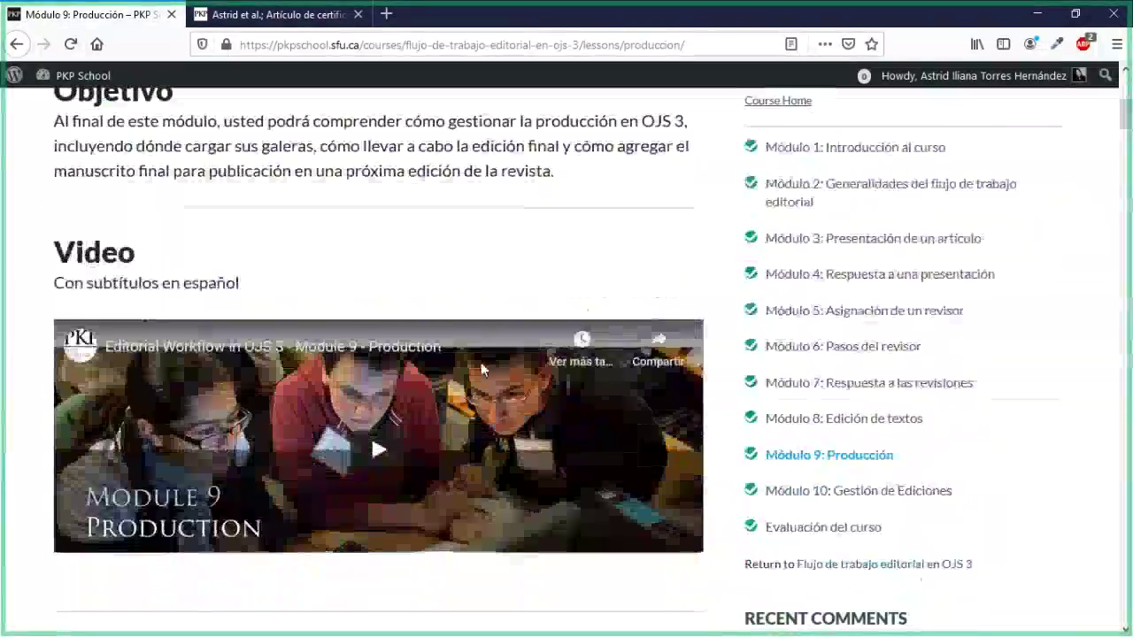
scroll(481, 370, "down", 5)
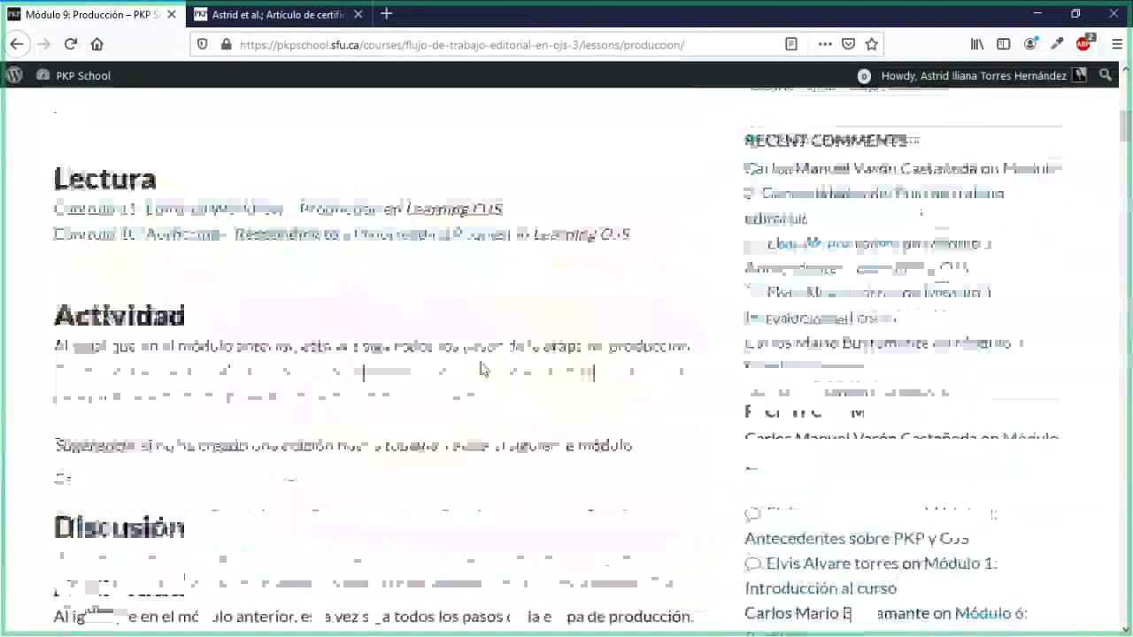
scroll(481, 370, "down", 2)
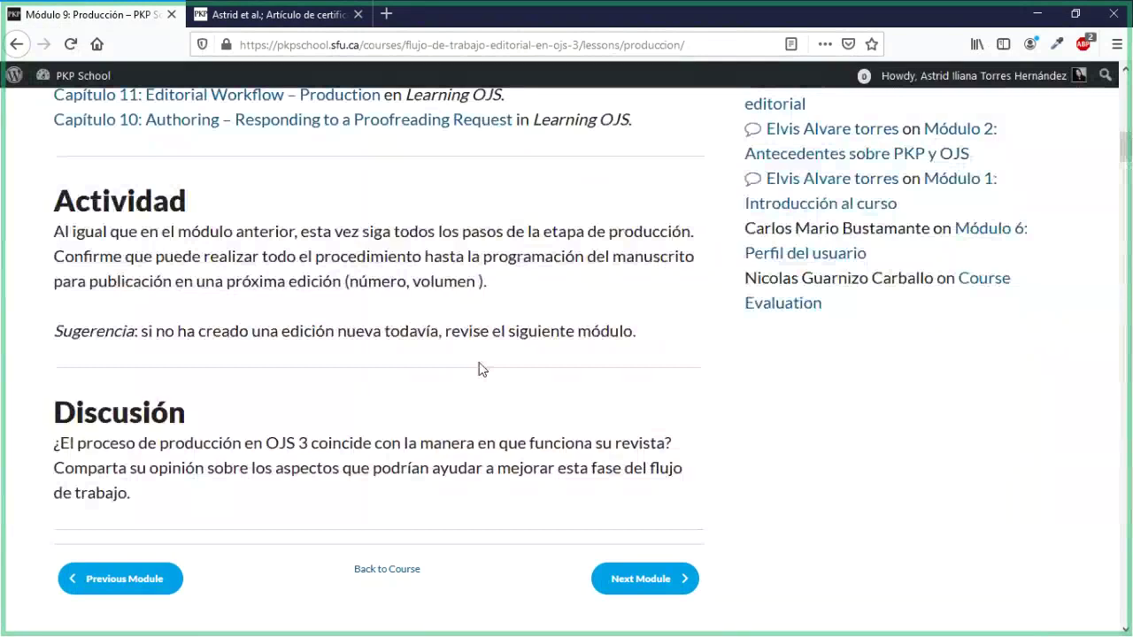
left_click(246, 25)
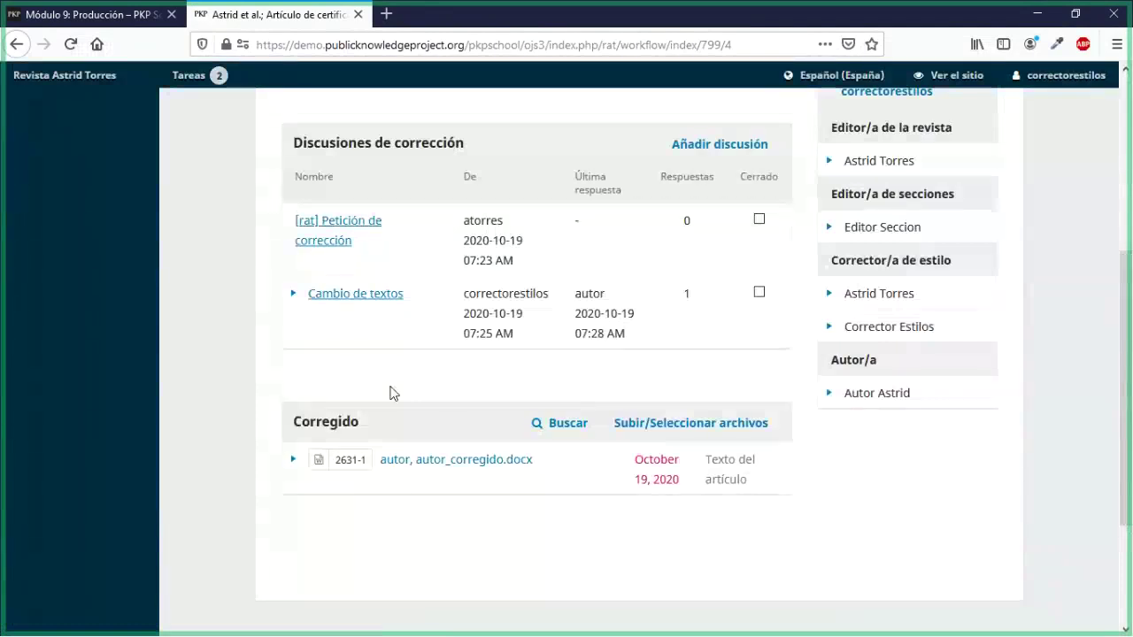
Step: Log out as correctorestilos to return to the journal editor account
scroll(394, 393, "up", 5)
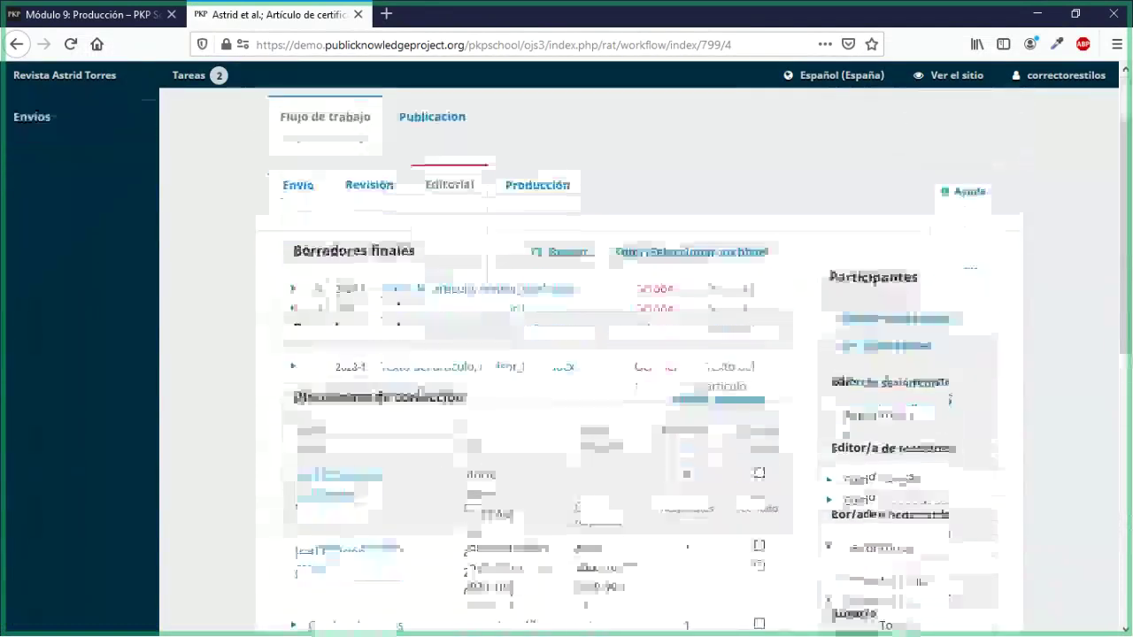
scroll(619, 354, "up", 2)
mouse_move(1054, 91)
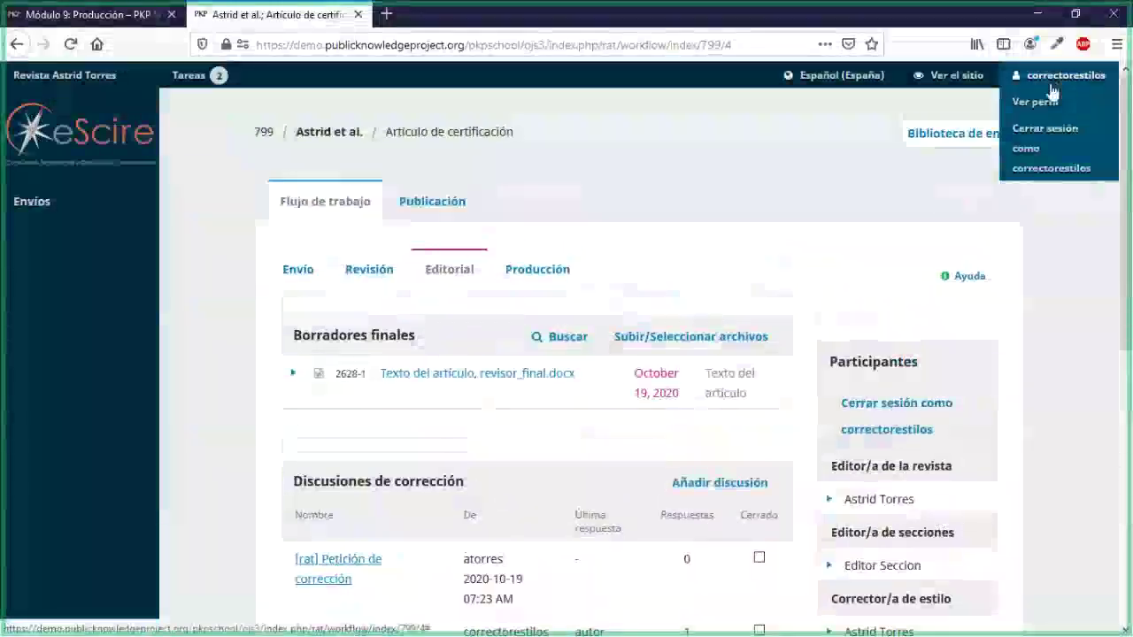
left_click(1049, 173)
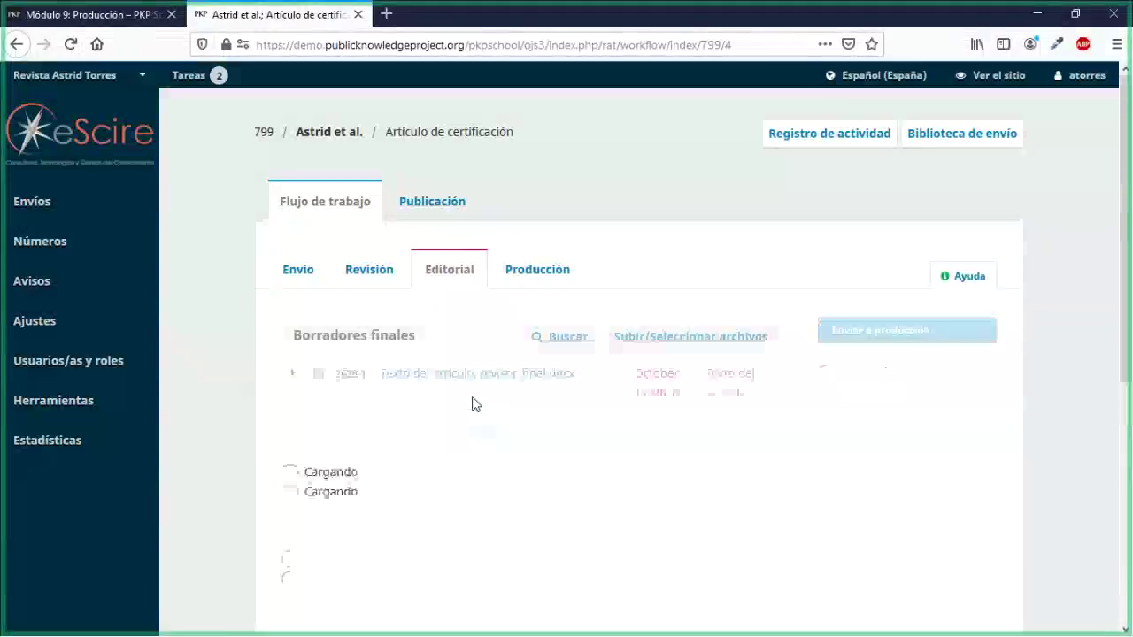
Step: Review the Editorial stage files, highlighting the Corregido section with autor_corregido.docx
scroll(472, 404, "down", 5)
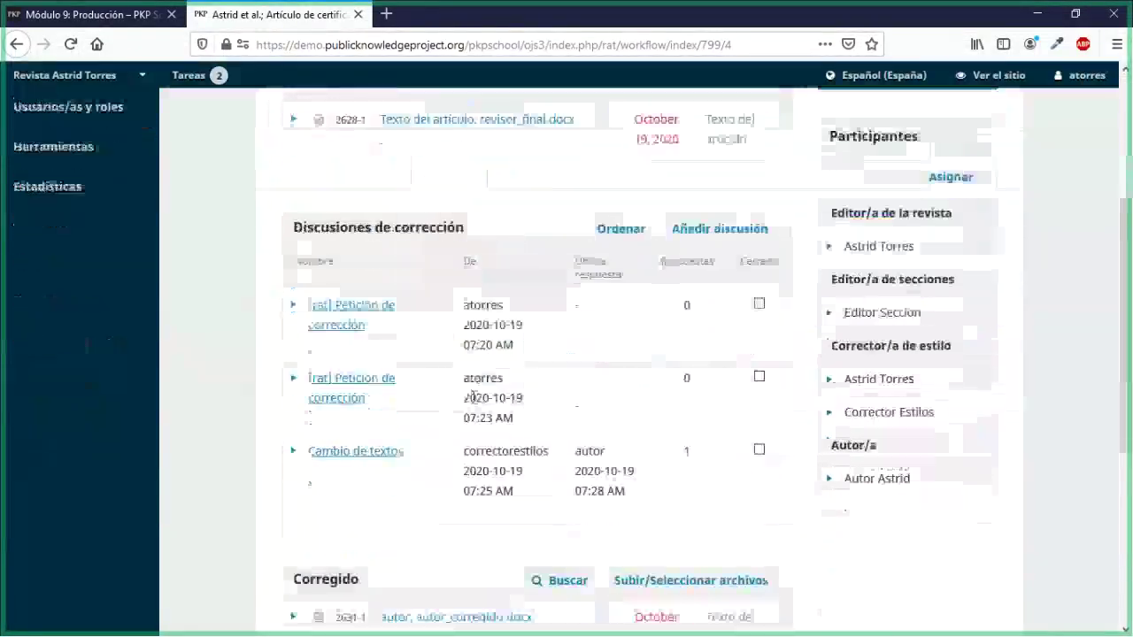
scroll(472, 398, "down", 2)
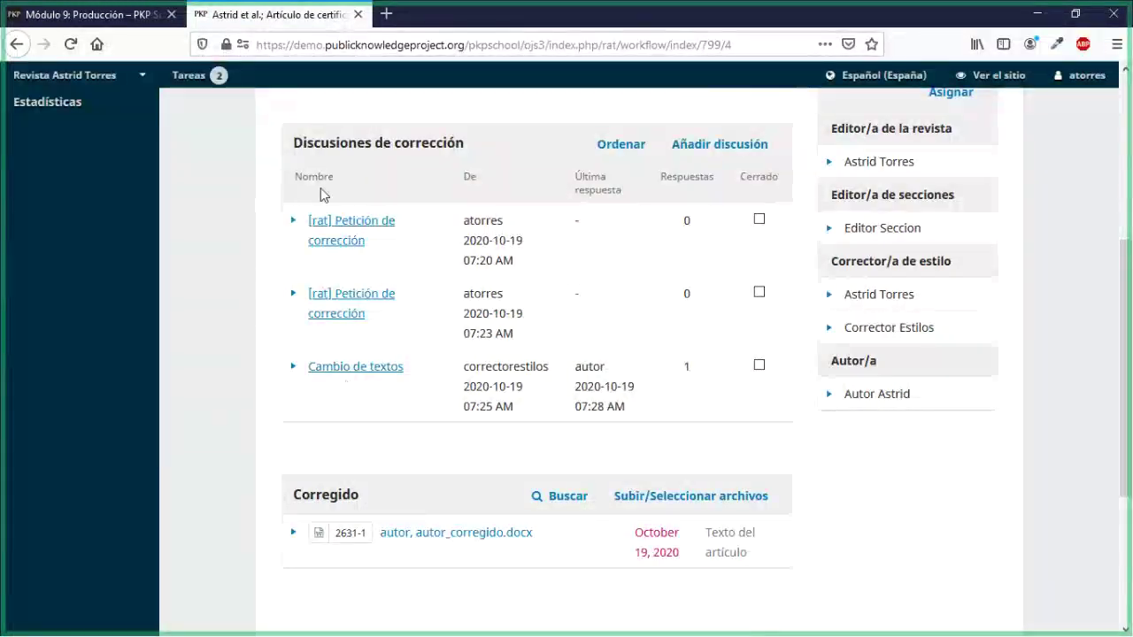
scroll(267, 322, "down", 2)
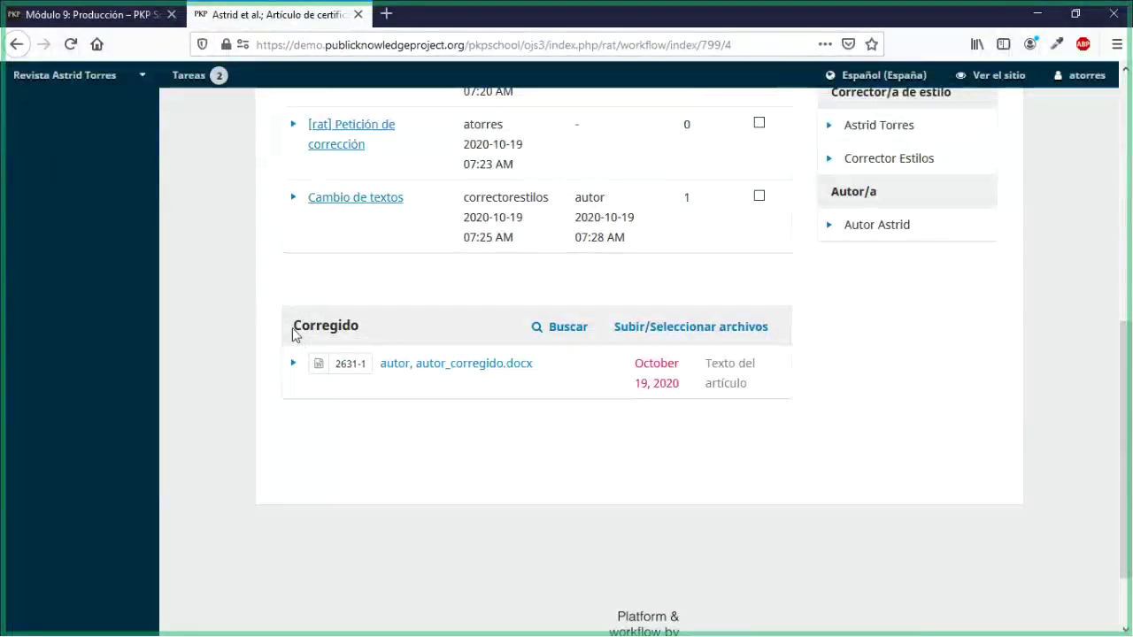
left_click_drag(295, 334, 353, 345)
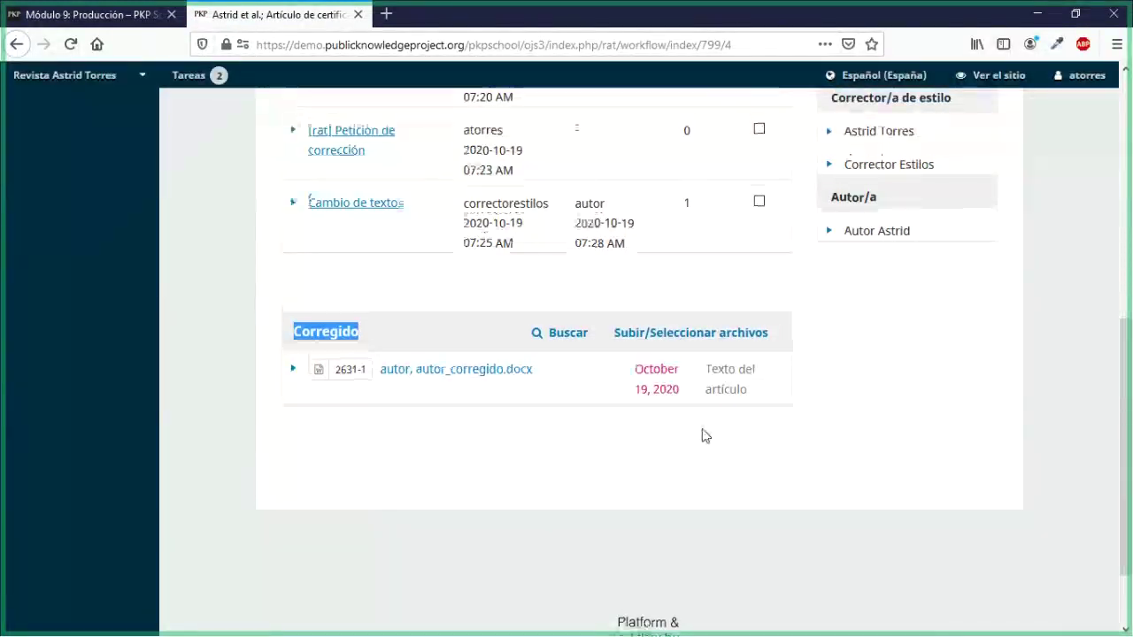
scroll(705, 436, "up", 3)
scroll(706, 436, "up", 5)
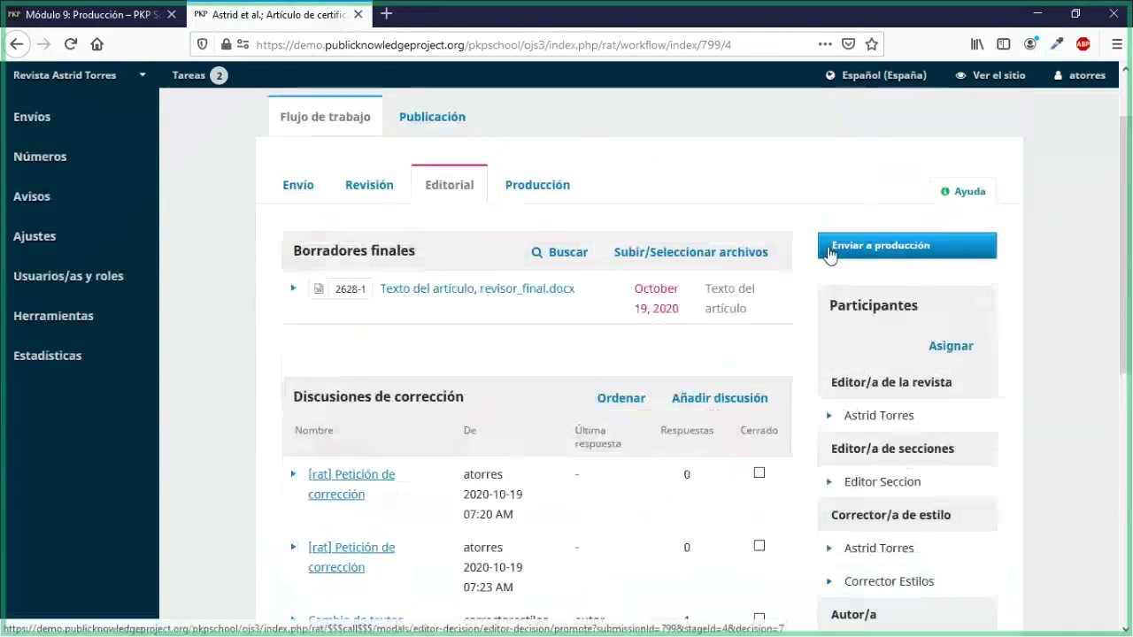
Step: Send submission 799 to production with autor_corregido.docx selected and record the decision
left_click(830, 254)
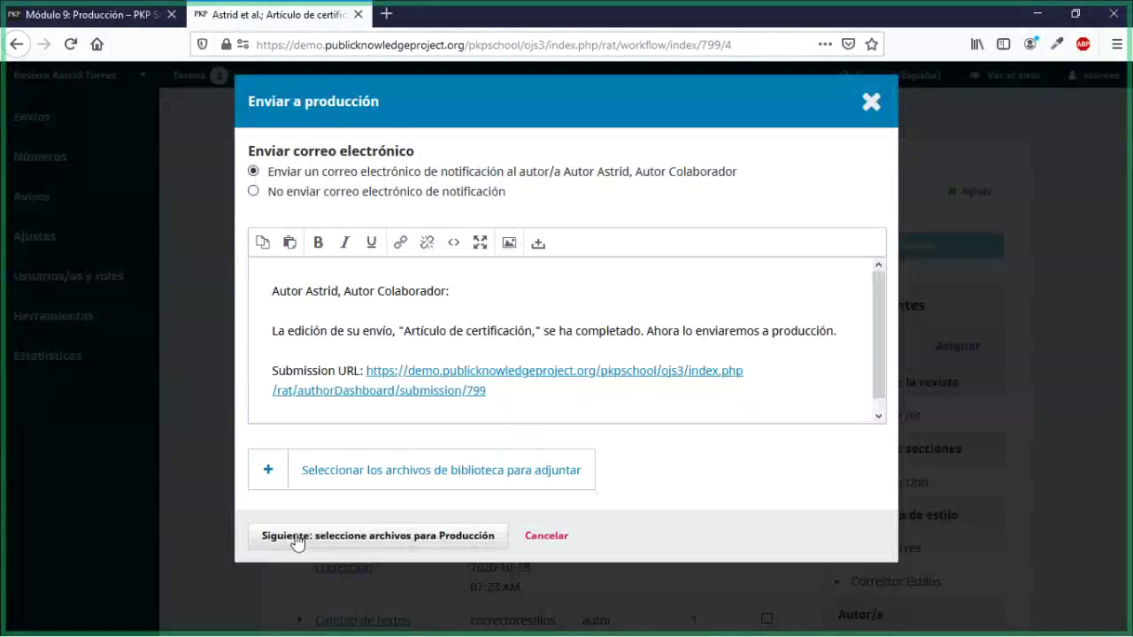
left_click(296, 537)
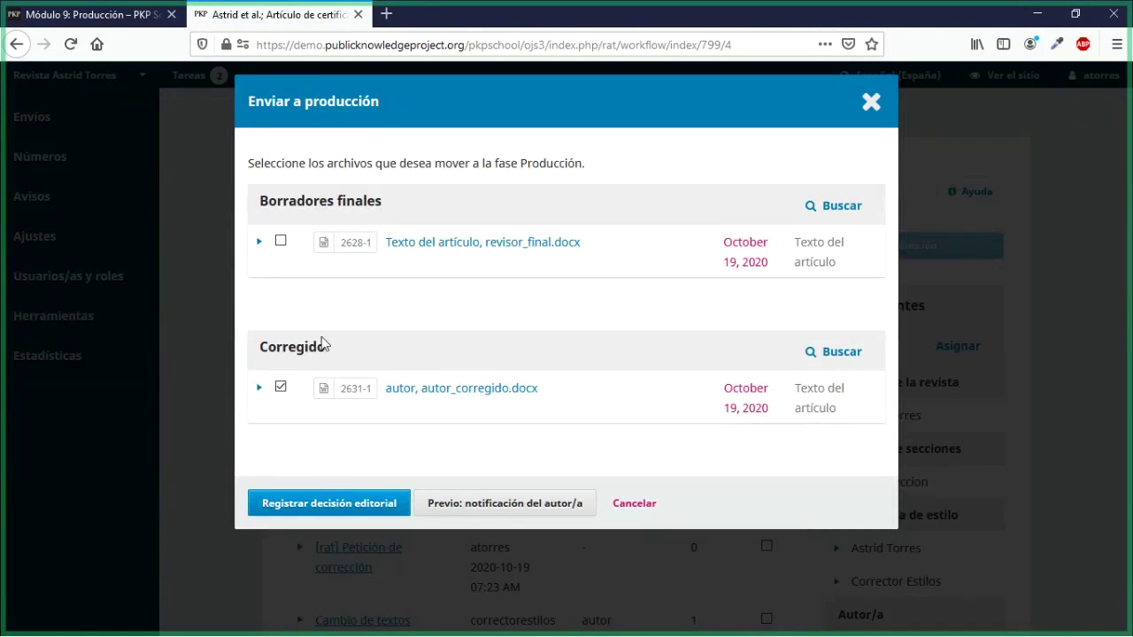
left_click_drag(266, 344, 298, 344)
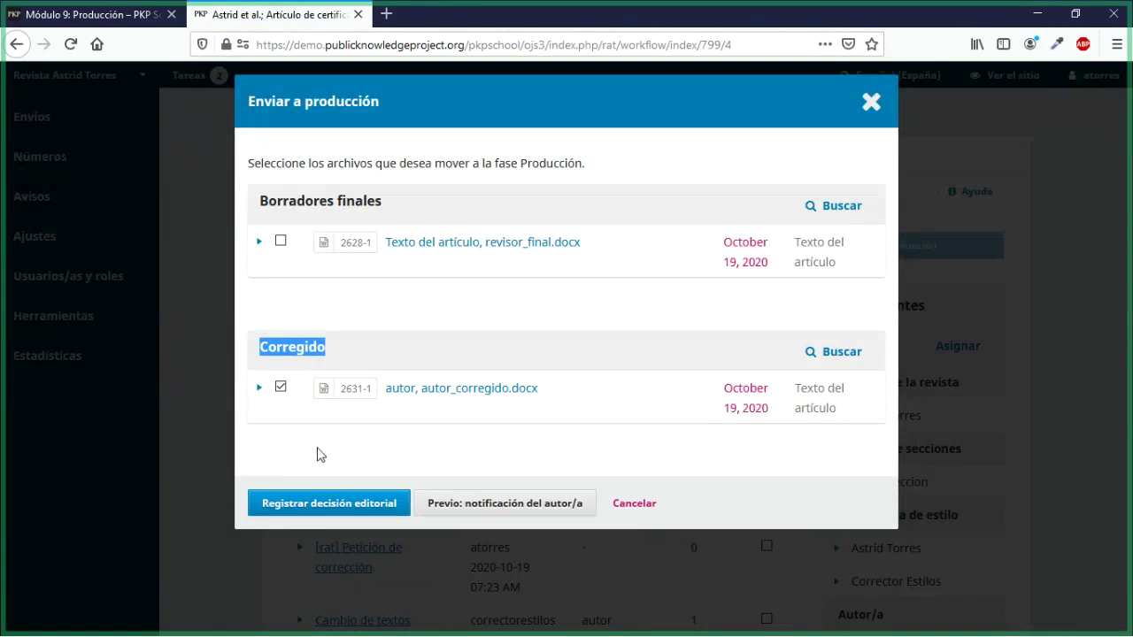
left_click(314, 503)
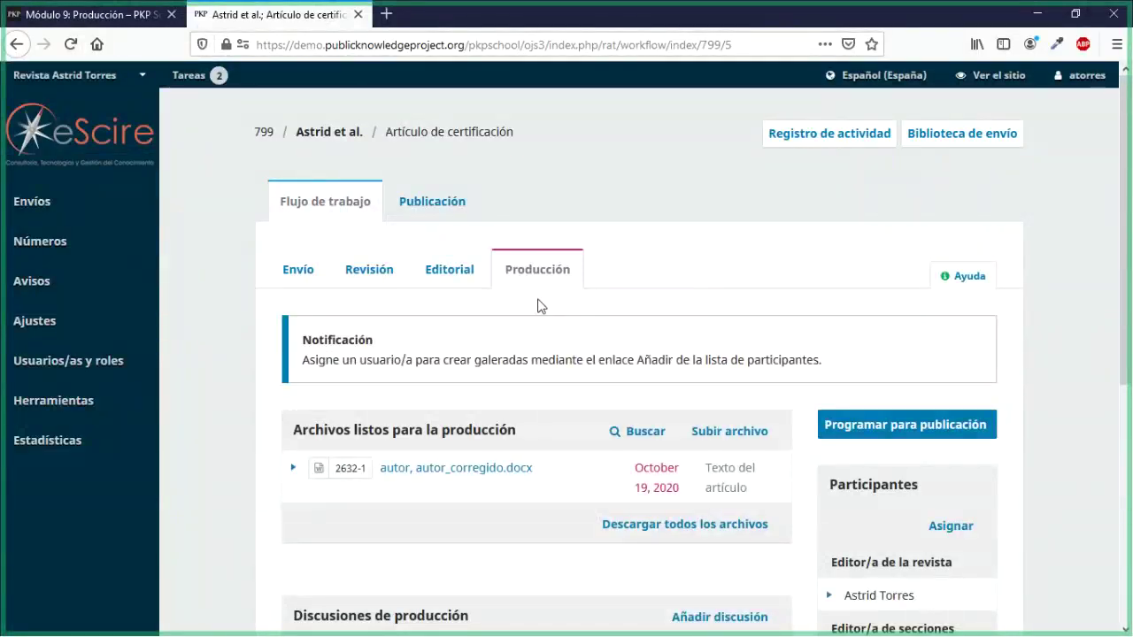
scroll(541, 305, "down", 2)
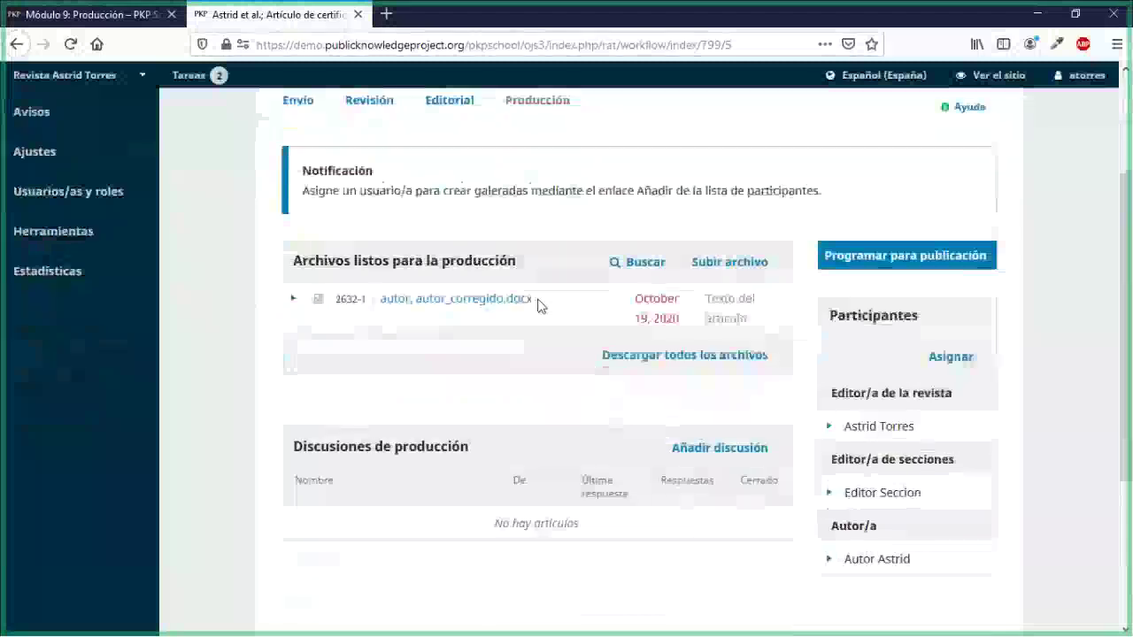
scroll(538, 303, "up", 2)
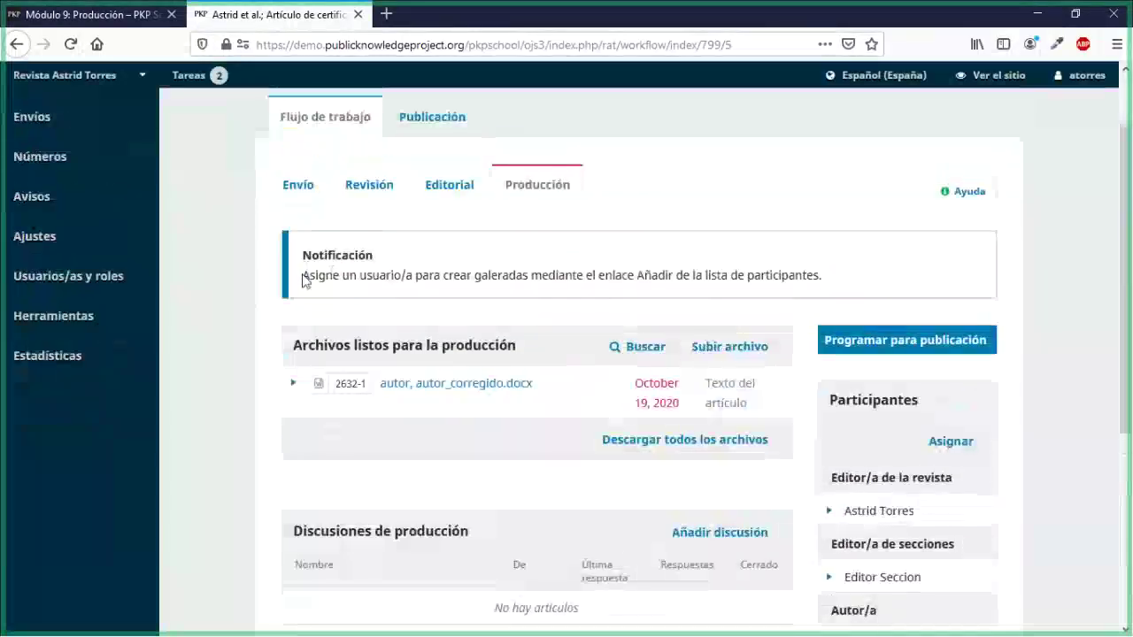
left_click_drag(308, 277, 824, 283)
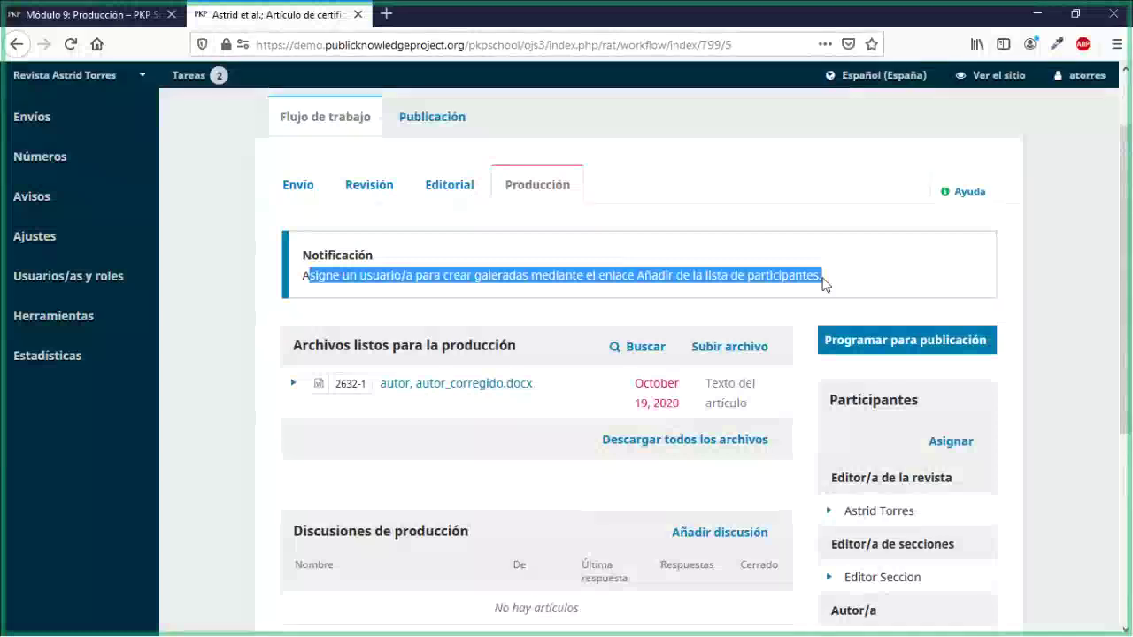
left_click(526, 317)
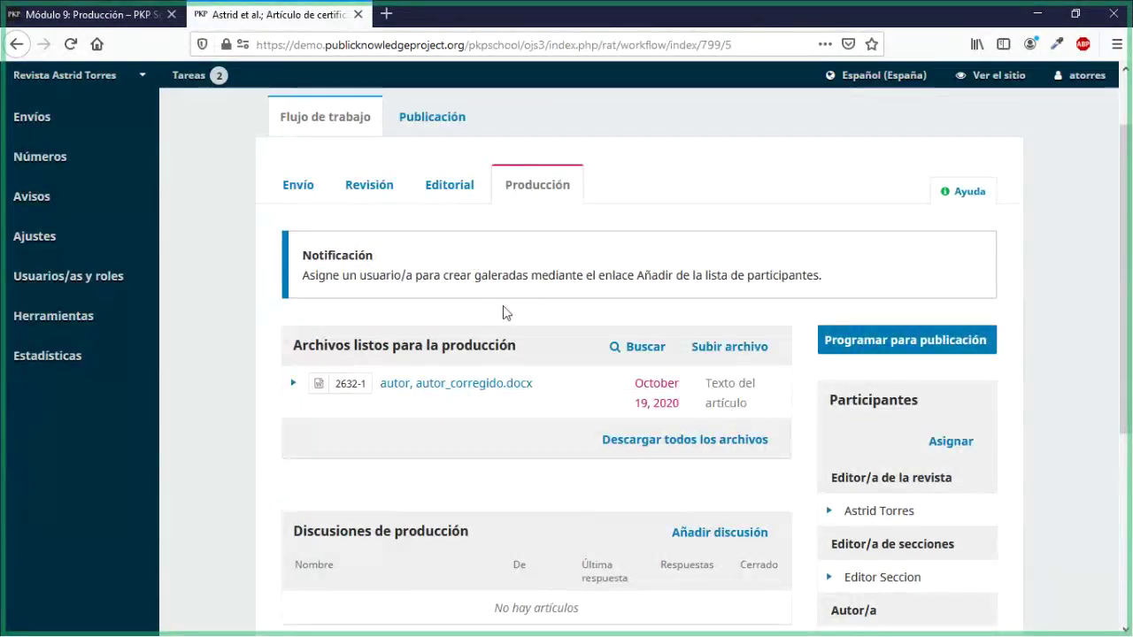
scroll(504, 307, "down", 3)
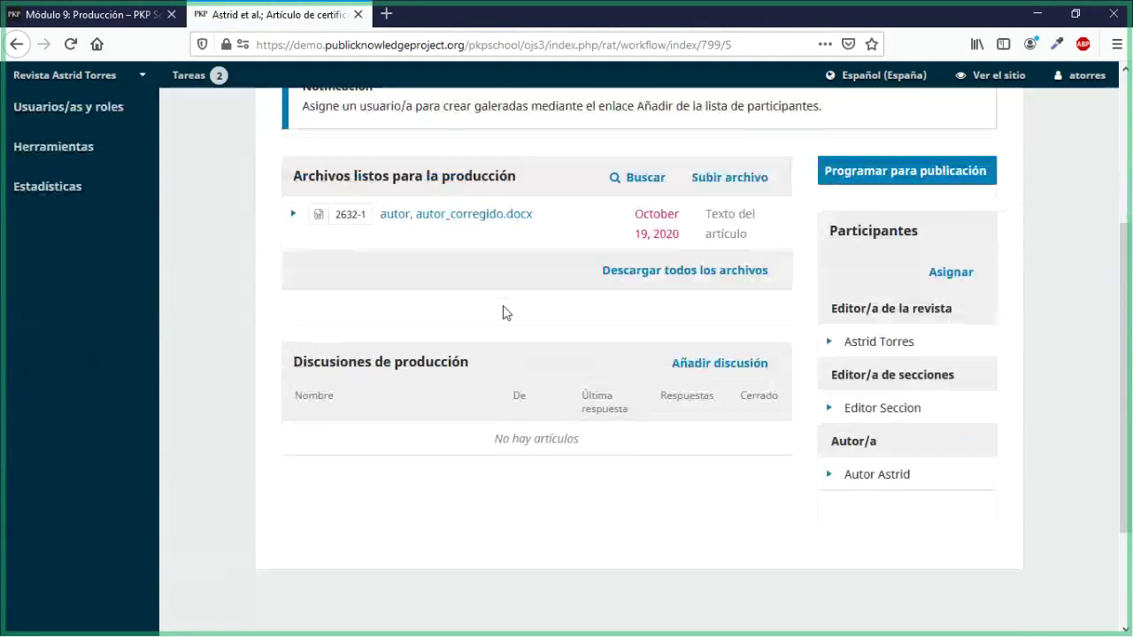
scroll(504, 313, "up", 2)
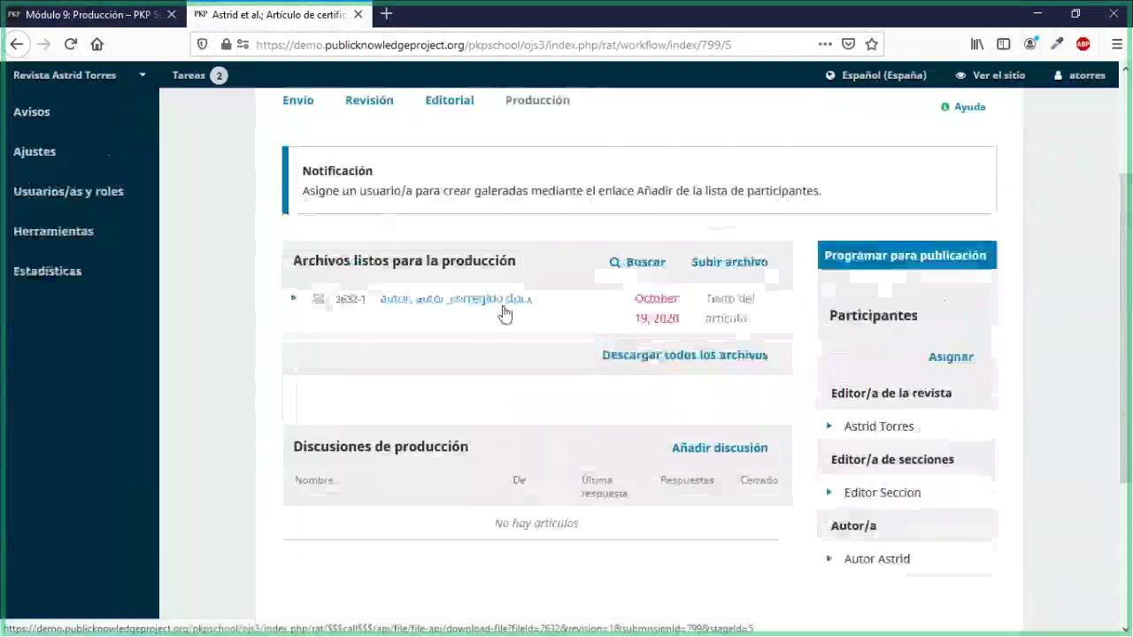
left_click_drag(295, 260, 512, 260)
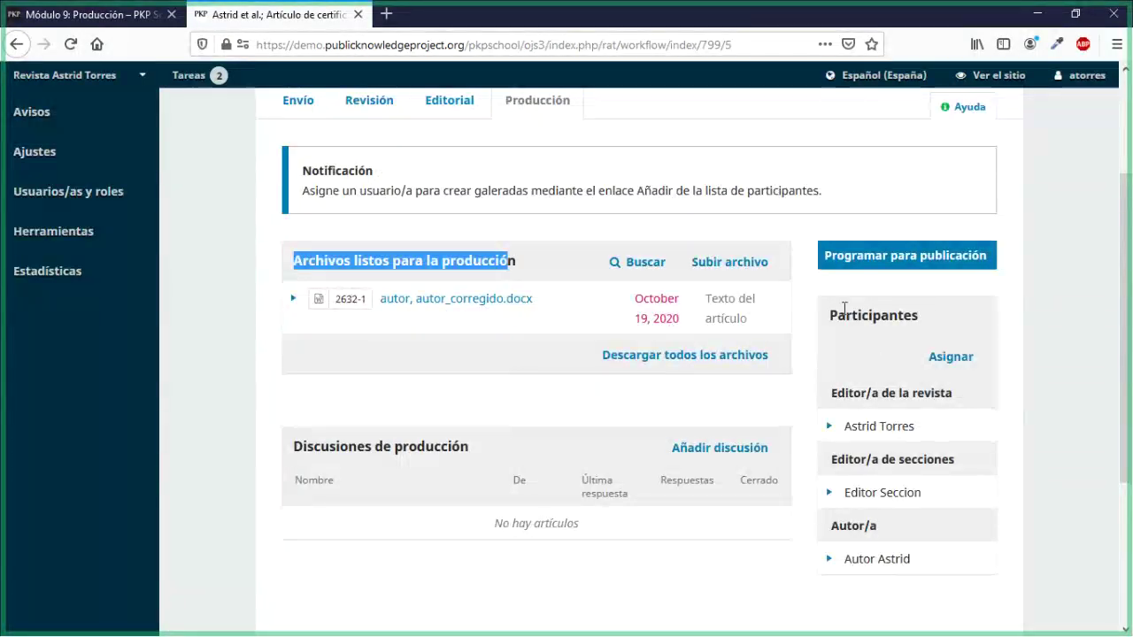
double_click(843, 313)
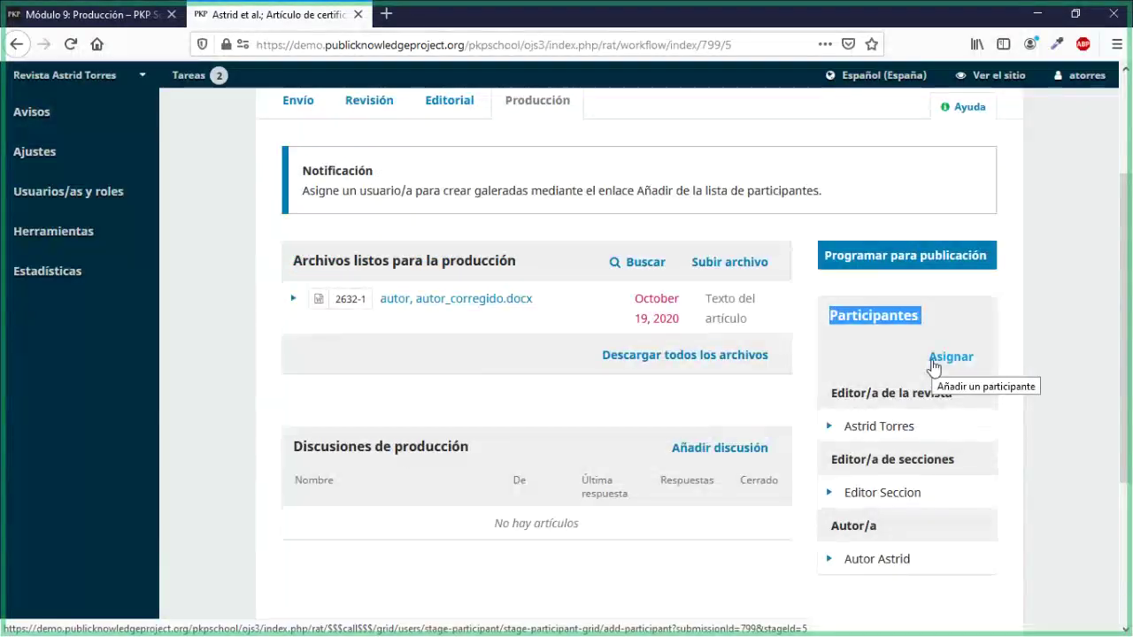
scroll(934, 366, "down", 2)
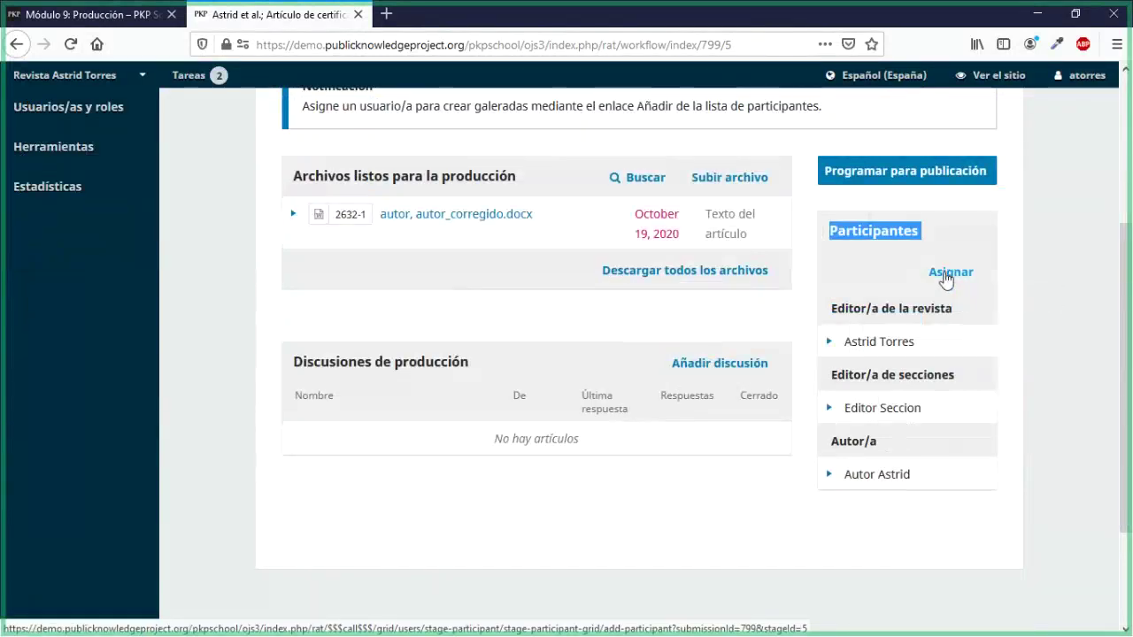
Step: Assign a Maquetador/a user to production with the '[rat] Solicitud de galeradas' message
left_click(947, 274)
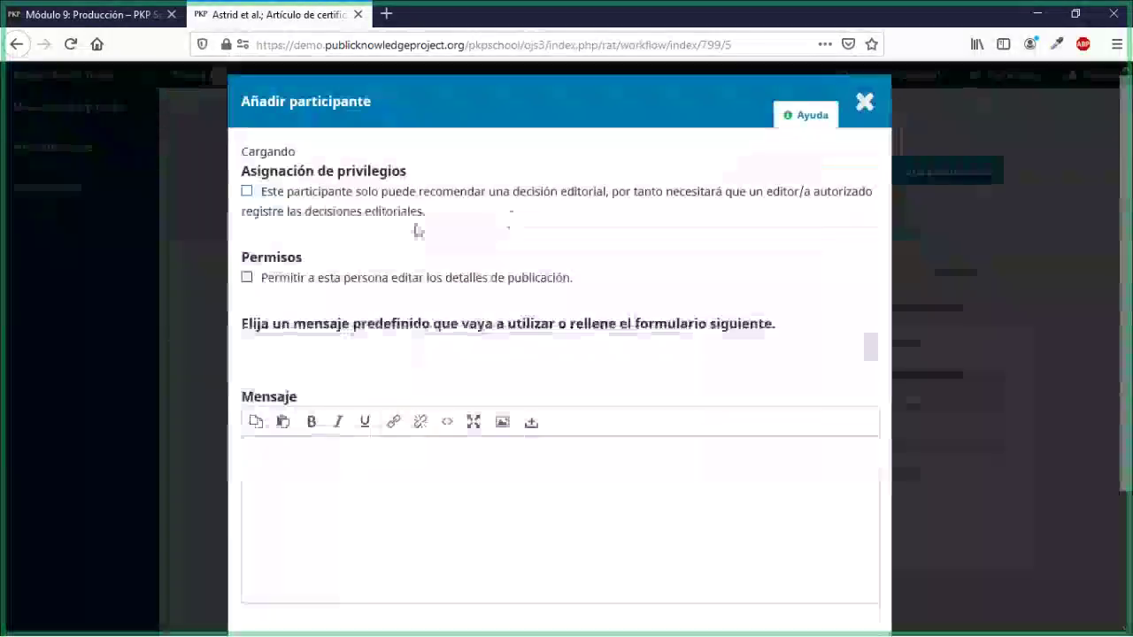
left_click(262, 206)
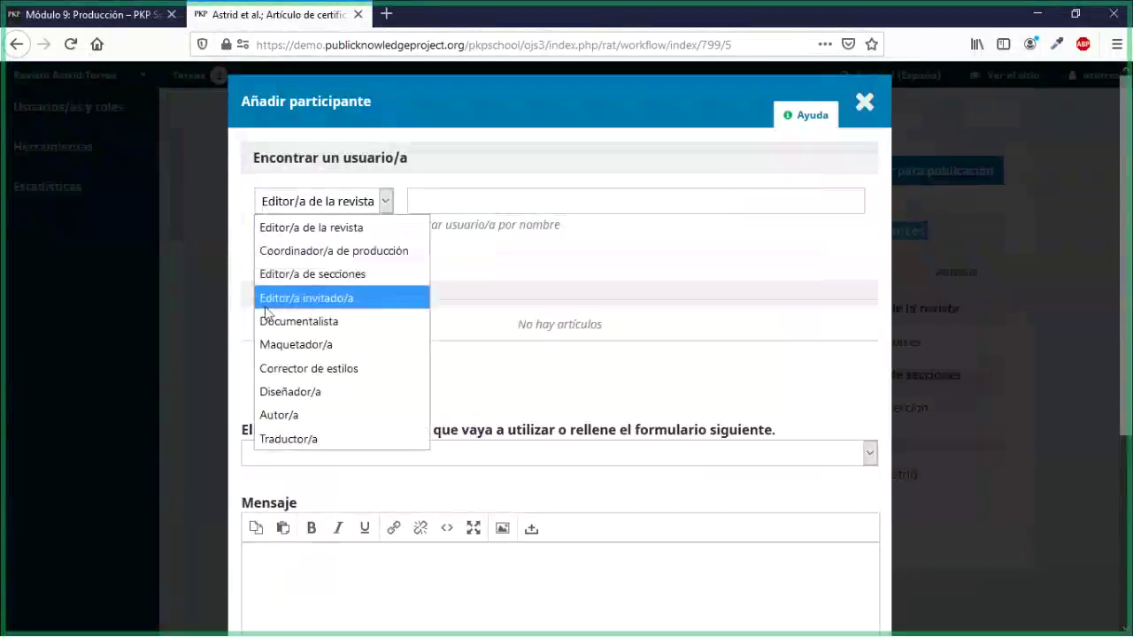
left_click(275, 347)
left_click(284, 258)
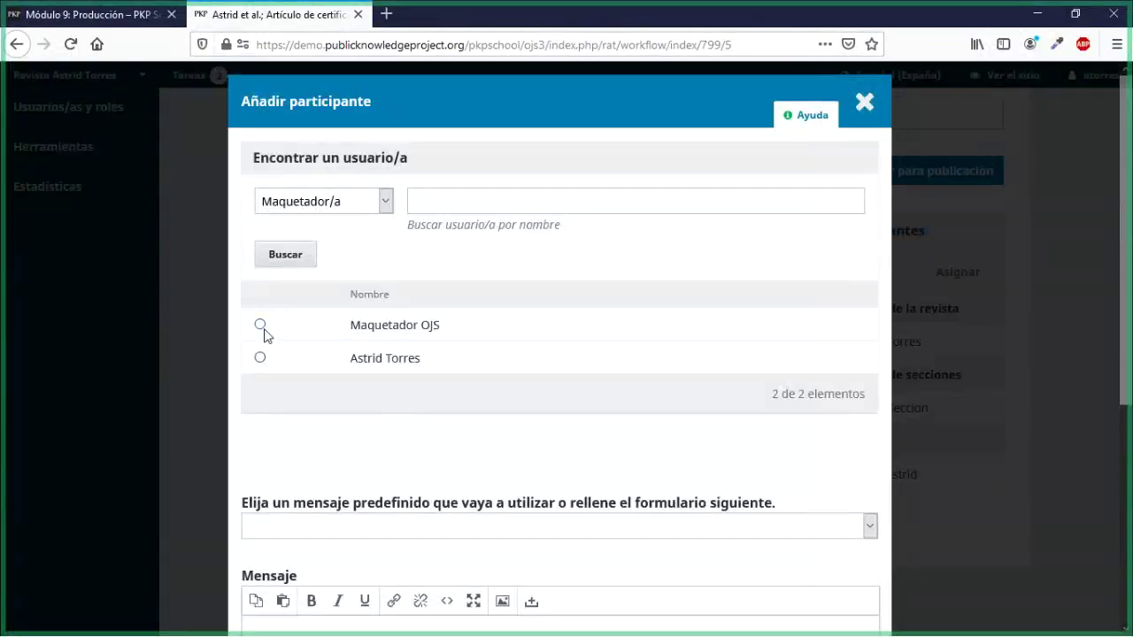
left_click(262, 326)
scroll(360, 430, "down", 3)
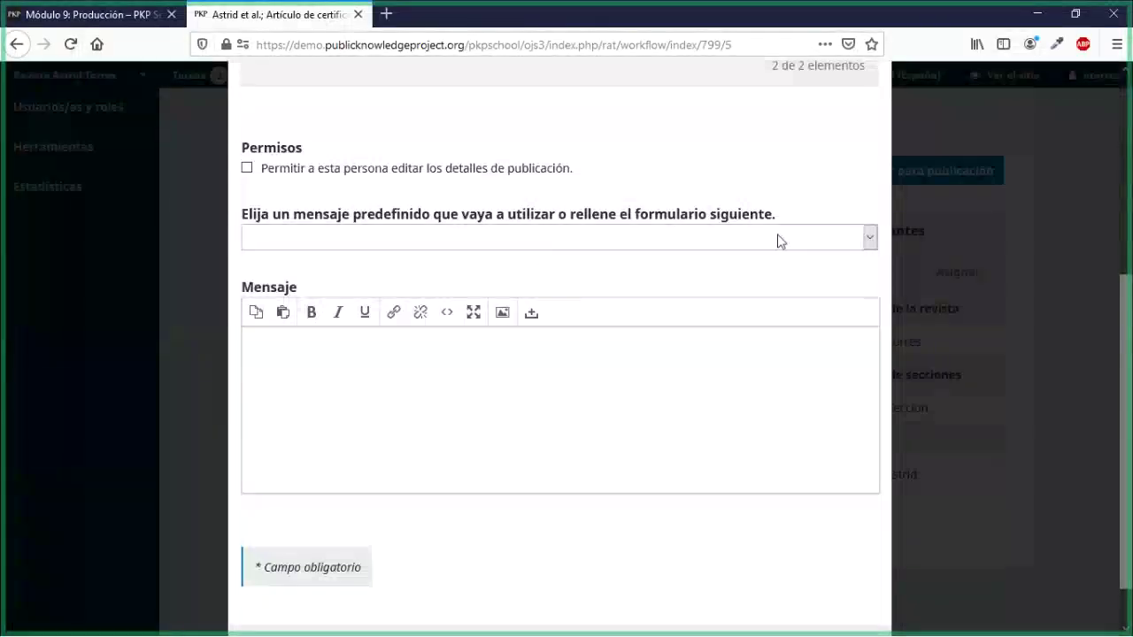
left_click(579, 249)
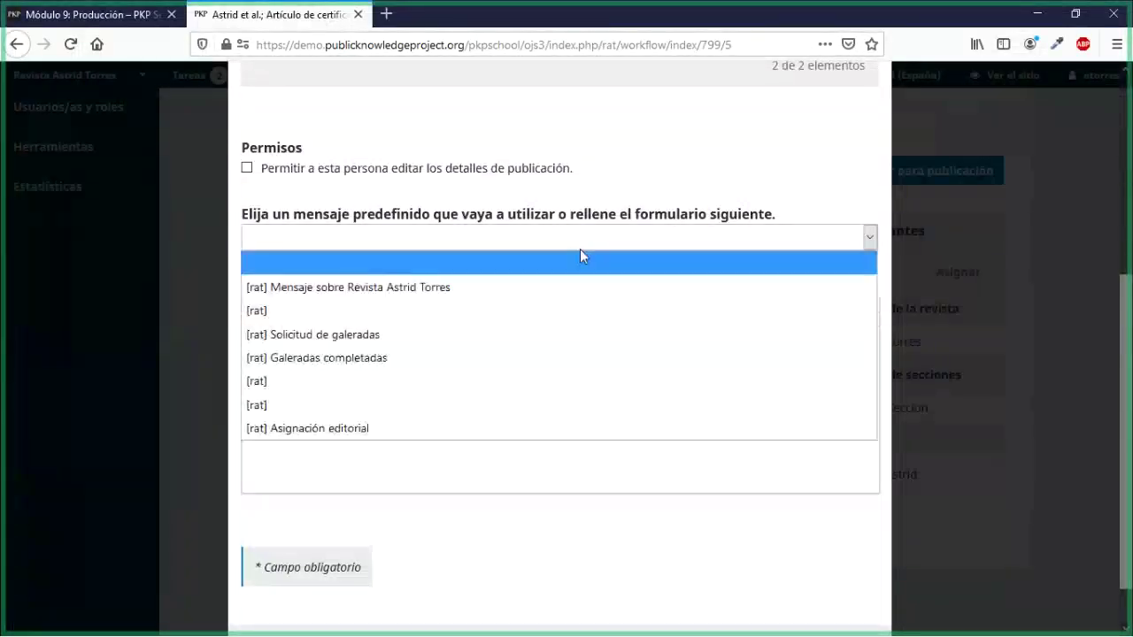
left_click(354, 331)
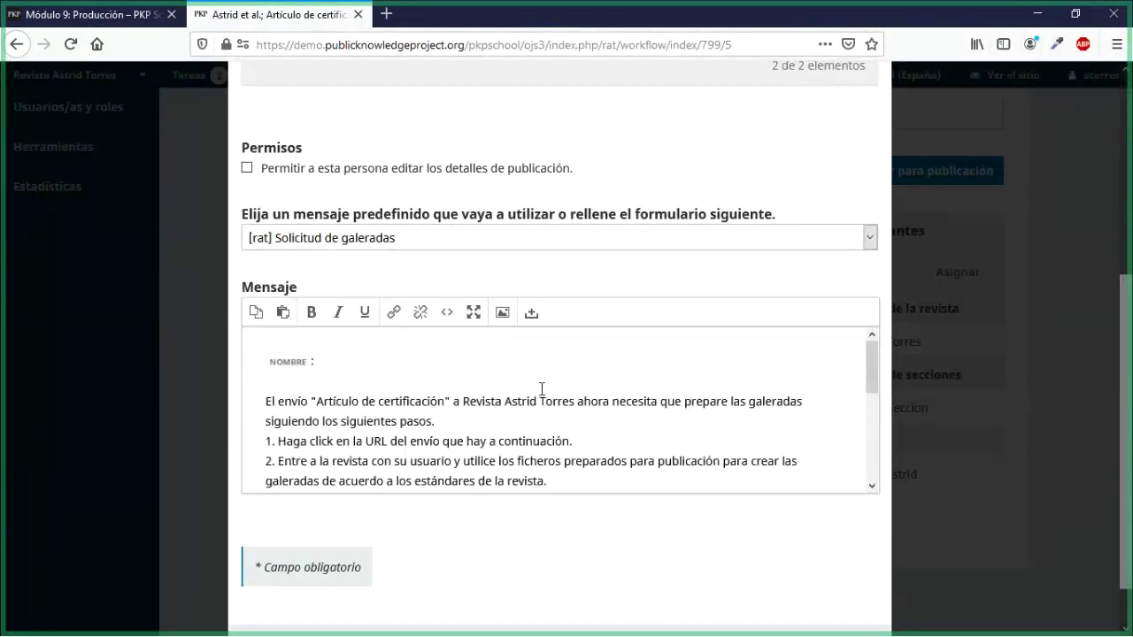
scroll(542, 389, "down", 4)
scroll(548, 298, "down", 1)
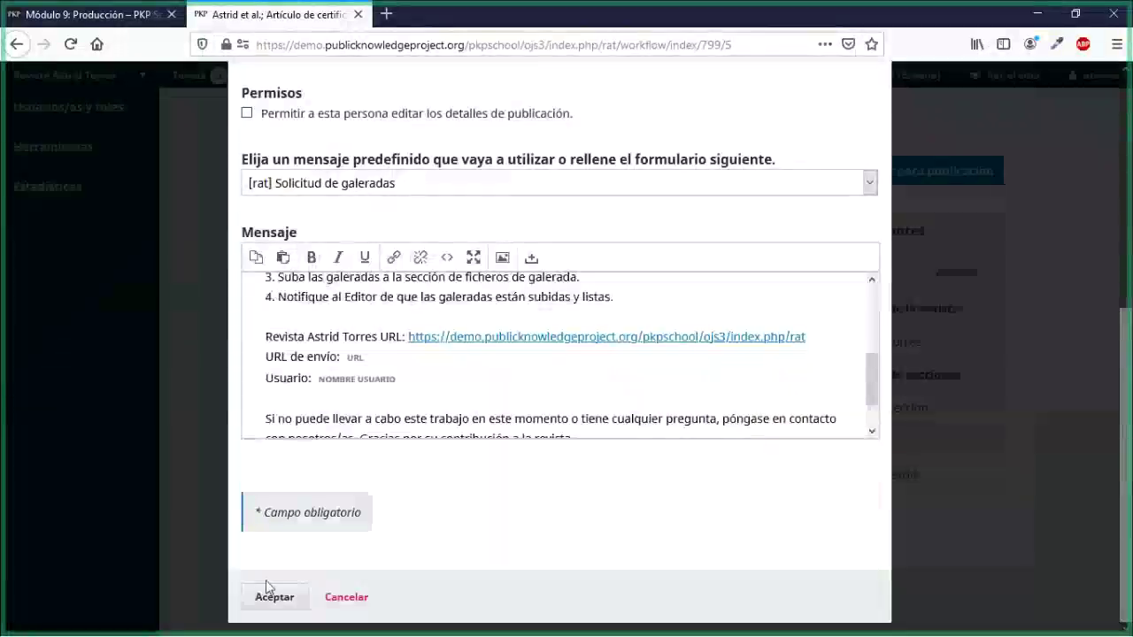
left_click(267, 599)
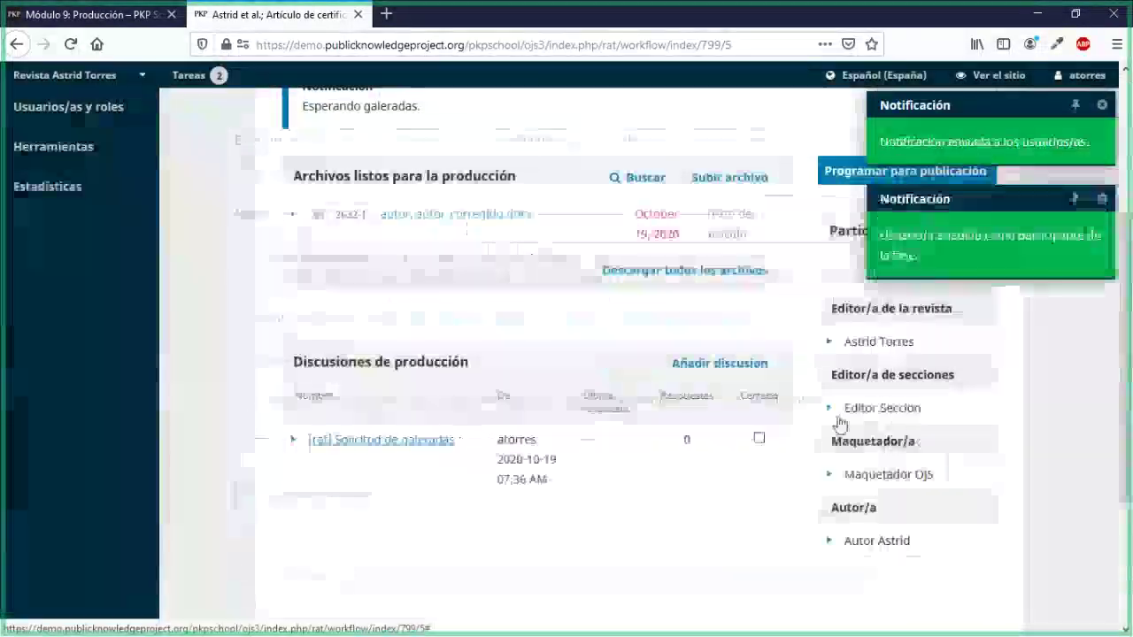
scroll(839, 423, "down", 2)
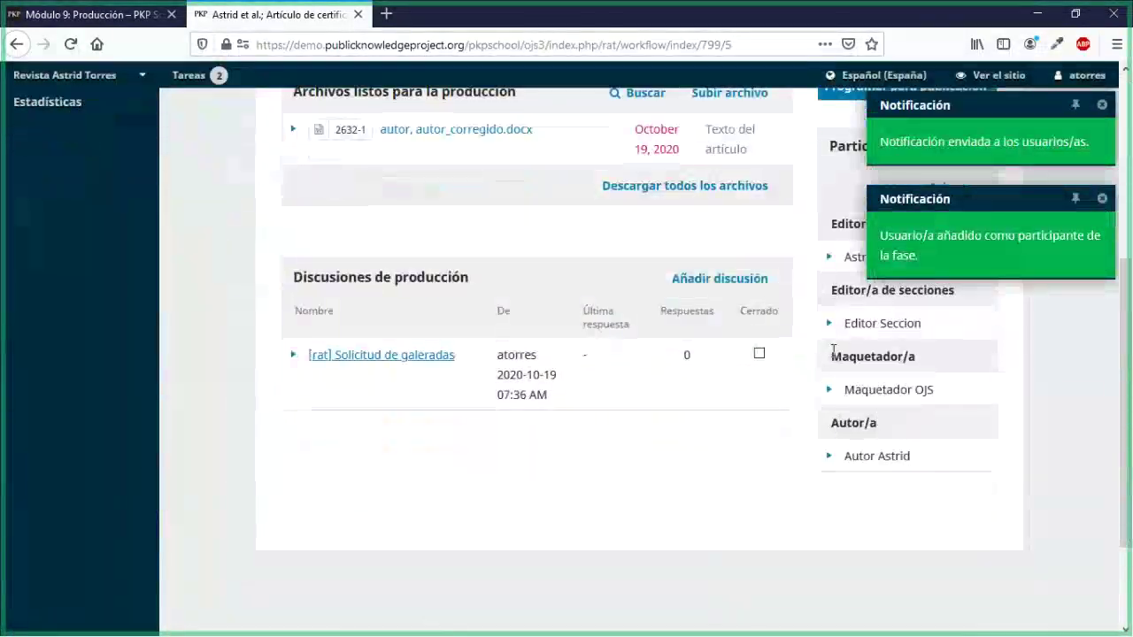
left_click_drag(832, 356, 910, 357)
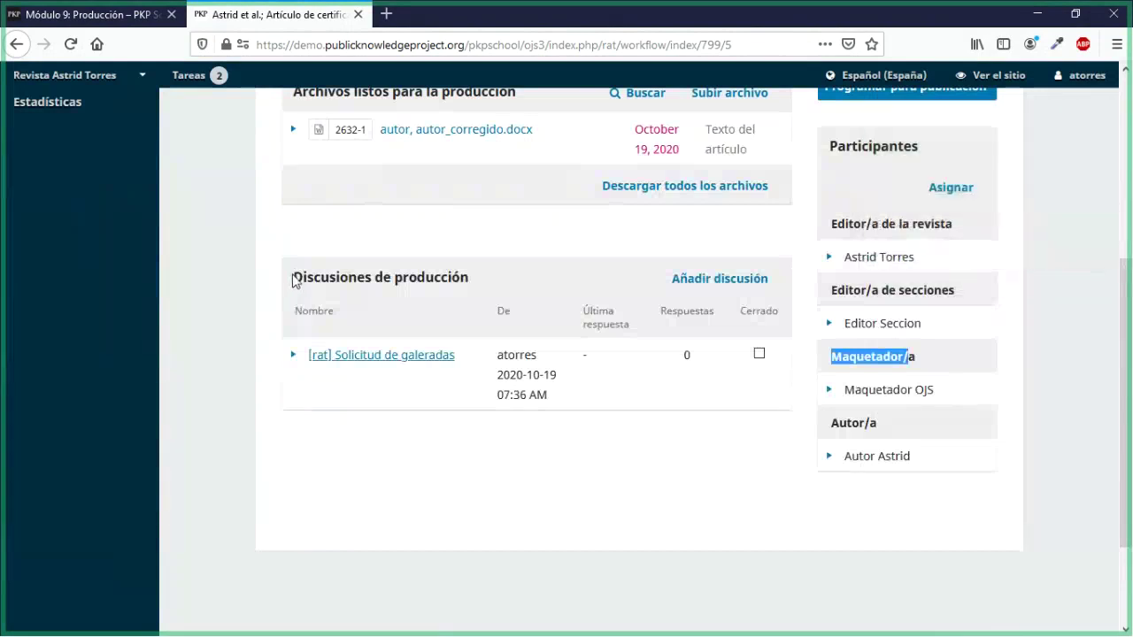
left_click_drag(294, 277, 478, 285)
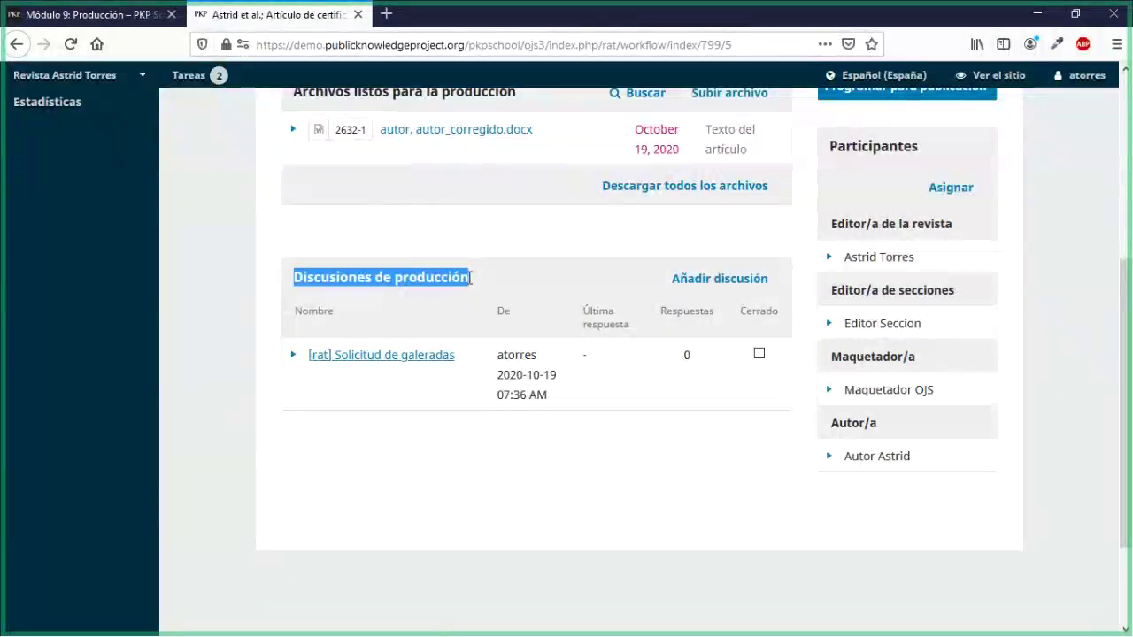
left_click(489, 481)
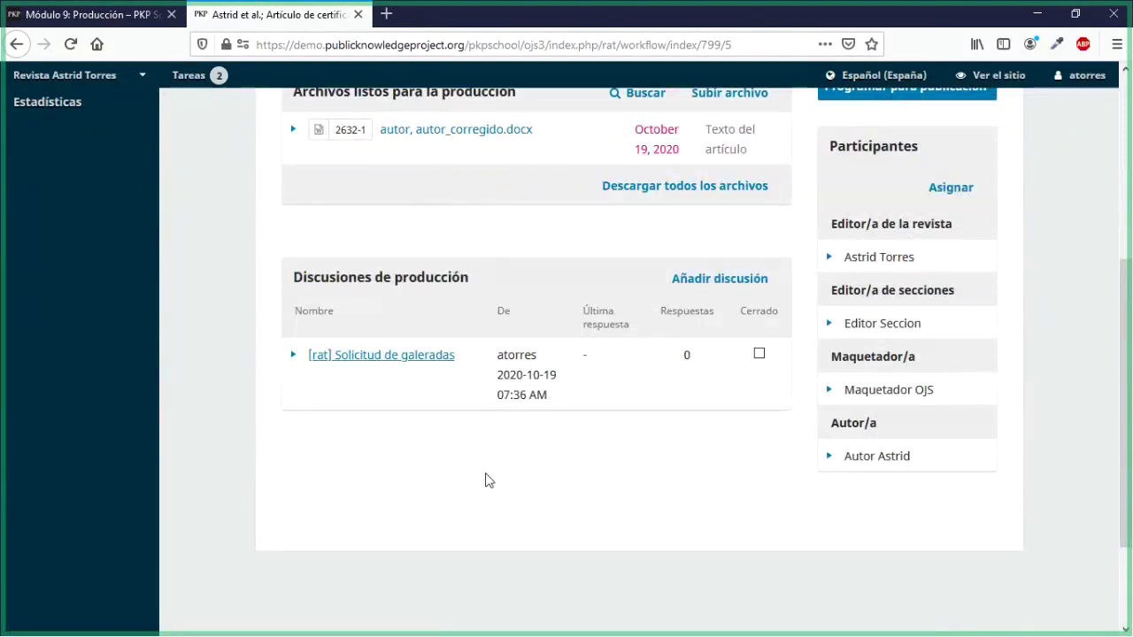
scroll(605, 478, "up", 2)
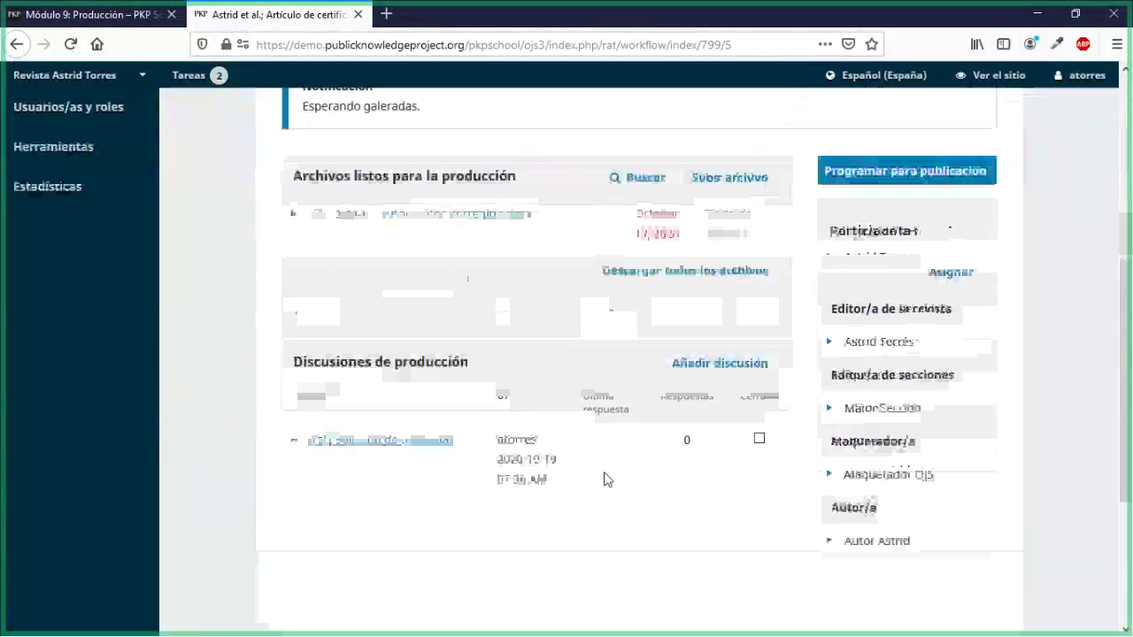
scroll(659, 350, "up", 6)
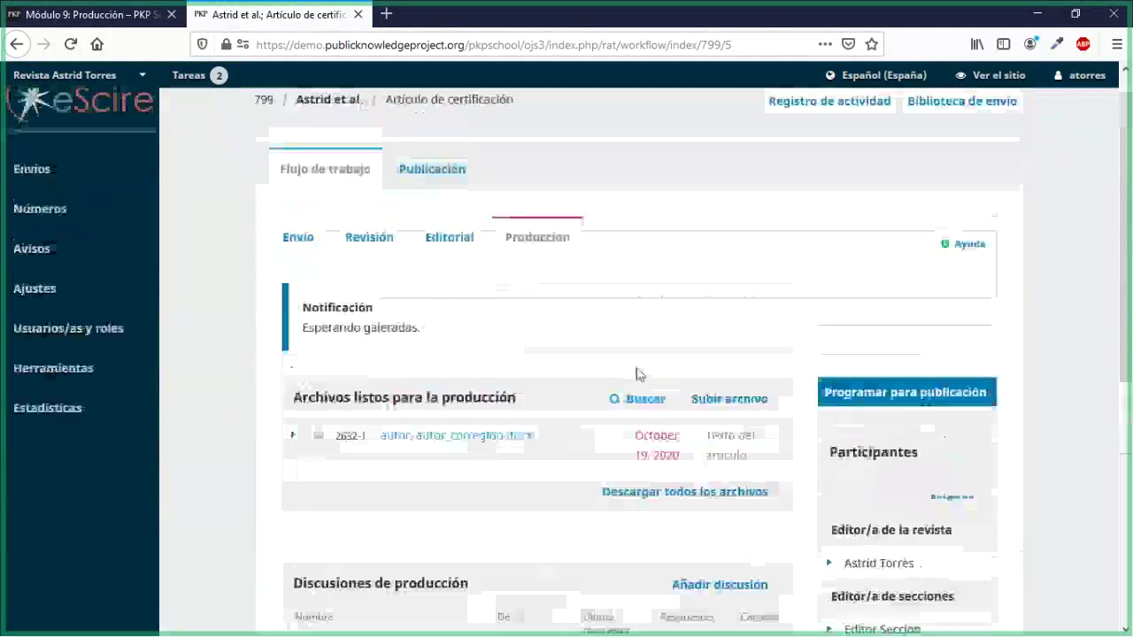
scroll(447, 447, "down", 4)
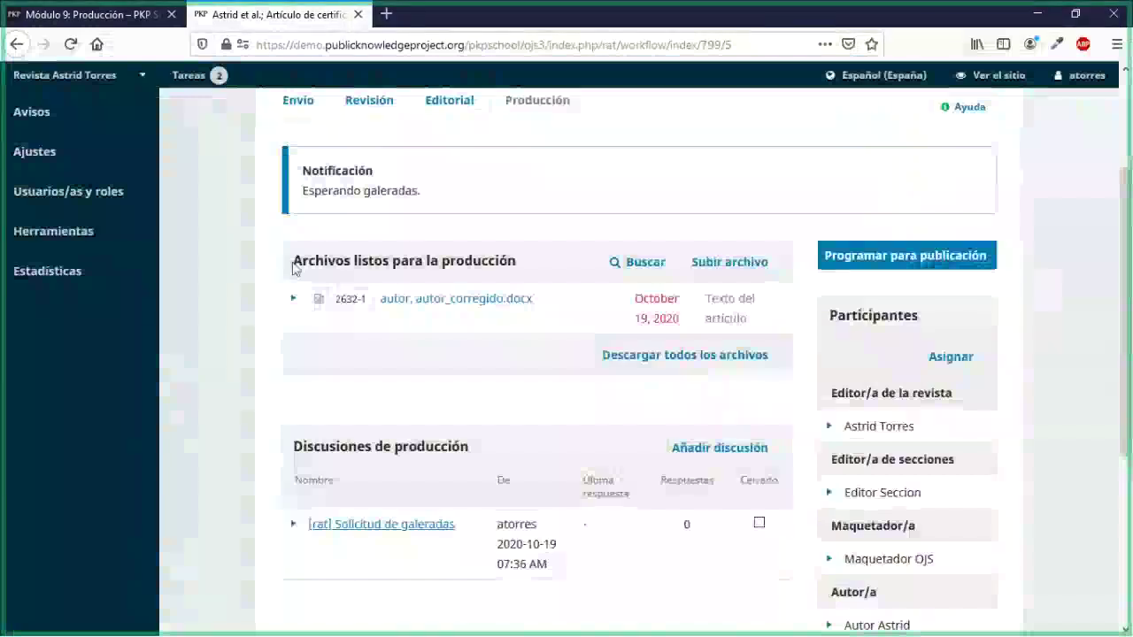
left_click_drag(295, 265, 520, 264)
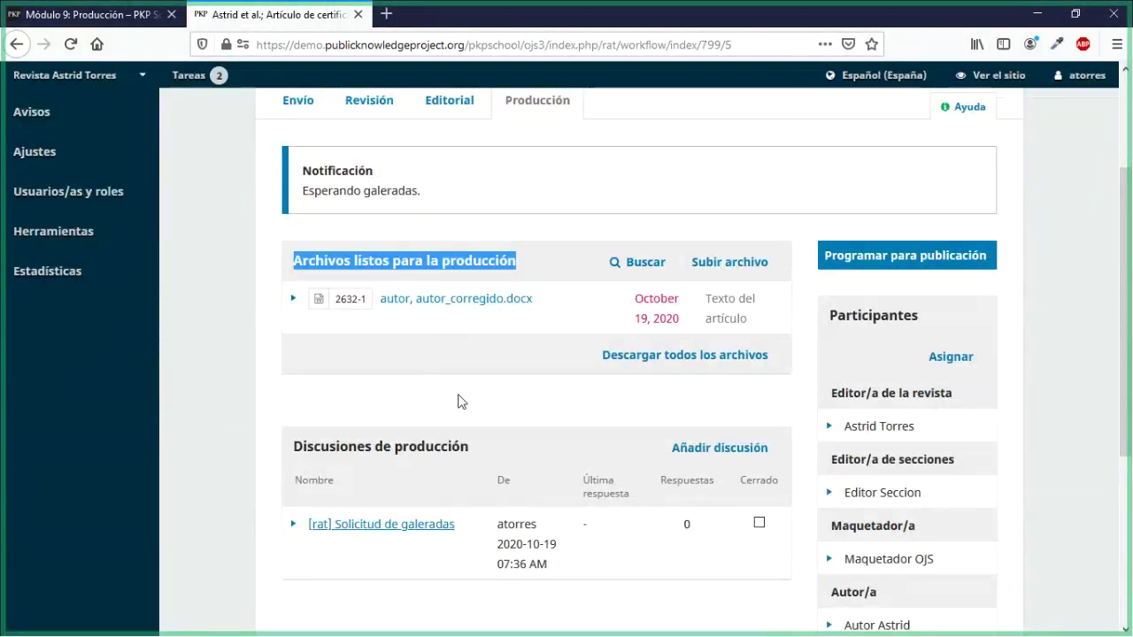
scroll(458, 401, "down", 2)
left_click_drag(295, 361, 473, 365)
scroll(474, 365, "down", 5)
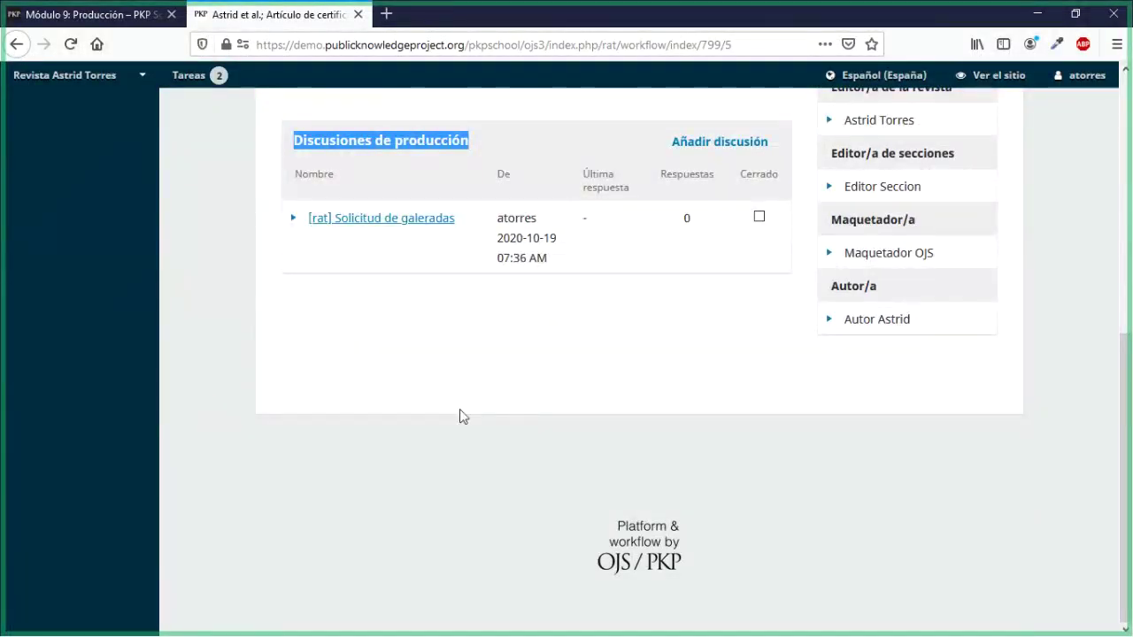
scroll(461, 412, "up", 4)
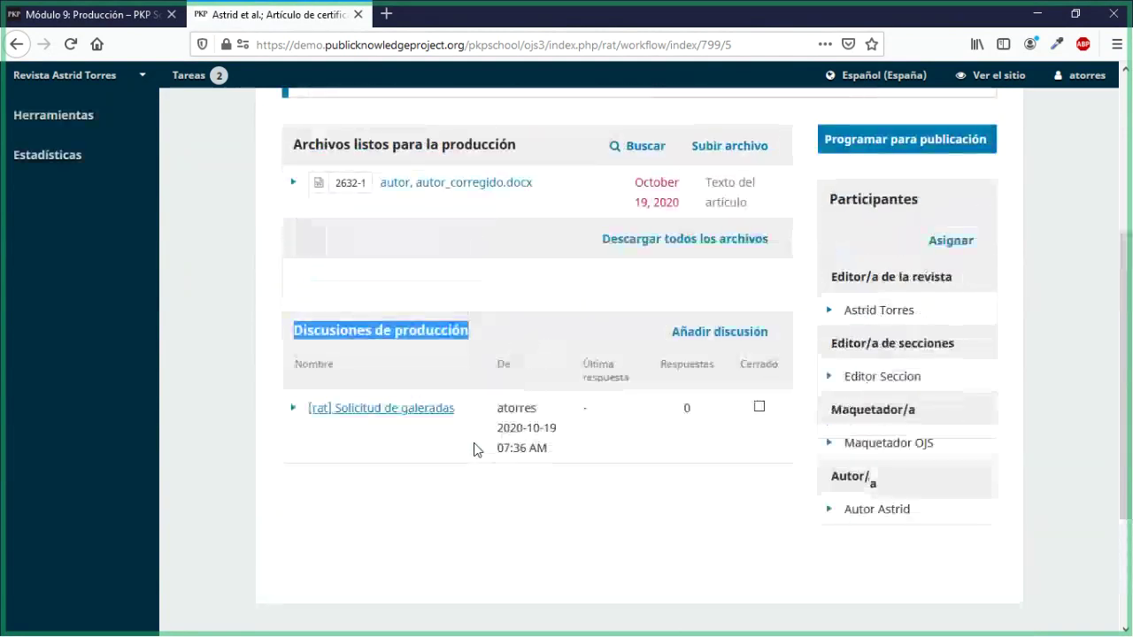
scroll(475, 450, "up", 1)
left_click(445, 461)
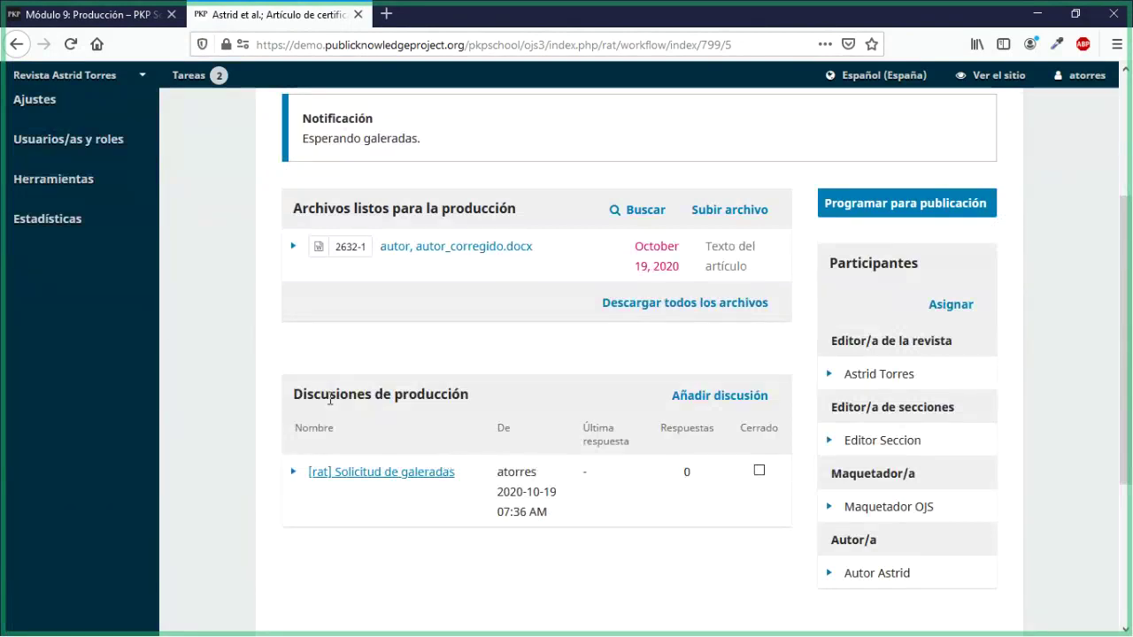
left_click_drag(296, 394, 473, 409)
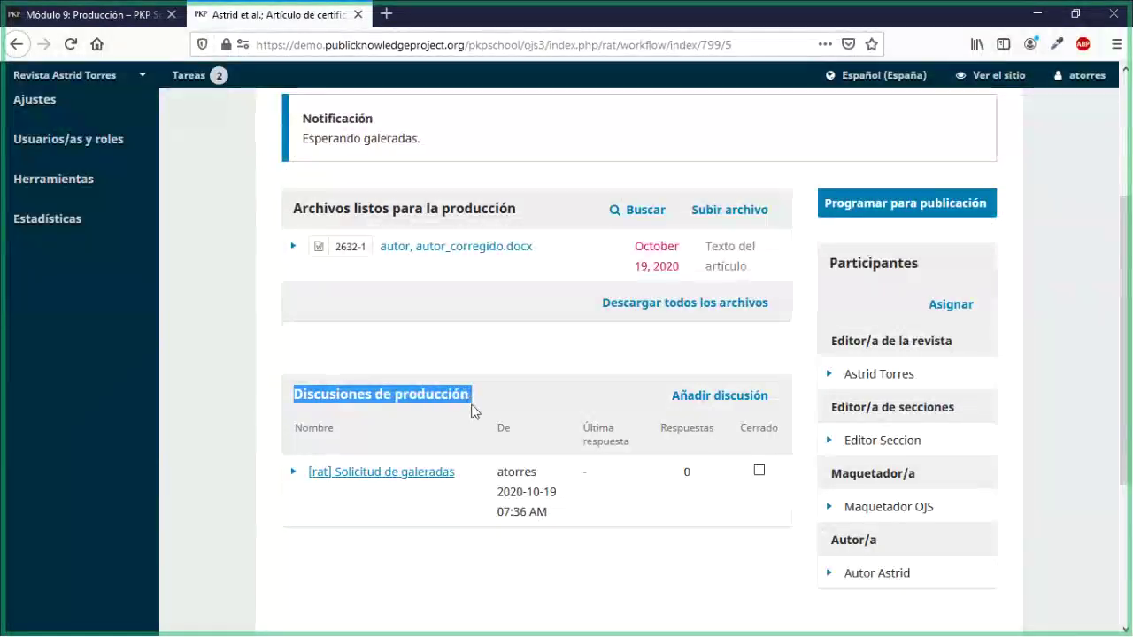
left_click(474, 410)
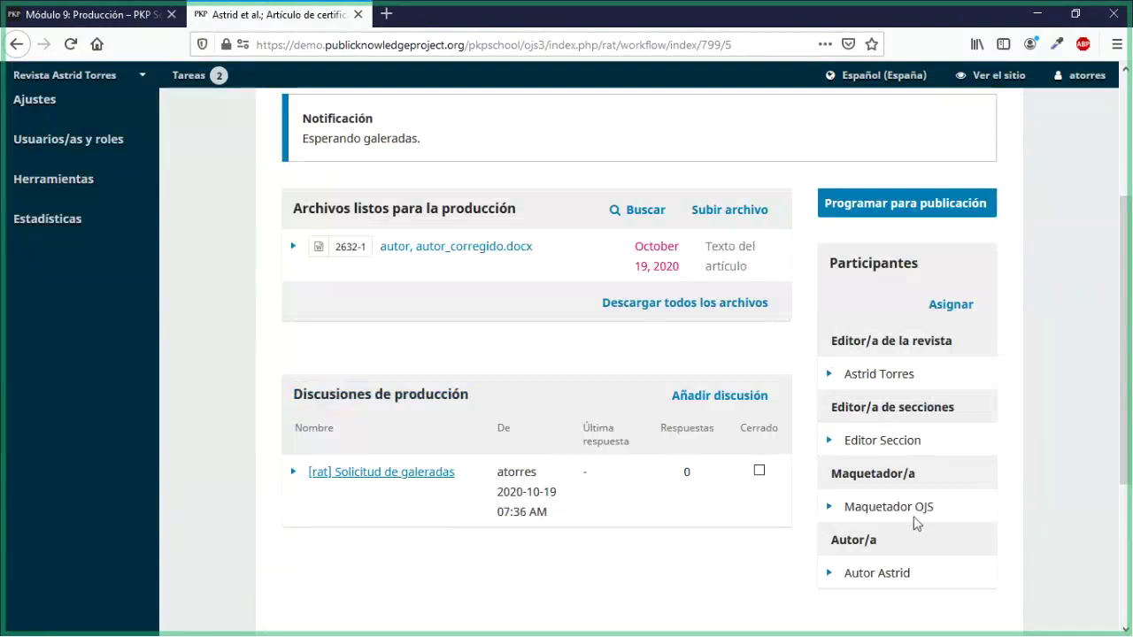
left_click(829, 509)
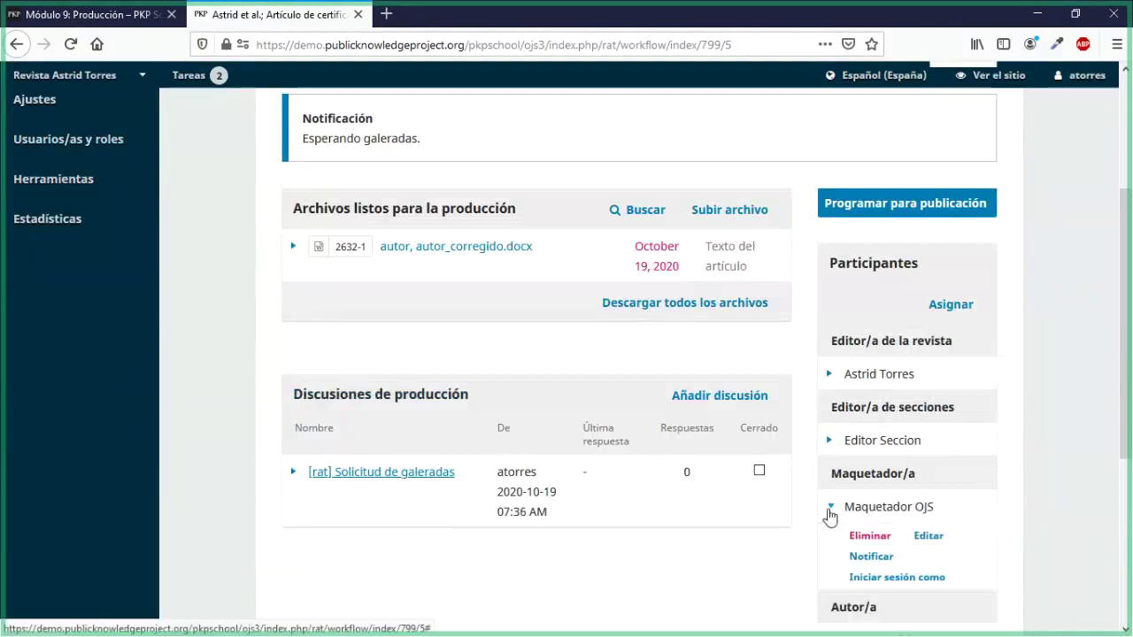
left_click(903, 580)
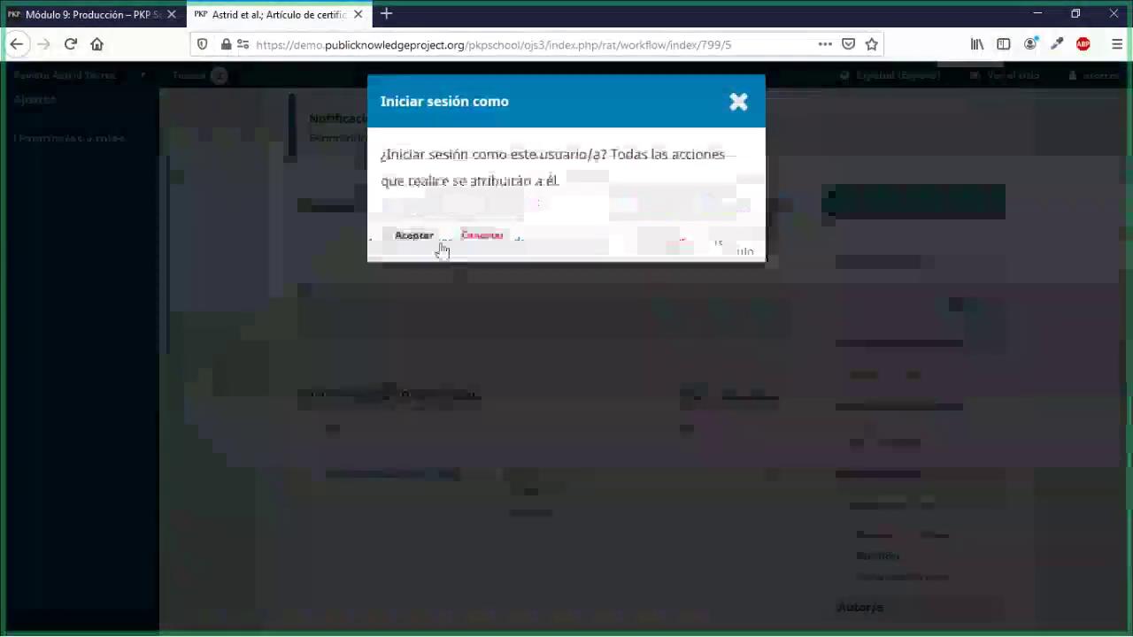
left_click(415, 236)
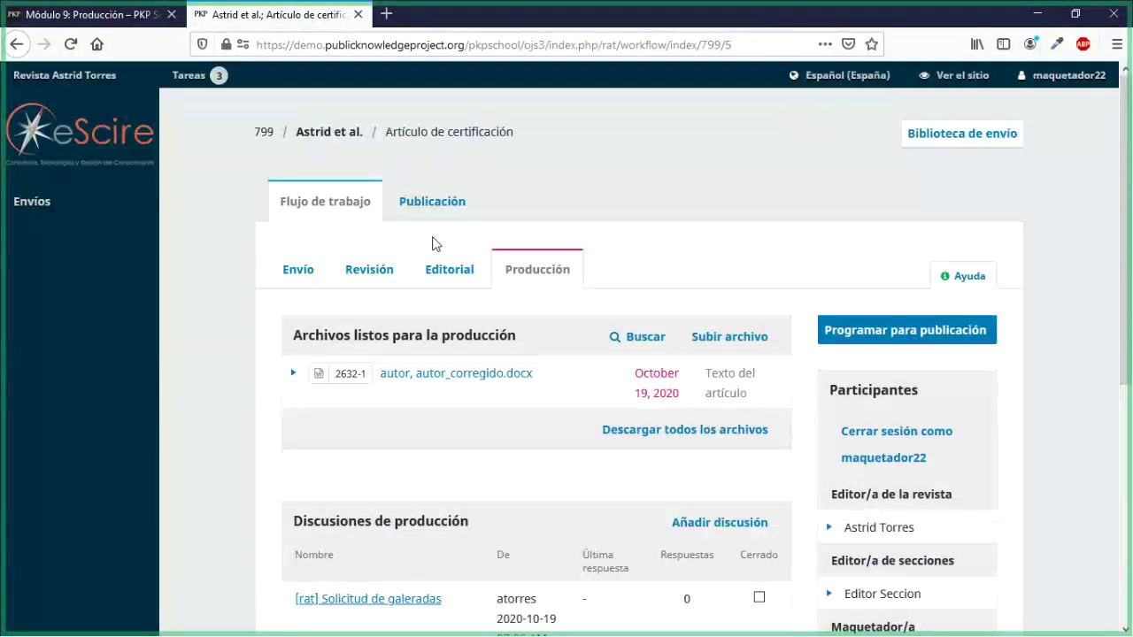
scroll(498, 354, "down", 3)
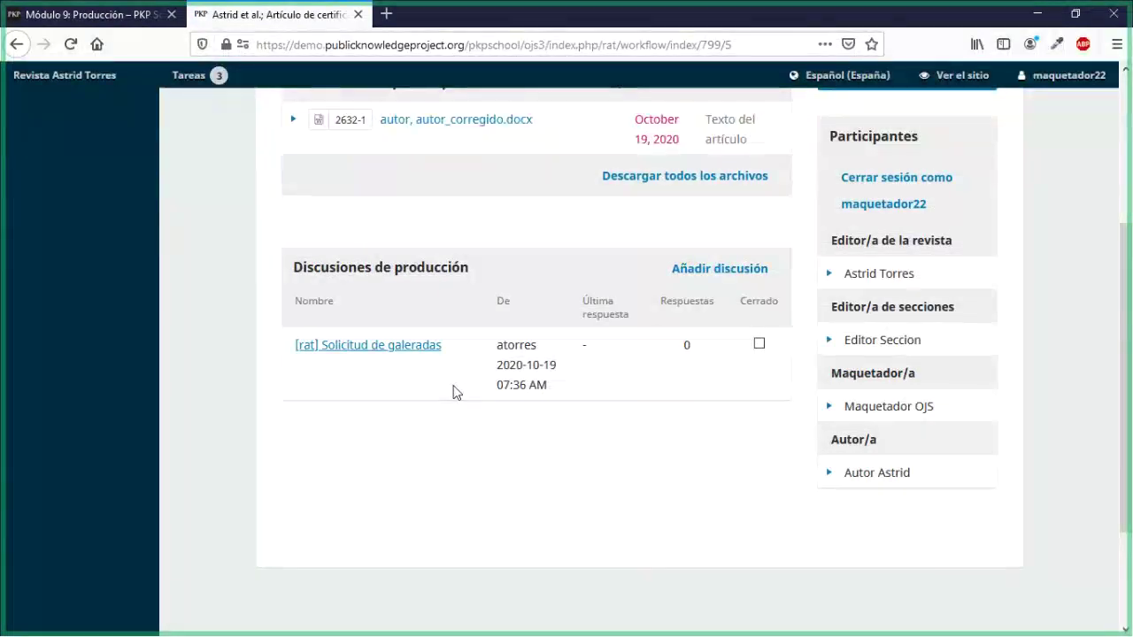
scroll(451, 423, "up", 4)
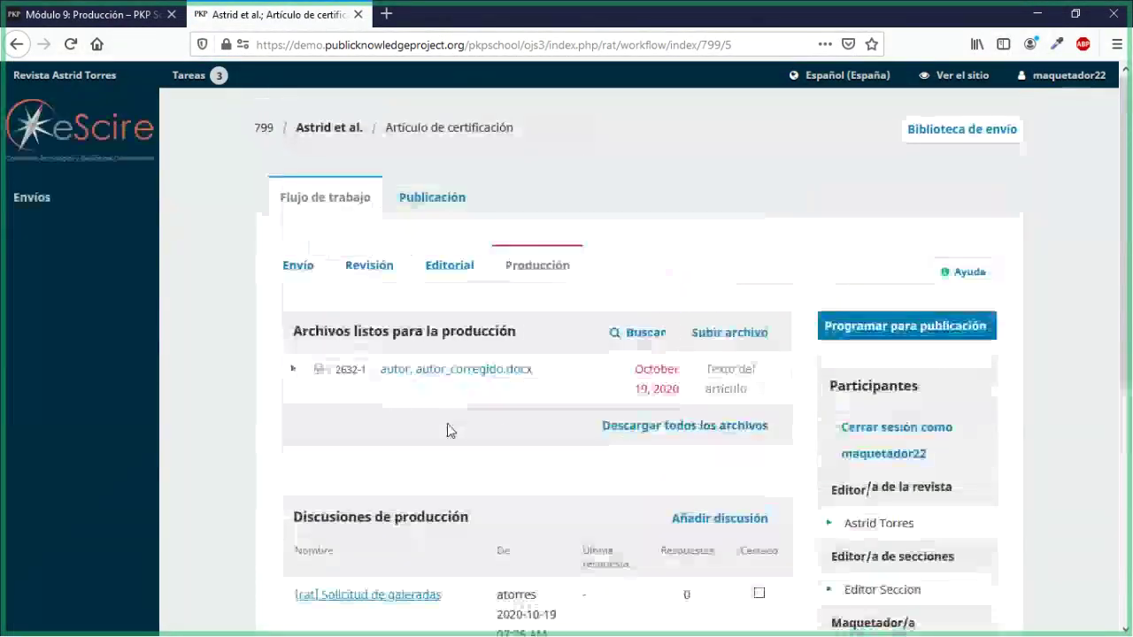
scroll(448, 430, "down", 1)
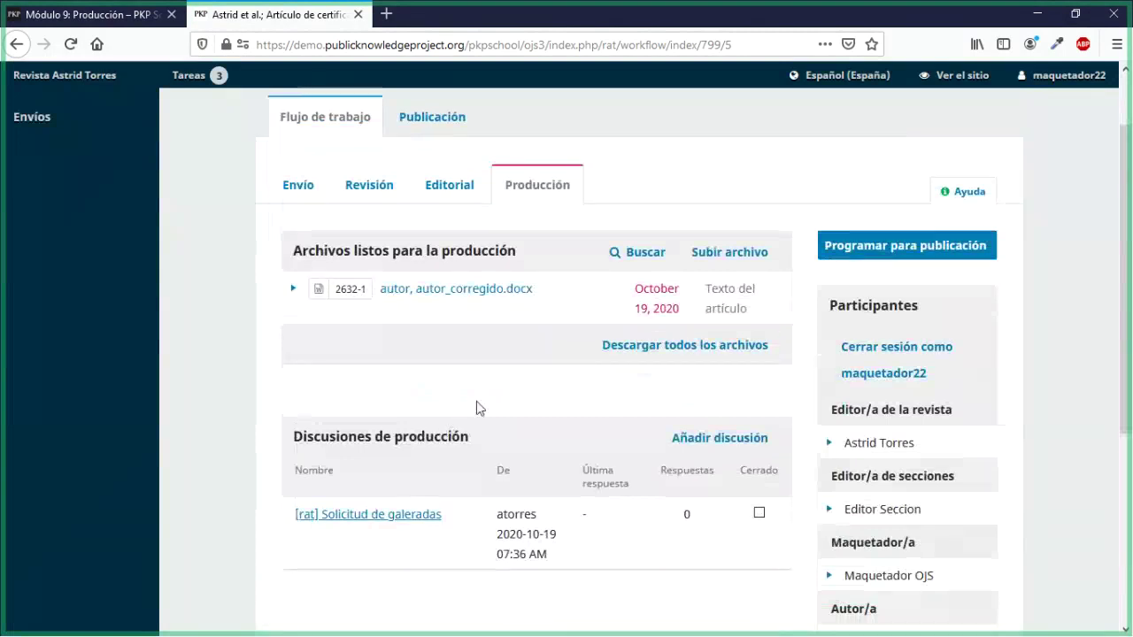
scroll(476, 407, "down", 2)
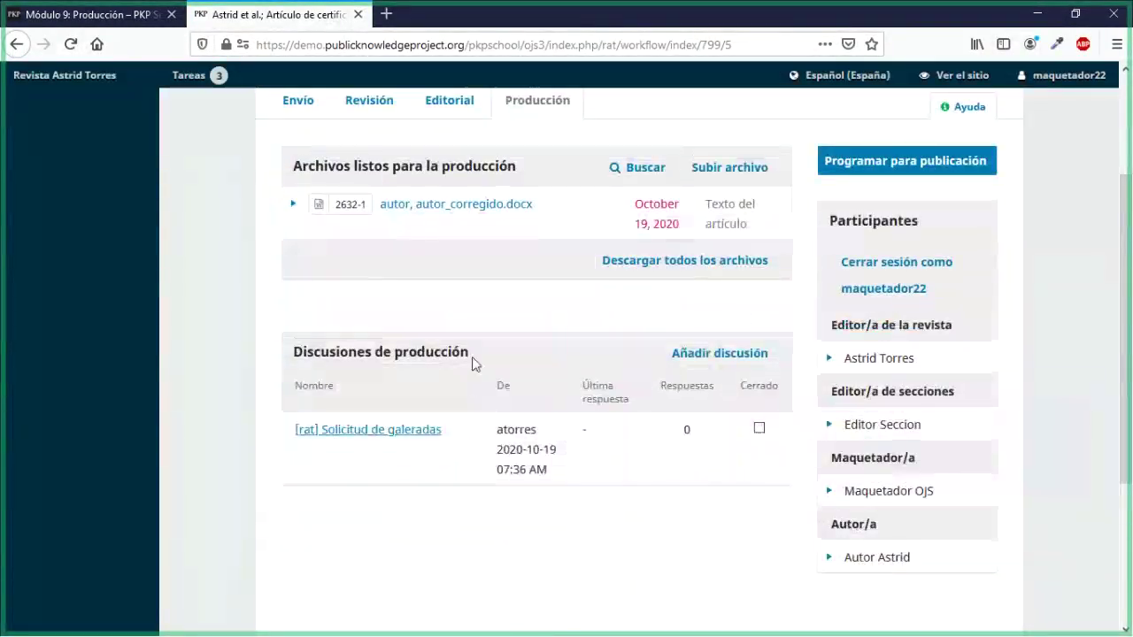
left_click_drag(293, 356, 472, 377)
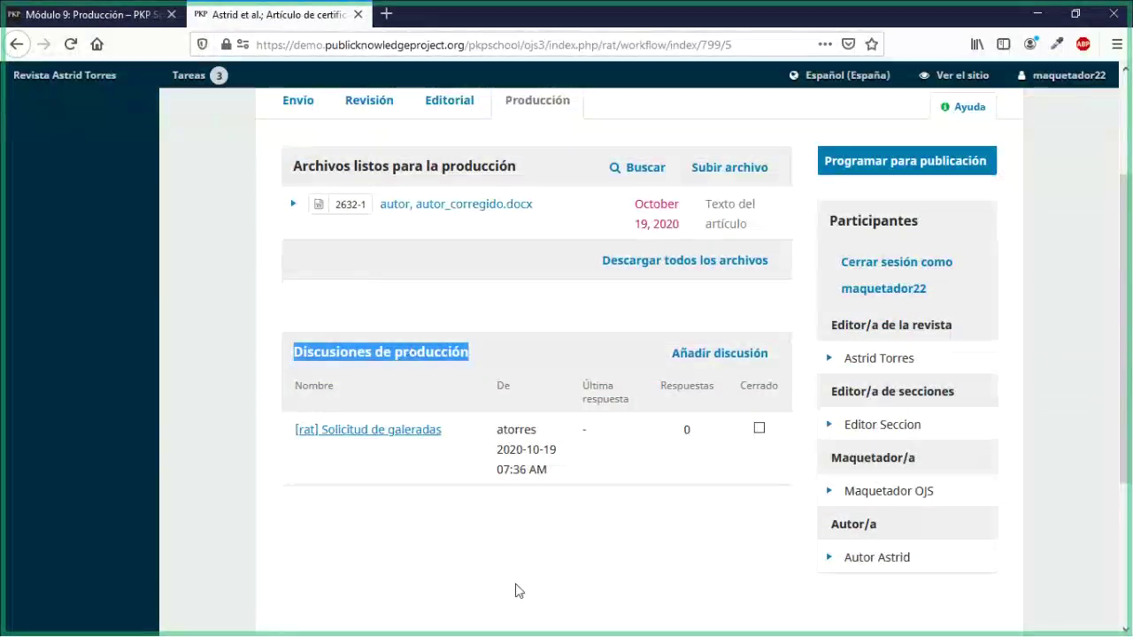
Step: Draft a discussion titled 'Conversación para archivo a maquetar' with message 'Pido corregir la paginación'
left_click(763, 352)
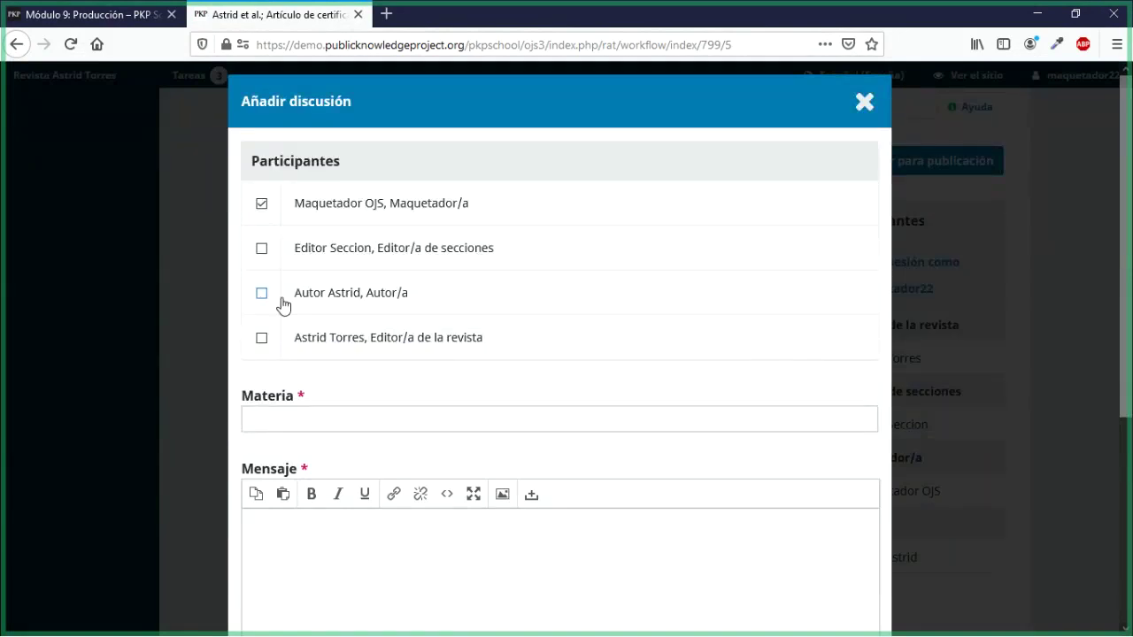
scroll(281, 304, "down", 3)
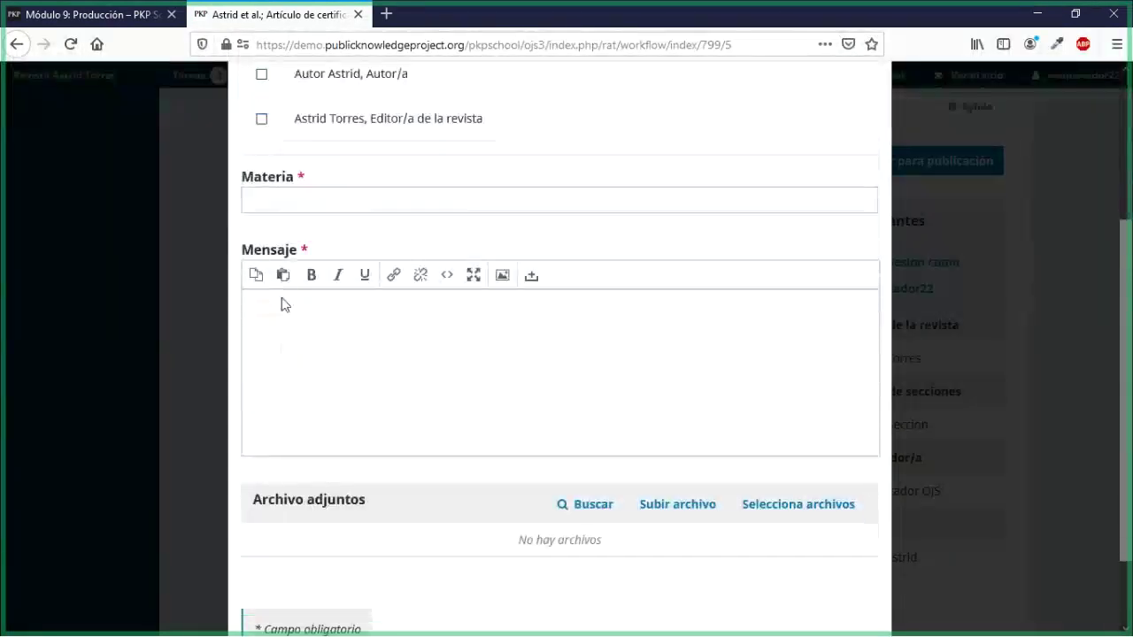
left_click(300, 200)
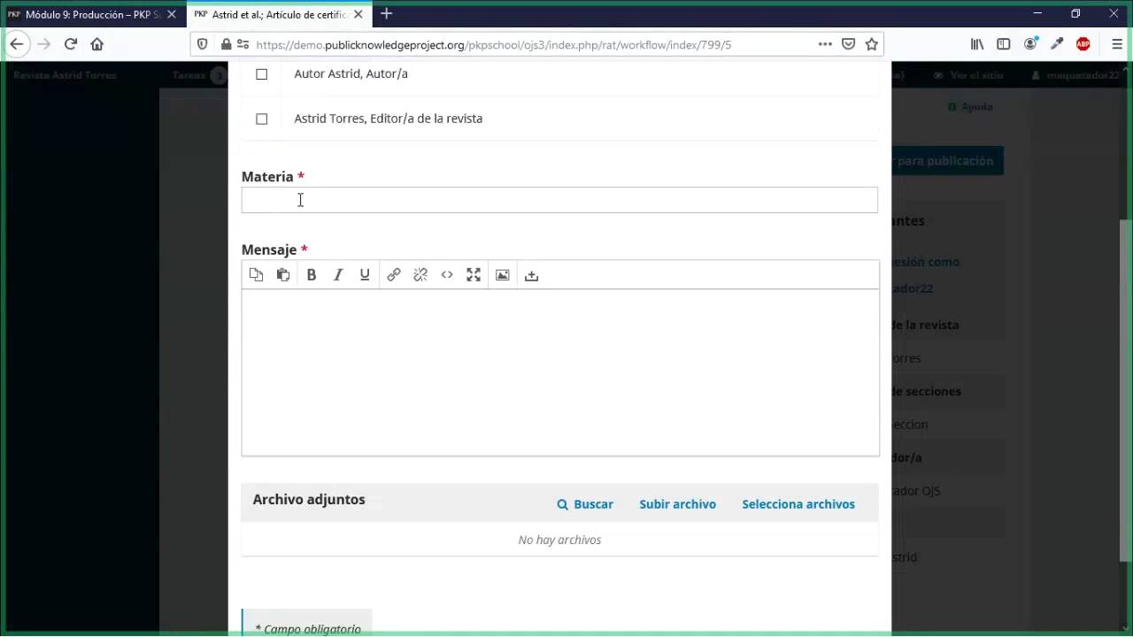
type("Conversación para archivo a maquetar")
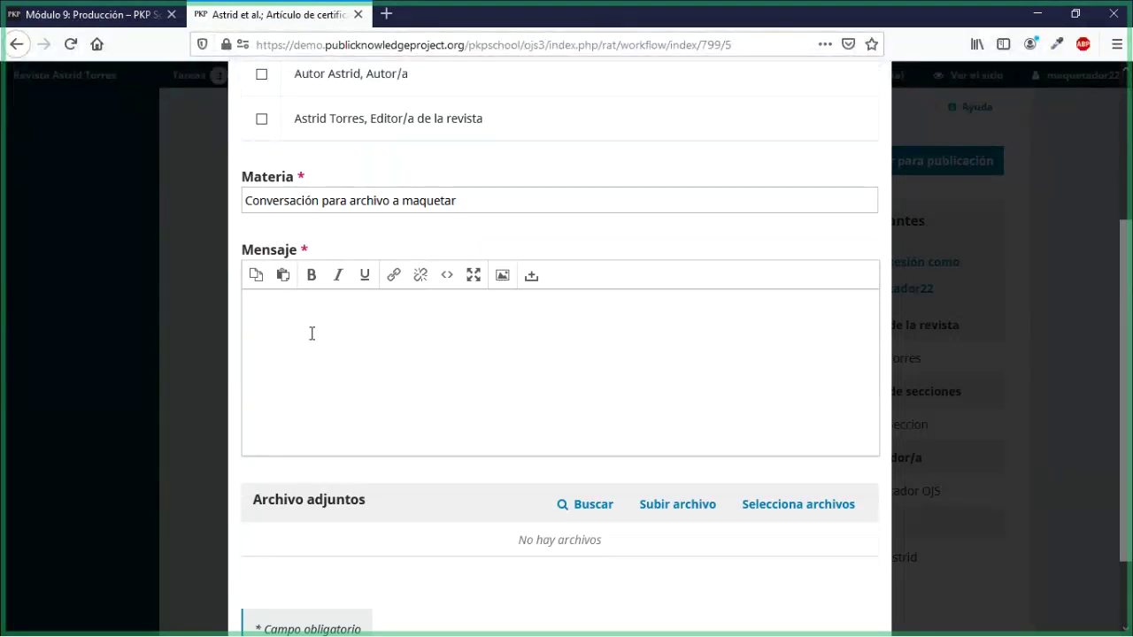
type("id")
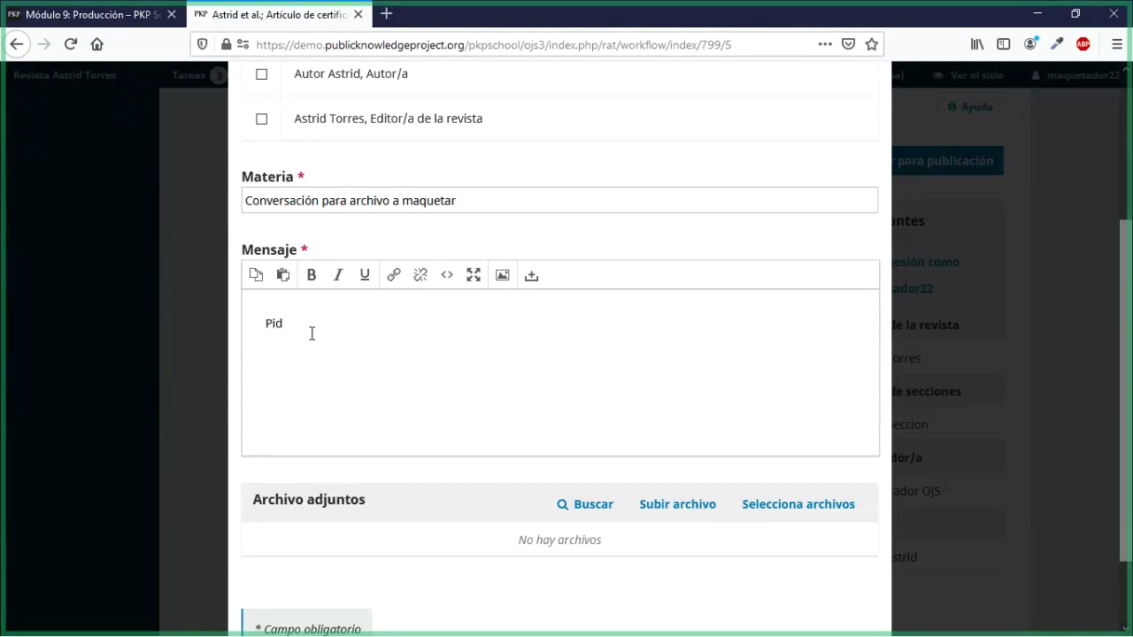
type("o corregir la paginac")
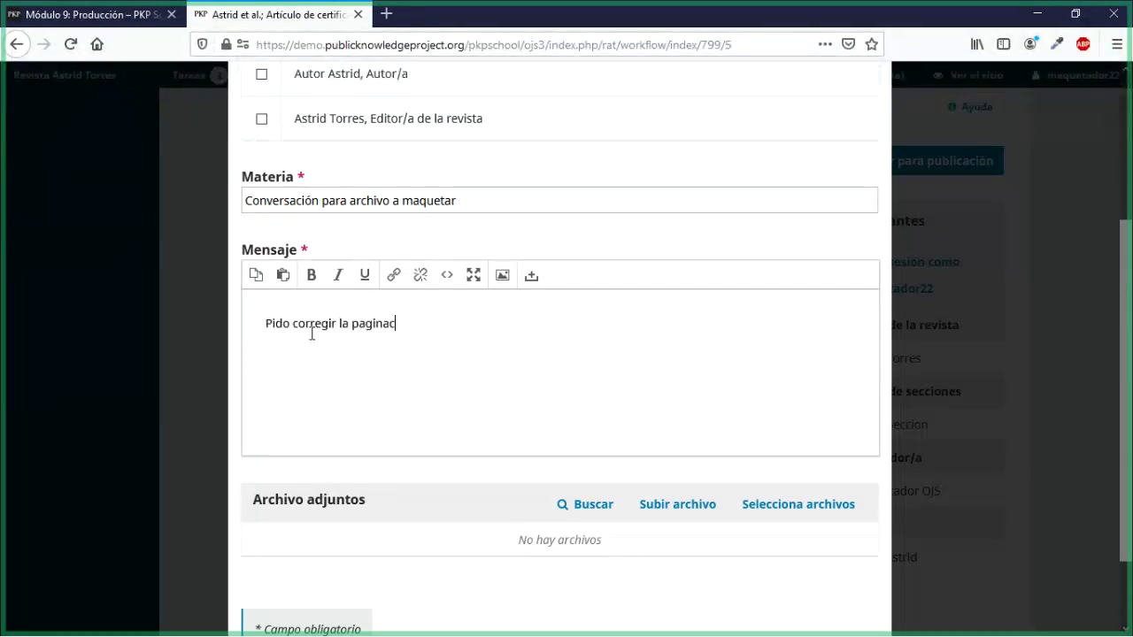
type("ión")
scroll(354, 407, "down", 2)
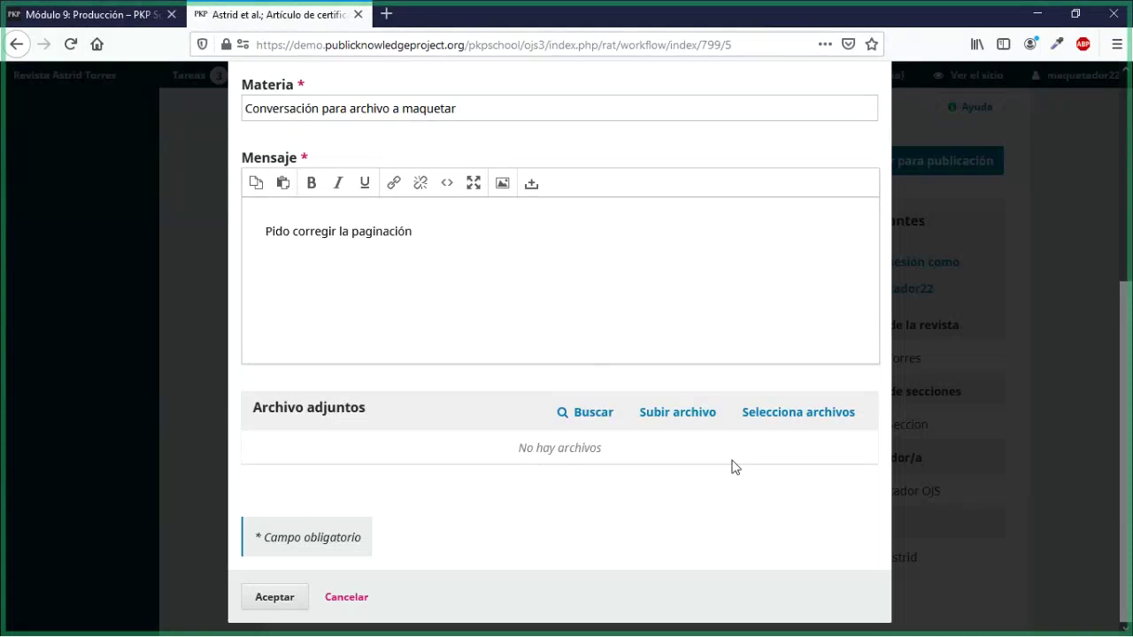
Step: Upload maquetador_final.docx to the discussion as Texto del artículo and finish the wizard
left_click(706, 412)
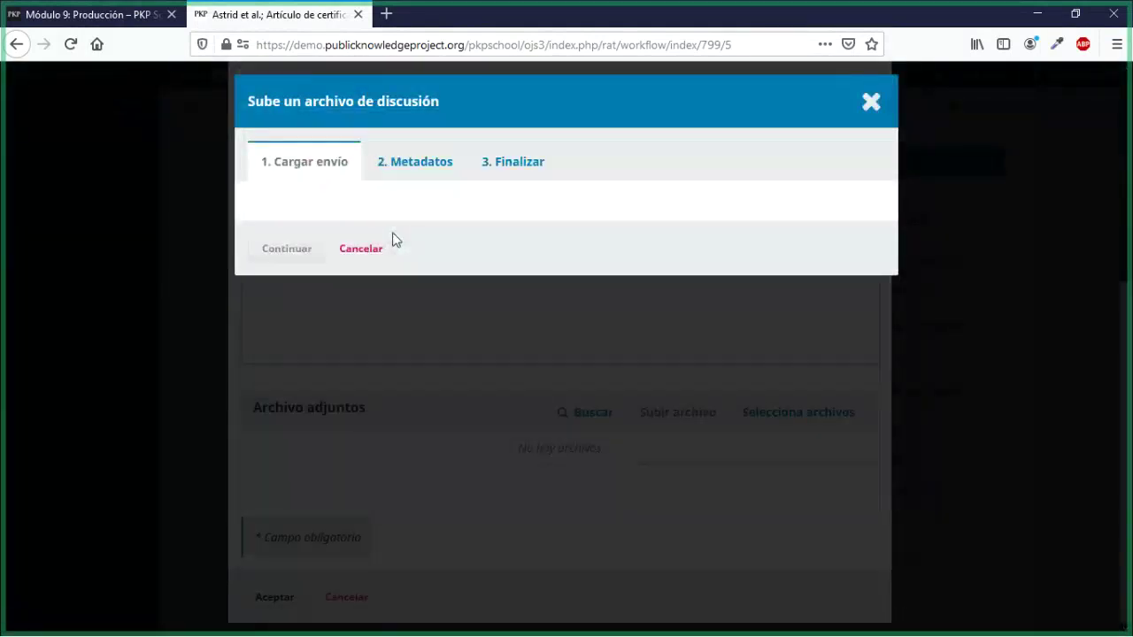
left_click(394, 244)
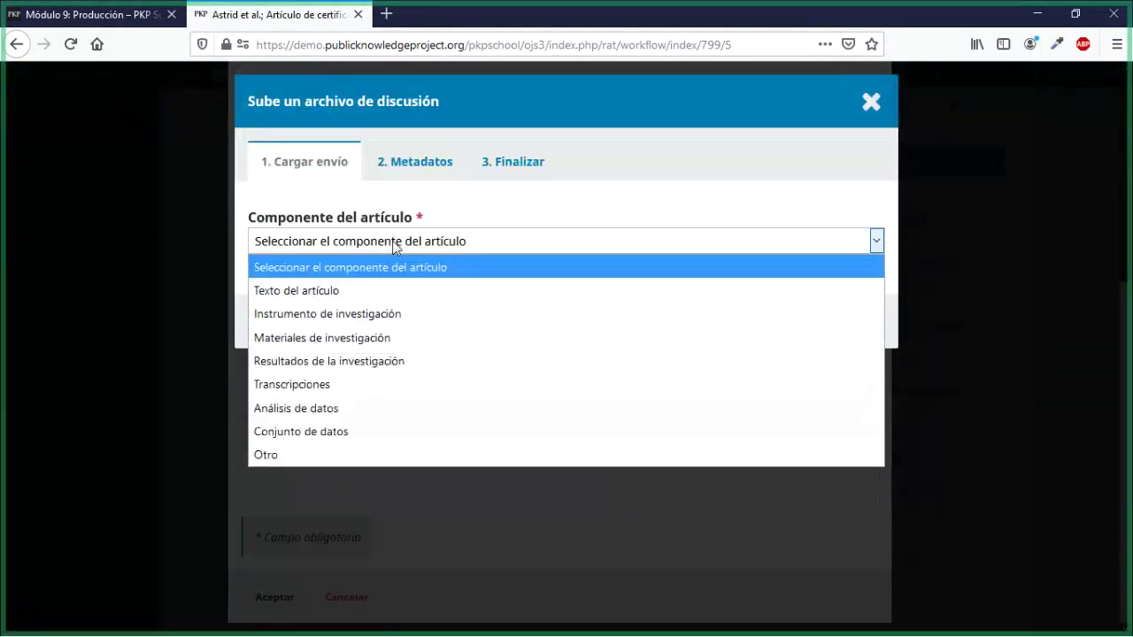
left_click(310, 293)
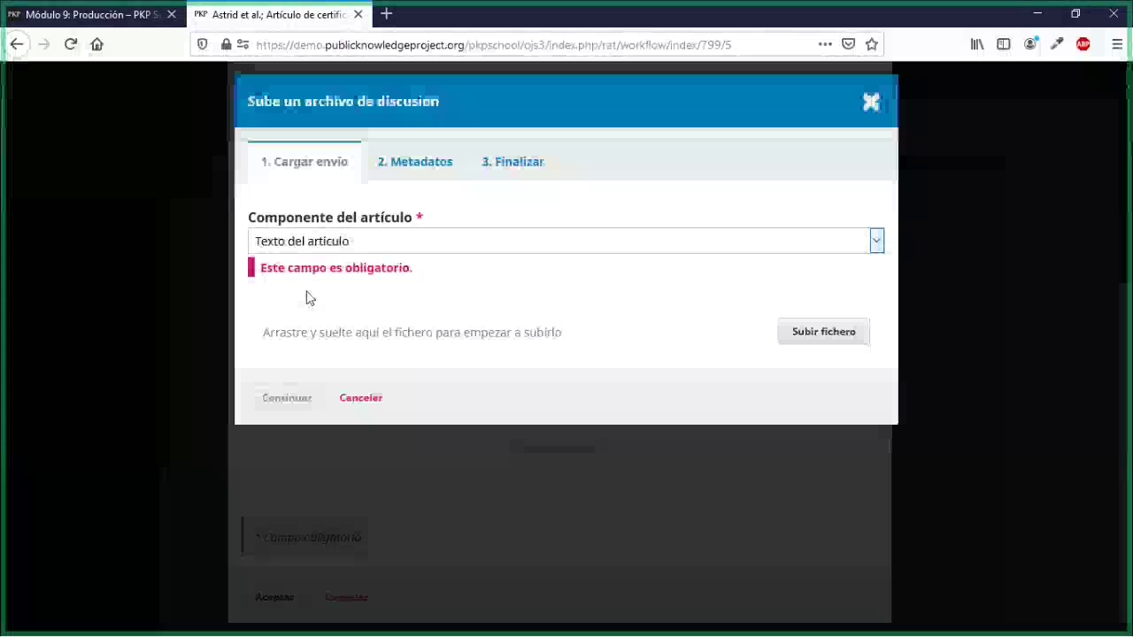
left_click(815, 318)
scroll(264, 233, "down", 5)
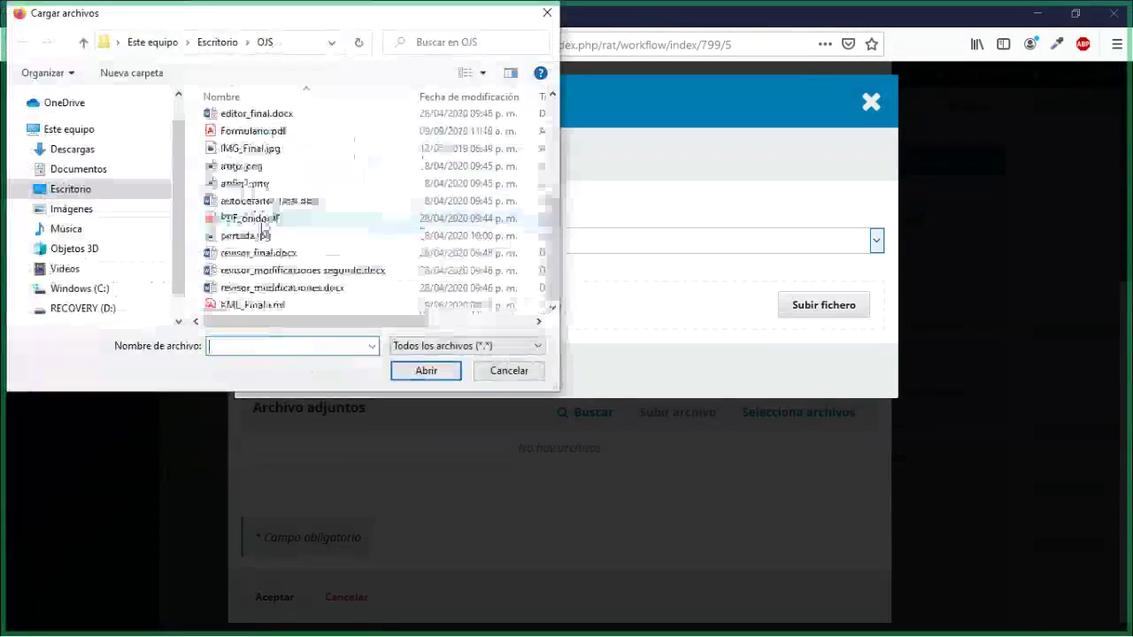
scroll(264, 233, "up", 1)
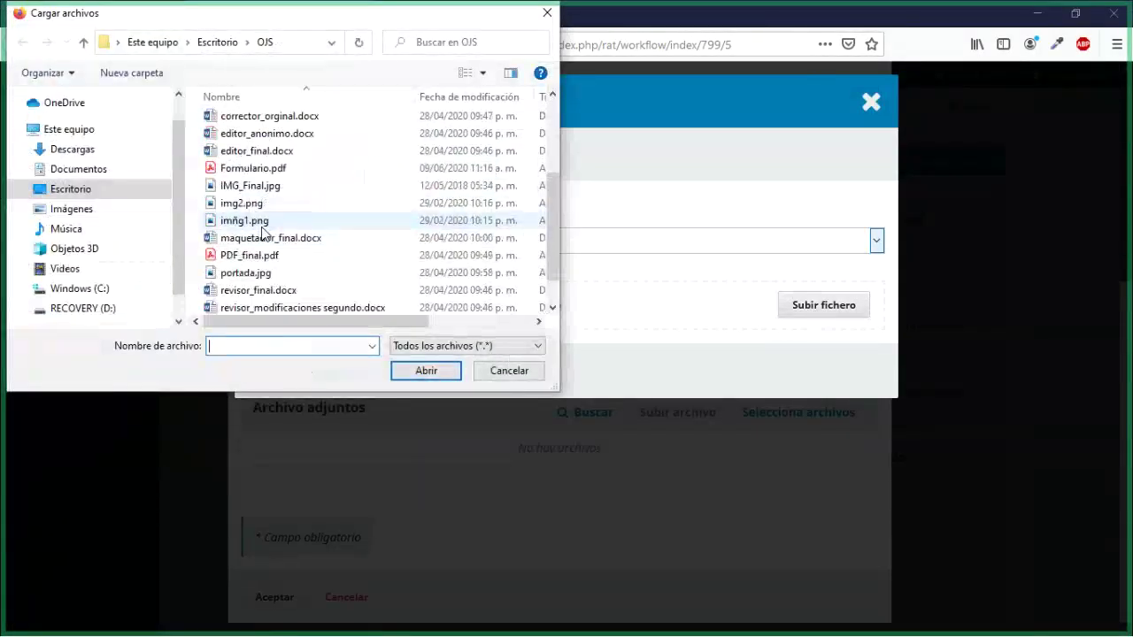
scroll(262, 232, "up", 3)
scroll(262, 232, "down", 5)
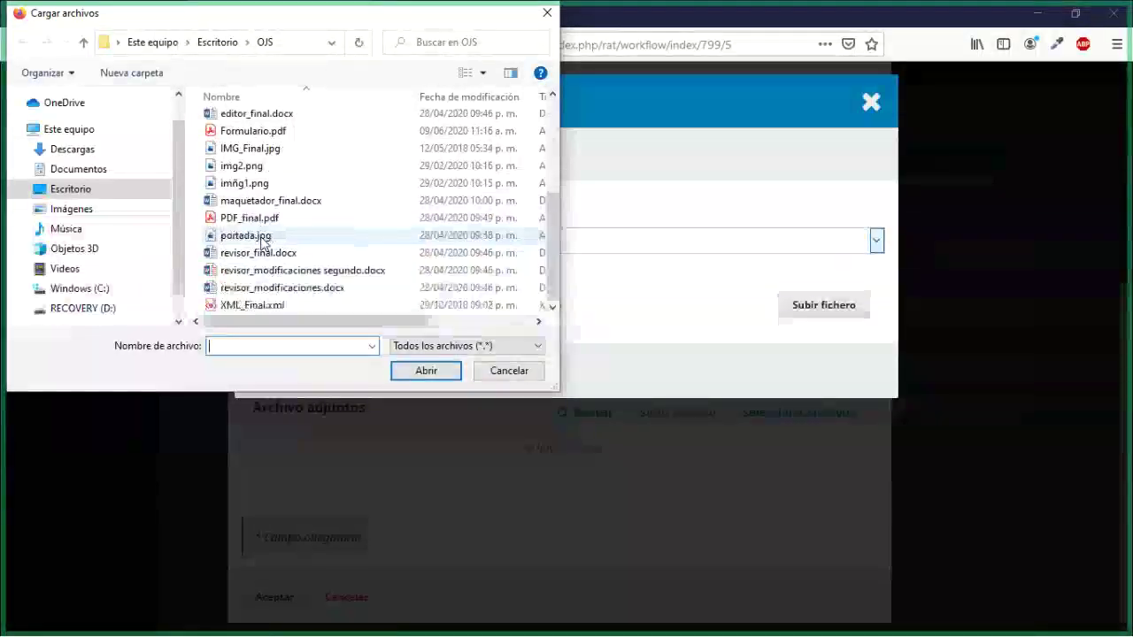
left_click(265, 201)
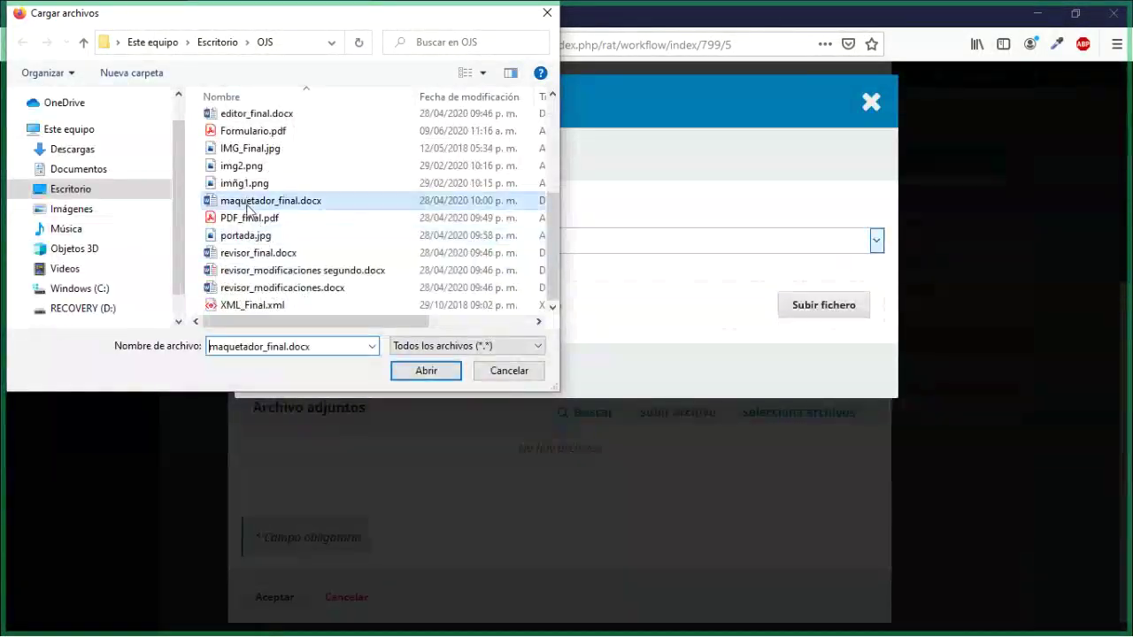
left_click(395, 371)
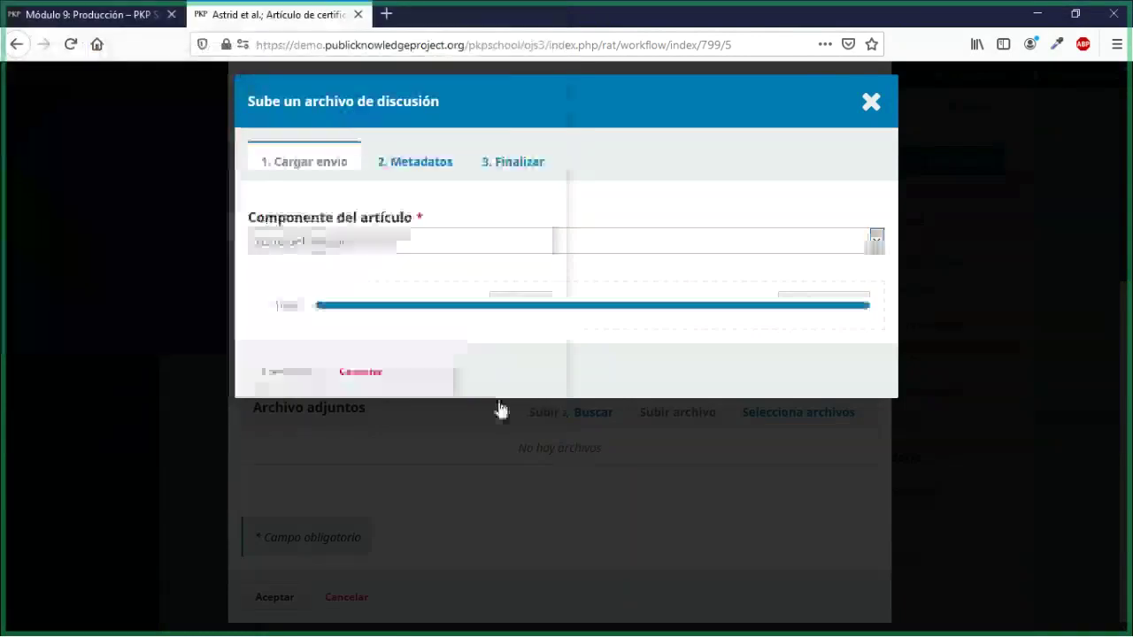
left_click(287, 372)
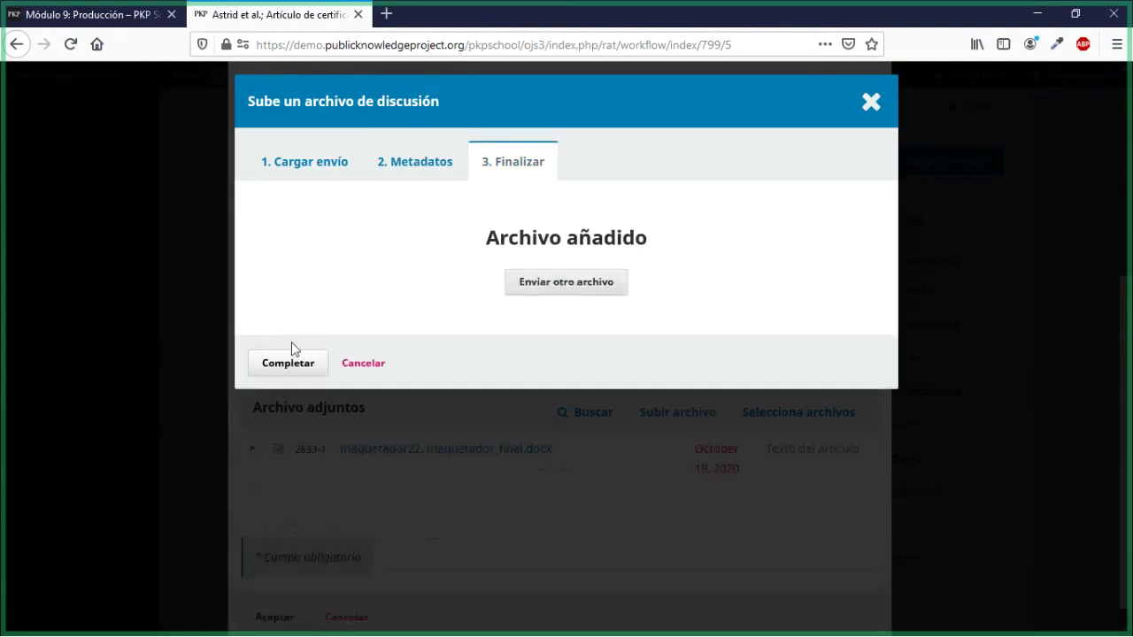
left_click(292, 363)
Step: Tick the Autor participant after the submit error and post the discussion
scroll(361, 470, "down", 1)
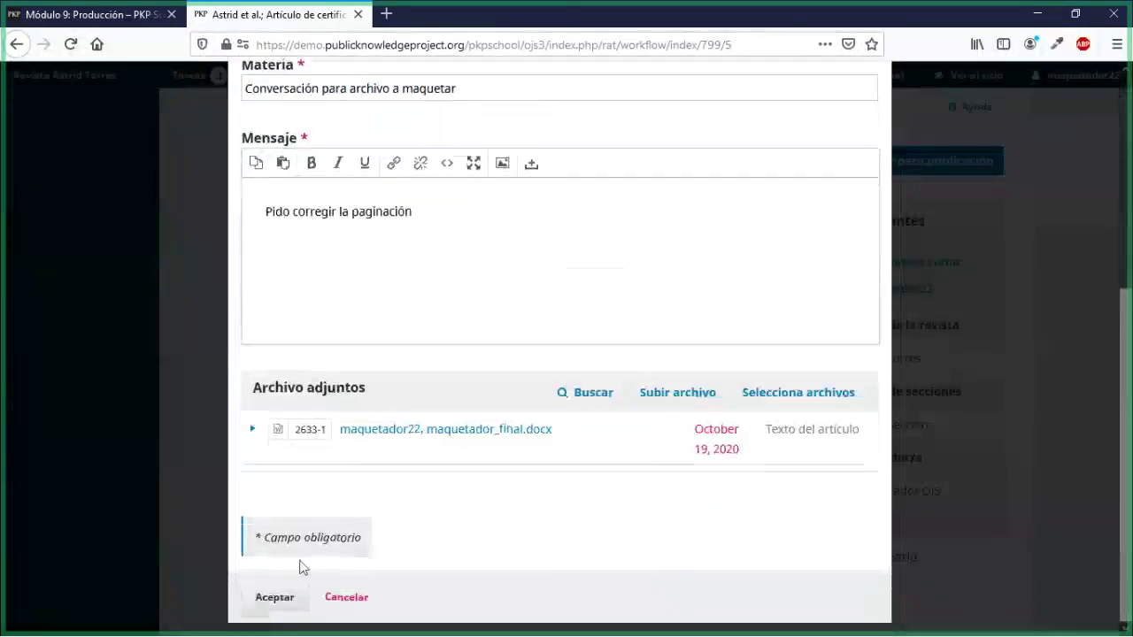
left_click(292, 589)
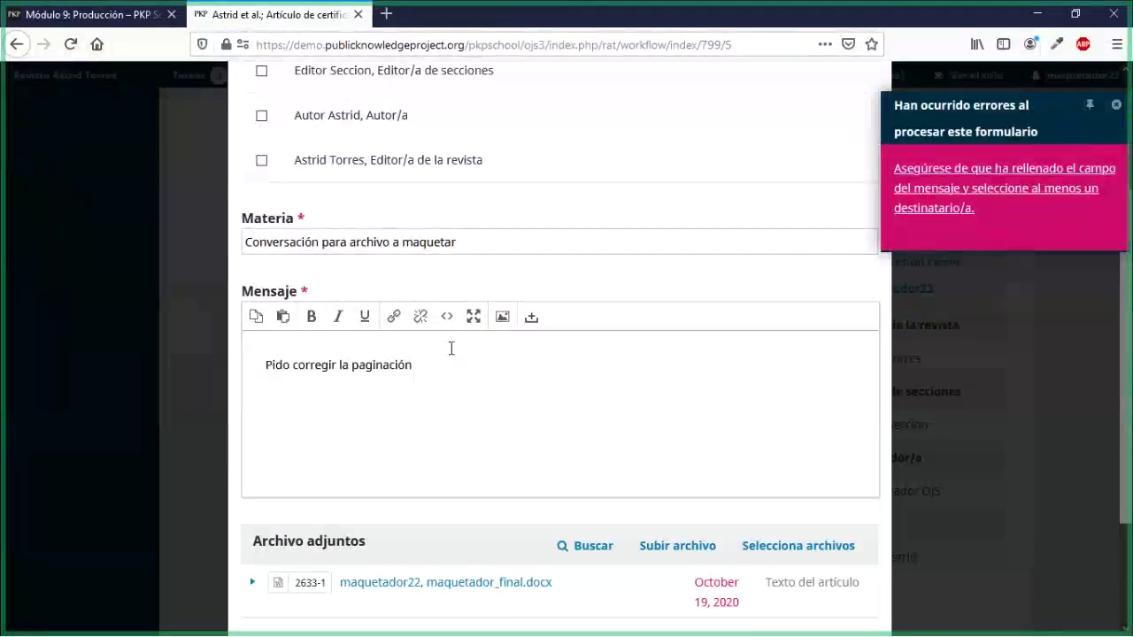
scroll(451, 348, "up", 3)
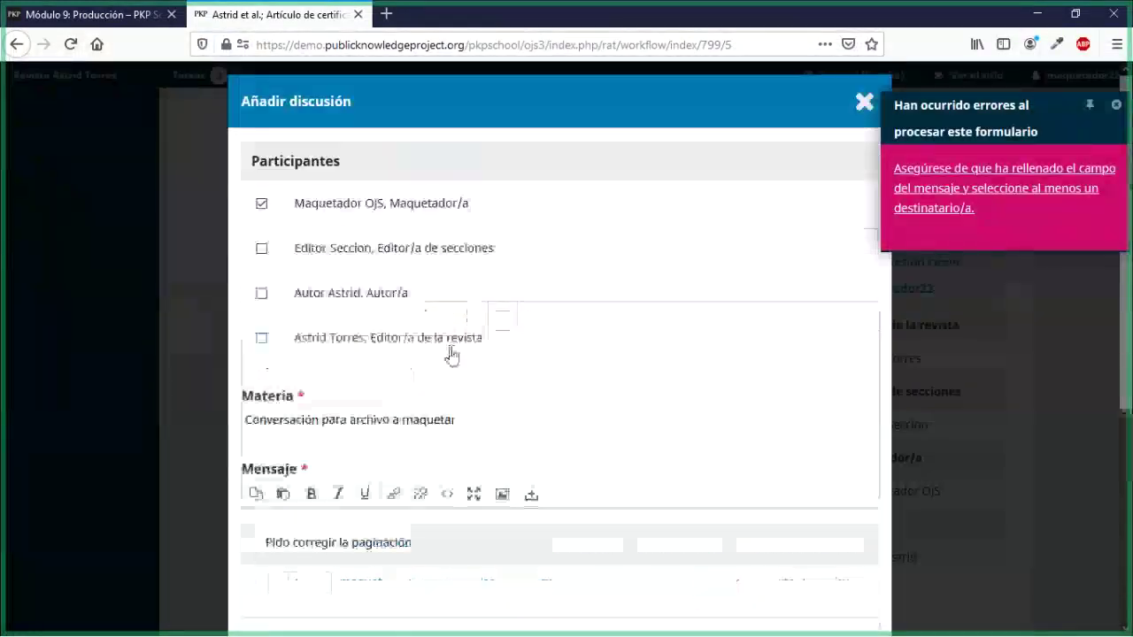
left_click(261, 293)
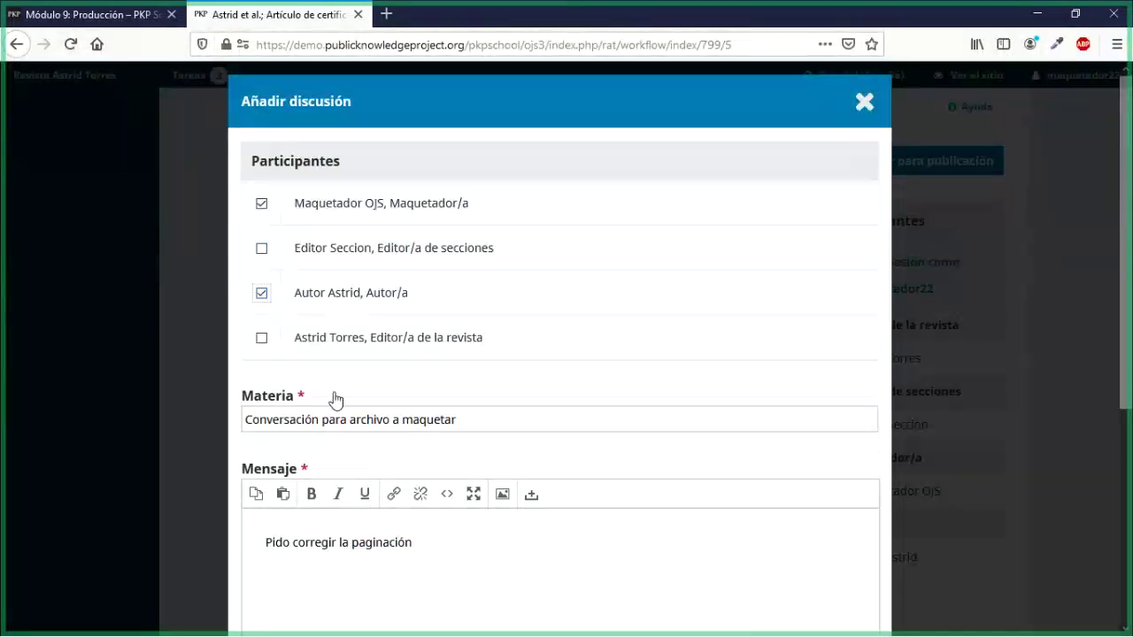
scroll(334, 392, "down", 3)
left_click(276, 598)
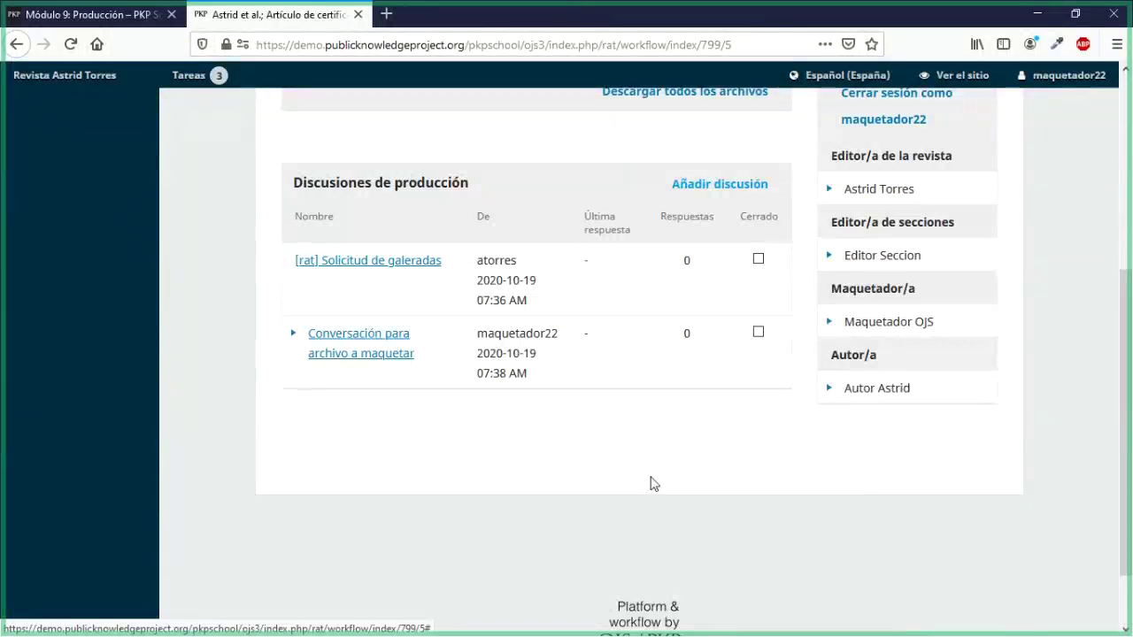
Step: Highlight the Archivos listos para la producción and Discusiones de producción headings
scroll(651, 483, "up", 3)
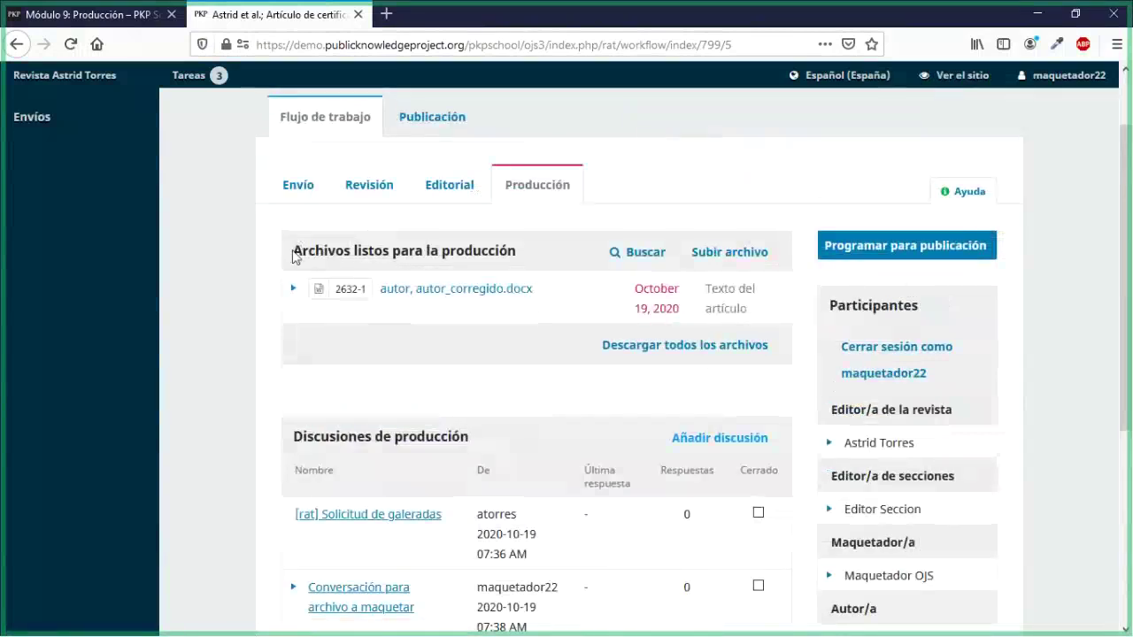
left_click_drag(295, 256, 510, 251)
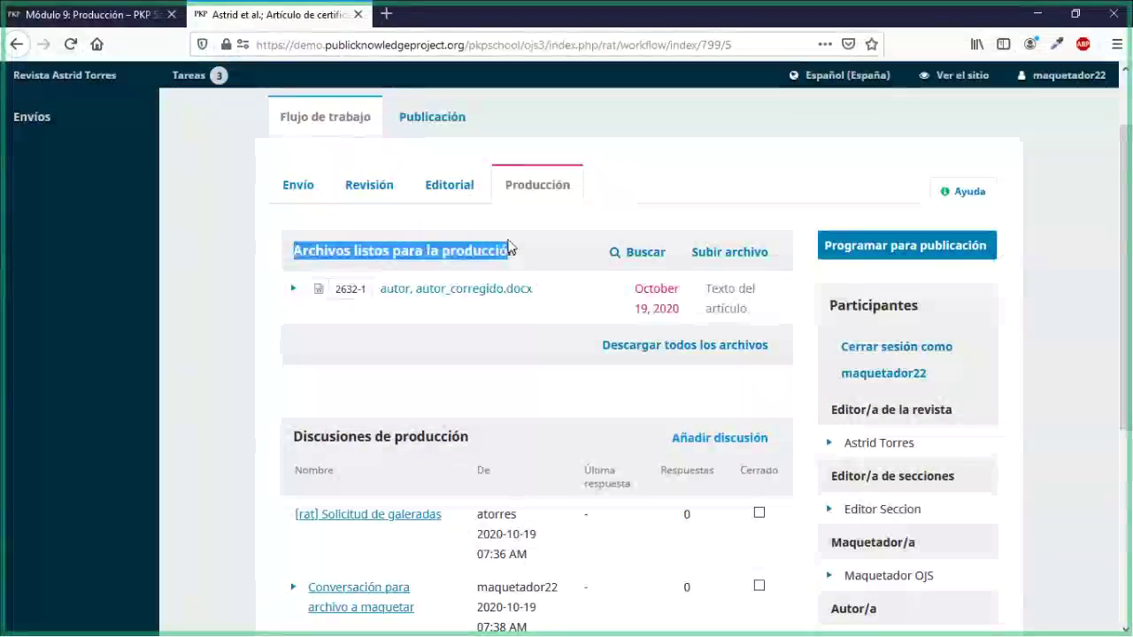
scroll(497, 419, "down", 3)
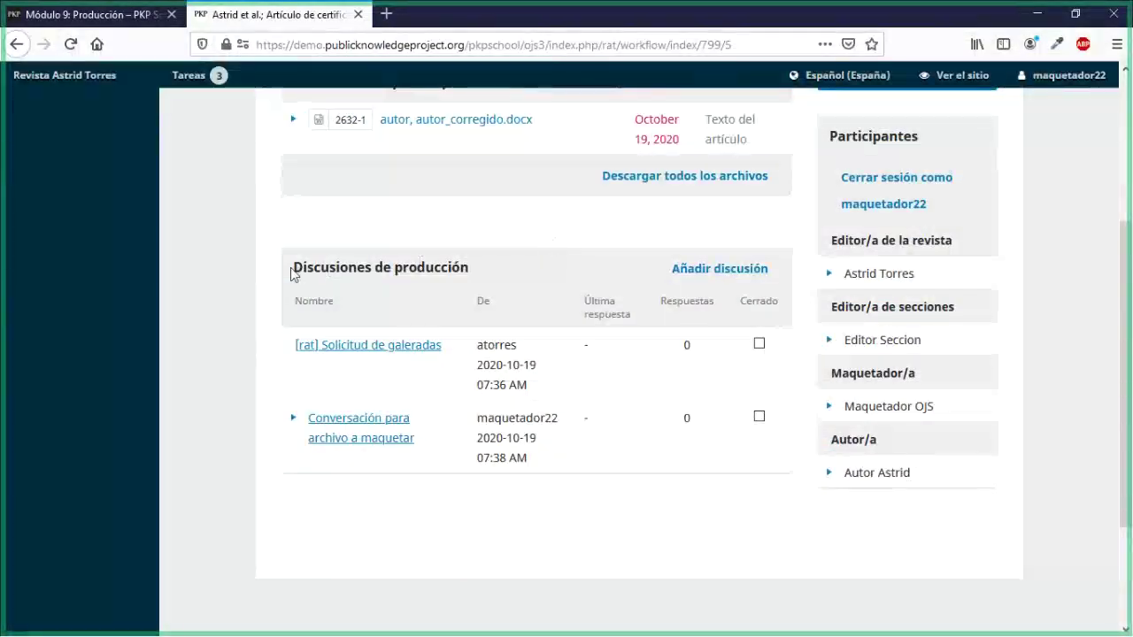
left_click_drag(294, 266, 469, 285)
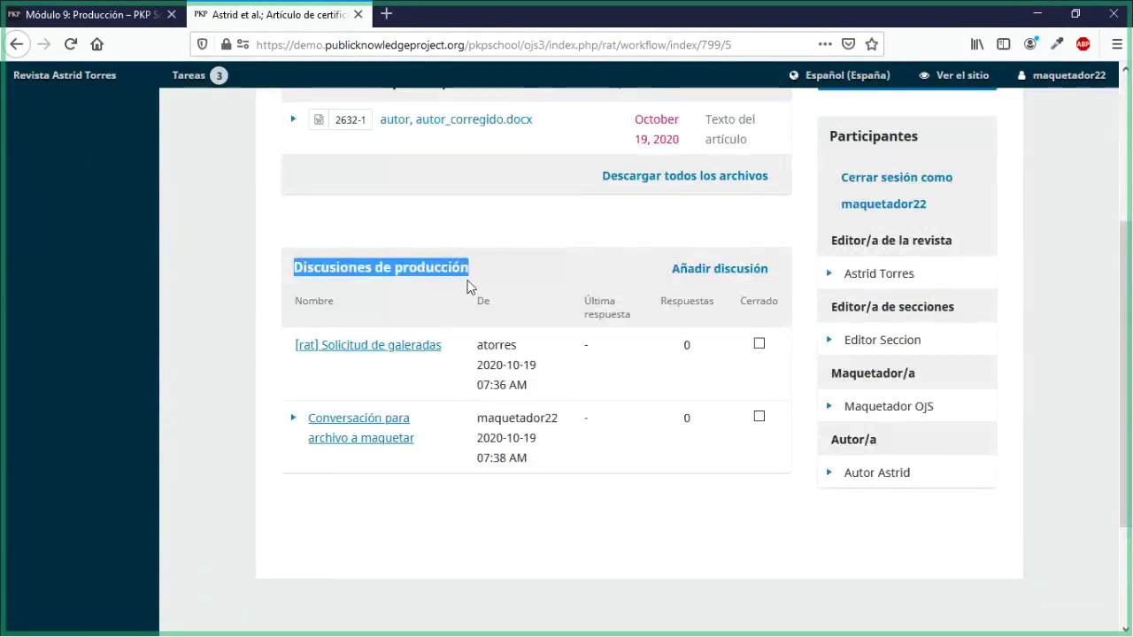
left_click(502, 220)
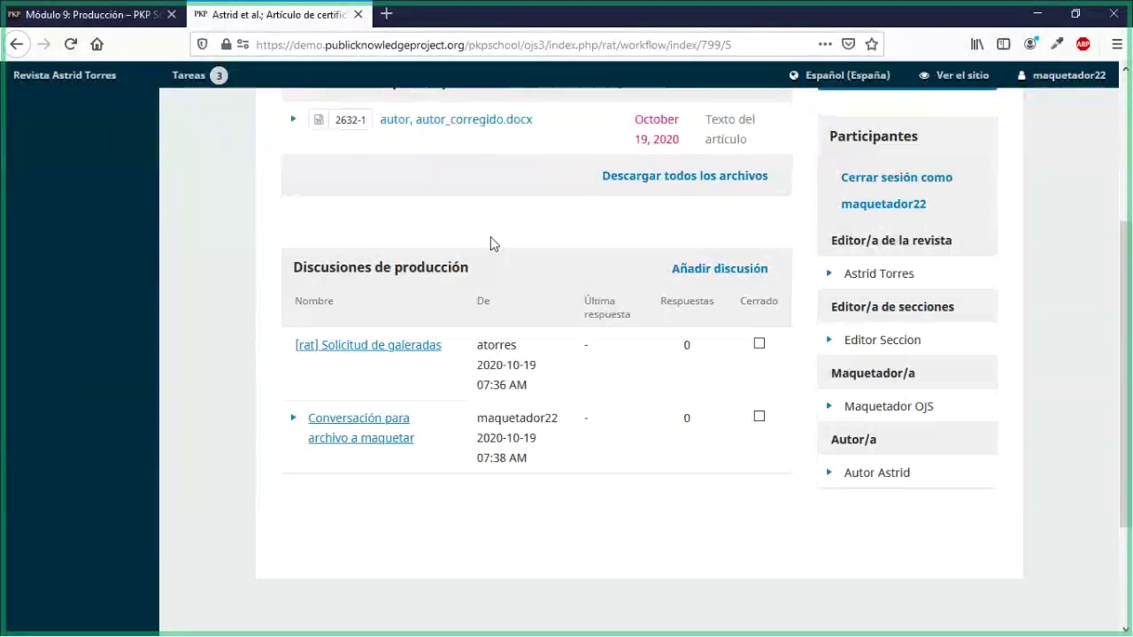
scroll(493, 243, "up", 1)
scroll(488, 243, "up", 2)
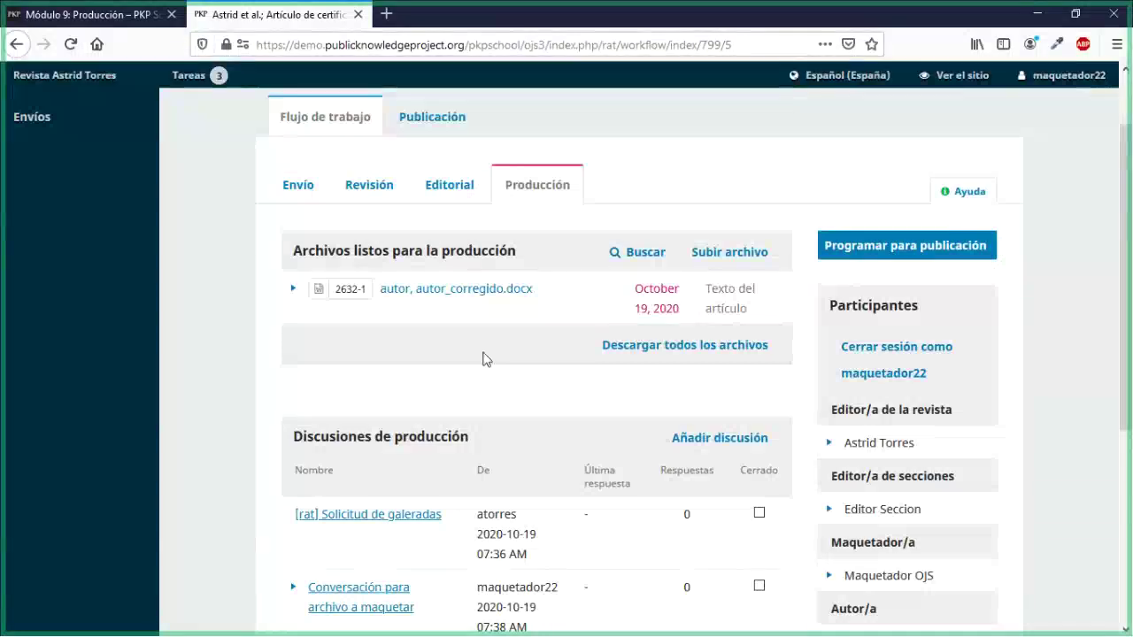
scroll(305, 478, "down", 3)
Step: Expand the 'Conversación para archivo a maquetar' discussion and highlight the section headings again
left_click(293, 418)
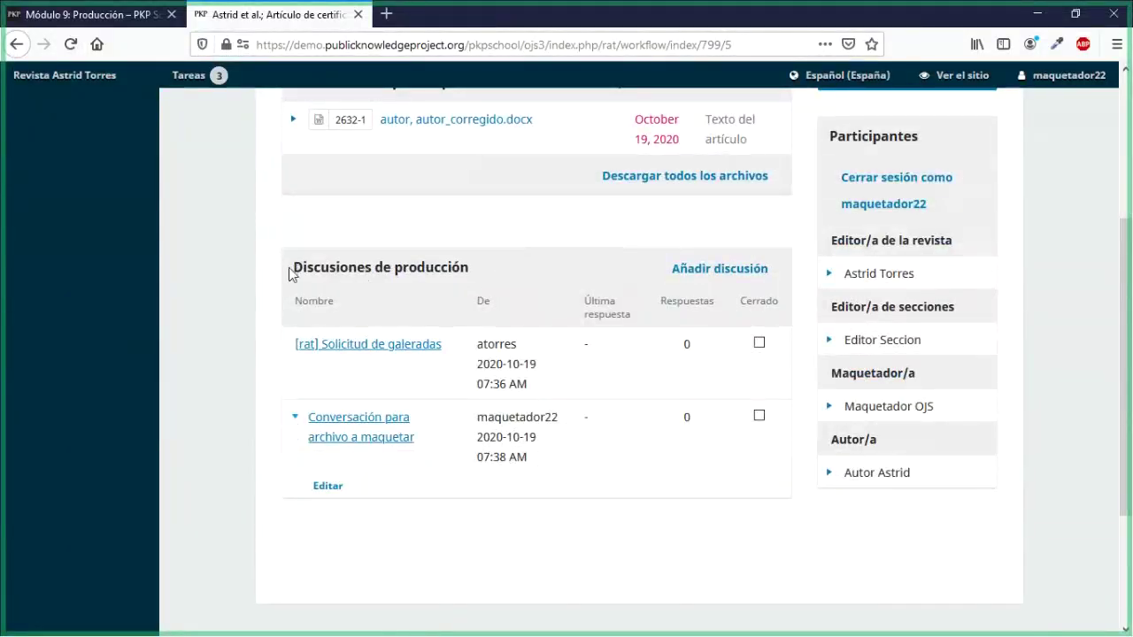
left_click_drag(292, 271, 497, 282)
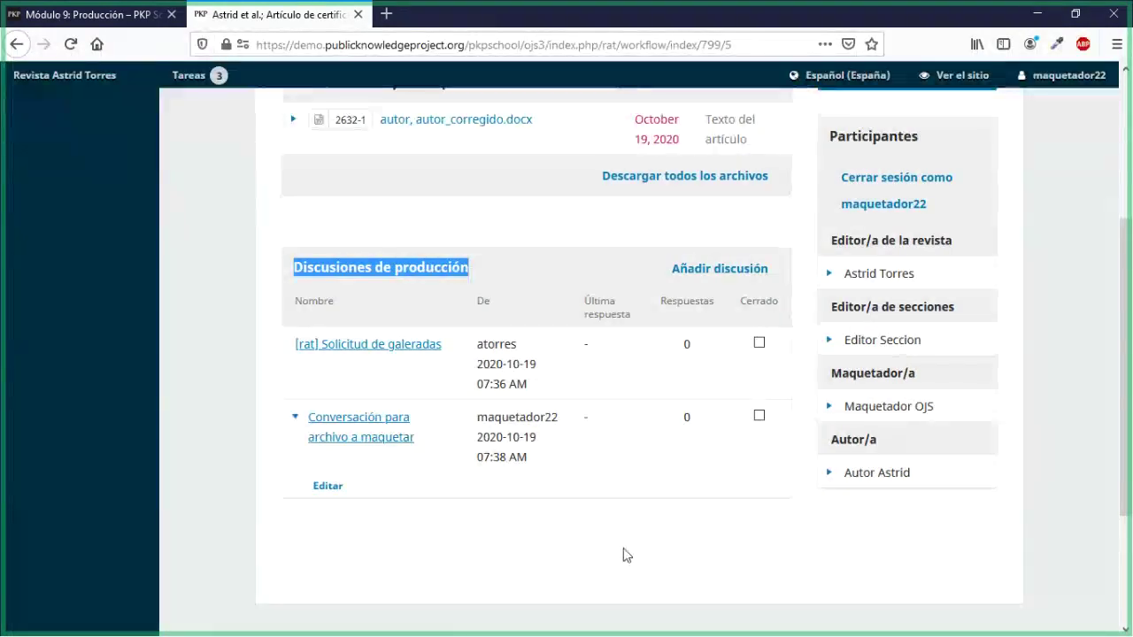
scroll(623, 555, "up", 2)
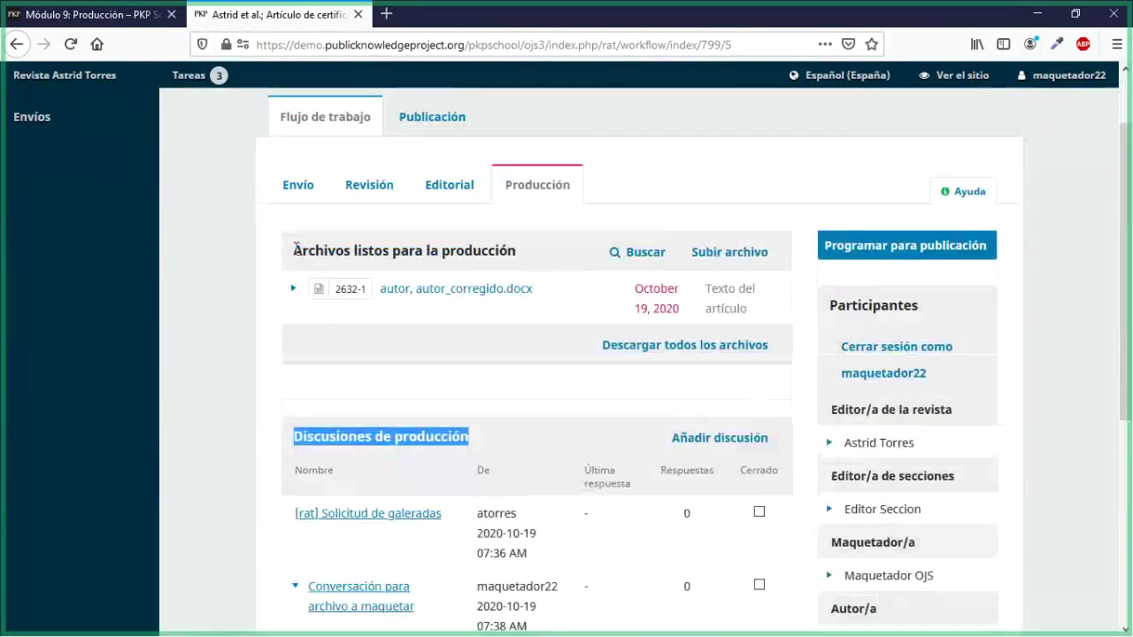
left_click_drag(293, 251, 511, 250)
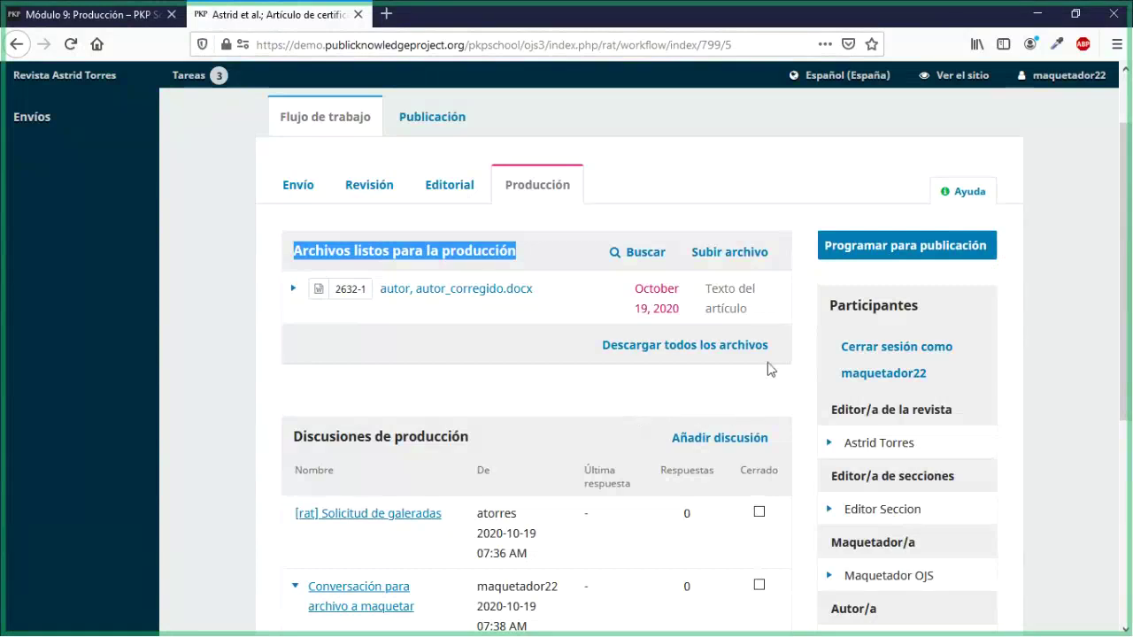
Step: Start adding a production-ready file with component set to Texto del artículo
left_click(757, 254)
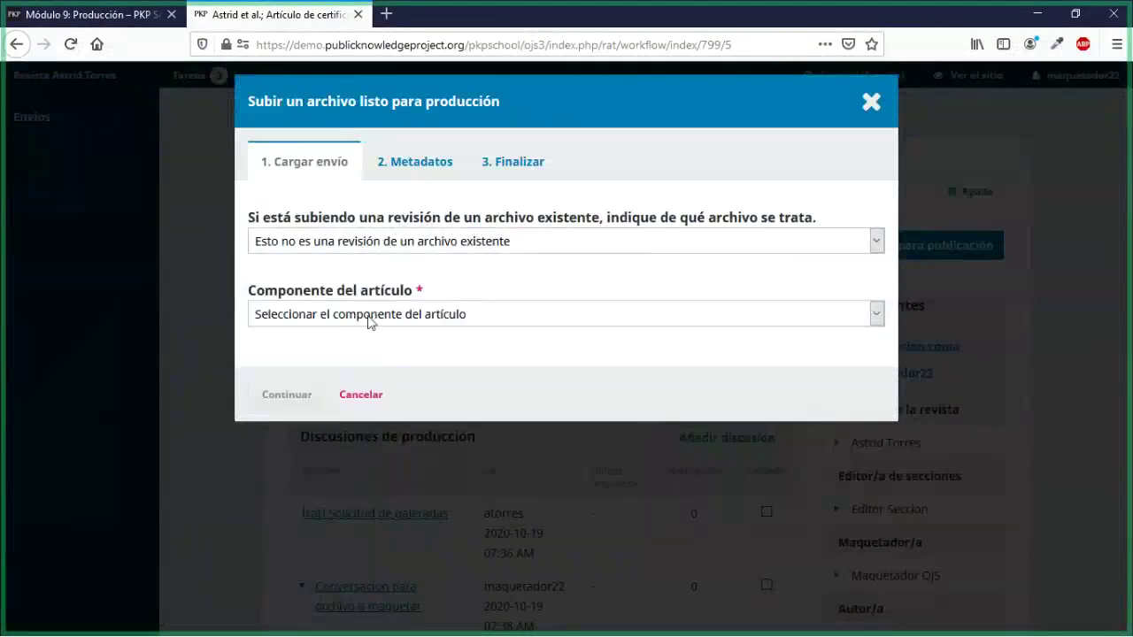
left_click(370, 317)
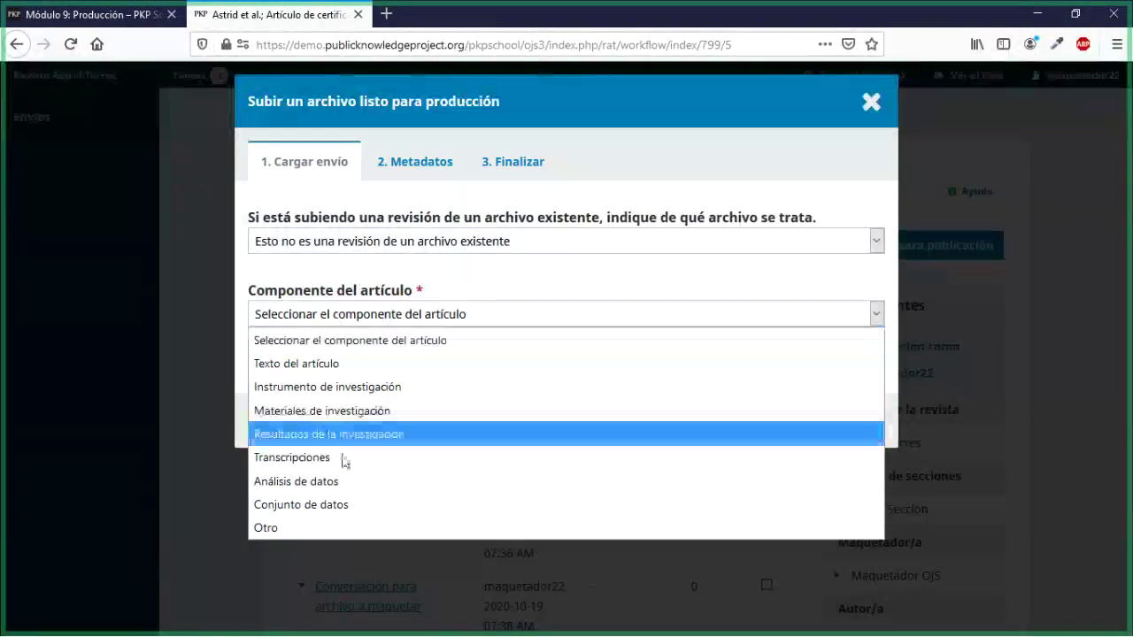
left_click(252, 299)
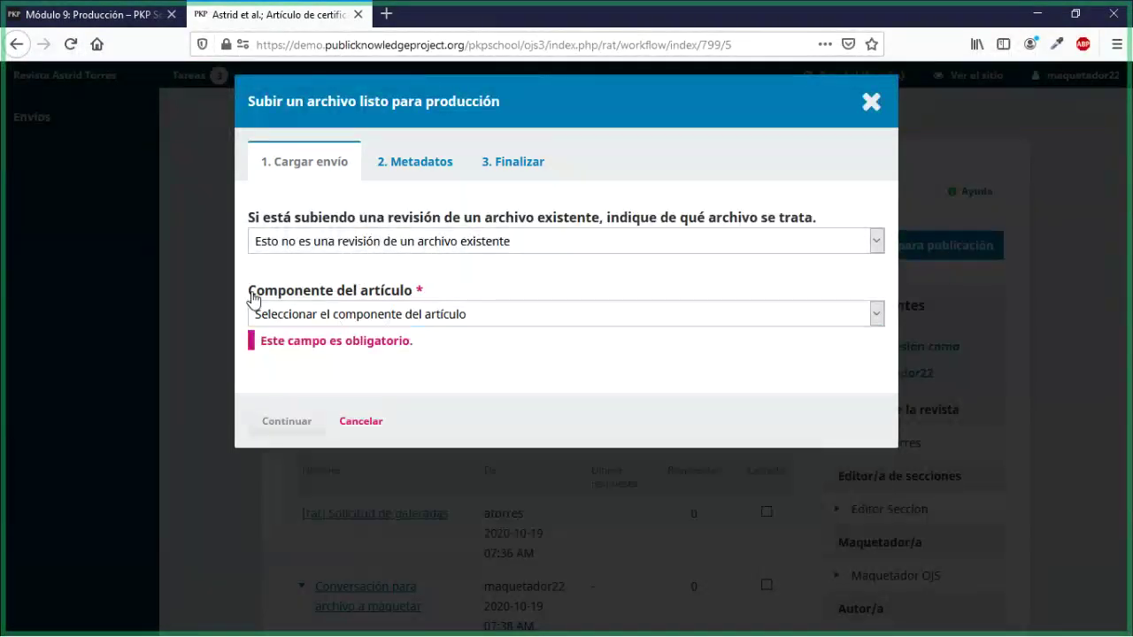
left_click_drag(252, 299, 416, 299)
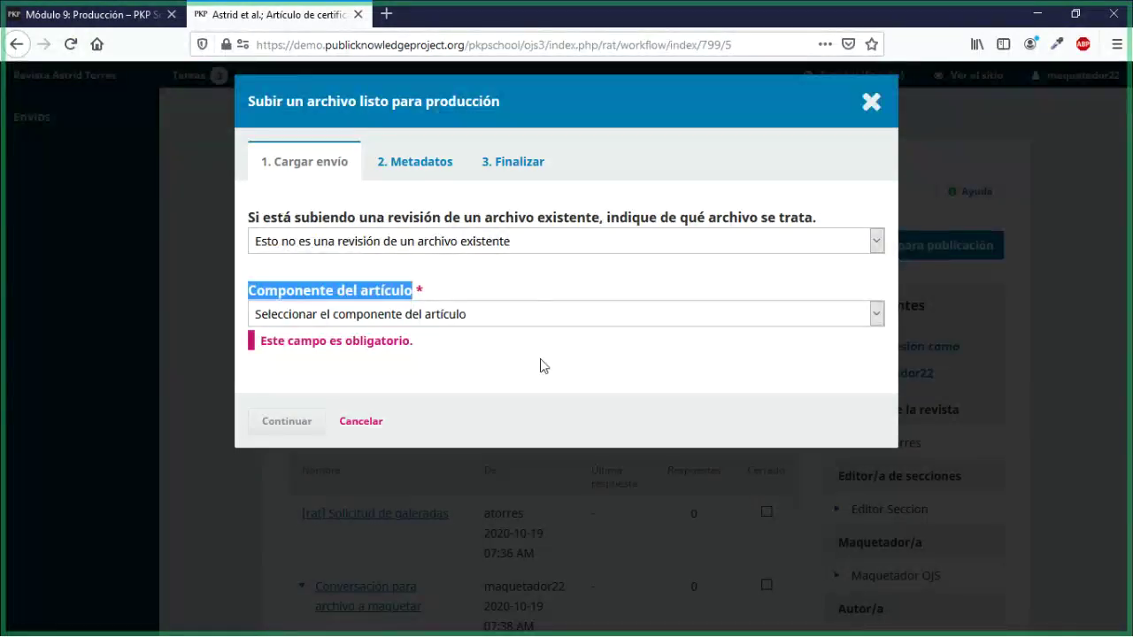
left_click(278, 313)
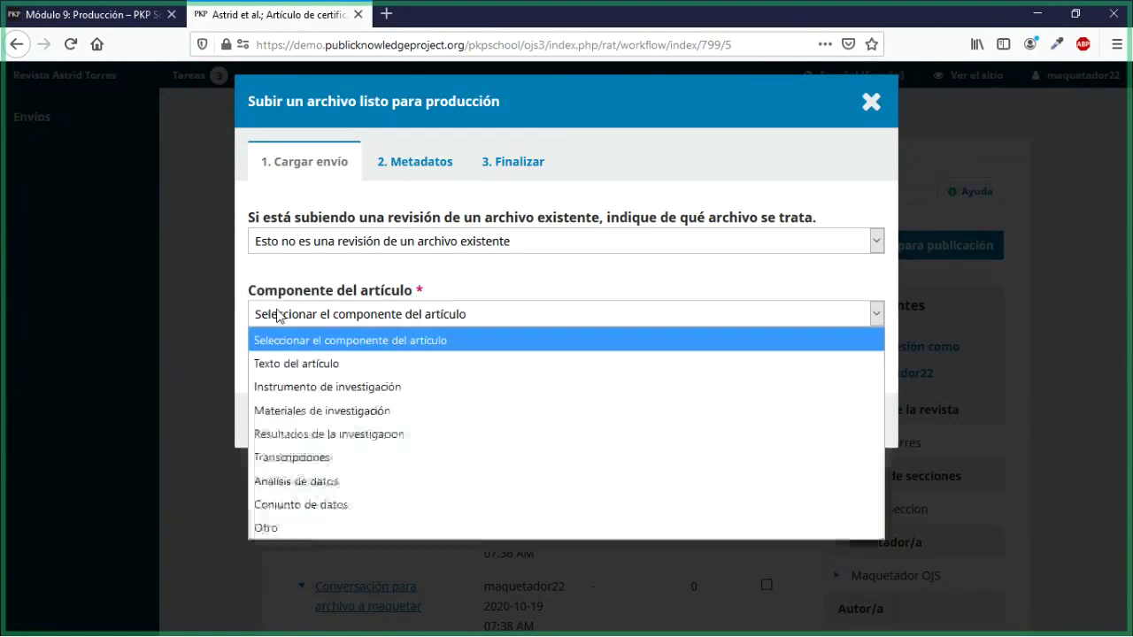
left_click(304, 361)
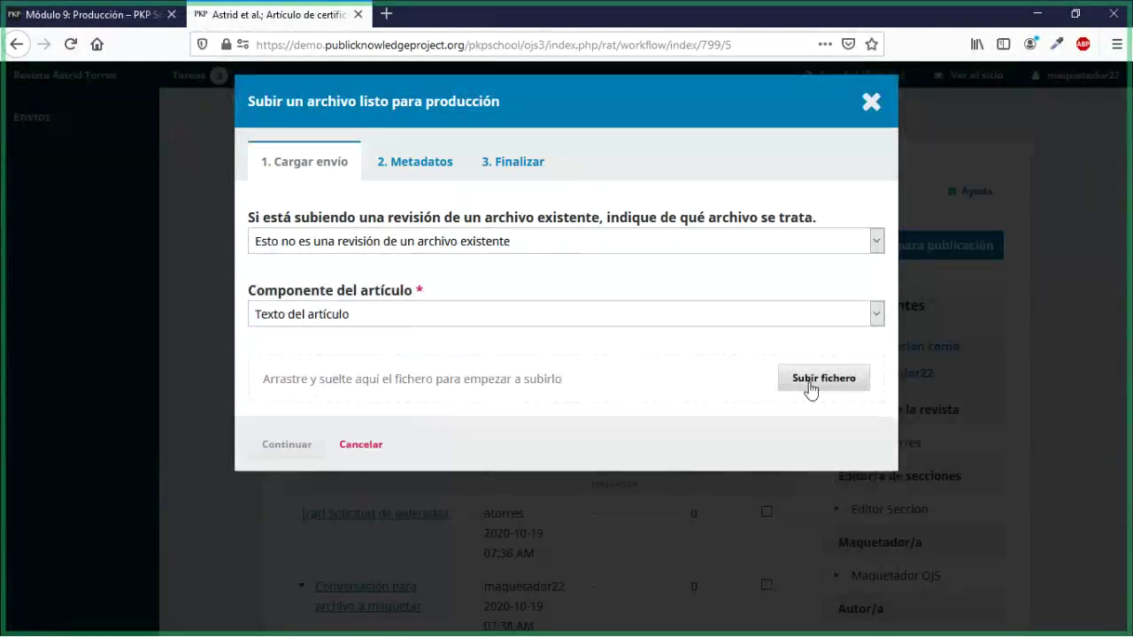
Step: Upload PDF_final.pdf and complete the file wizard through metadata to finish
left_click(784, 389)
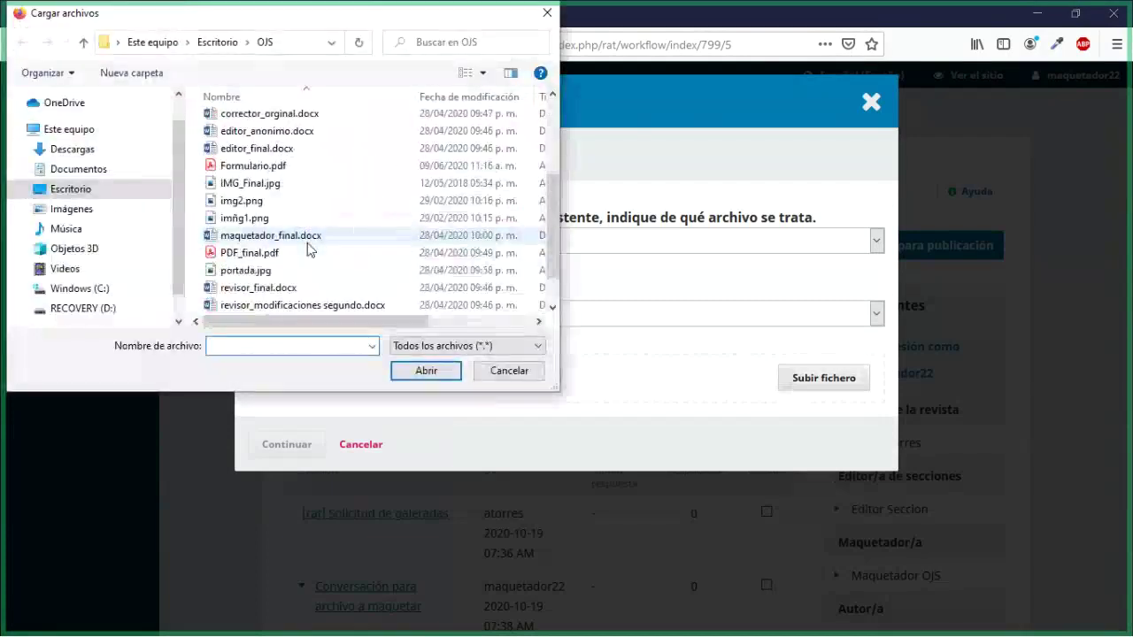
left_click(251, 258)
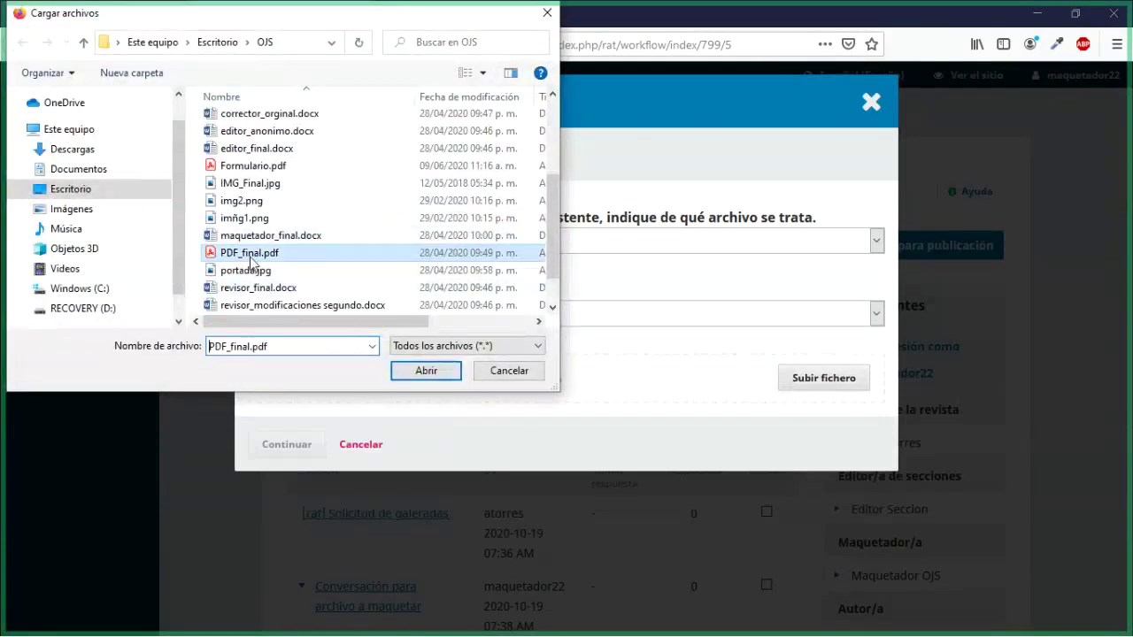
left_click(416, 379)
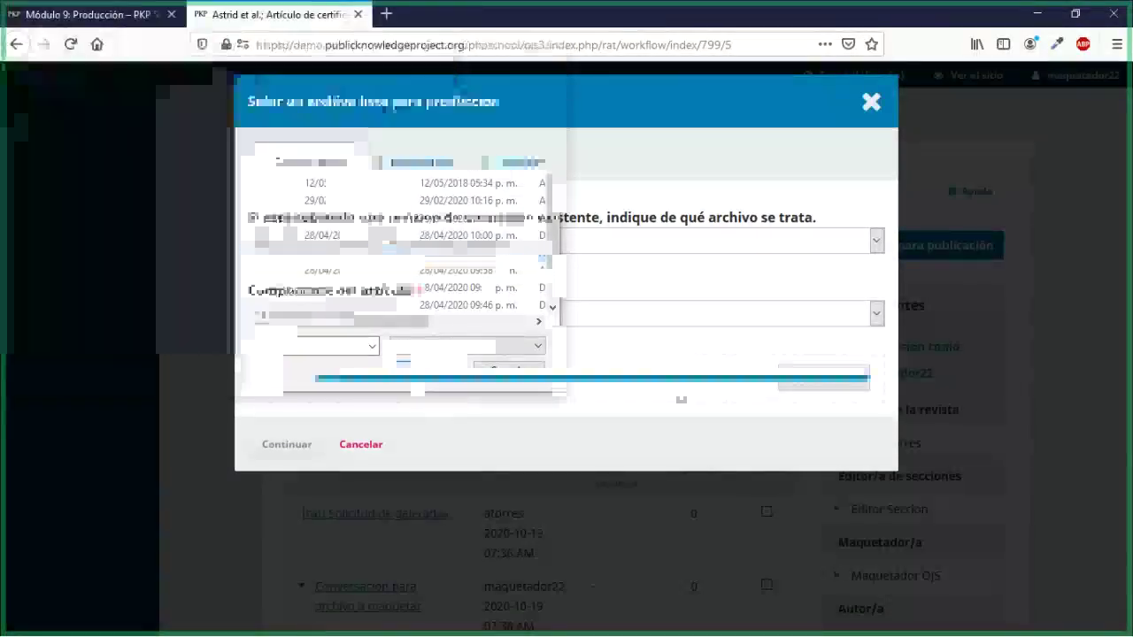
left_click(294, 446)
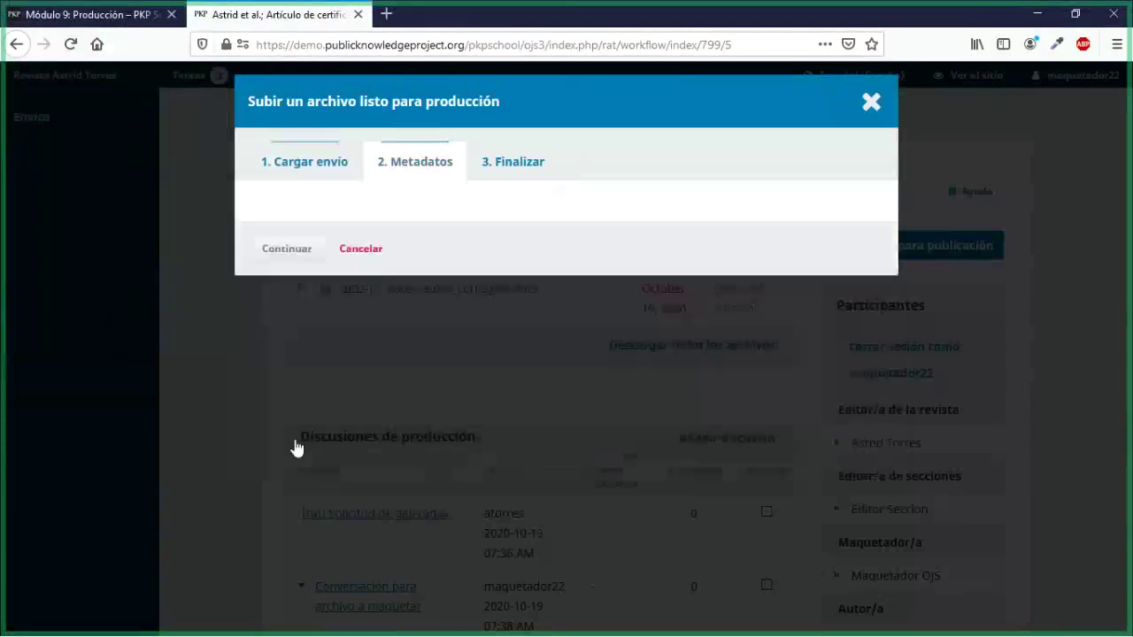
left_click(302, 302)
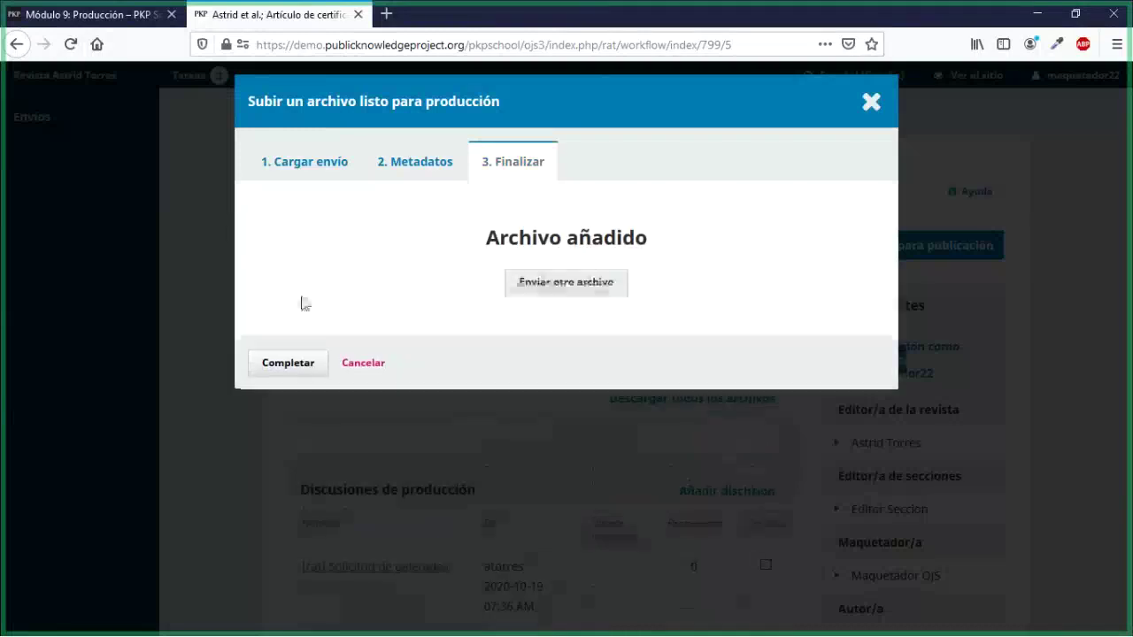
left_click(295, 370)
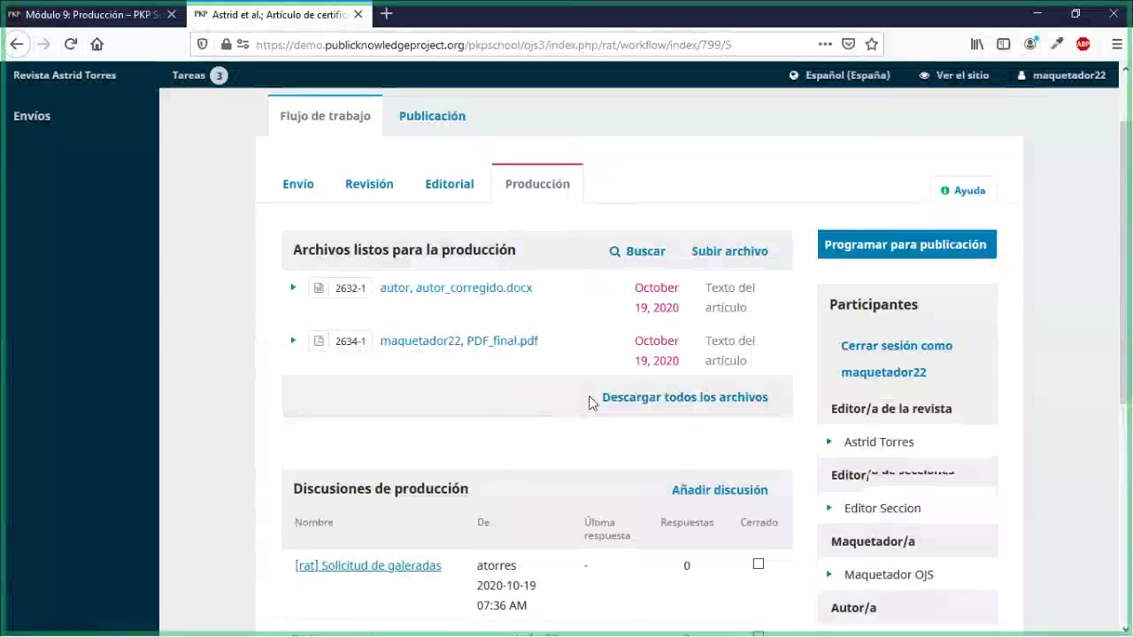
scroll(847, 425, "down", 5)
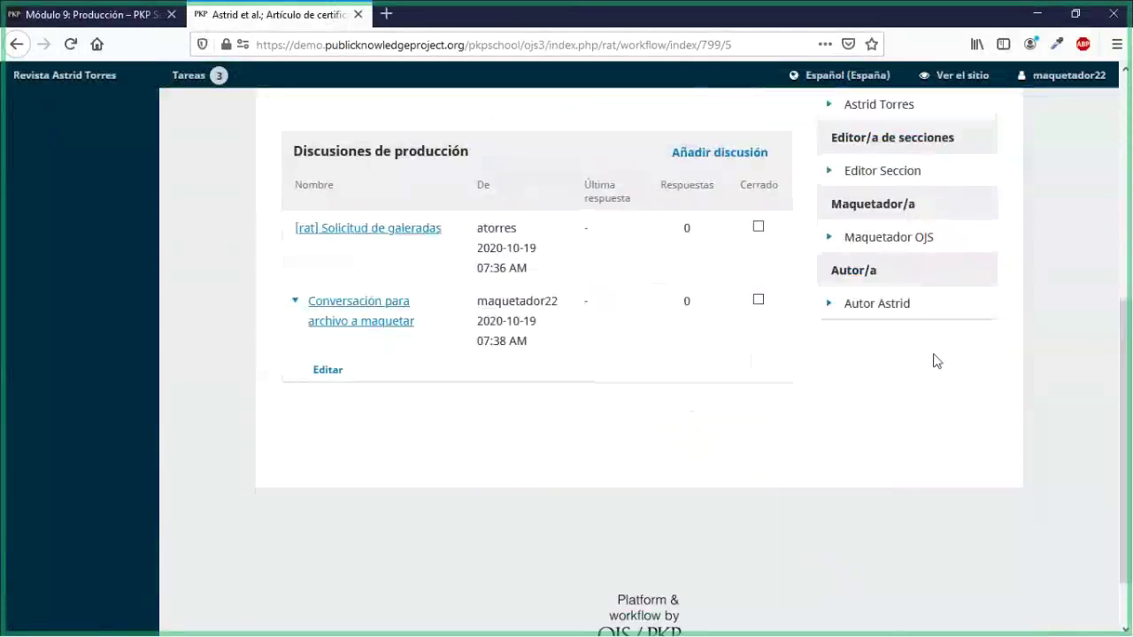
scroll(937, 361, "up", 4)
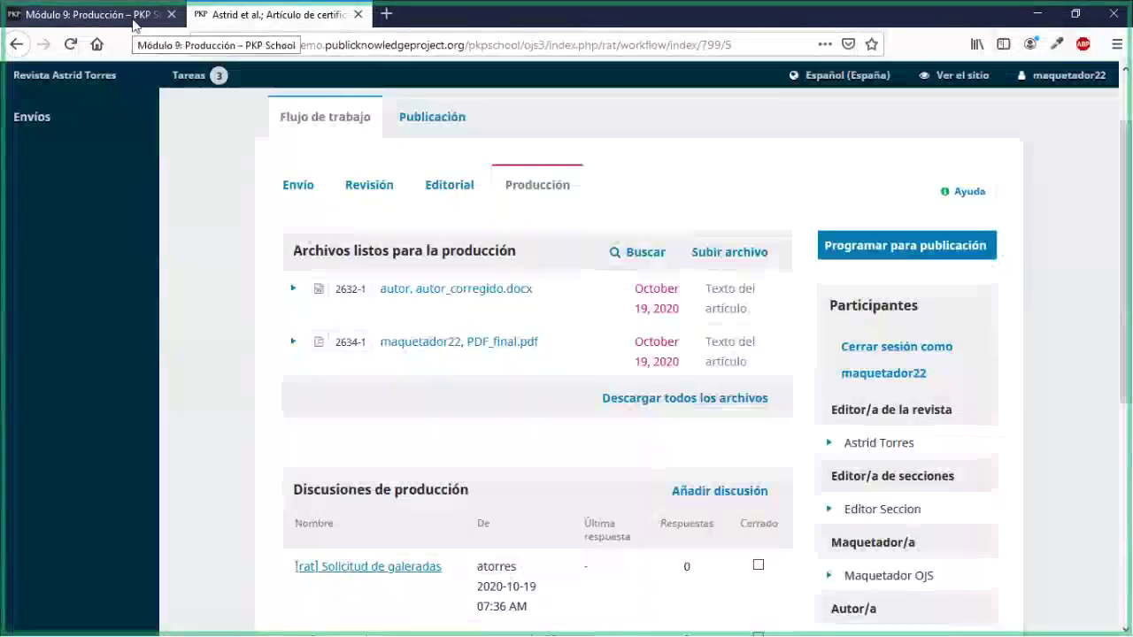
Step: Stop acting as the layout editor and reopen the Artículo de certificación submission
mouse_move(1057, 76)
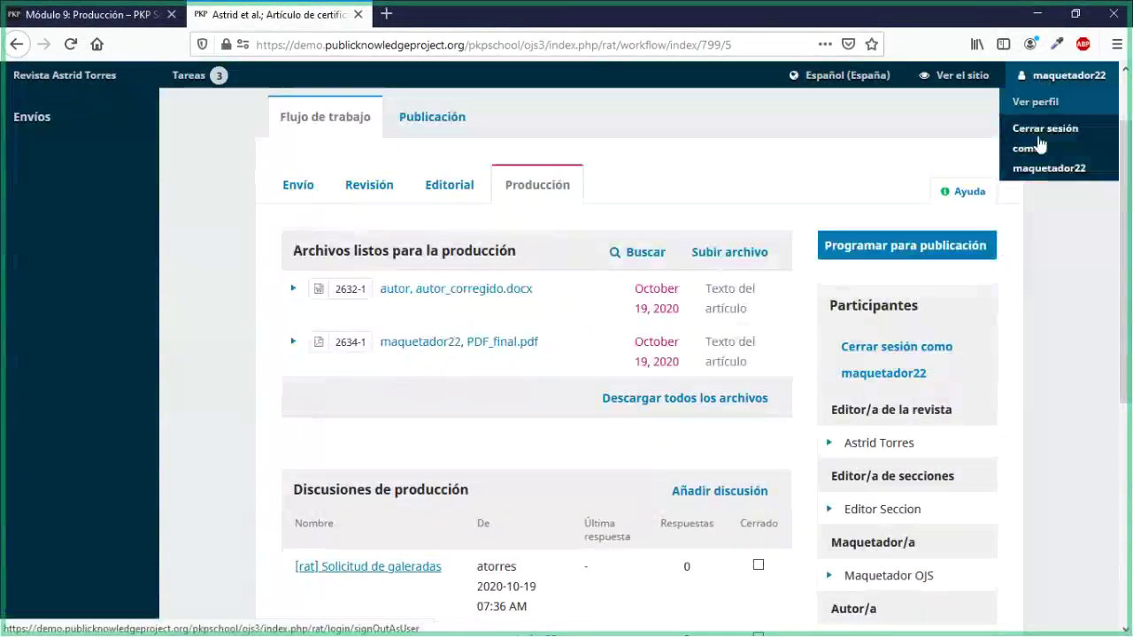
left_click(1041, 146)
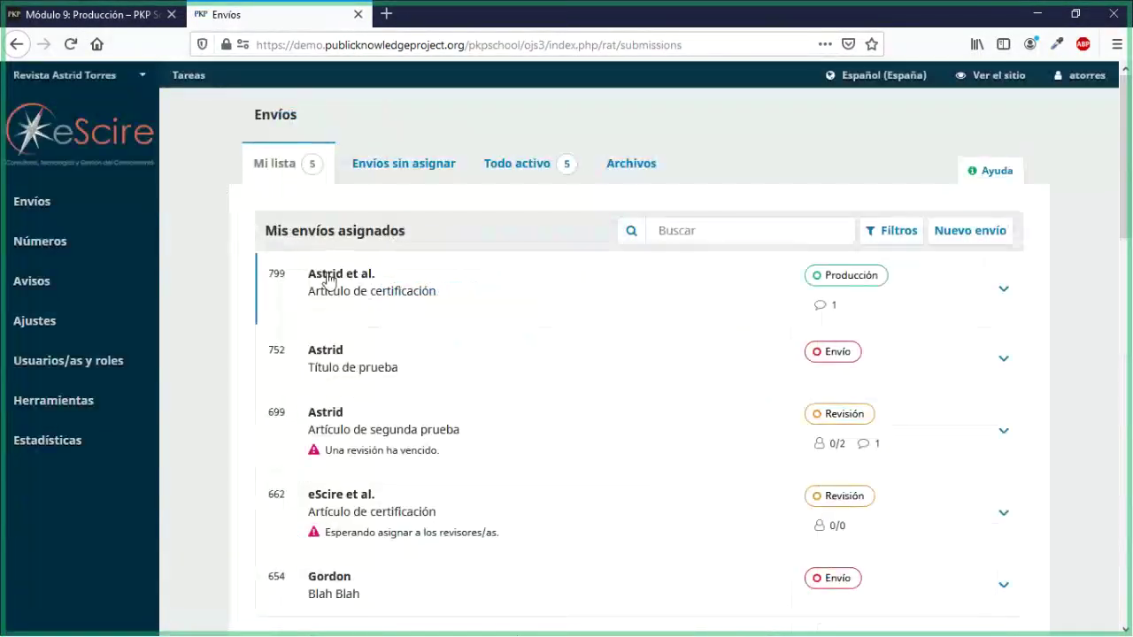
left_click(330, 280)
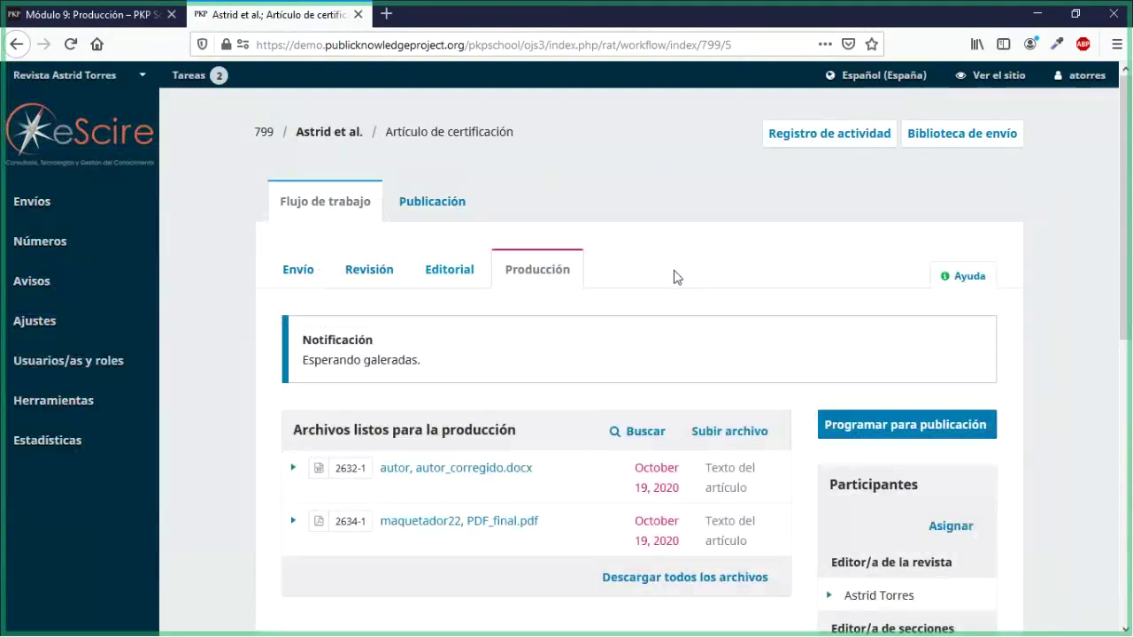
Step: Review its production stage, then return to the Módulo 9: Producción lesson
scroll(674, 277, "down", 3)
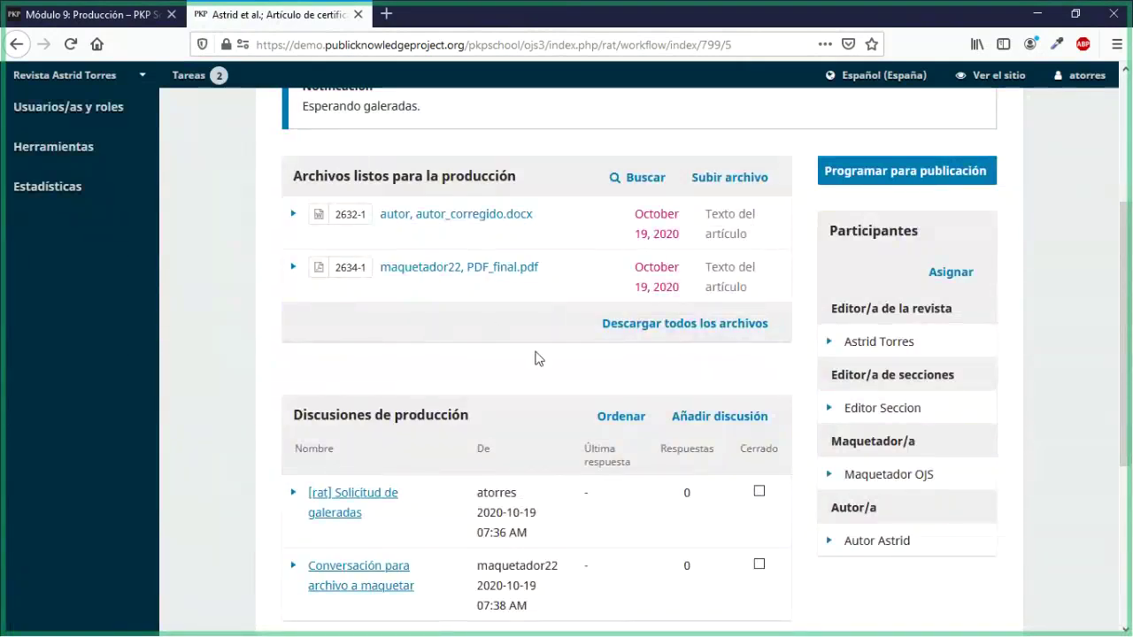
scroll(534, 358, "down", 2)
scroll(536, 359, "up", 3)
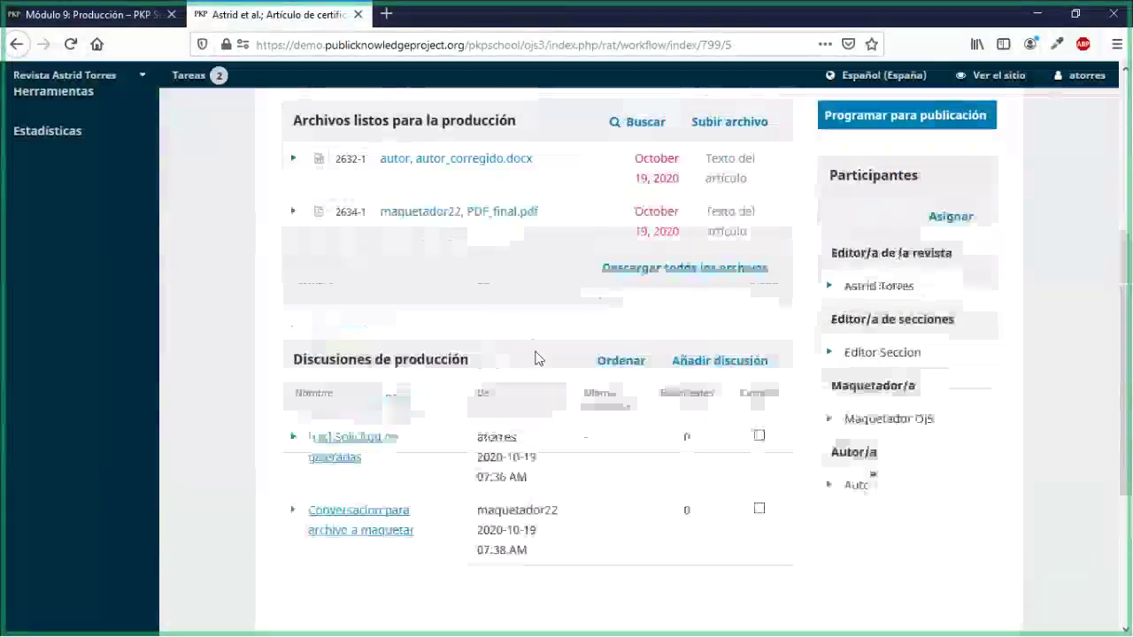
scroll(537, 359, "up", 1)
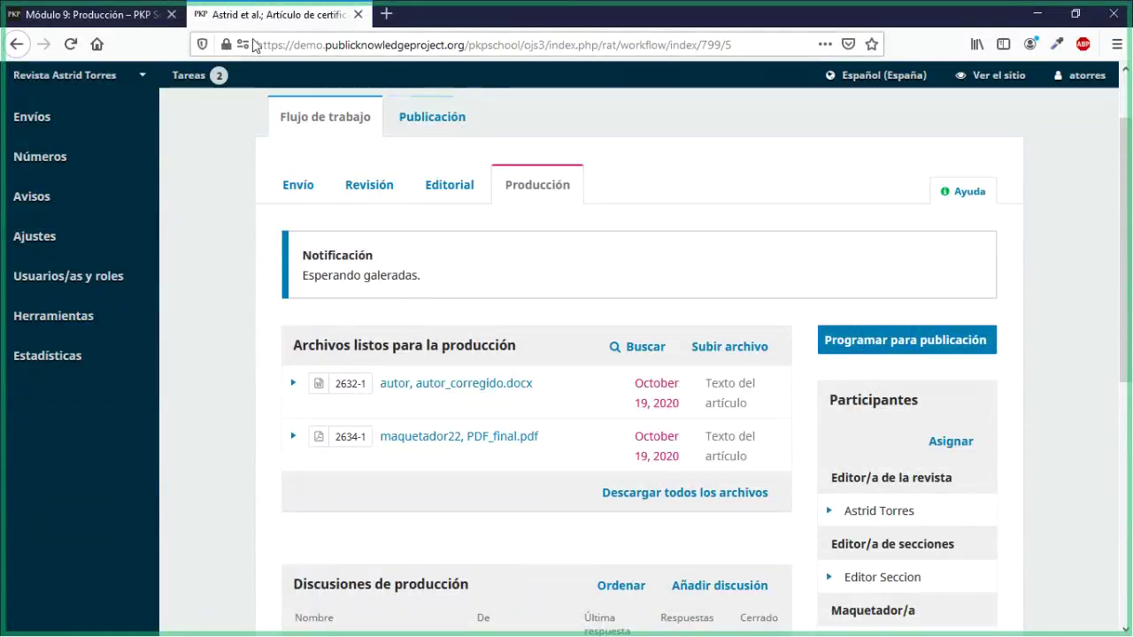
left_click(139, 23)
scroll(566, 354, "up", 5)
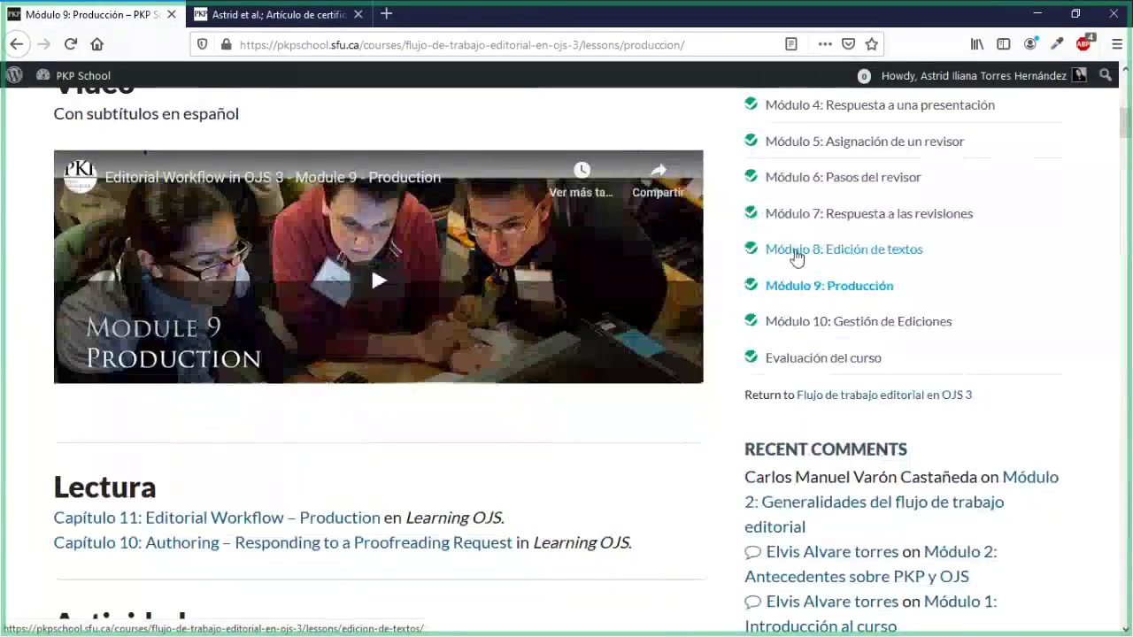
Step: Scroll the Módulo 9: Producción lesson to its Actividad and Discusión sections and highlight the Discusión question
scroll(675, 489, "down", 1)
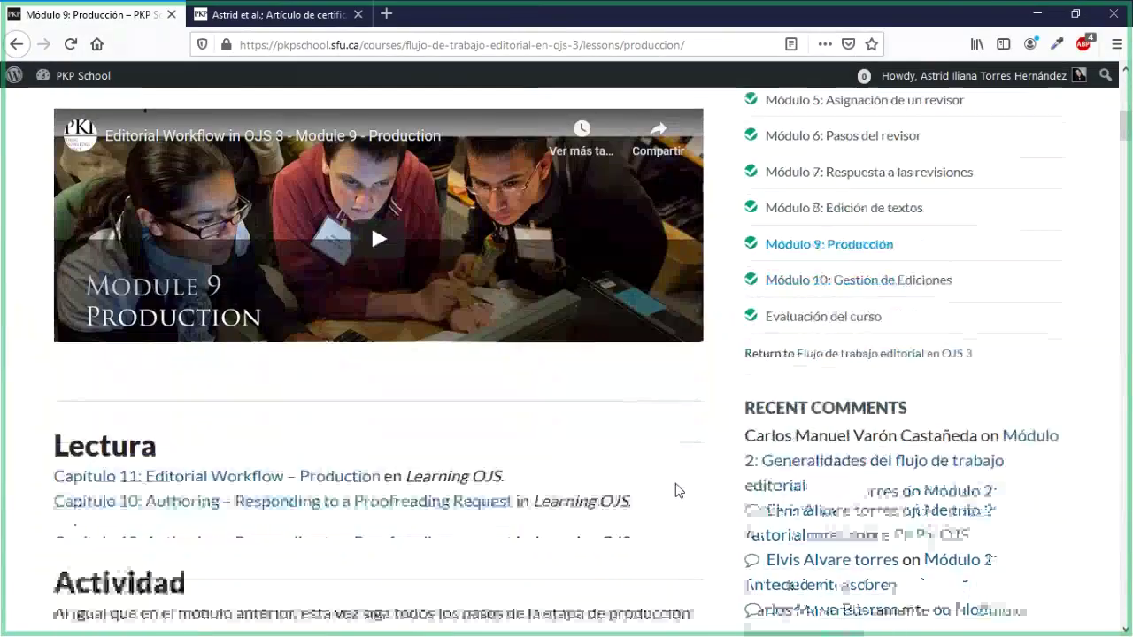
scroll(675, 489, "down", 6)
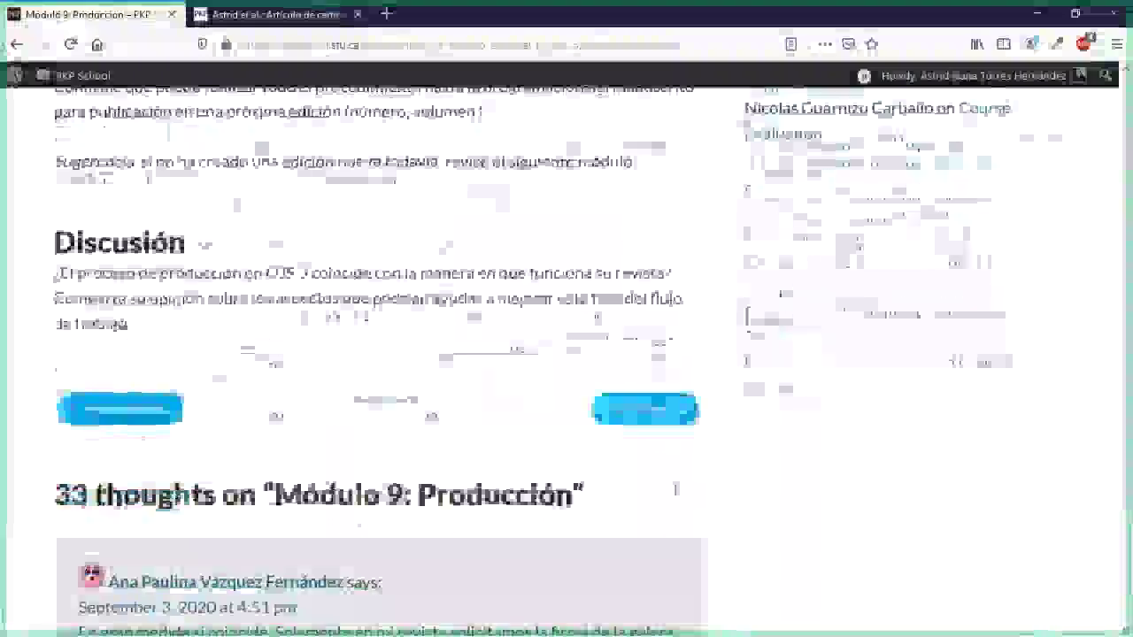
scroll(675, 490, "down", 3)
scroll(678, 489, "up", 2)
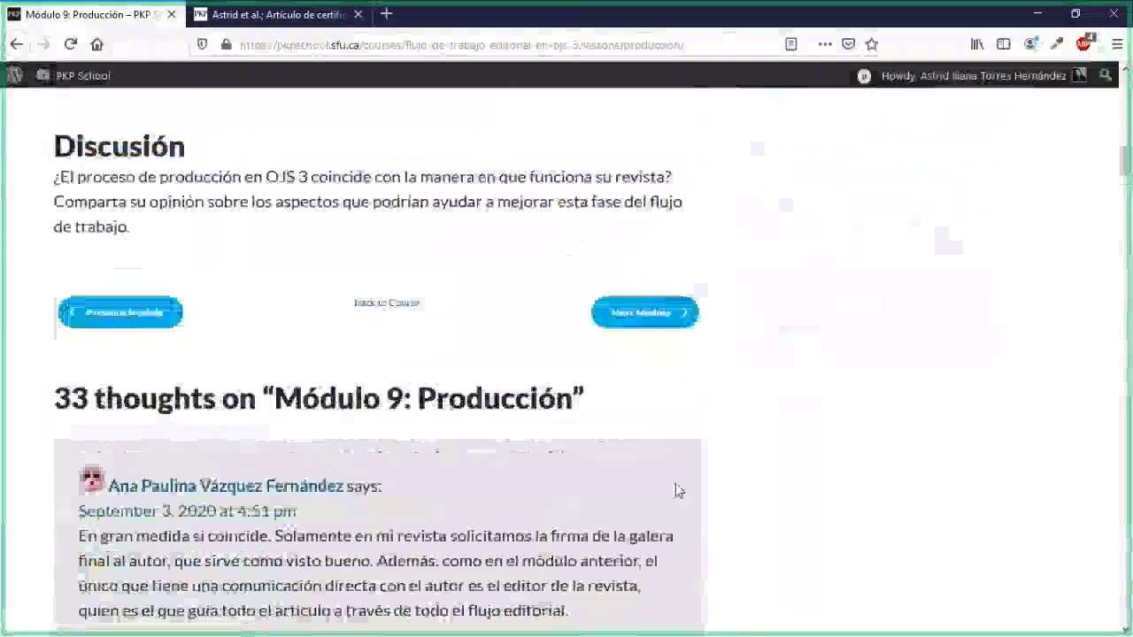
scroll(678, 489, "up", 3)
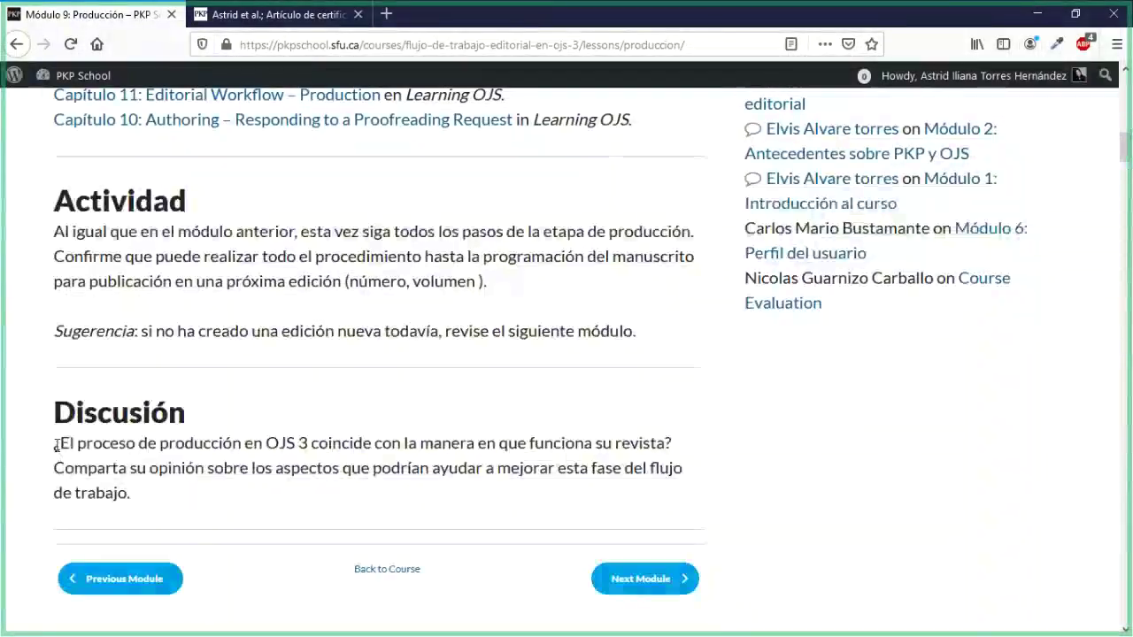
left_click_drag(55, 445, 131, 493)
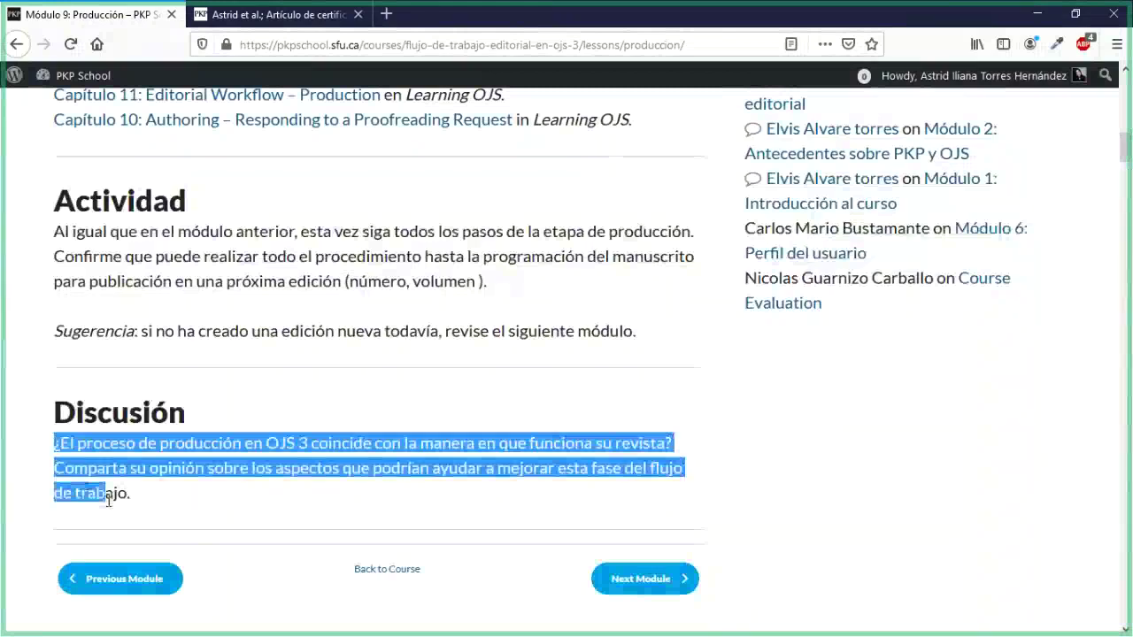
left_click(431, 451)
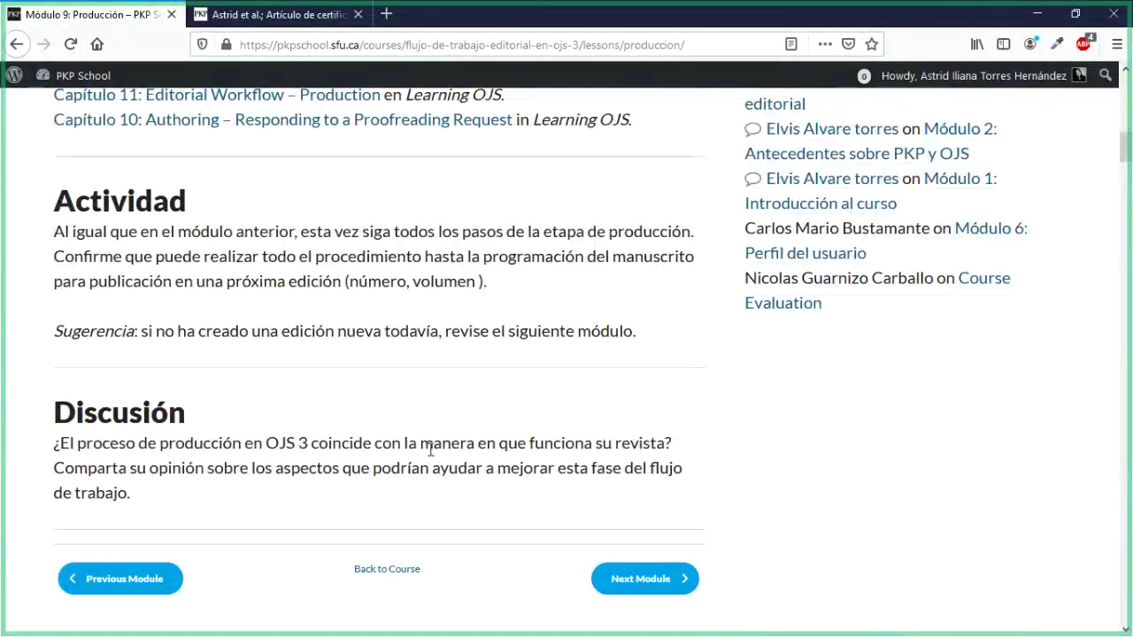
Step: Return to submission 799 in OJS and review the Archivos listos para la producción panel with PDF_final.pdf
left_click(275, 25)
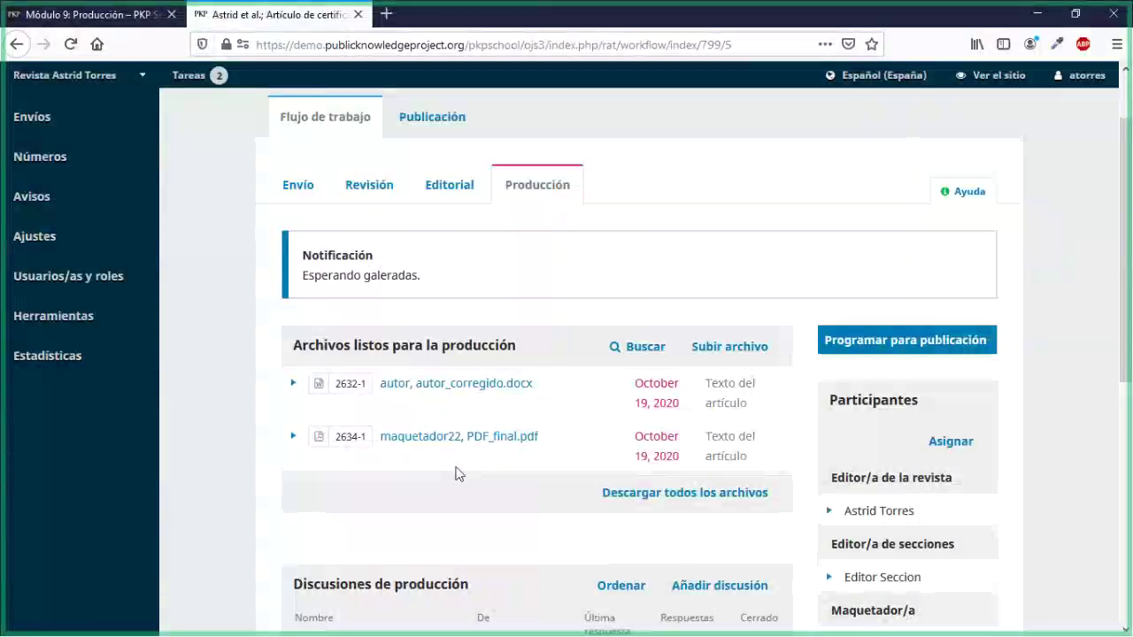
scroll(459, 473, "down", 2)
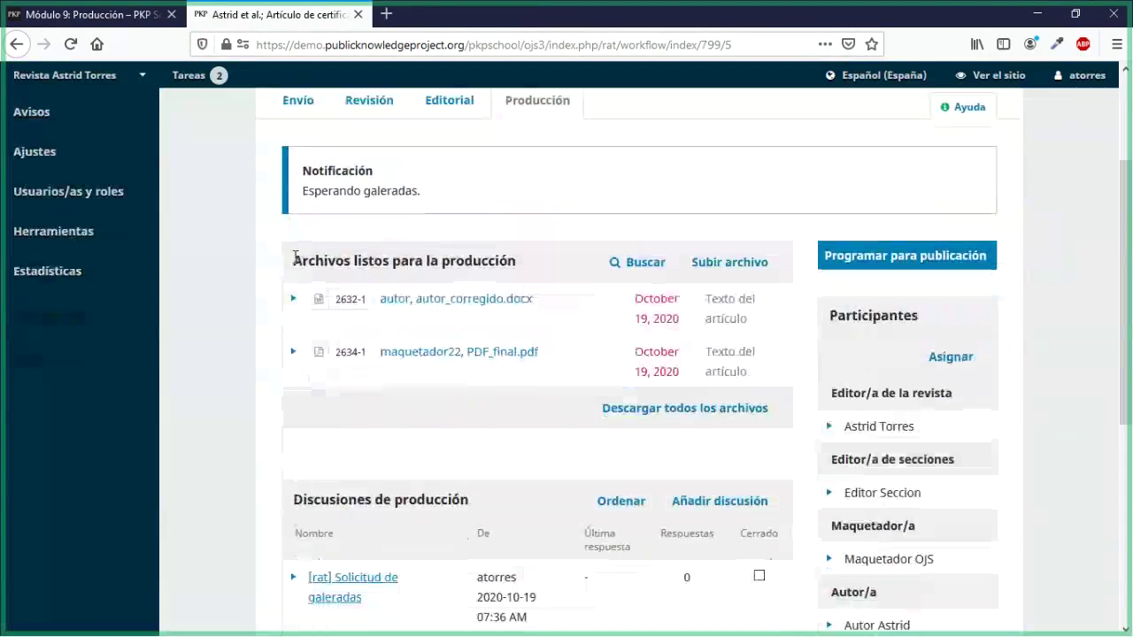
left_click_drag(295, 259, 510, 260)
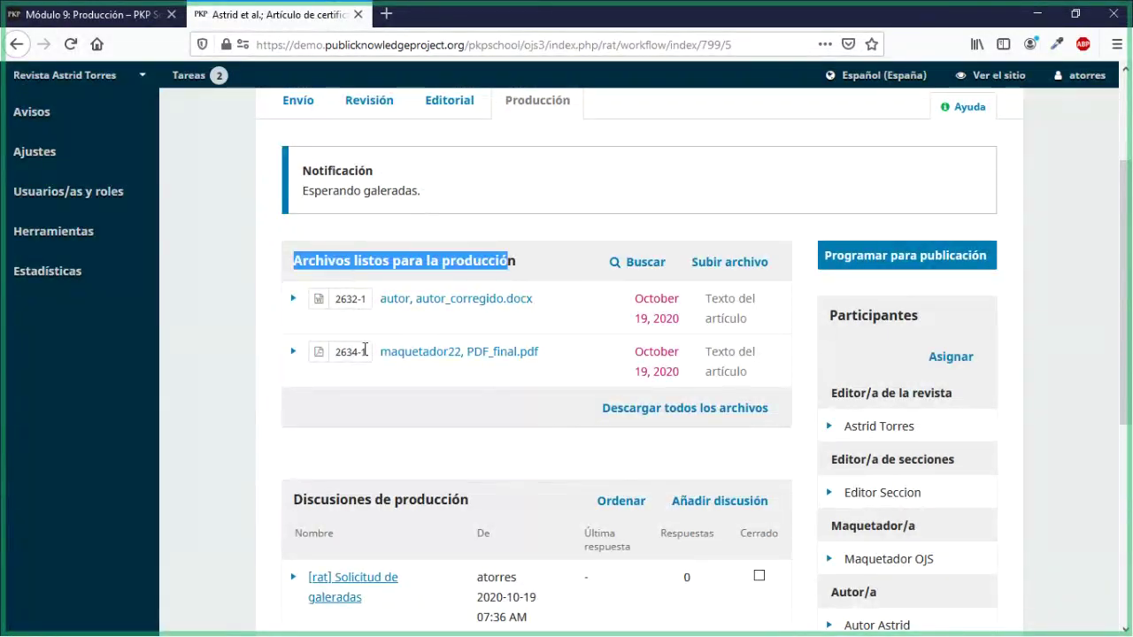
scroll(374, 435, "down", 3)
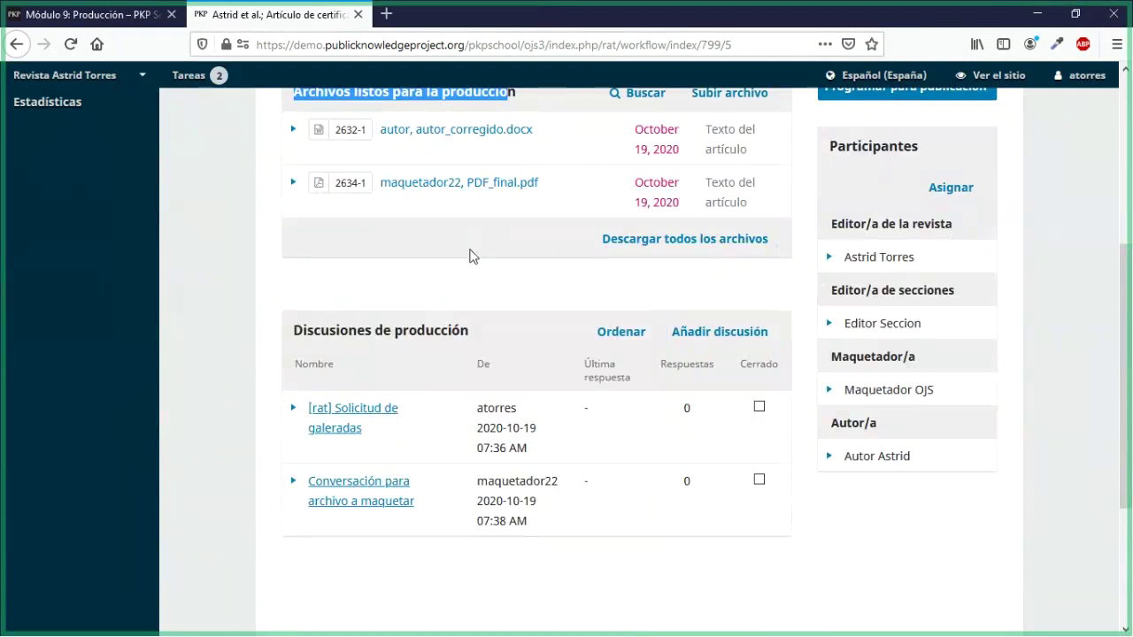
scroll(469, 266, "up", 2)
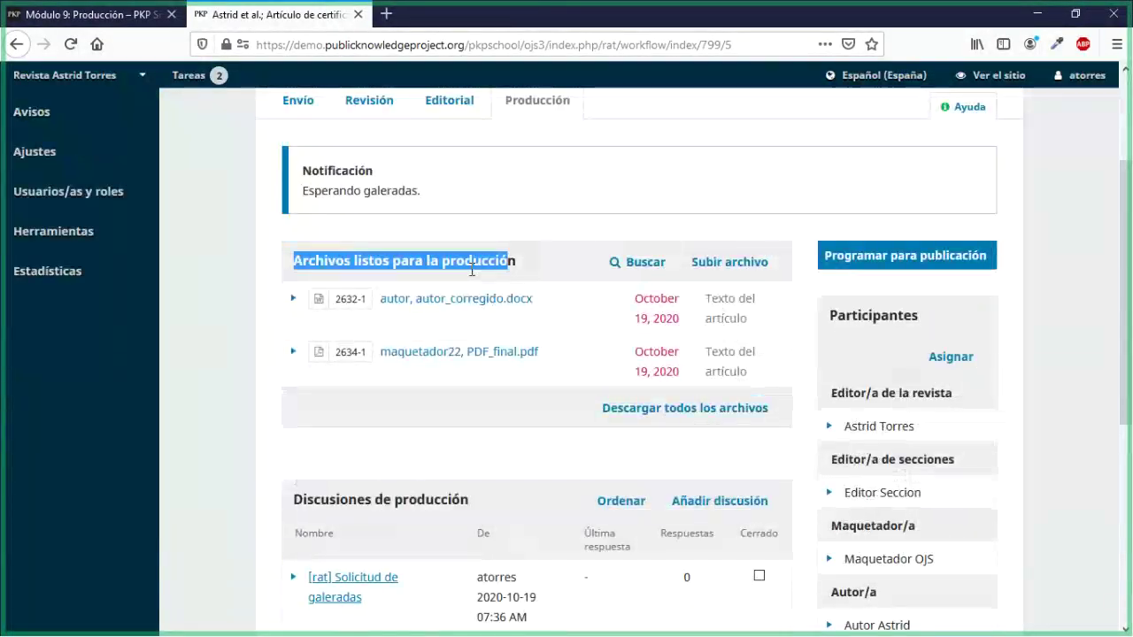
scroll(472, 270, "up", 2)
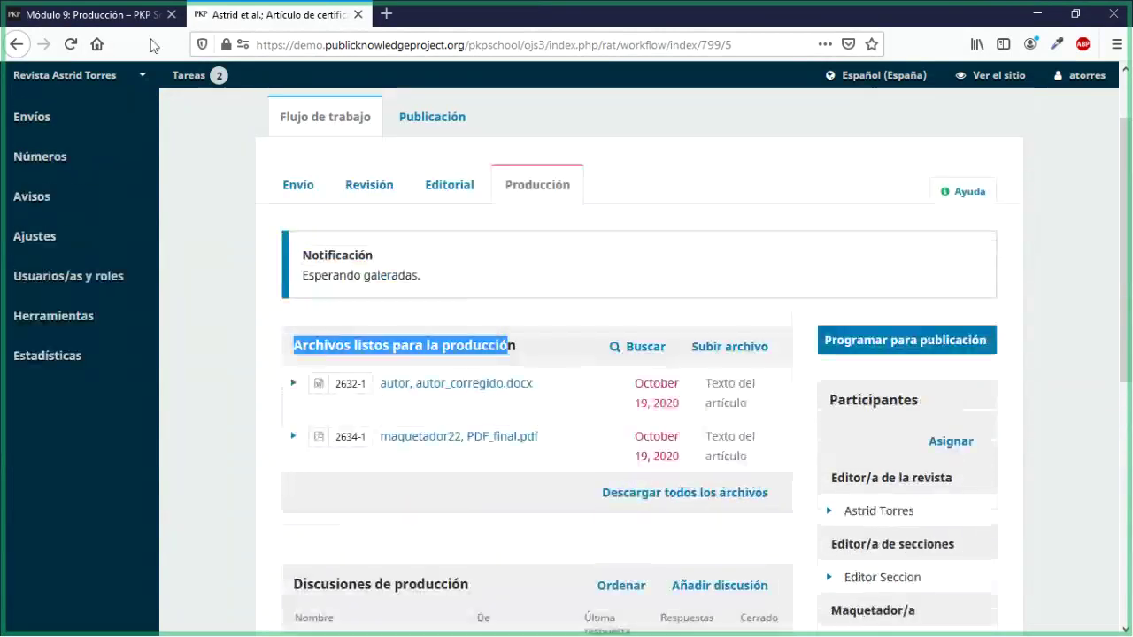
Step: Go back to the PKP School course tab and open the Módulo 10: Gestión de Ediciones lesson
key("ctrl+Tab")
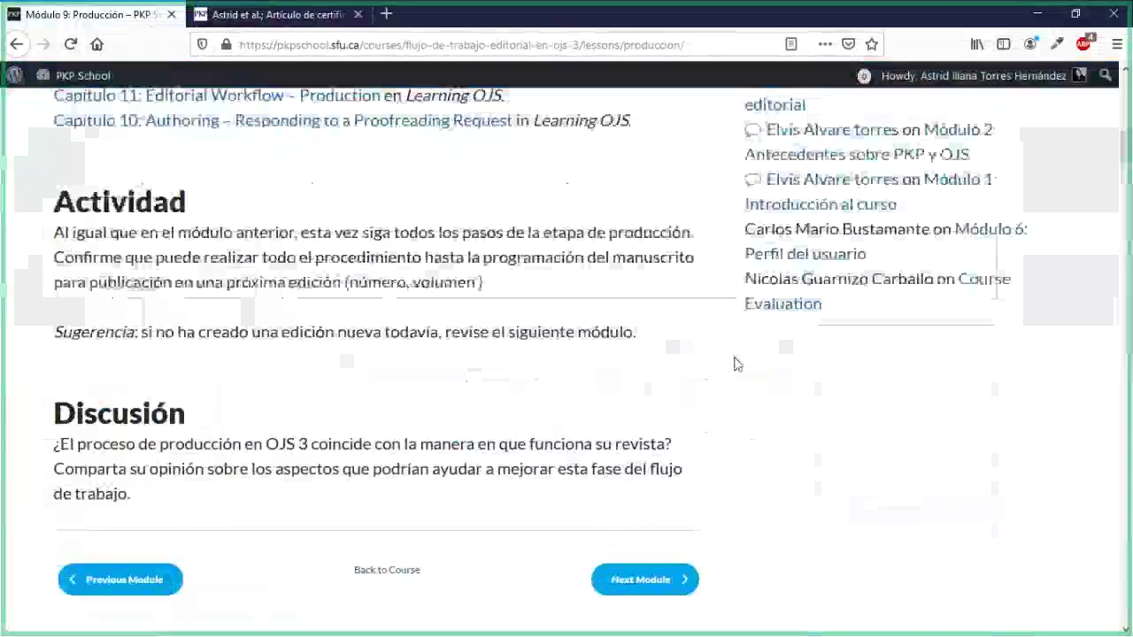
scroll(735, 364, "up", 2)
scroll(735, 364, "up", 3)
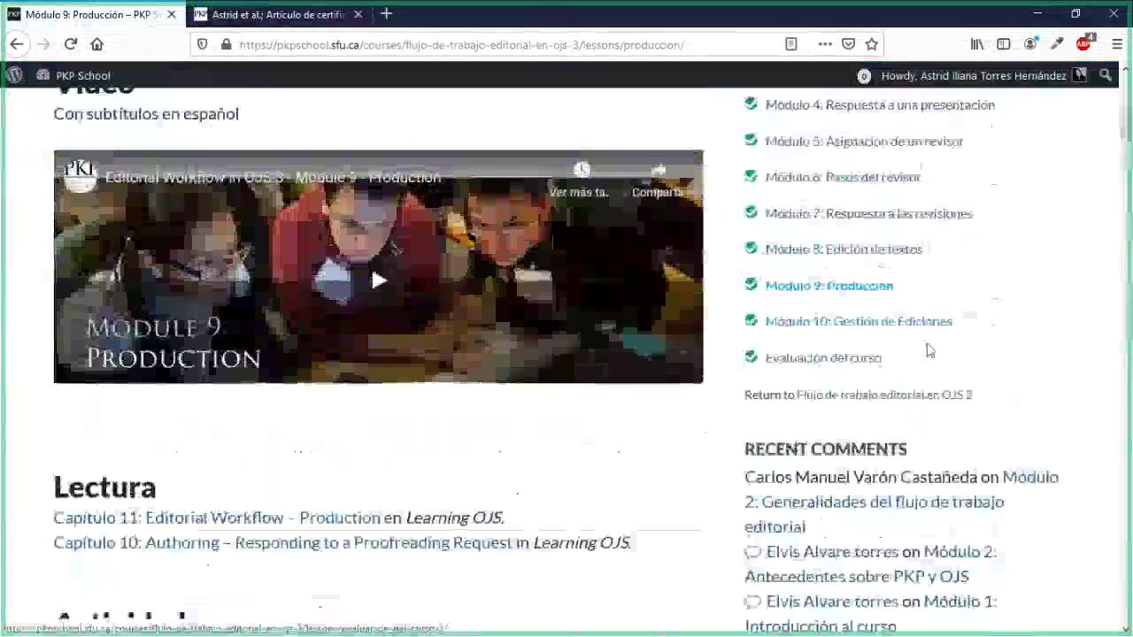
left_click(896, 329)
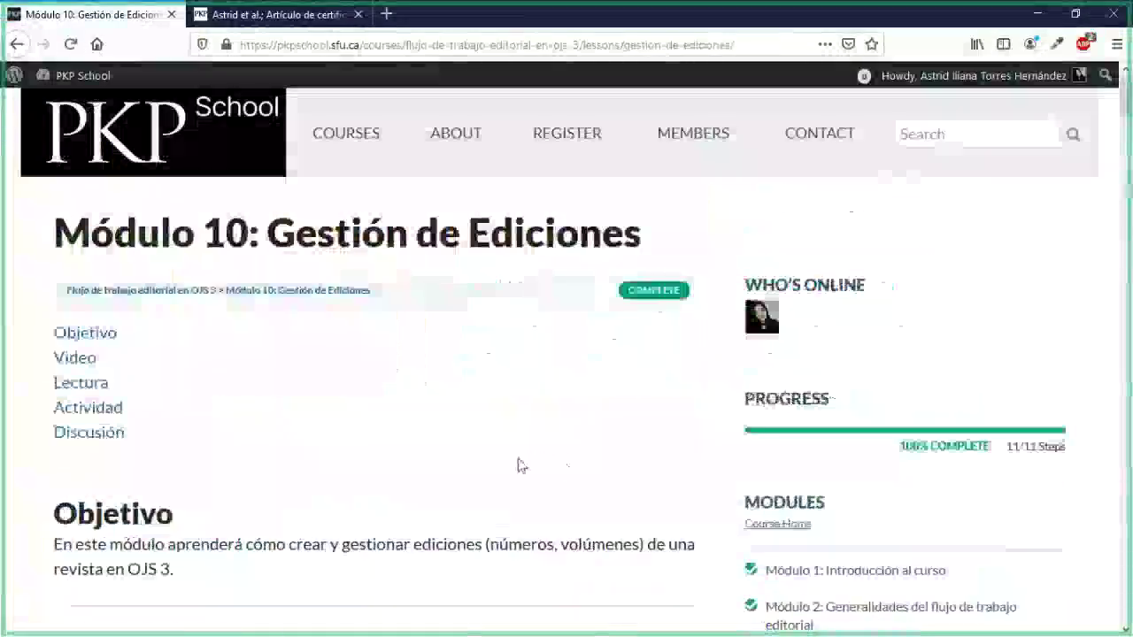
Step: Scroll through the Módulo 10 lesson to read its Actividad, Discusión question and learner comments
scroll(520, 466, "down", 3)
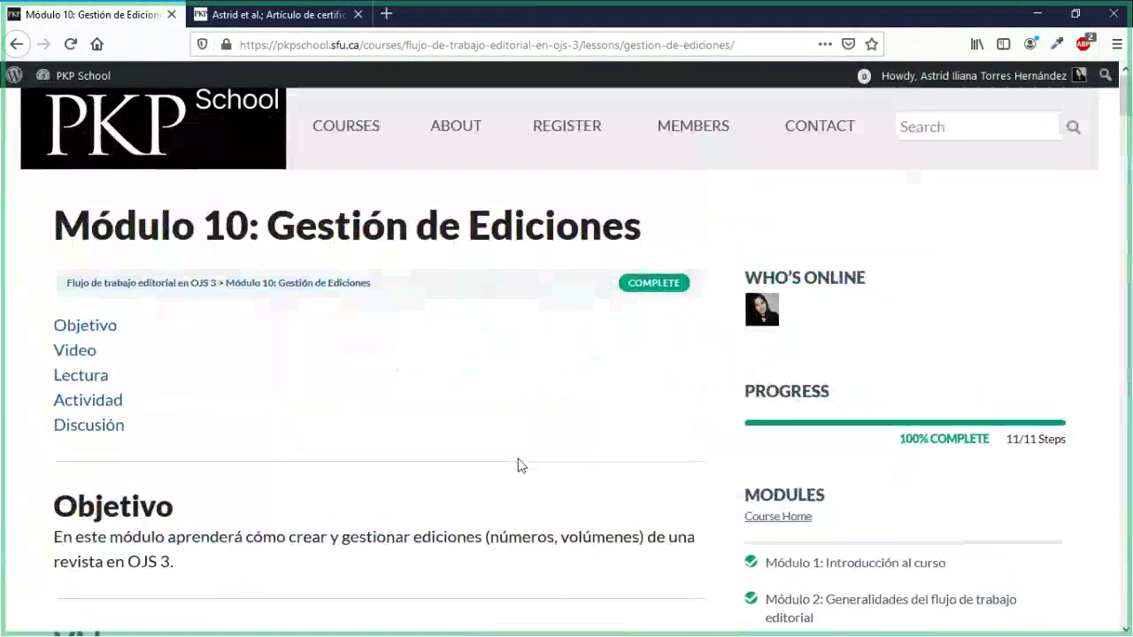
scroll(666, 437, "down", 3)
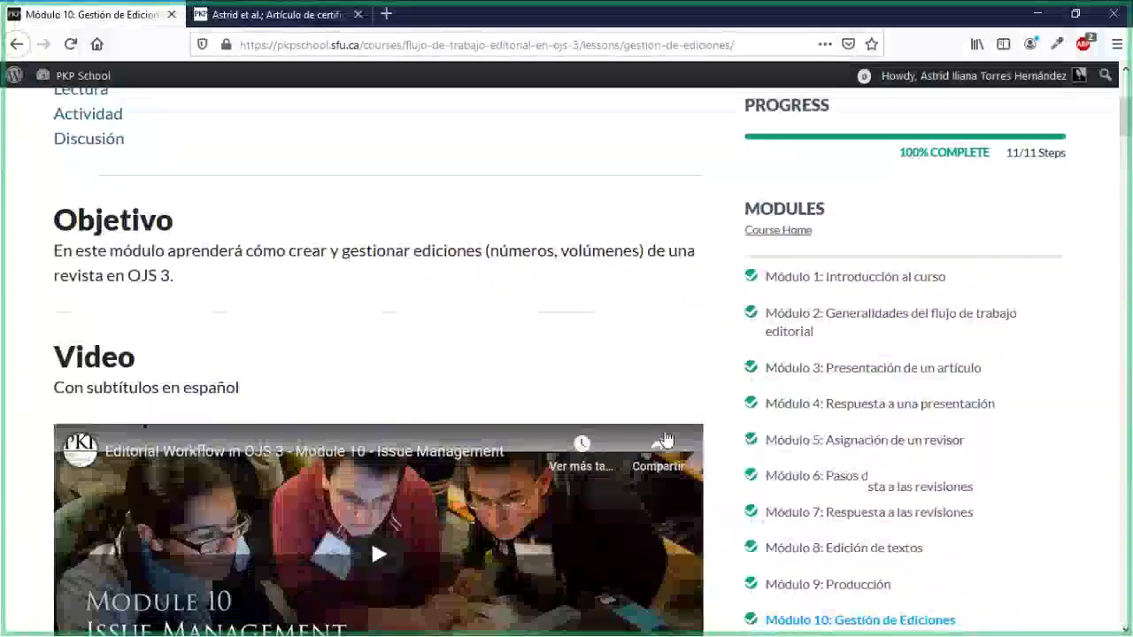
scroll(860, 431, "down", 14)
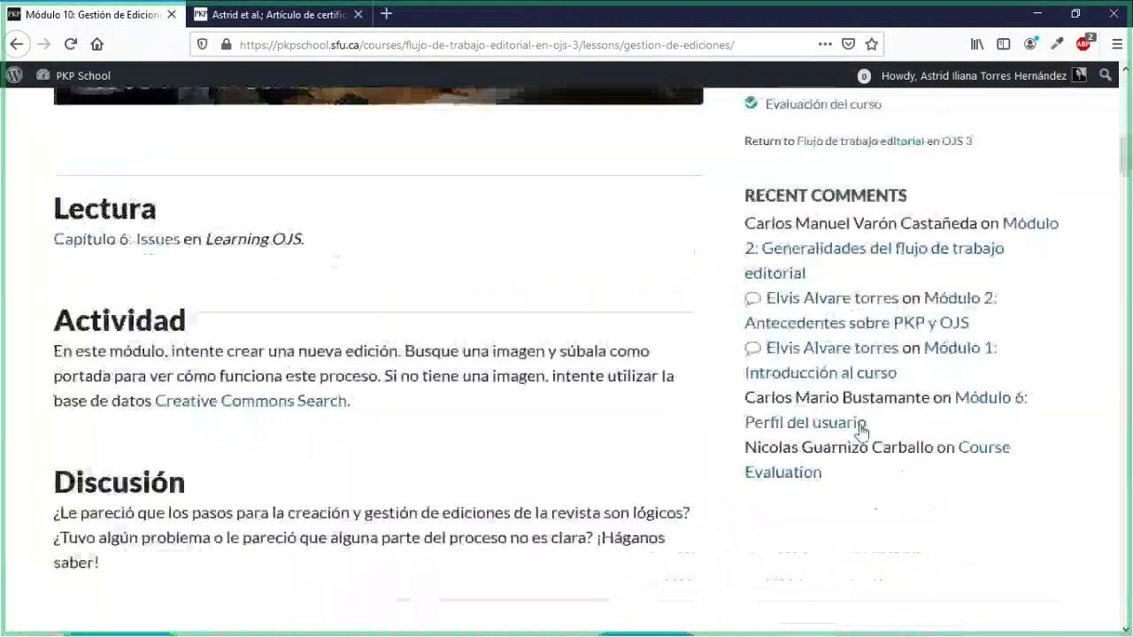
scroll(861, 431, "up", 5)
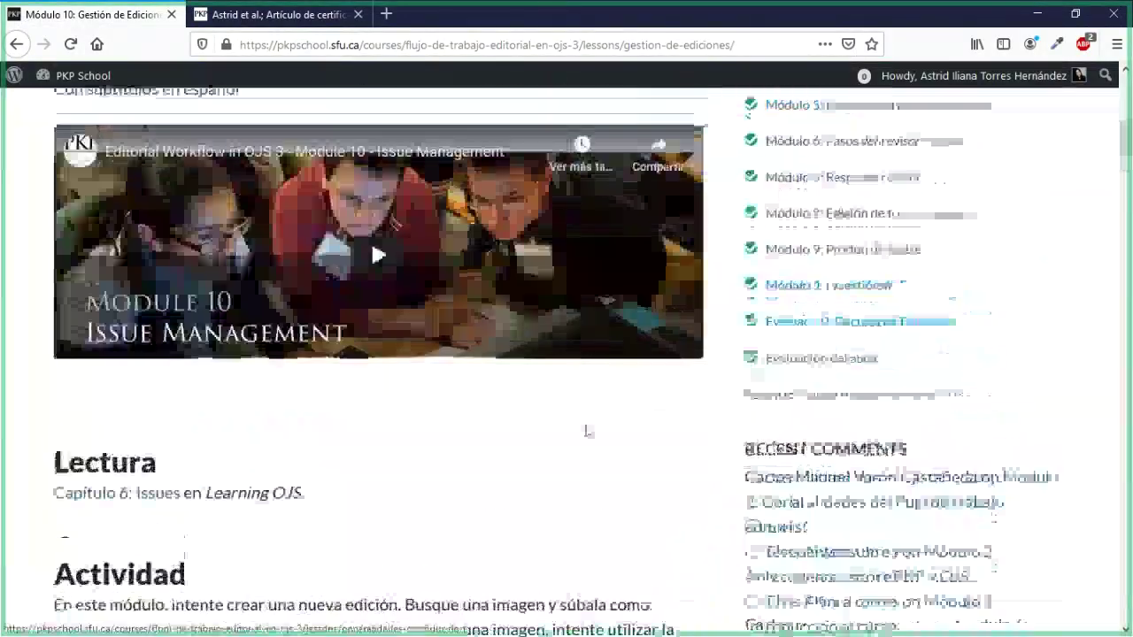
scroll(543, 446, "down", 5)
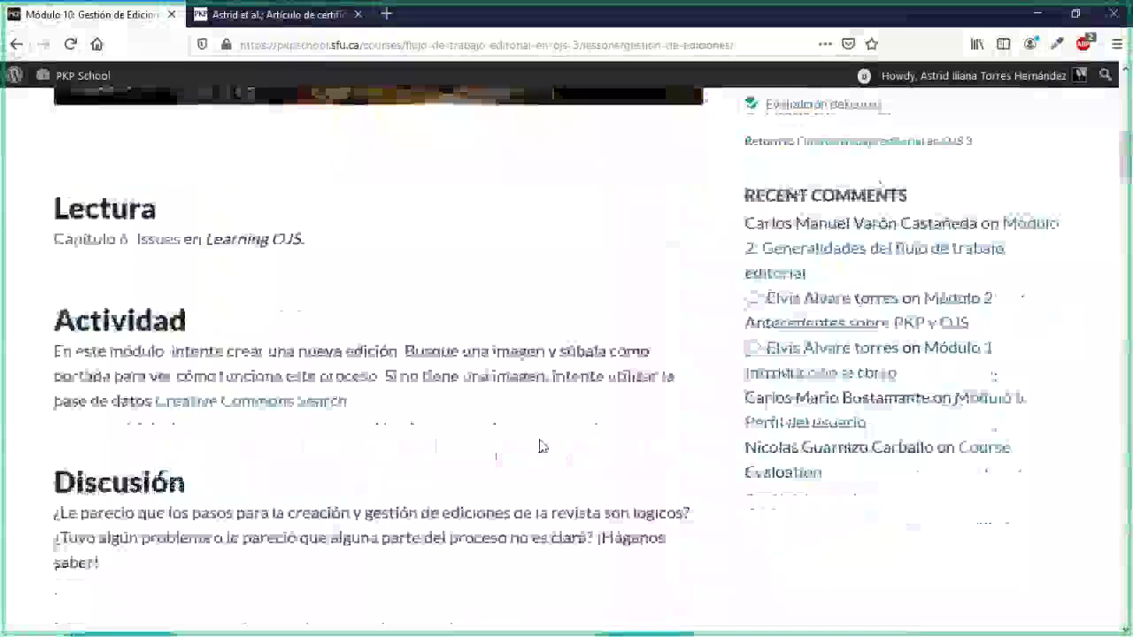
scroll(543, 446, "down", 5)
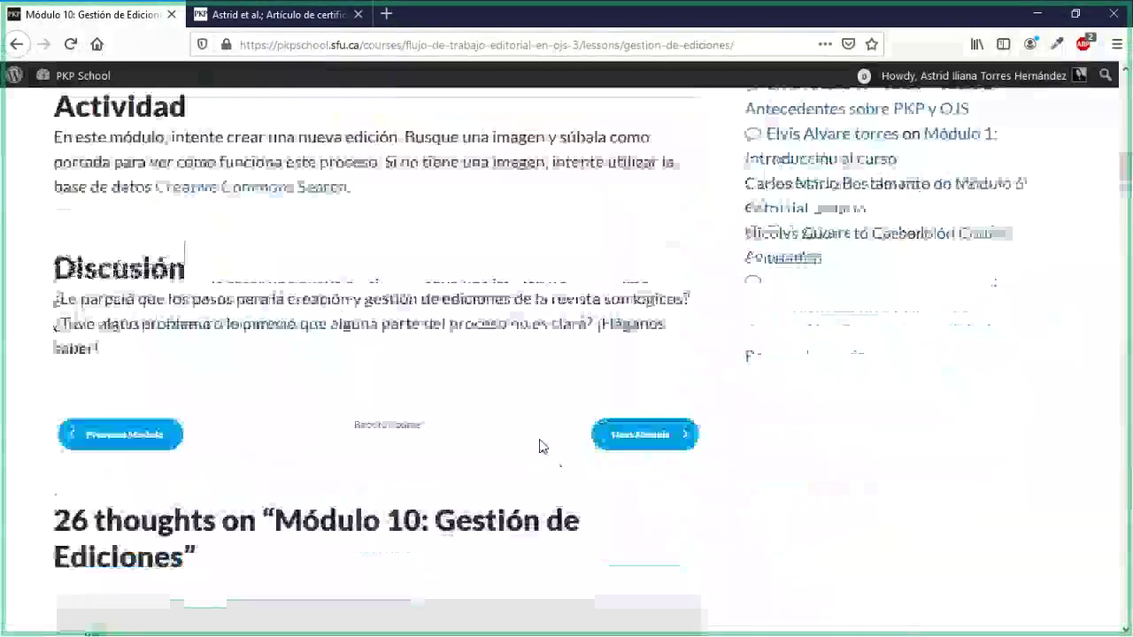
scroll(542, 446, "down", 2)
scroll(543, 446, "up", 4)
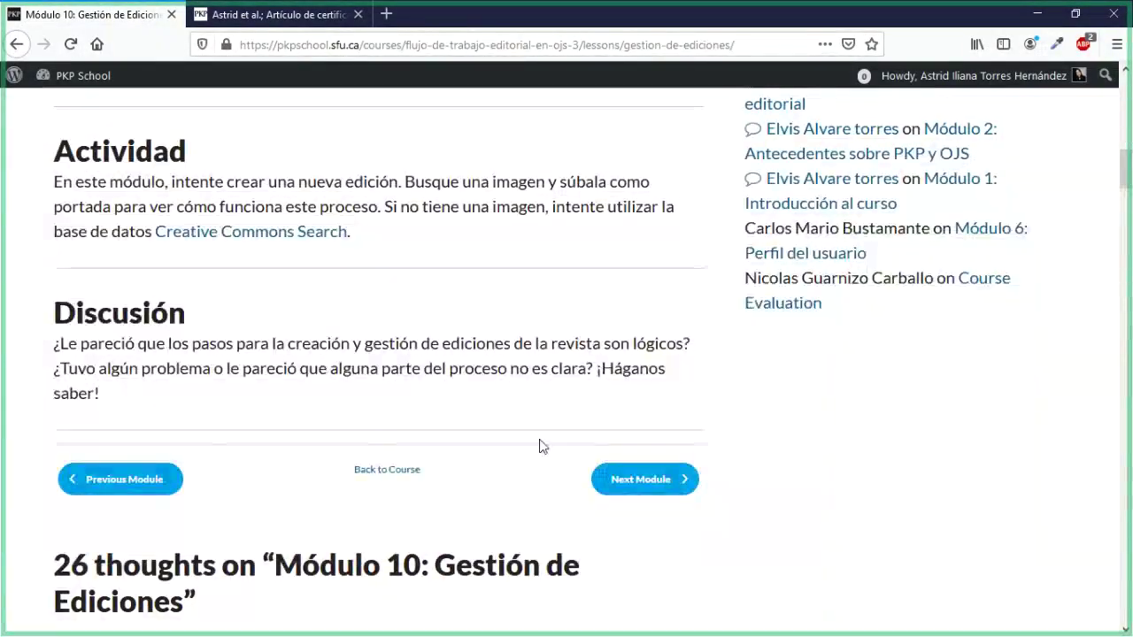
scroll(542, 446, "down", 4)
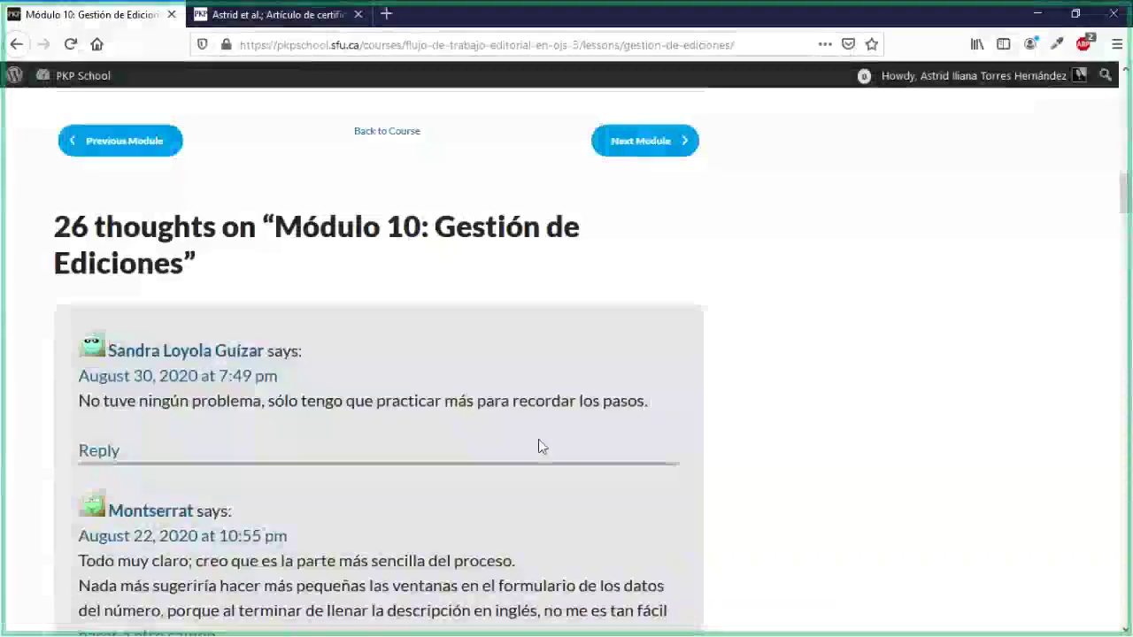
scroll(538, 447, "up", 10)
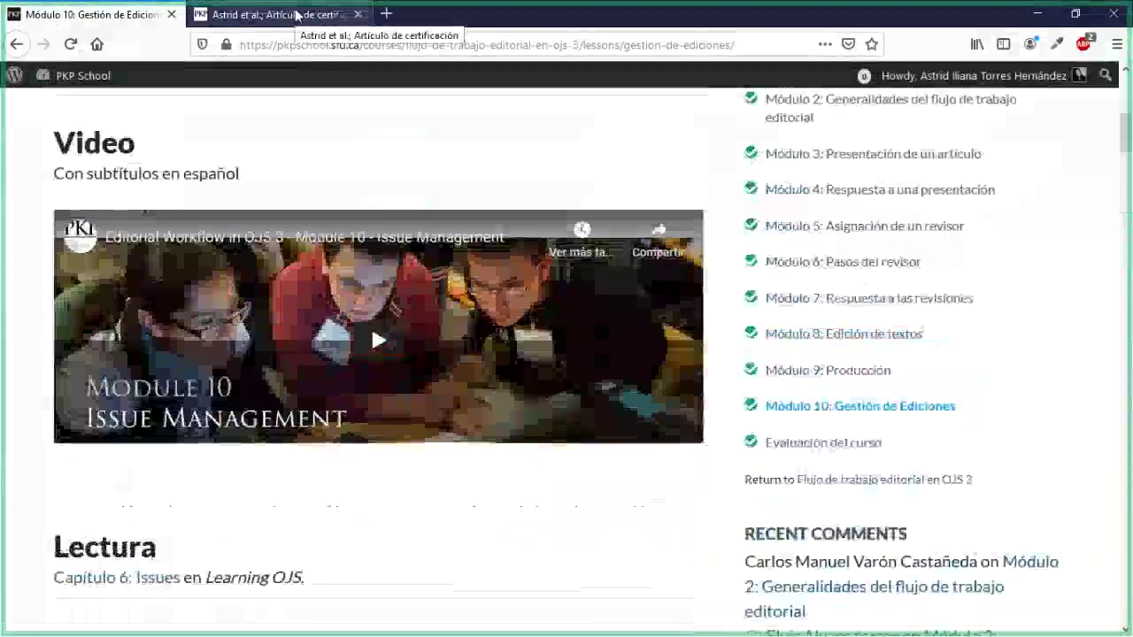
Step: Return to submission 799's Producción stage in OJS and look over the production-ready files
left_click(292, 15)
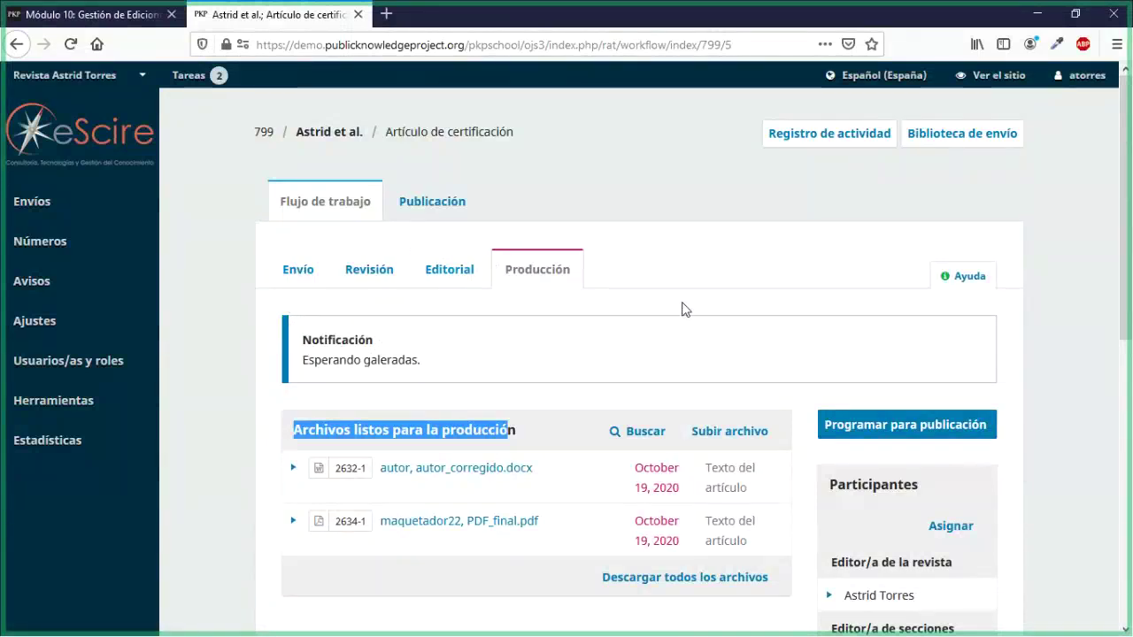
scroll(681, 310, "down", 4)
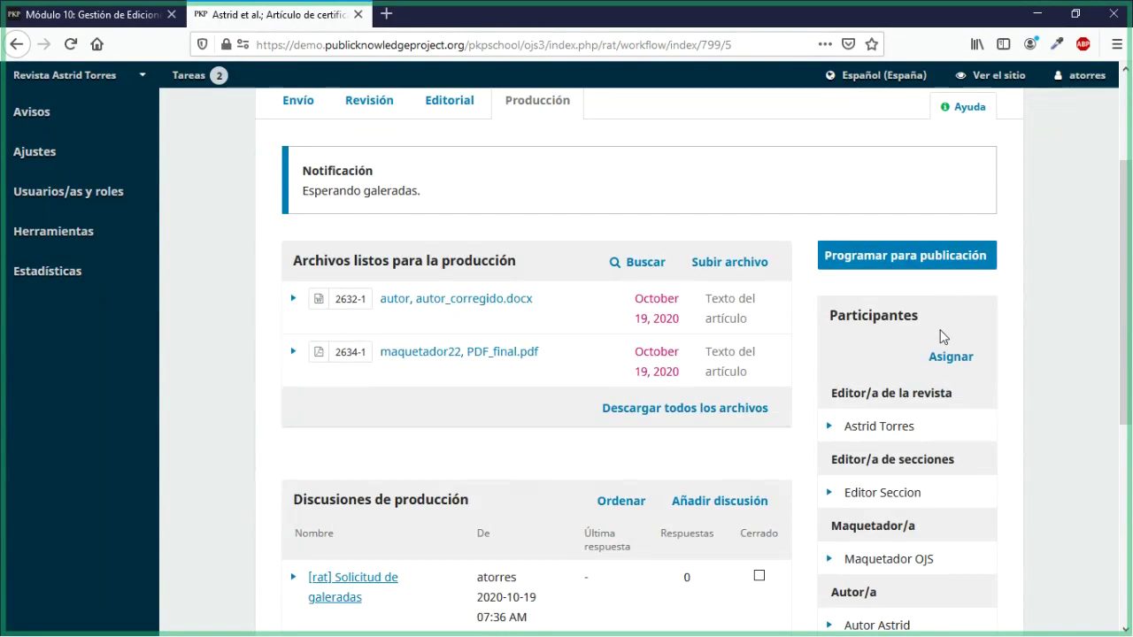
scroll(942, 337, "up", 3)
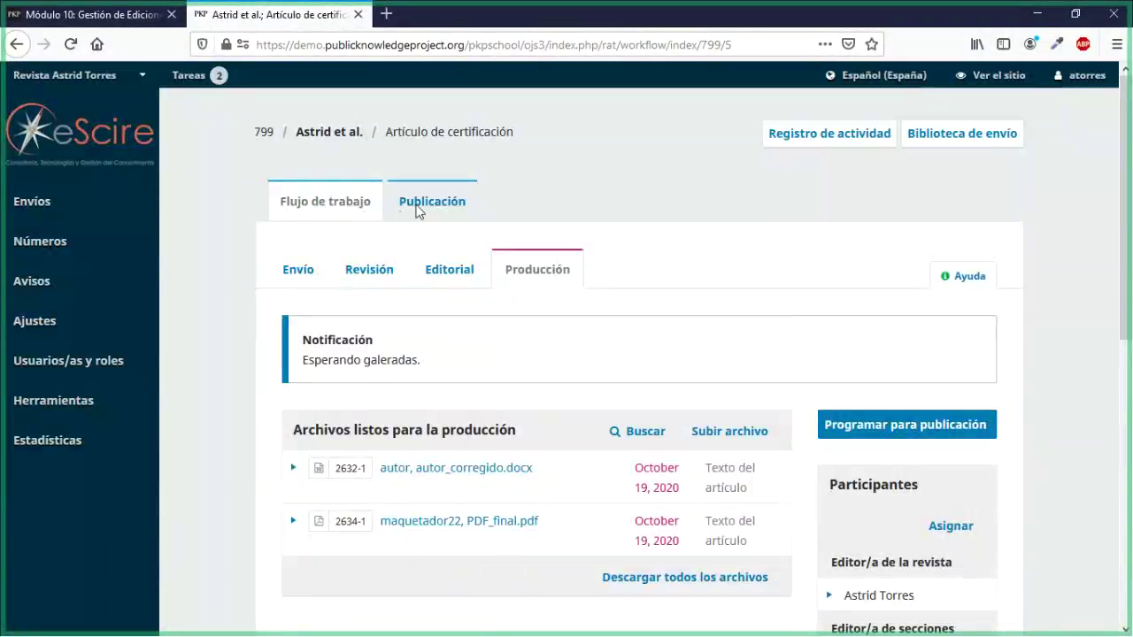
Step: Recheck the Módulo 10 lesson, then bring up the Números submenu in the OJS sidebar
left_click(97, 17)
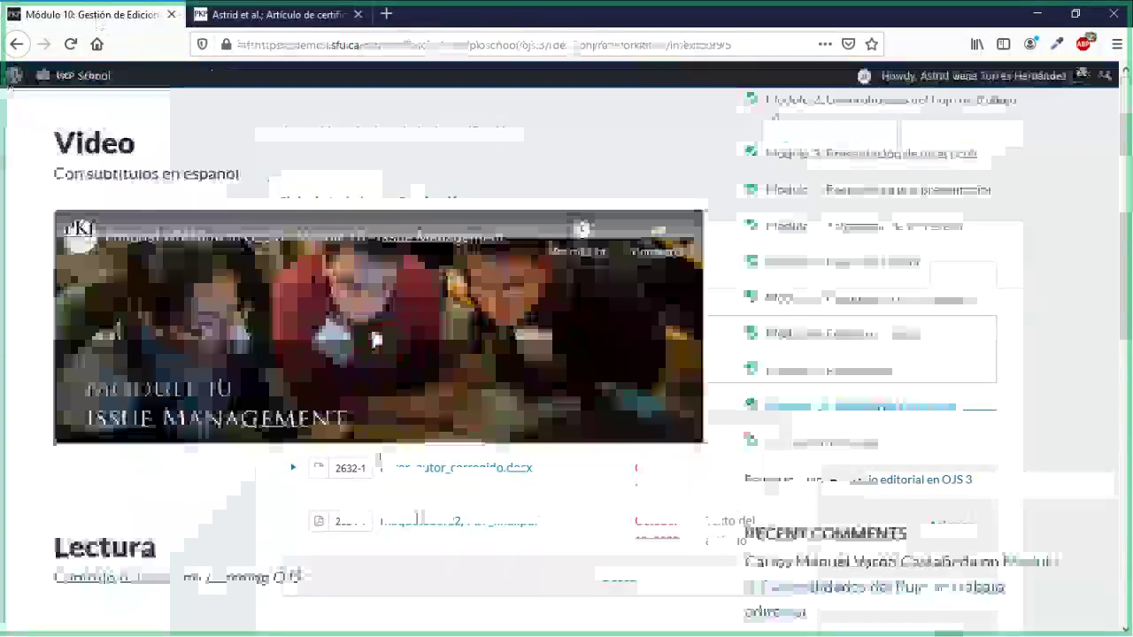
scroll(417, 519, "down", 2)
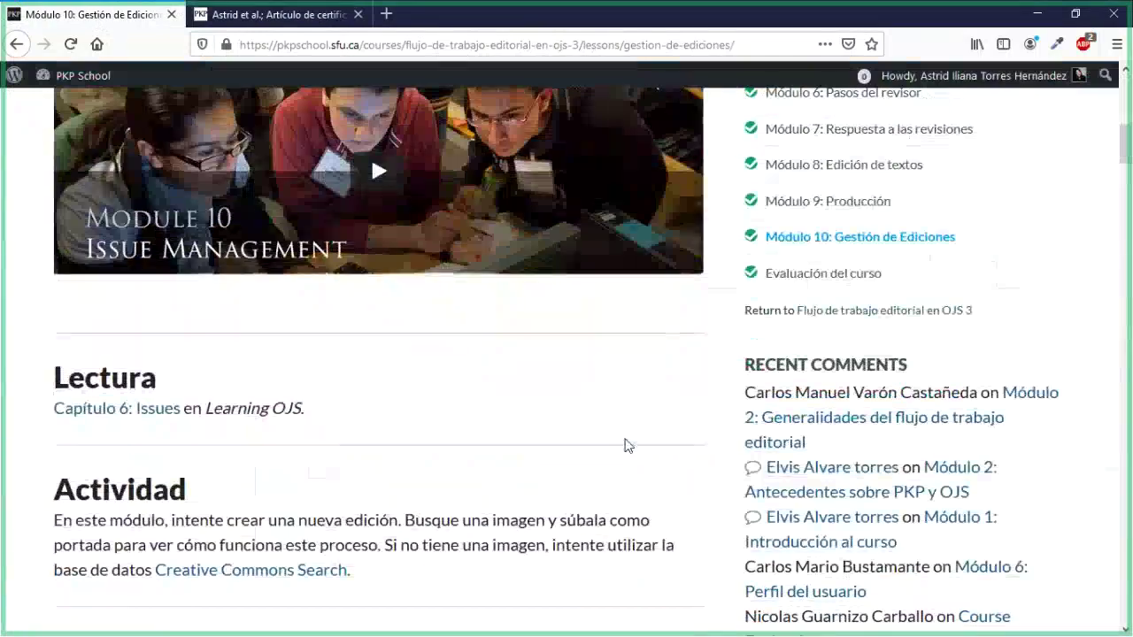
scroll(625, 445, "up", 2)
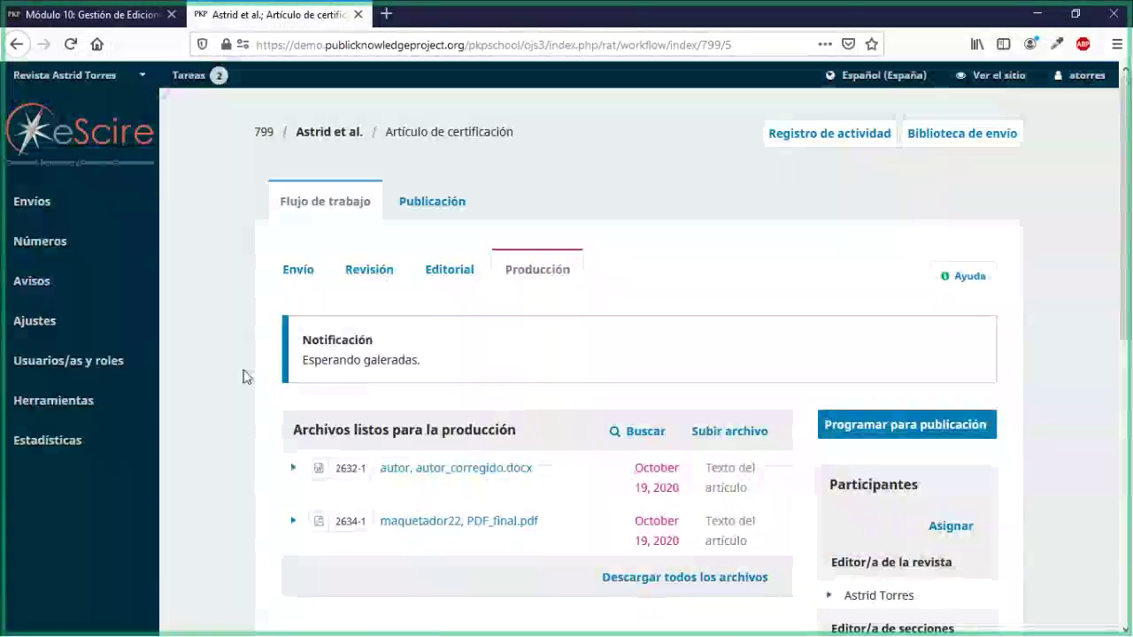
scroll(246, 389, "down", 2)
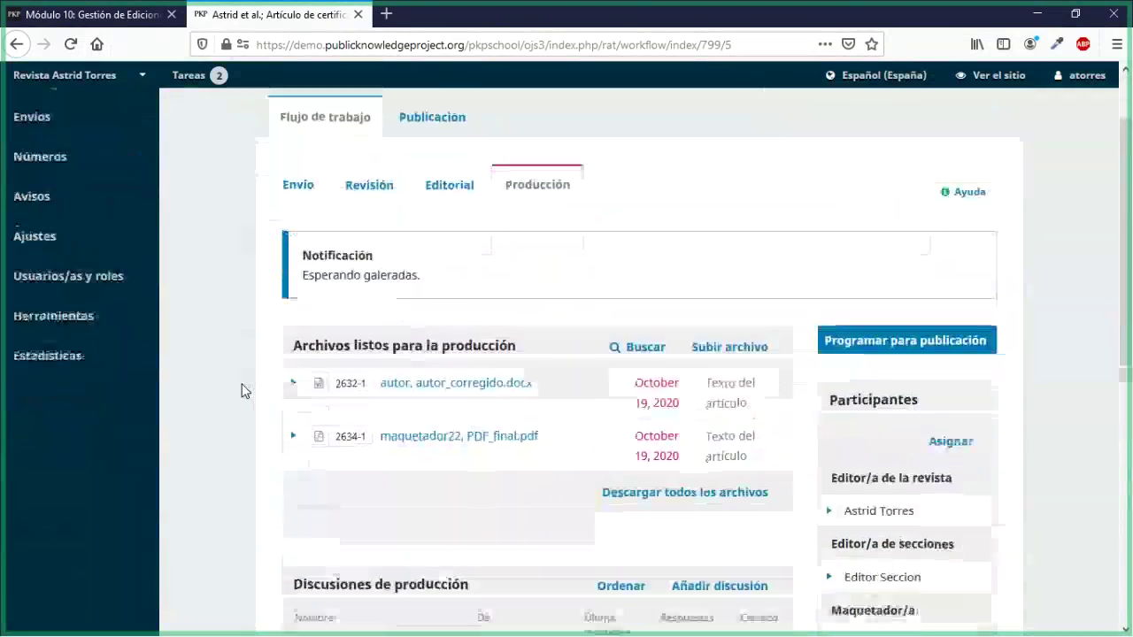
scroll(246, 391, "up", 2)
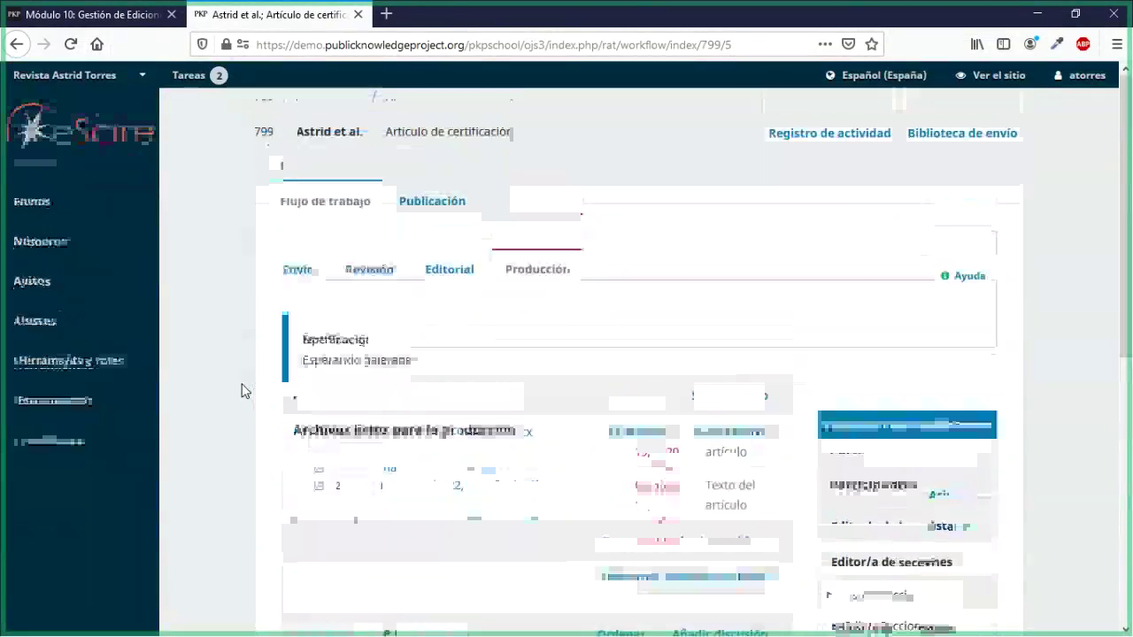
mouse_move(151, 241)
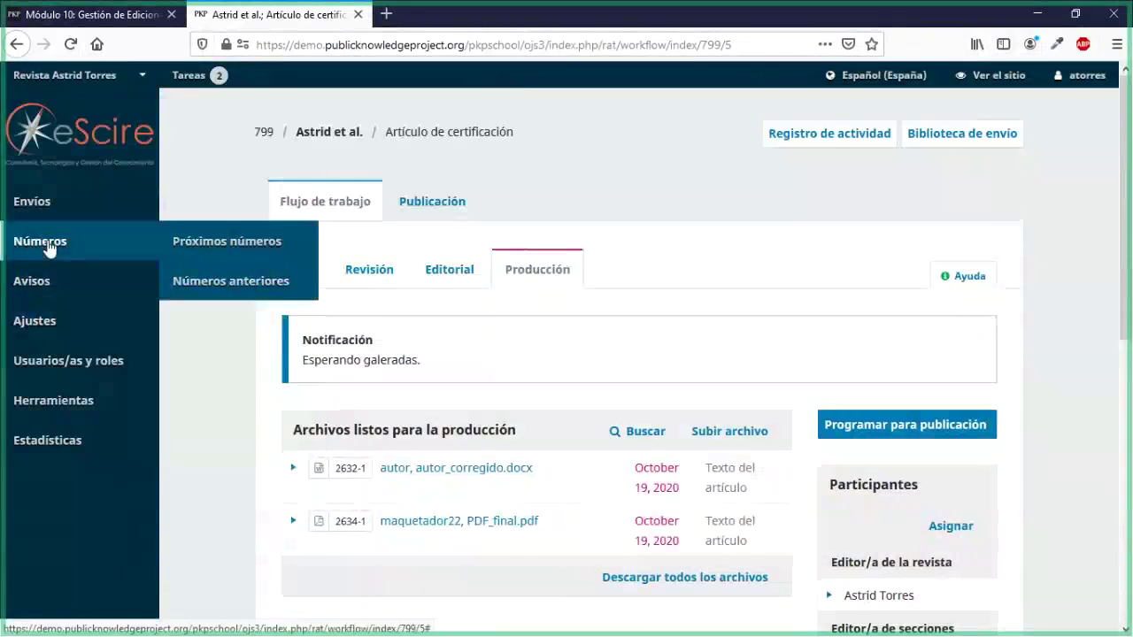
Step: Create a new upcoming issue with Volumen 10, Número 2 and Año 2020
left_click(207, 252)
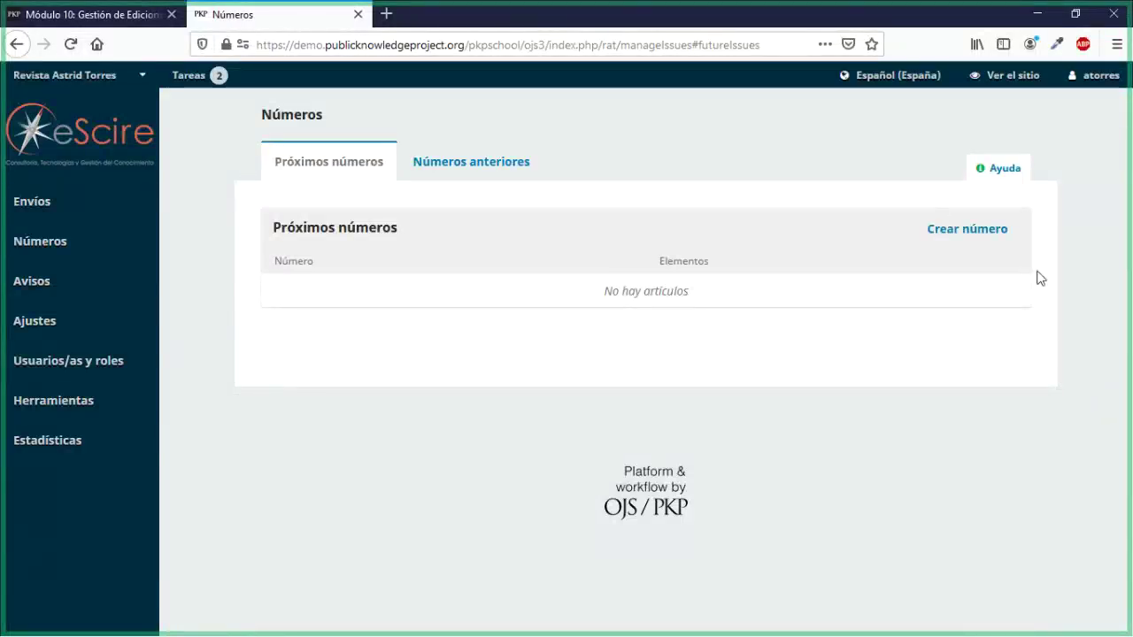
left_click(948, 227)
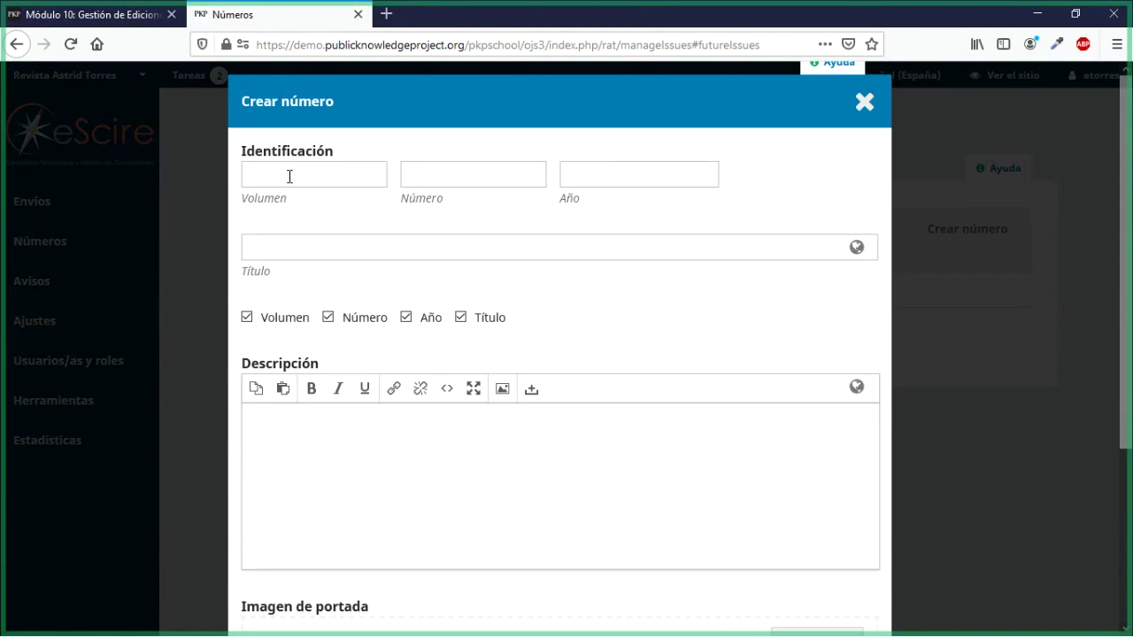
type("10")
left_click(419, 192)
type("2")
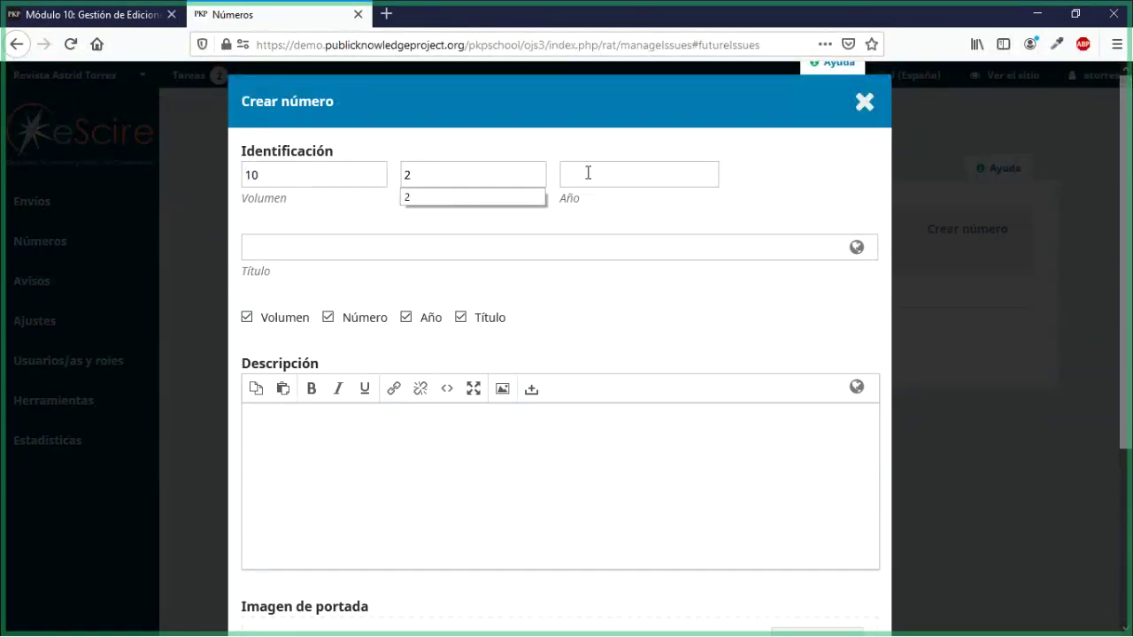
left_click(588, 172)
type("2020")
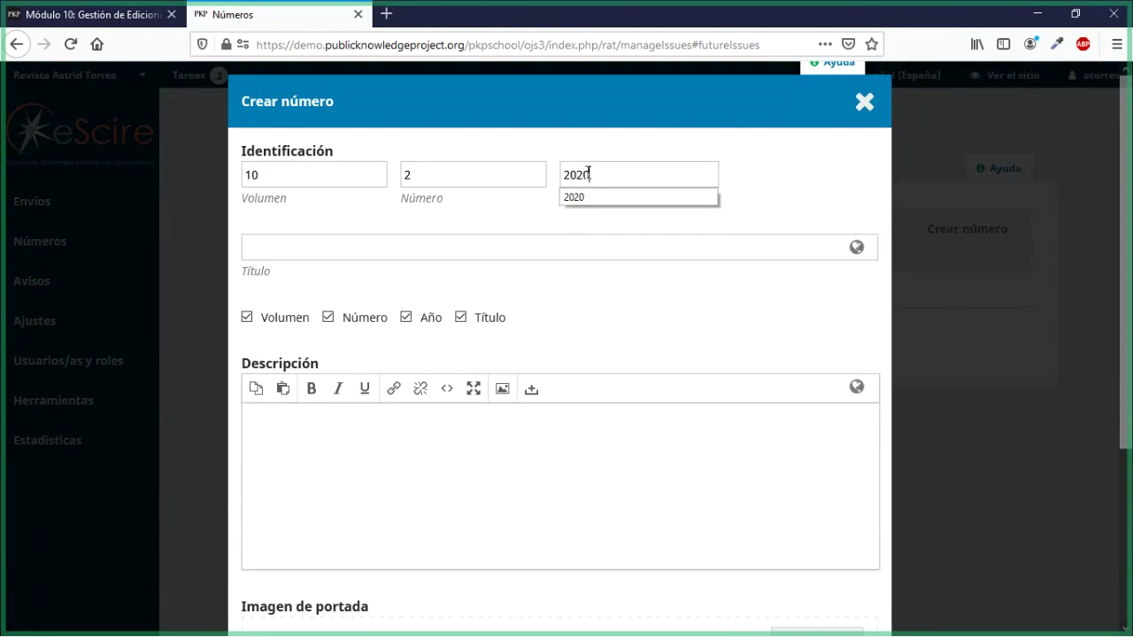
Step: Title the new issue 'Julio - Diciembre 2020'
left_click(440, 255)
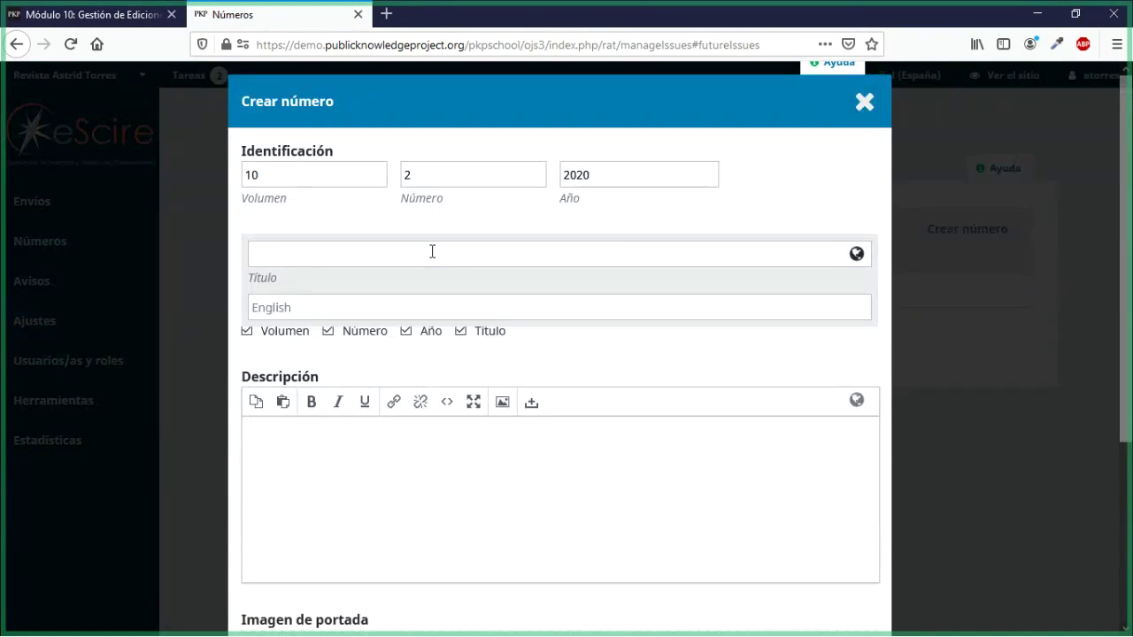
type("un")
key("BackSpace")
type("lio")
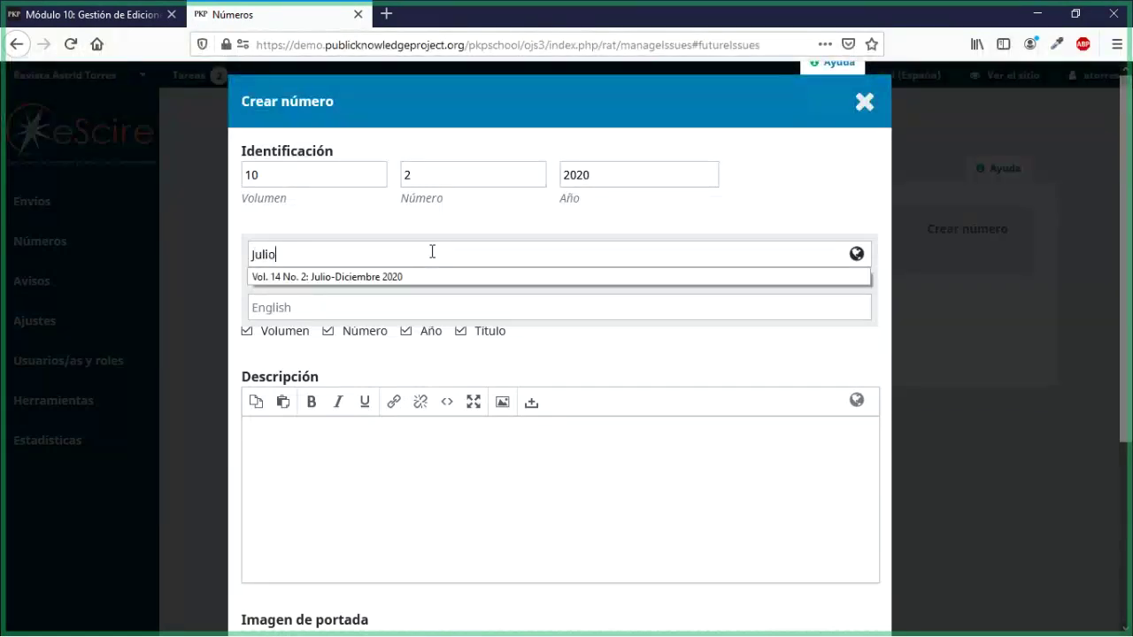
type(" - Diciembr")
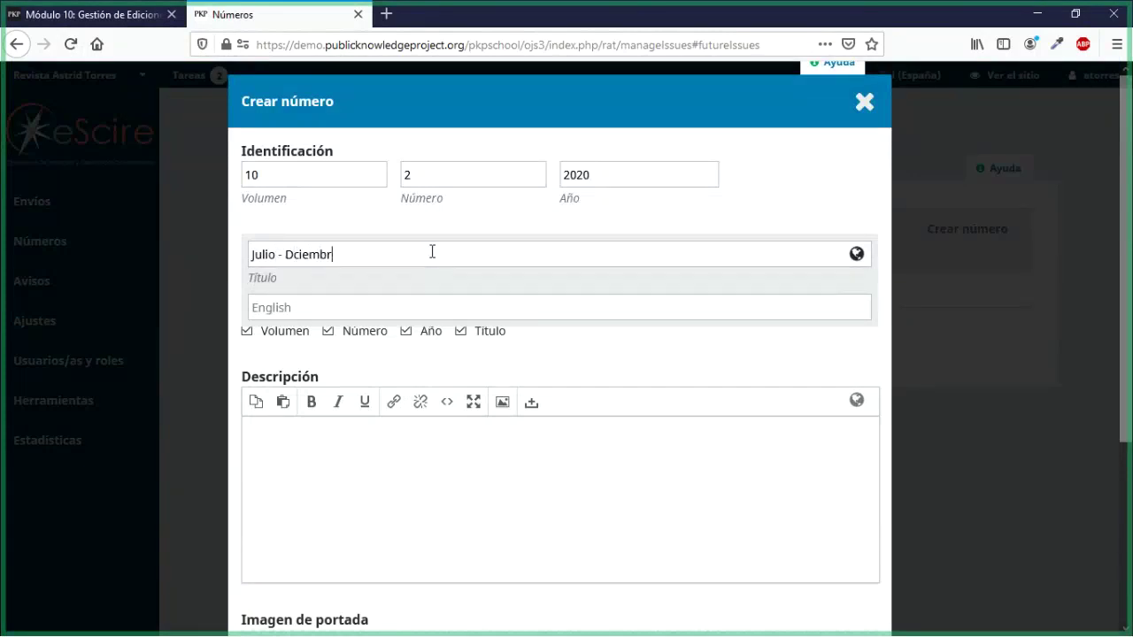
key("BackSpace")
key("BackSpace")
key("BackSpace")
key("BackSpace")
key("BackSpace")
key("BackSpace")
type("iciembr")
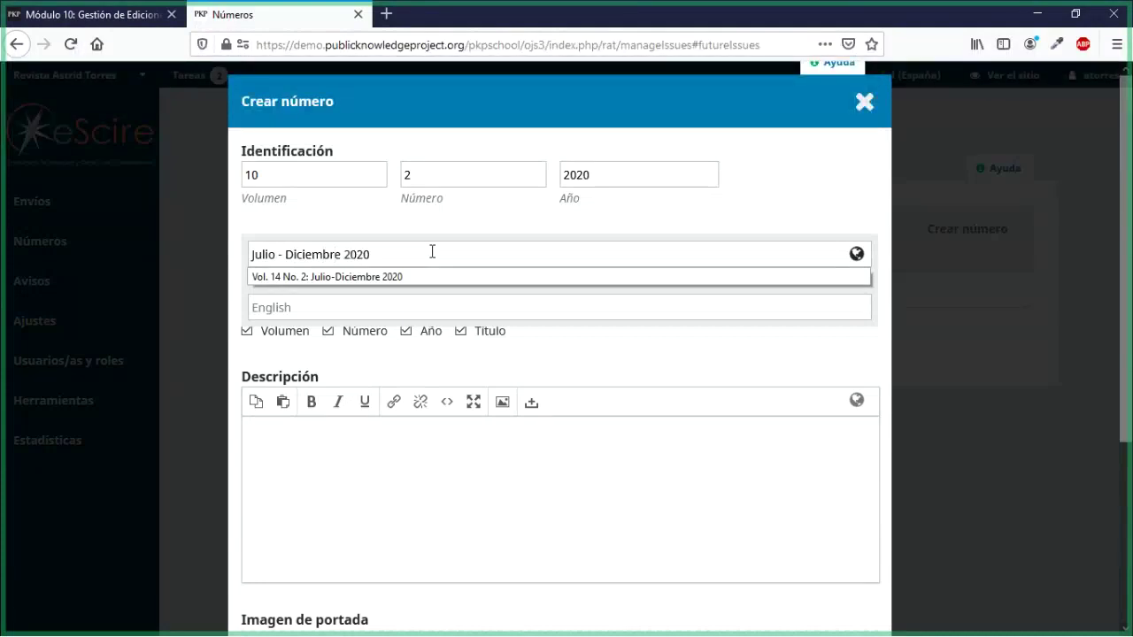
left_click(409, 226)
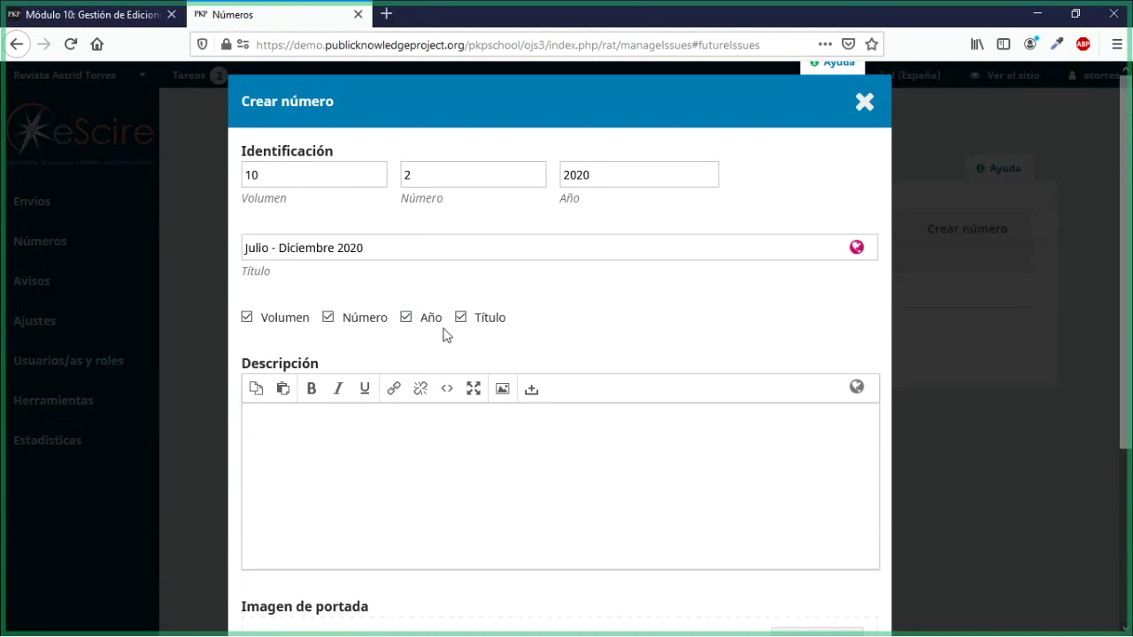
Step: Keep the year in the issue label and enter the description 'Número del segundo semestre del 2020'
left_click(405, 318)
left_click(406, 318)
scroll(403, 323, "down", 3)
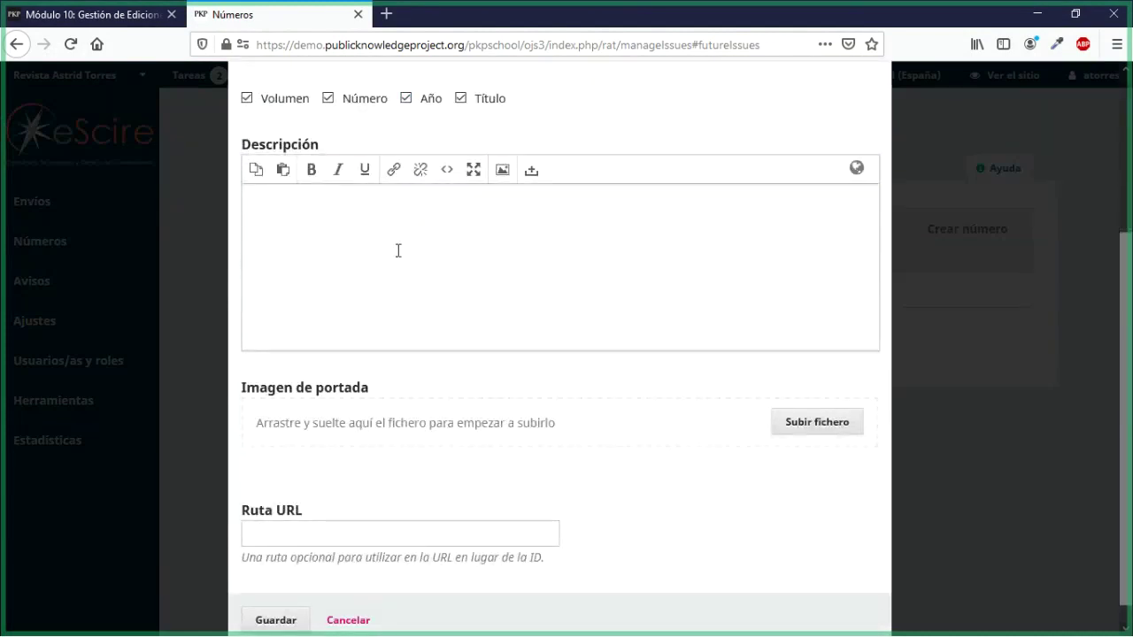
left_click(398, 250)
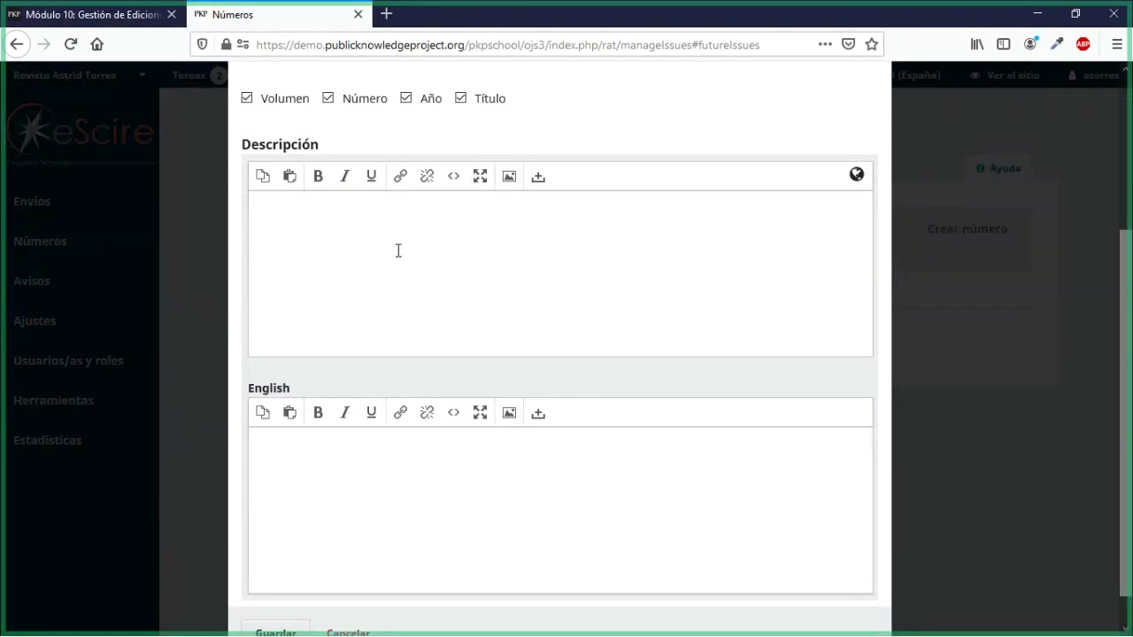
type("Número del segundo bim")
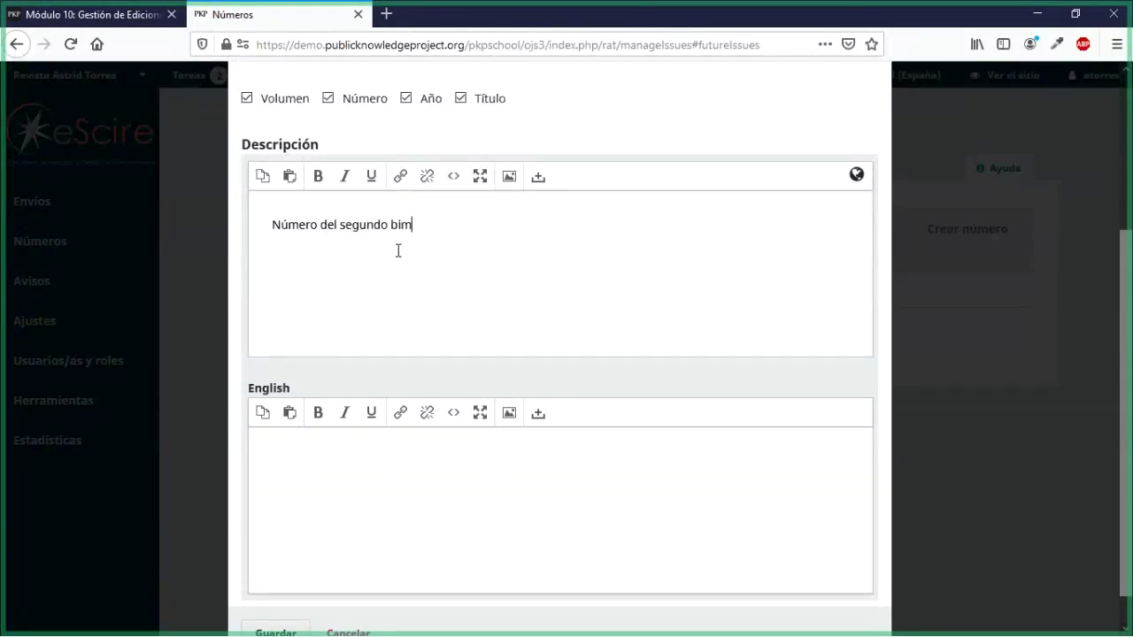
type("estre del 2020")
key("Delete")
key("BackSpace")
type("se")
left_click(239, 202)
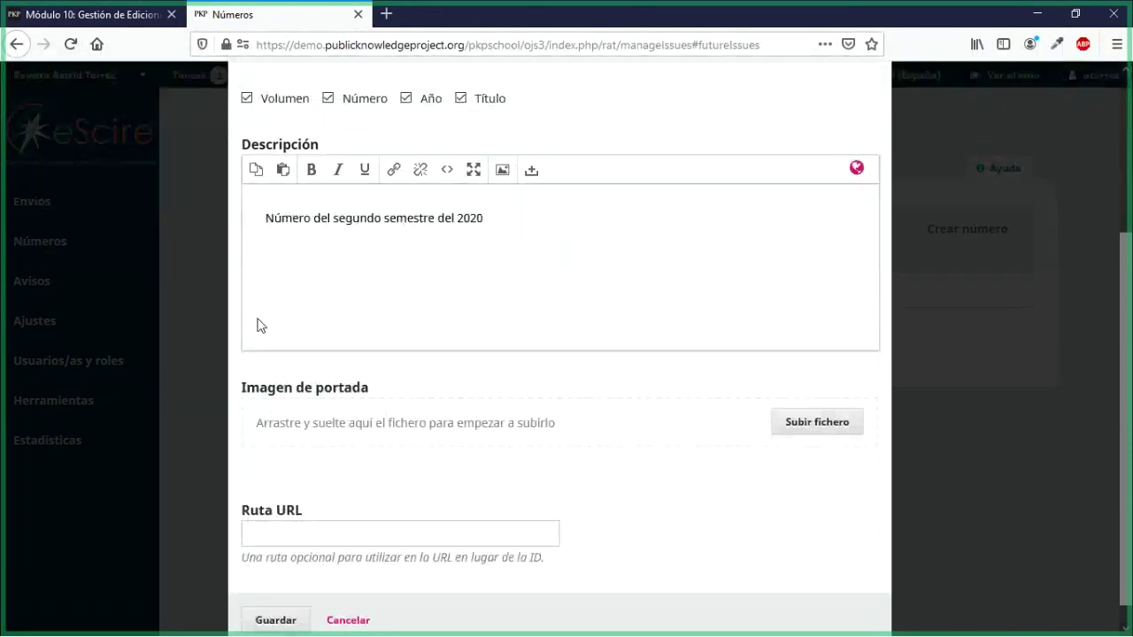
scroll(256, 326, "down", 1)
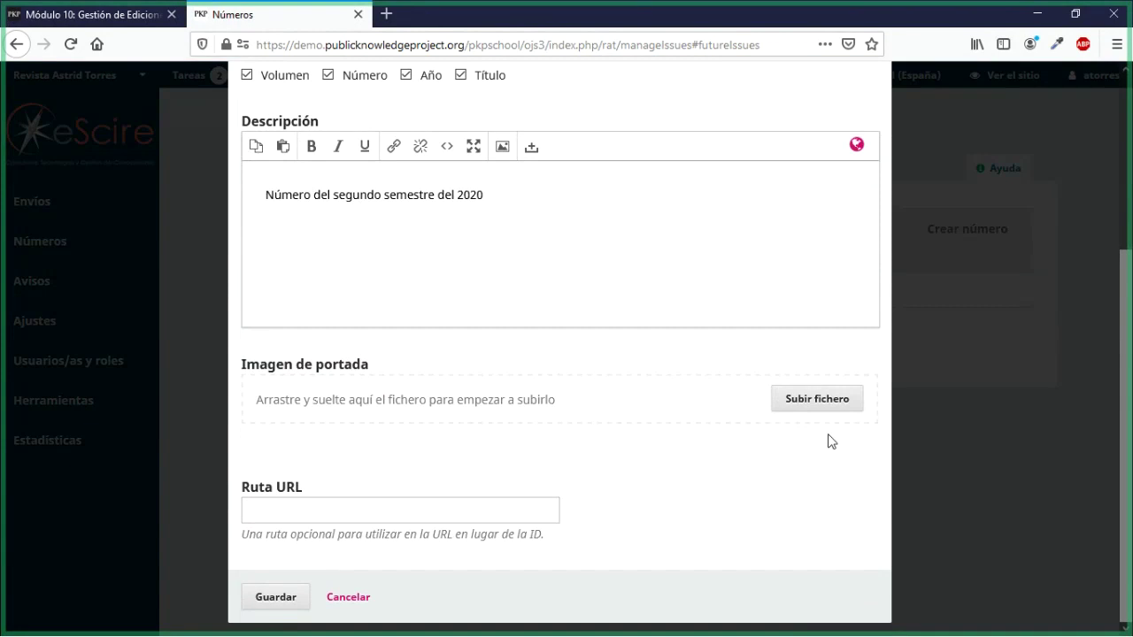
Step: Upload portada.jpg from the file dialog under Imagen de portada
left_click(833, 409)
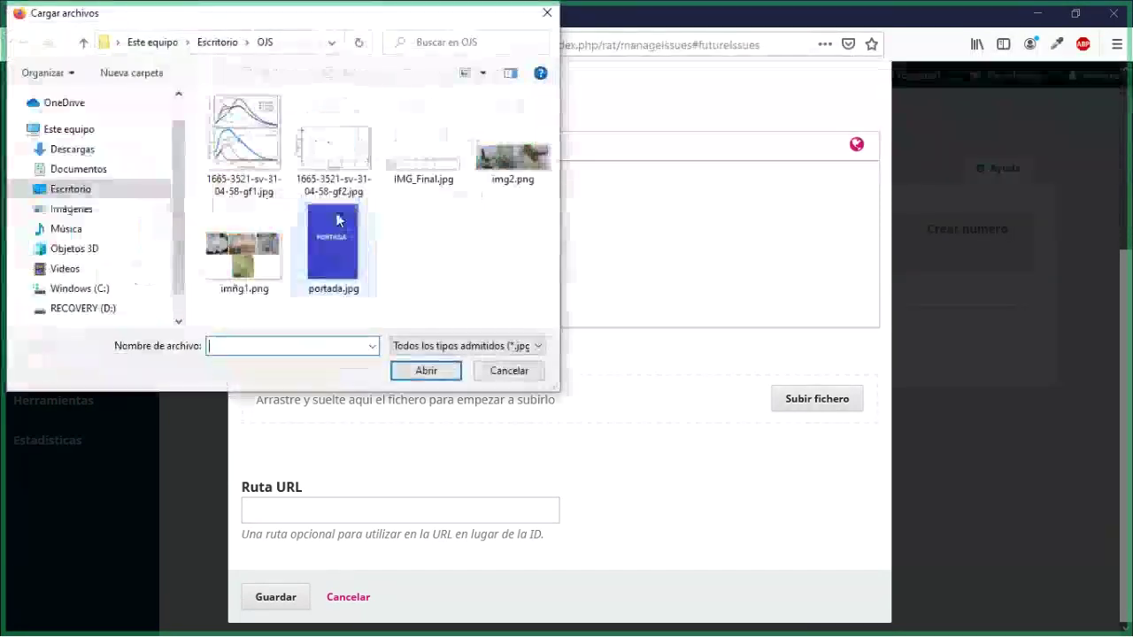
left_click(337, 220)
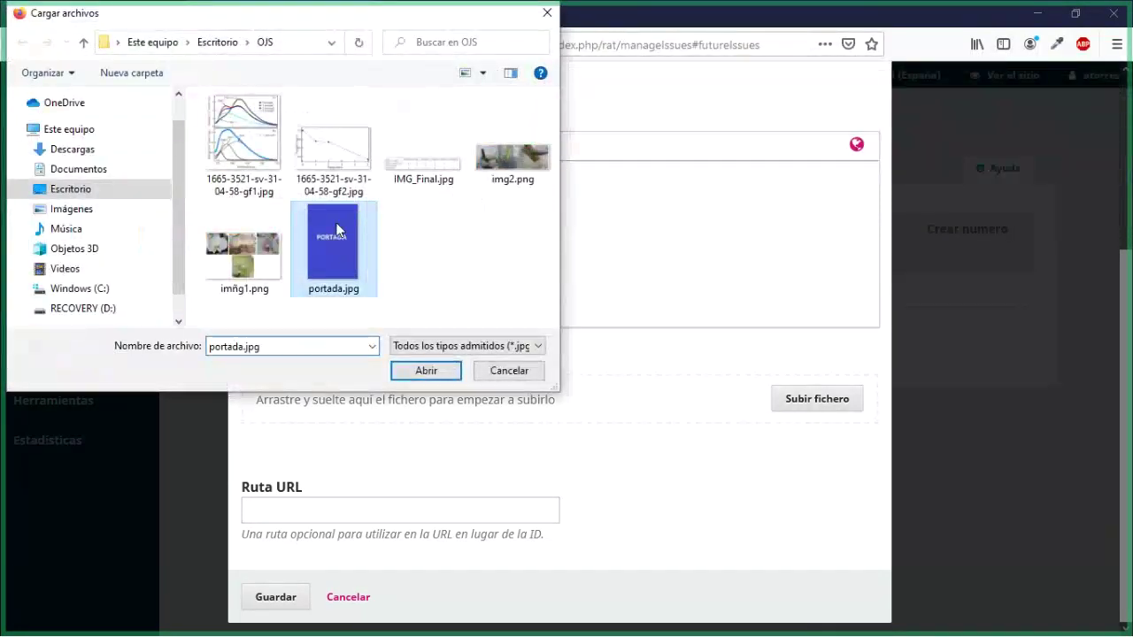
left_click(426, 371)
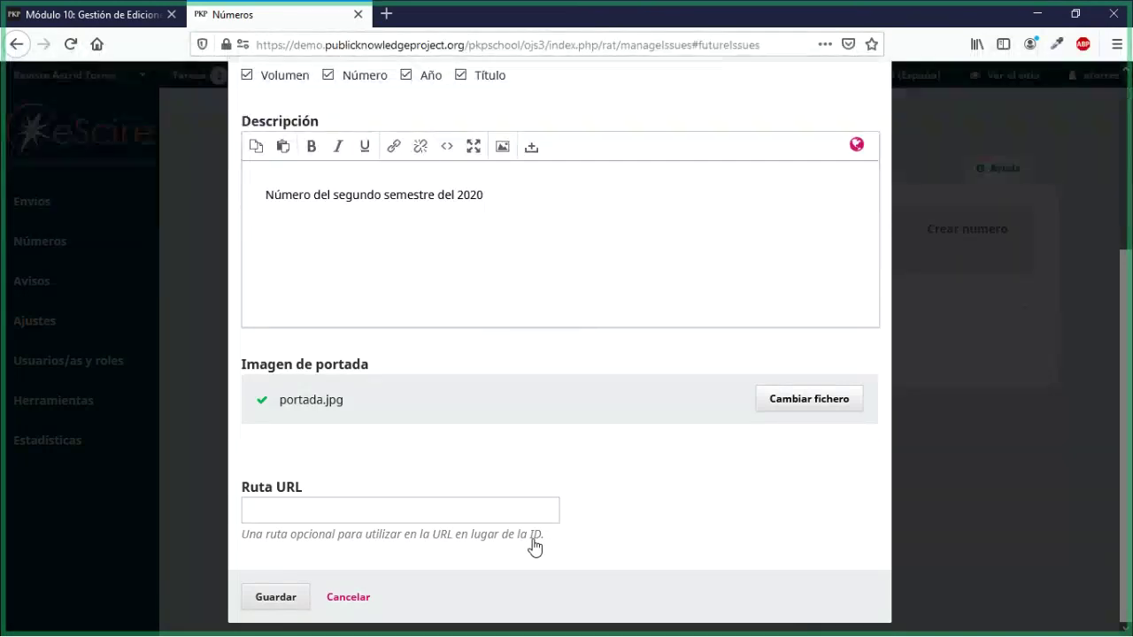
Step: Load the journal's public site in a new tab and go to its ACTUAL issue
double_click(842, 24)
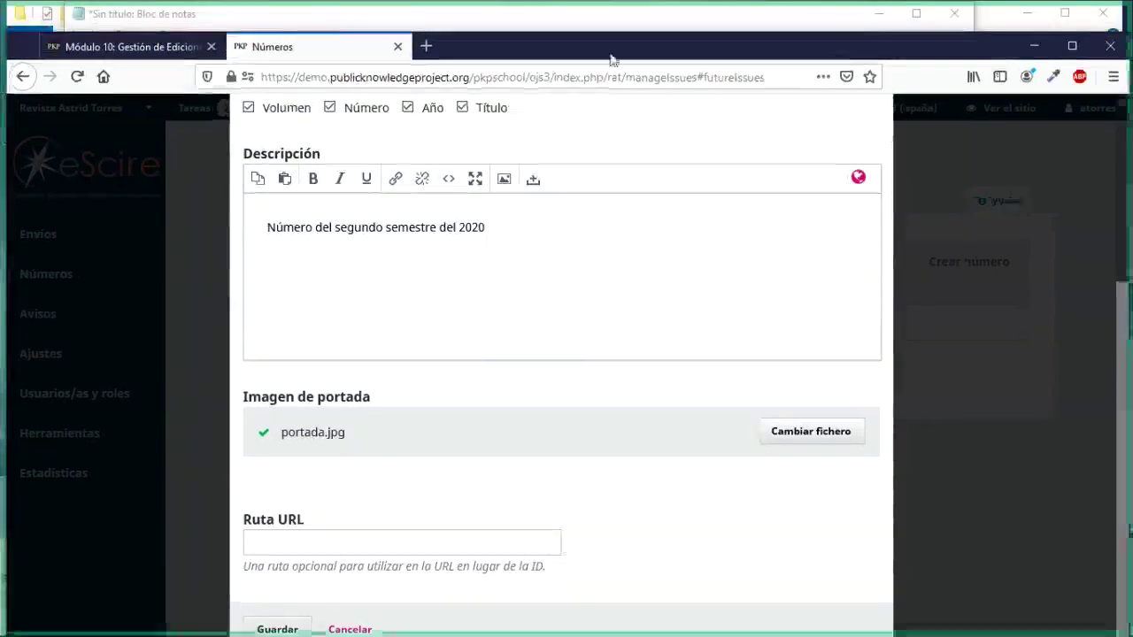
left_click(427, 47)
type("rat")
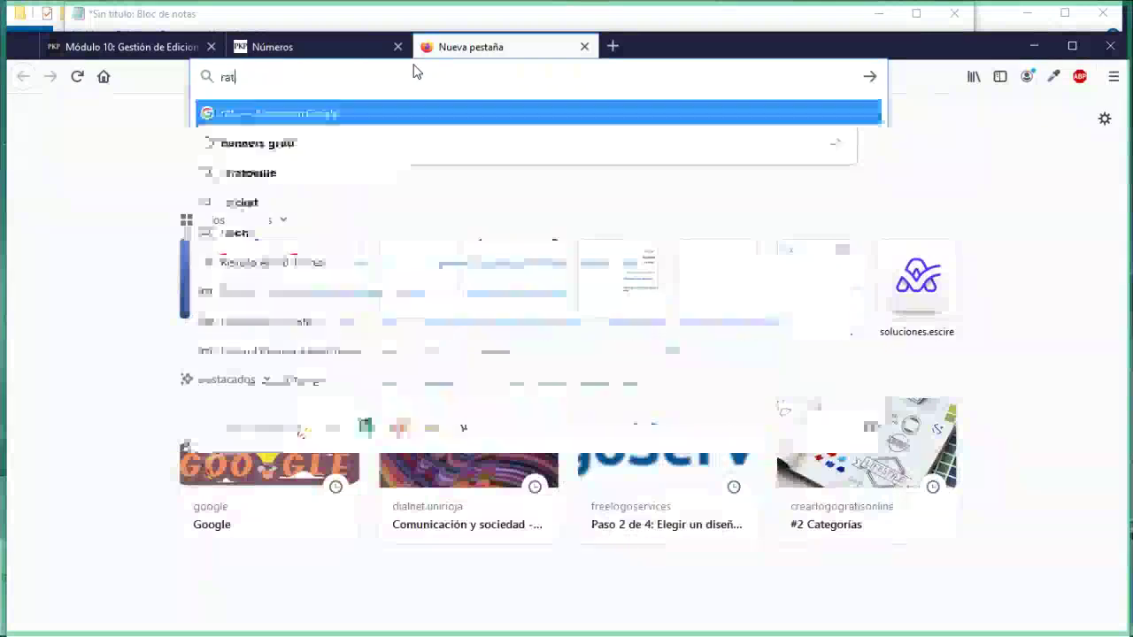
key("Down")
key("Down")
key("Down")
key("Down")
key("Down")
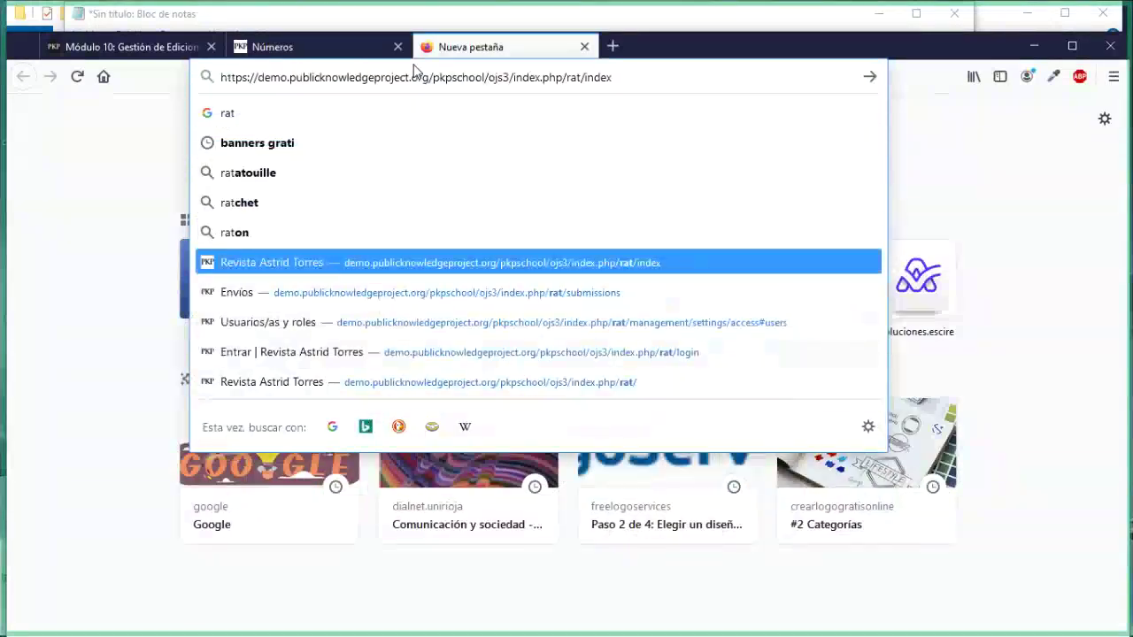
key("Return")
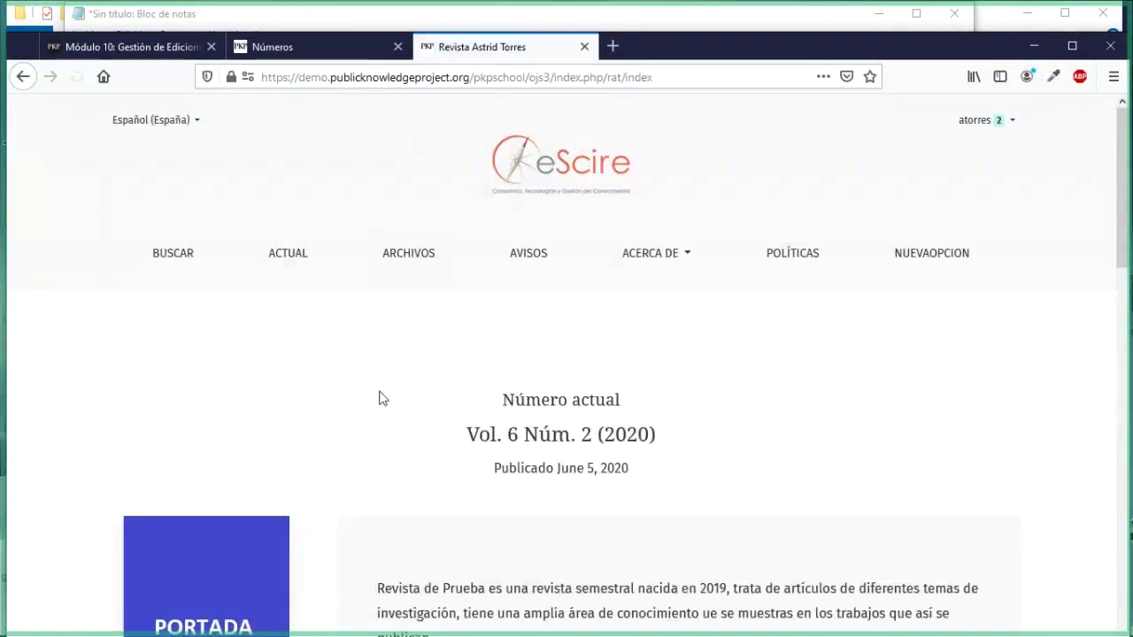
left_click(297, 266)
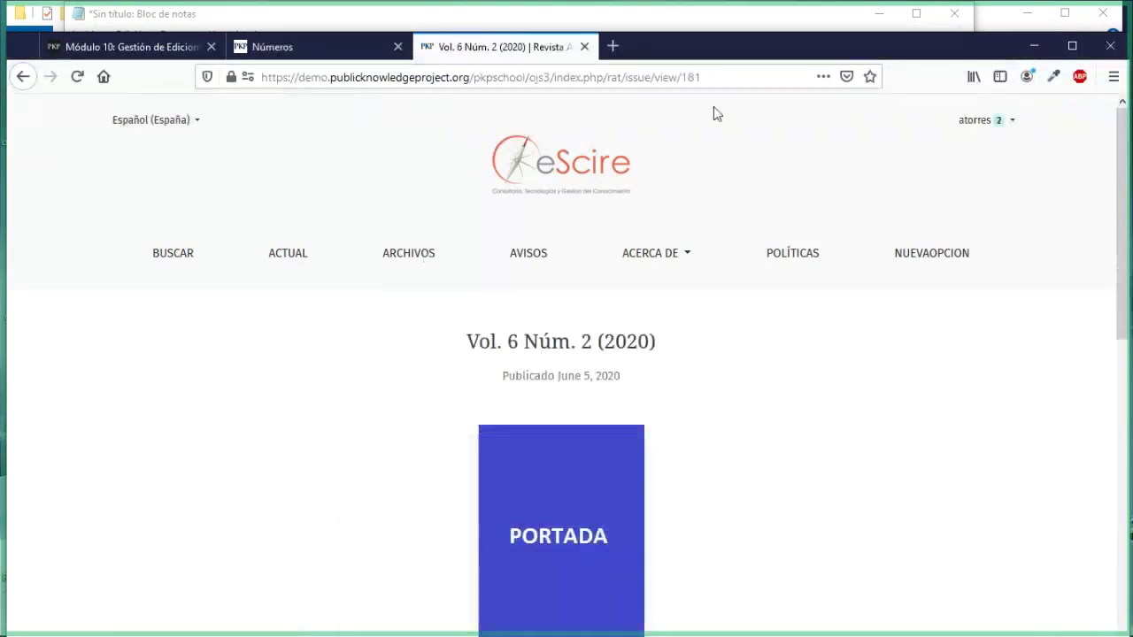
Step: Inspect the current issue's address, noting its issue id 181
left_click(706, 77)
double_click(705, 77)
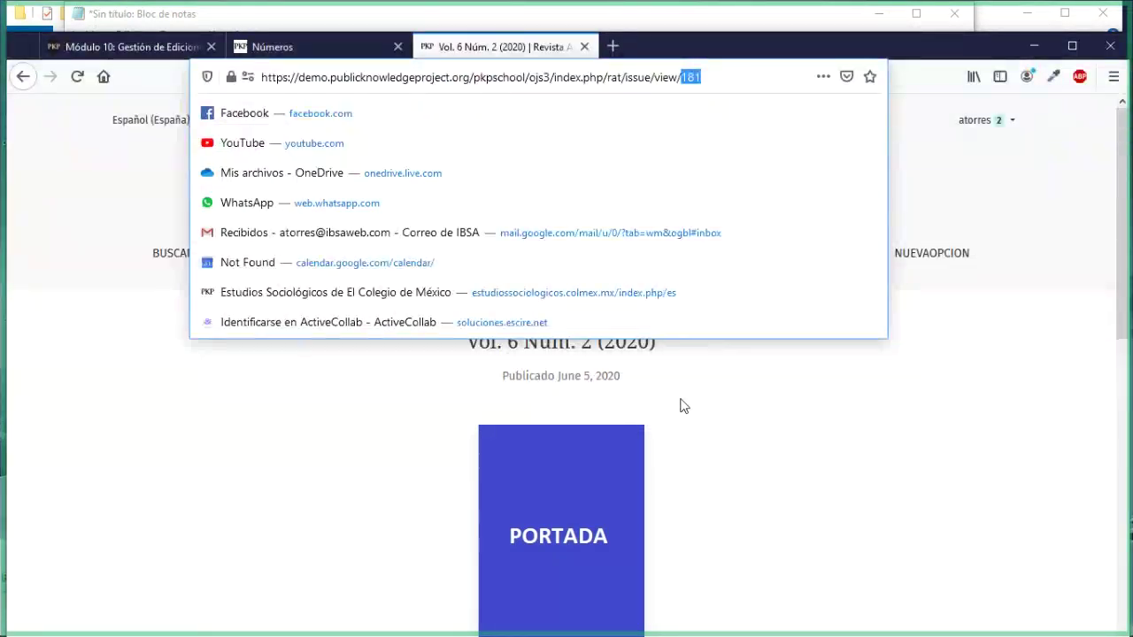
left_click(399, 387)
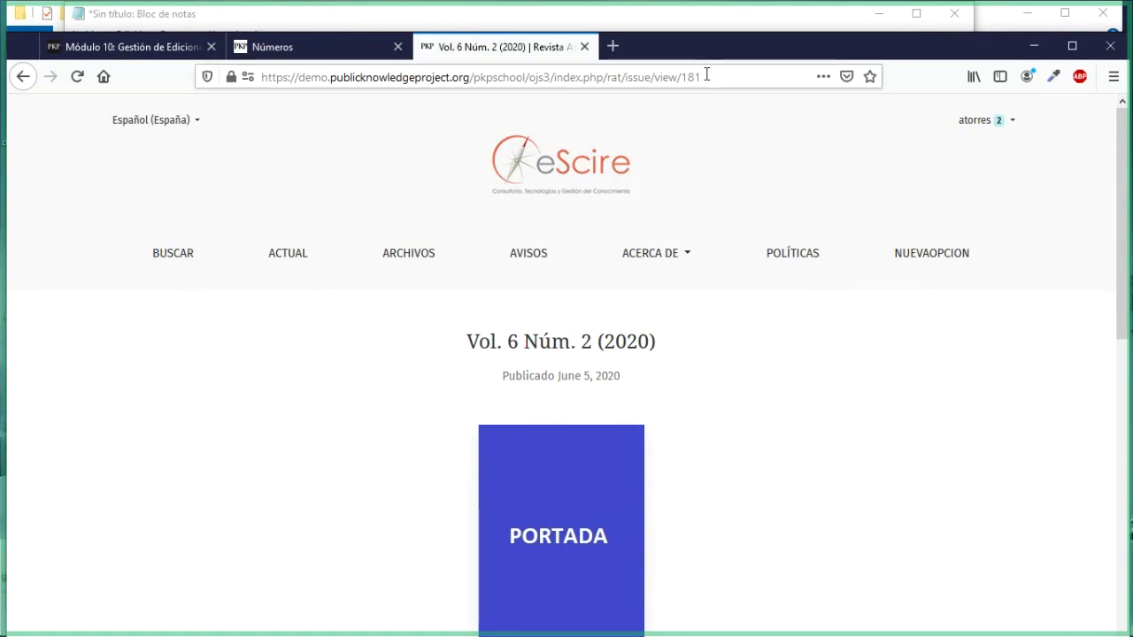
left_click(707, 76)
left_click(312, 111)
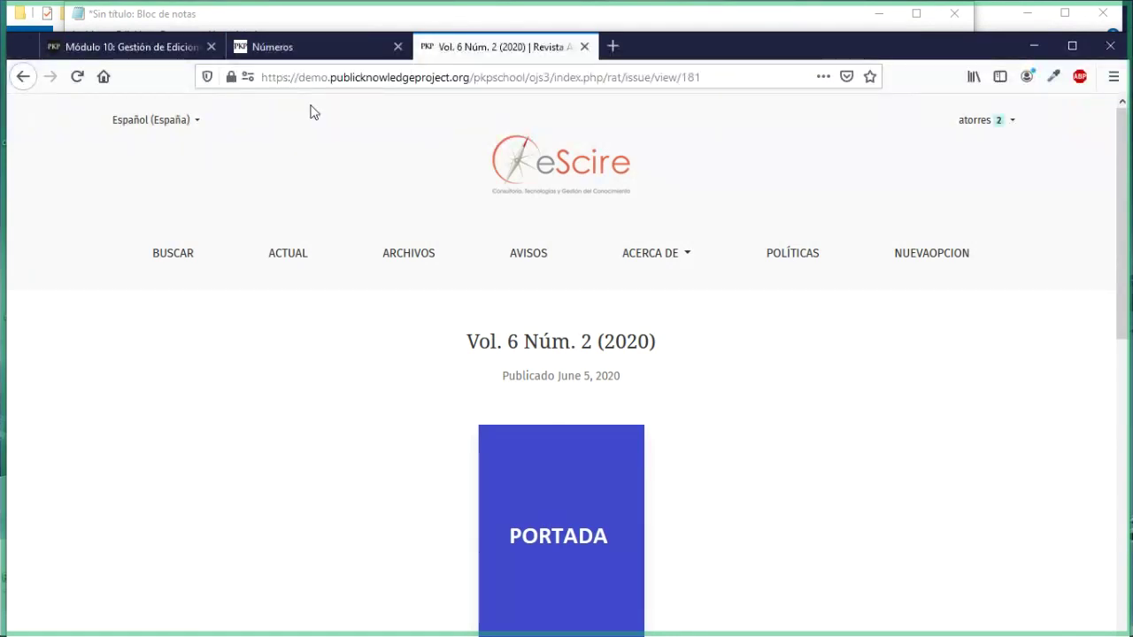
Step: Switch back to the Números tab's new-issue form, briefly revisiting the Vol. 6 issue page
left_click(312, 59)
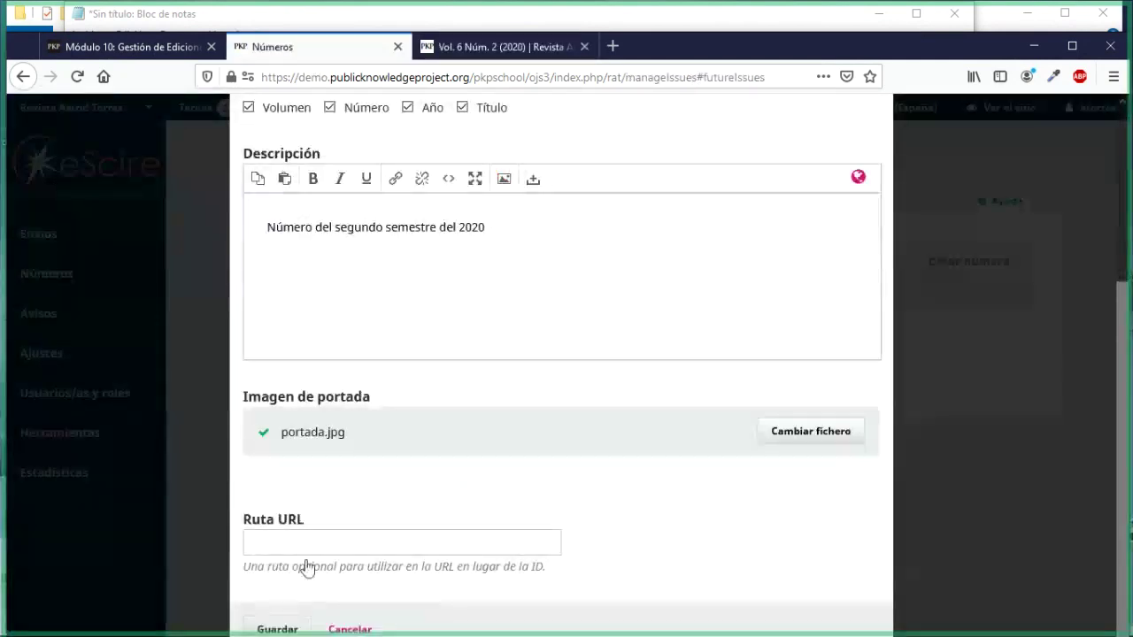
left_click(314, 541)
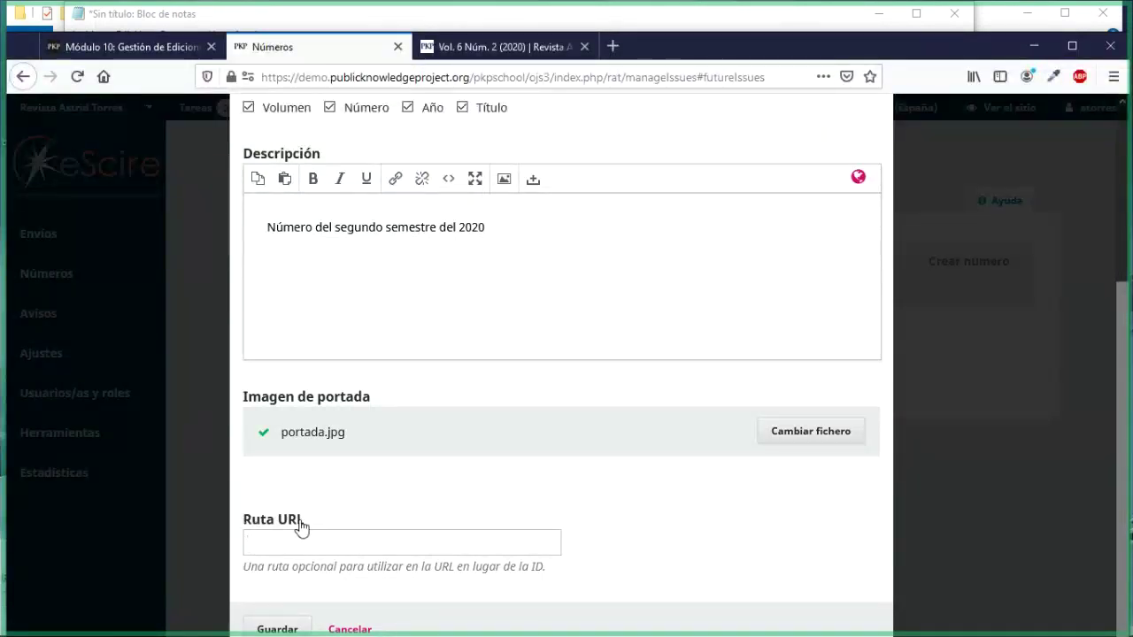
left_click(480, 55)
left_click_drag(699, 53, 699, 30)
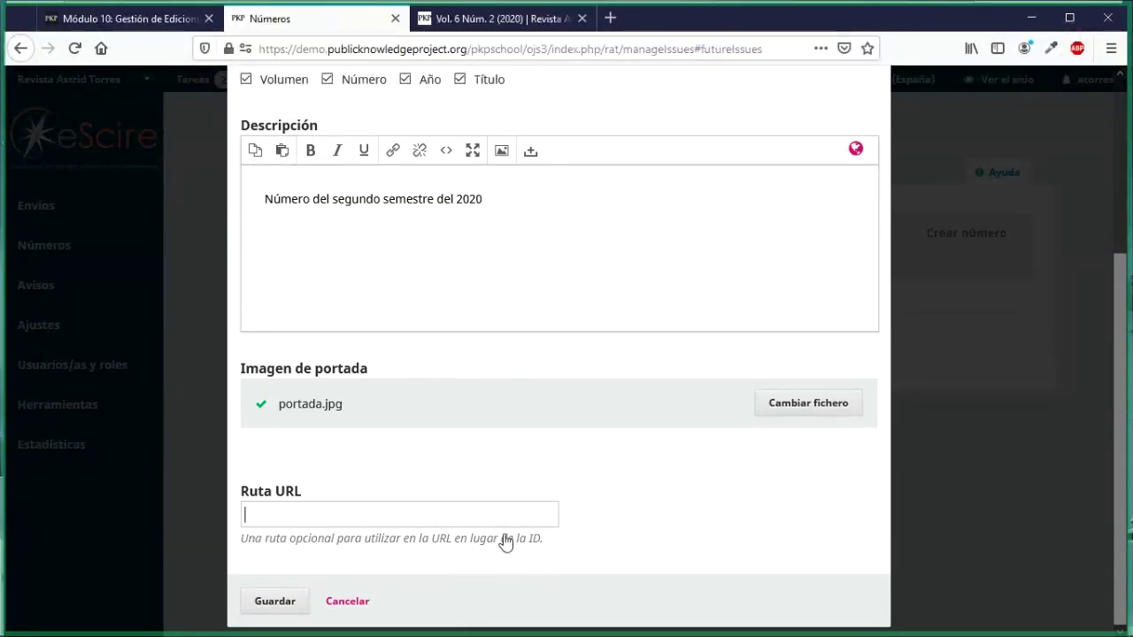
Step: Save the issue and expand the actions for Vol. 10 Núm. 2 (2020), listed with 0 items
left_click(284, 603)
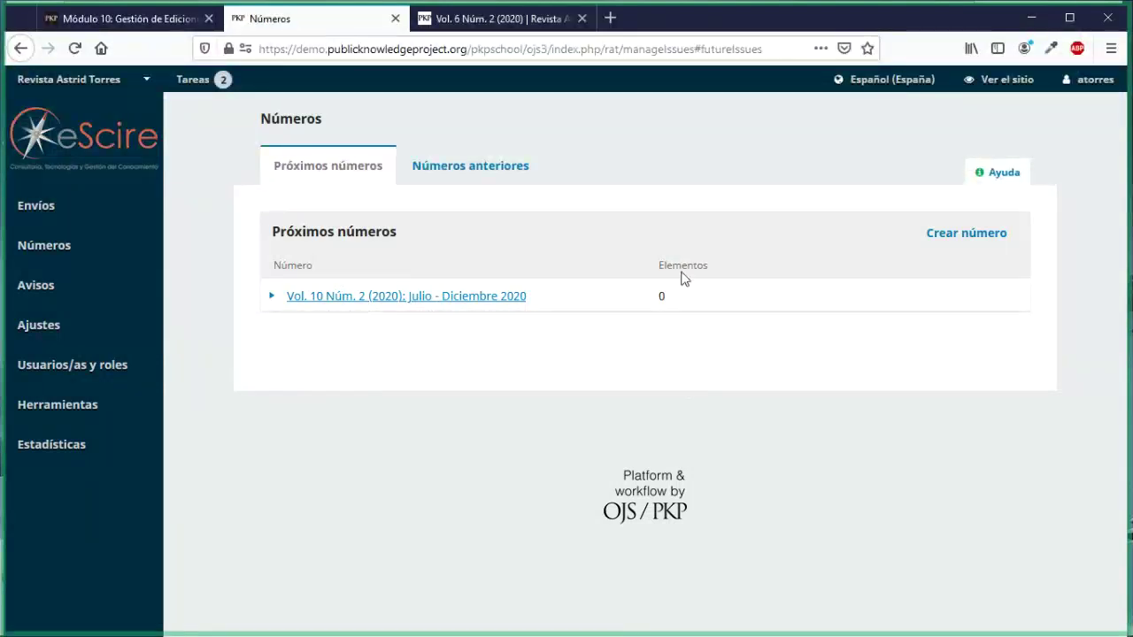
left_click_drag(660, 266, 689, 265)
left_click(665, 306)
double_click(662, 296)
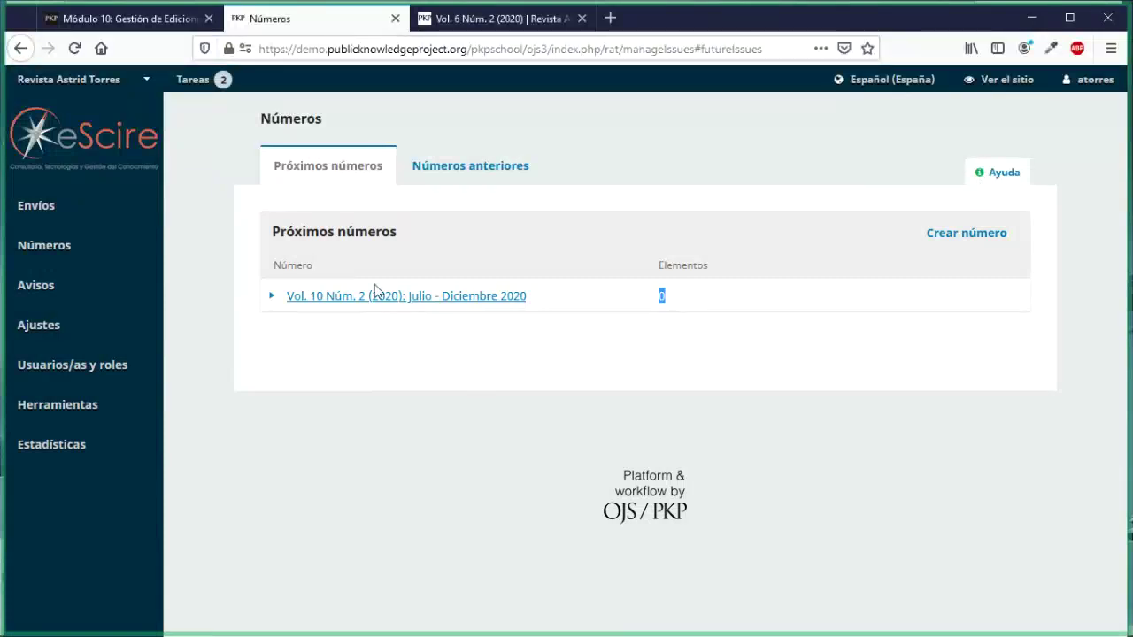
left_click(272, 298)
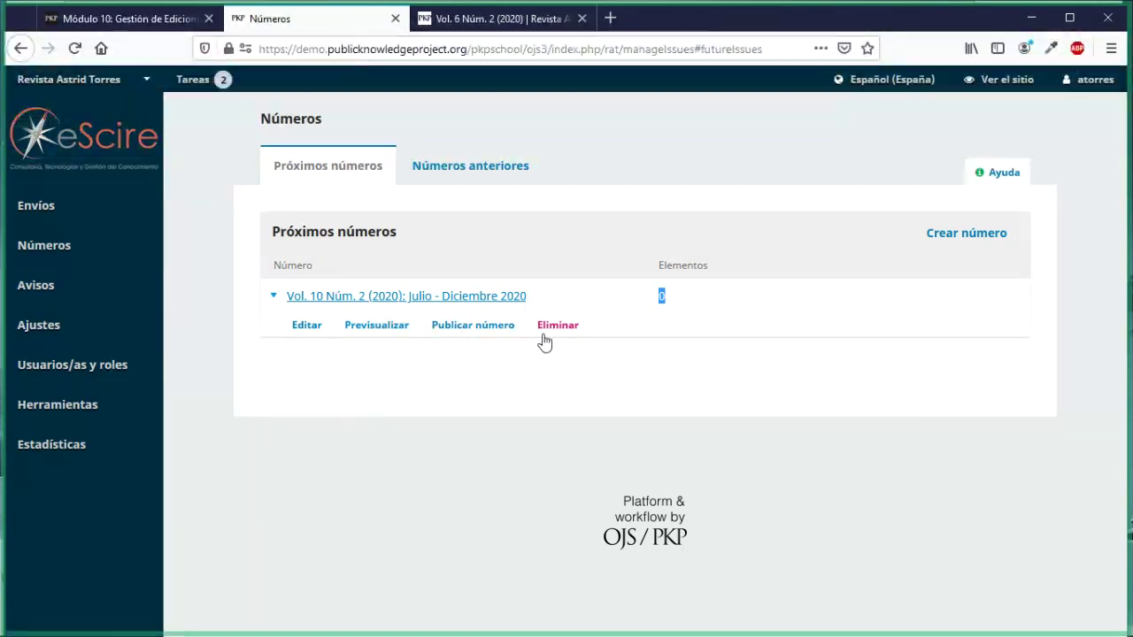
Step: Open Vol. 10 Núm. 2 for editing and review its empty contents and issue data
left_click(305, 326)
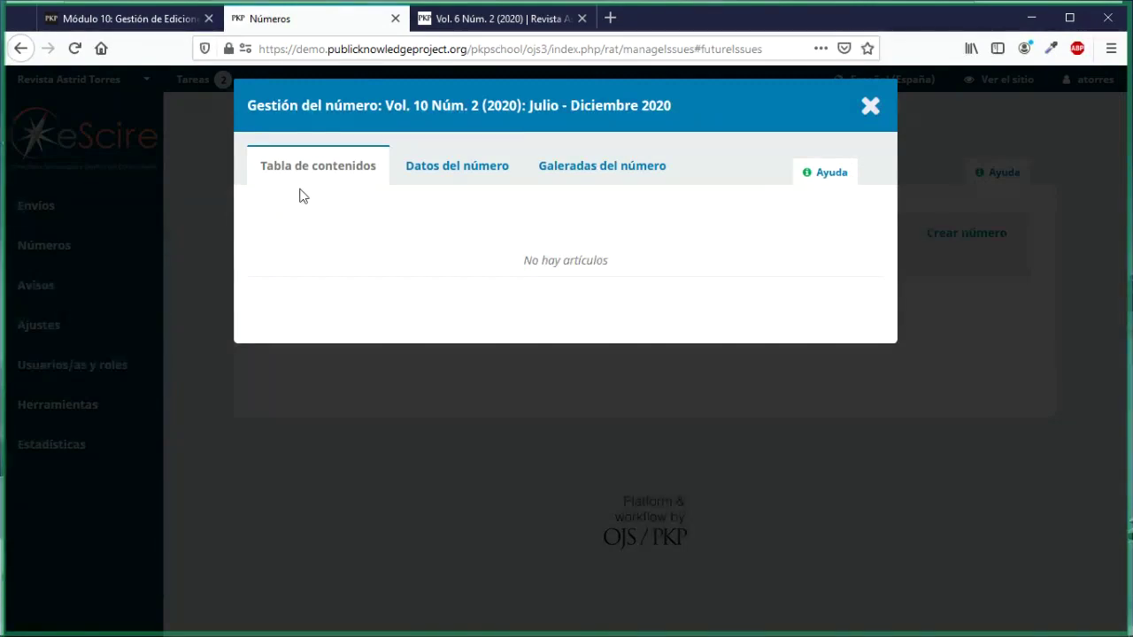
left_click_drag(543, 263, 612, 270)
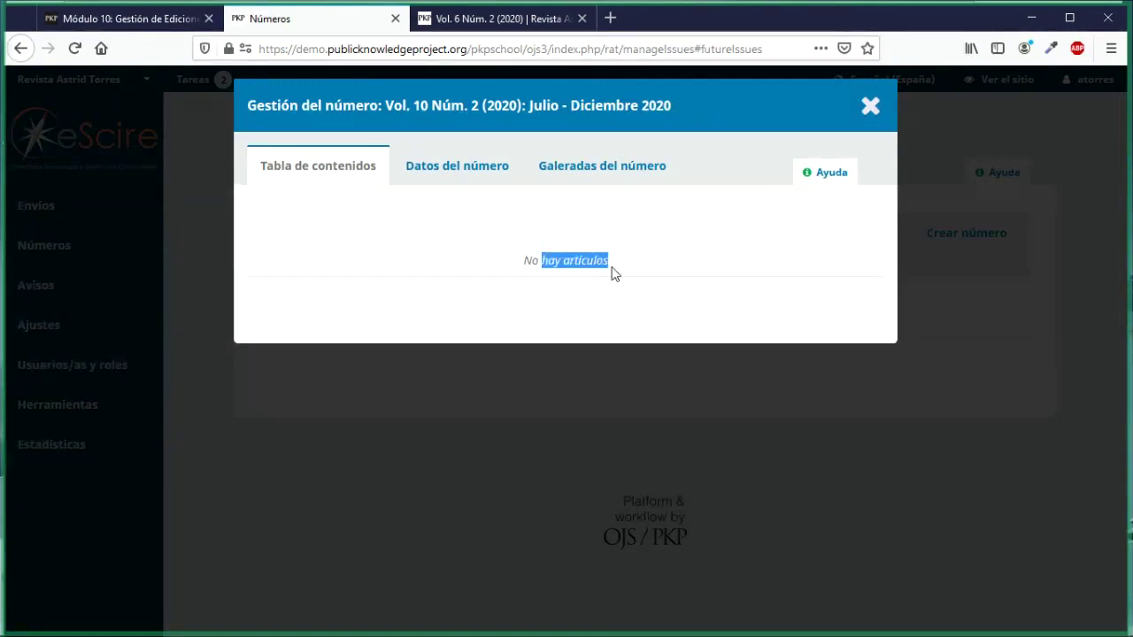
left_click(428, 183)
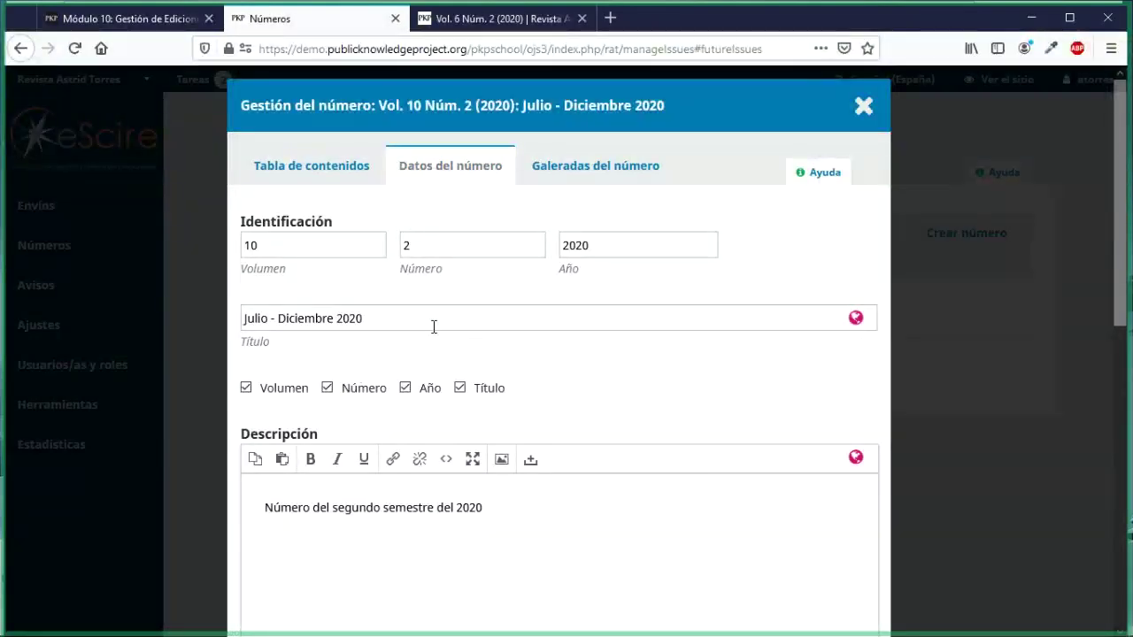
left_click_drag(382, 317, 280, 319)
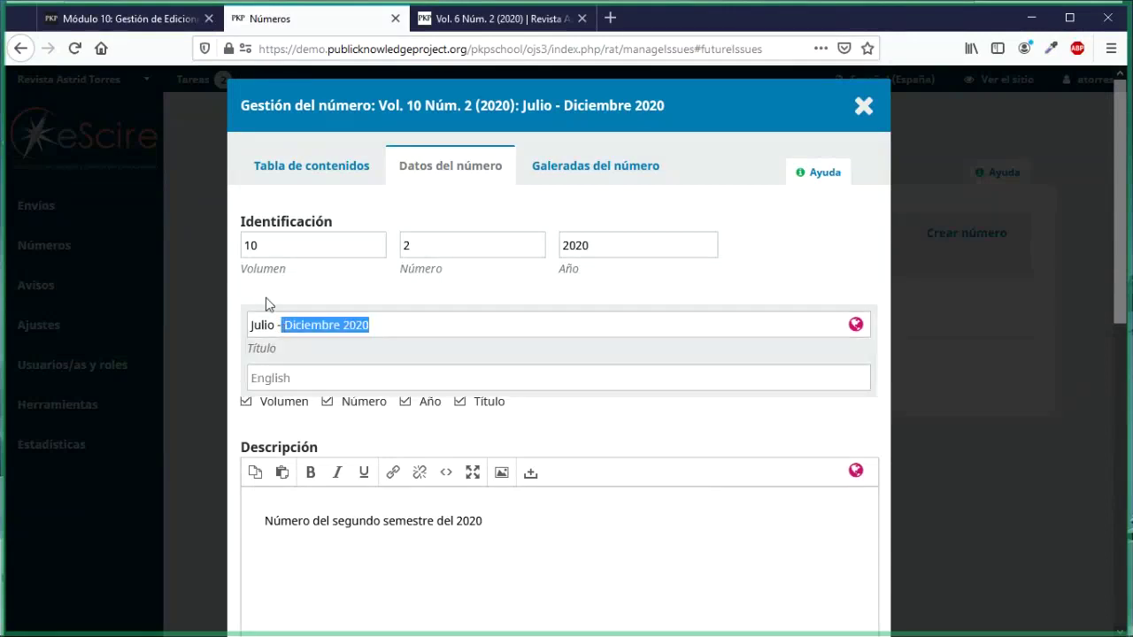
left_click(266, 297)
scroll(348, 433, "down", 1)
scroll(348, 434, "down", 10)
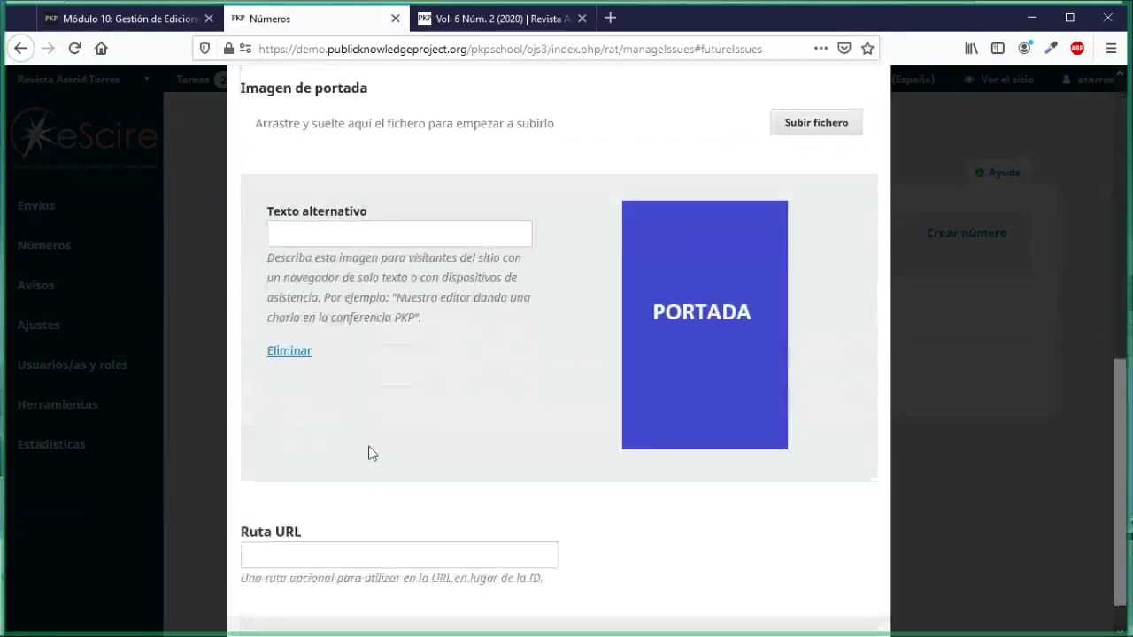
scroll(371, 456, "up", 10)
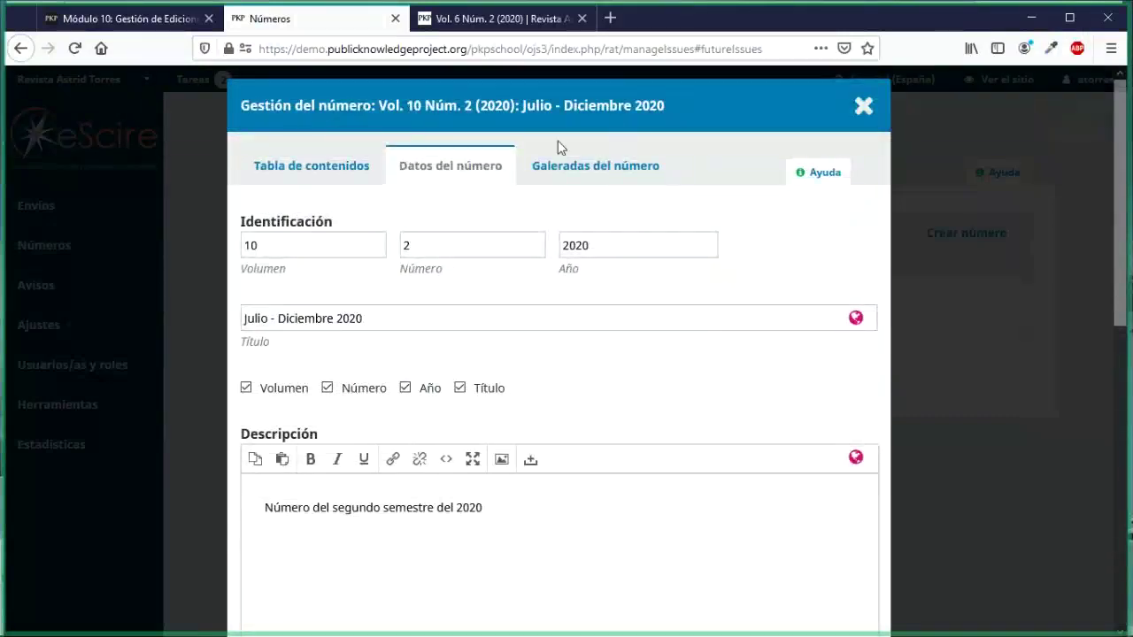
Step: Show the Galeradas del número list, which is still empty
left_click(549, 178)
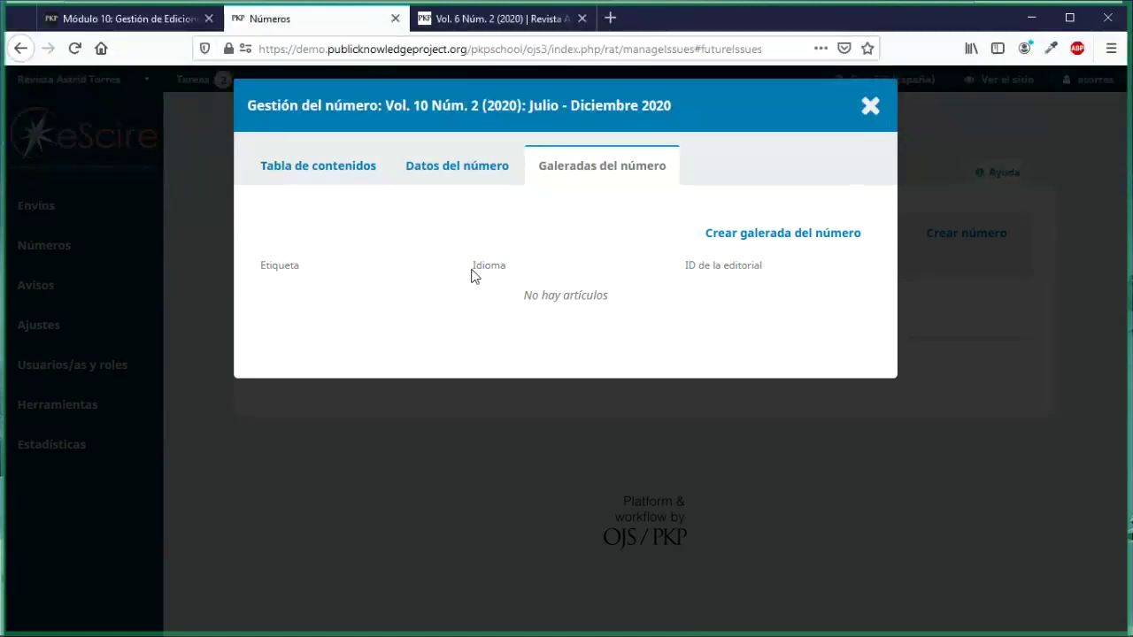
double_click(863, 31)
left_click_drag(864, 35, 862, 21)
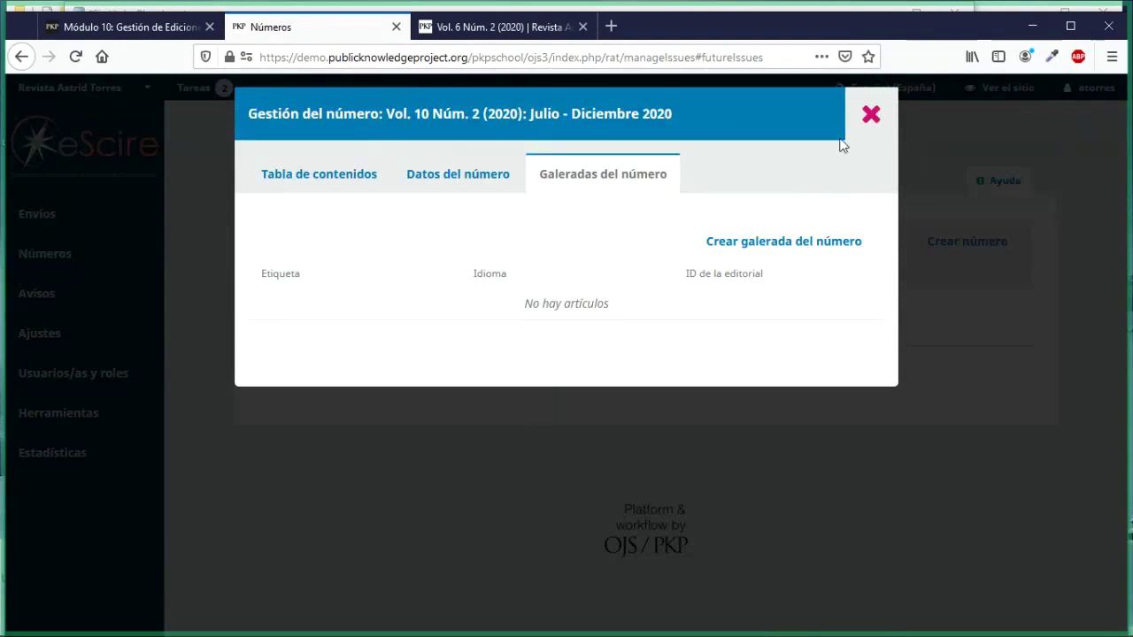
Step: Close the Vol. 10 Núm. 2 window and go to the Envíos submissions list
left_click(860, 120)
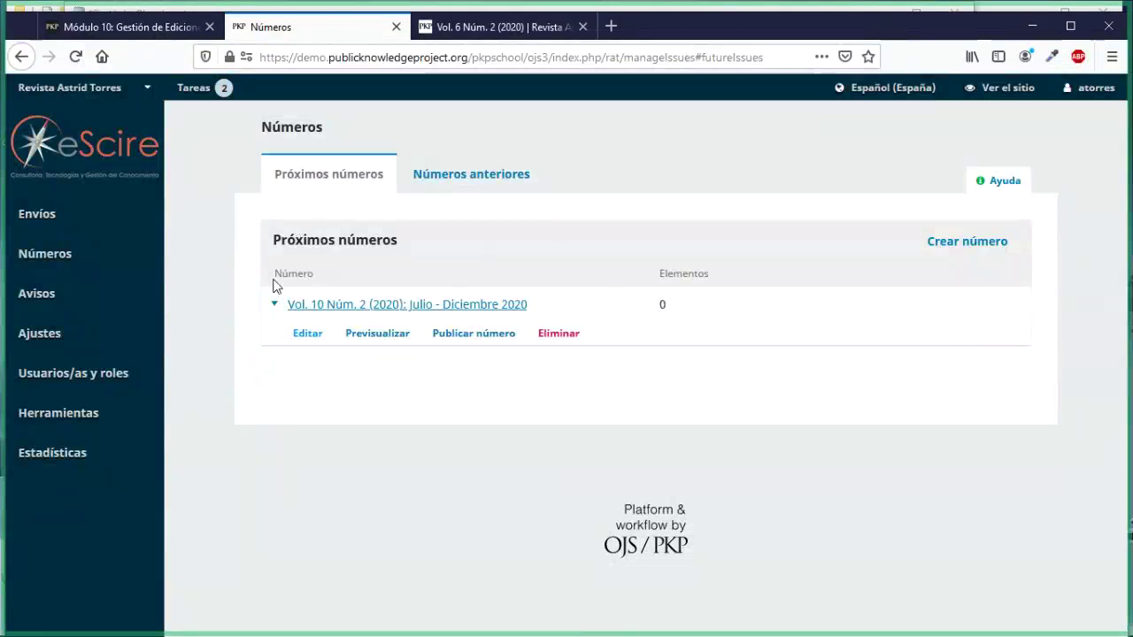
mouse_move(128, 266)
left_click(51, 216)
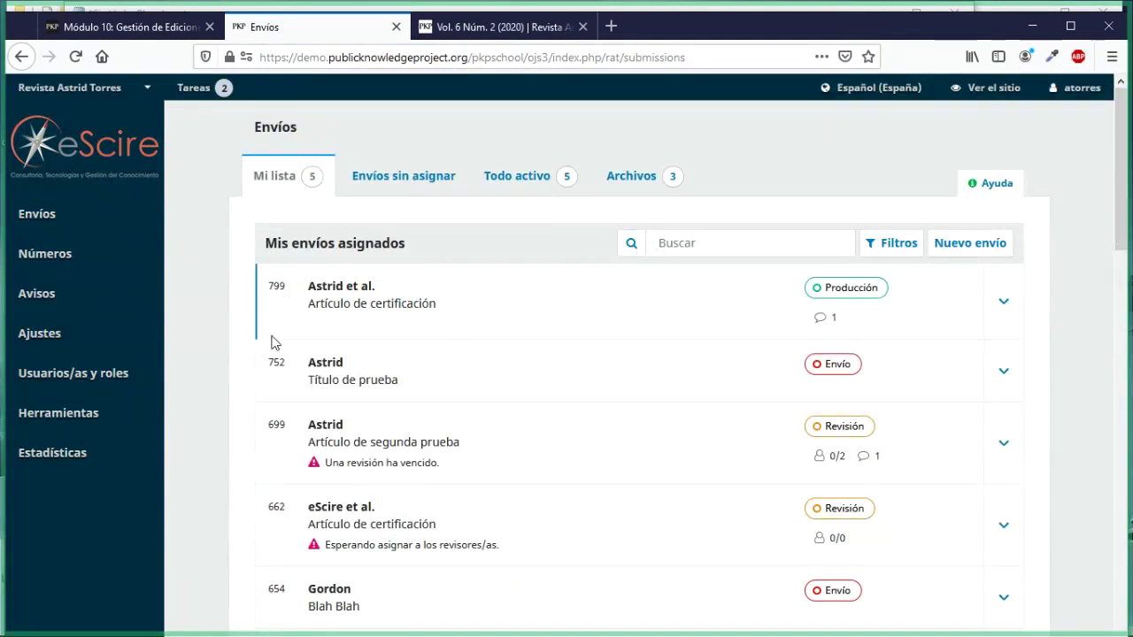
Step: Open submission 799 and review its waiting-for-galleys notice and production-ready files
left_click(342, 289)
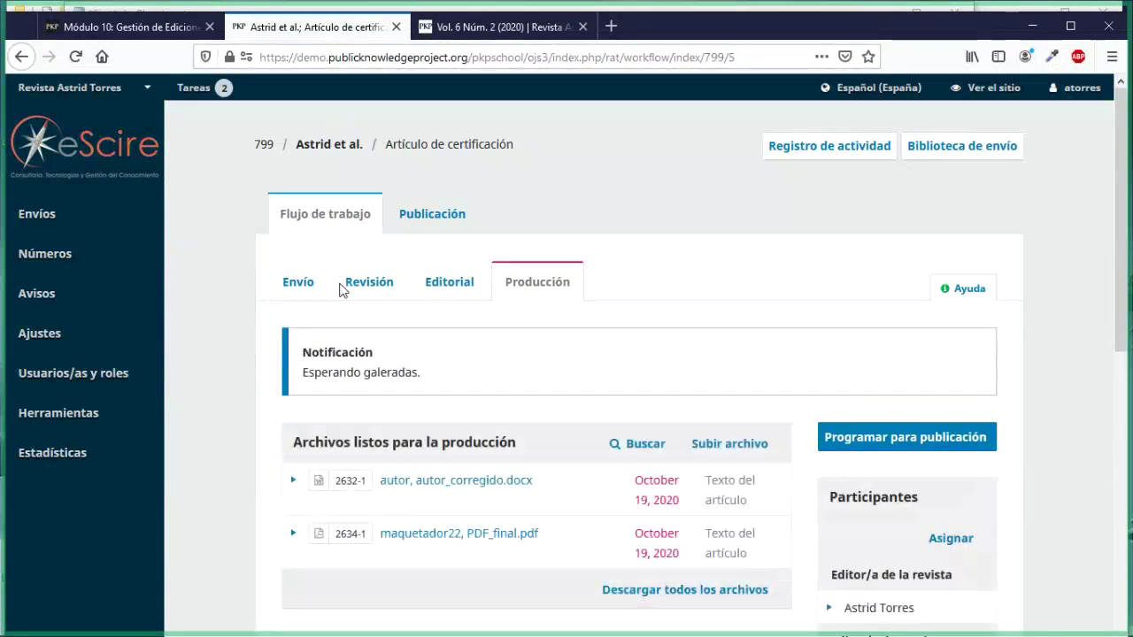
scroll(343, 290, "down", 3)
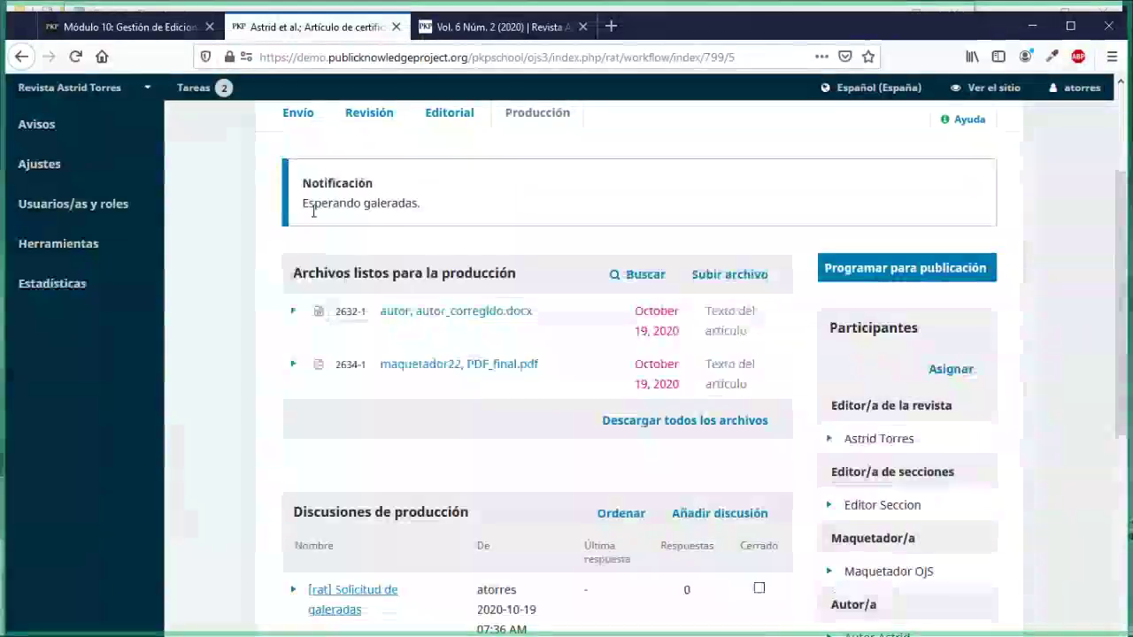
left_click_drag(302, 203, 421, 206)
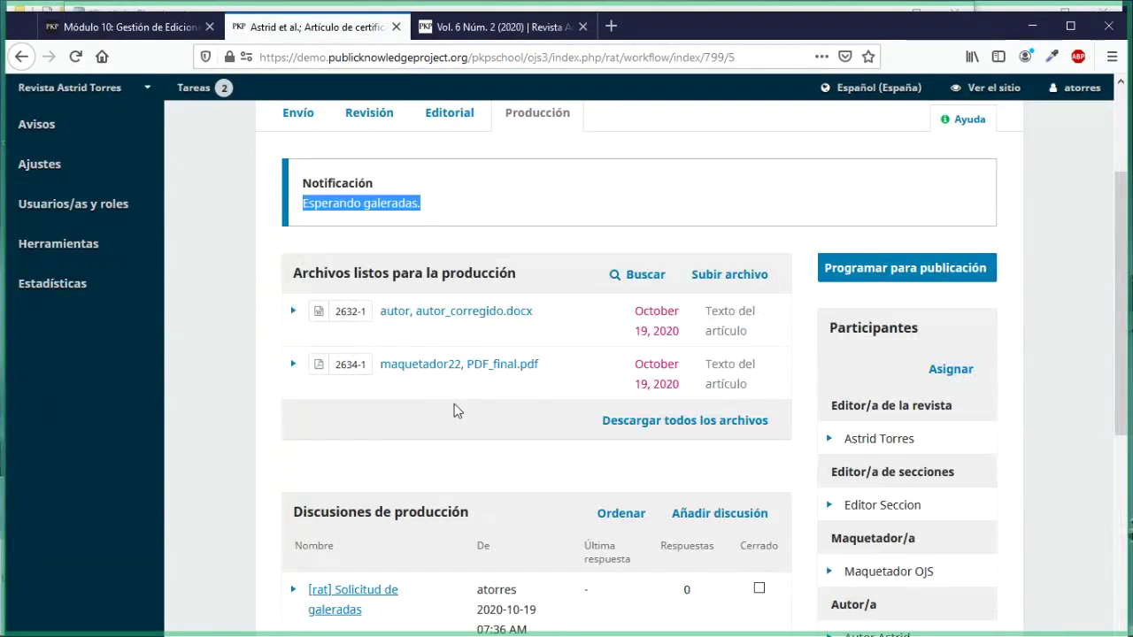
scroll(453, 411, "down", 3)
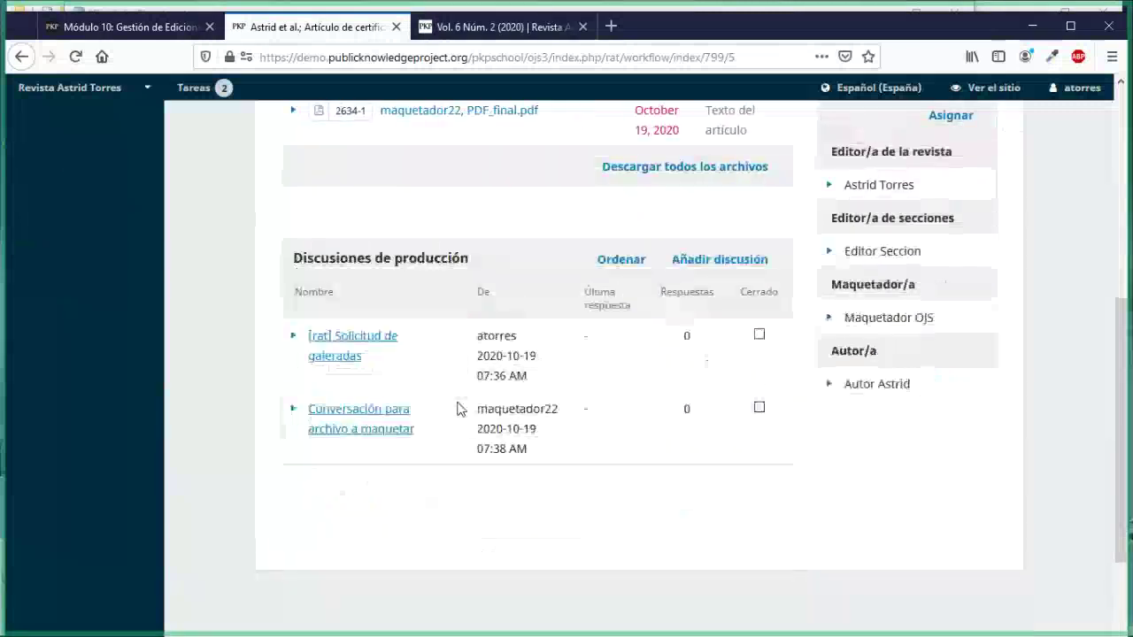
scroll(458, 409, "up", 4)
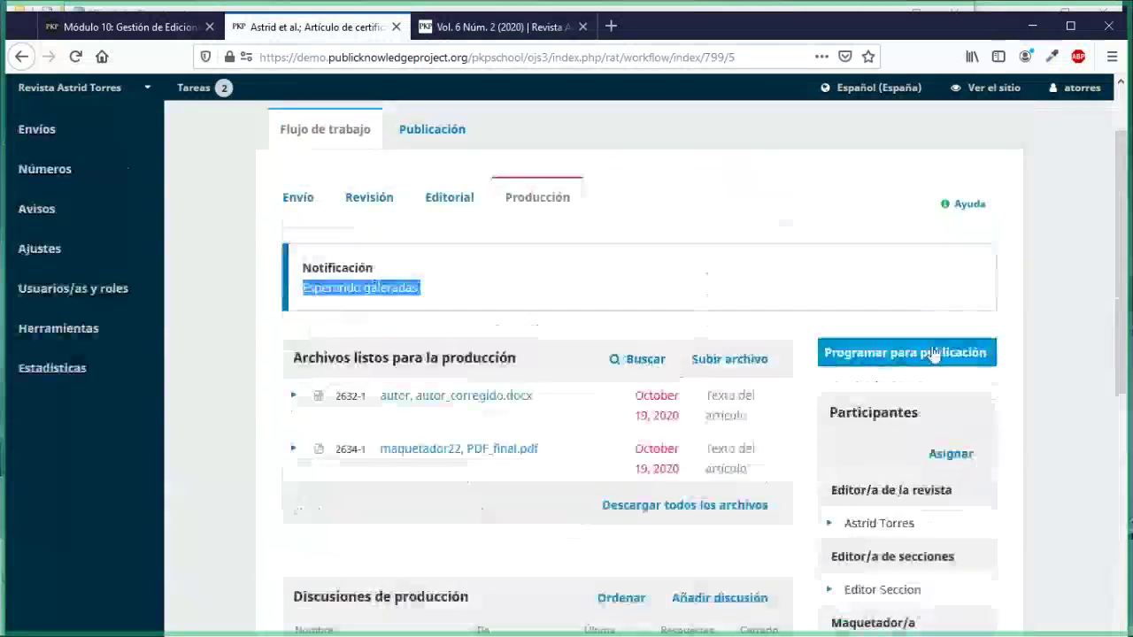
scroll(559, 481, "down", 1)
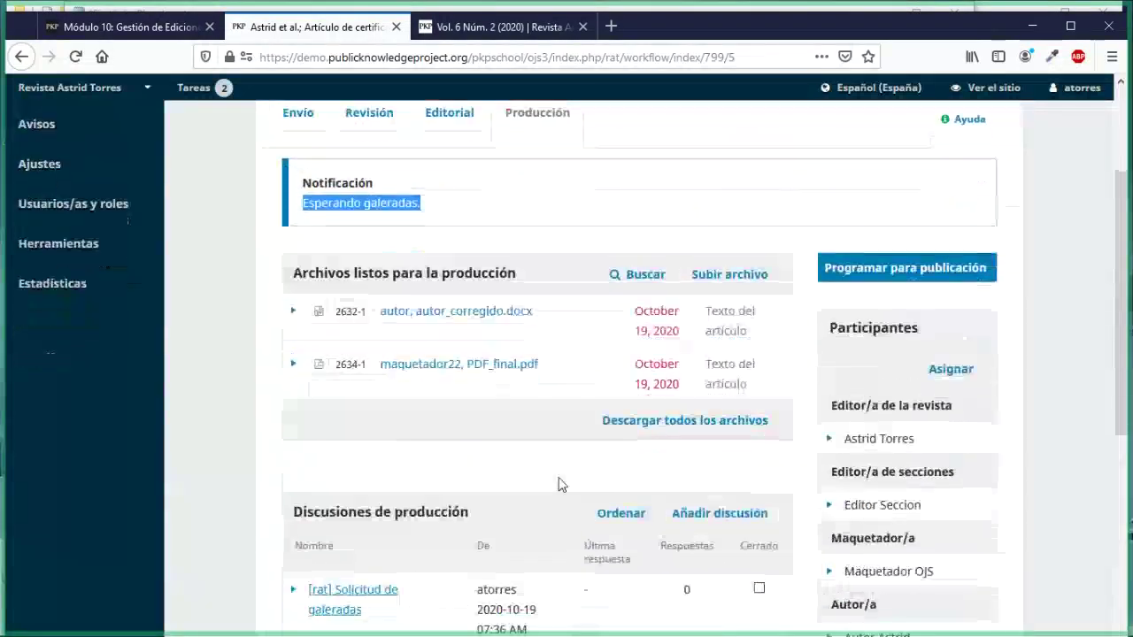
scroll(559, 484, "down", 1)
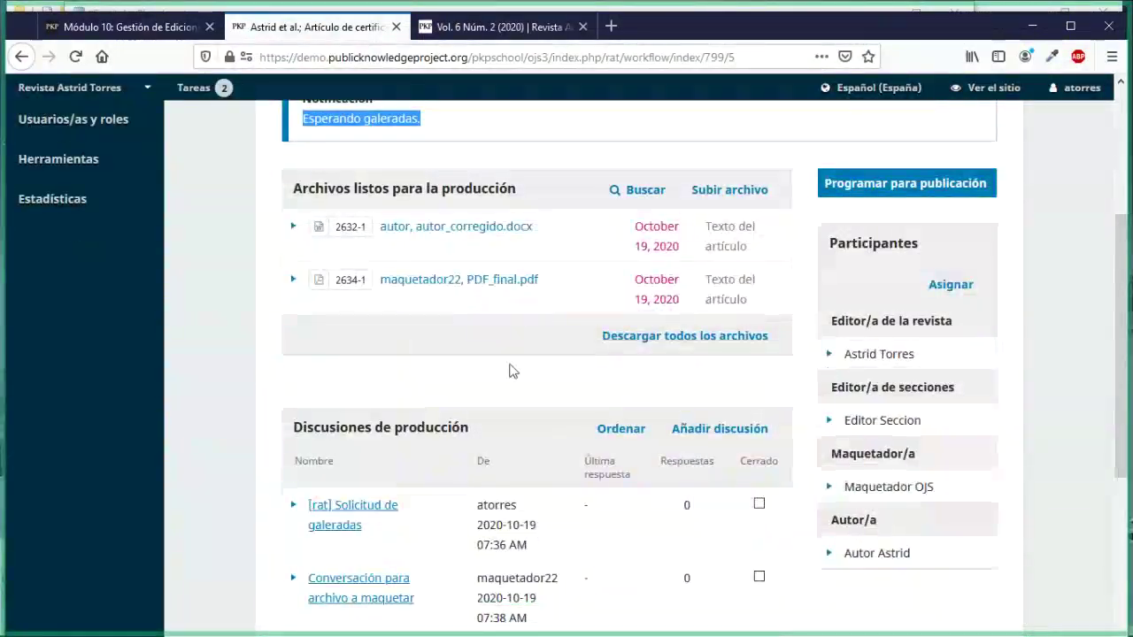
left_click_drag(295, 189, 518, 189)
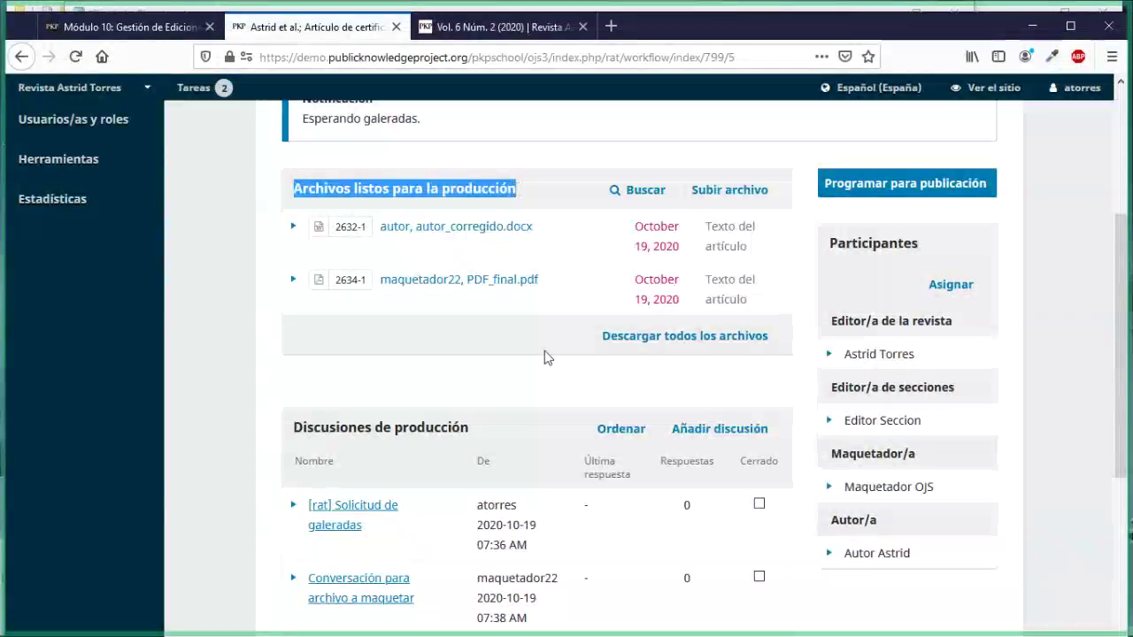
scroll(634, 380, "up", 3)
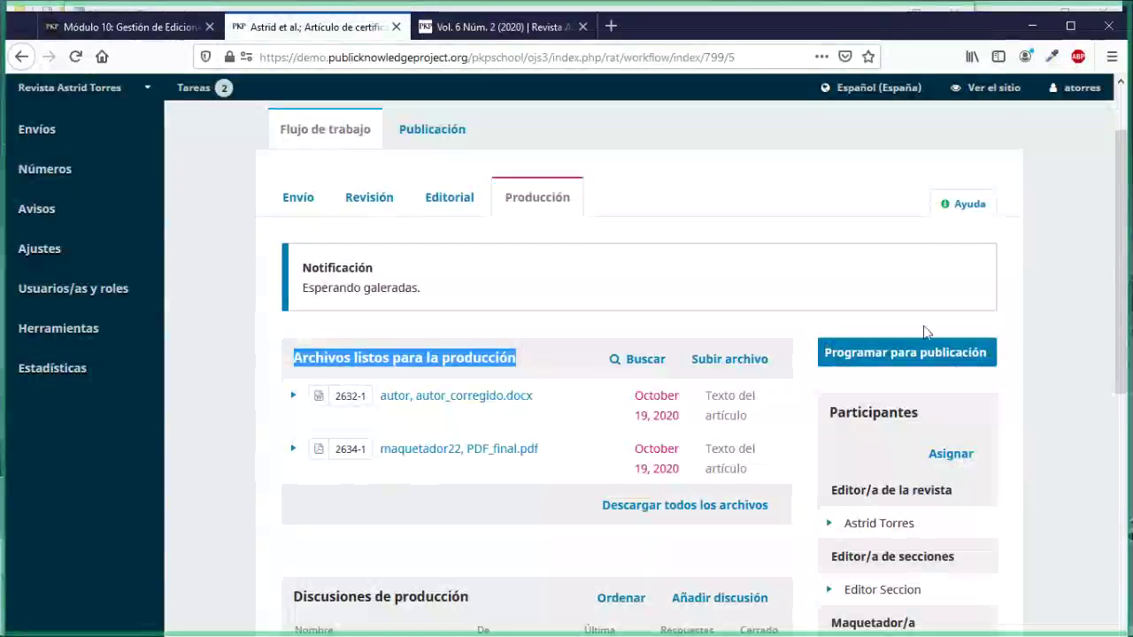
Step: Go to the Publicación tab and check the article's Desprogramado status and title
left_click(895, 354)
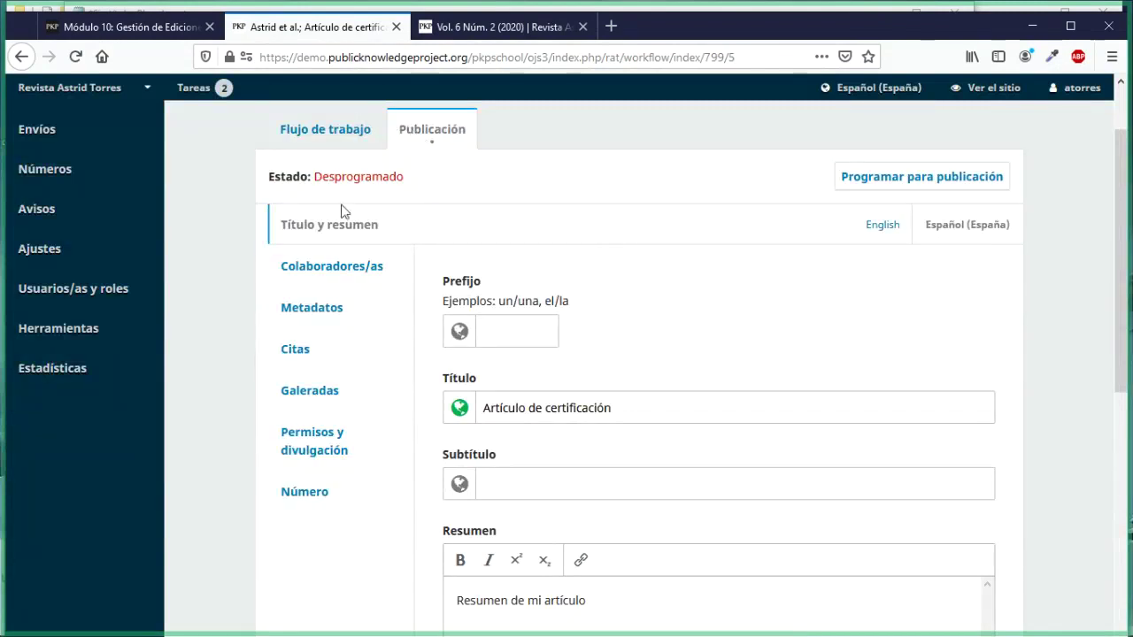
left_click_drag(316, 177, 399, 178)
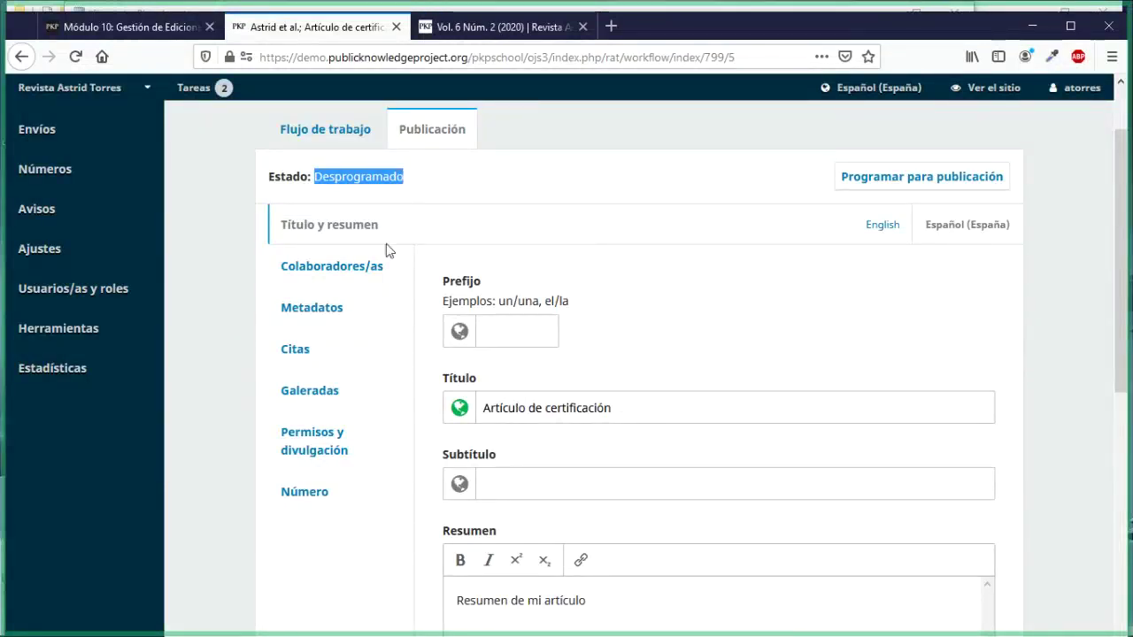
scroll(386, 246, "down", 3)
scroll(386, 244, "up", 3)
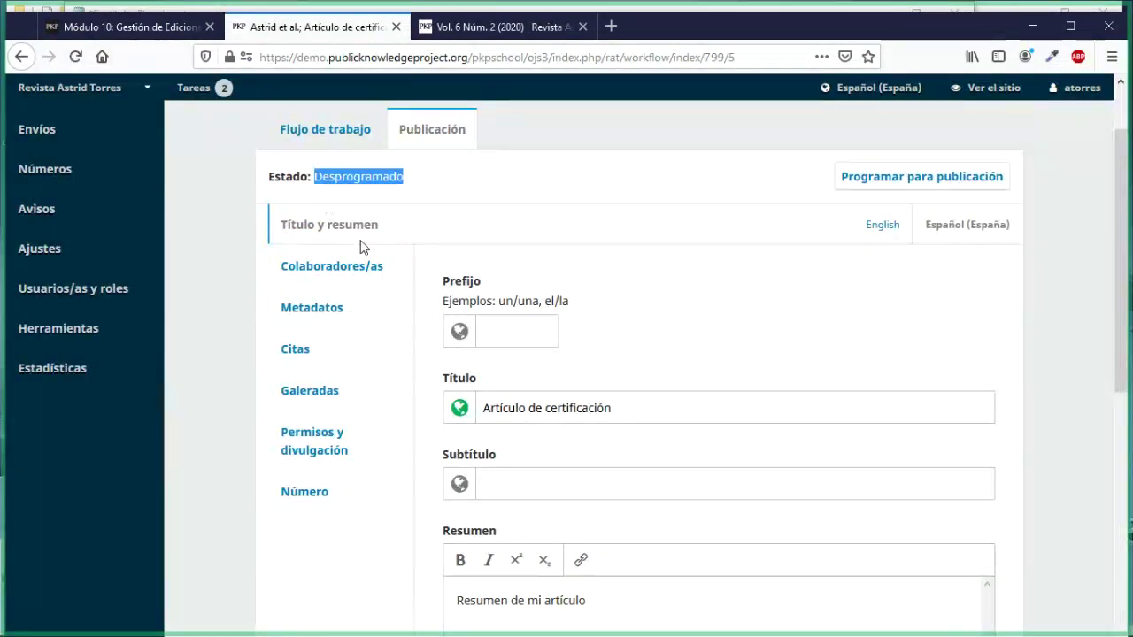
scroll(642, 367, "down", 3)
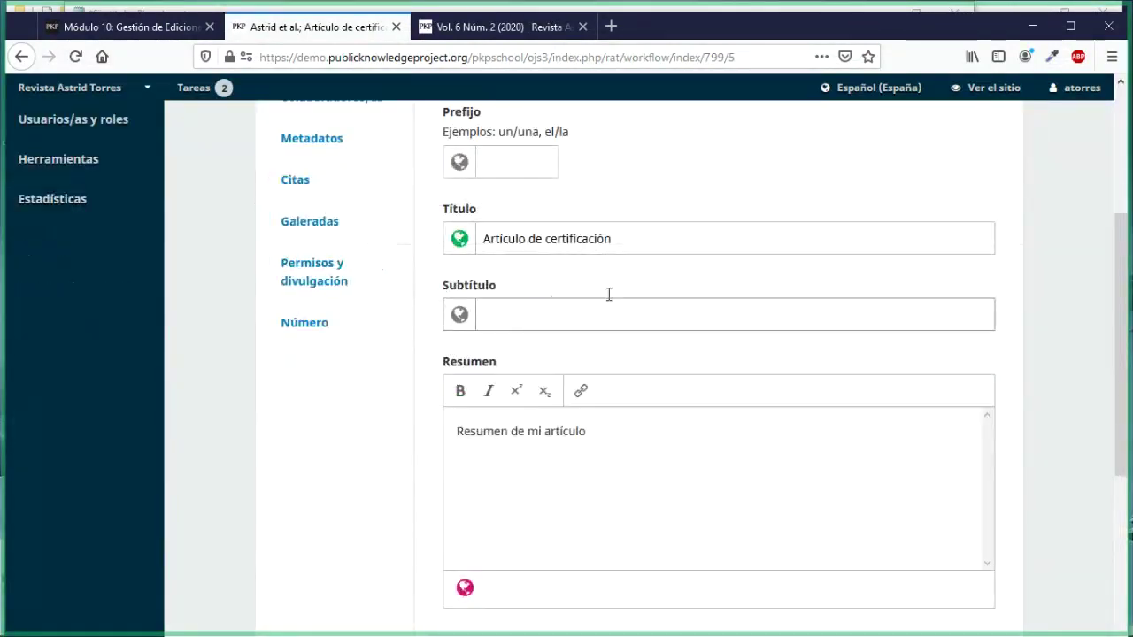
left_click(627, 239)
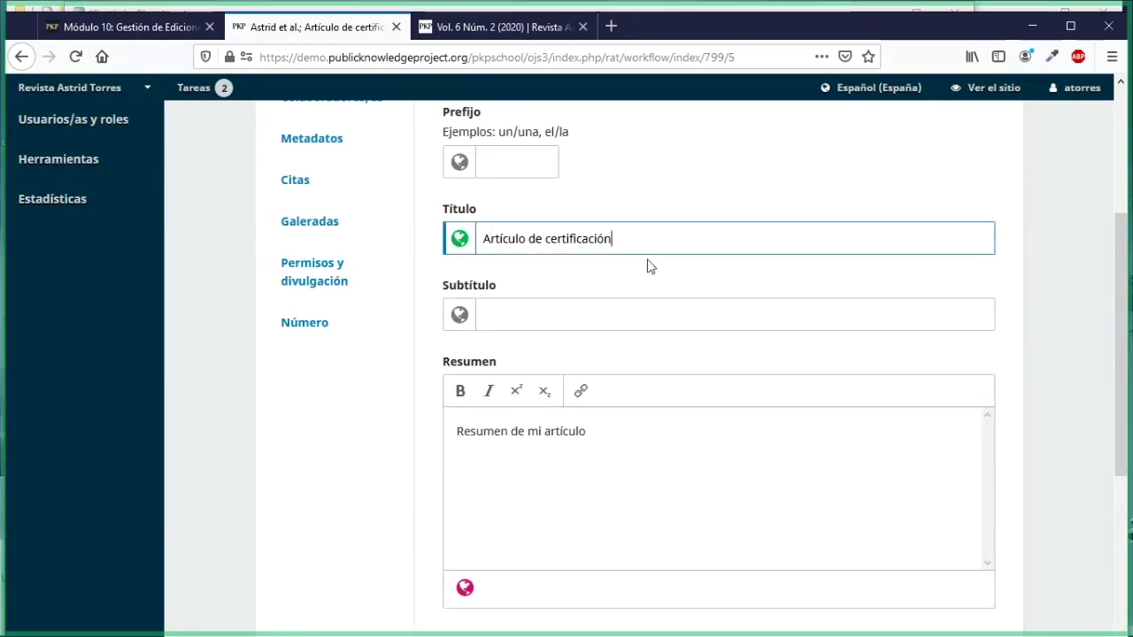
scroll(647, 266, "up", 3)
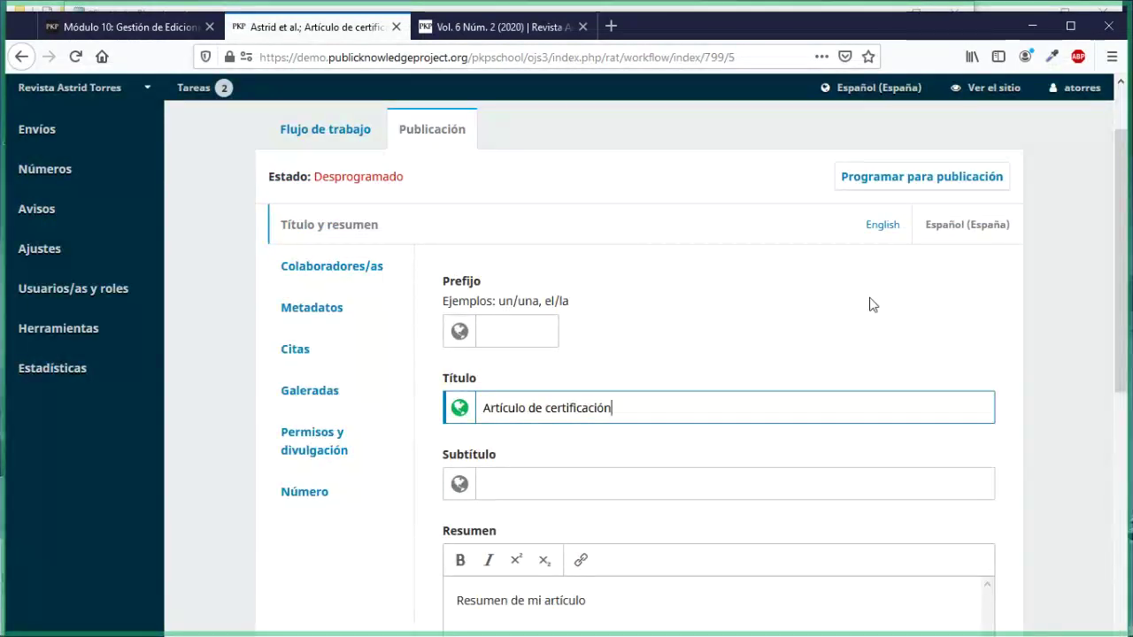
Step: Add the English abstract 'Abstract' beside the Spanish fields and save the title and abstract
left_click(883, 232)
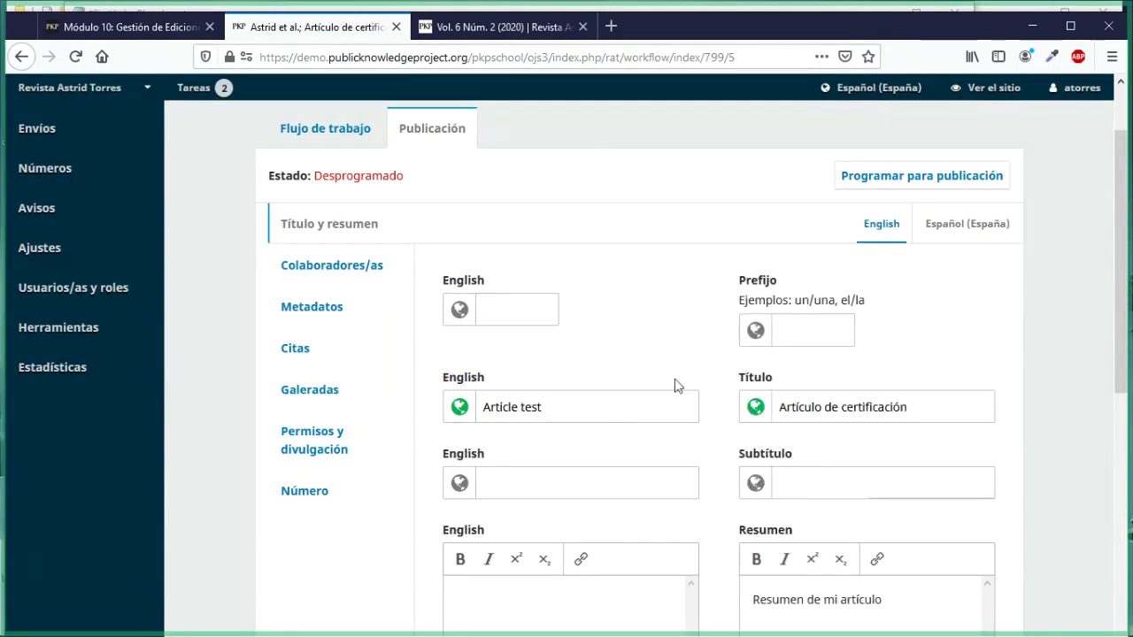
scroll(674, 386, "down", 2)
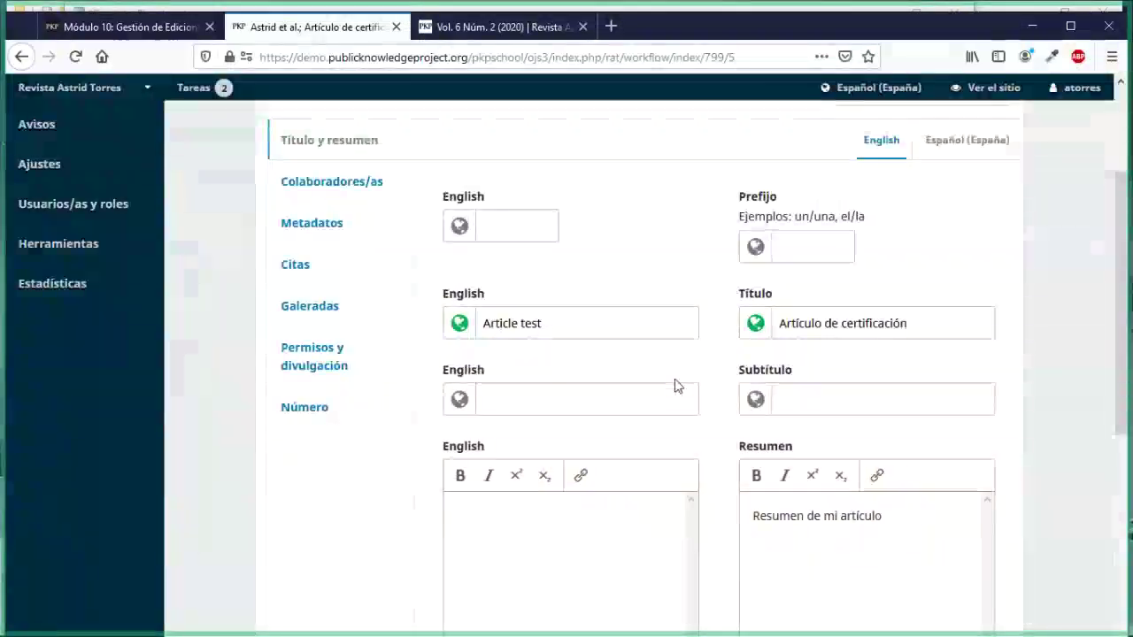
scroll(675, 386, "down", 2)
scroll(468, 529, "down", 2)
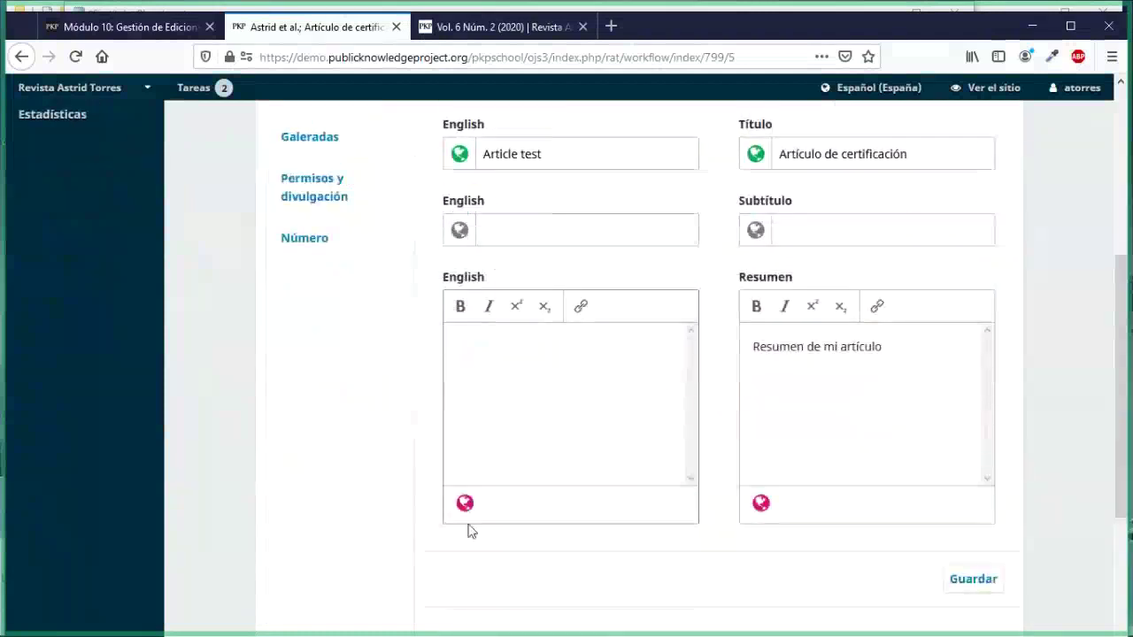
left_click(503, 364)
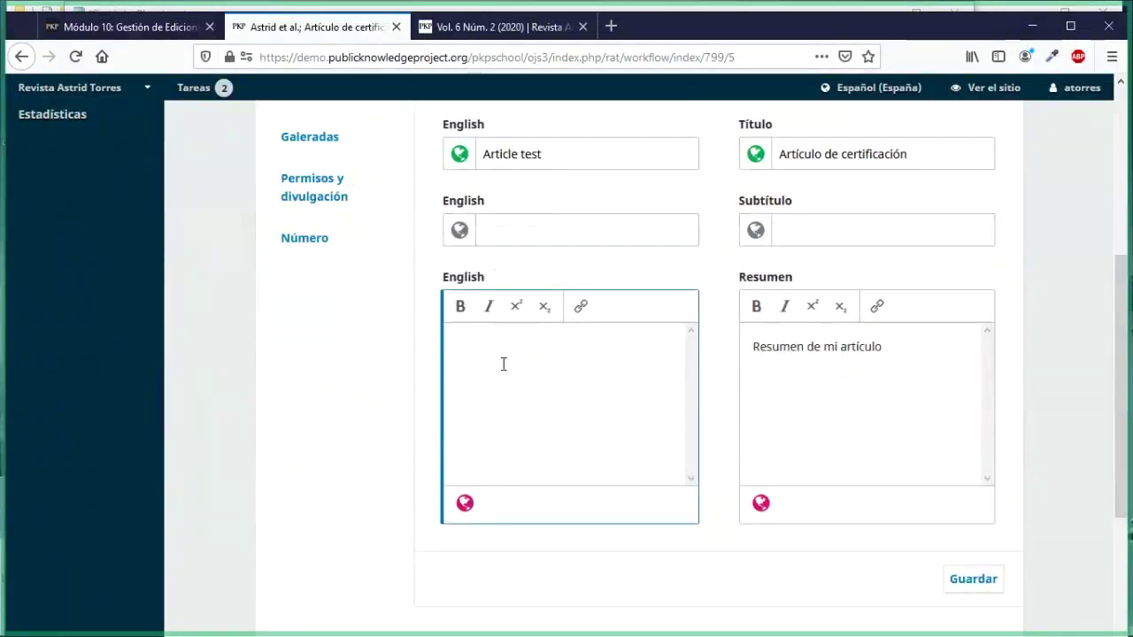
type("Abstract")
scroll(522, 495, "down", 2)
left_click(526, 502)
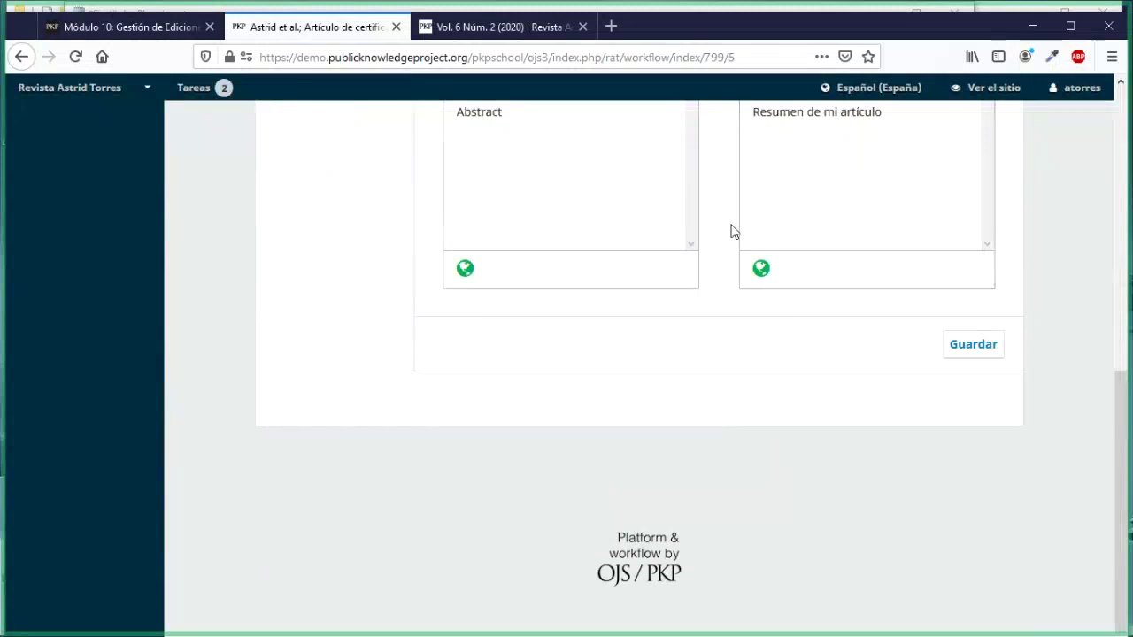
scroll(724, 225, "up", 5)
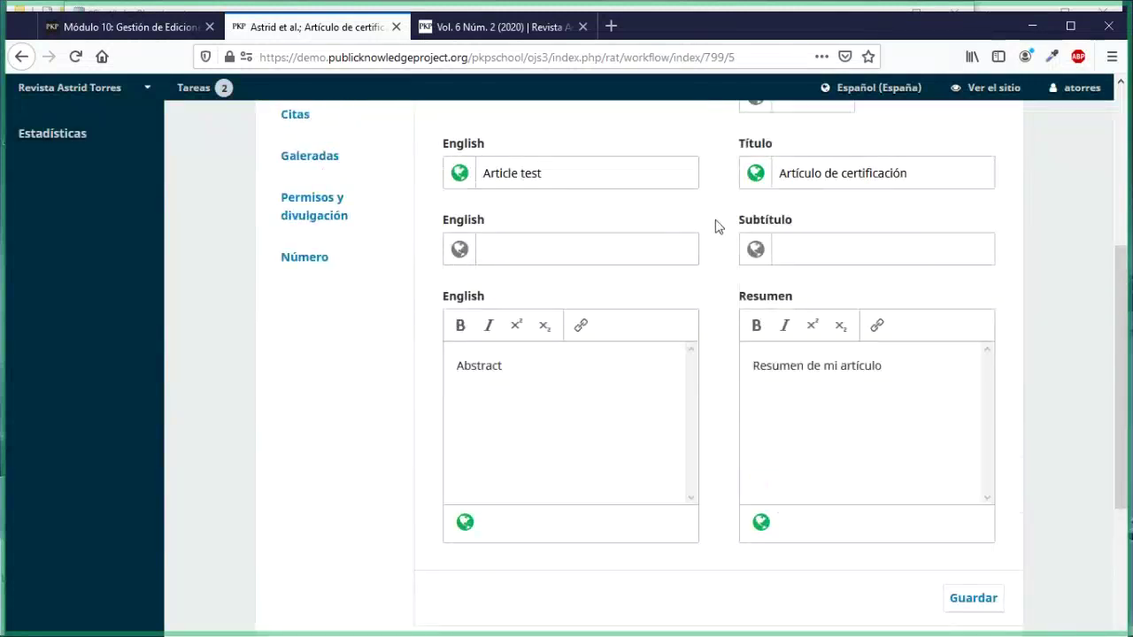
scroll(716, 222, "down", 5)
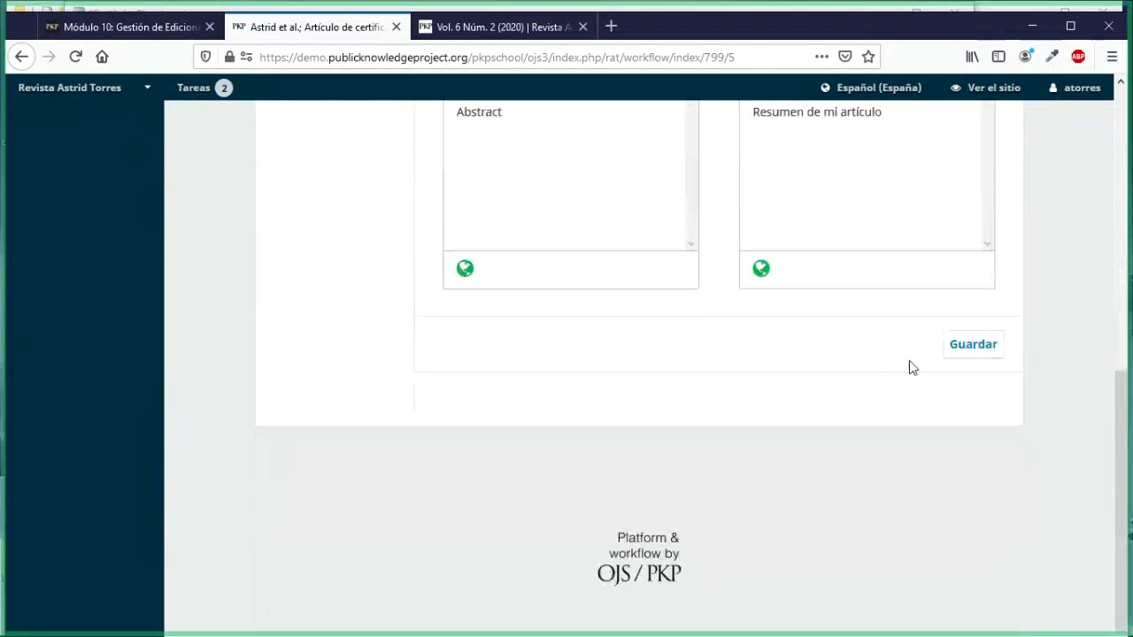
left_click(969, 347)
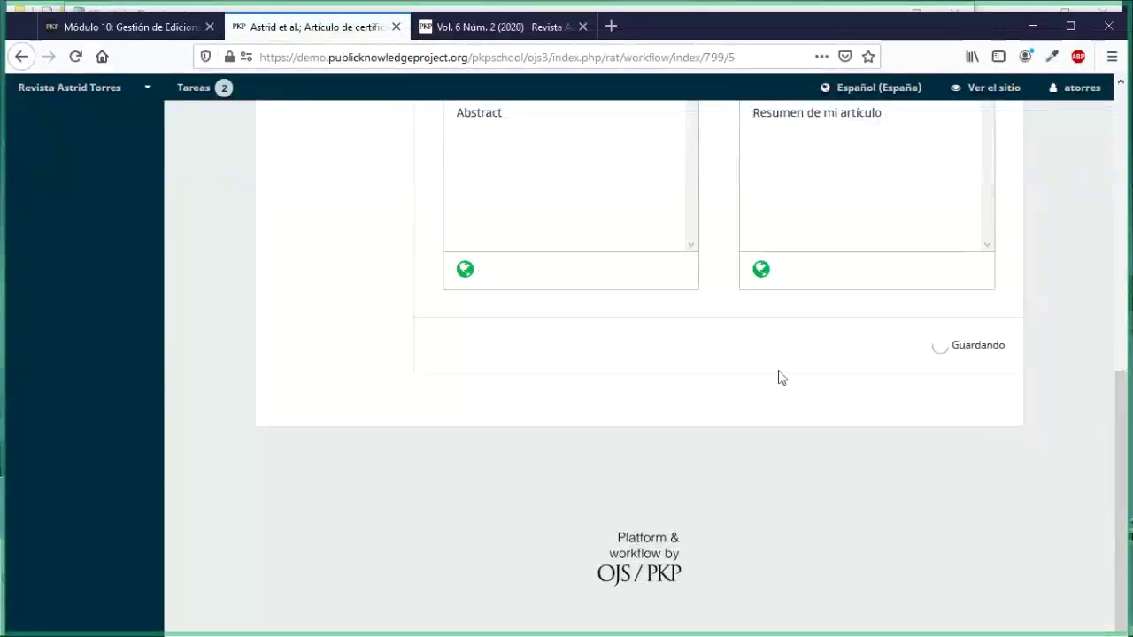
scroll(739, 387, "up", 8)
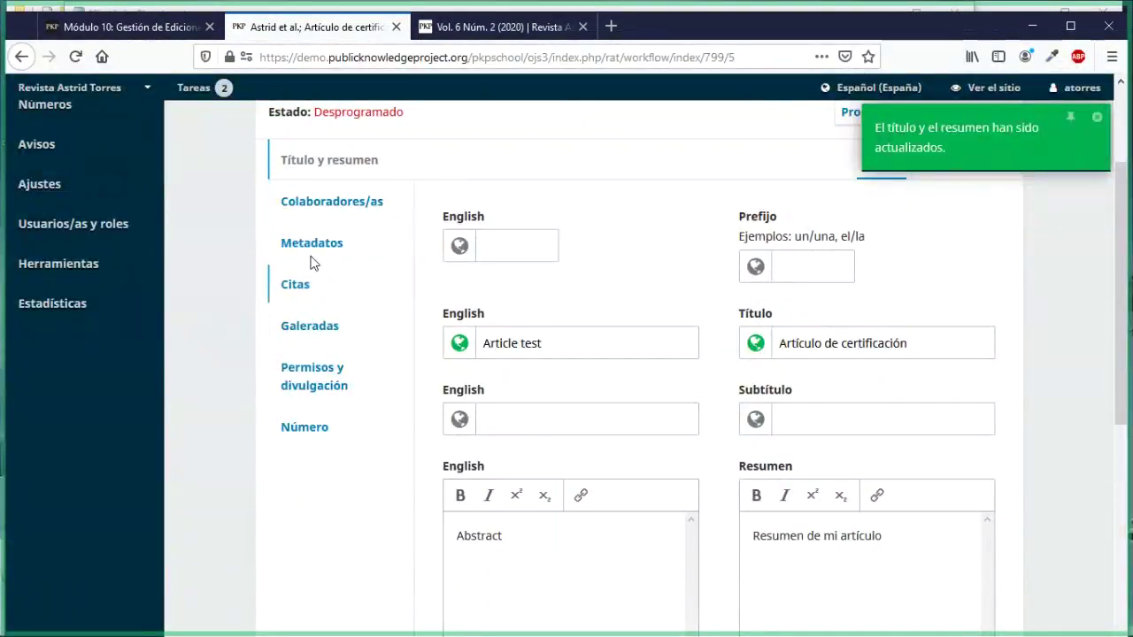
scroll(274, 248, "up", 2)
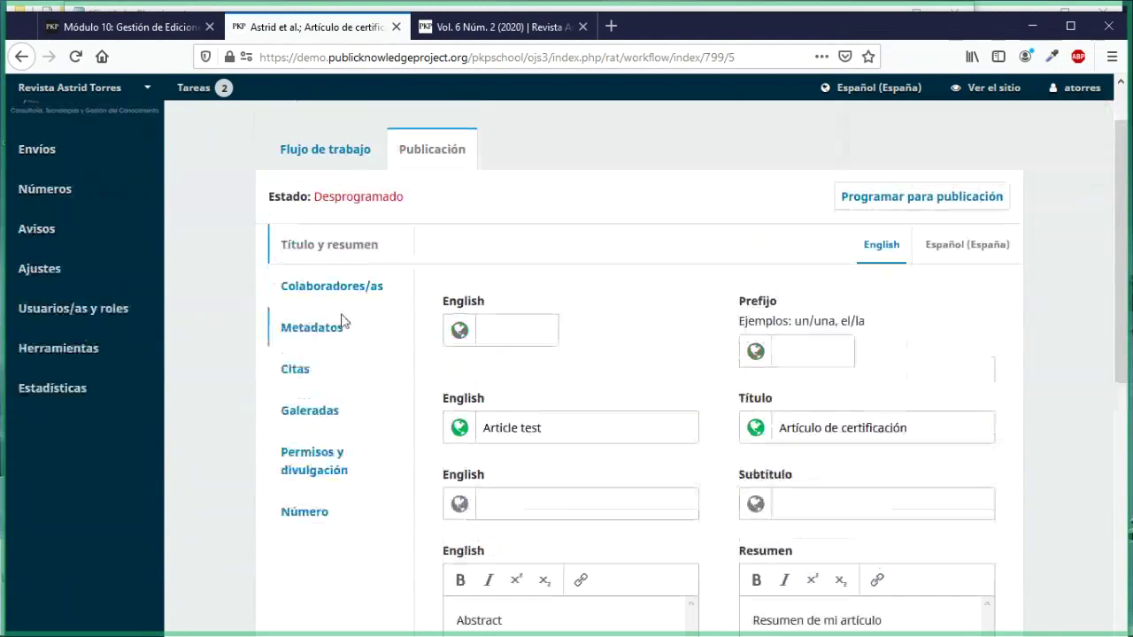
Step: Review Autor Colaborador's details without saving, then show the México and Artículo prueba keywords
left_click(331, 288)
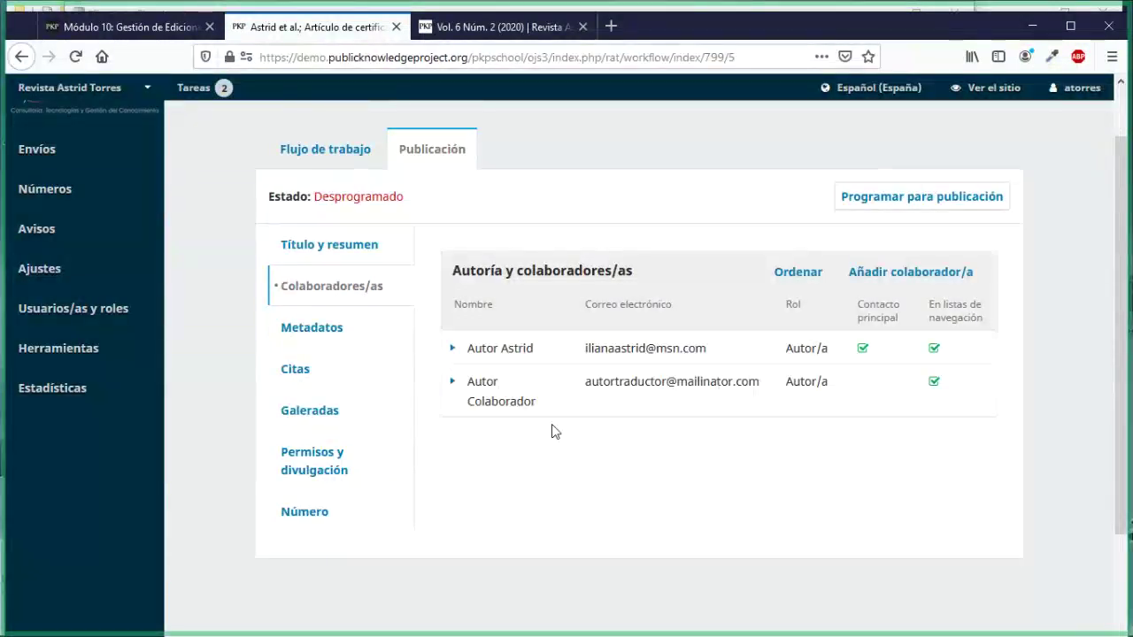
left_click(453, 384)
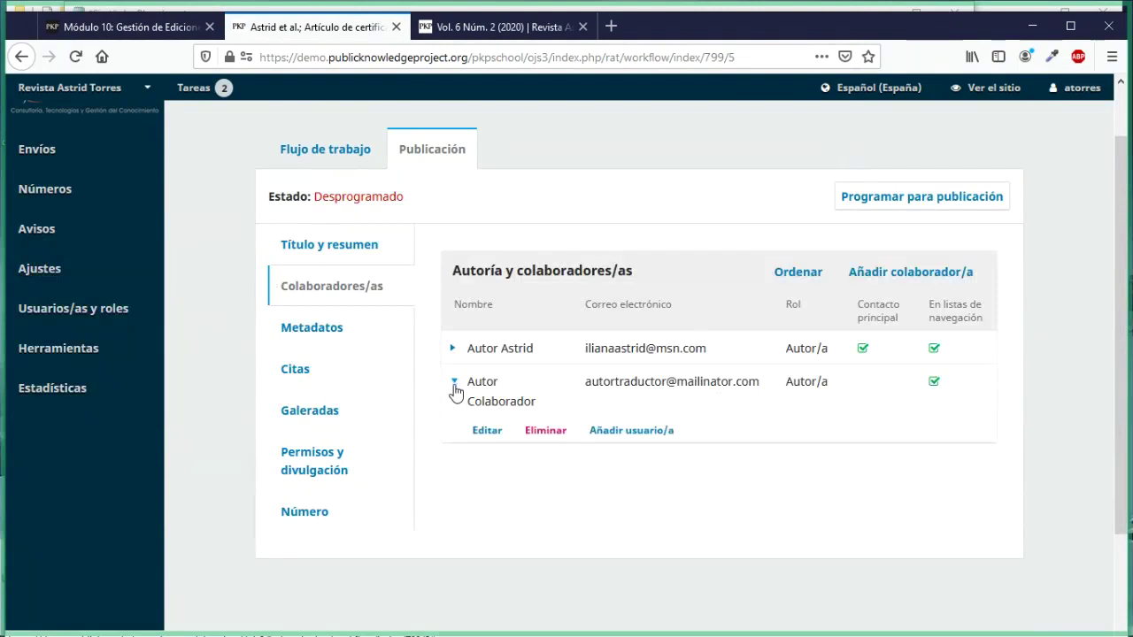
left_click(497, 432)
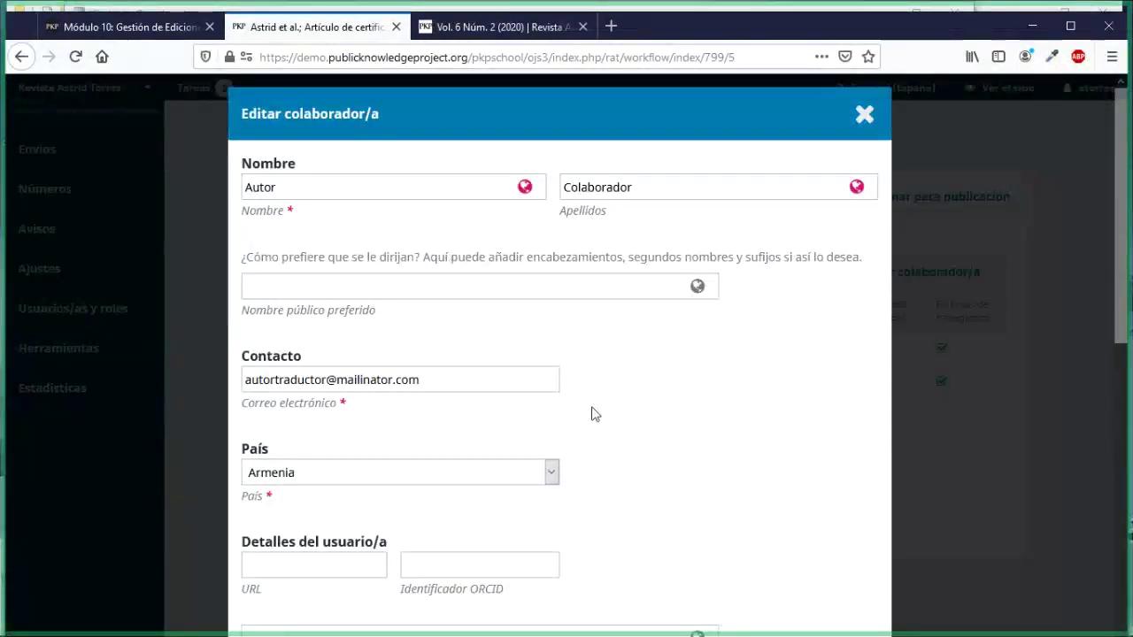
scroll(595, 415, "down", 6)
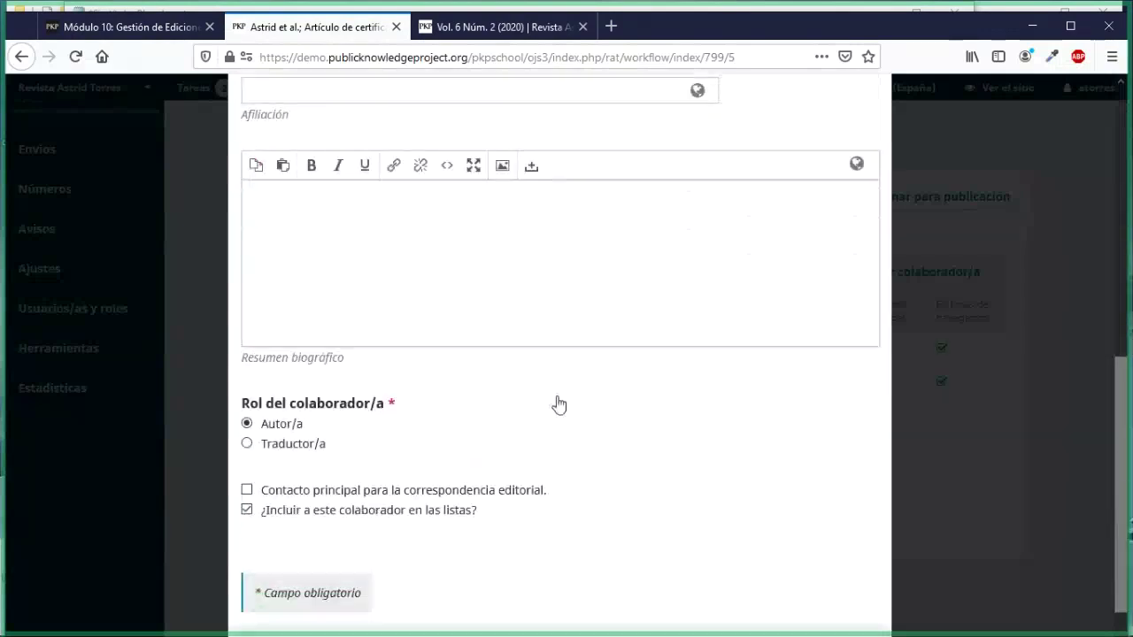
scroll(557, 405, "up", 3)
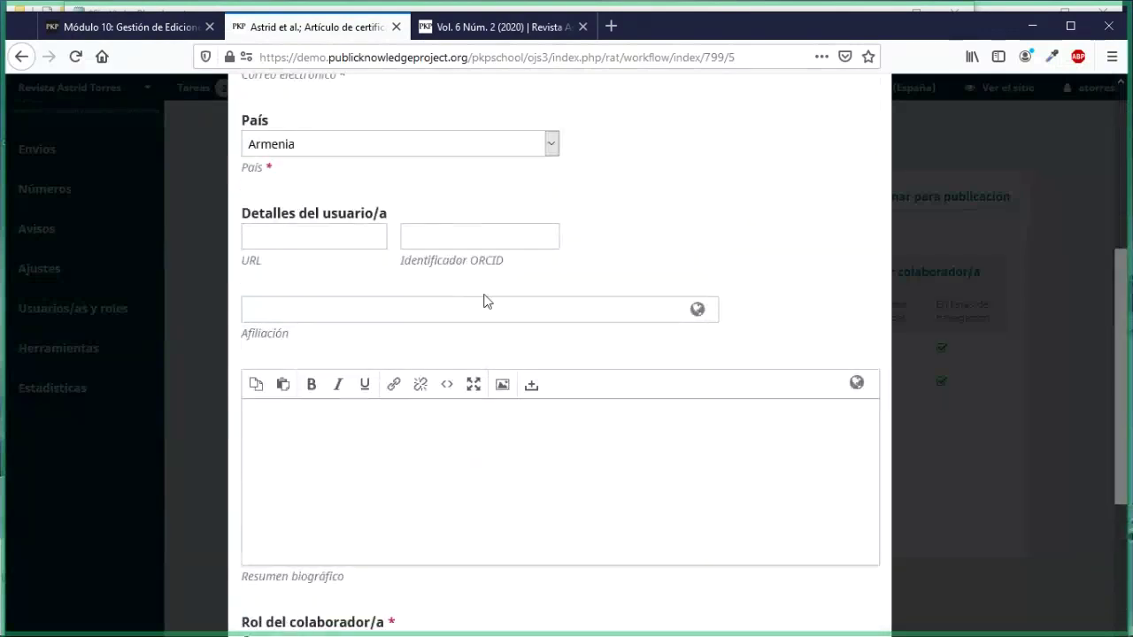
scroll(533, 444, "down", 3)
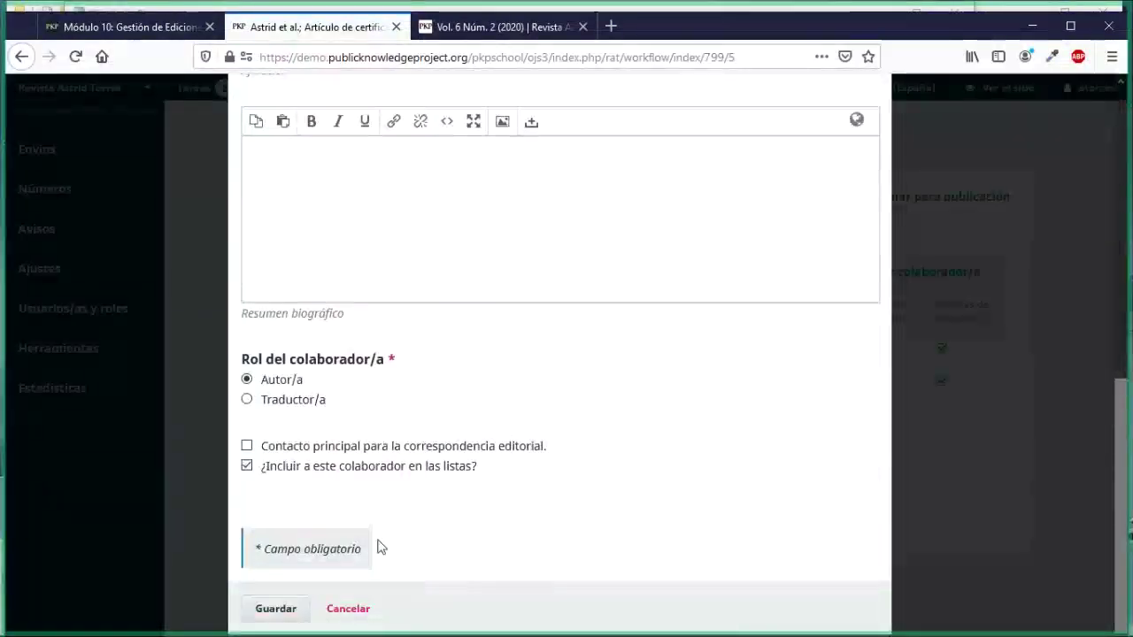
left_click(340, 609)
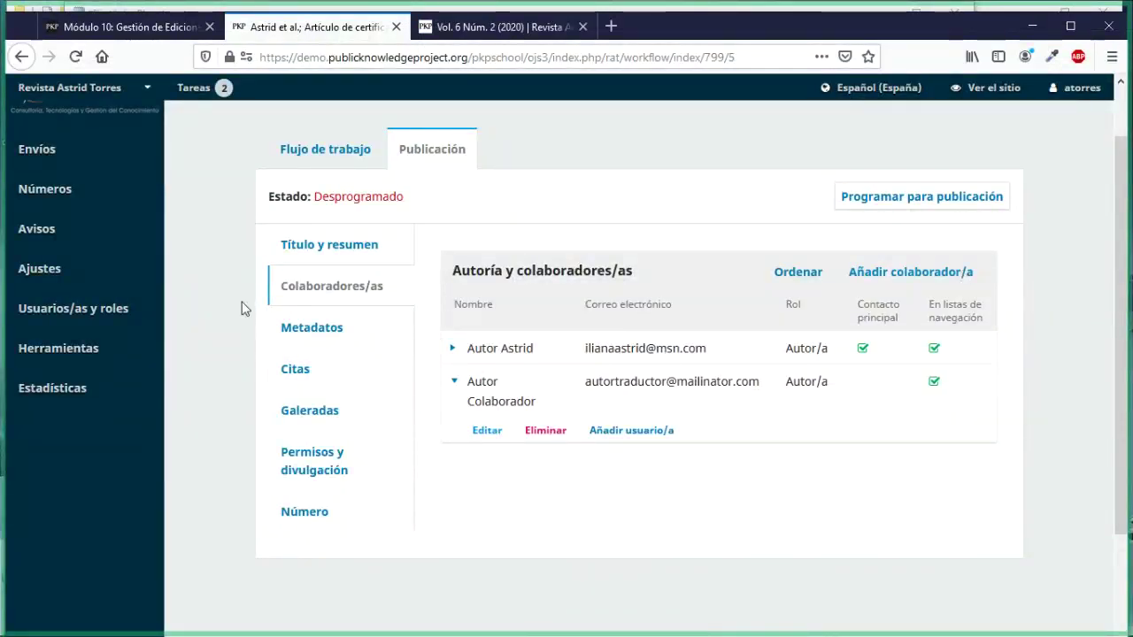
left_click(285, 334)
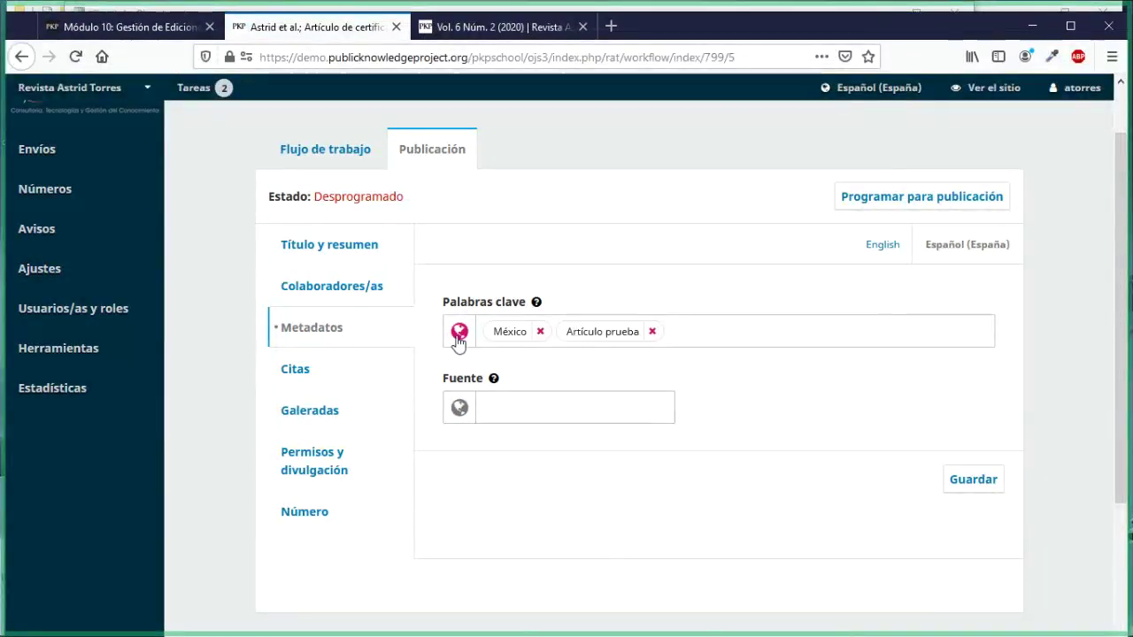
Step: Enter México and Test as English keywords for submission 799 and save the metadata
left_click(871, 257)
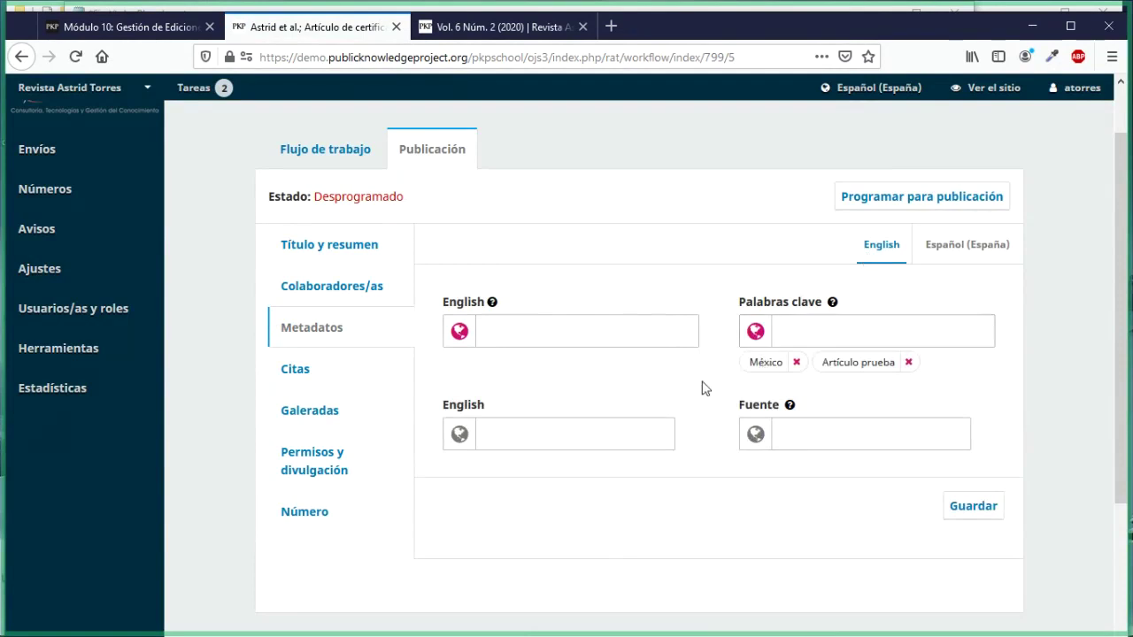
left_click(593, 329)
type("México")
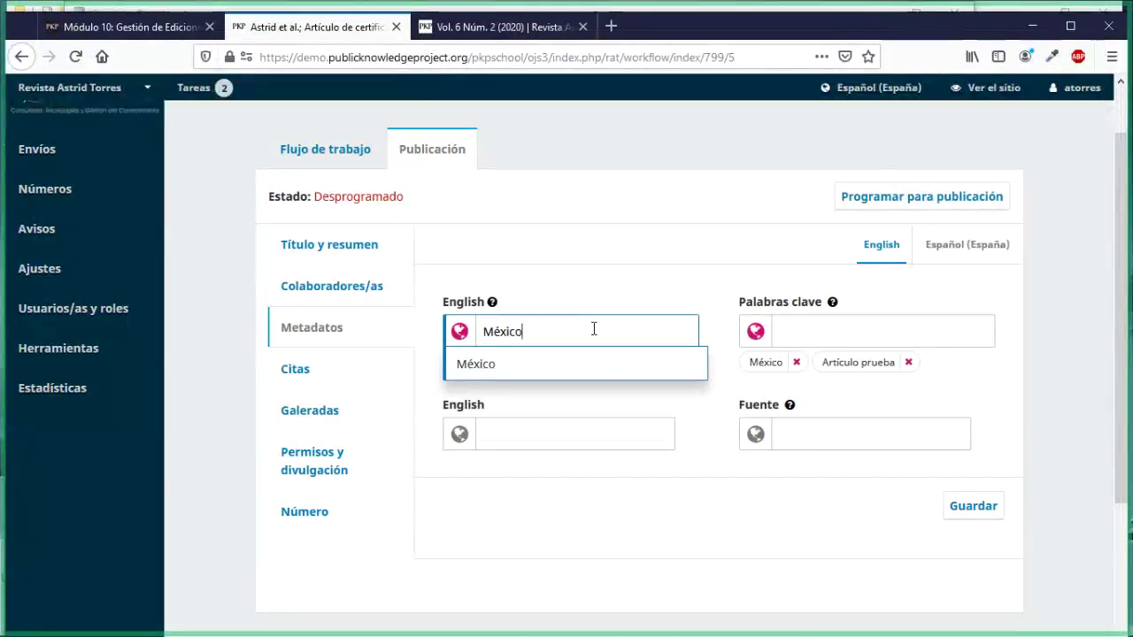
key("Return")
type("Test")
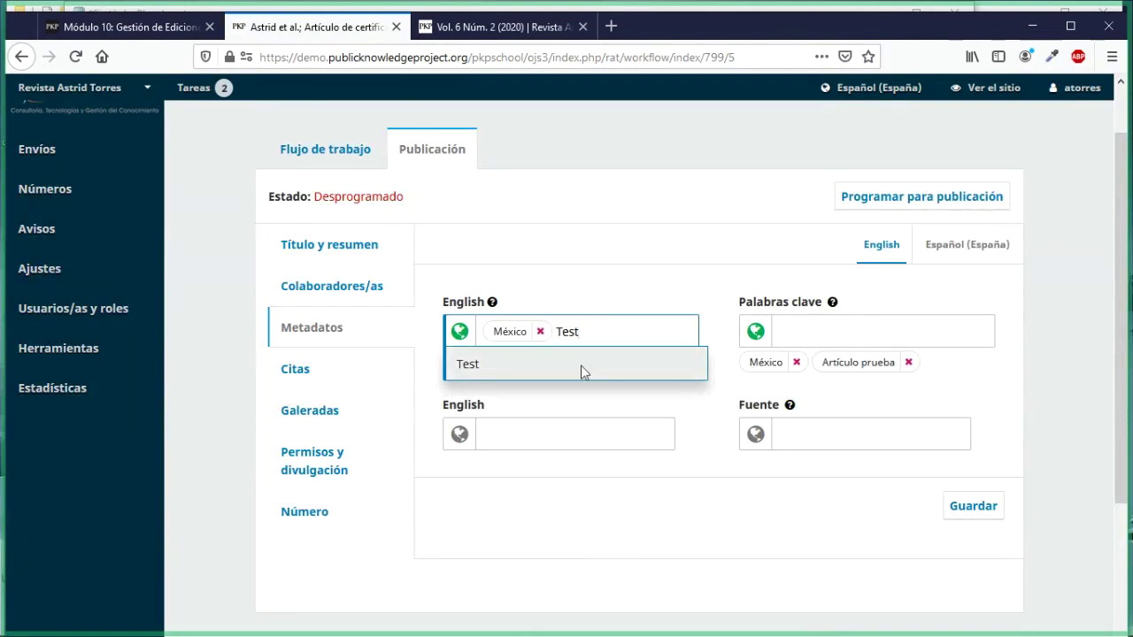
left_click(581, 365)
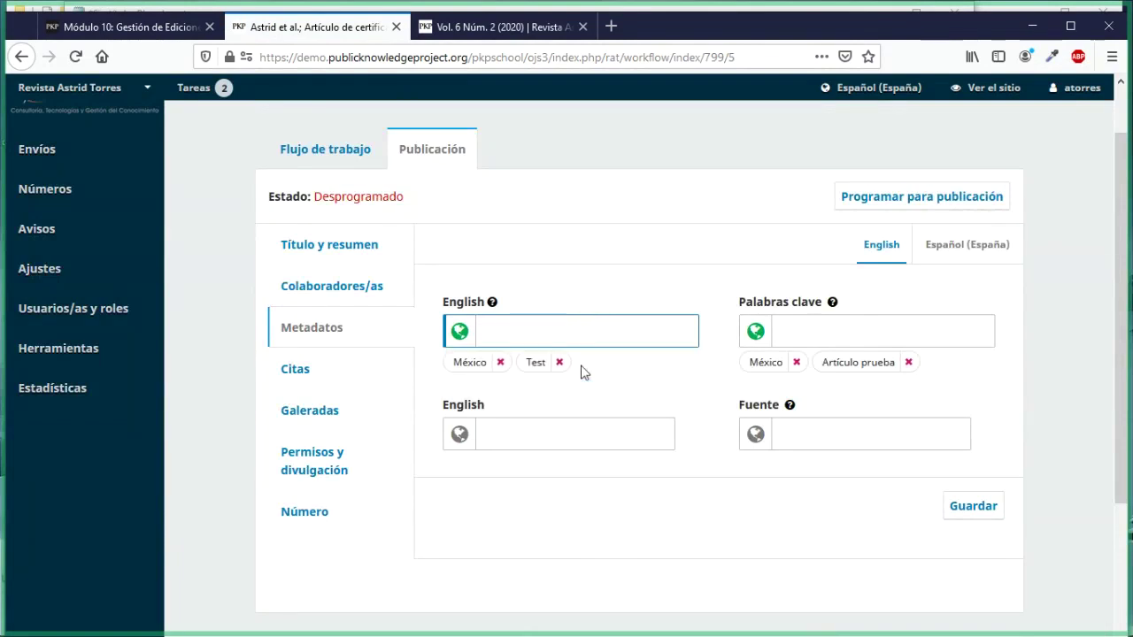
left_click(647, 529)
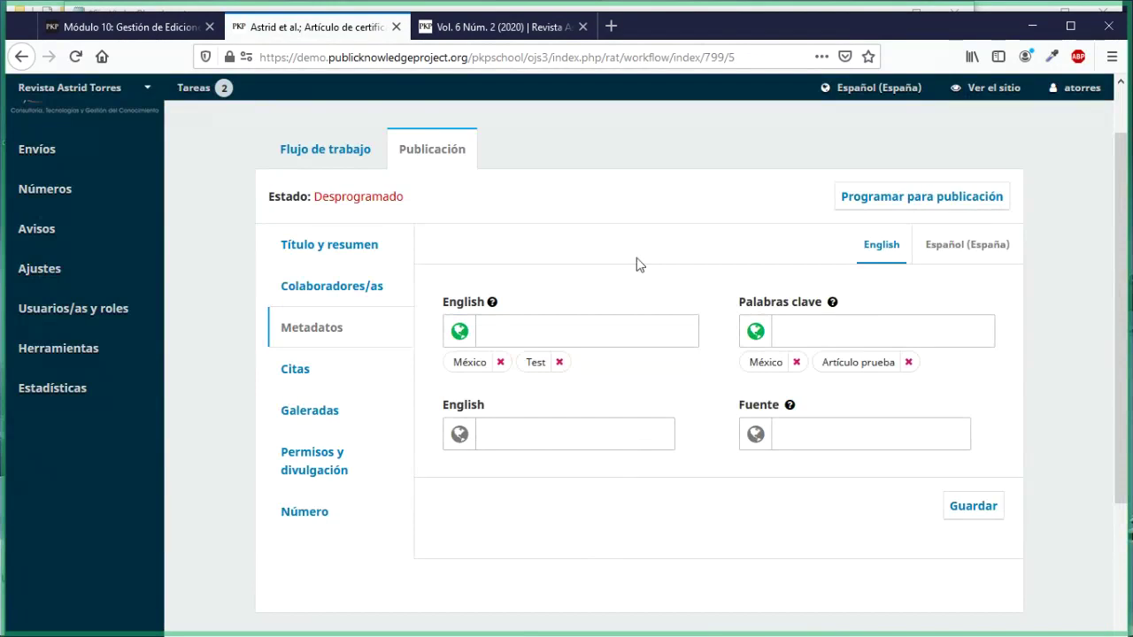
left_click(974, 522)
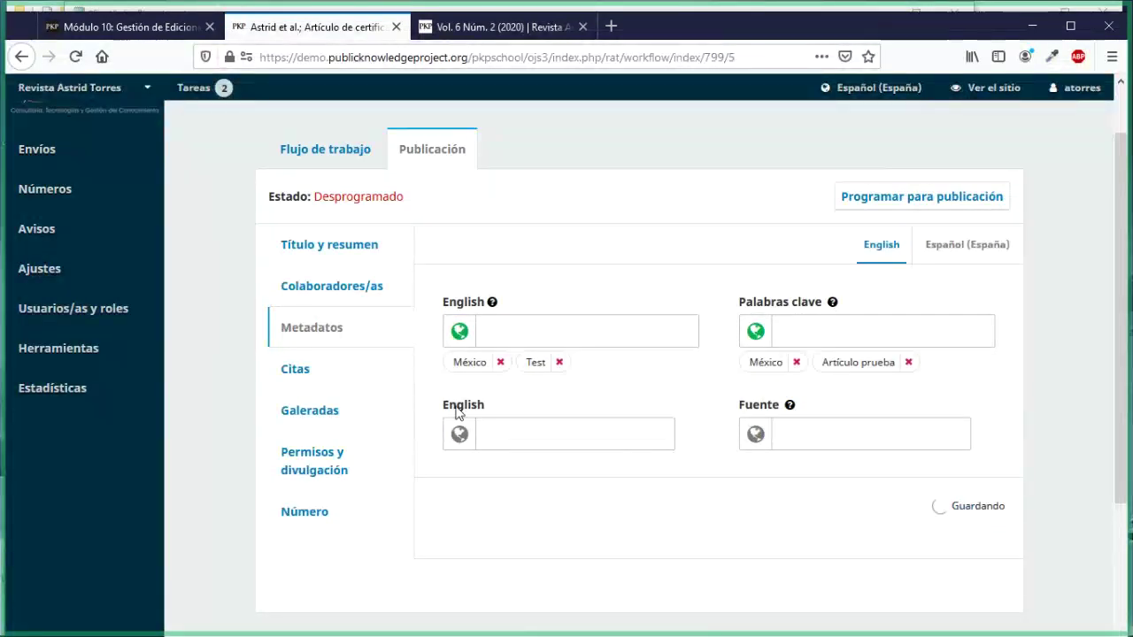
left_click(292, 368)
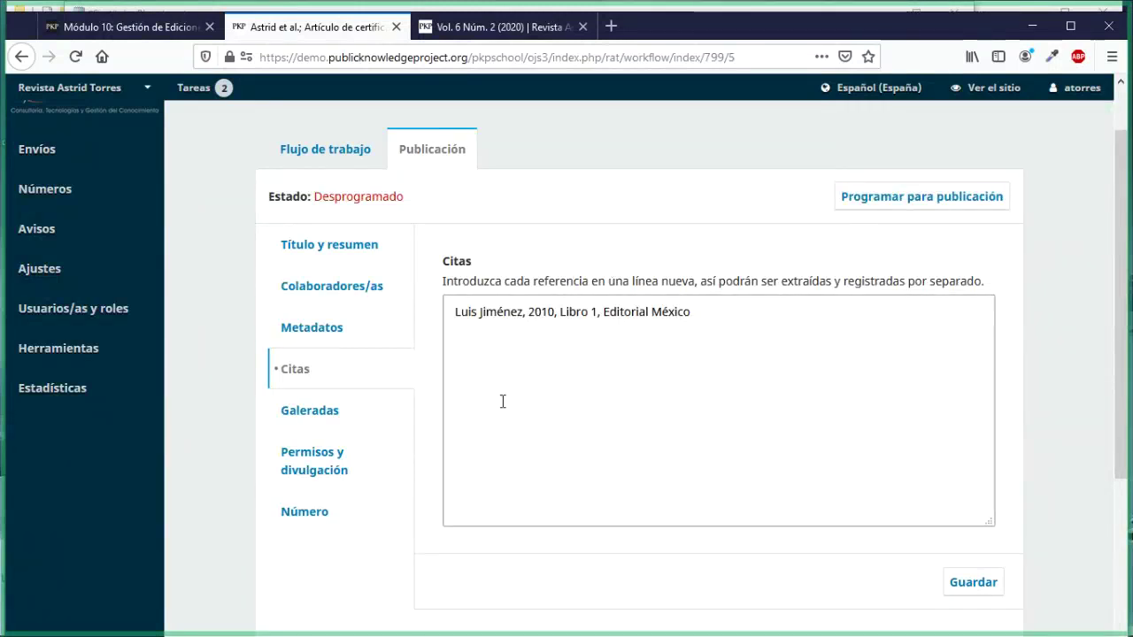
Step: Show submission 799's Galeradas section, which lists no galleys yet
left_click(305, 426)
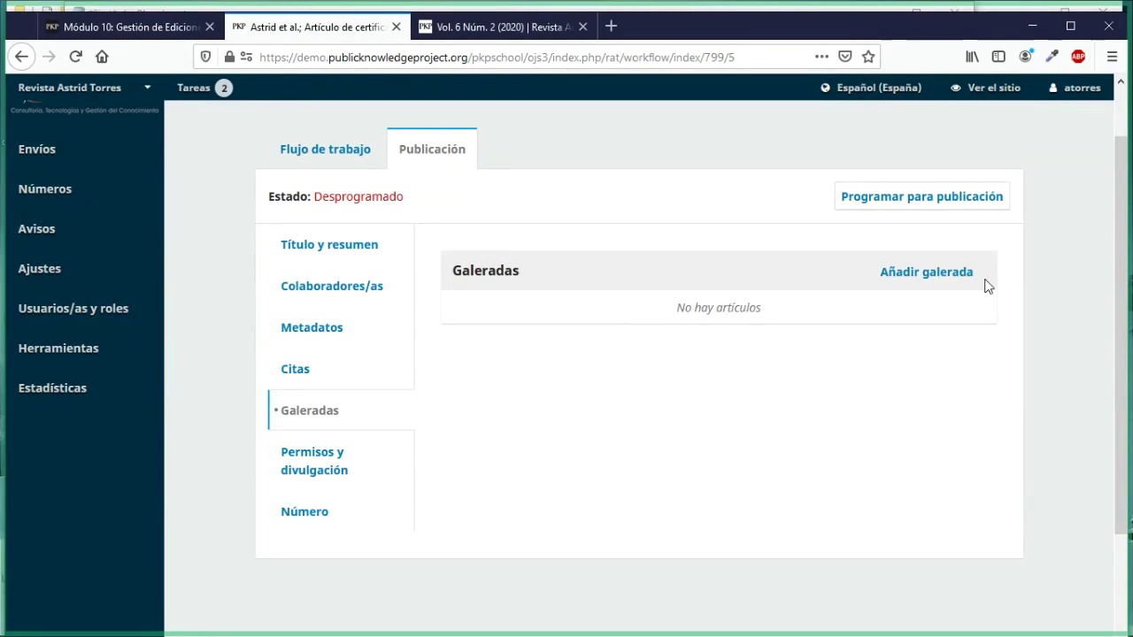
Step: Start a new galley and give it the label PDF, checking the published issue page for reference
left_click(890, 274)
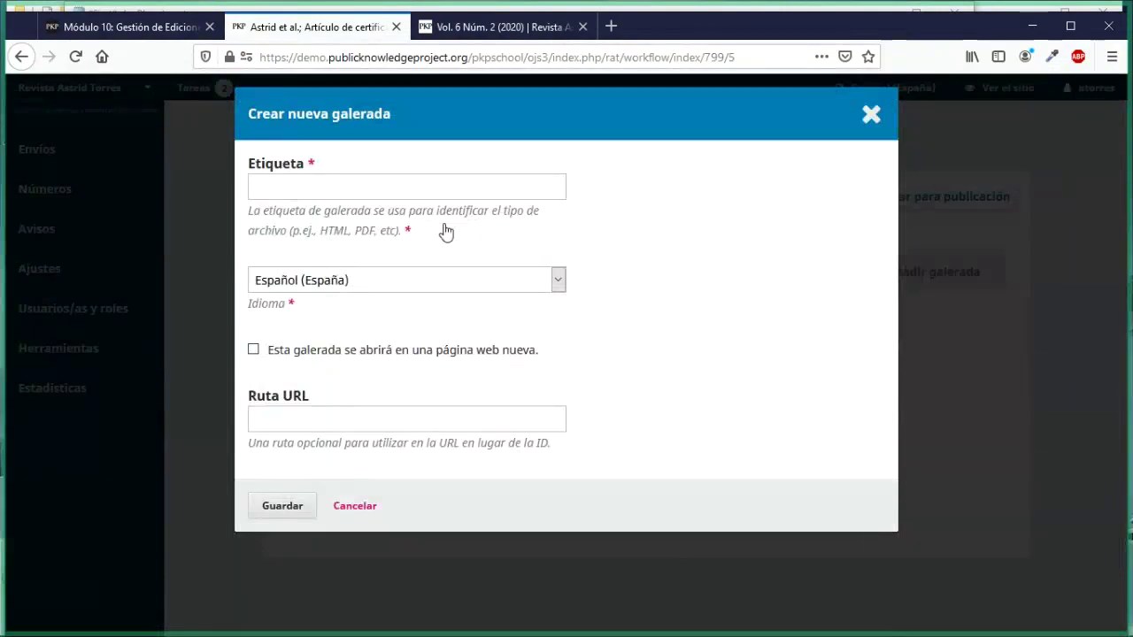
key("ctrl+Tab")
scroll(431, 375, "down", 3)
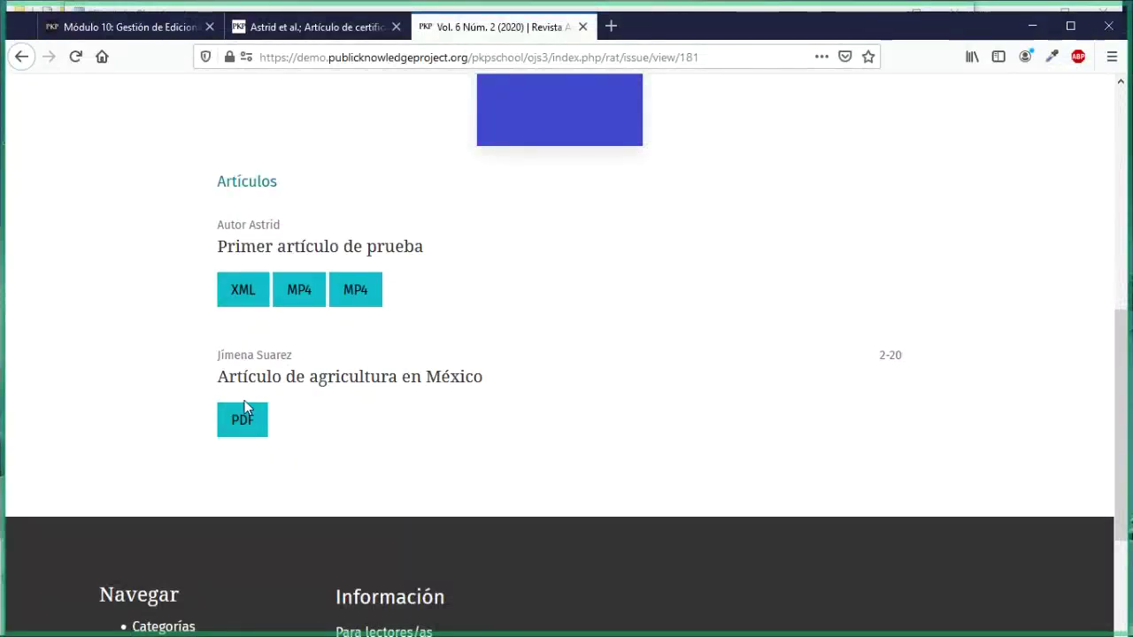
left_click(289, 28)
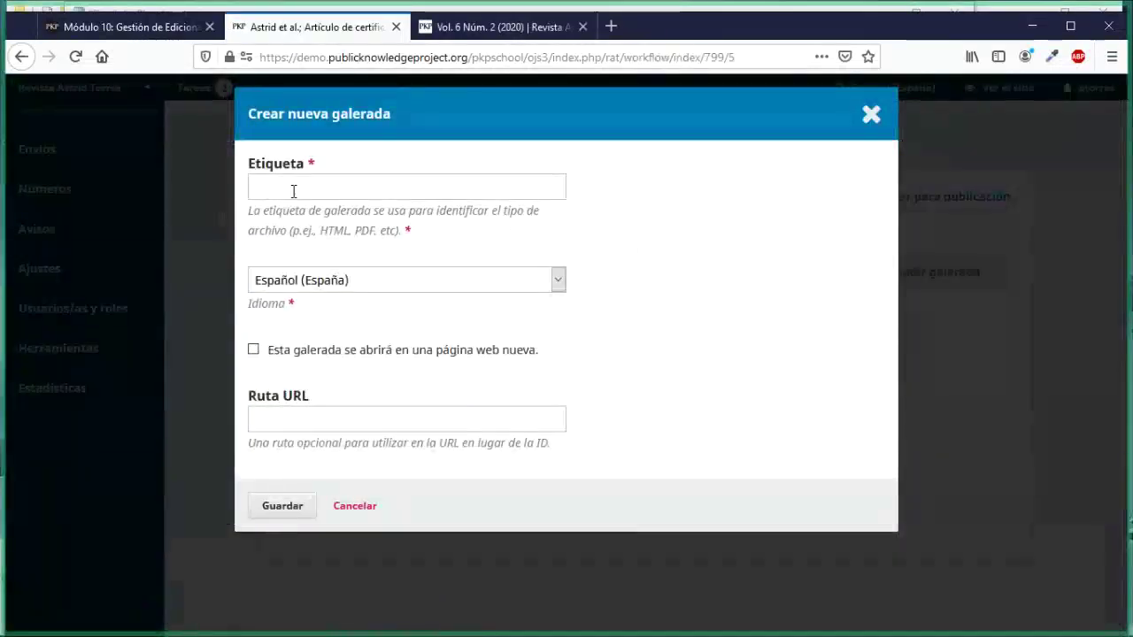
left_click(293, 191)
type("PDF")
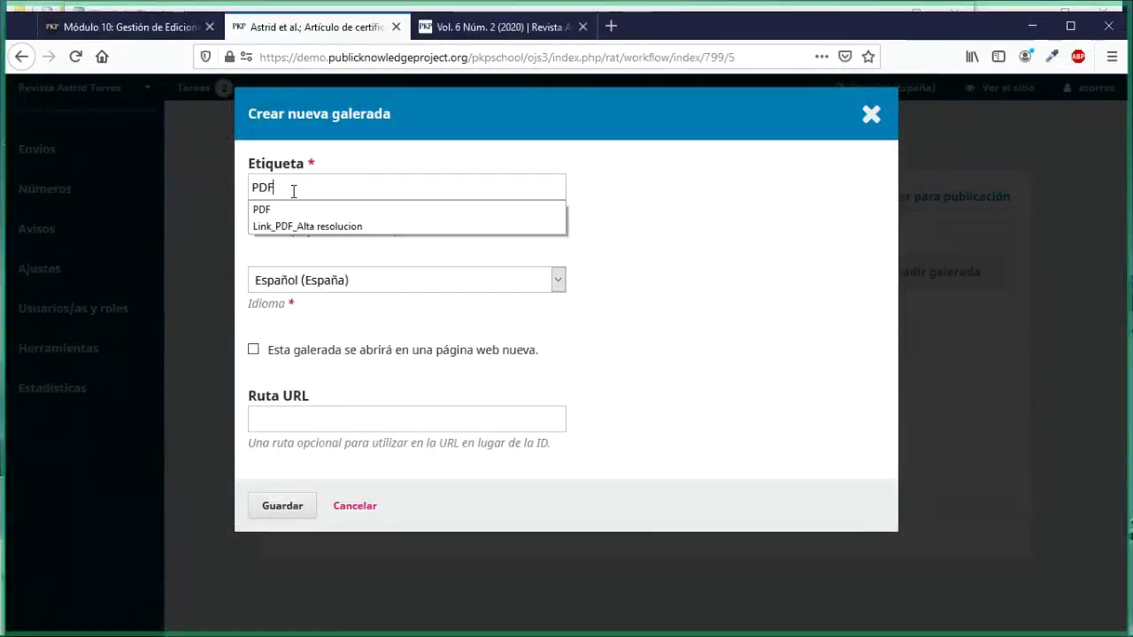
left_click(278, 211)
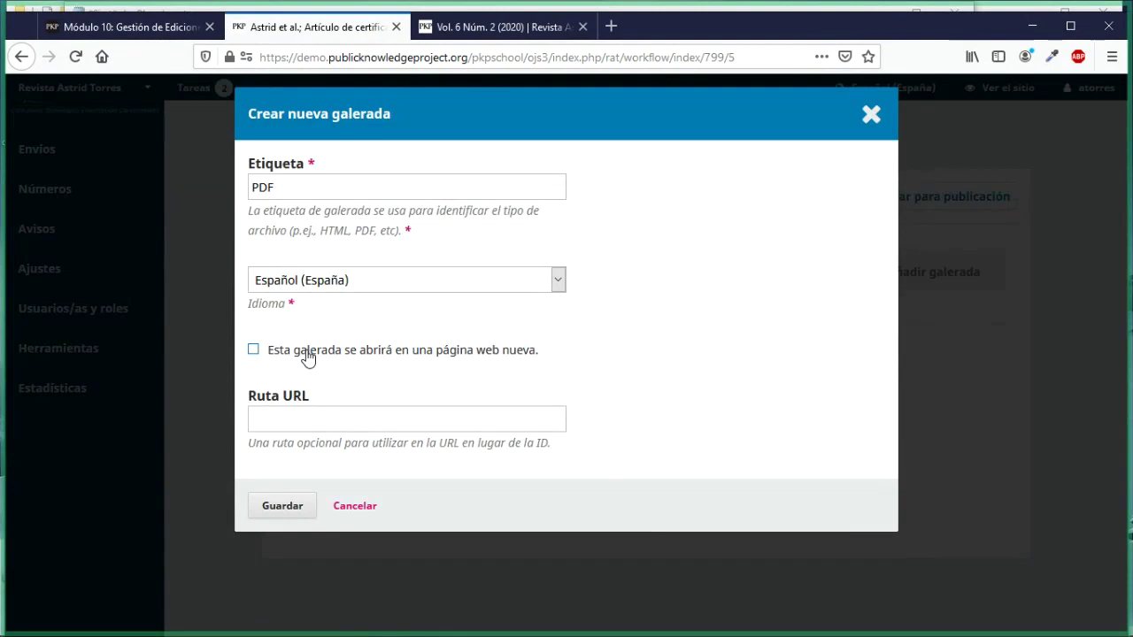
Step: Save the PDF galley as a locally hosted file, with the new-page option left unchecked
left_click(254, 351)
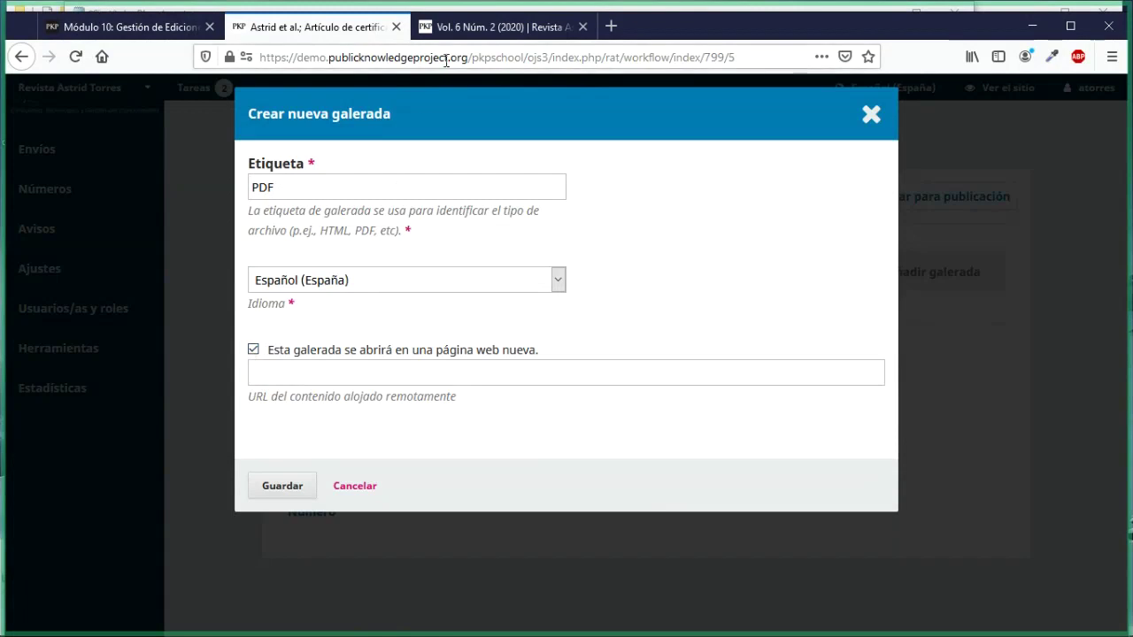
left_click(452, 26)
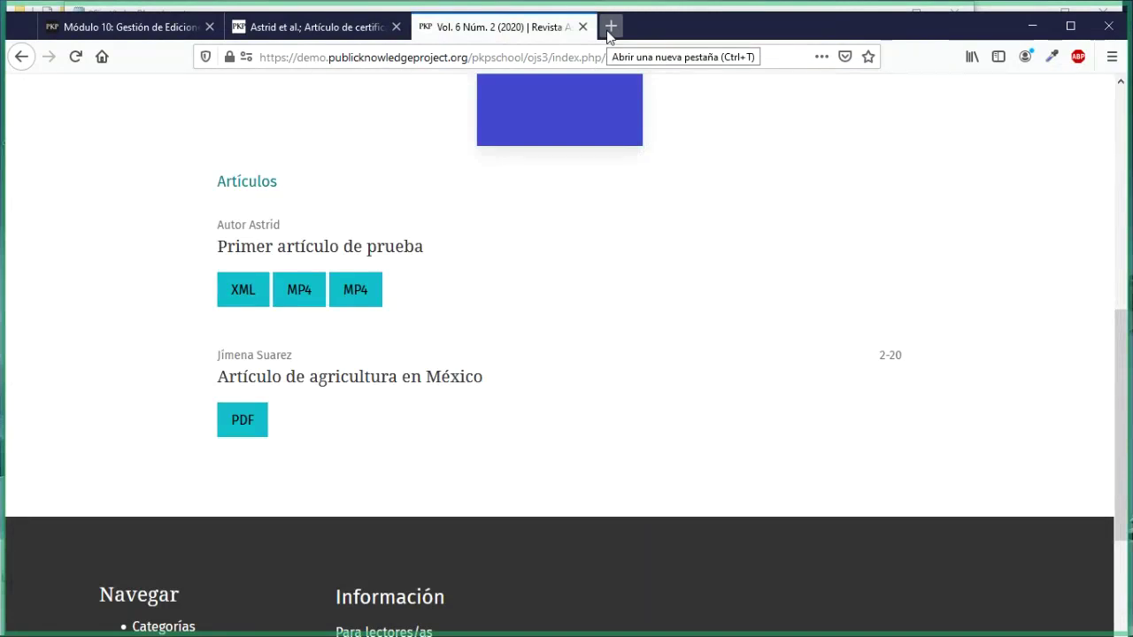
left_click(306, 28)
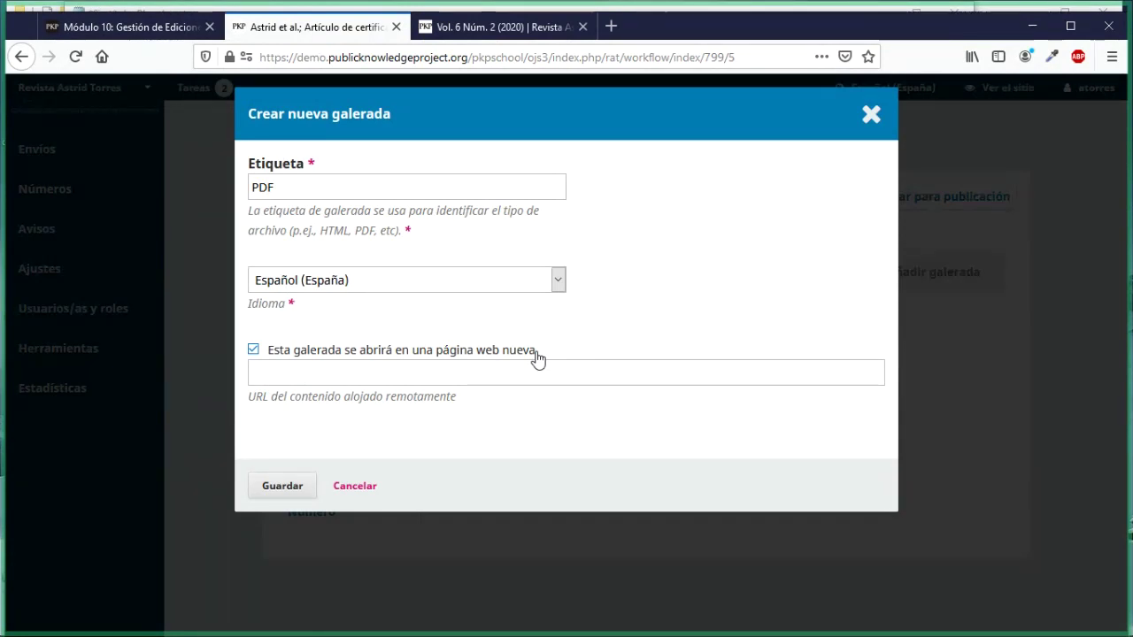
left_click(518, 366)
left_click(254, 350)
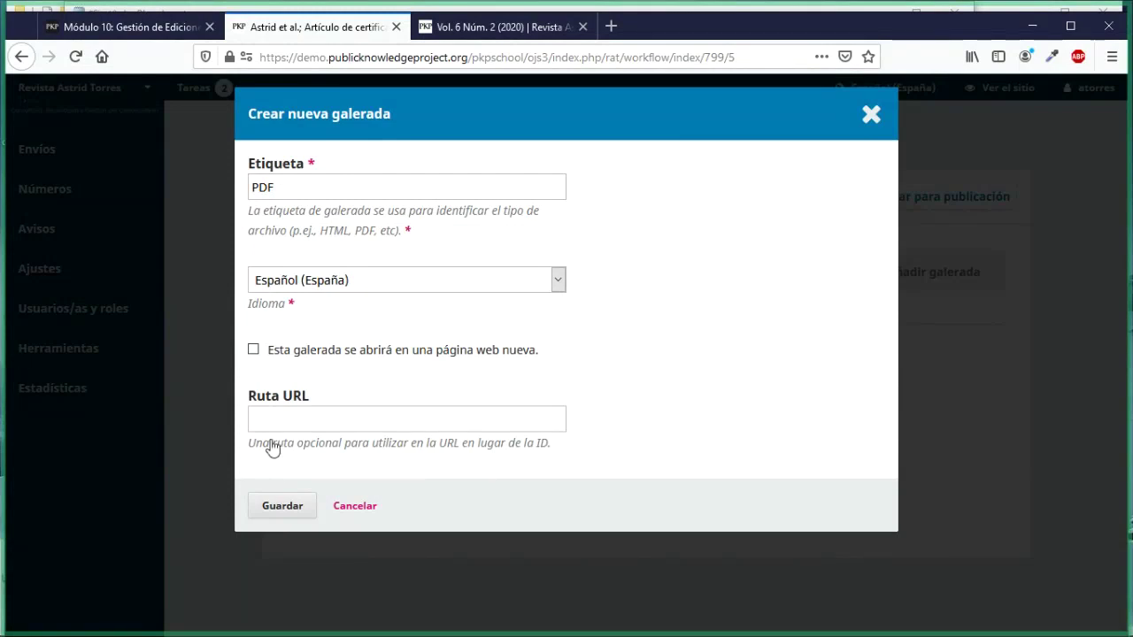
left_click(263, 508)
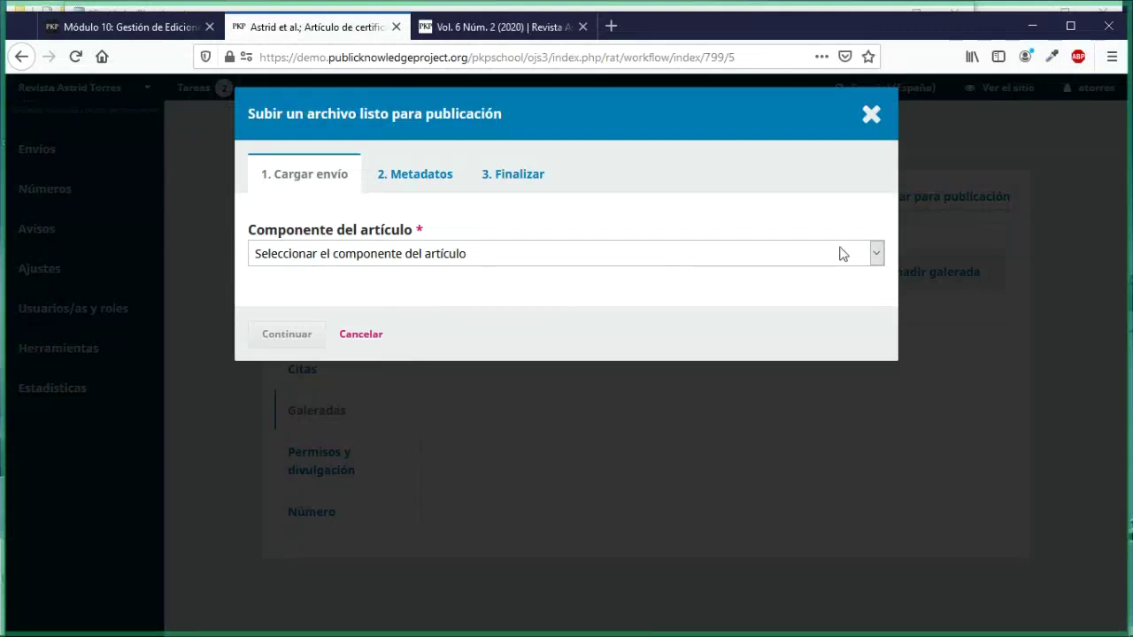
Step: Upload PDF_final.pdf as the Texto del artículo file and complete the PDF galley
left_click(877, 254)
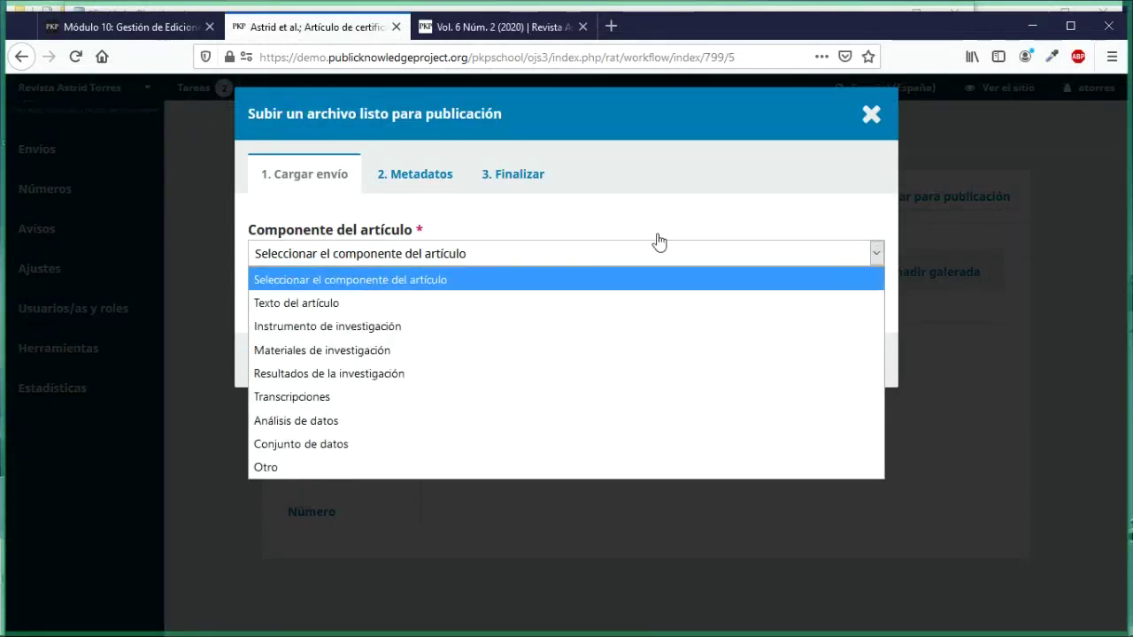
left_click(558, 303)
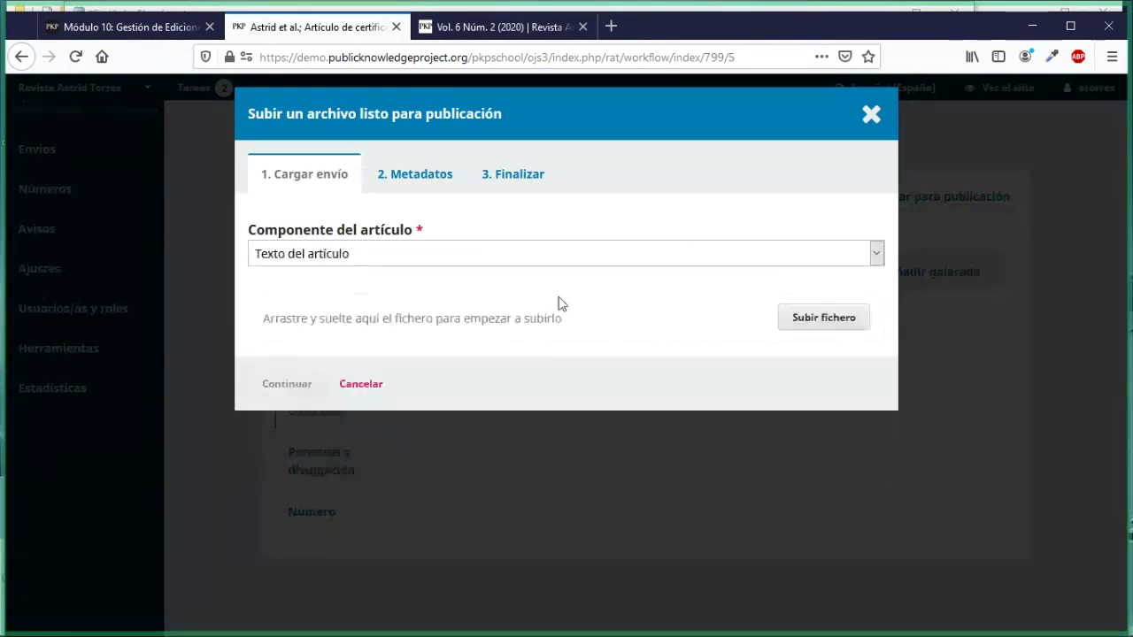
left_click(815, 332)
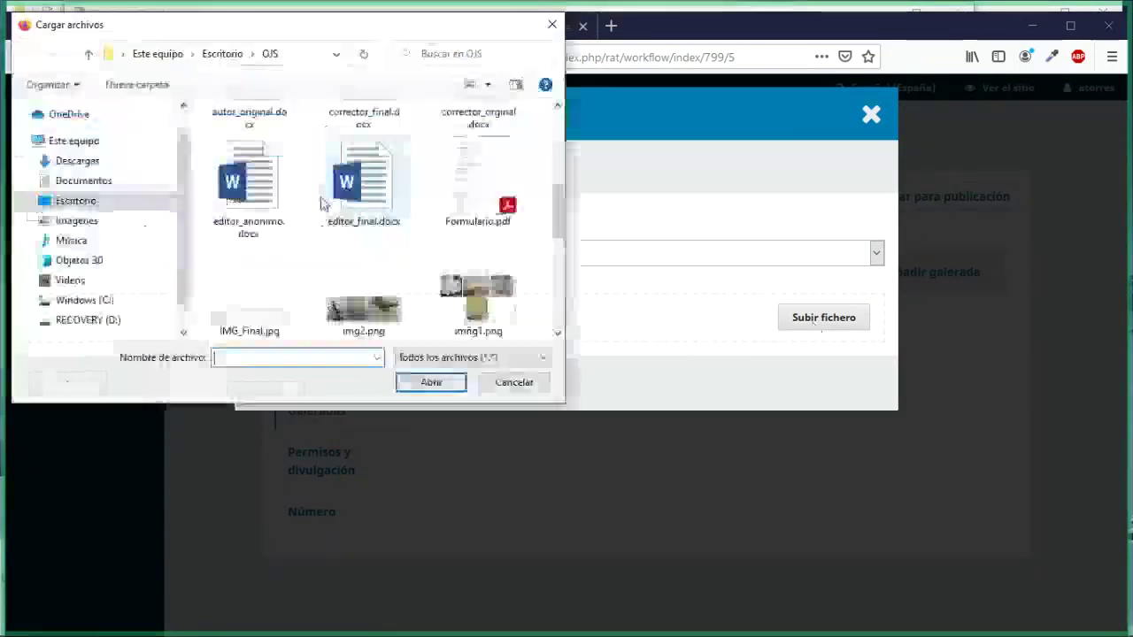
scroll(323, 202, "down", 1)
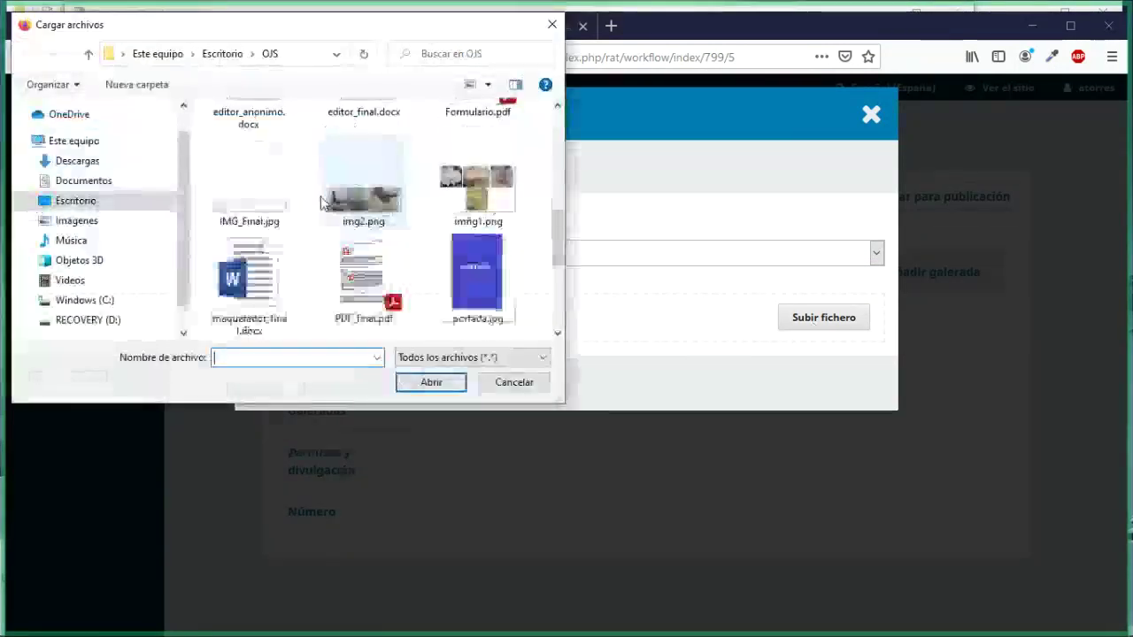
double_click(347, 261)
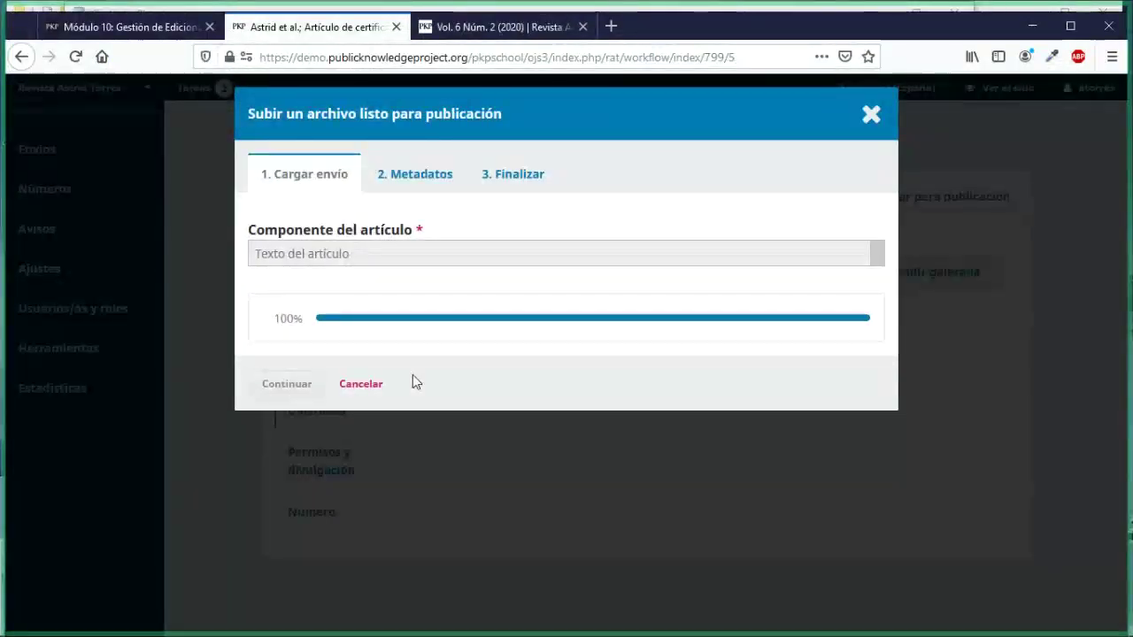
left_click(287, 383)
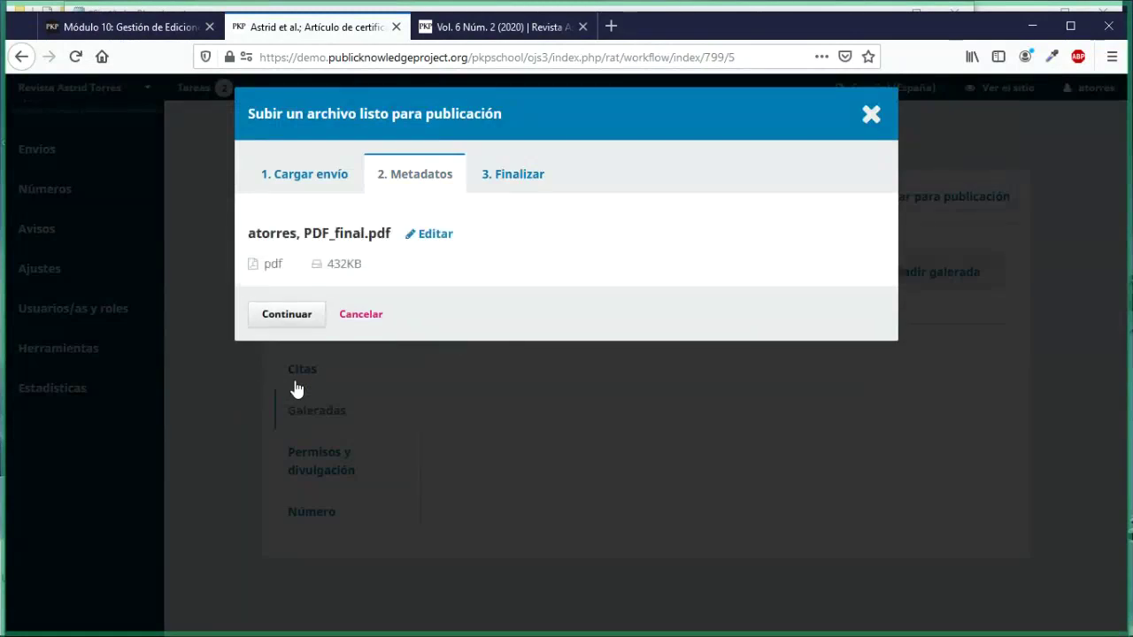
left_click(288, 328)
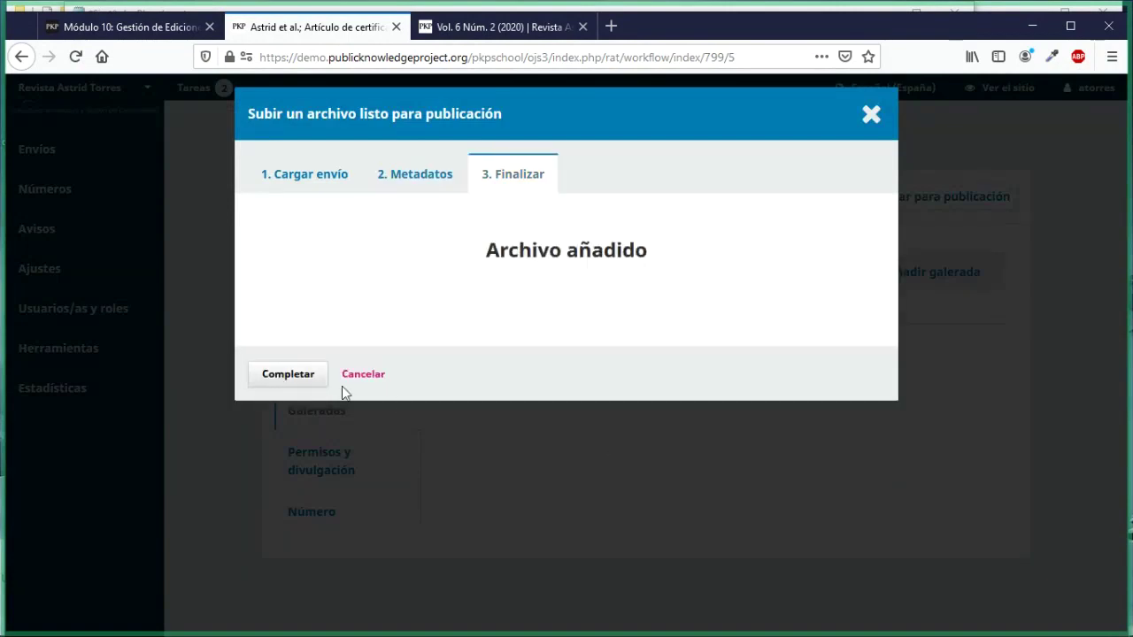
left_click(287, 375)
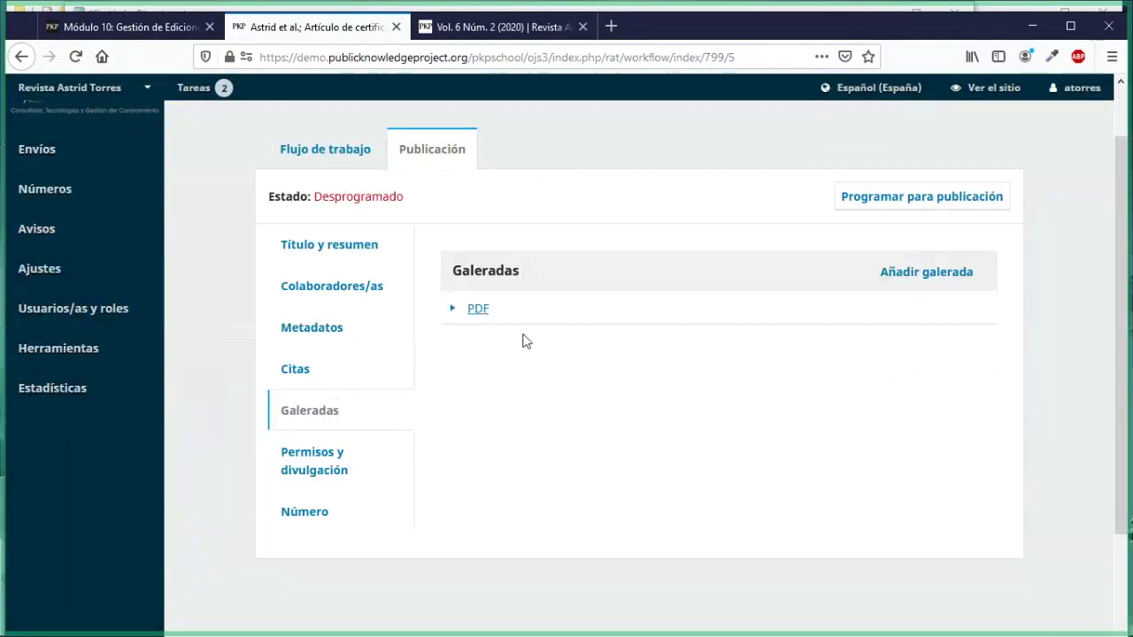
left_click_drag(454, 273, 488, 317)
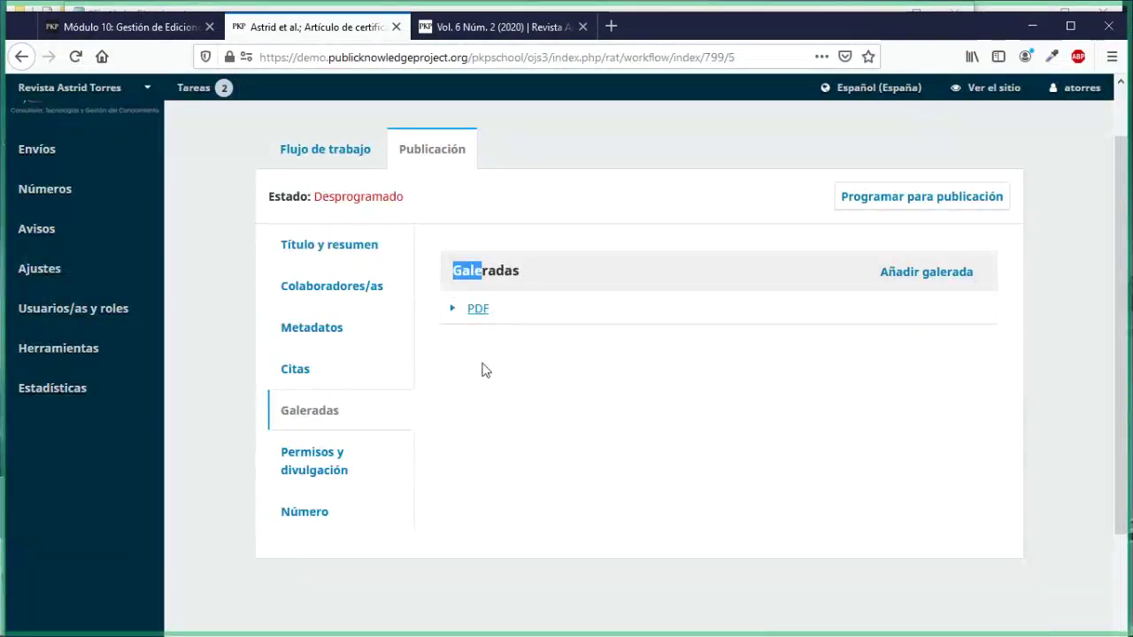
left_click(484, 370)
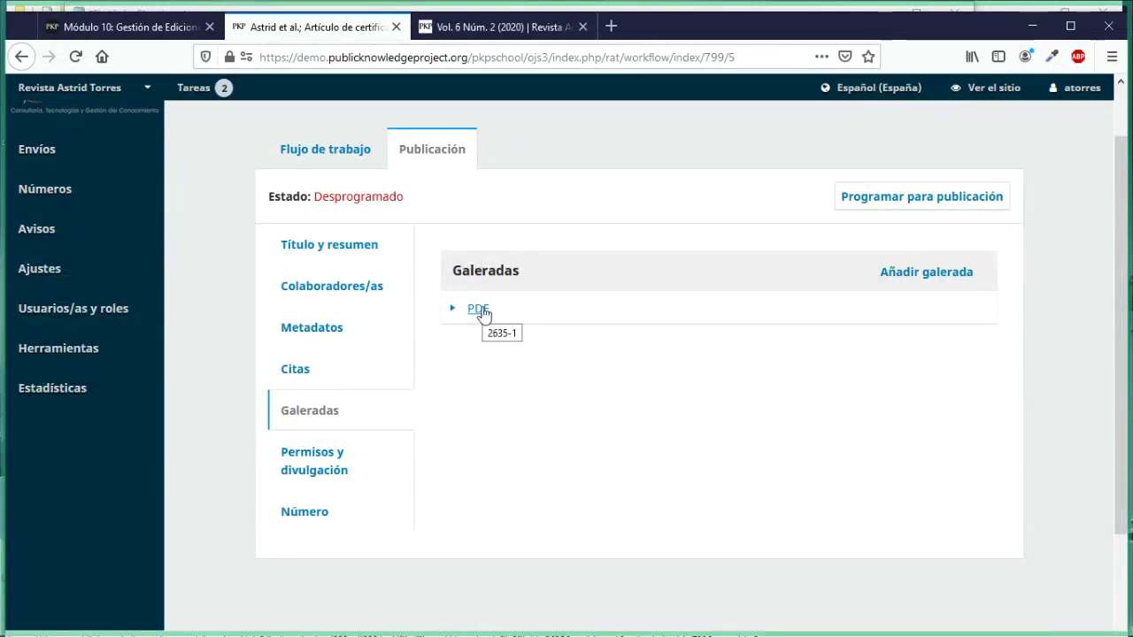
left_click_drag(478, 313, 478, 307)
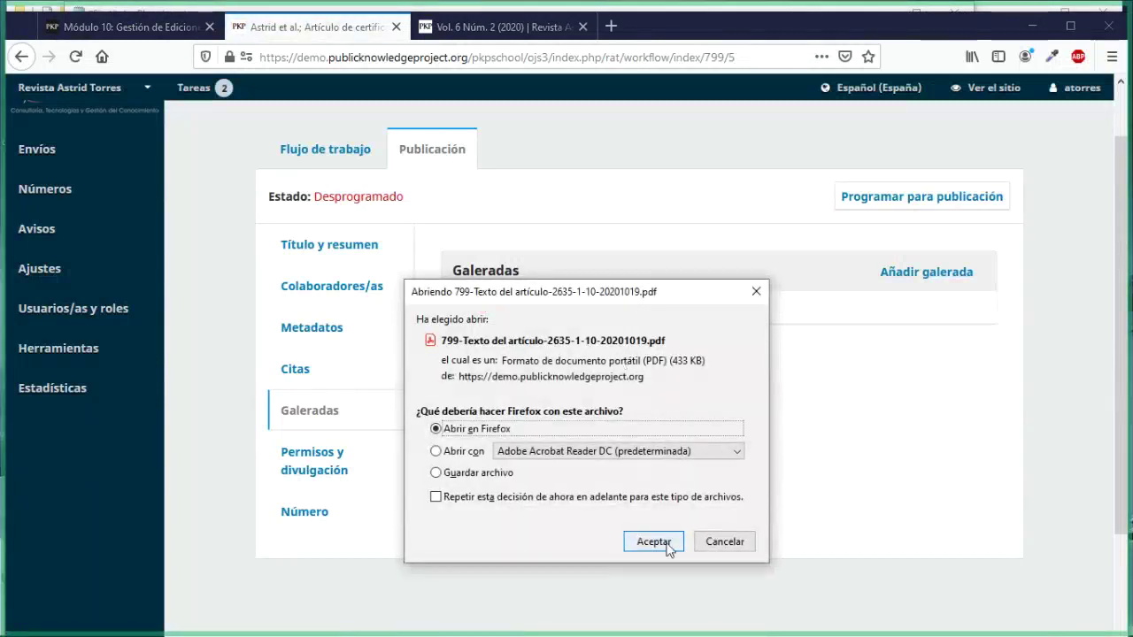
left_click(724, 542)
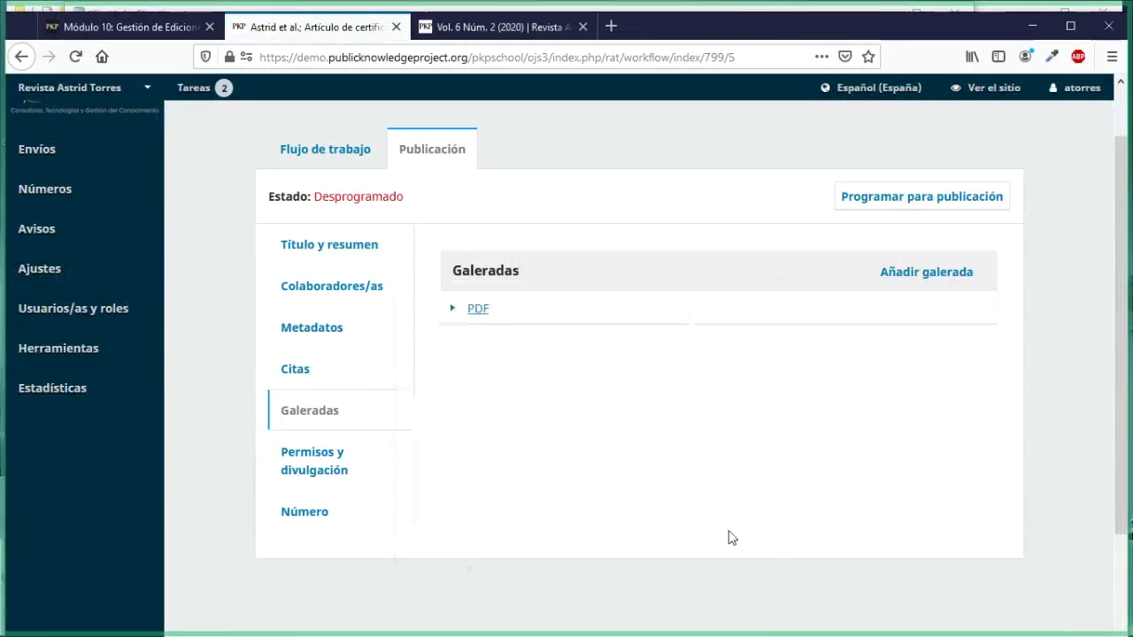
left_click(451, 311)
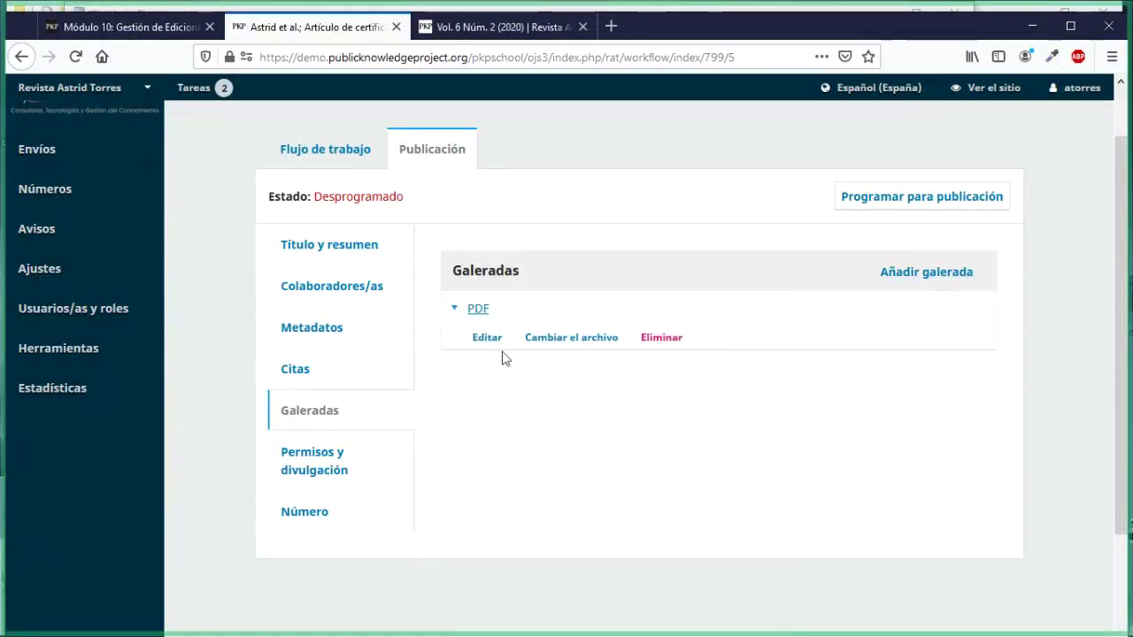
left_click(487, 338)
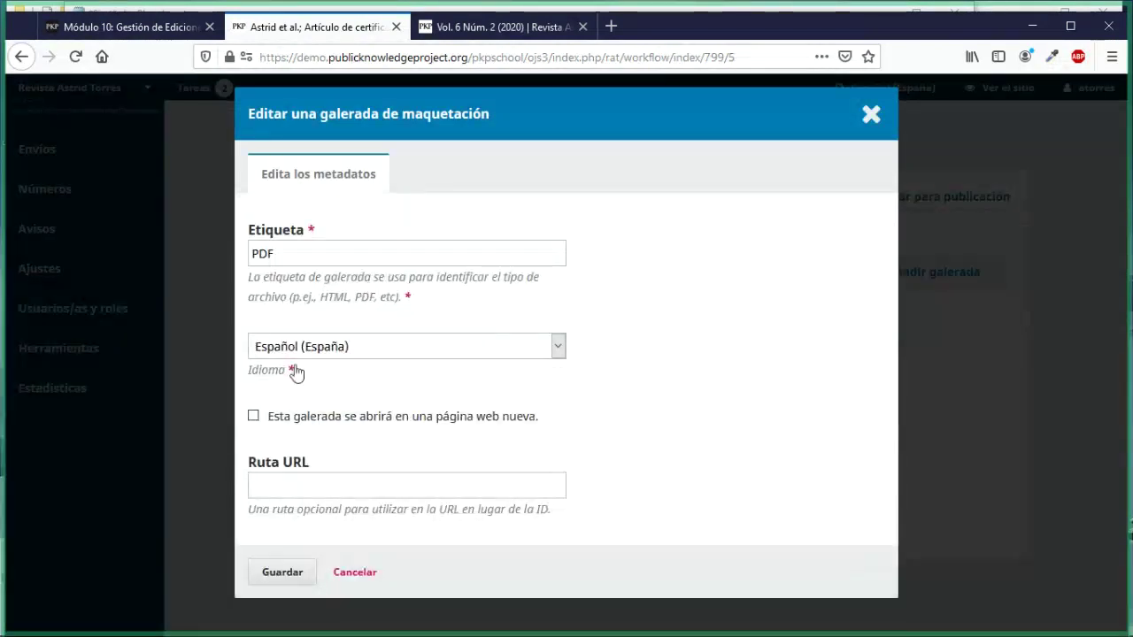
left_click(351, 573)
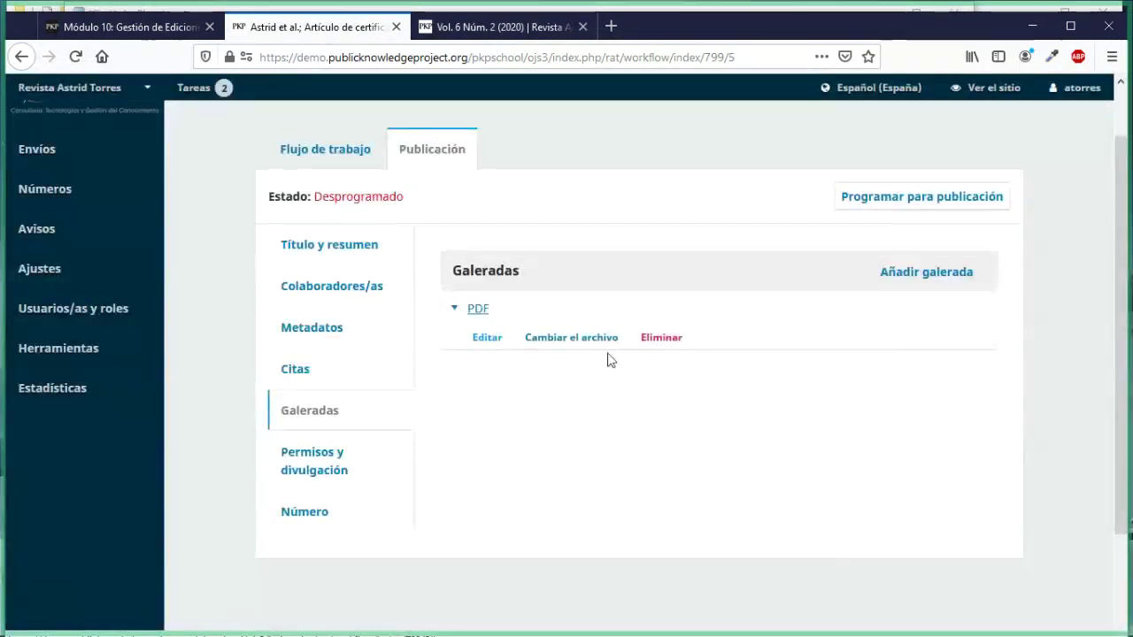
left_click(591, 338)
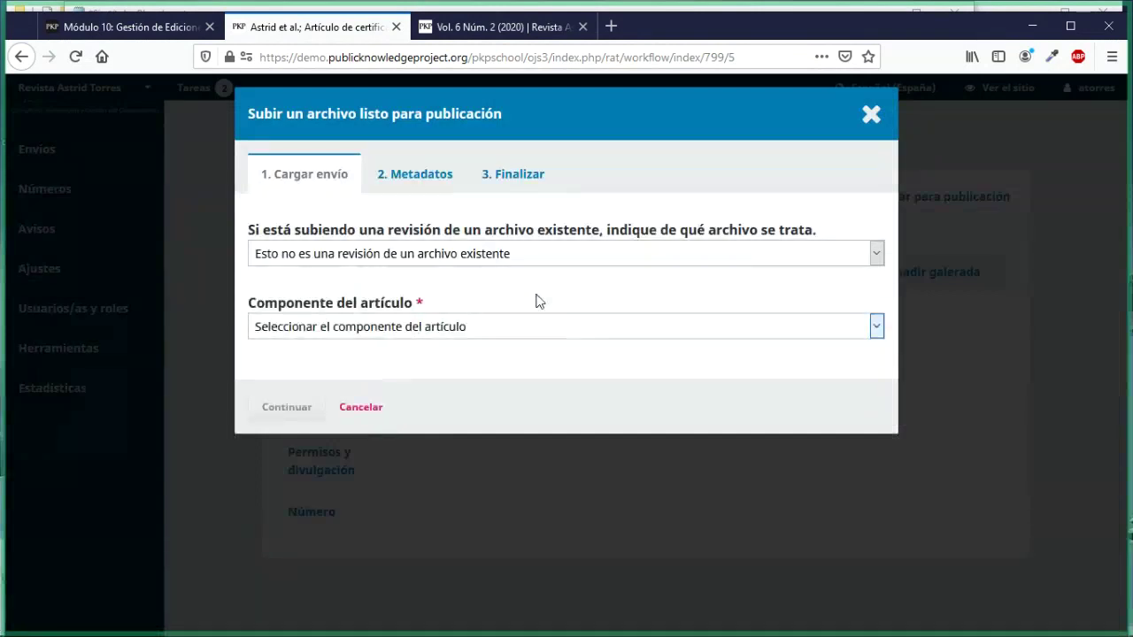
left_click(360, 409)
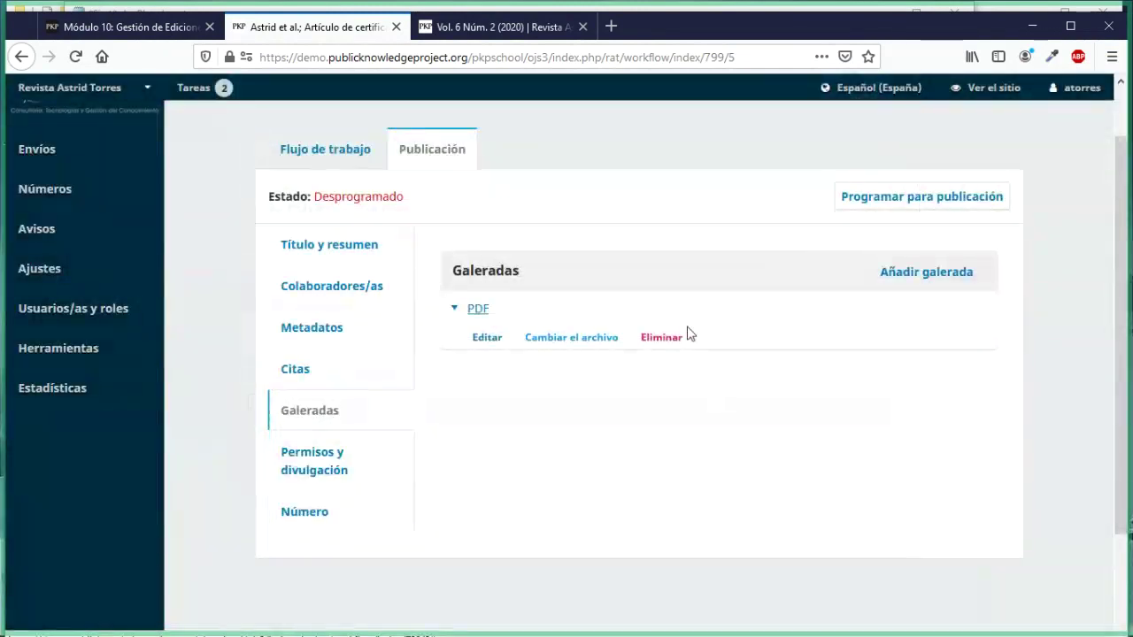
left_click(454, 310)
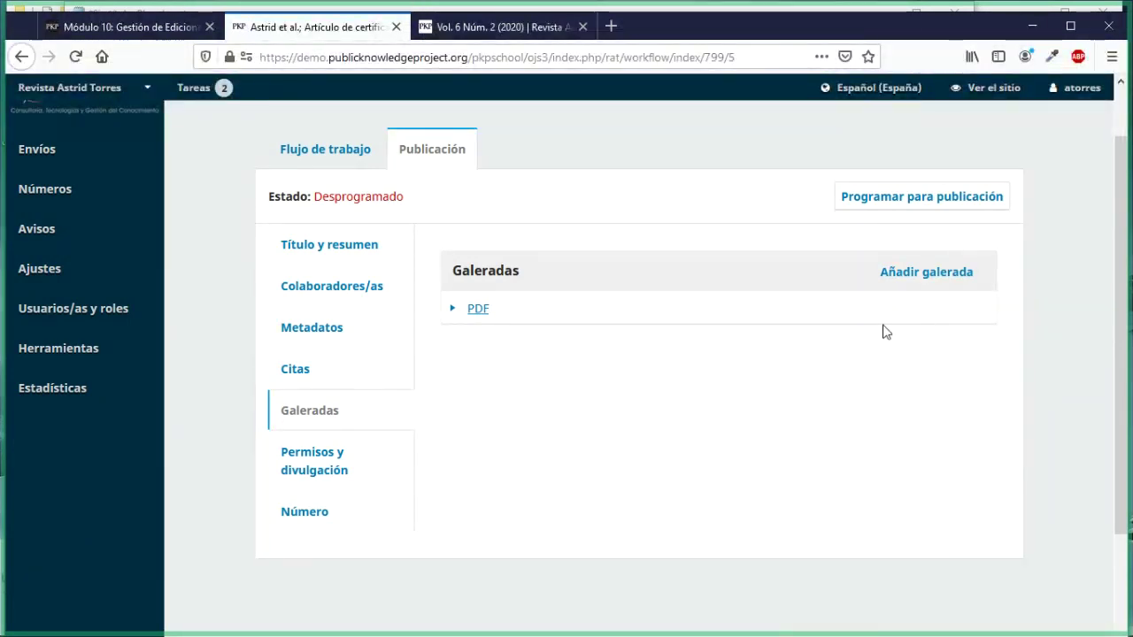
Step: Create and save a new galley labelled XML
left_click(969, 280)
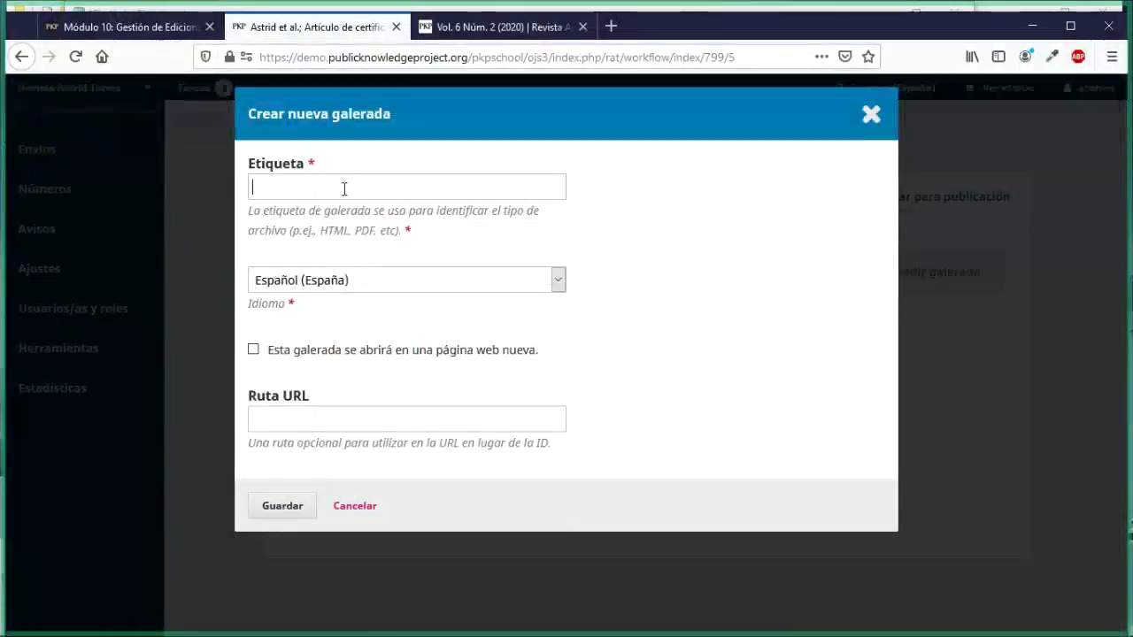
type("XM")
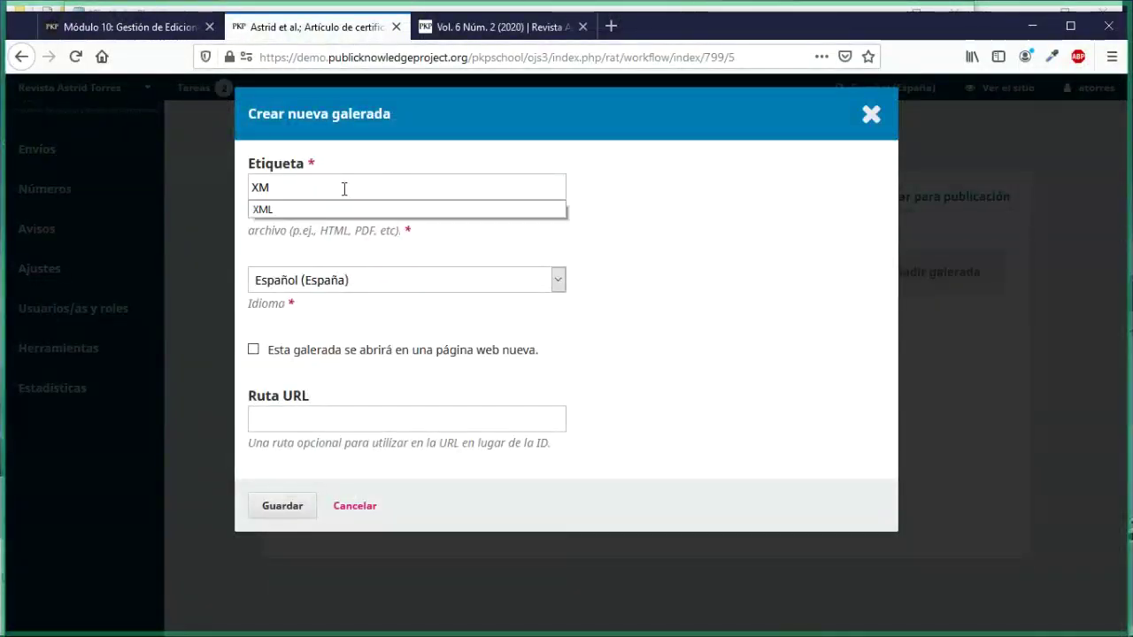
type("L")
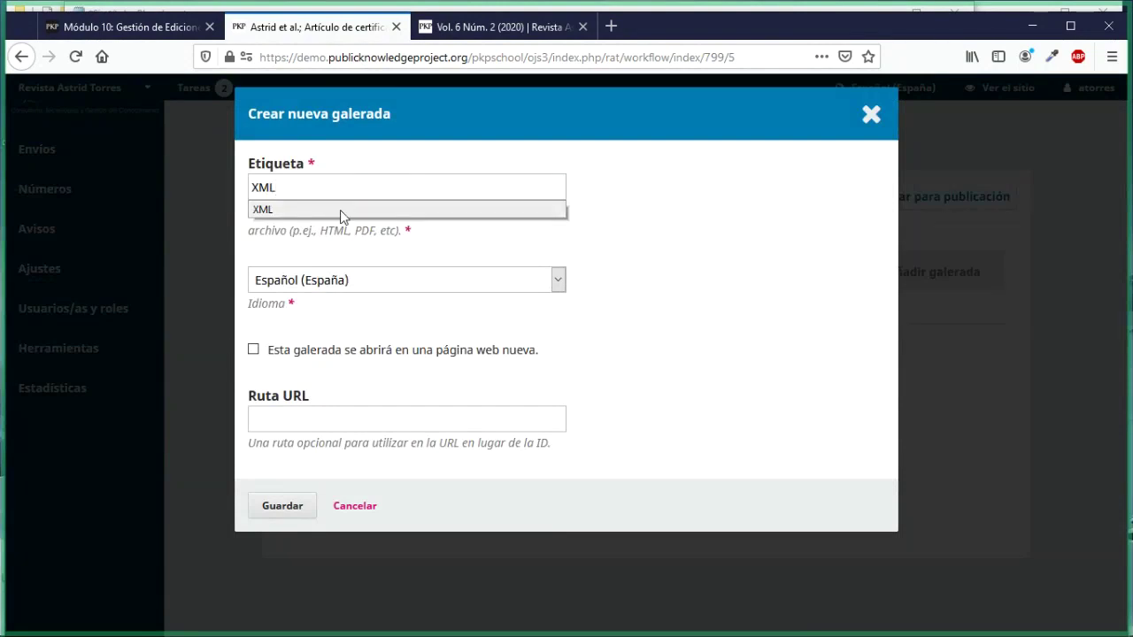
left_click(340, 210)
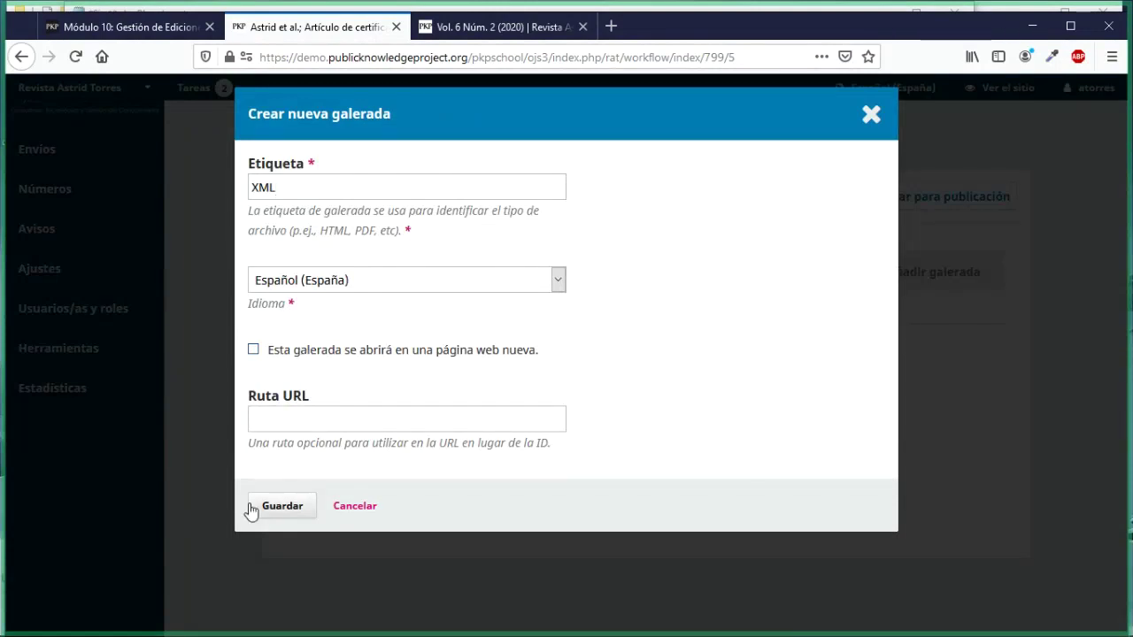
left_click(294, 506)
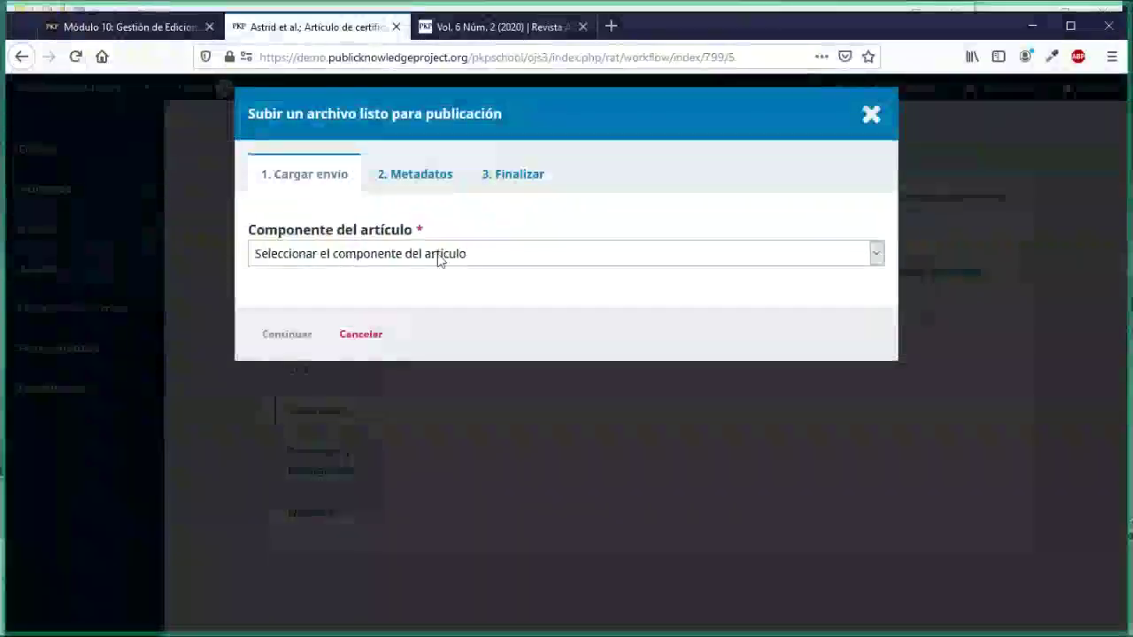
Step: Upload 1665-3521-sv-31-04-58.xml as the XML galley's Texto del artículo file
left_click(438, 255)
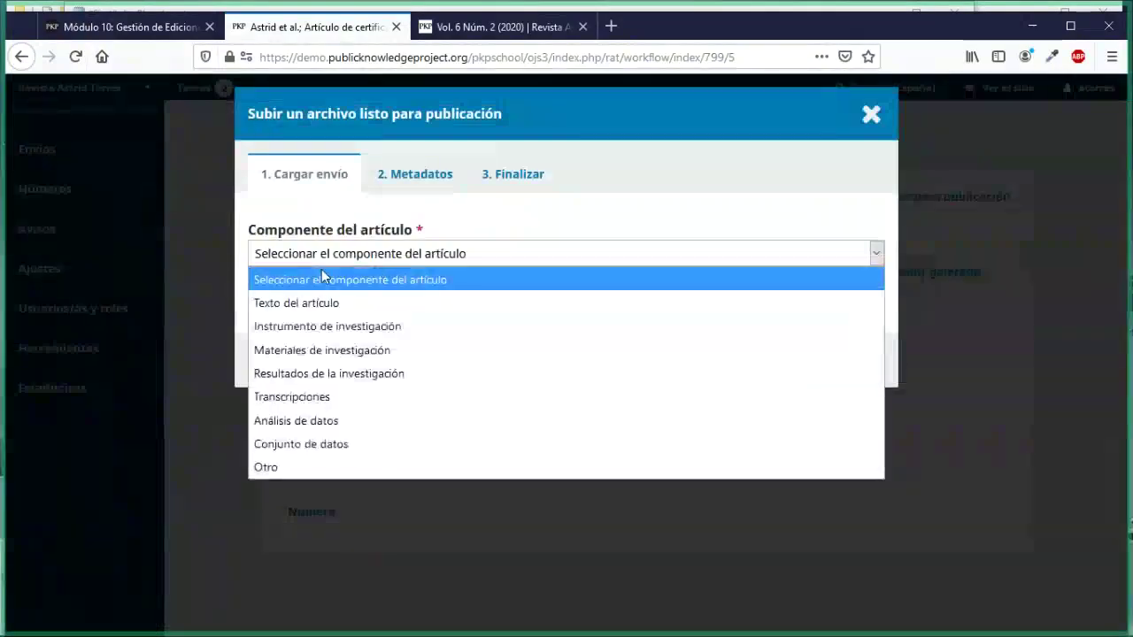
left_click(272, 305)
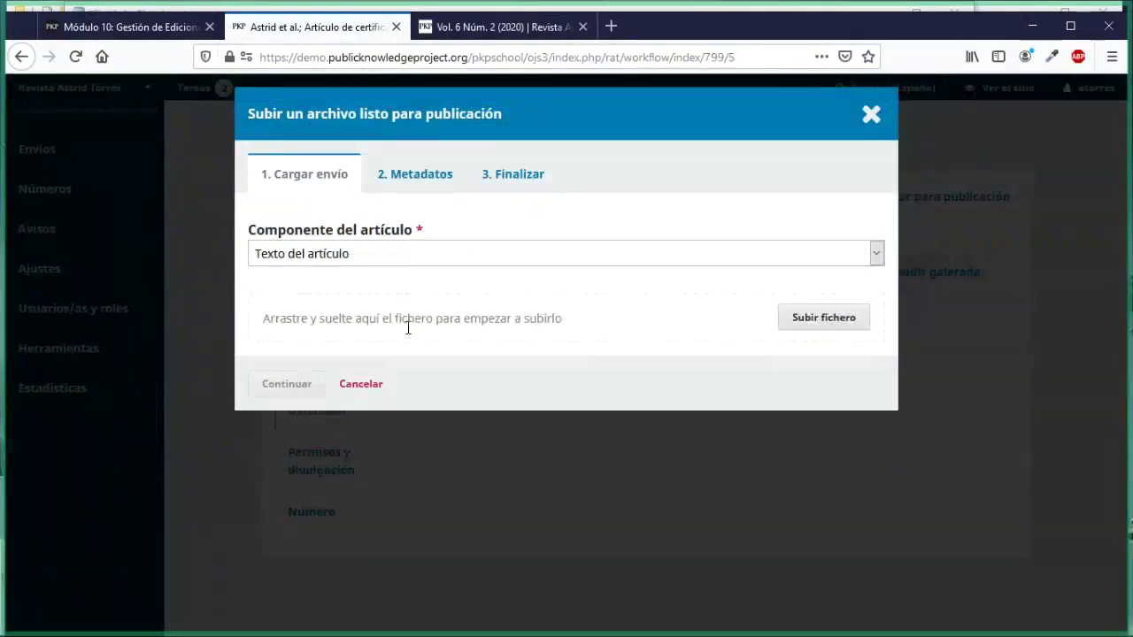
left_click(800, 327)
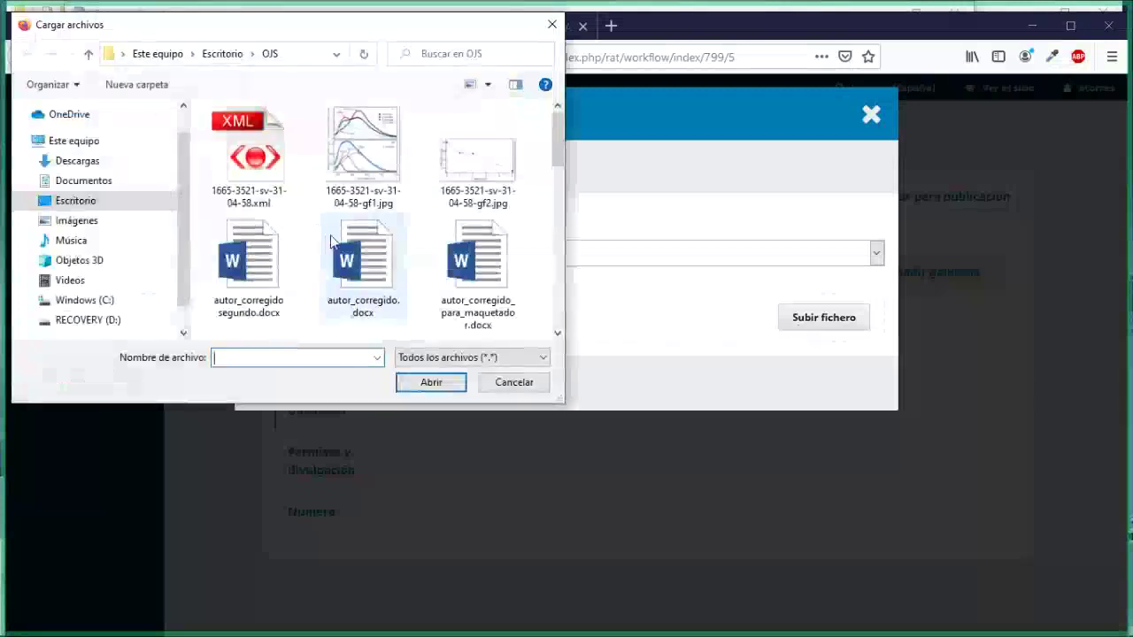
left_click(237, 151)
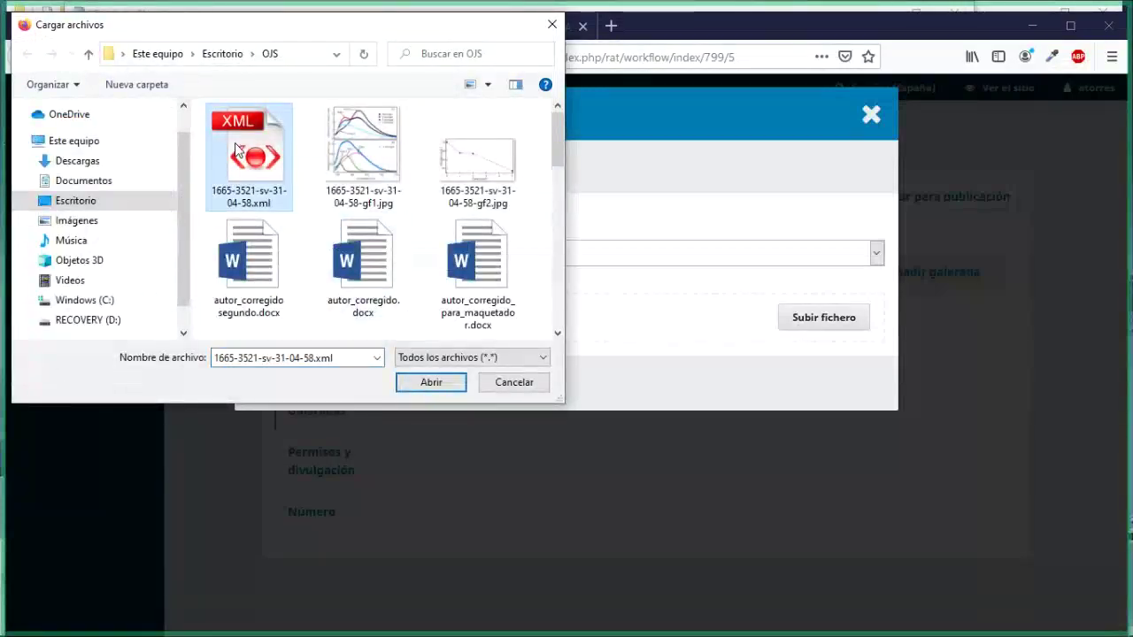
left_click(423, 383)
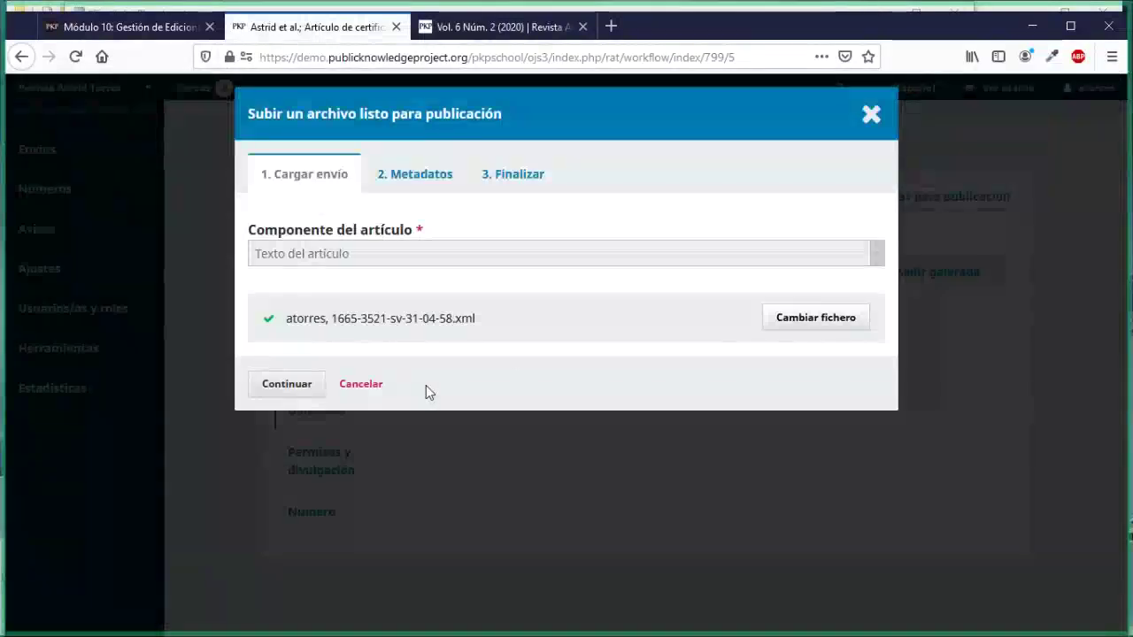
left_click(288, 387)
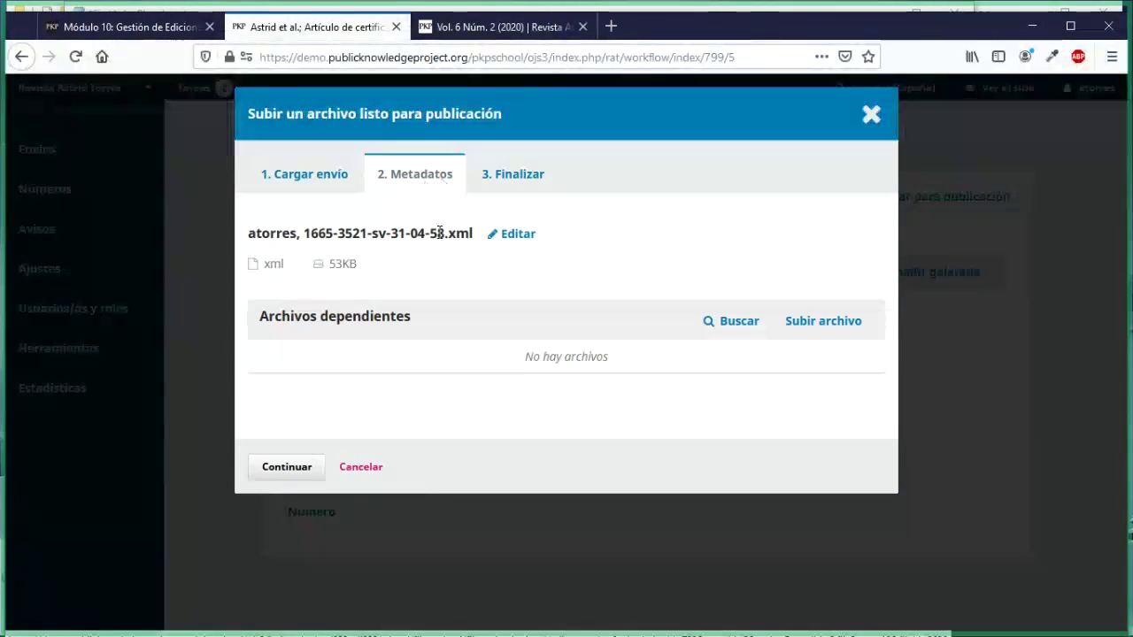
left_click_drag(445, 233, 475, 237)
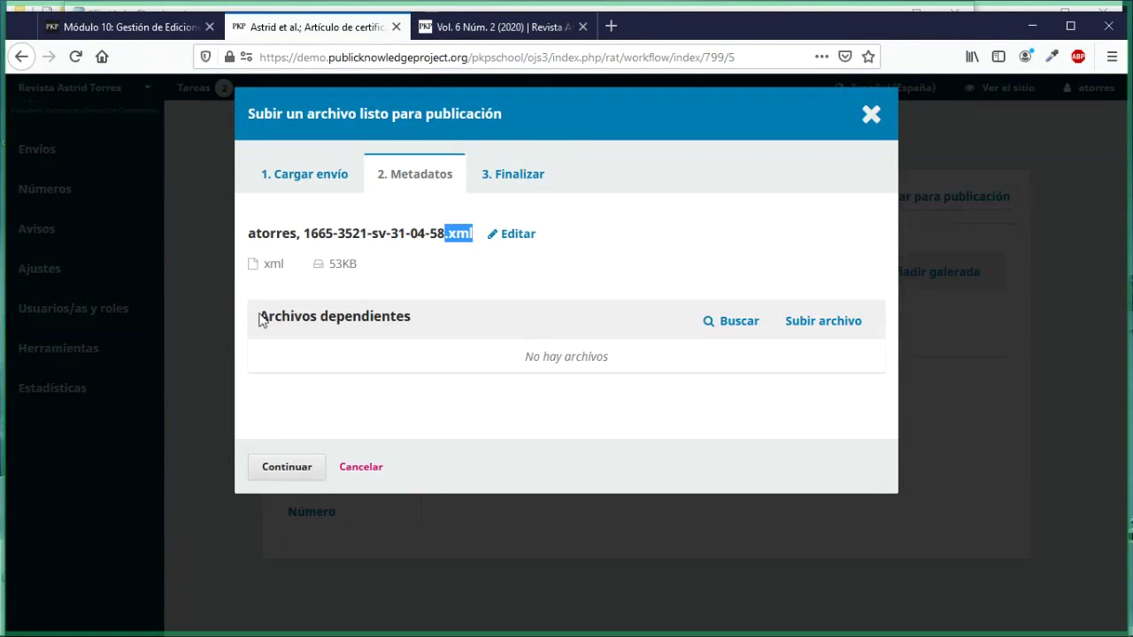
left_click_drag(262, 321, 410, 320)
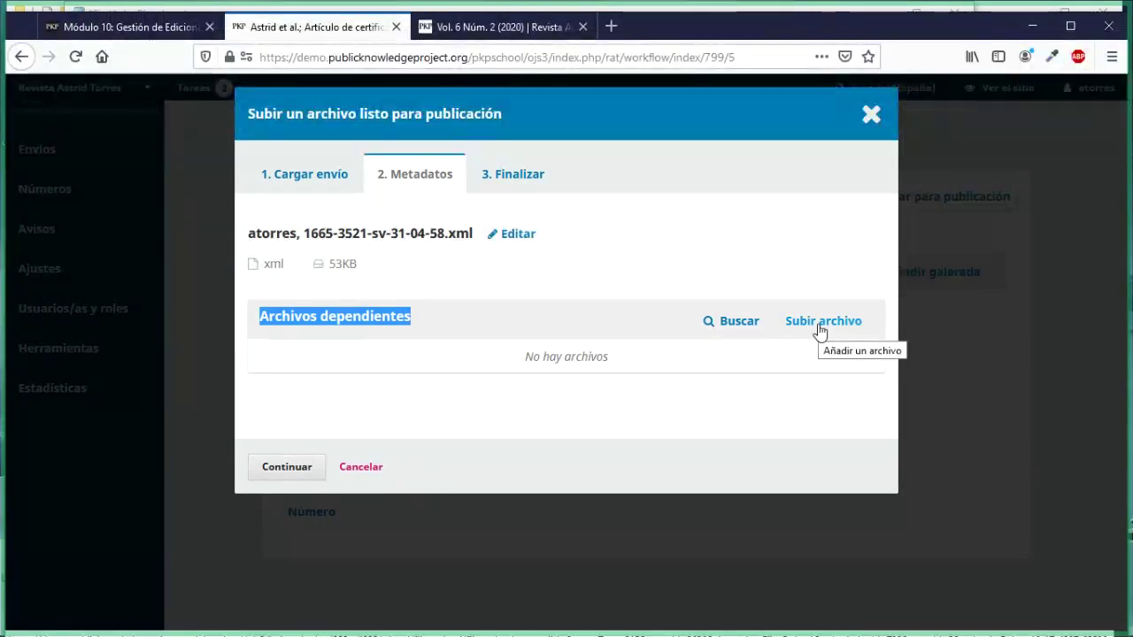
left_click(820, 331)
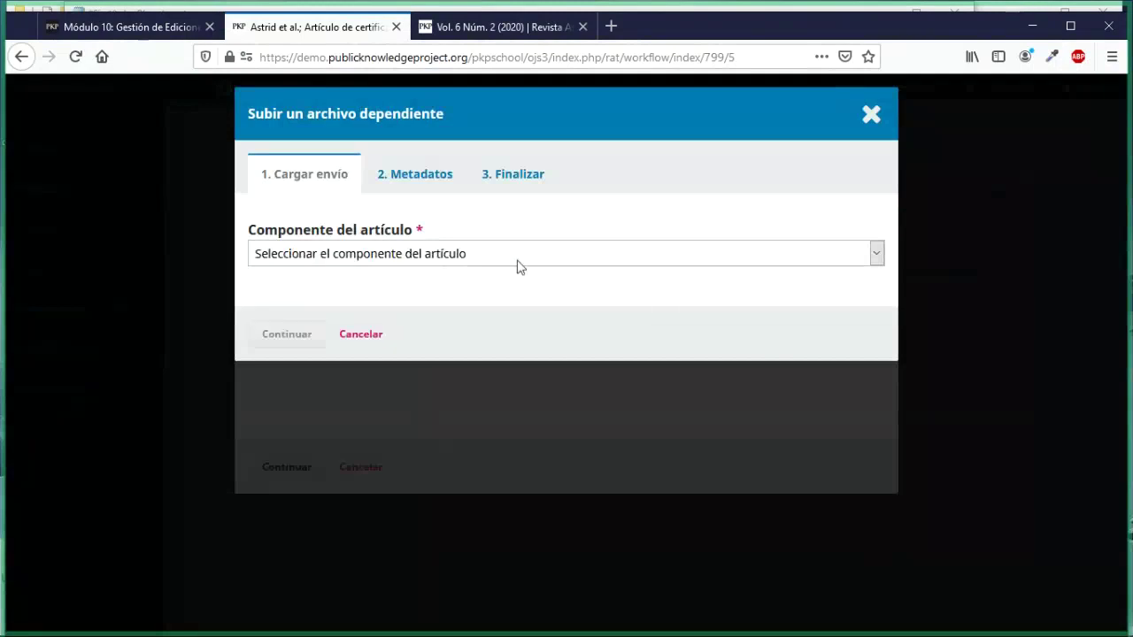
Step: Upload 1665-3521-sv-31-04-58-gf1.jpg as an Imagen dependent file, skipping its metadata, and complete
left_click(449, 258)
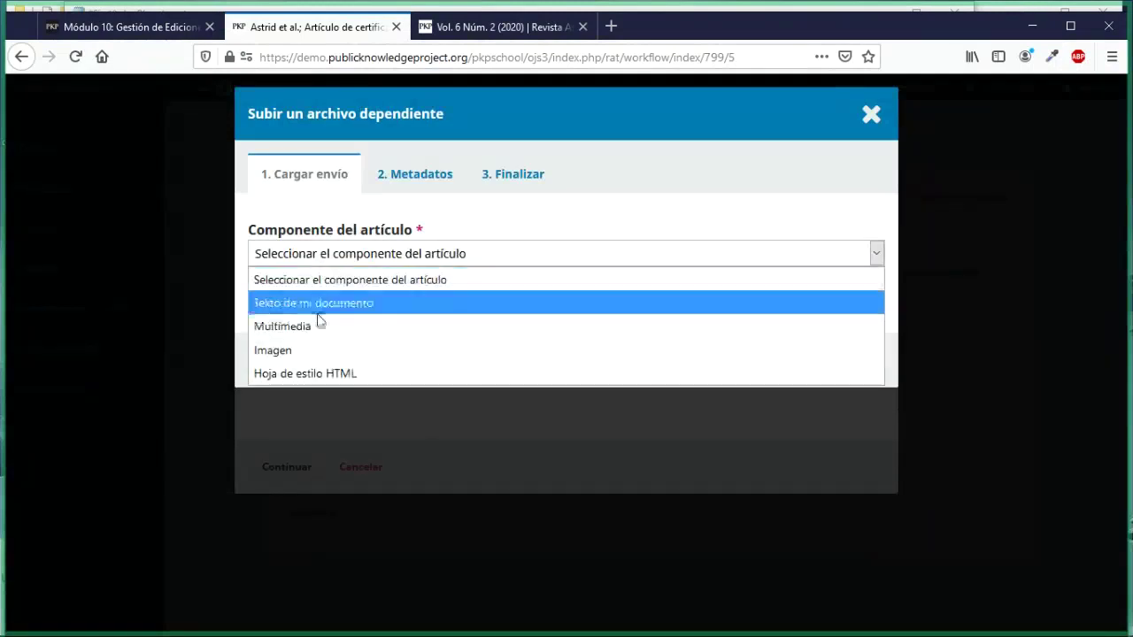
left_click(274, 350)
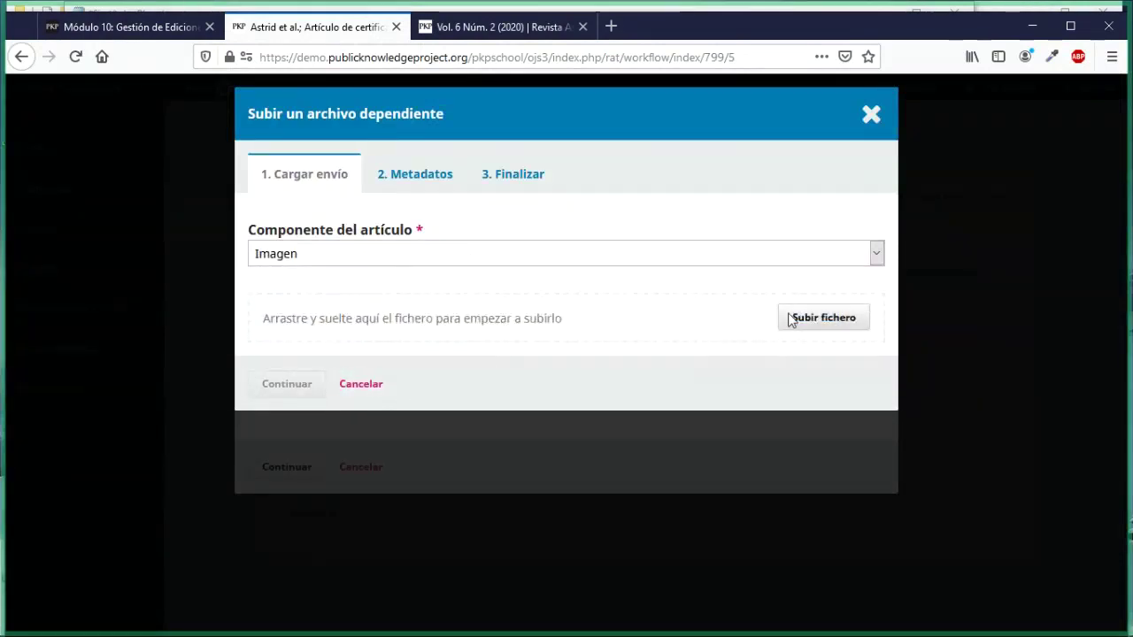
left_click(823, 317)
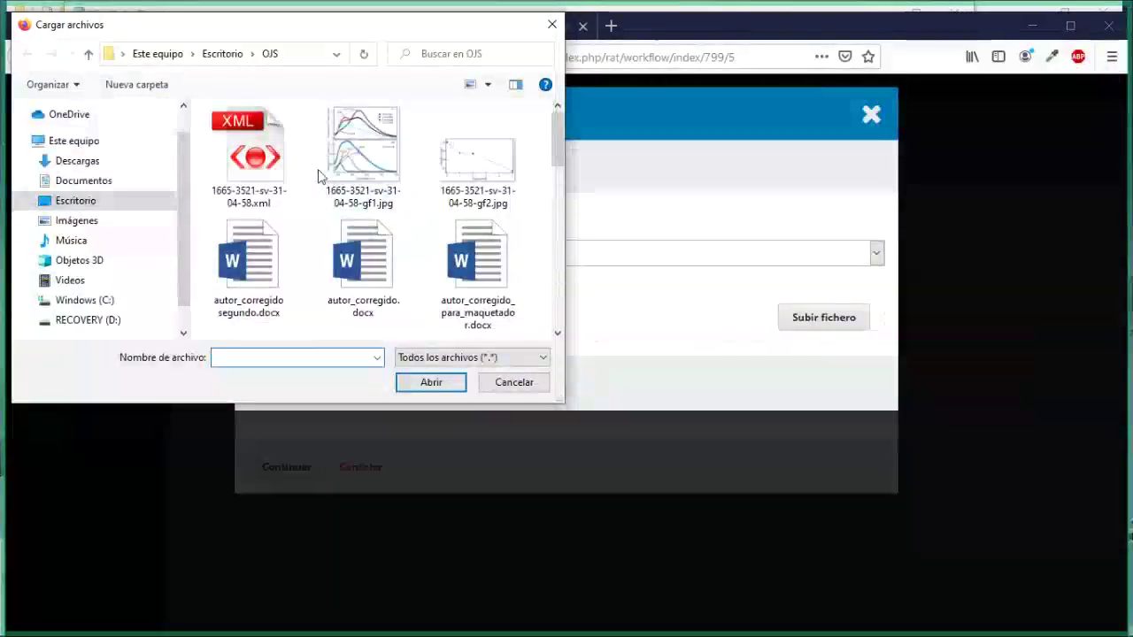
scroll(320, 177, "down", 5)
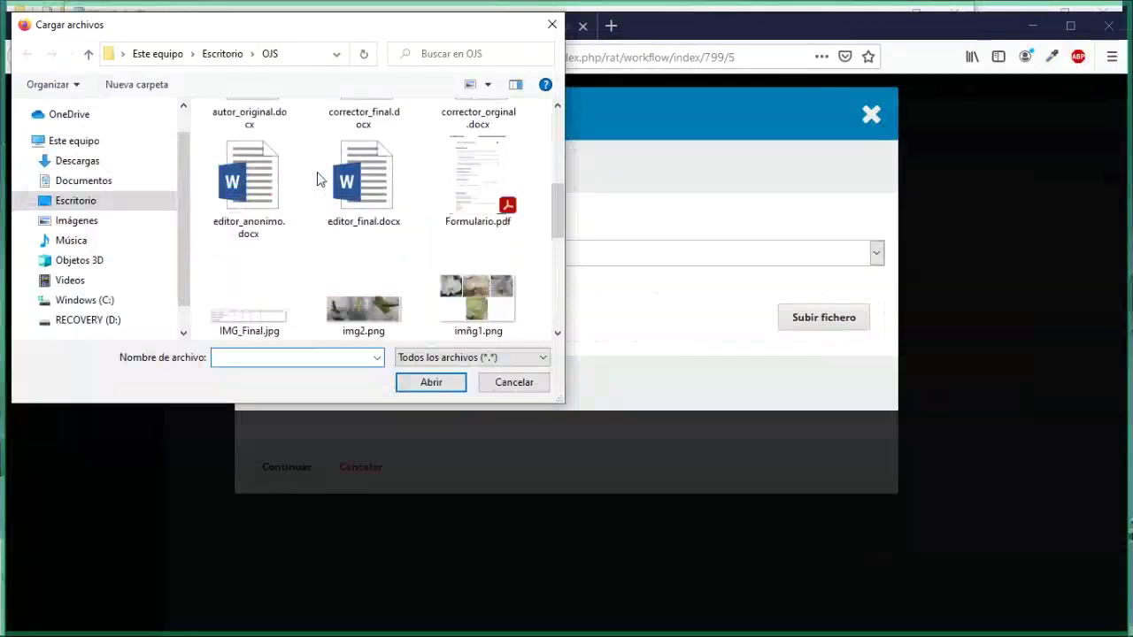
scroll(321, 180, "up", 5)
left_click(363, 147)
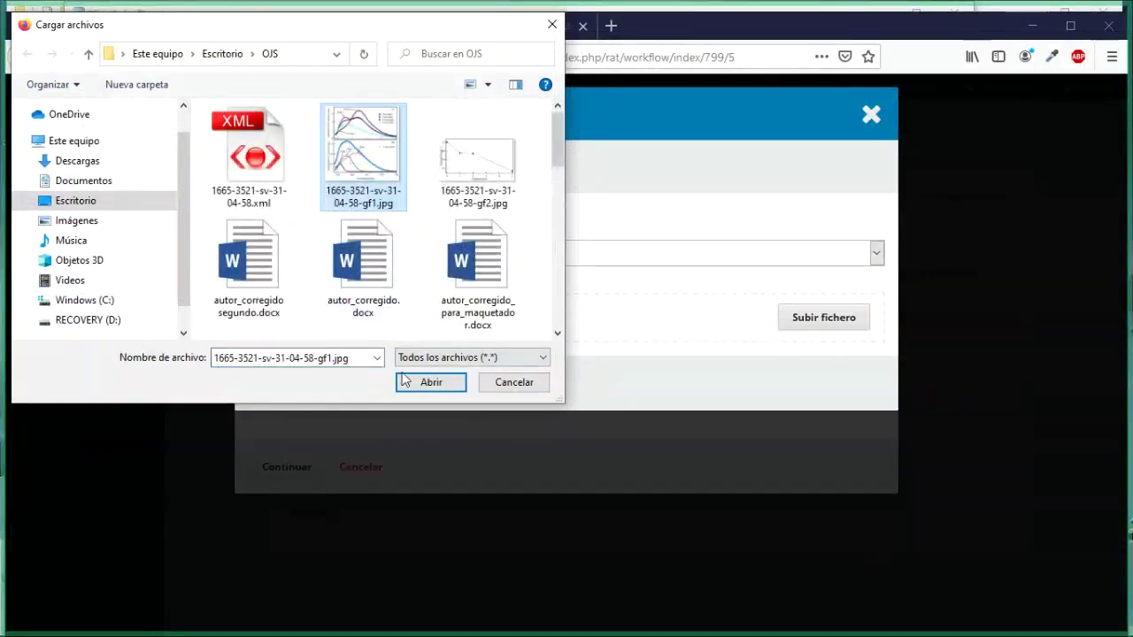
left_click(431, 383)
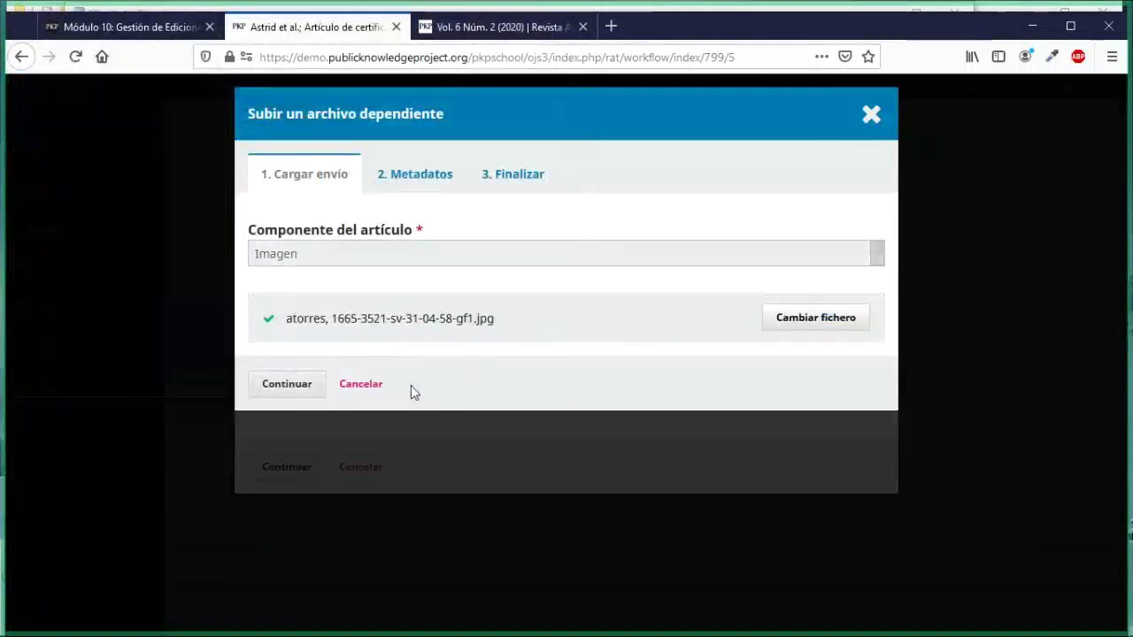
left_click(287, 391)
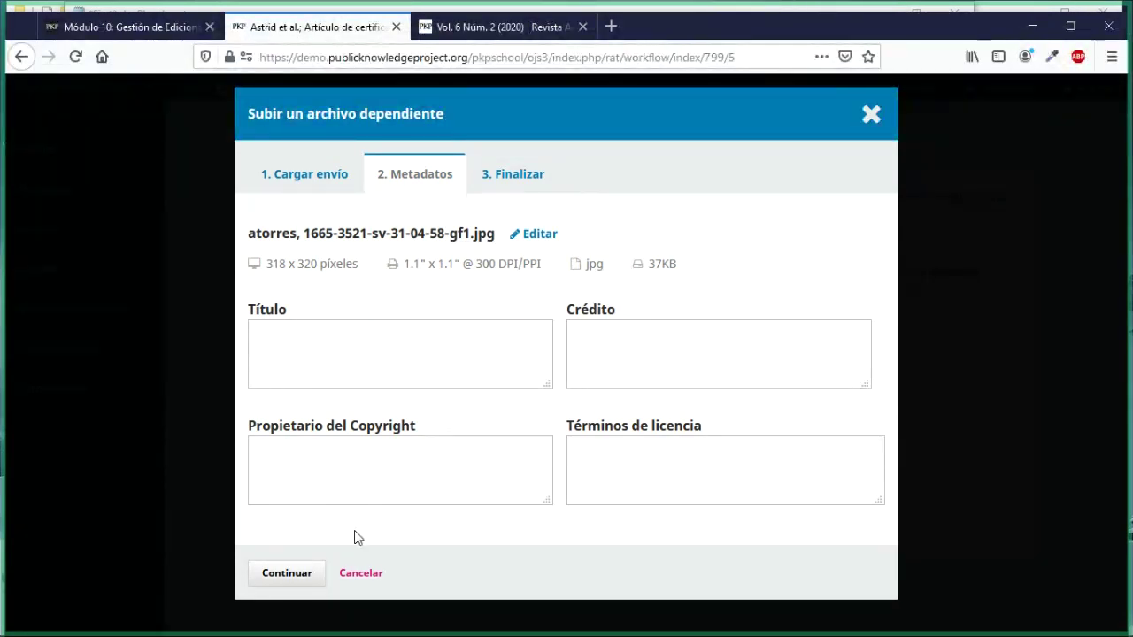
left_click(416, 364)
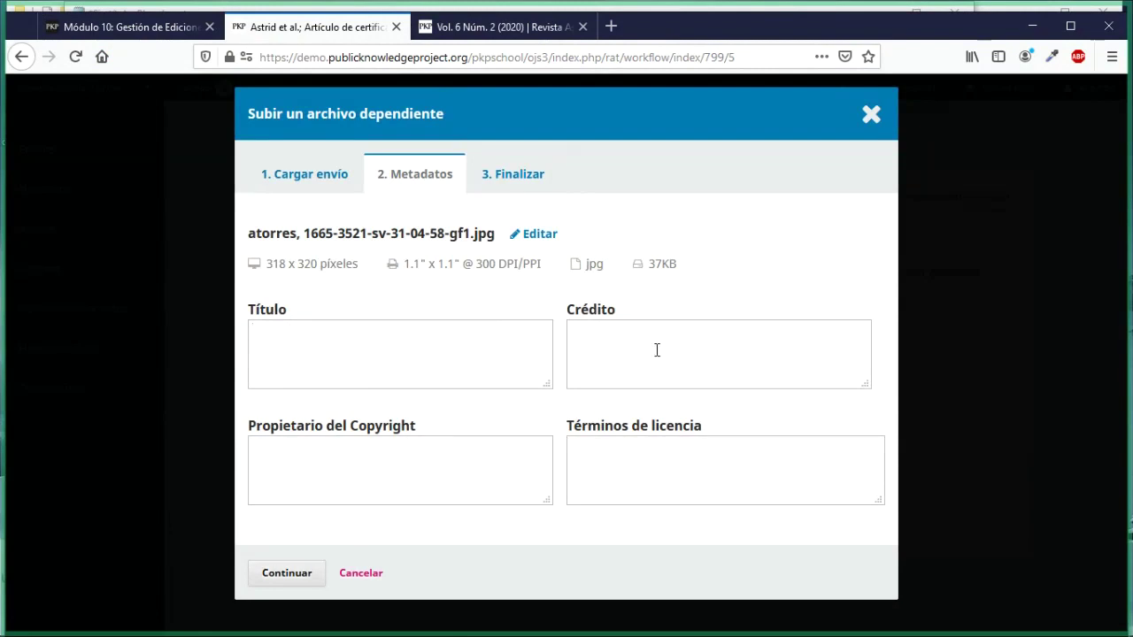
left_click(650, 457)
left_click(296, 573)
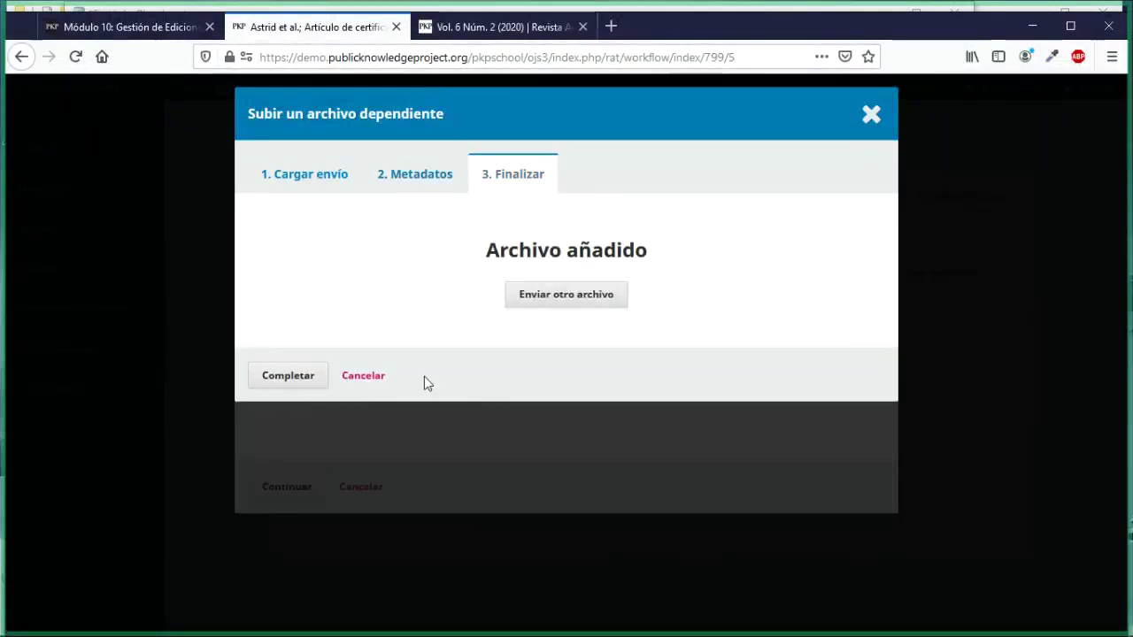
left_click(290, 375)
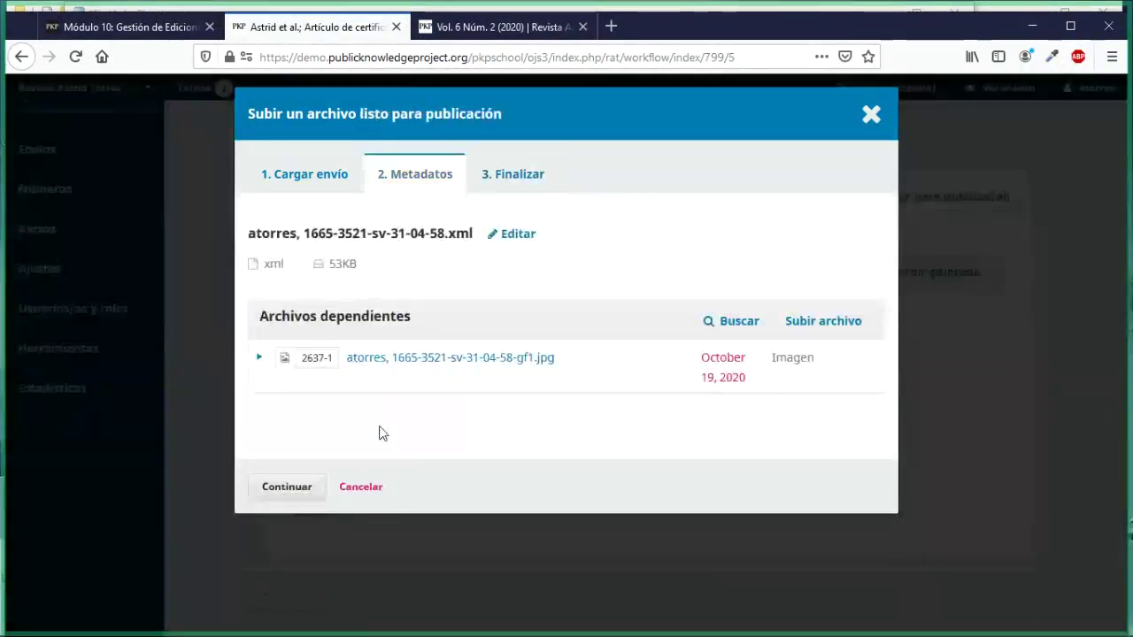
Step: Finish the 1665-3521-sv-31-04-58.xml upload through Metadatos and Finalizar so XML joins PDF
left_click(292, 486)
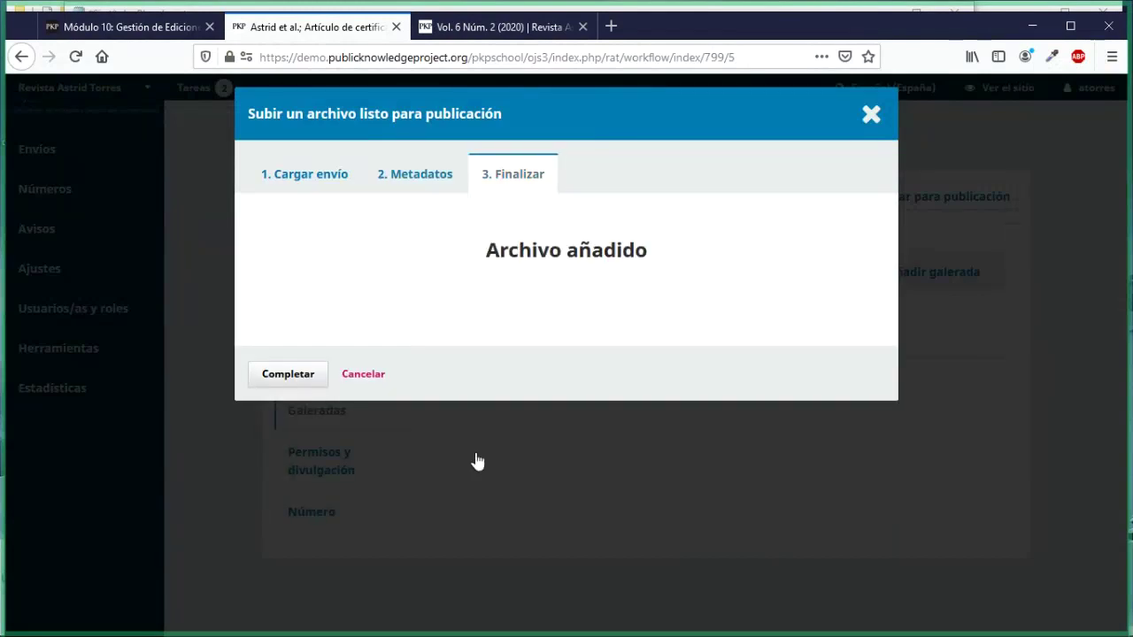
left_click(283, 377)
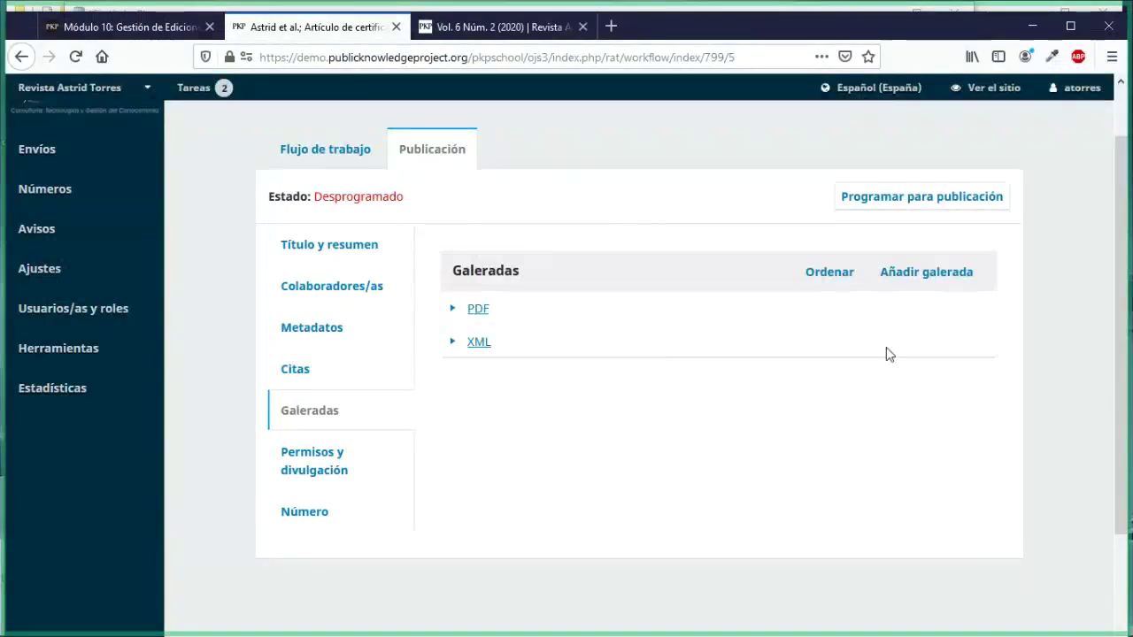
Step: Create and save a new galley labelled HTML
left_click(926, 272)
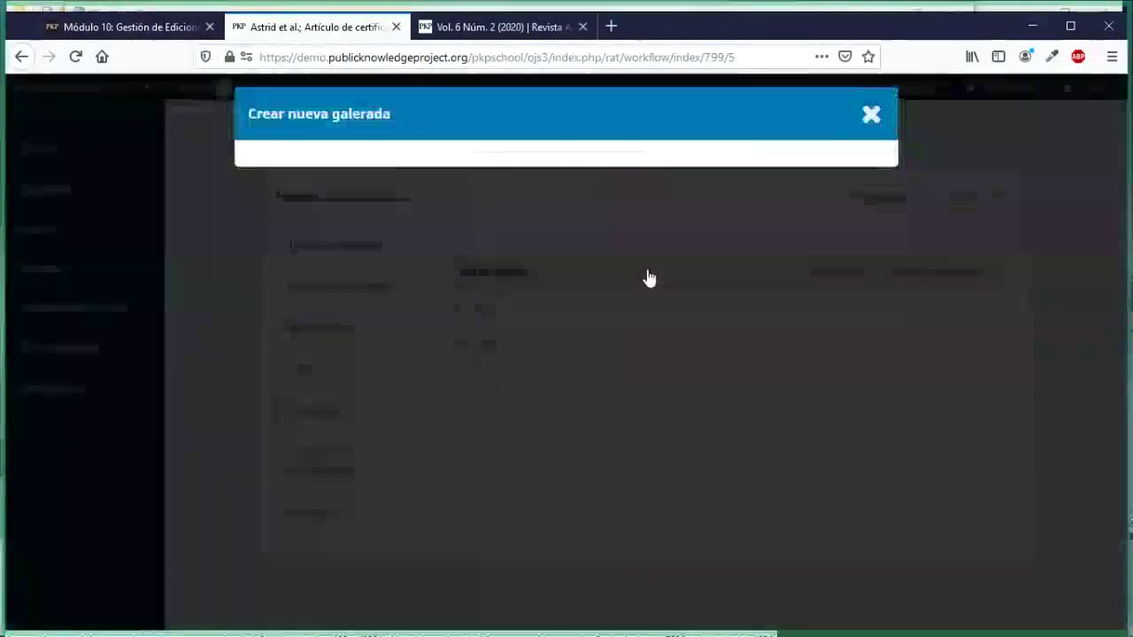
type("HTML")
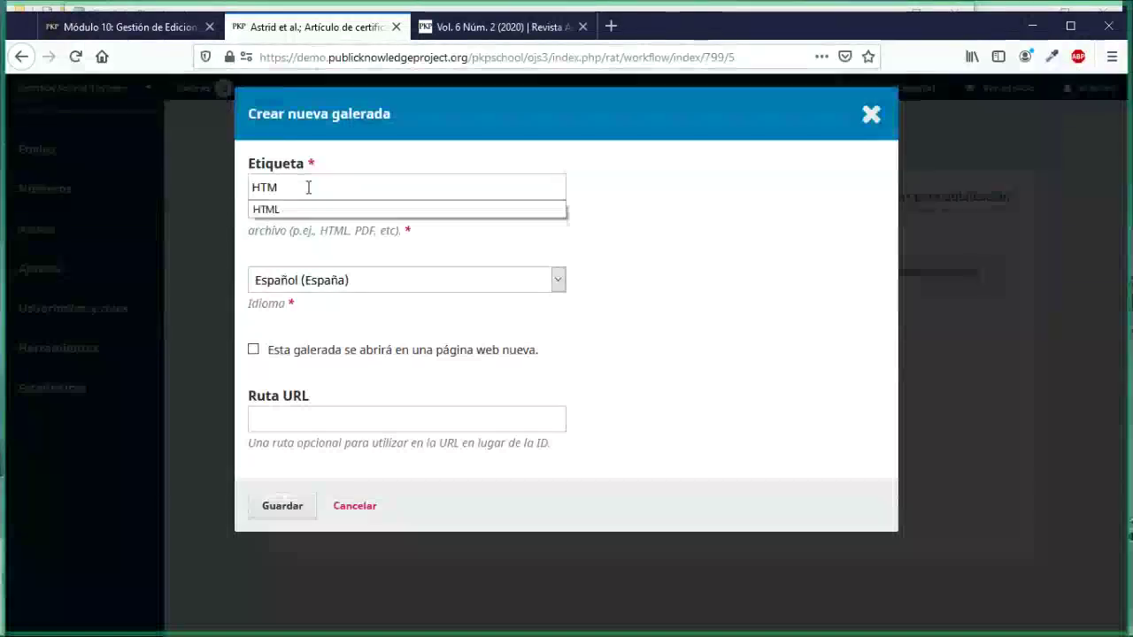
left_click(310, 209)
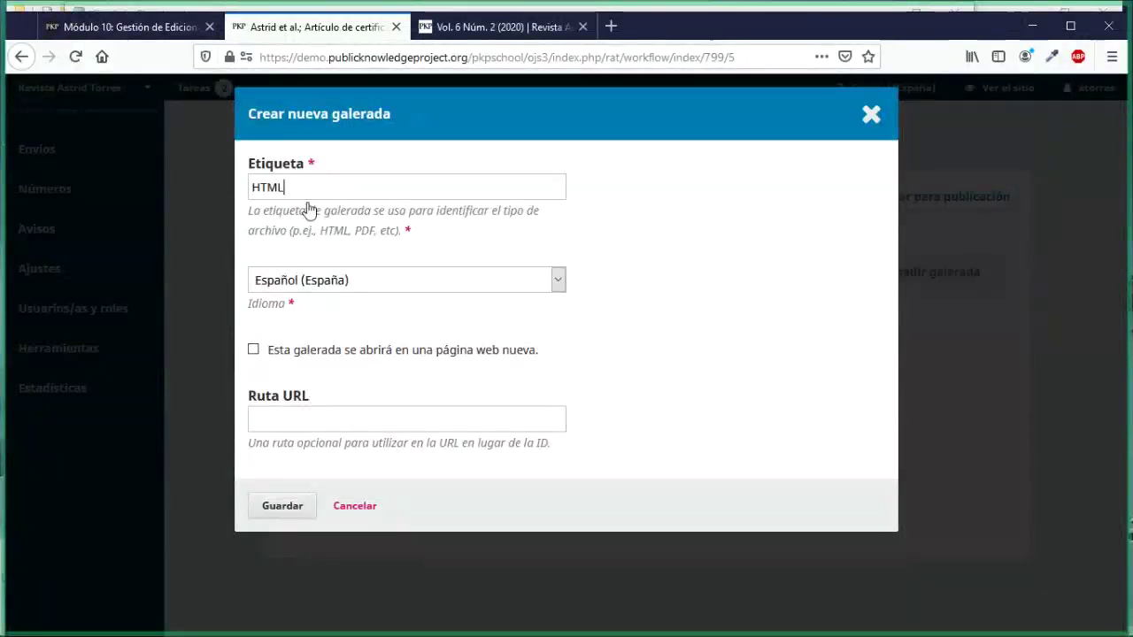
left_click(282, 506)
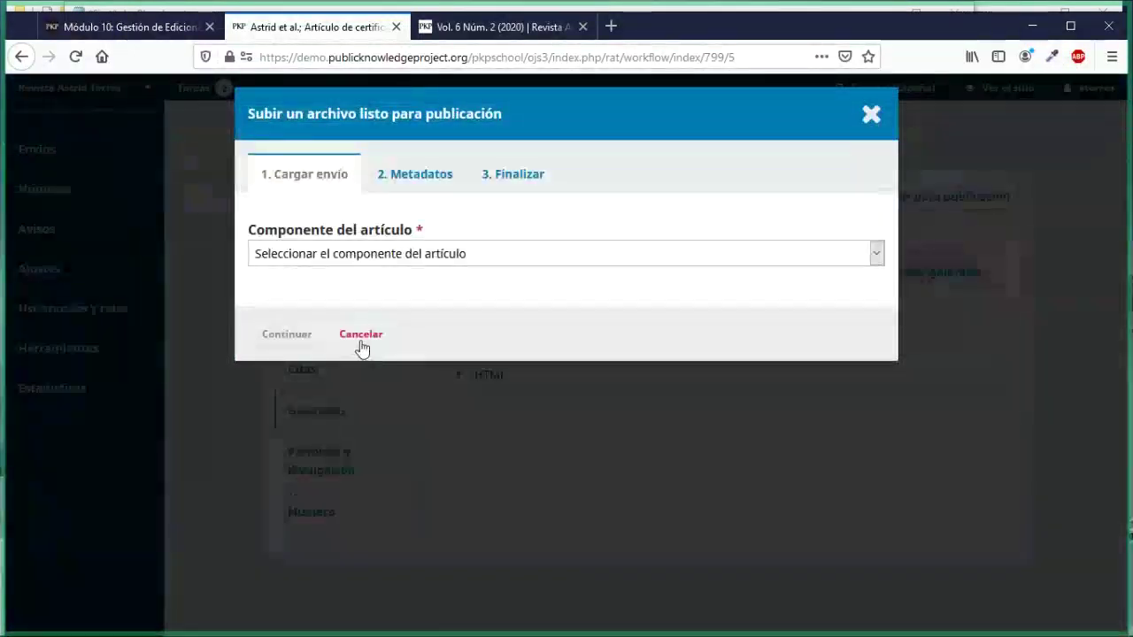
Step: Set the component to Texto del artículo and locate folder Documentos > flora veracruz > HTML > 177
left_click(420, 257)
left_click(322, 301)
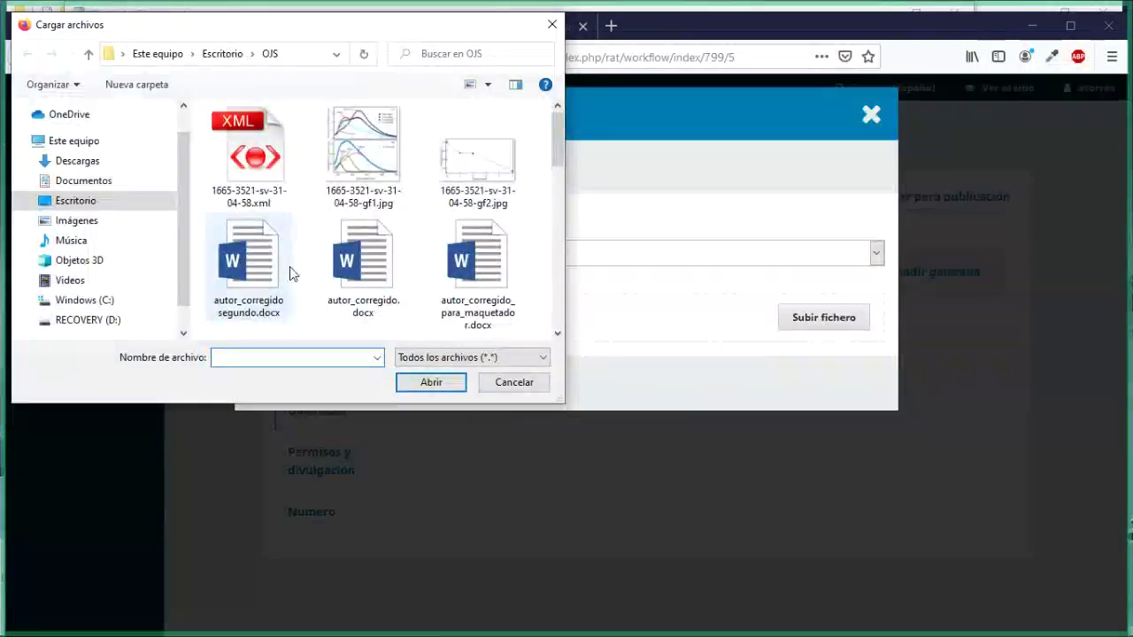
left_click(29, 181)
scroll(30, 290, "down", 5)
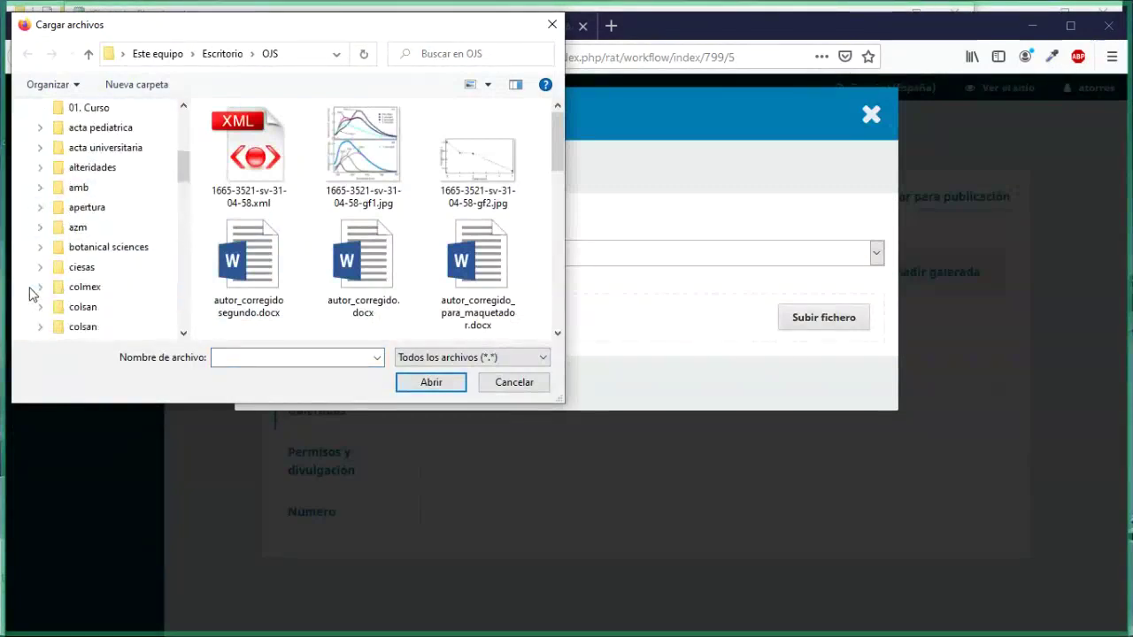
scroll(29, 294, "down", 4)
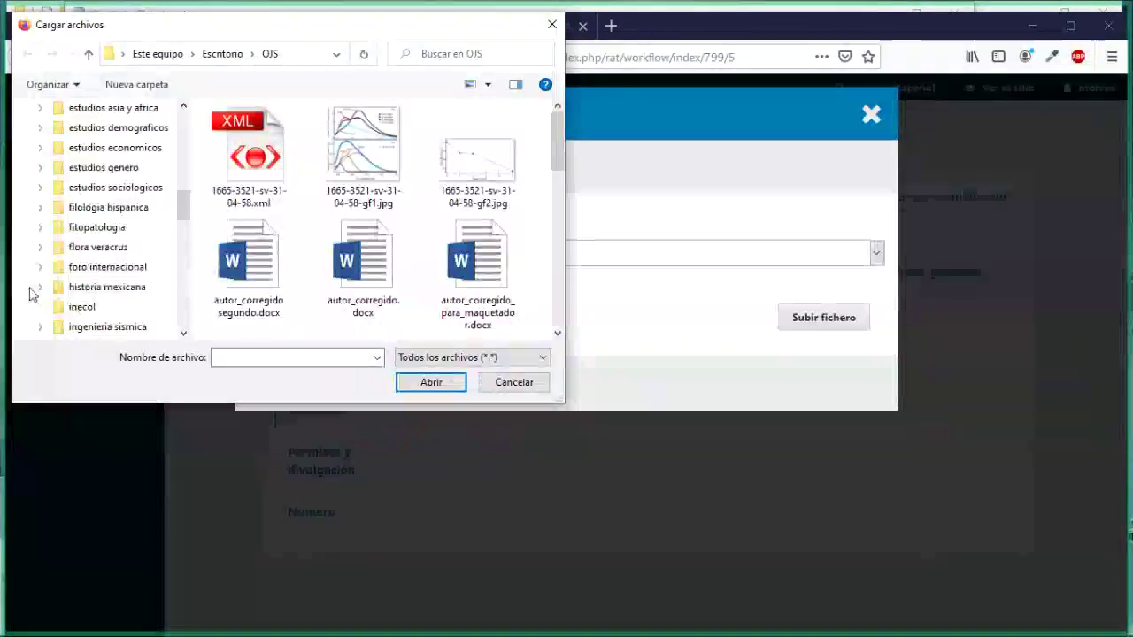
left_click(42, 247)
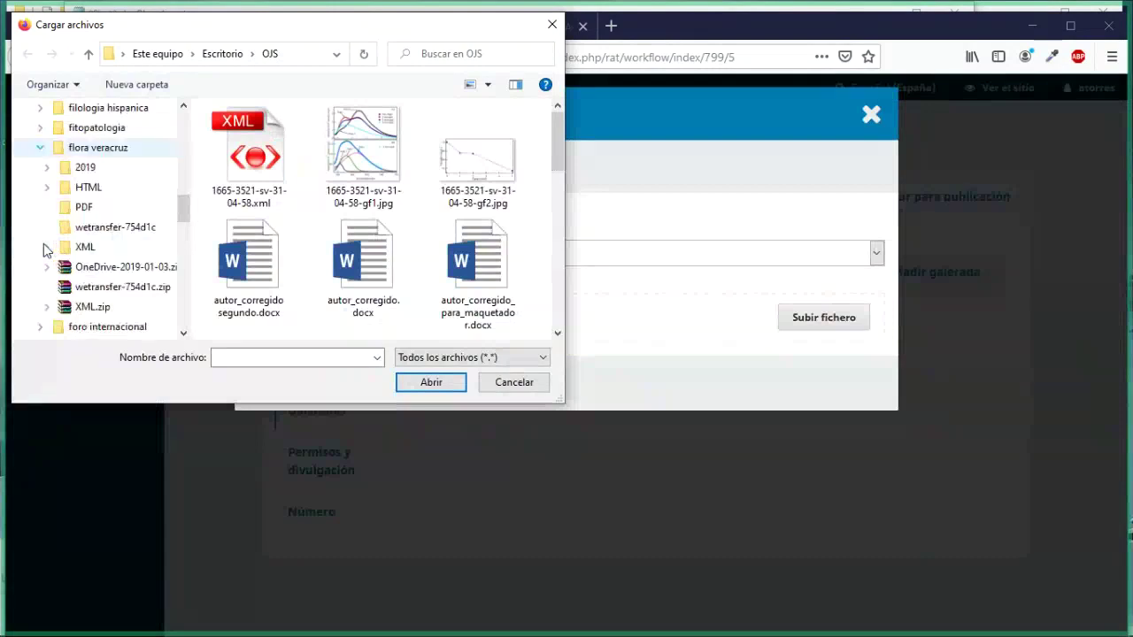
left_click(79, 189)
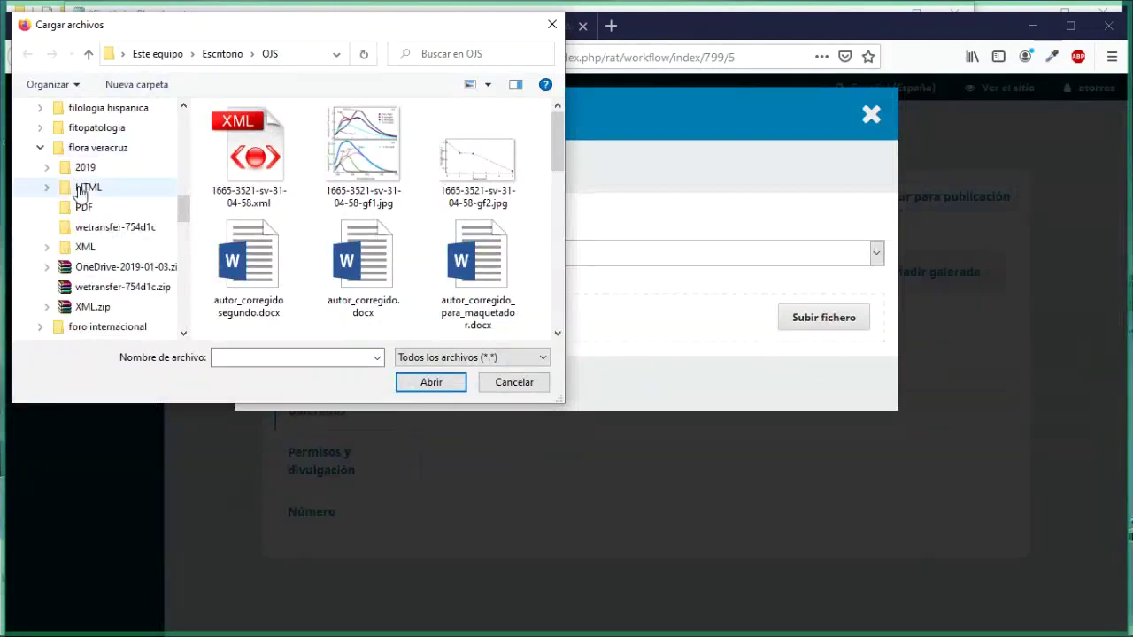
left_click(218, 189)
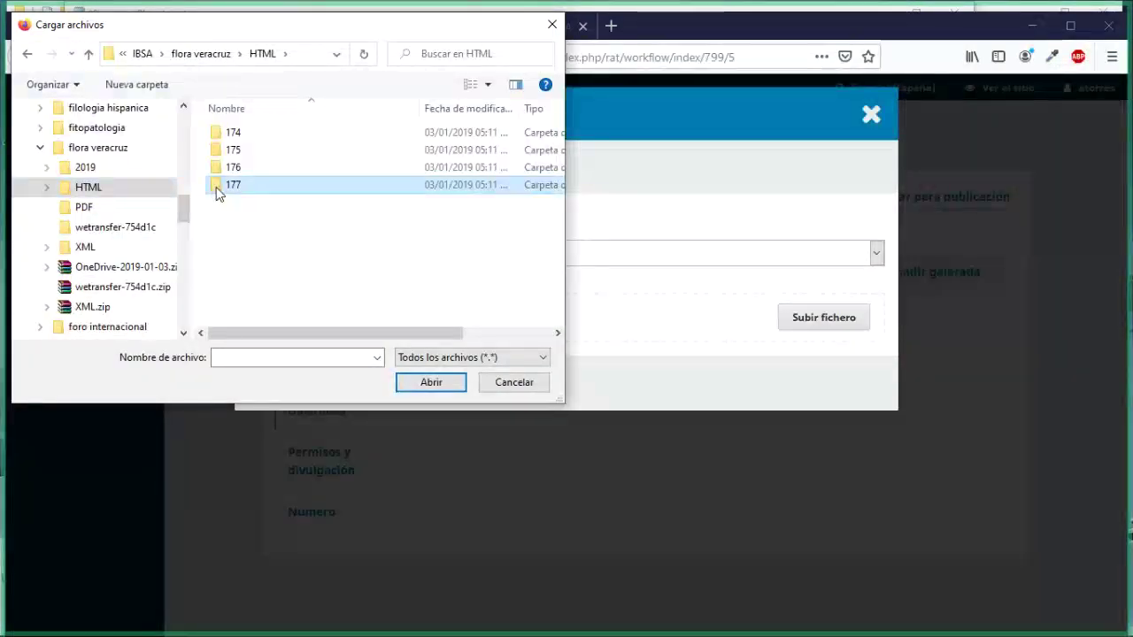
double_click(219, 187)
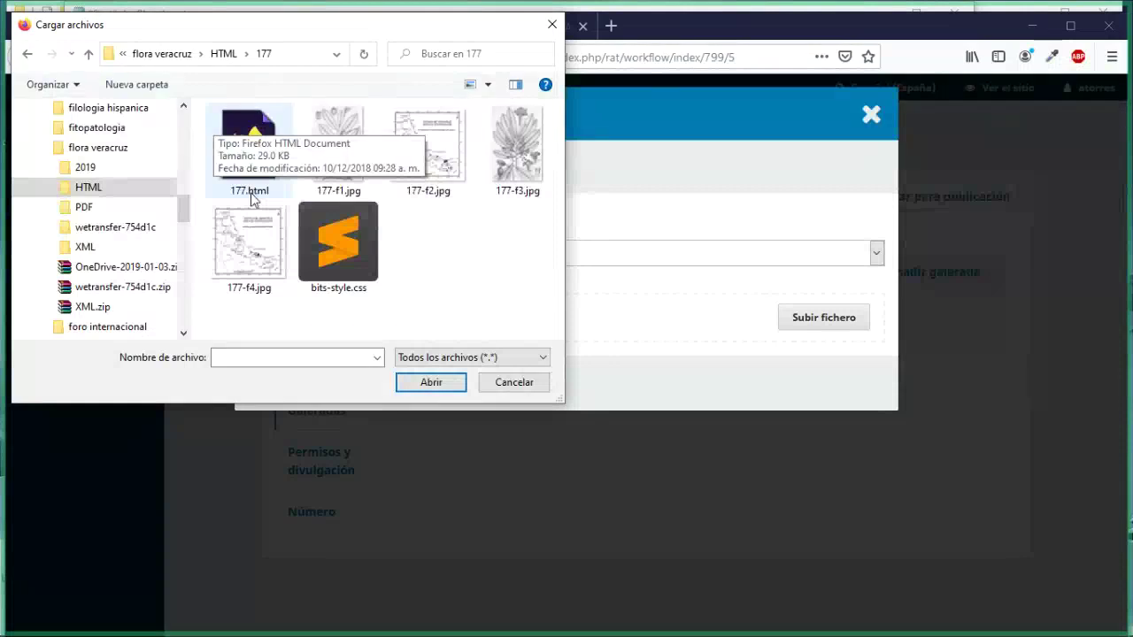
Step: Upload 177.html as the HTML galley file and reach its Metadatos step
left_click(251, 191)
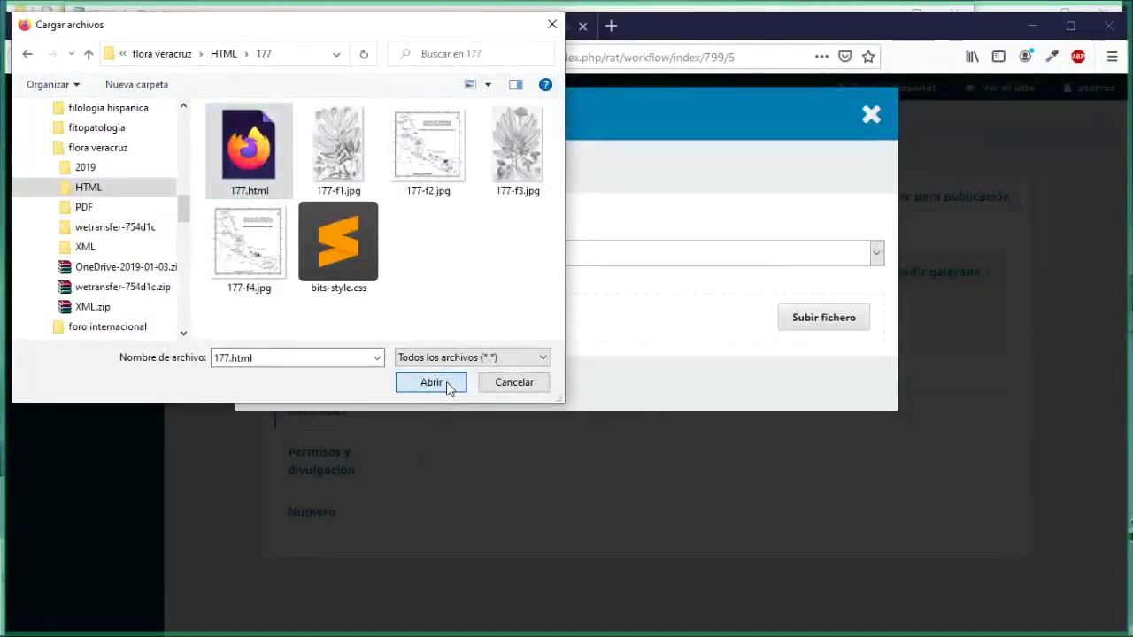
left_click(431, 382)
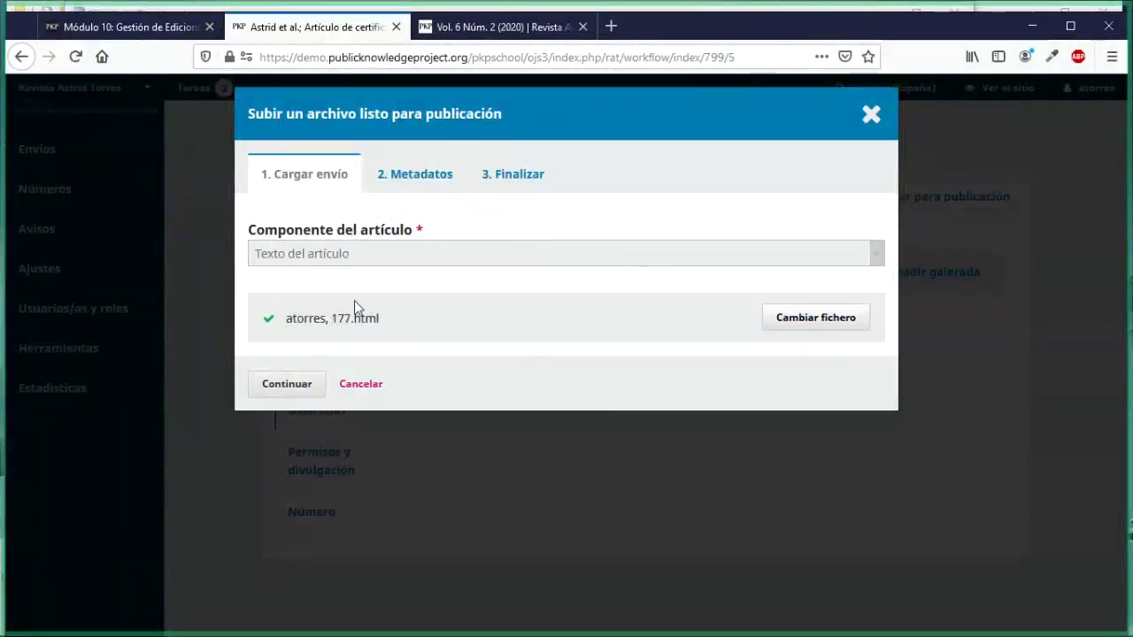
left_click(306, 387)
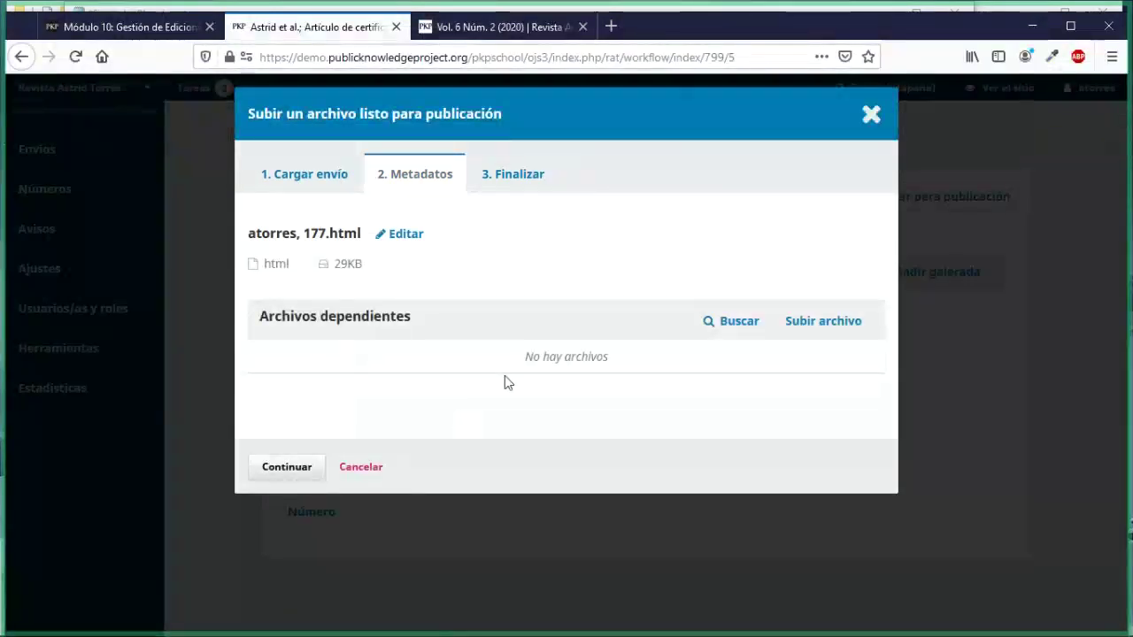
left_click_drag(321, 316, 390, 329)
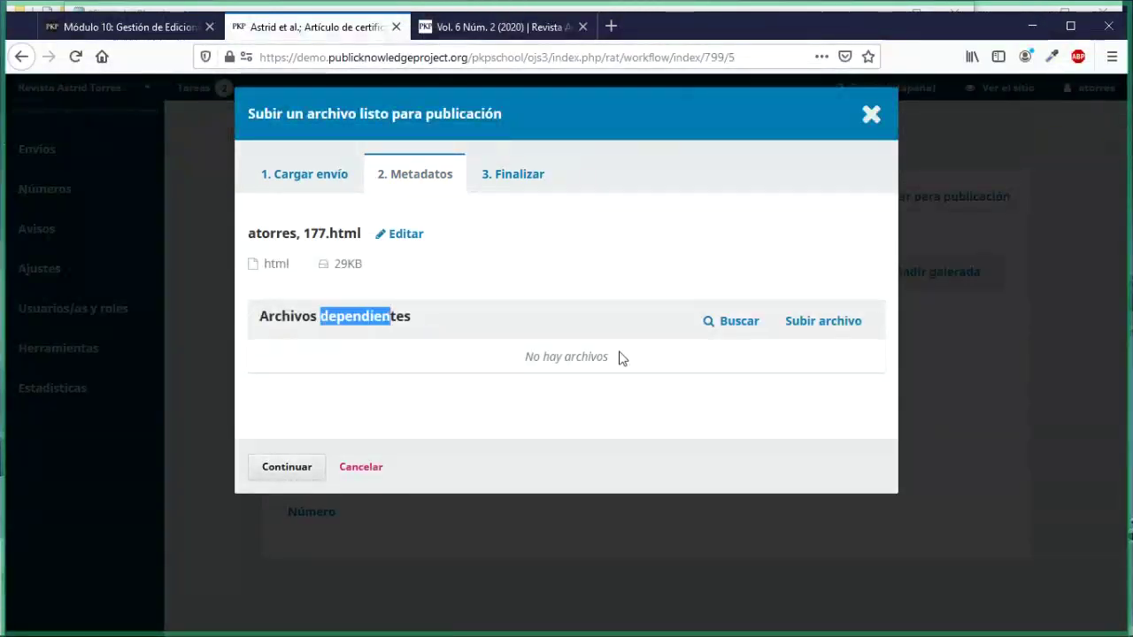
Step: Upload 177-f1.jpg as an Imagen dependent file of the HTML galley, skipping its metadata
left_click(835, 323)
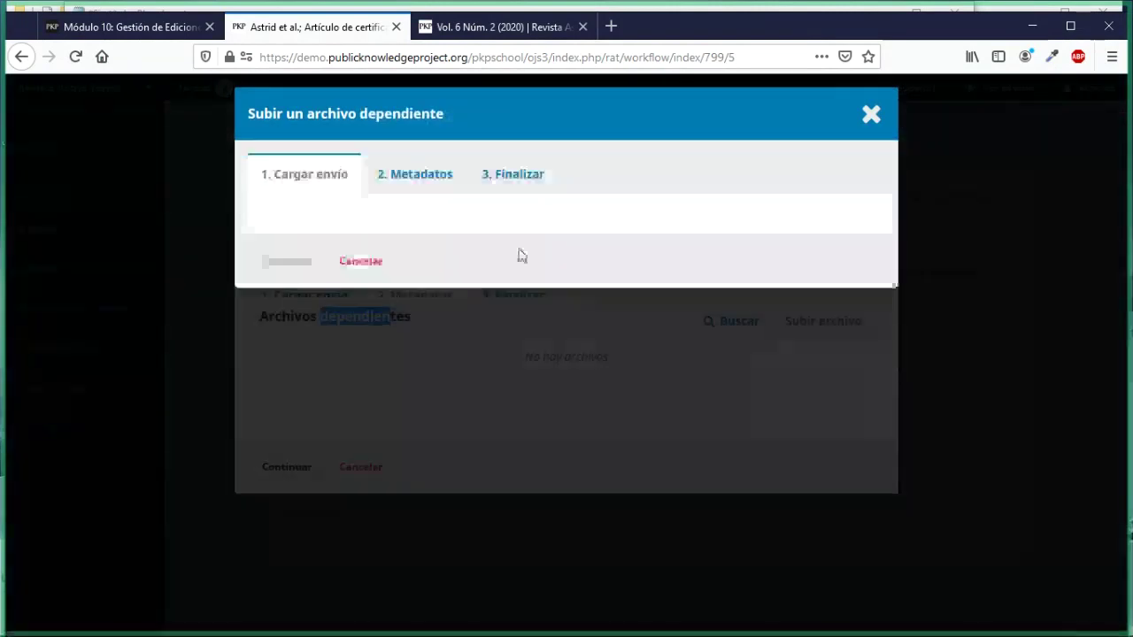
left_click(481, 255)
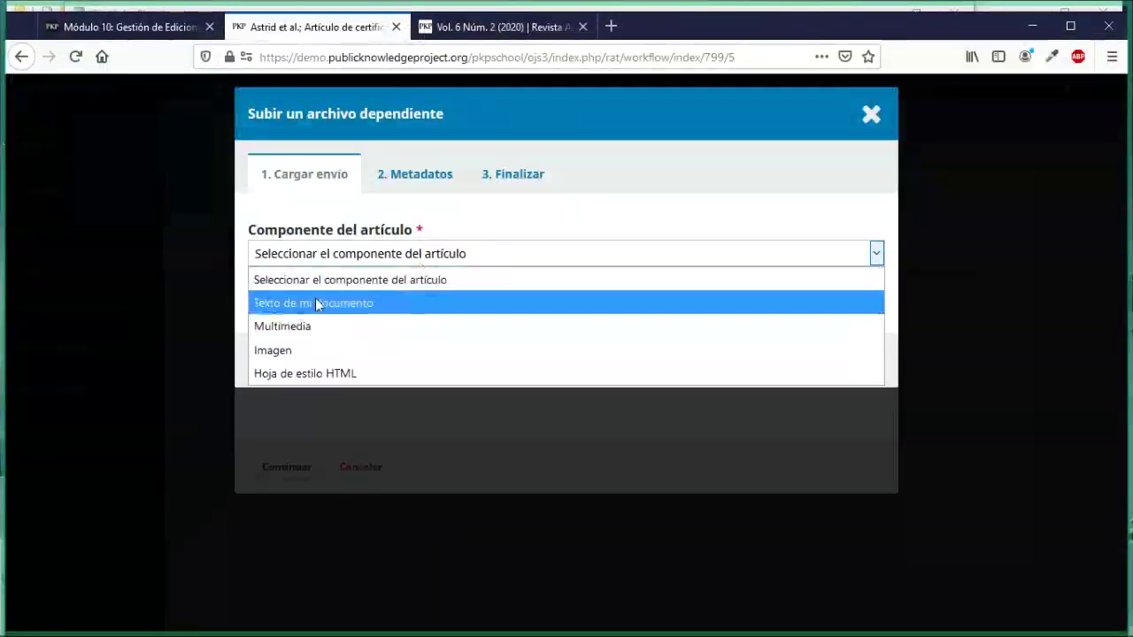
left_click(295, 352)
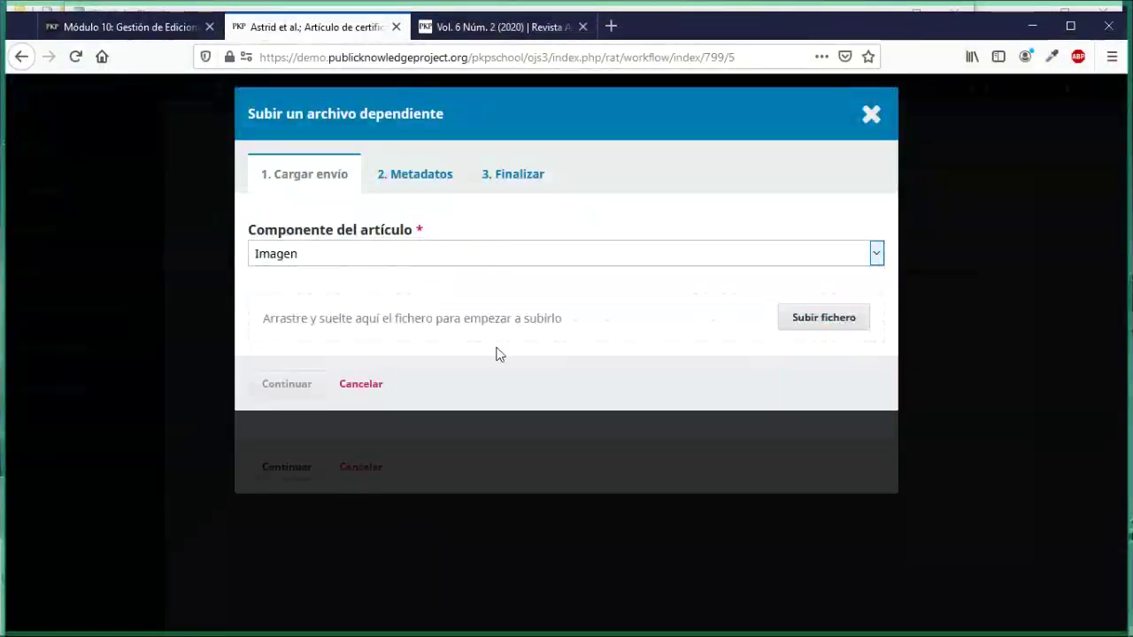
left_click(781, 324)
left_click(338, 146)
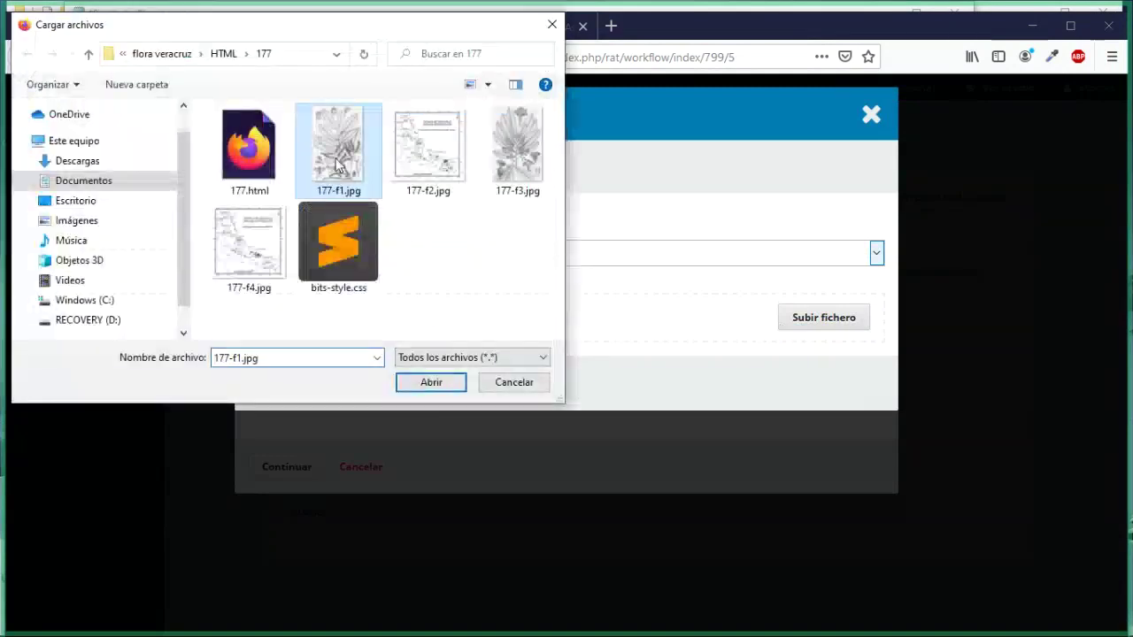
left_click(409, 382)
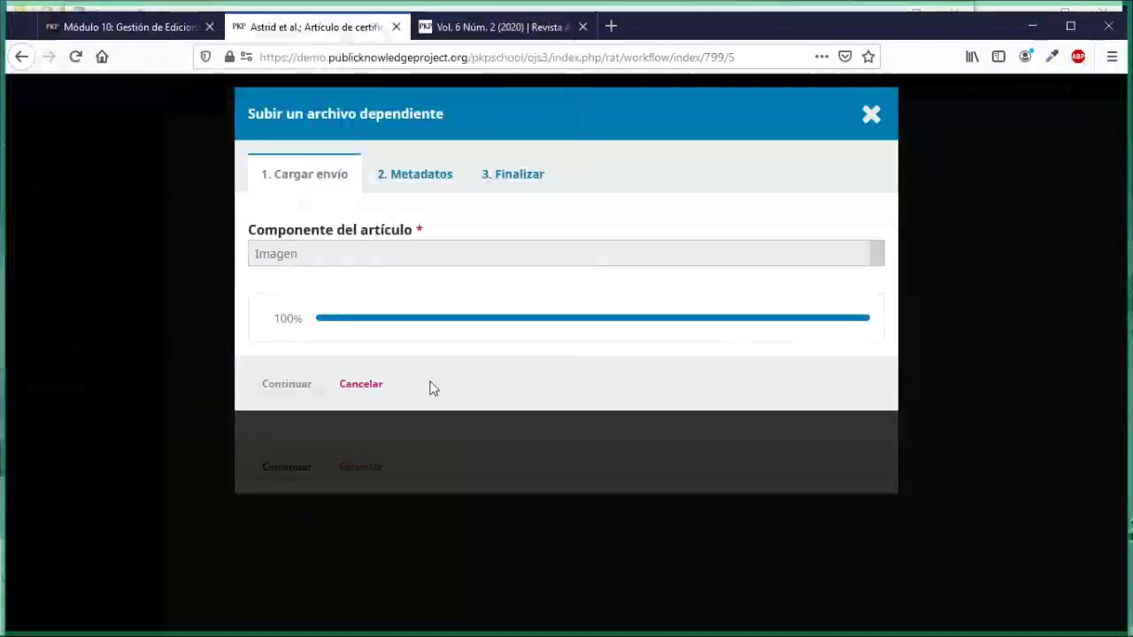
left_click(307, 387)
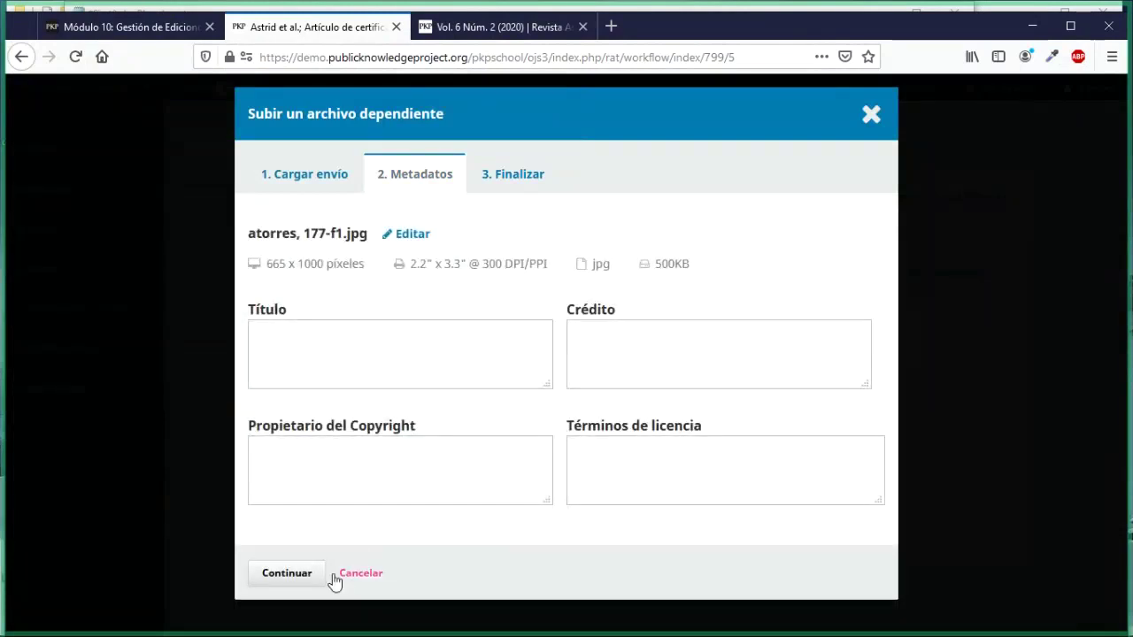
left_click(310, 573)
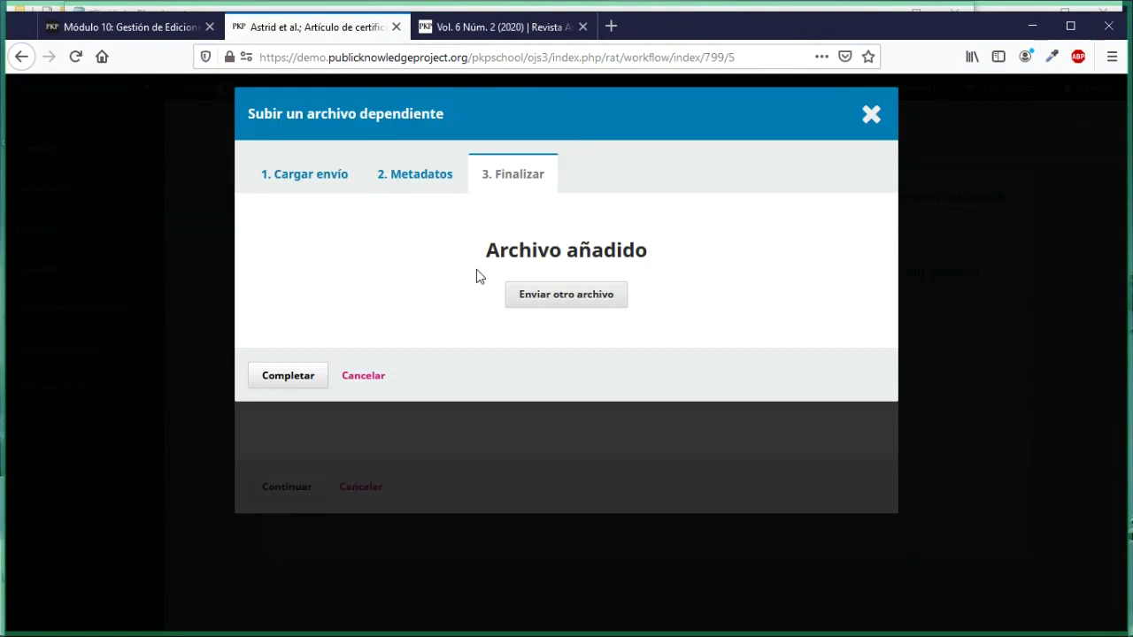
left_click_drag(476, 275, 576, 316)
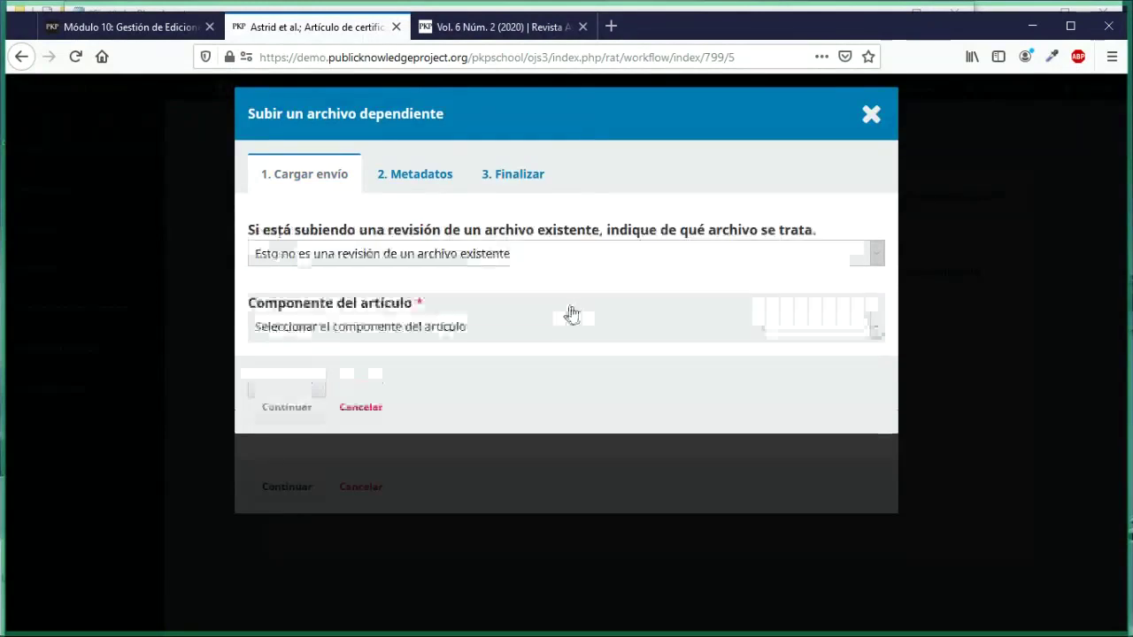
Step: Upload bits-style.css as the HTML stylesheet dependent file for 177.html
left_click(551, 327)
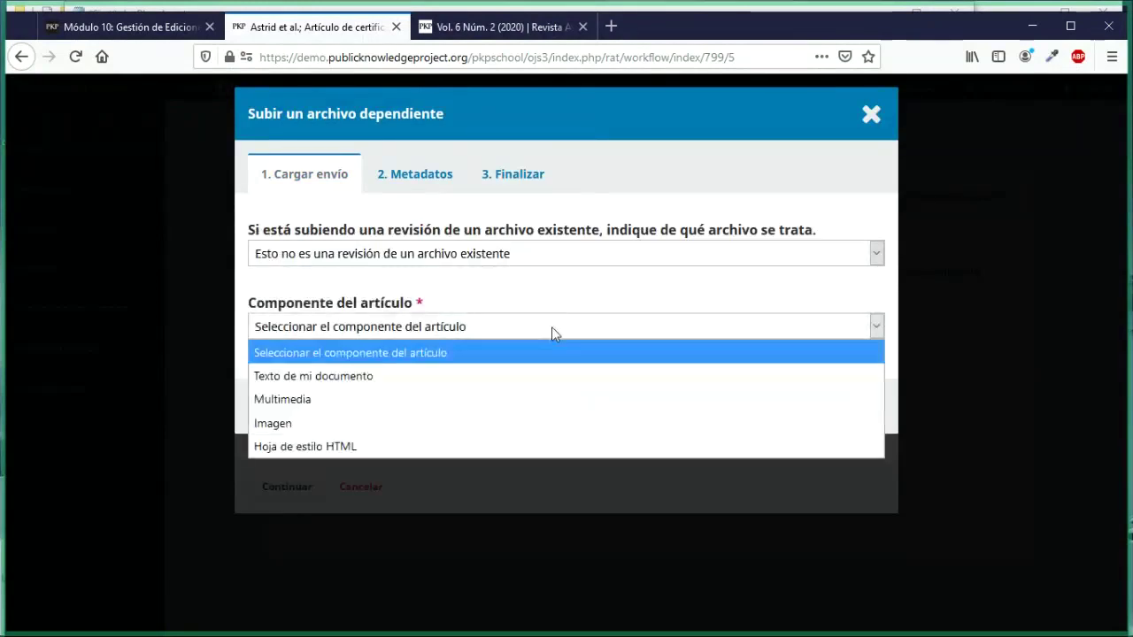
left_click(370, 453)
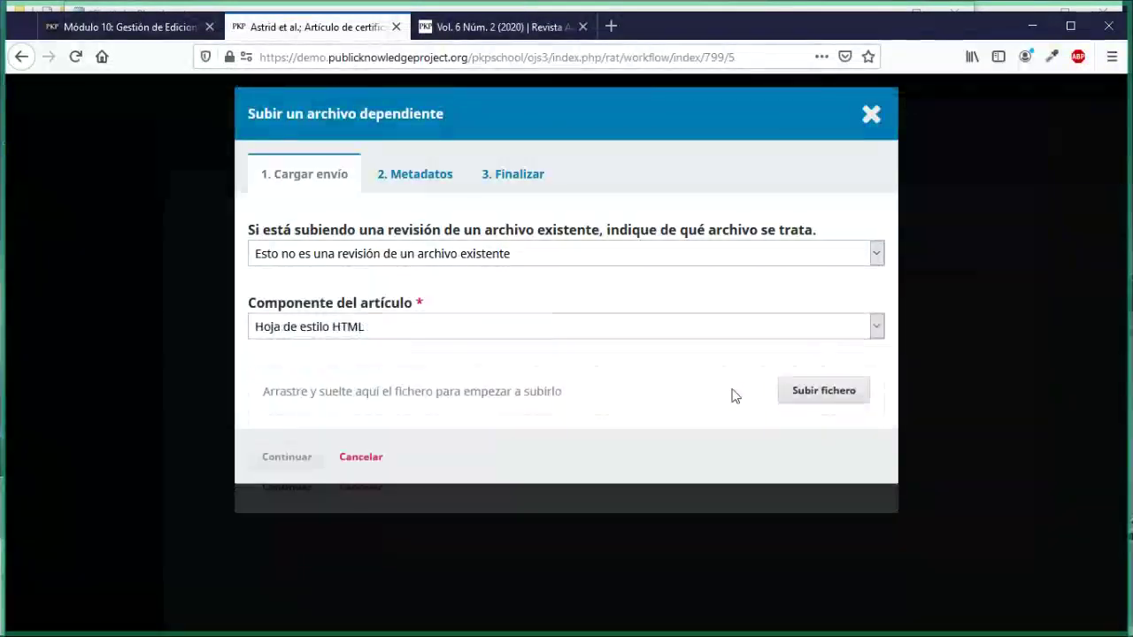
left_click(789, 392)
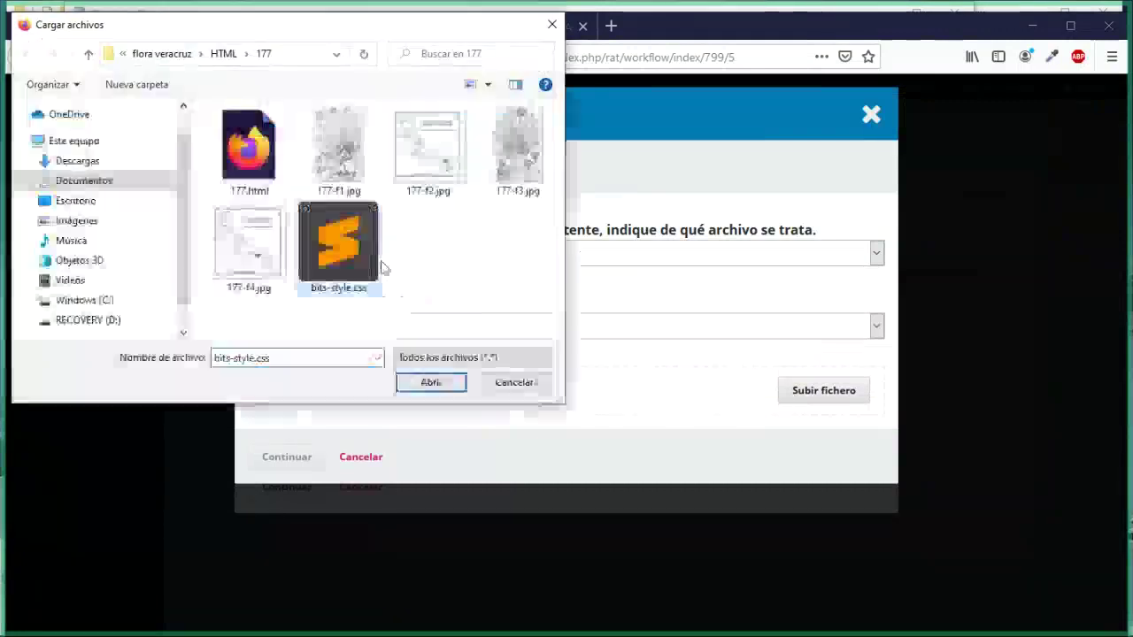
left_click(416, 389)
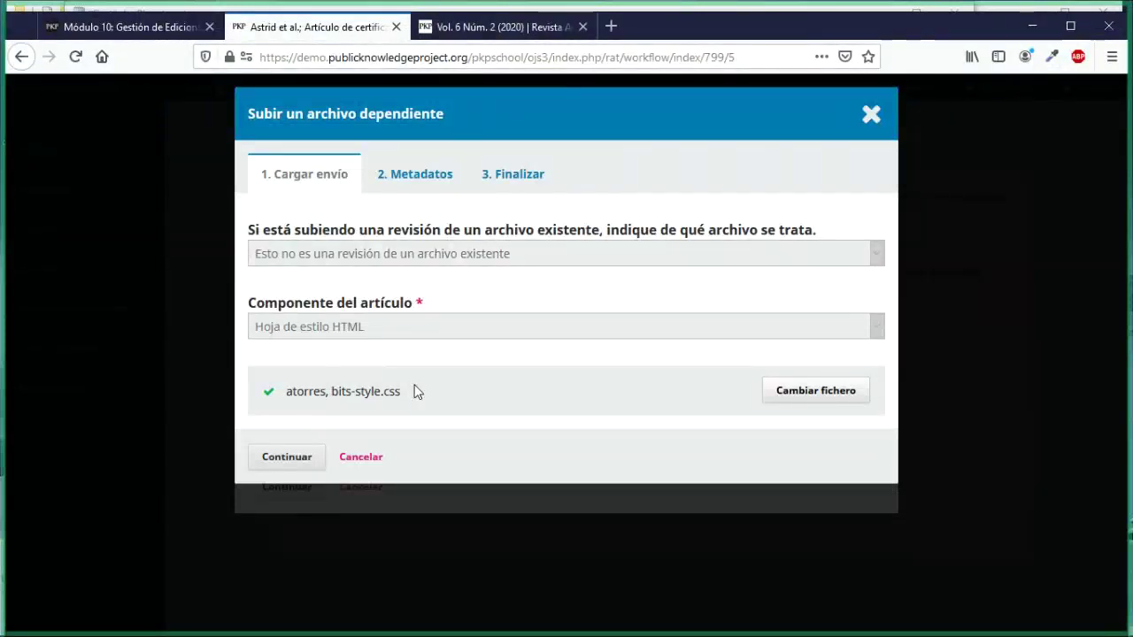
left_click(293, 460)
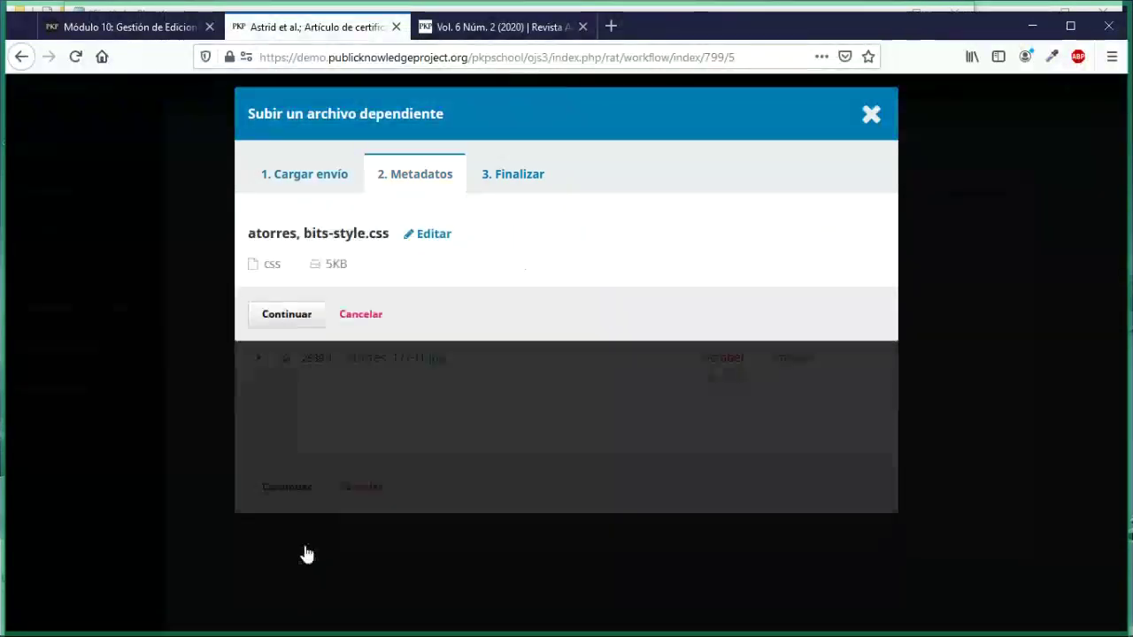
left_click(301, 319)
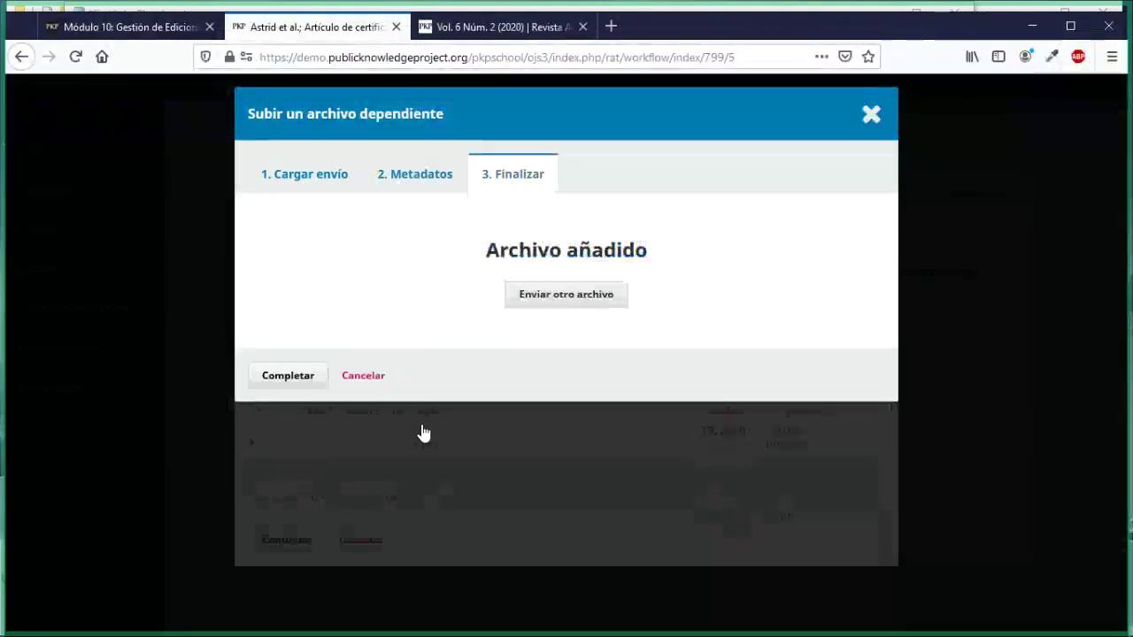
left_click(313, 380)
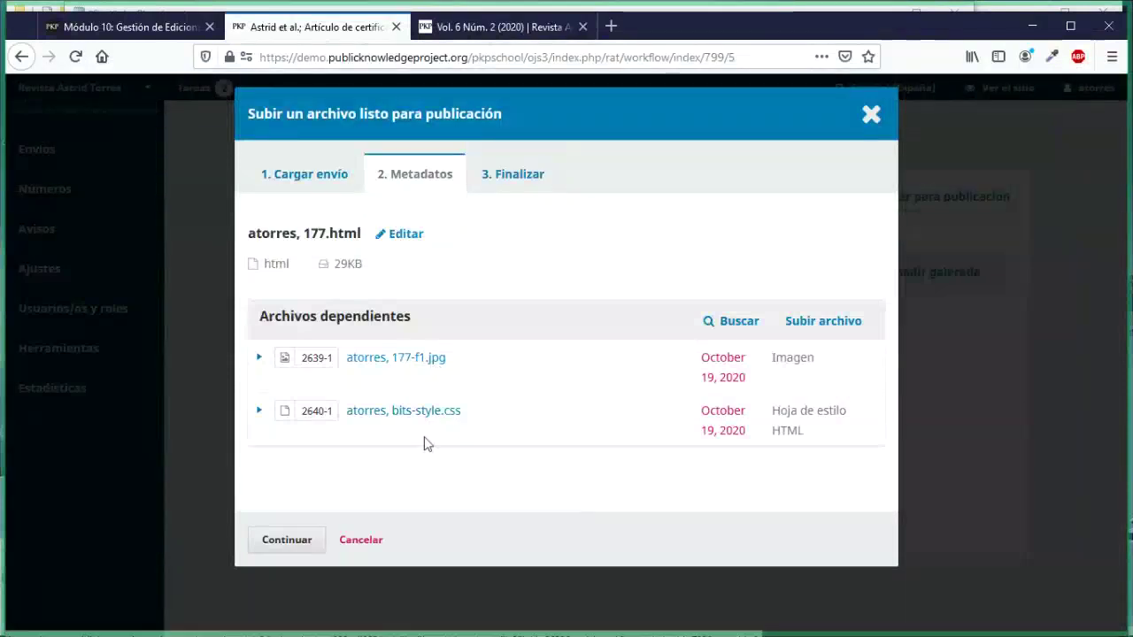
Step: Complete the HTML galley upload so Galeradas lists PDF, XML and HTML
left_click(295, 540)
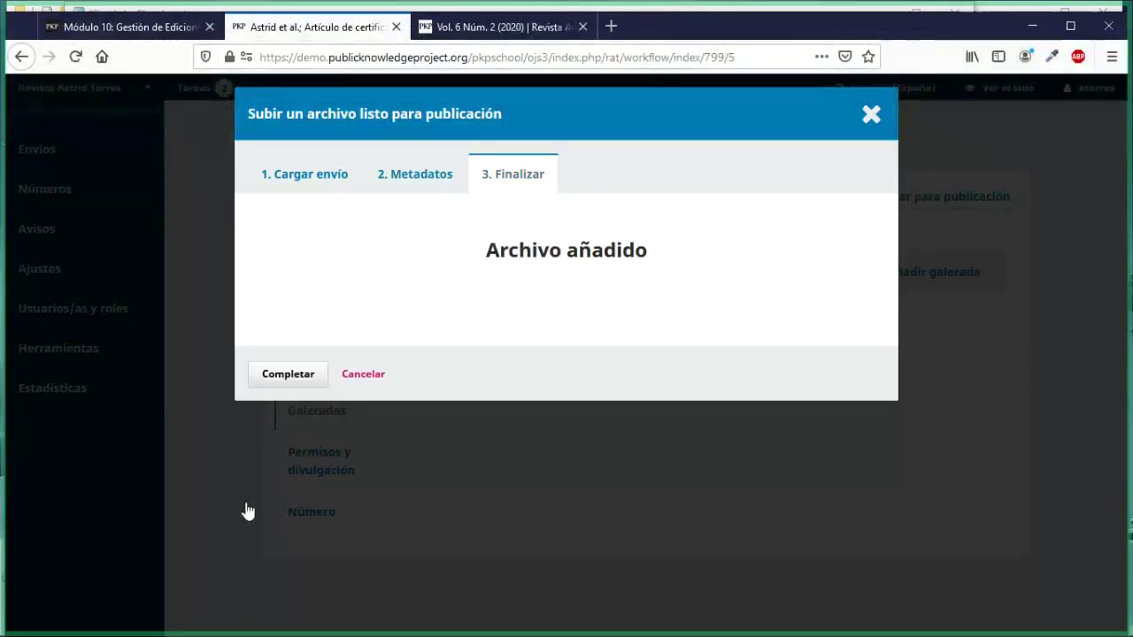
left_click(276, 374)
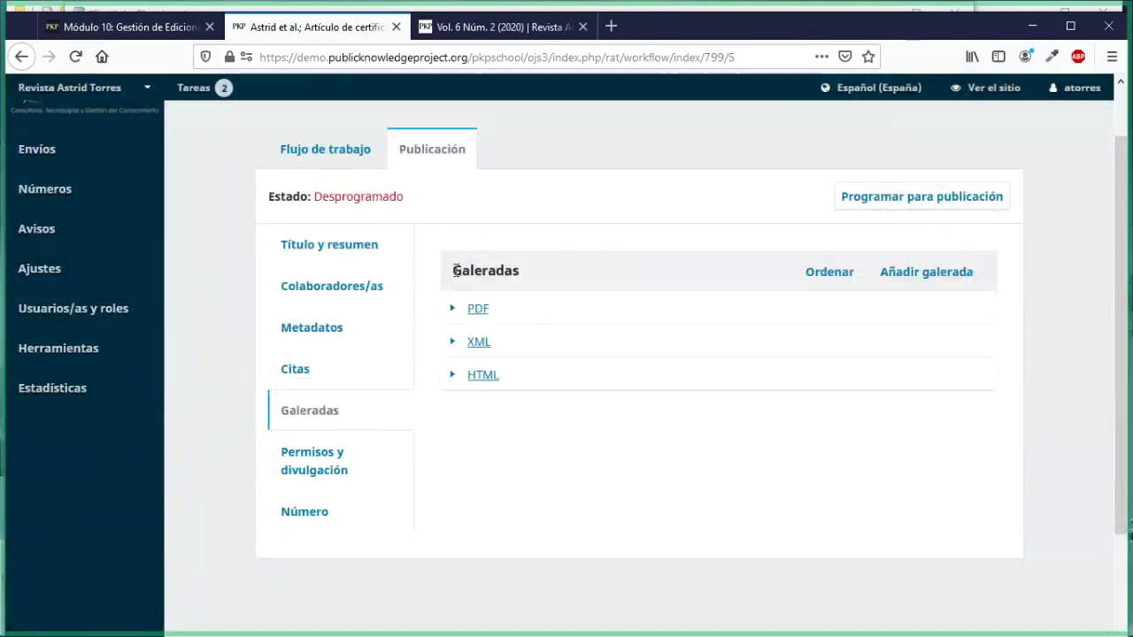
left_click_drag(453, 270, 521, 272)
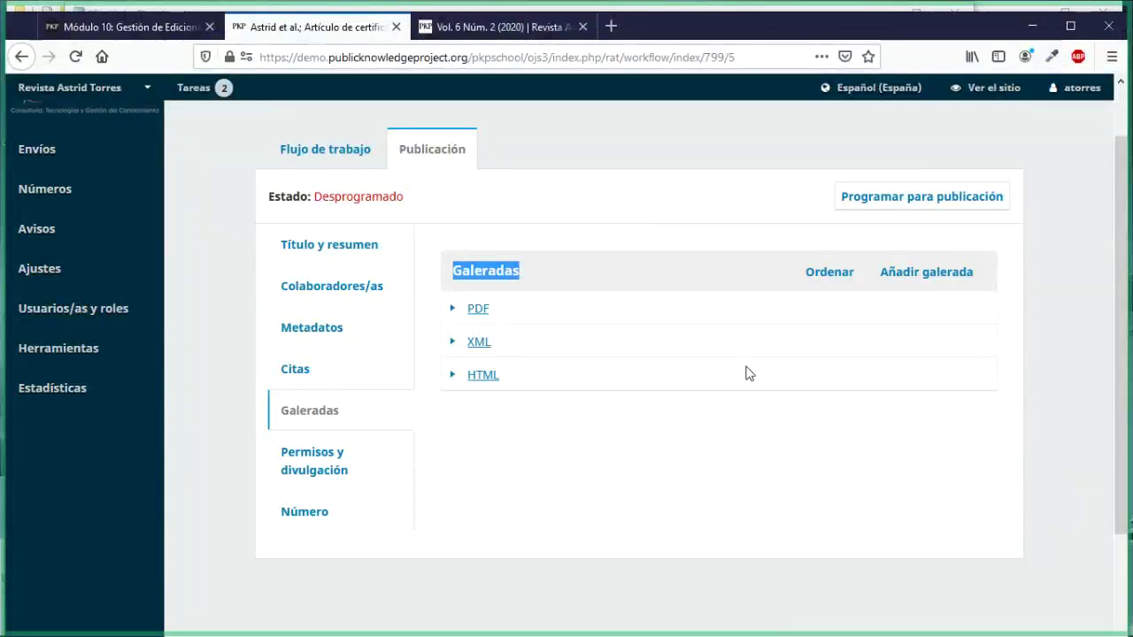
scroll(746, 373, "down", 2)
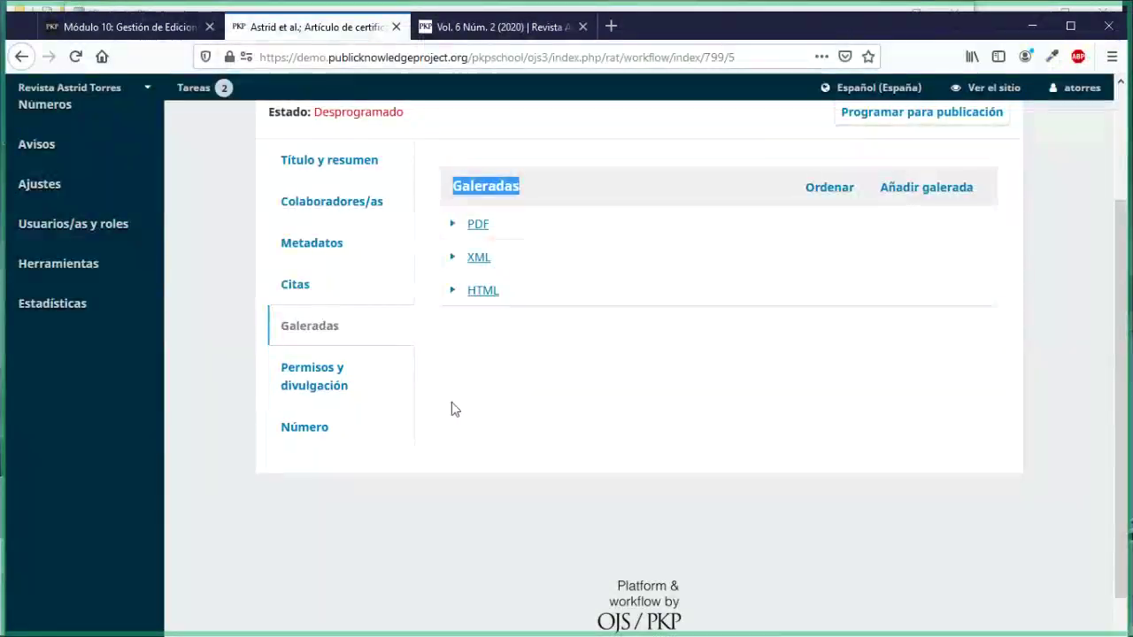
scroll(451, 409, "up", 2)
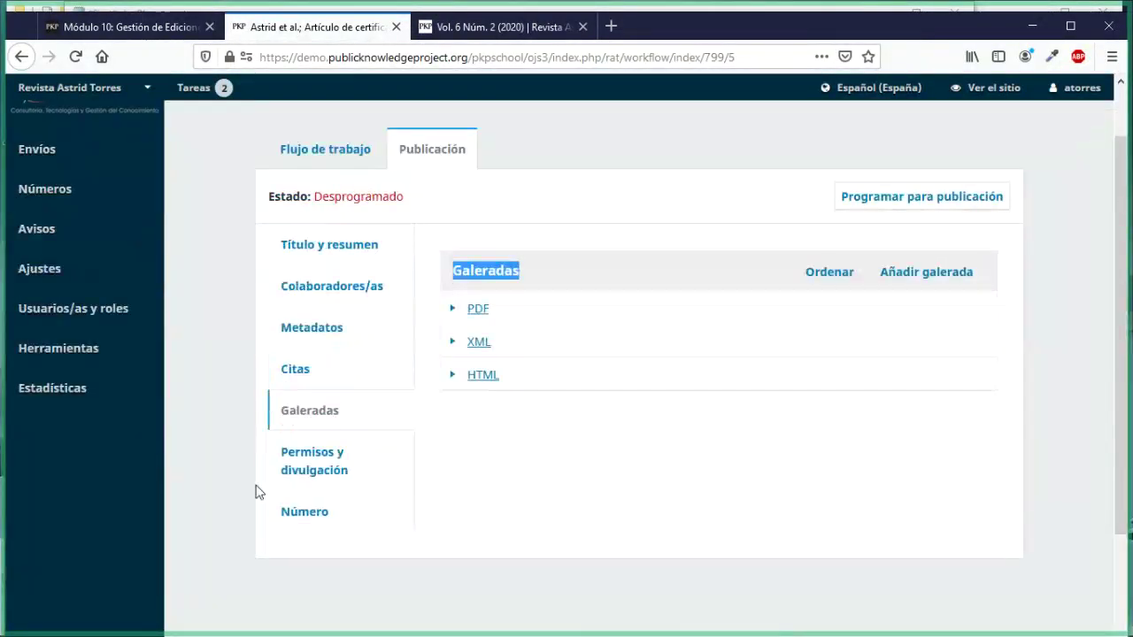
Step: Review the Permisos y divulgación copyright fields, then view the Número section showing no issue assigned
left_click(311, 474)
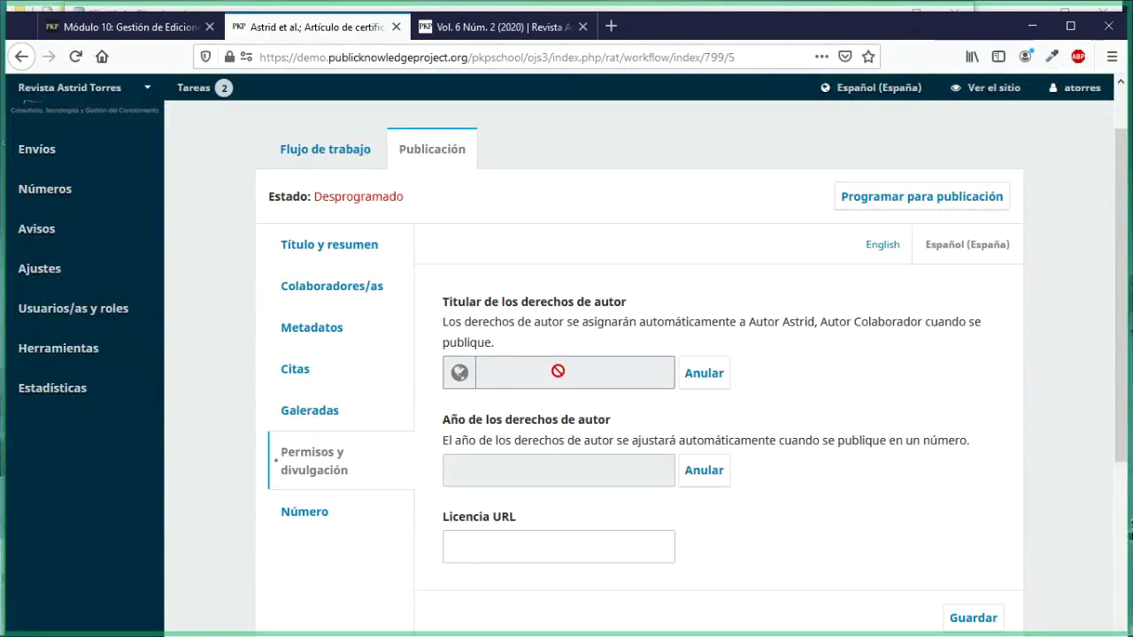
scroll(544, 375, "down", 2)
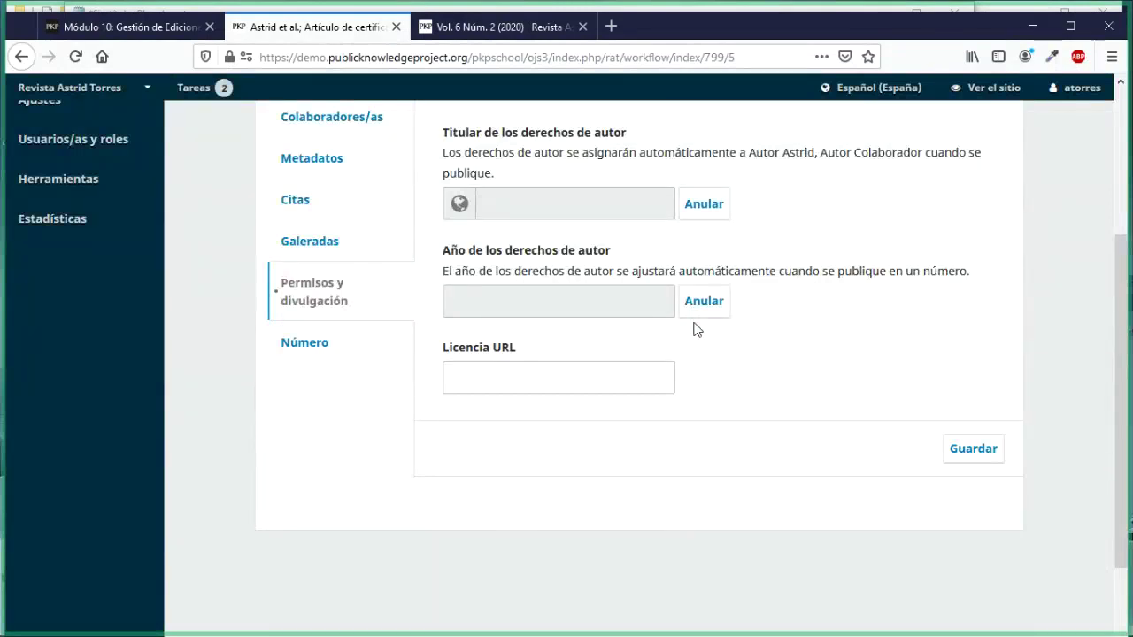
left_click(310, 354)
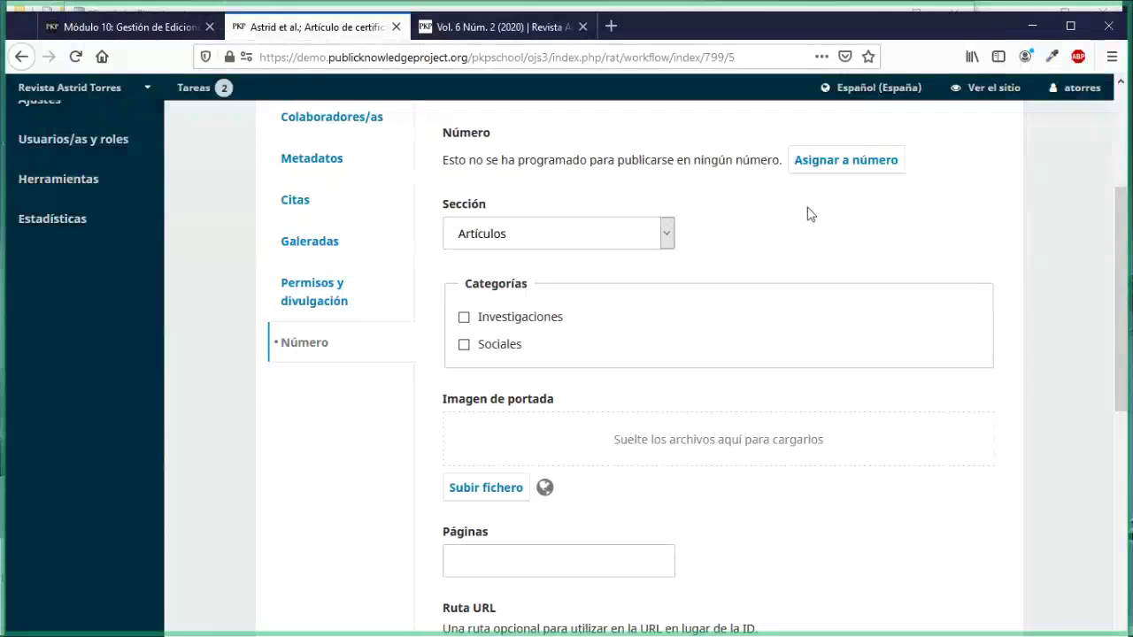
scroll(905, 223, "up", 2)
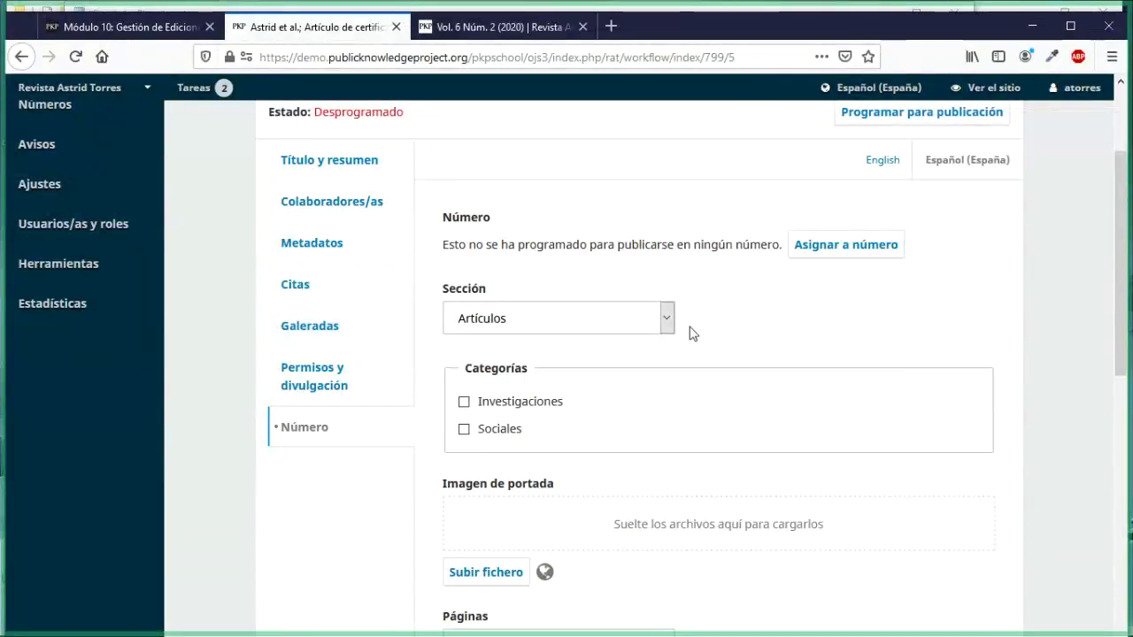
scroll(688, 331, "down", 5)
scroll(657, 355, "up", 4)
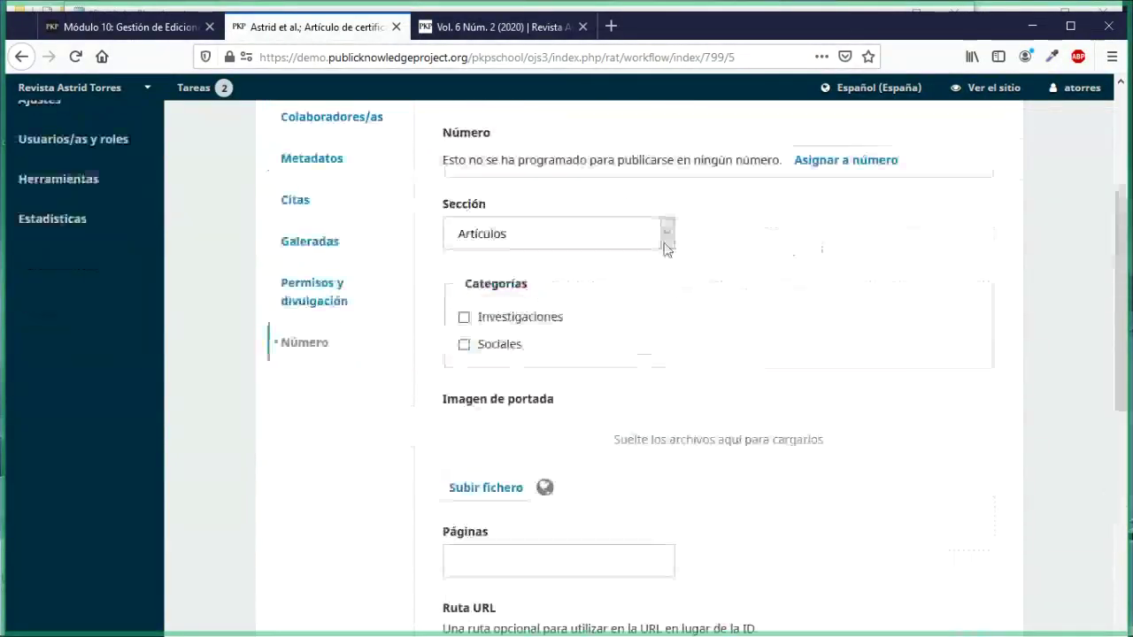
left_click(666, 235)
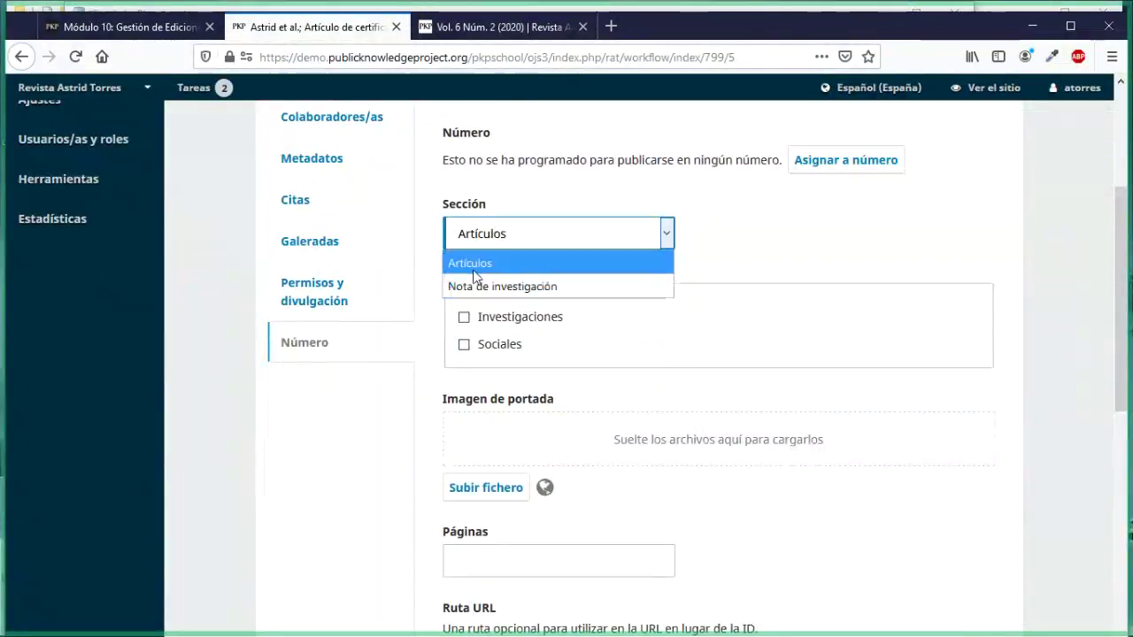
left_click(666, 234)
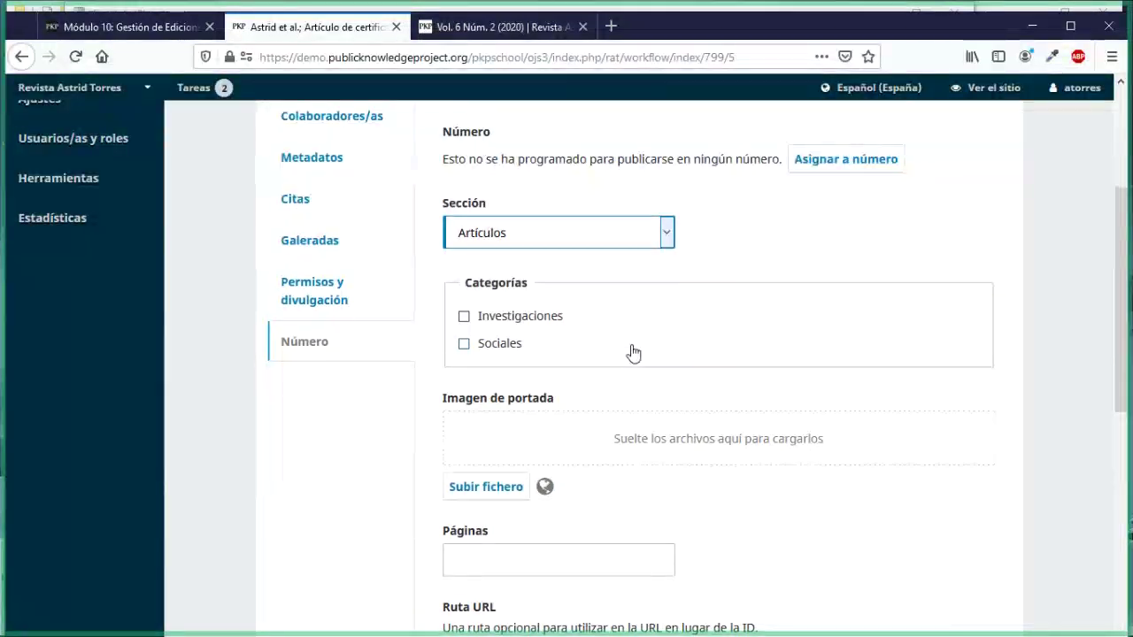
scroll(632, 352, "down", 1)
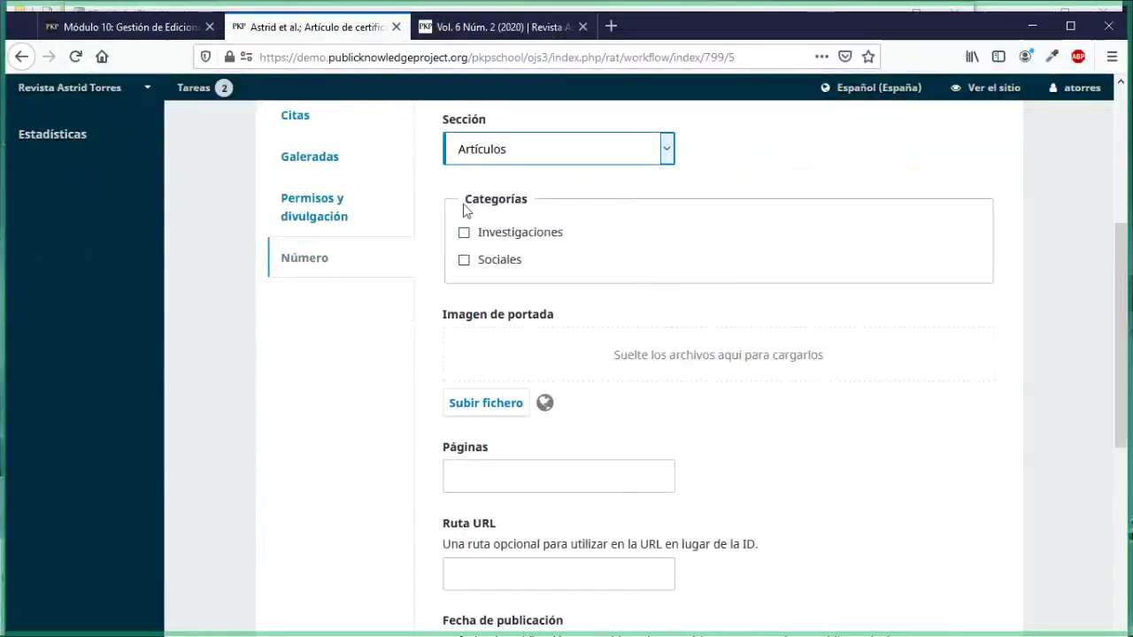
left_click_drag(468, 202, 510, 204)
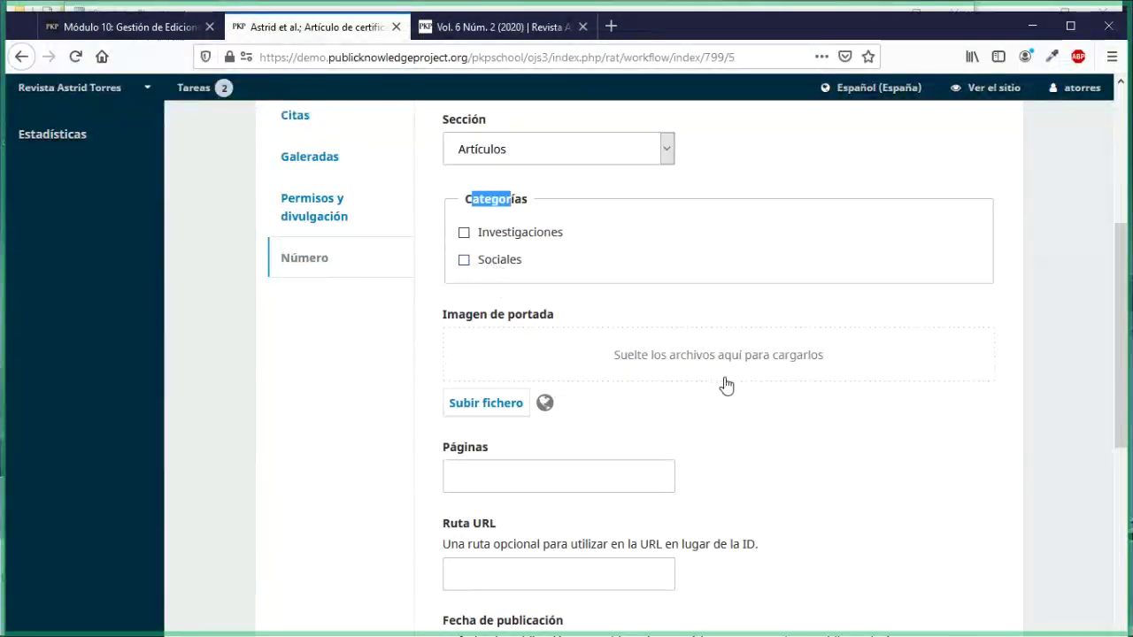
scroll(726, 385, "down", 1)
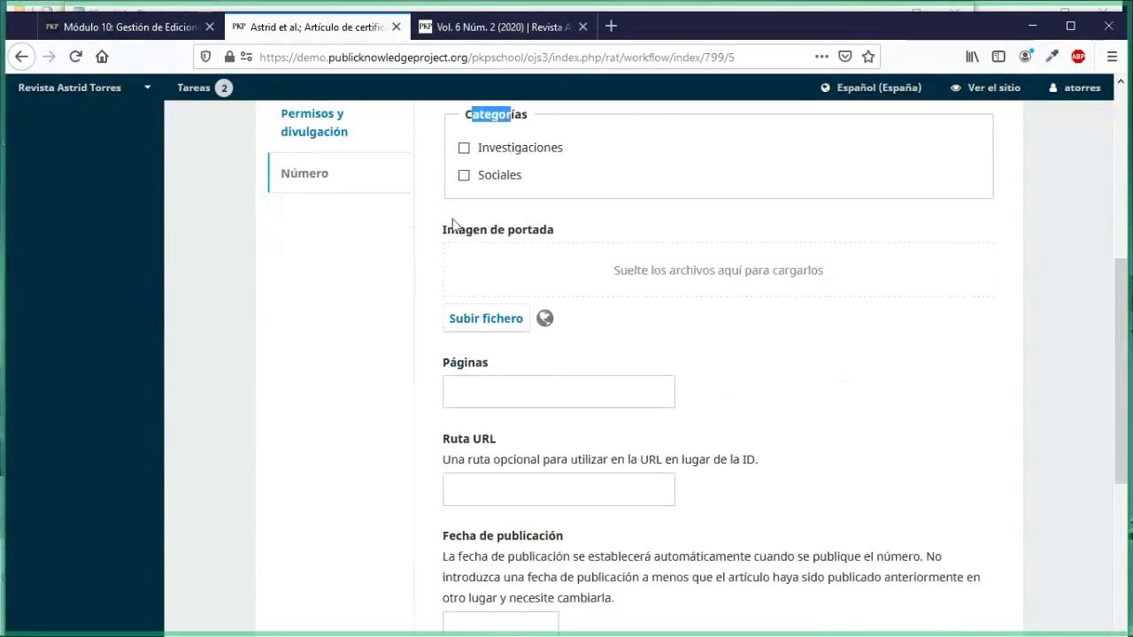
left_click_drag(444, 231, 556, 250)
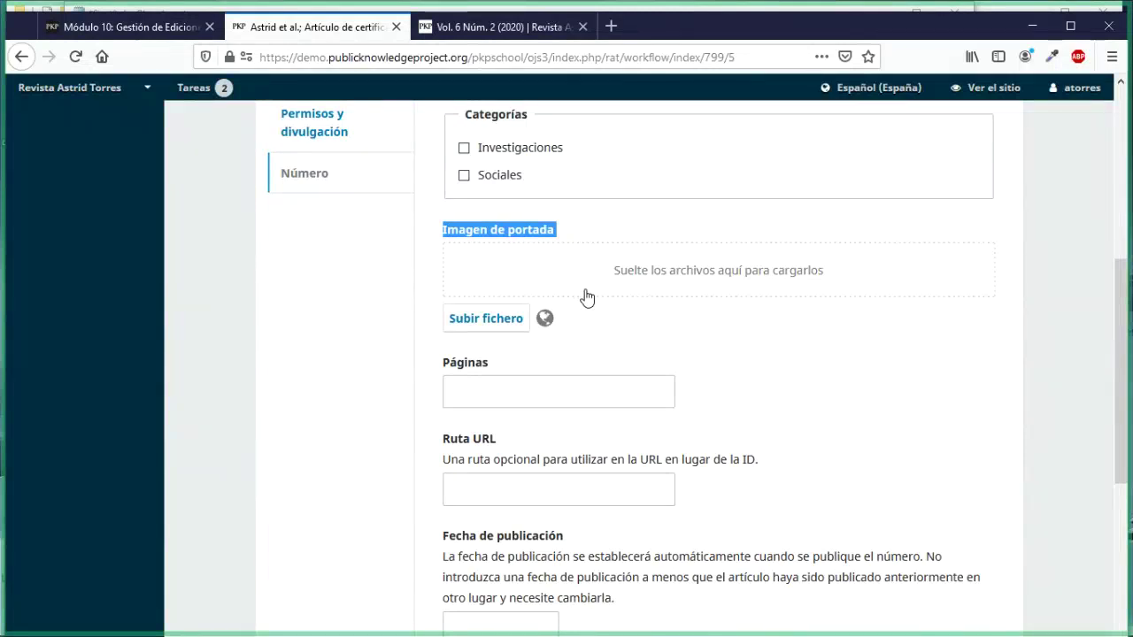
Step: Enter 20-30 as the article's page range in Páginas
left_click(551, 386)
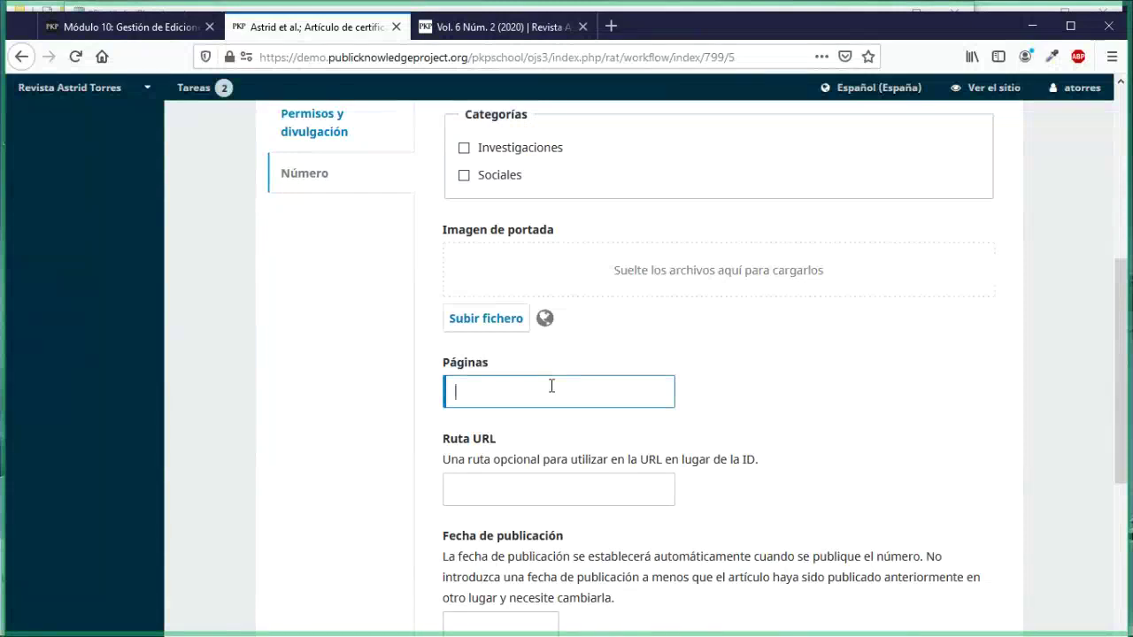
type("20-30")
scroll(785, 425, "down", 2)
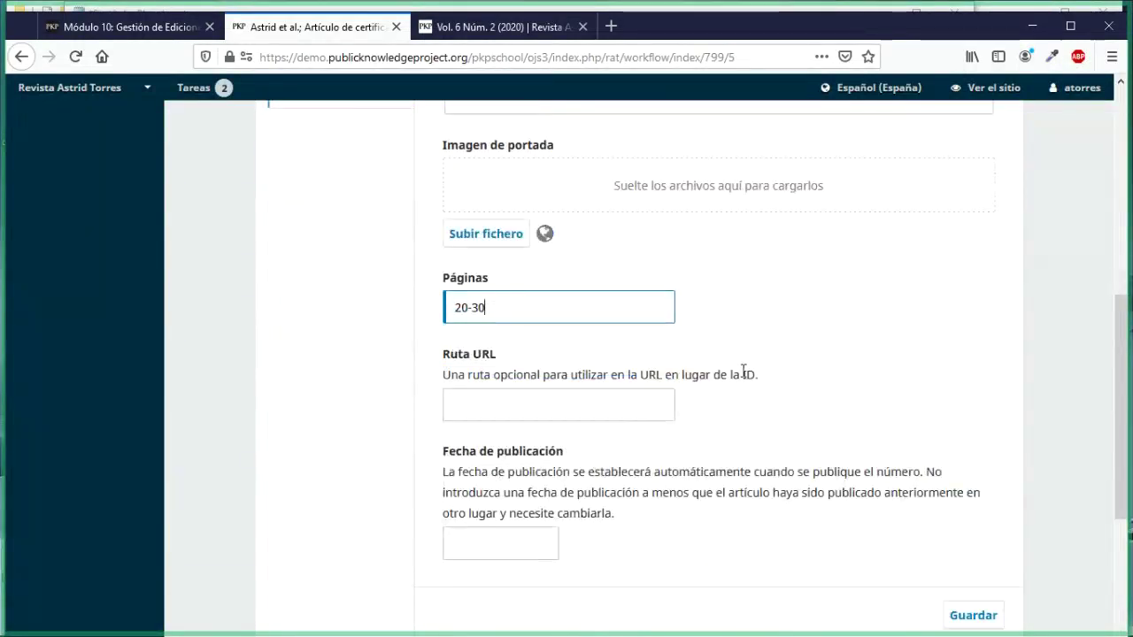
left_click_drag(732, 374, 755, 376)
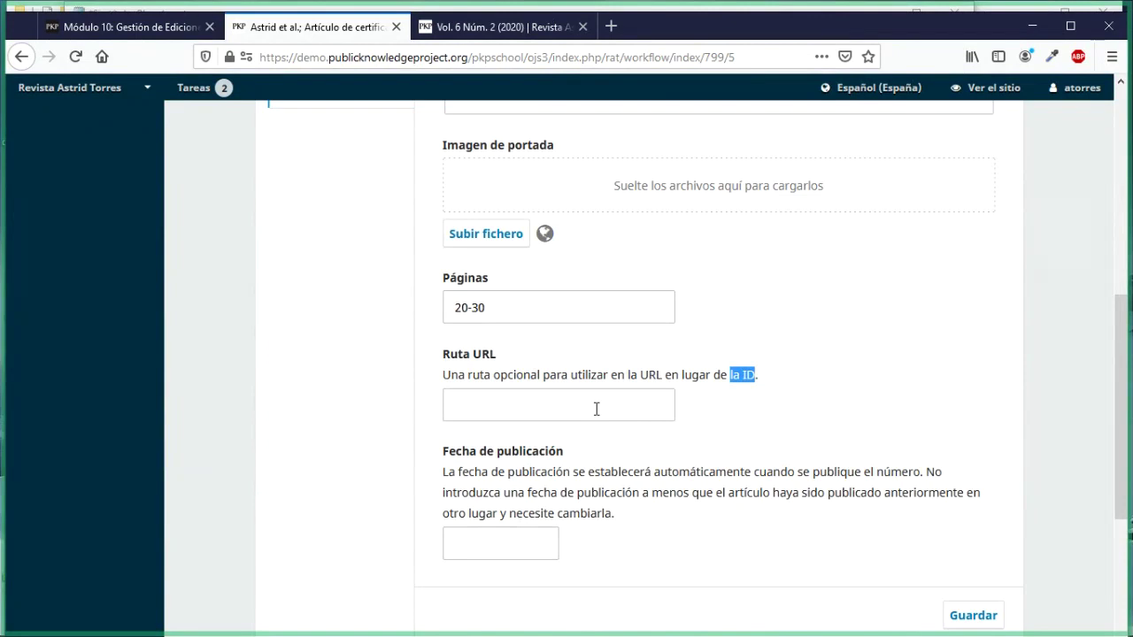
left_click(708, 375)
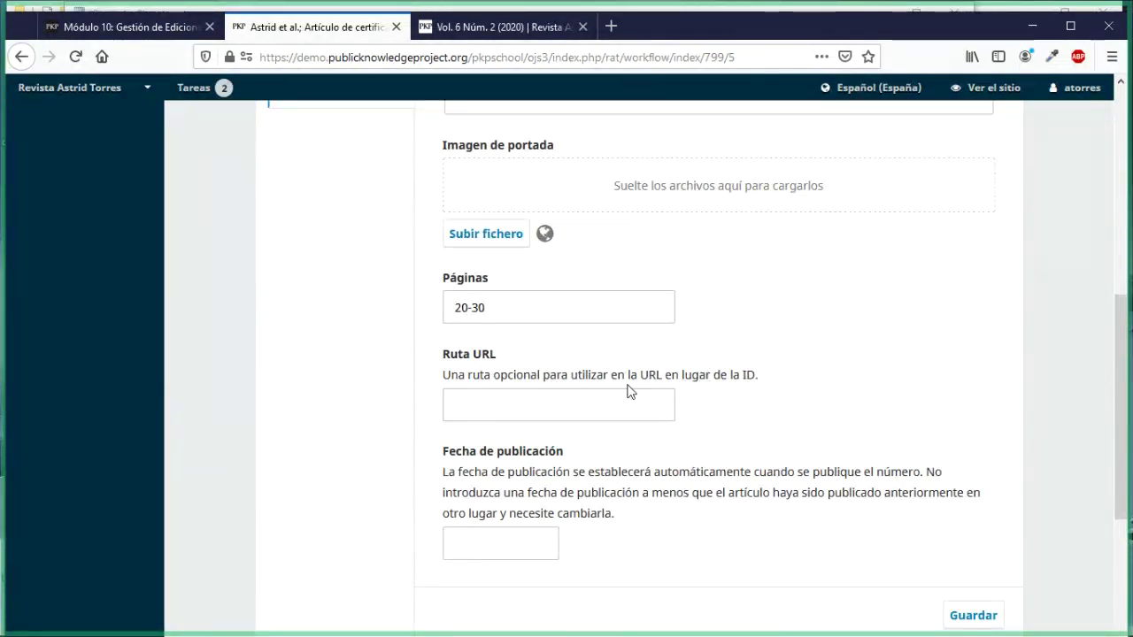
scroll(614, 399, "down", 2)
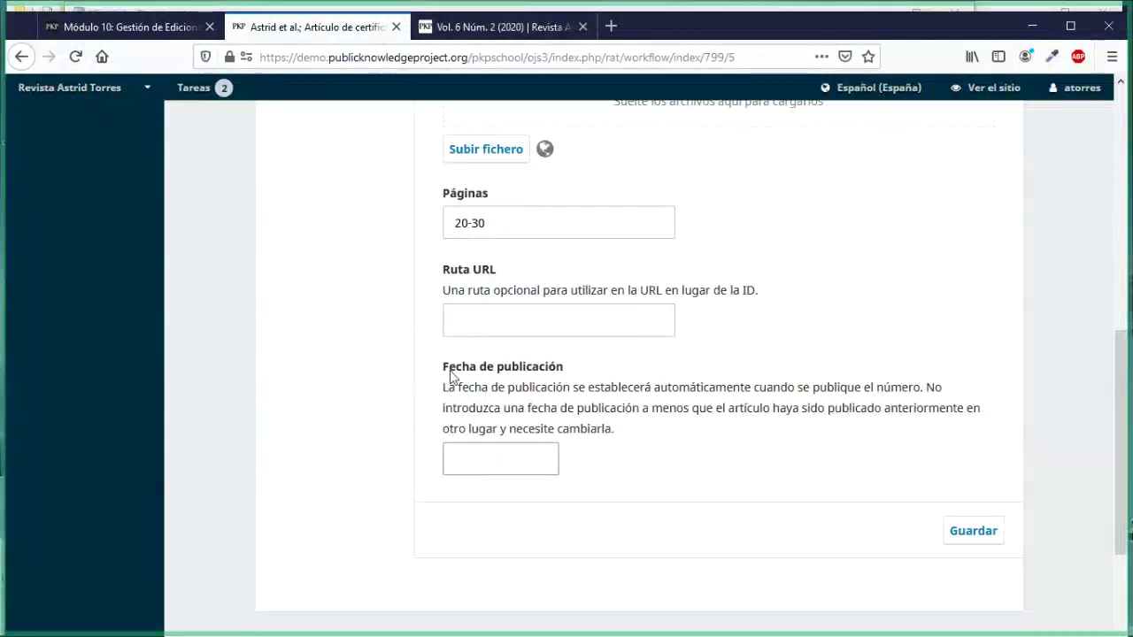
Step: Leave Fecha de publicación empty and save the article's issue details
left_click_drag(450, 375, 608, 442)
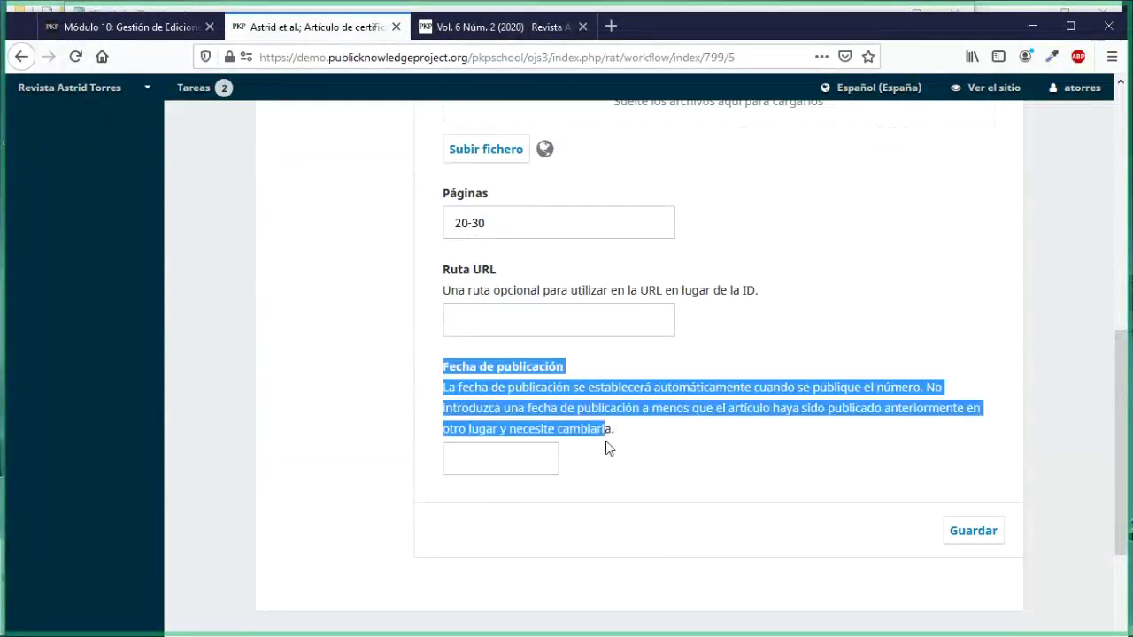
left_click(404, 476)
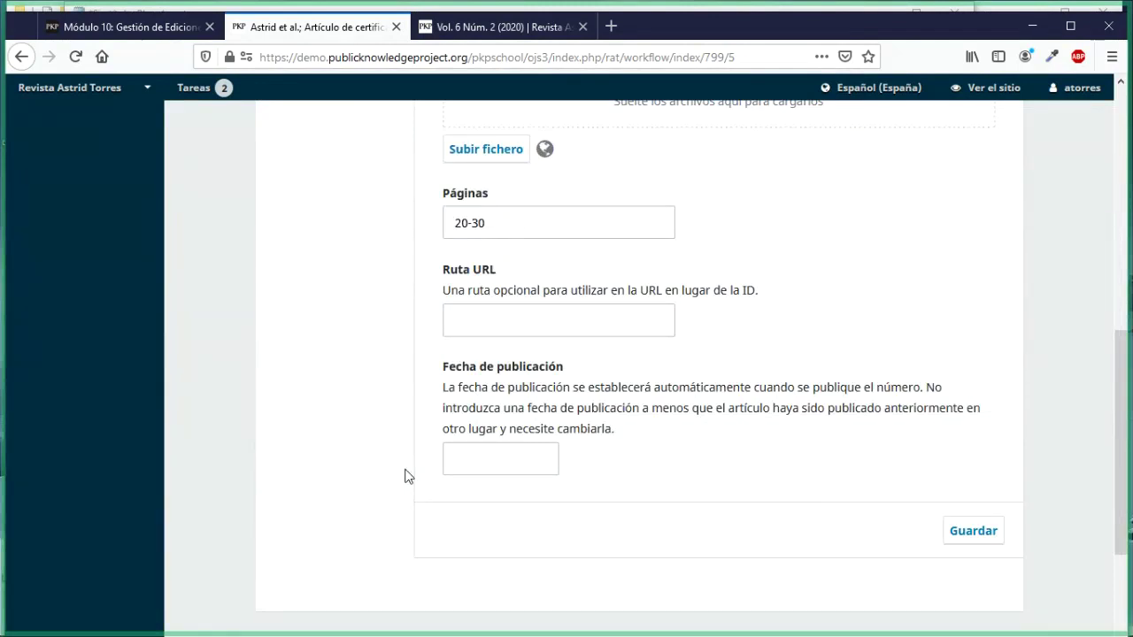
left_click(478, 463)
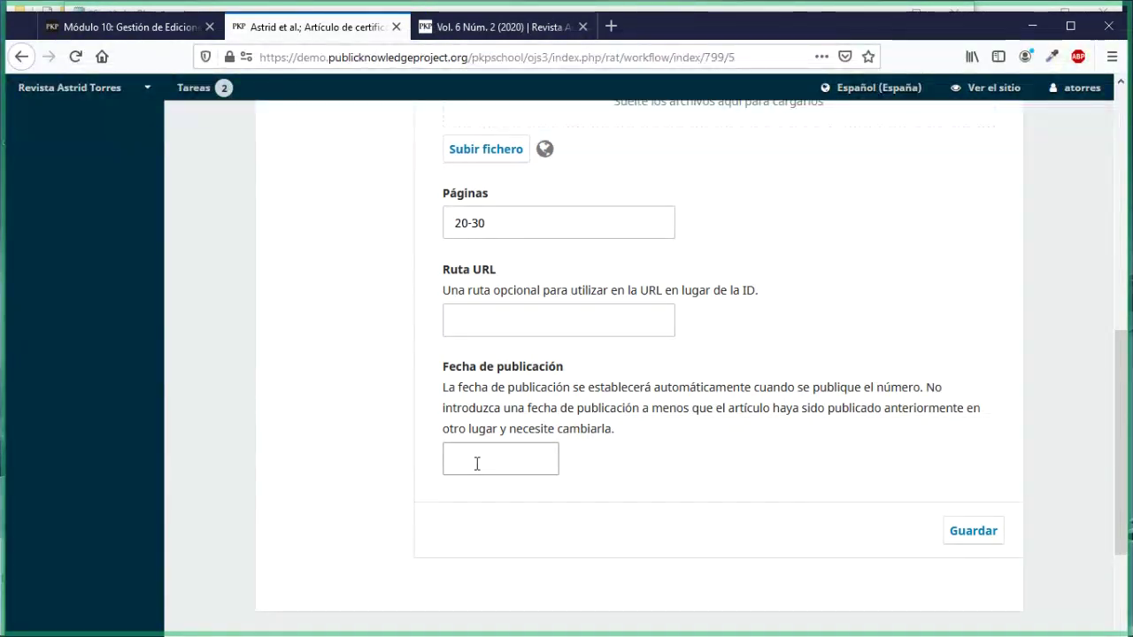
left_click(476, 464)
left_click(363, 392)
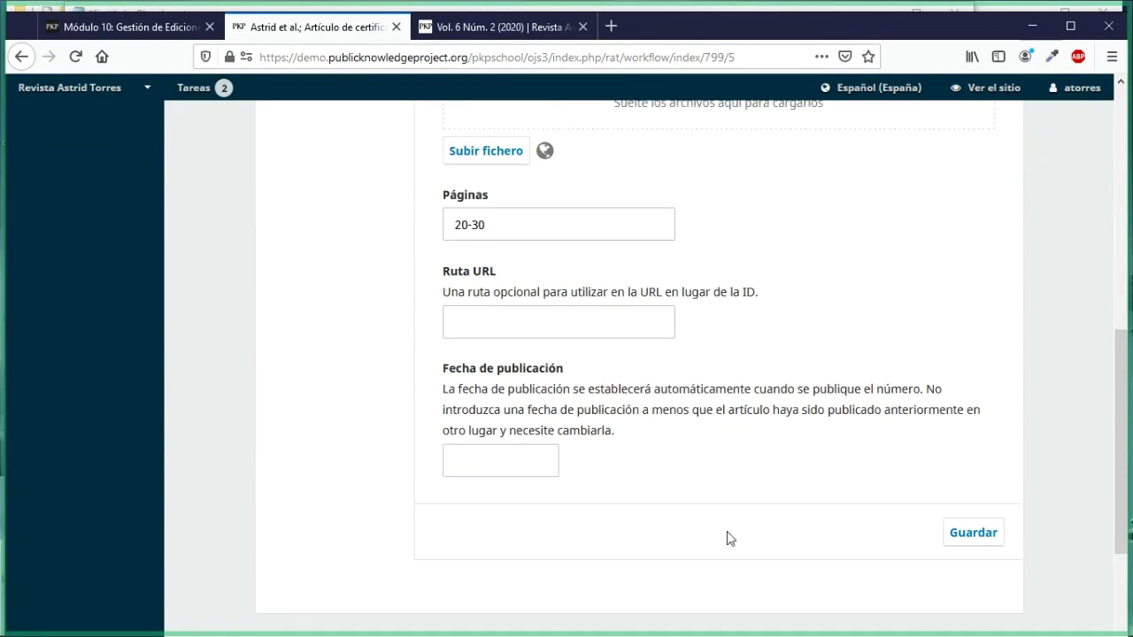
scroll(728, 538, "up", 5)
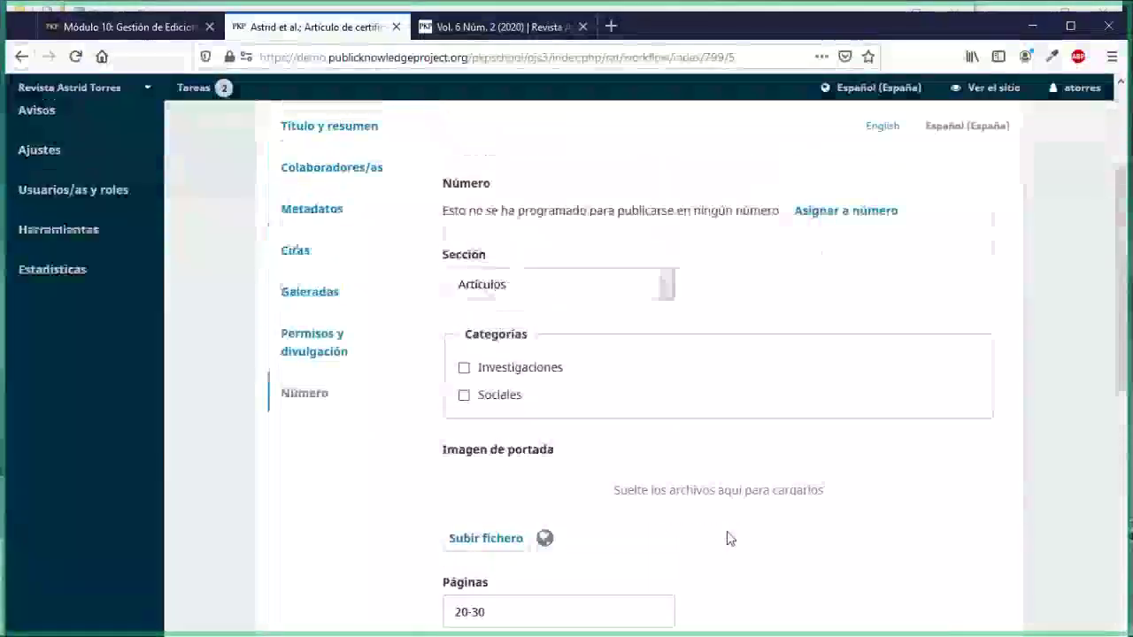
scroll(728, 537, "up", 2)
scroll(736, 534, "down", 8)
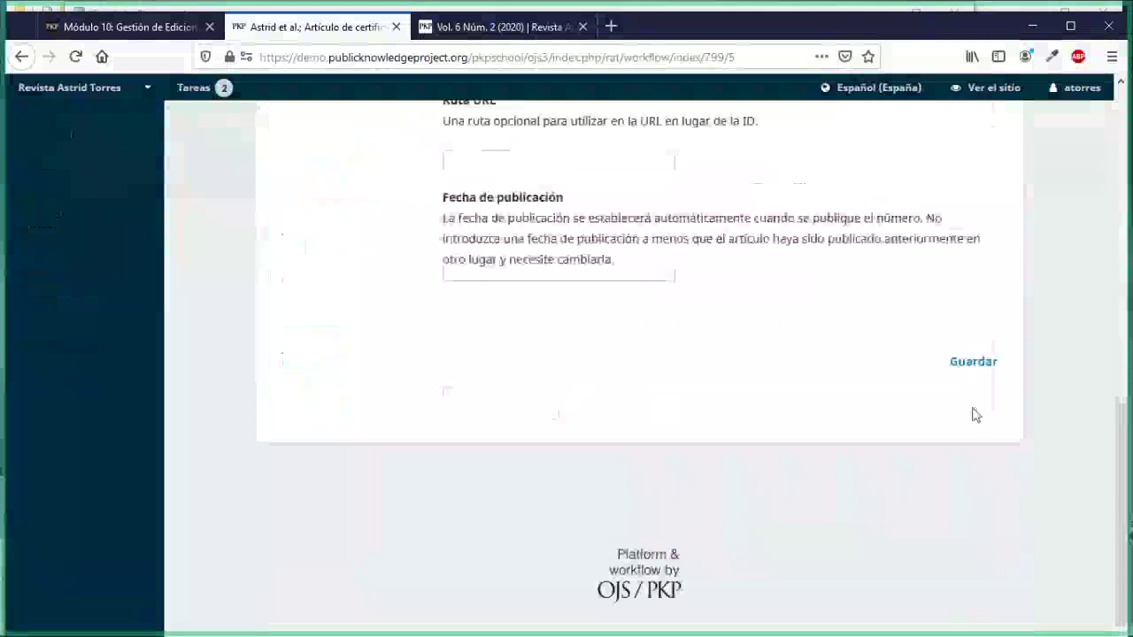
left_click(973, 367)
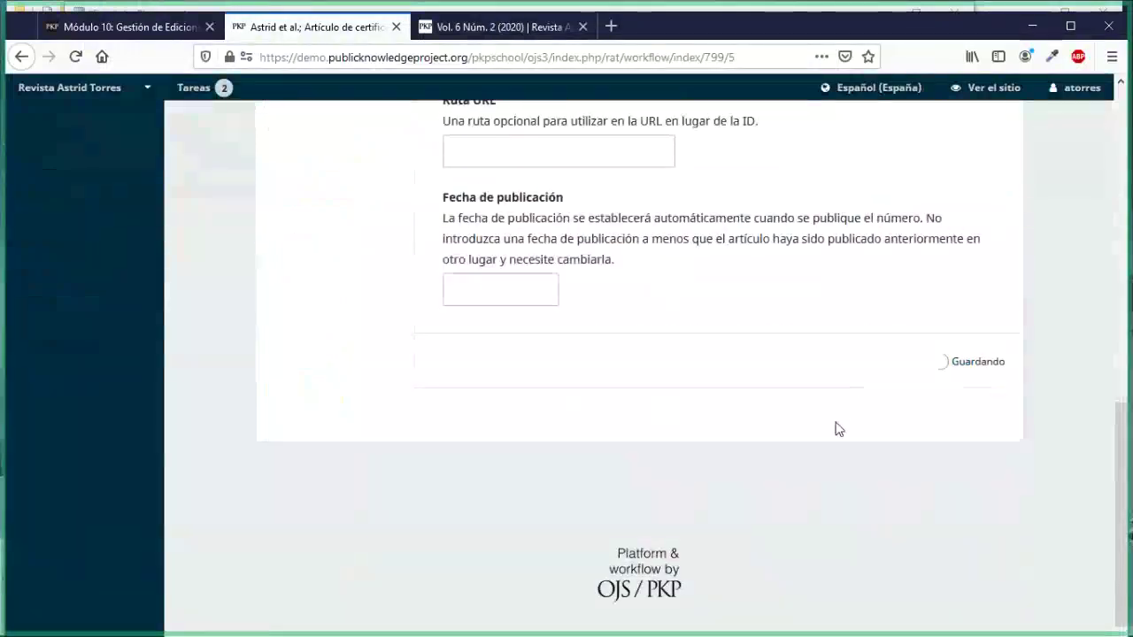
scroll(840, 429, "up", 10)
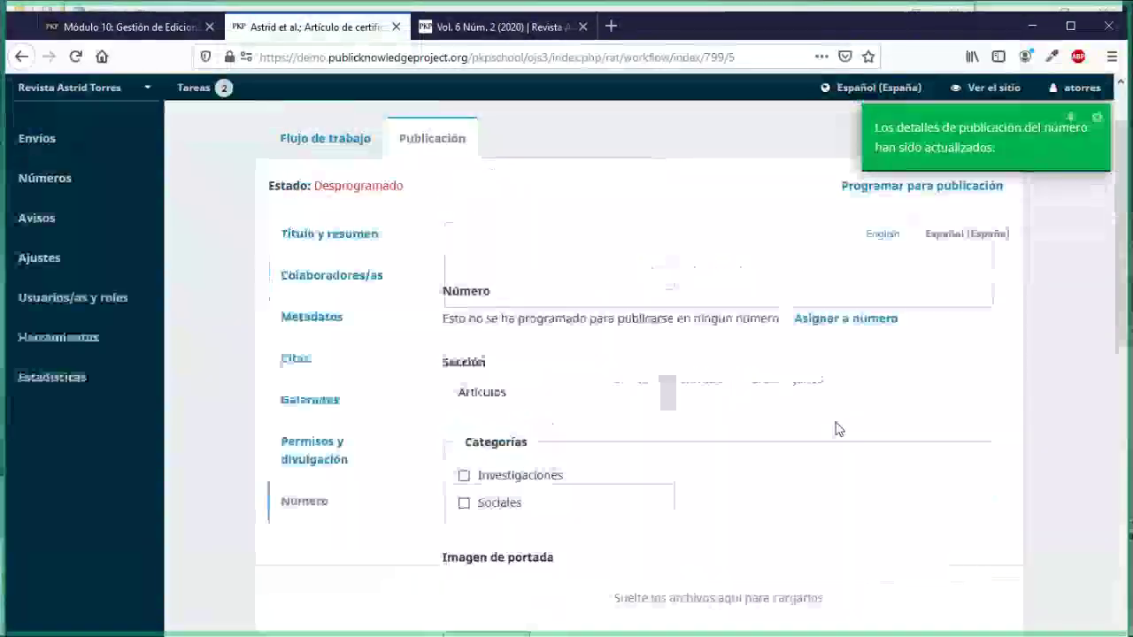
scroll(839, 429, "up", 1)
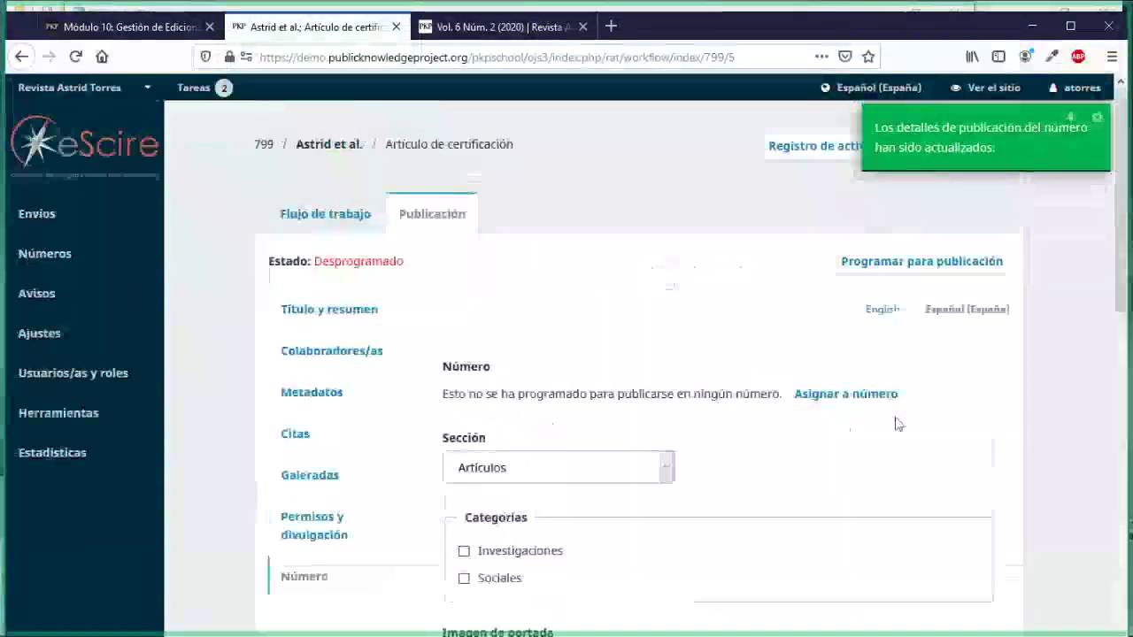
Step: Assign the article to Vol. 10 Núm. 2 (2020): Julio - Diciembre 2020 and schedule it for publication
left_click(811, 410)
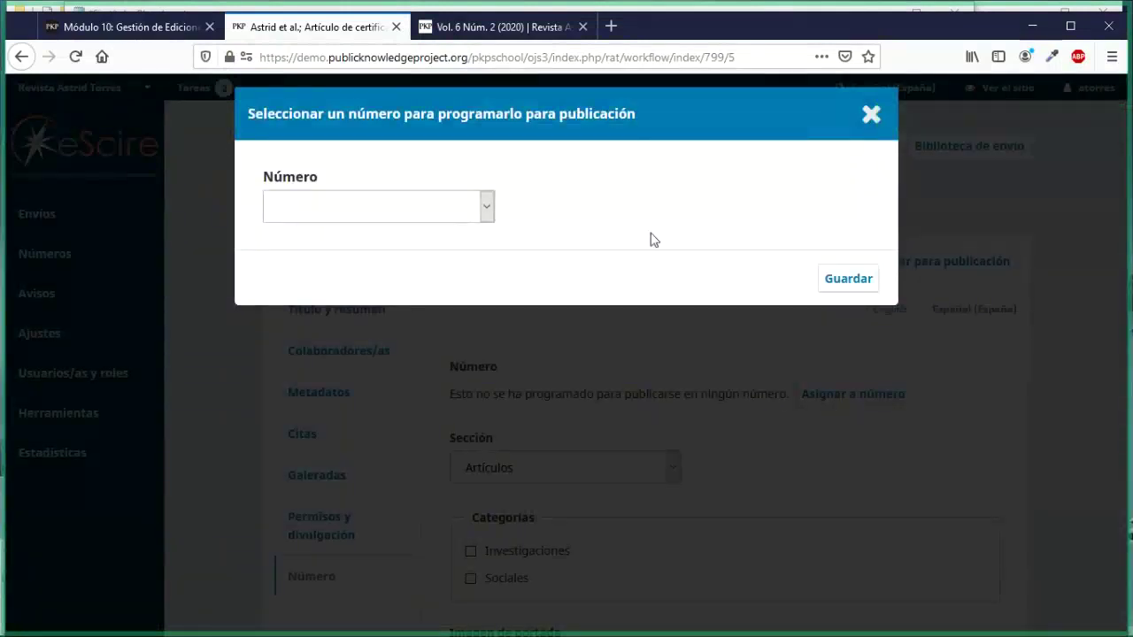
left_click(486, 207)
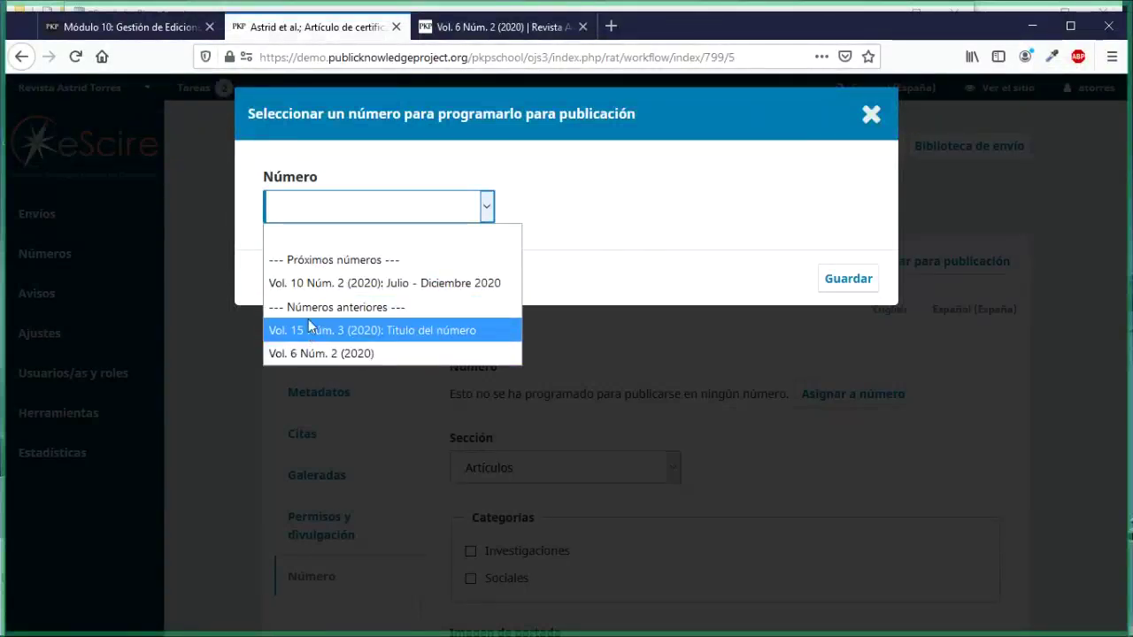
left_click(372, 283)
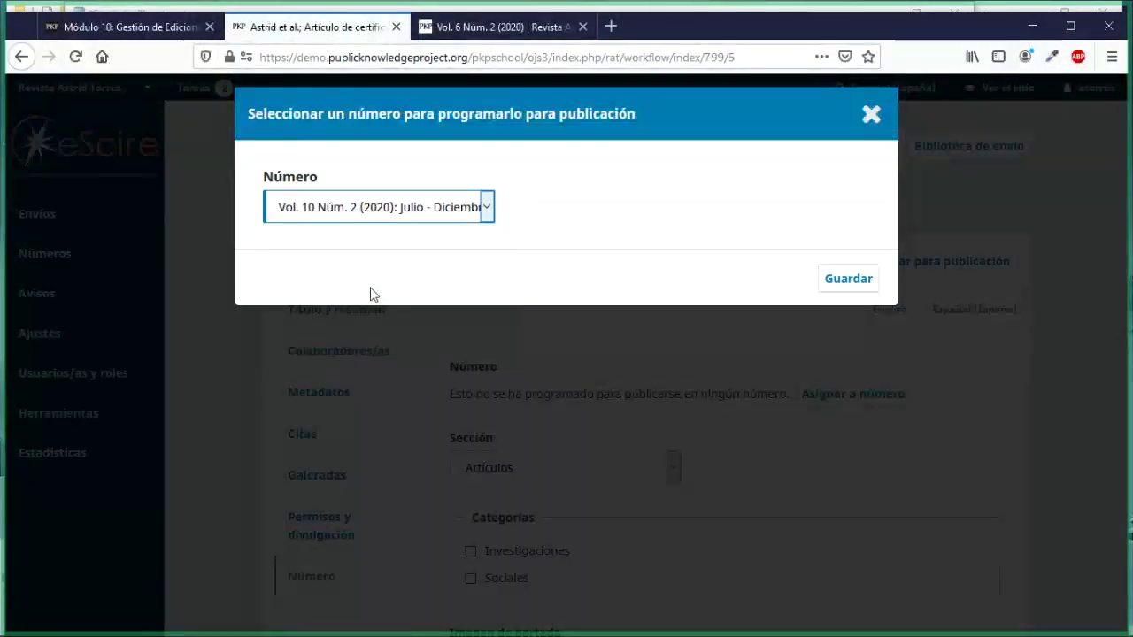
left_click(826, 291)
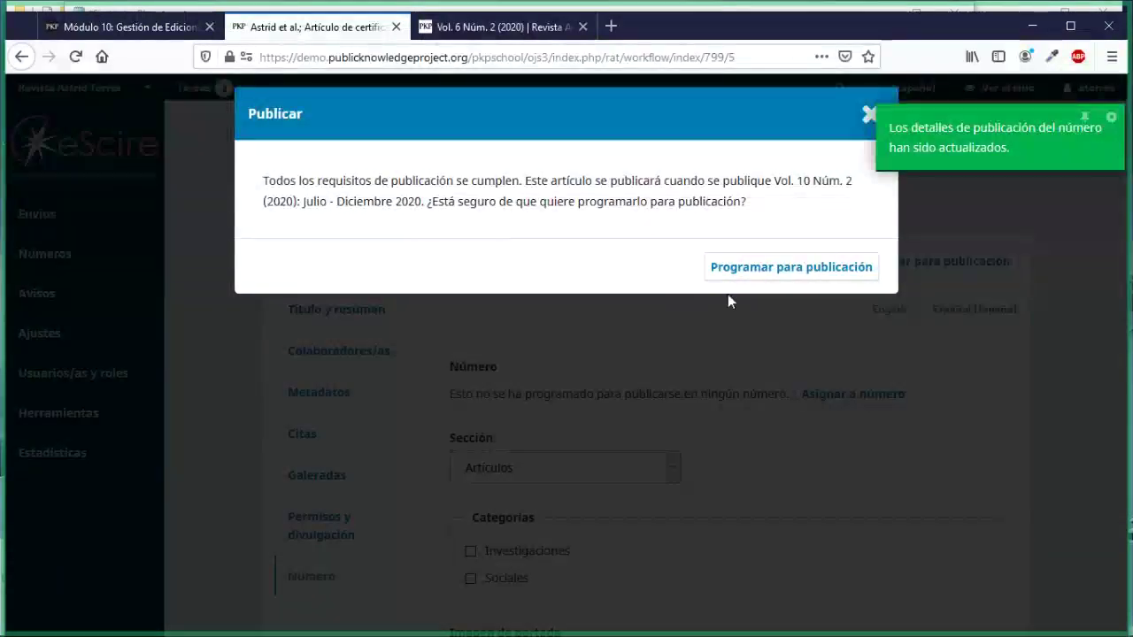
left_click(768, 275)
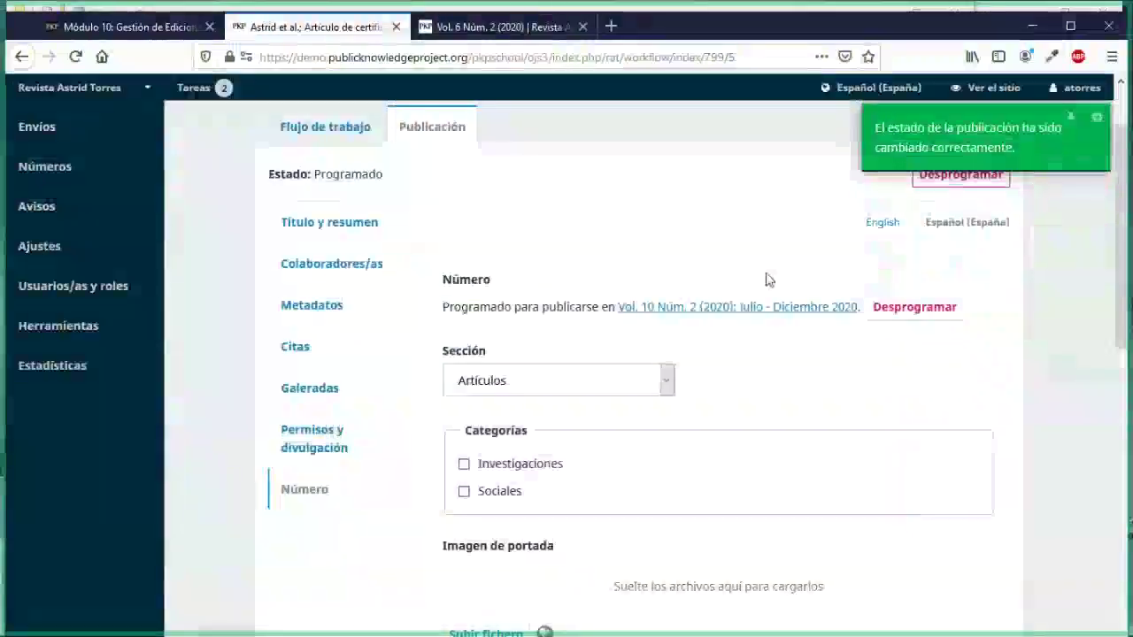
scroll(713, 349, "up", 2)
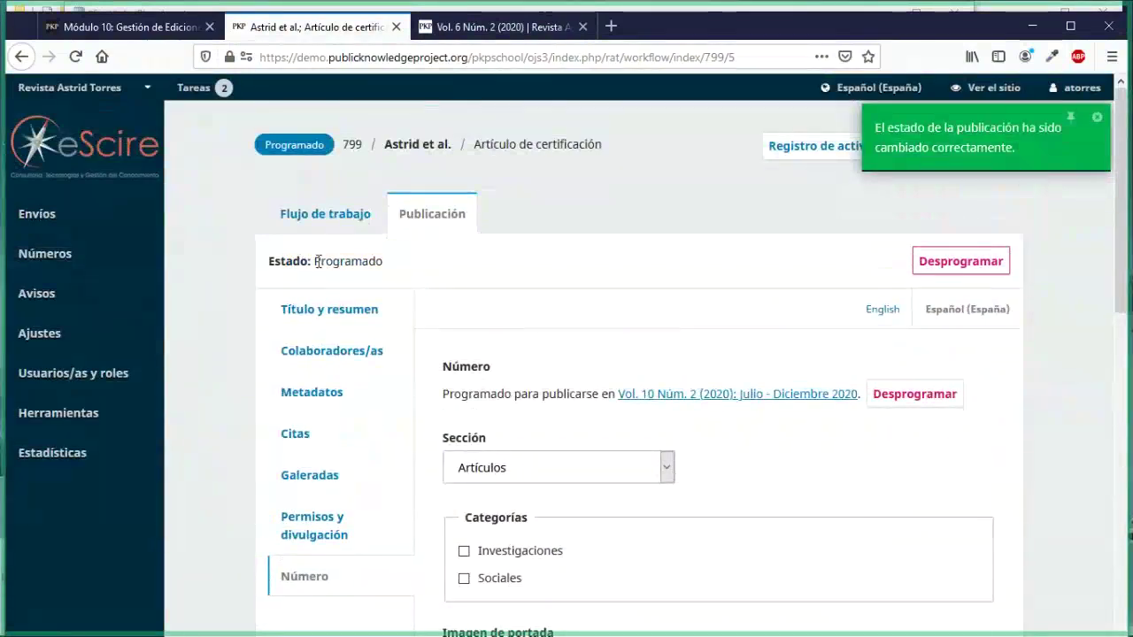
left_click_drag(316, 262, 387, 266)
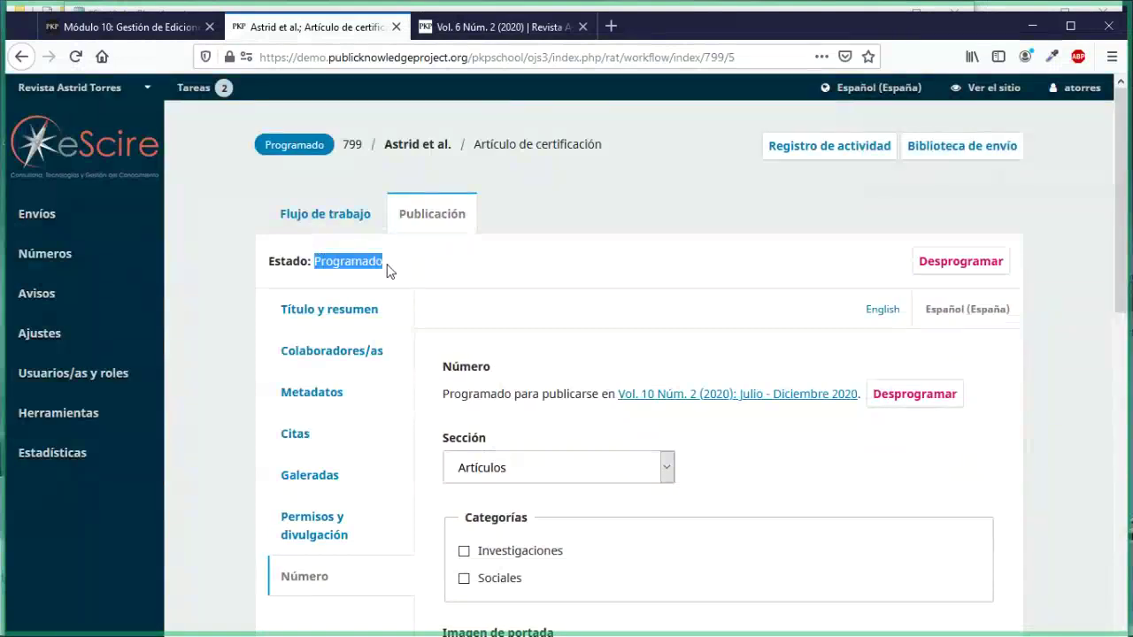
left_click(387, 270)
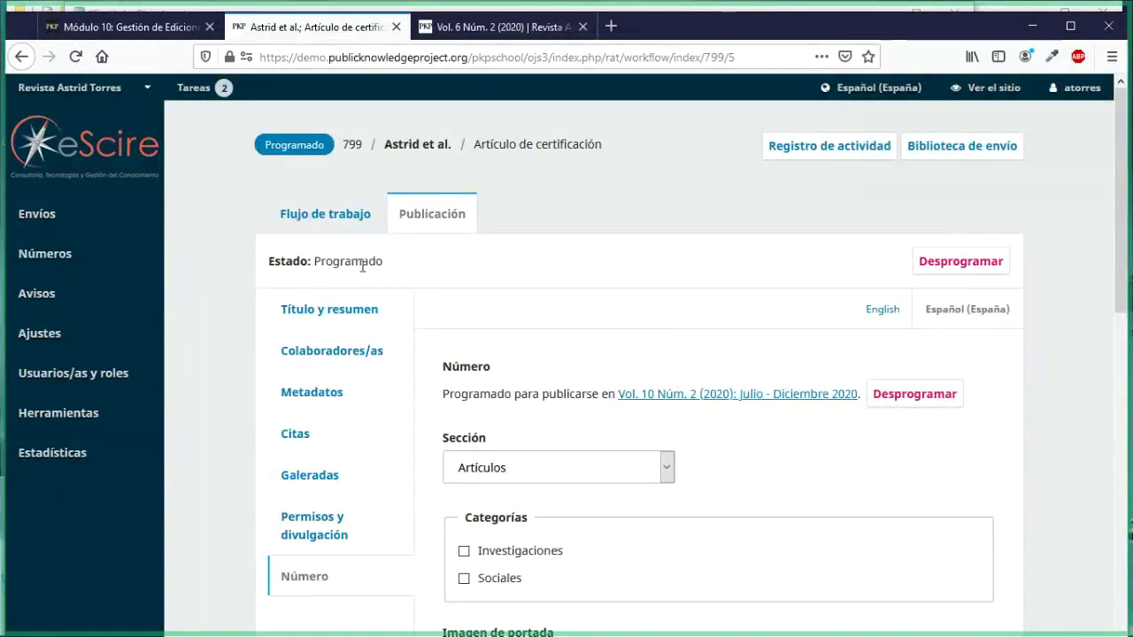
left_click_drag(316, 262, 387, 272)
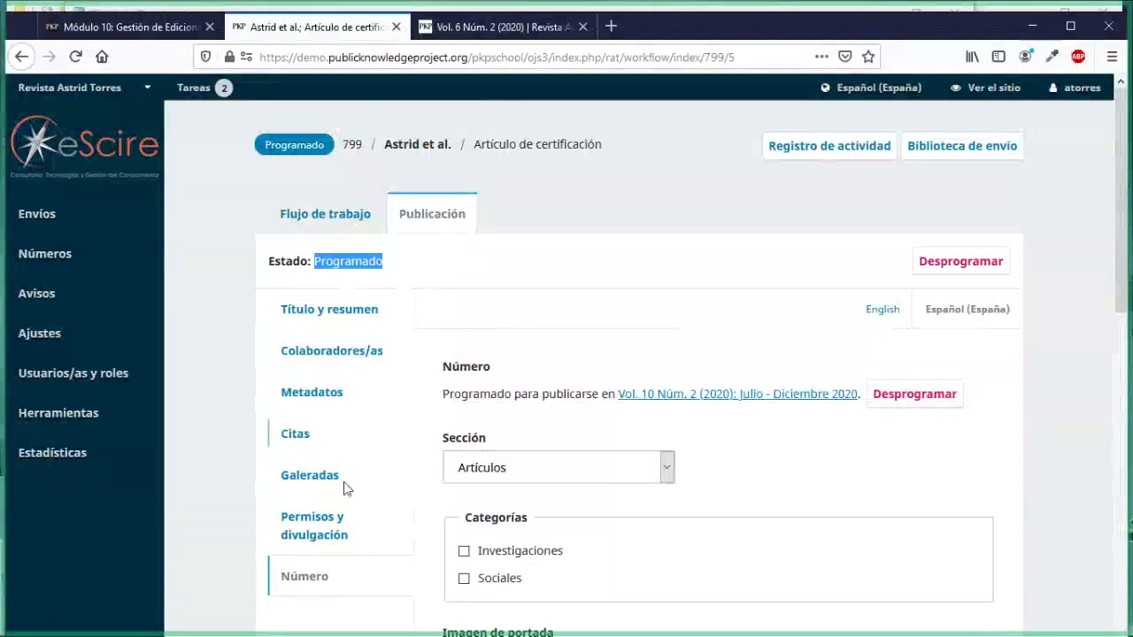
scroll(345, 496, "down", 3)
scroll(344, 505, "up", 3)
scroll(312, 486, "down", 1)
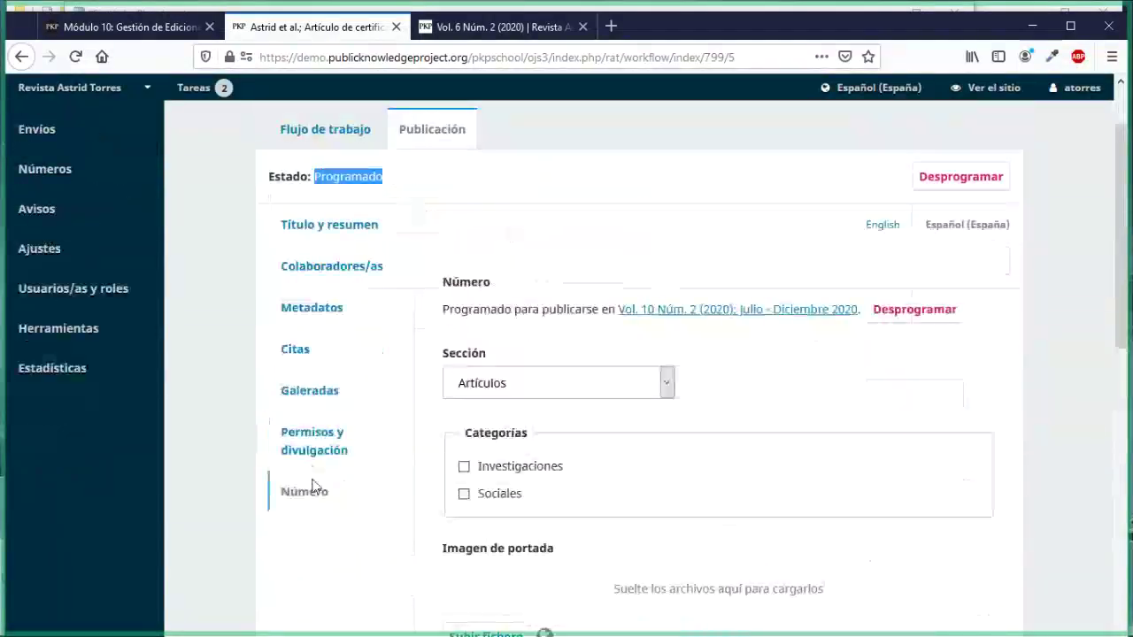
scroll(312, 485, "down", 3)
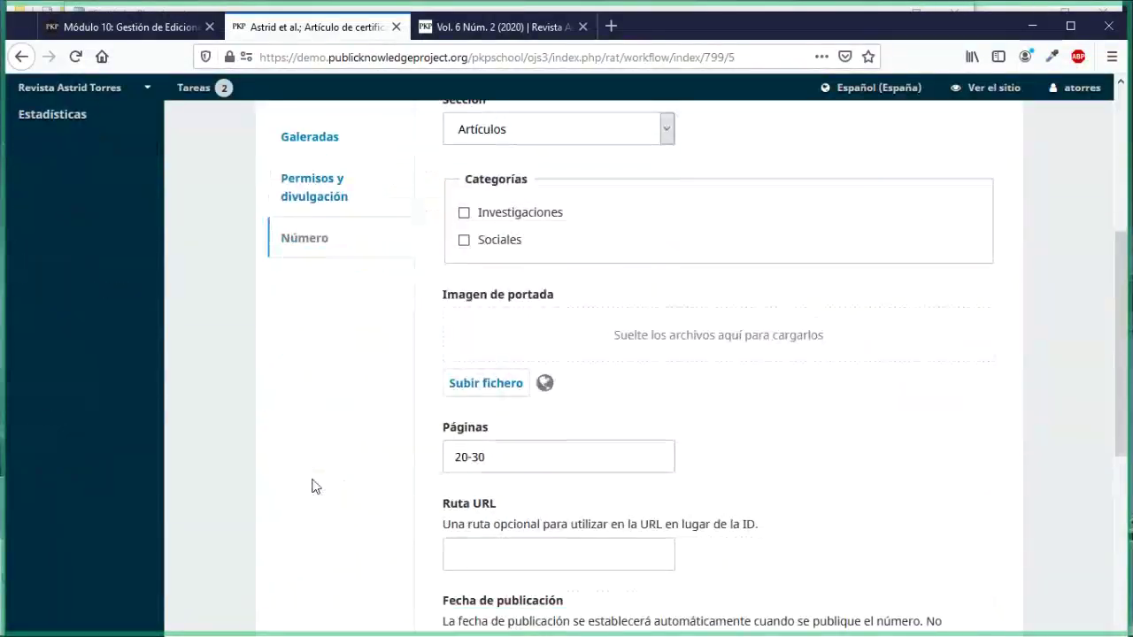
scroll(312, 485, "up", 4)
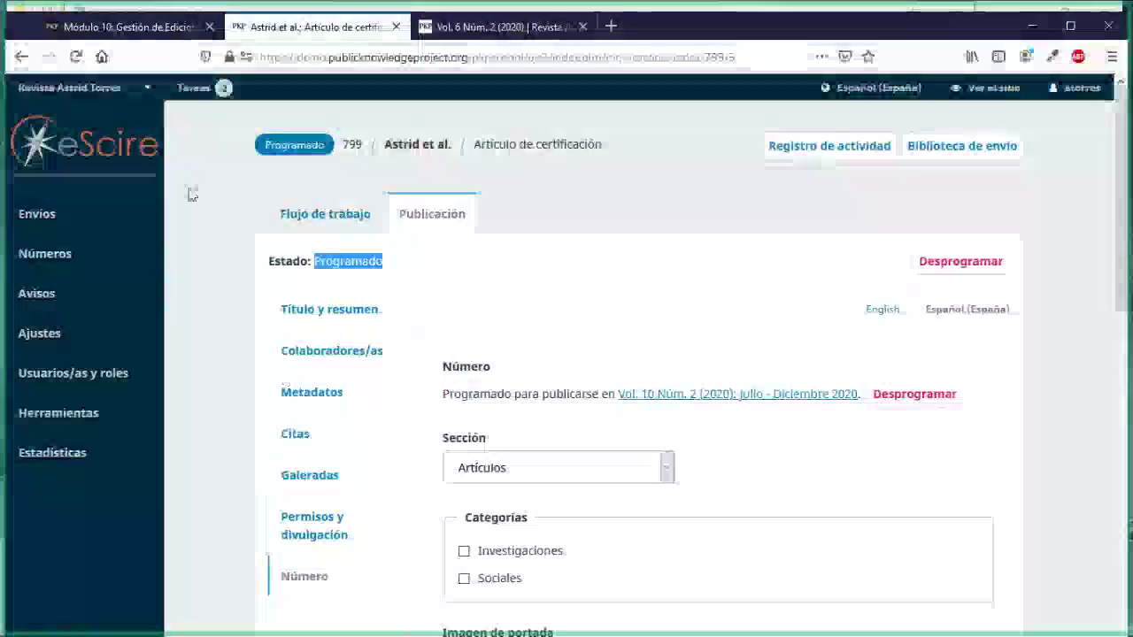
Step: Look over the PKP School Gestión de Ediciones lesson, then return to the certification article in OJS
left_click(131, 26)
scroll(782, 298, "down", 2)
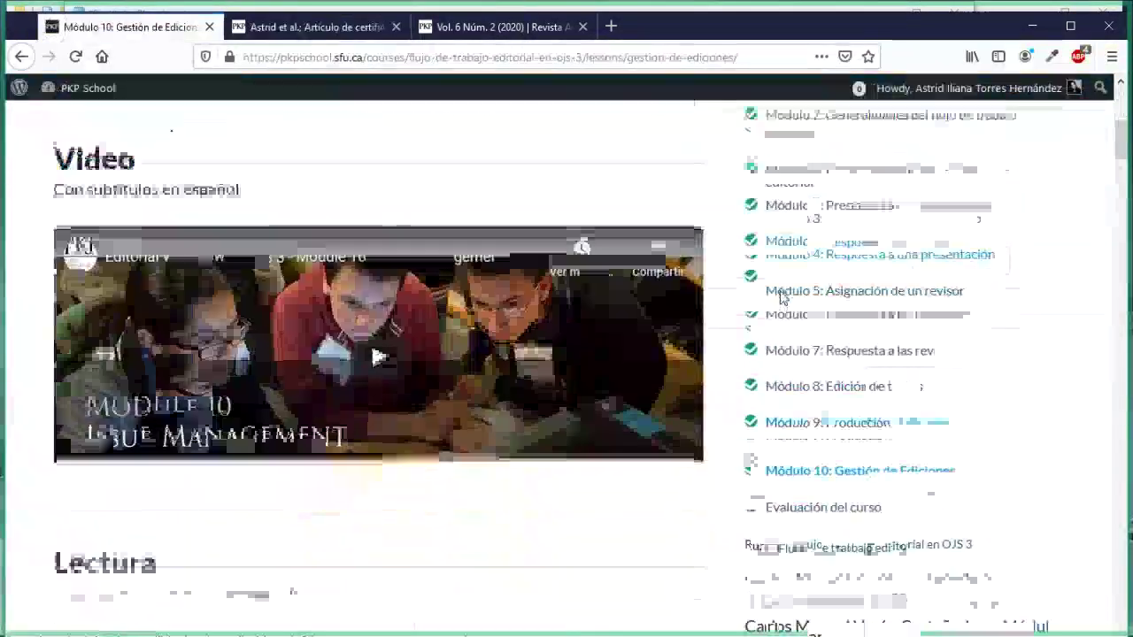
scroll(647, 469, "down", 2)
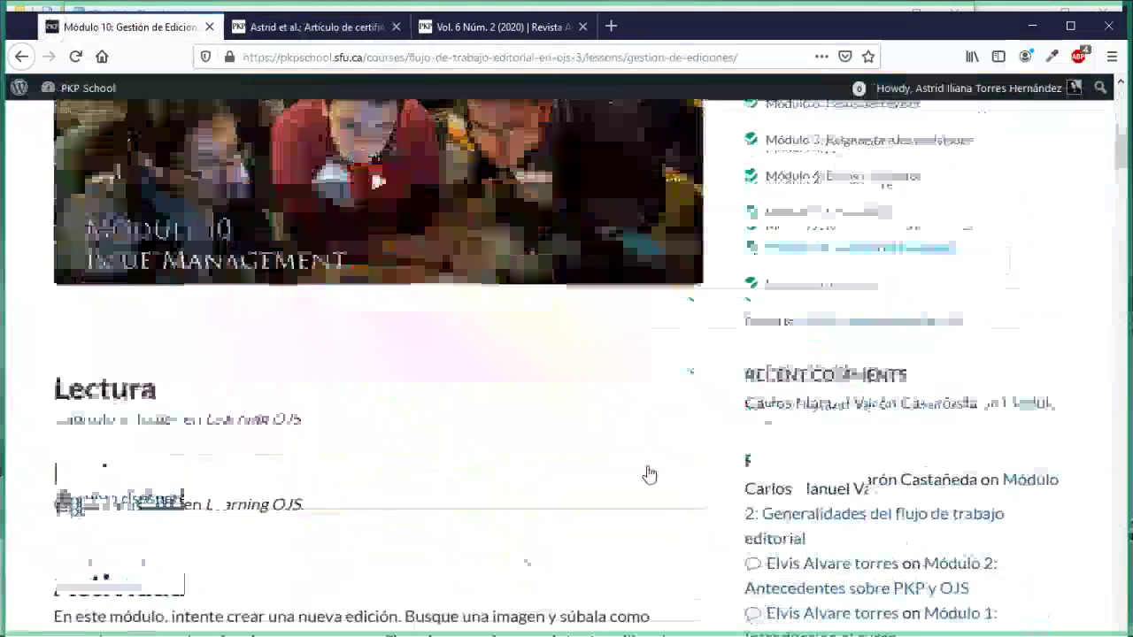
scroll(649, 474, "down", 2)
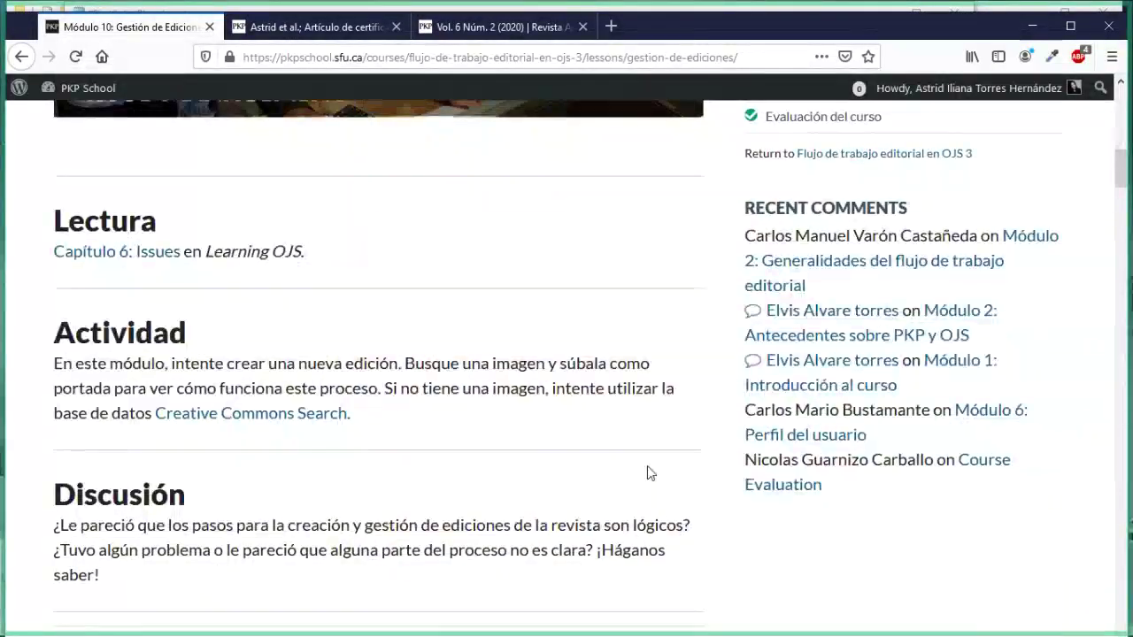
scroll(647, 465, "up", 3)
scroll(614, 493, "up", 1)
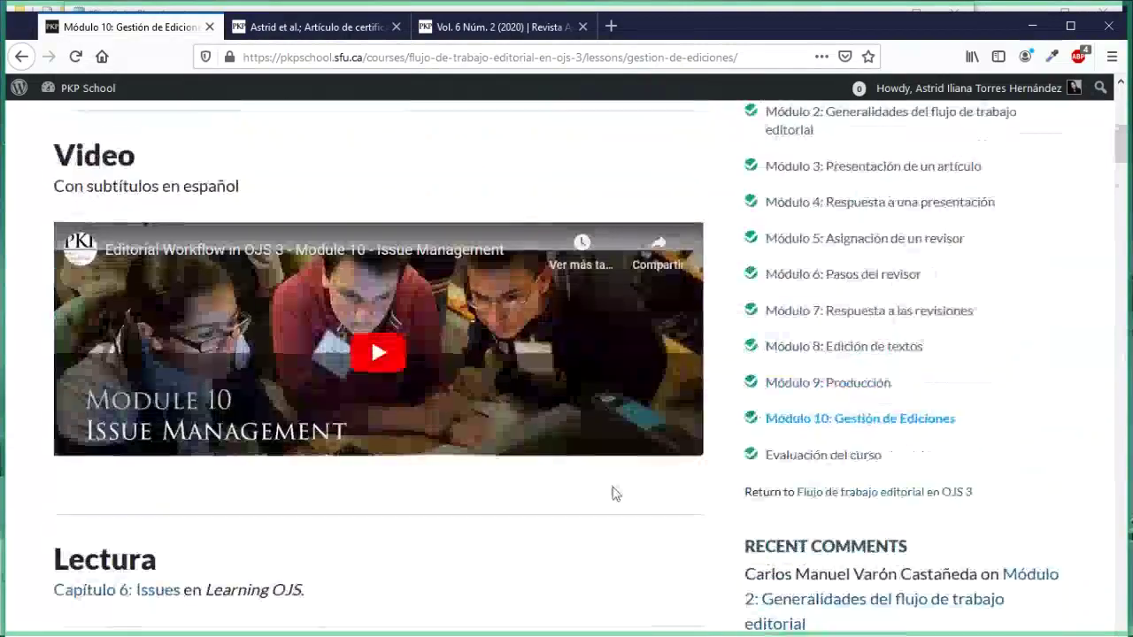
left_click(266, 26)
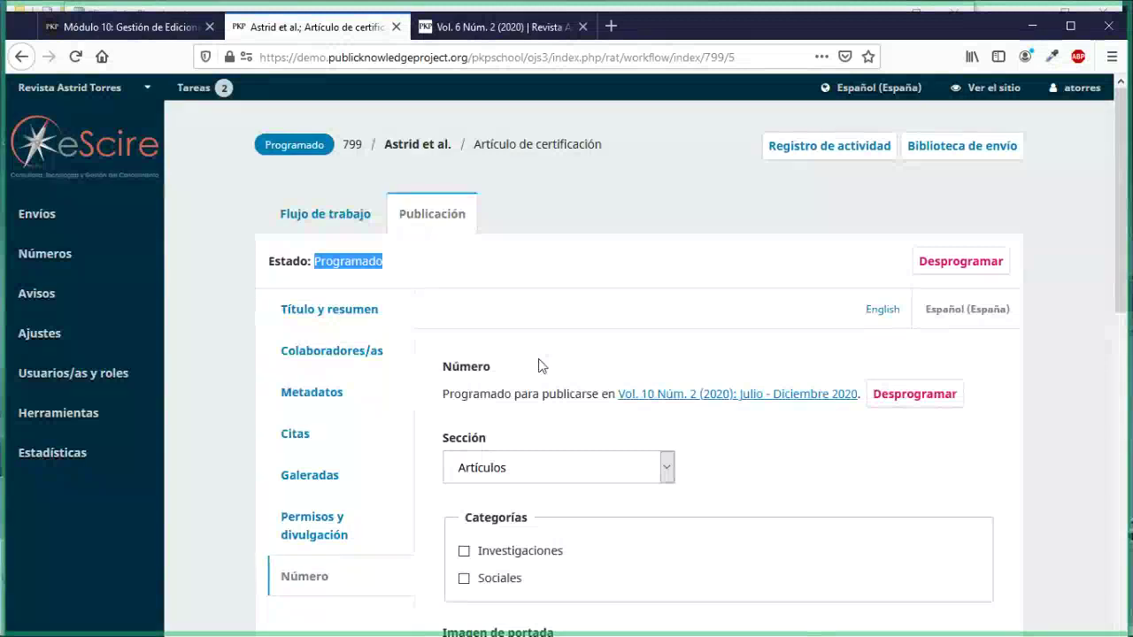
Step: Open Vol. 10 Núm. 2 under Próximos números, check its table of contents, and expand its row
mouse_move(89, 257)
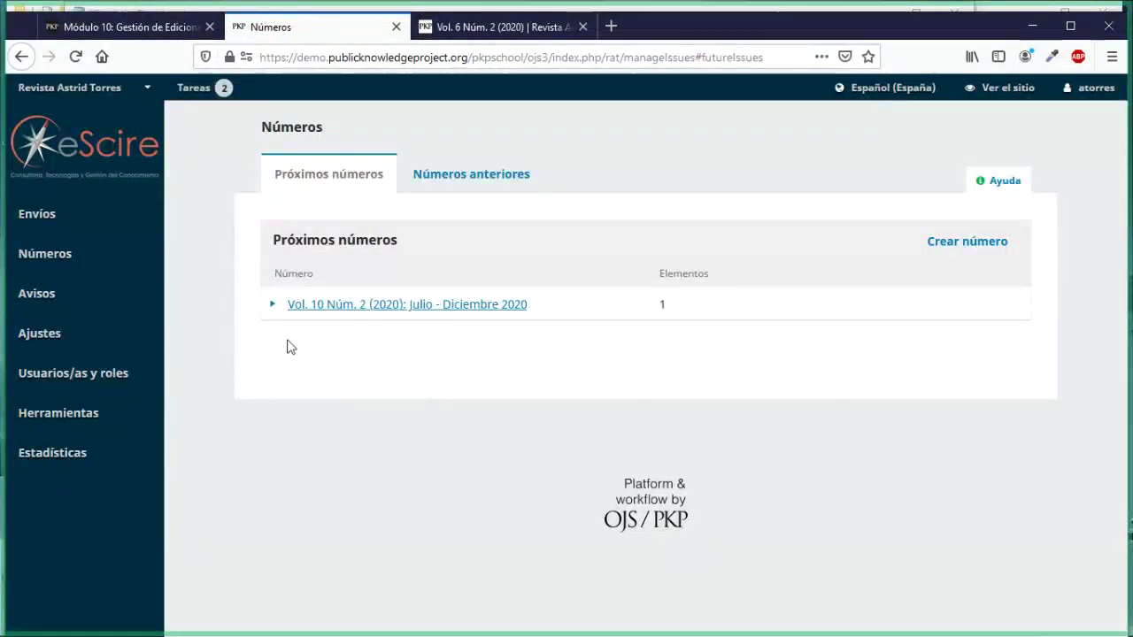
left_click(469, 309)
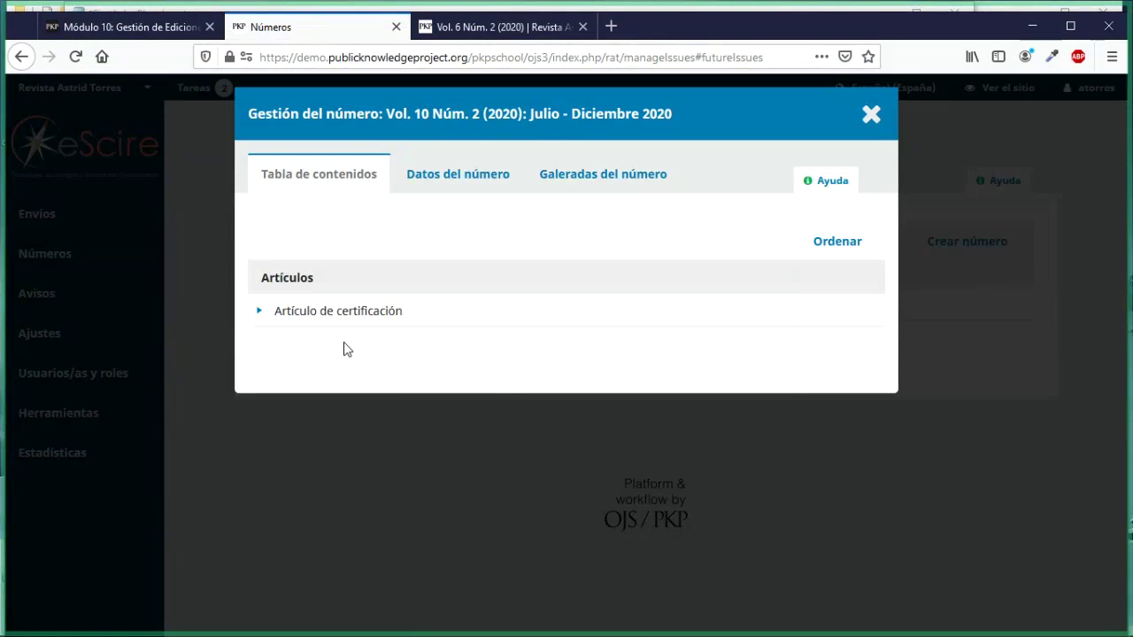
left_click(845, 242)
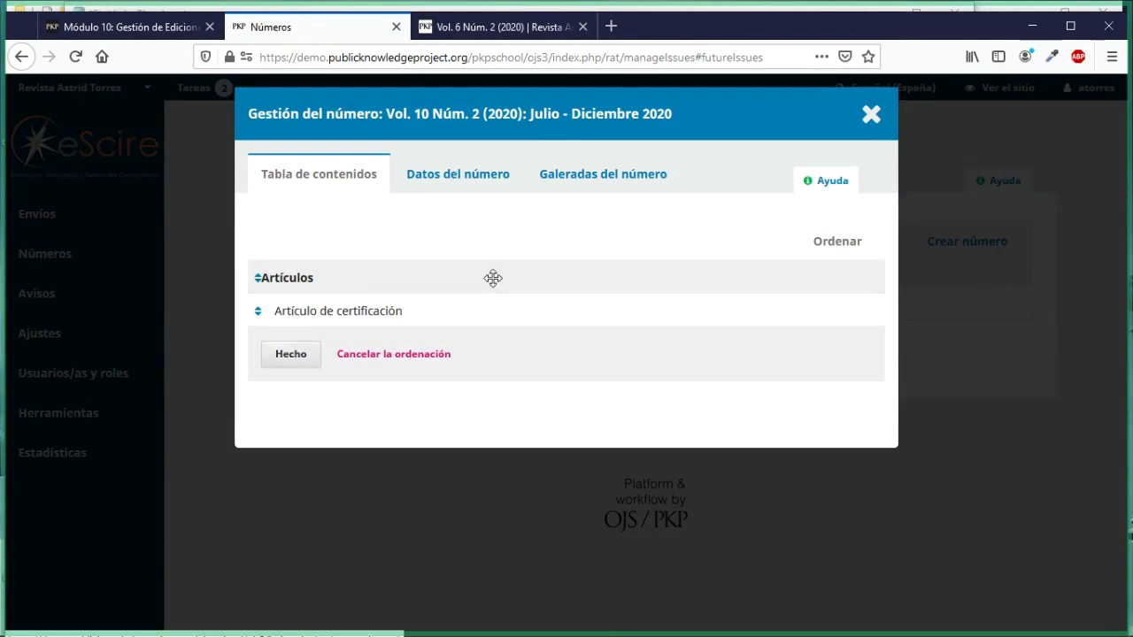
left_click(871, 116)
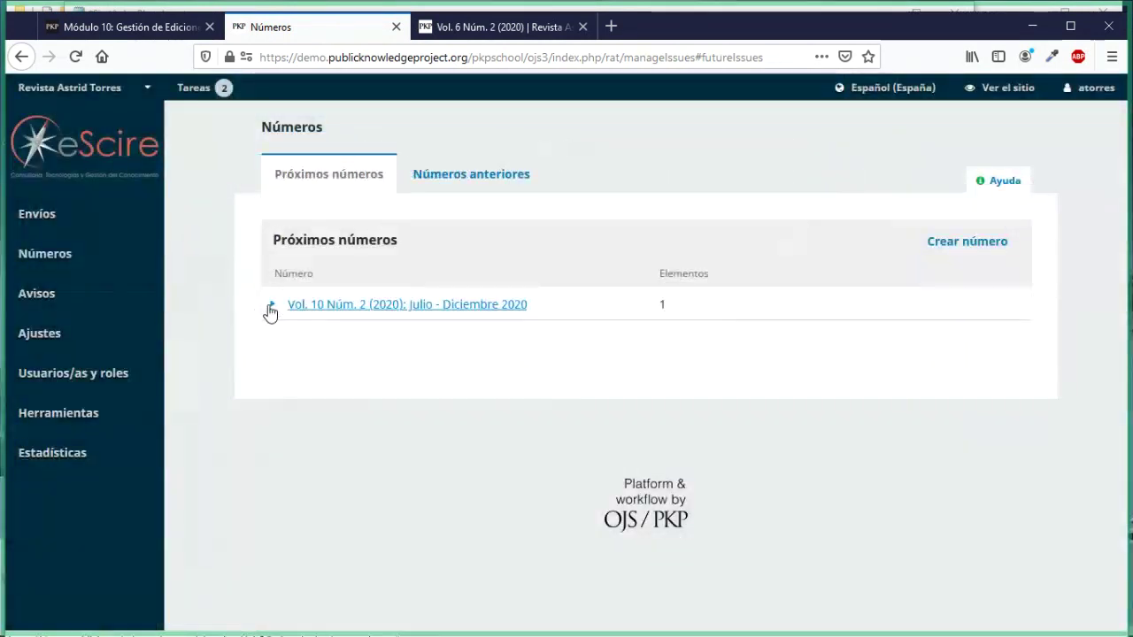
left_click(271, 308)
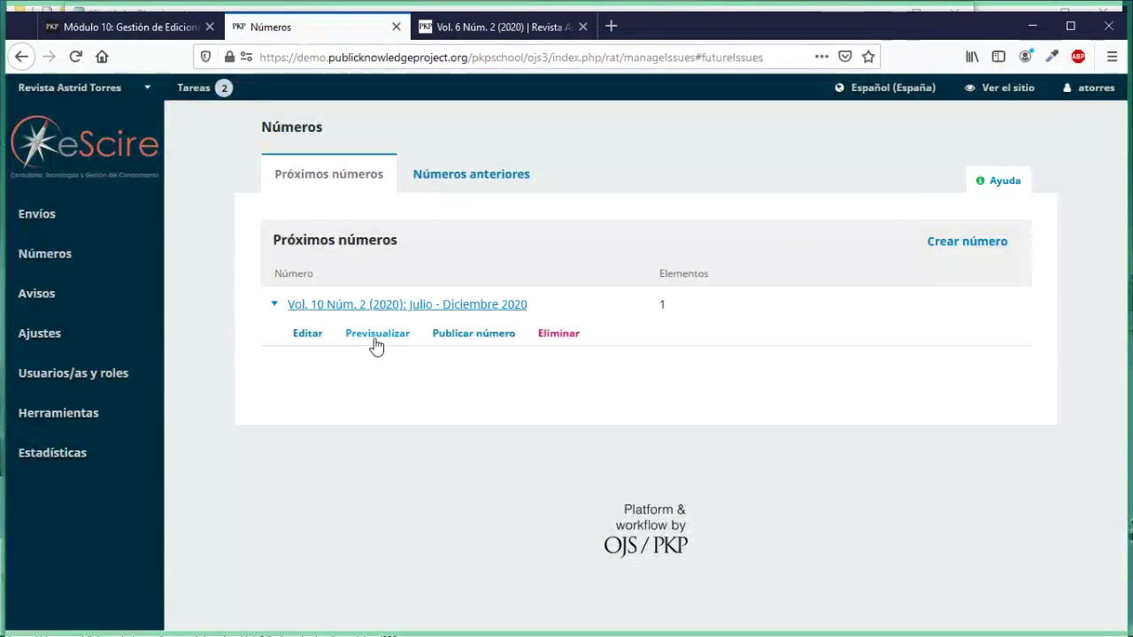
Step: Preview Vol. 10 Núm. 2 and read through its heading, Julio - Diciembre 2020 title and description
left_click(376, 335)
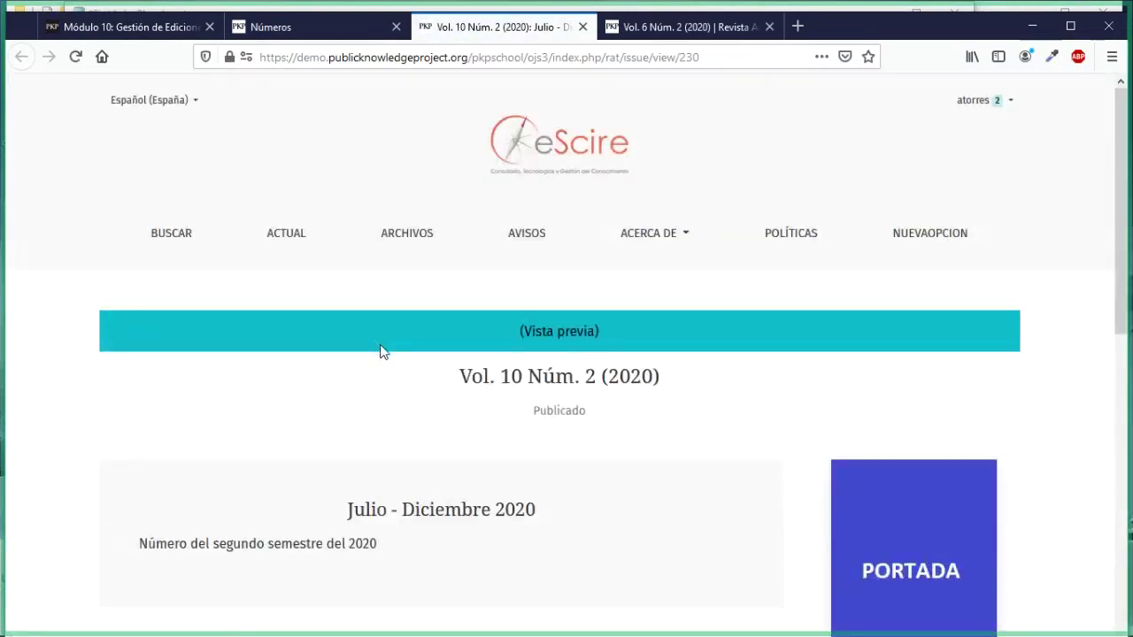
scroll(382, 352, "down", 2)
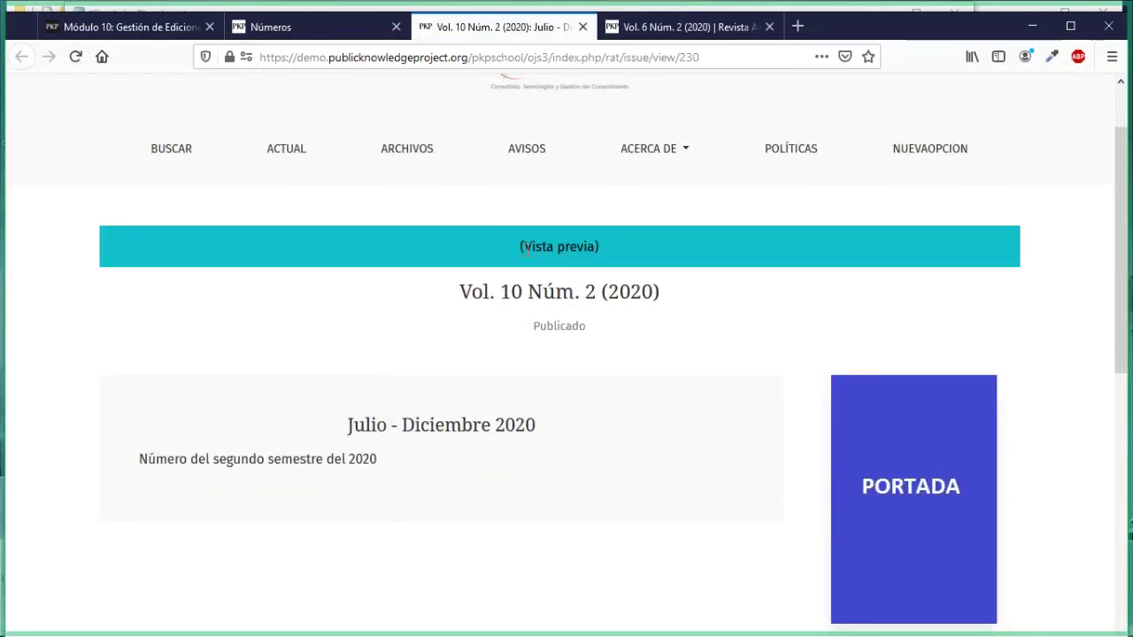
left_click_drag(525, 248, 626, 263)
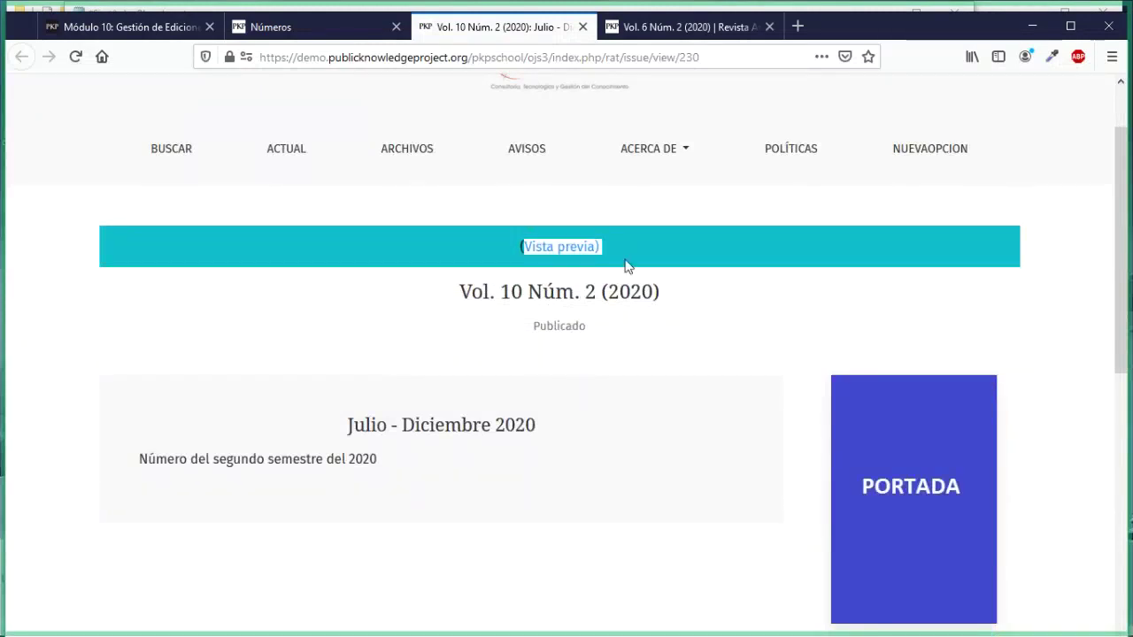
left_click(515, 351)
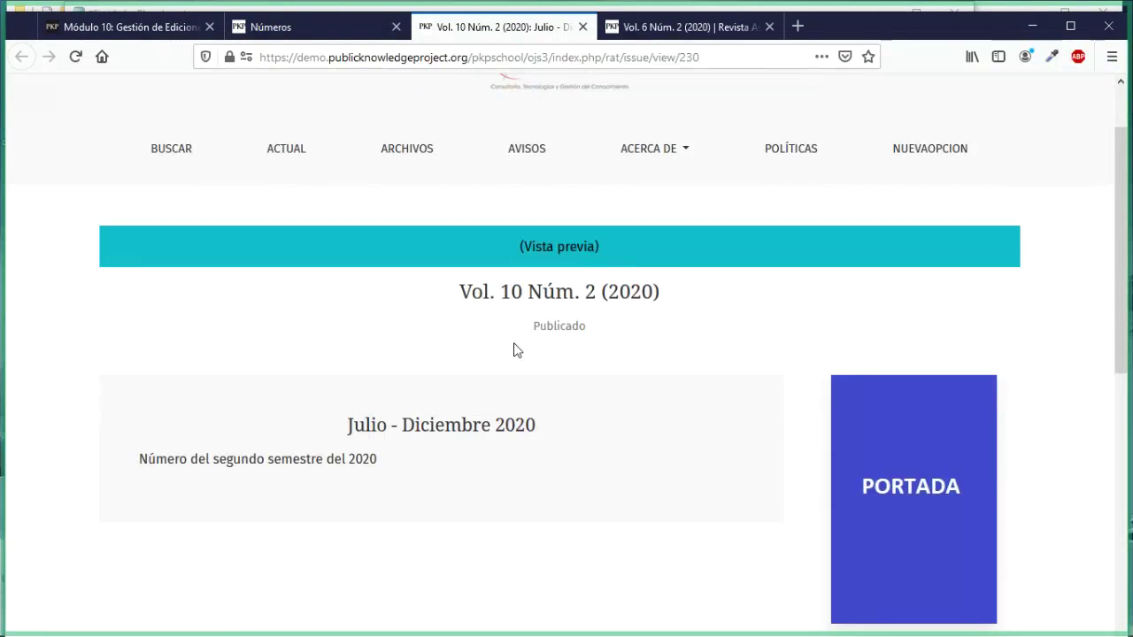
scroll(518, 351, "down", 2)
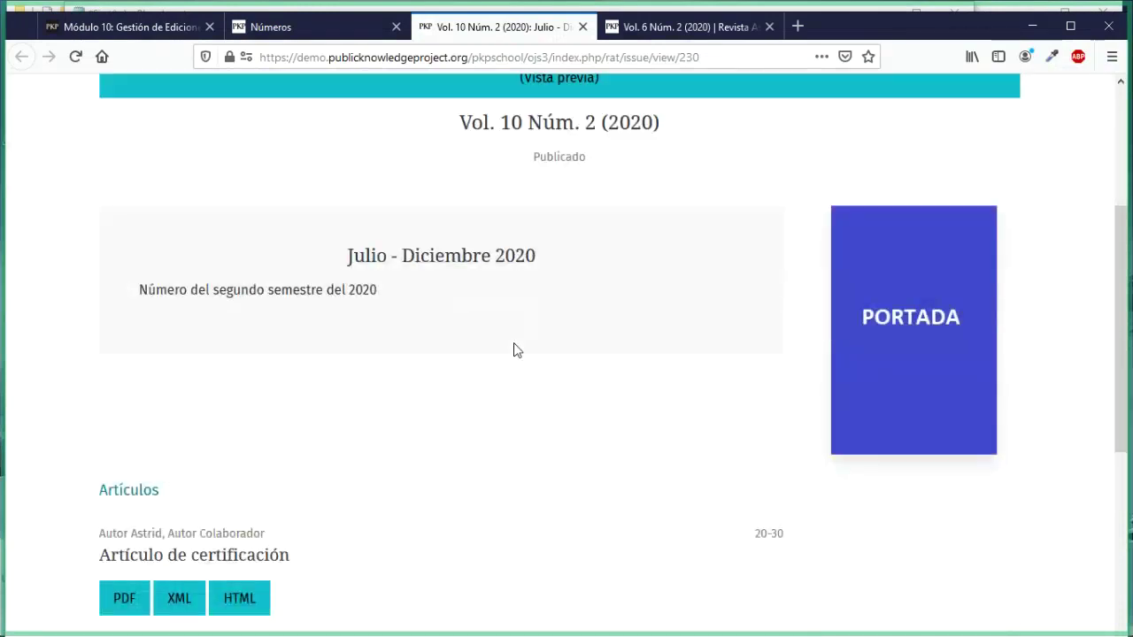
scroll(517, 350, "down", 1)
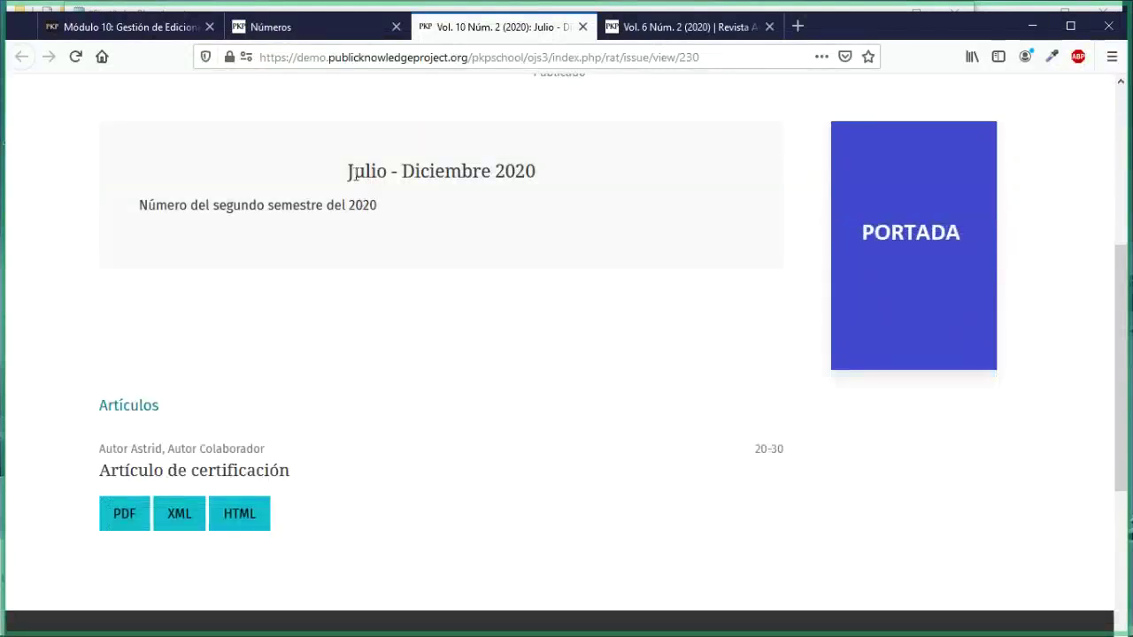
left_click_drag(348, 174, 537, 168)
scroll(535, 175, "up", 1)
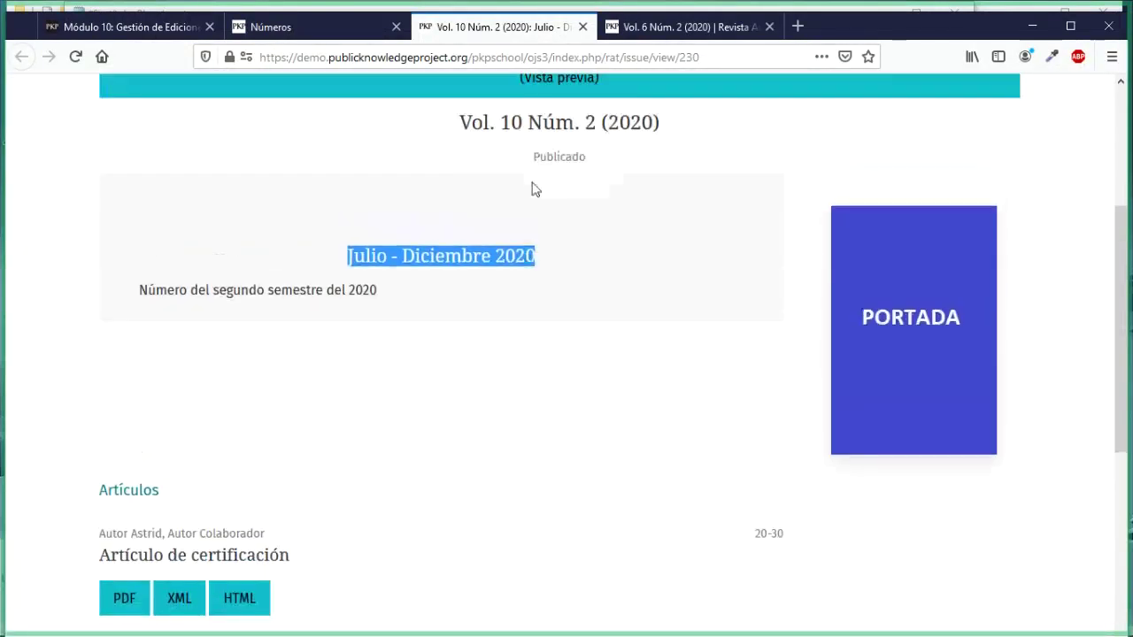
left_click_drag(461, 124, 648, 142)
left_click_drag(347, 255, 540, 270)
left_click_drag(139, 291, 370, 292)
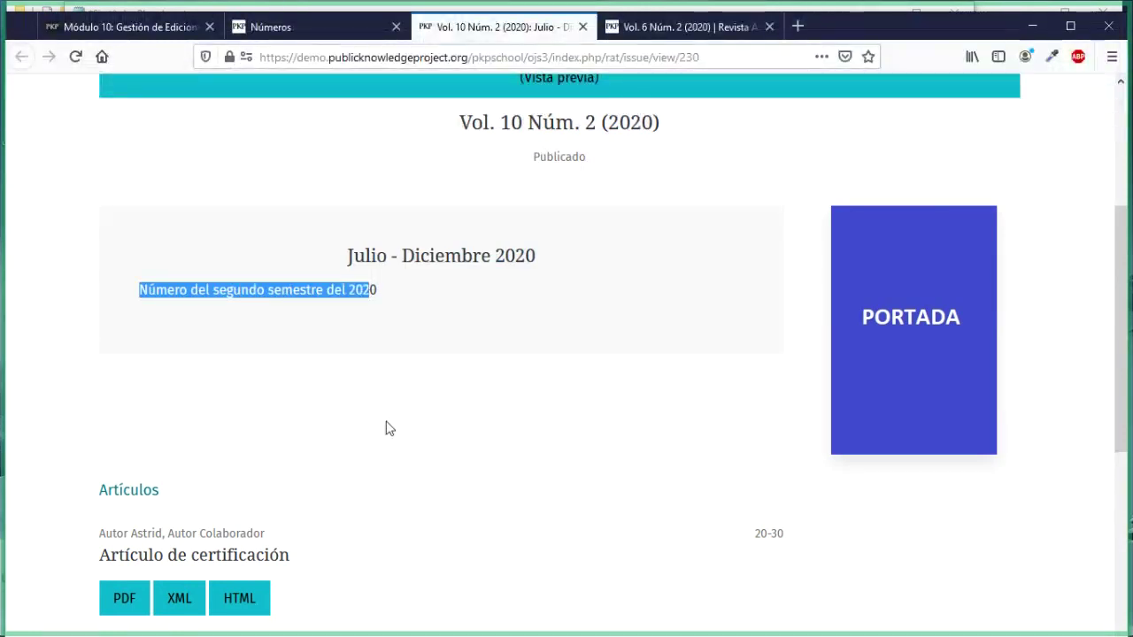
scroll(466, 407, "down", 2)
scroll(417, 432, "down", 3)
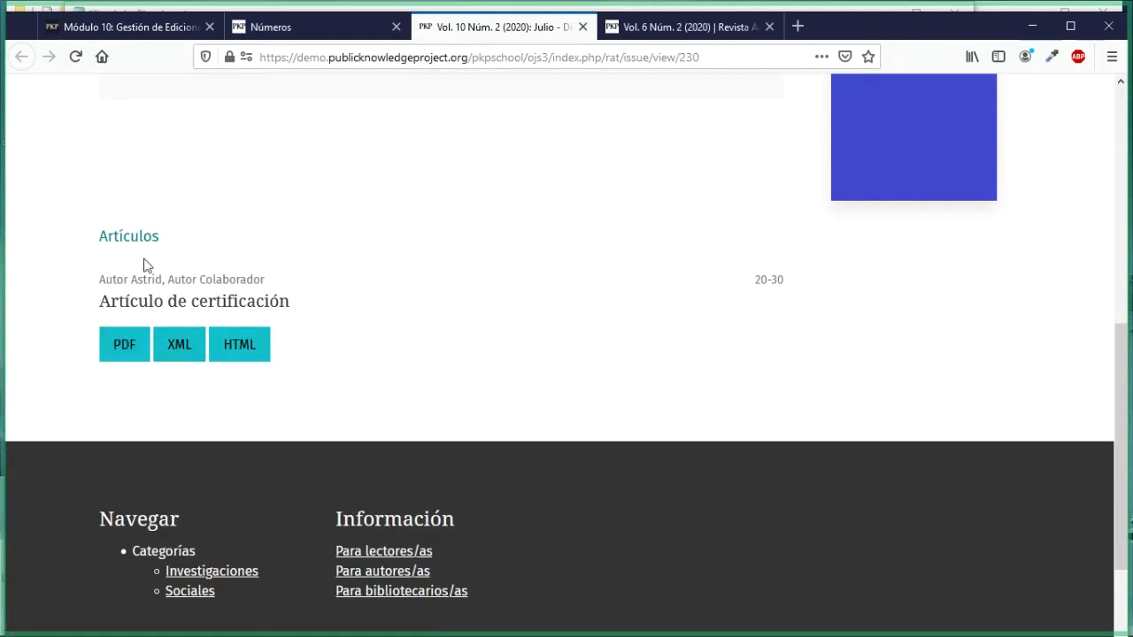
Step: Try the article's PDF and XML galleys from the preview, then return to the Números page
left_click(130, 354)
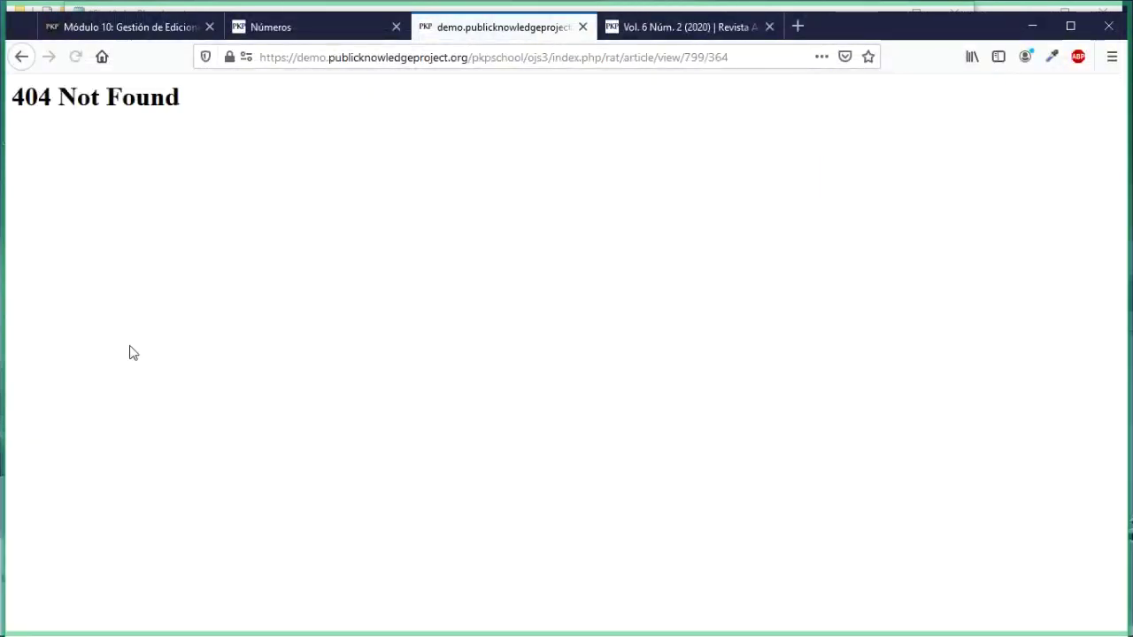
left_click(21, 57)
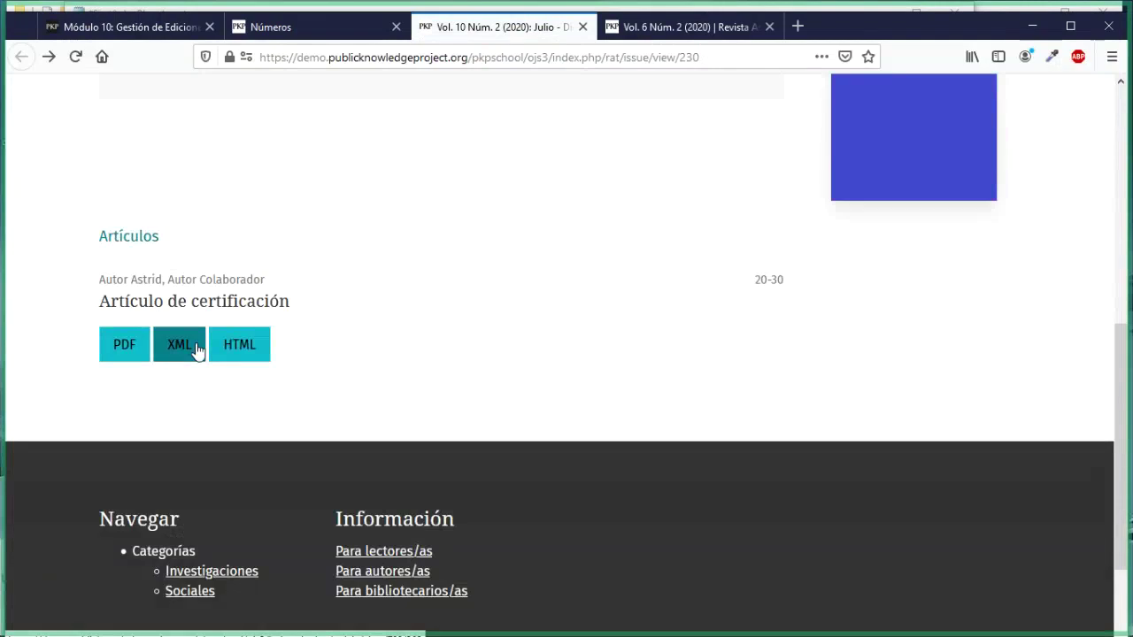
left_click(196, 351)
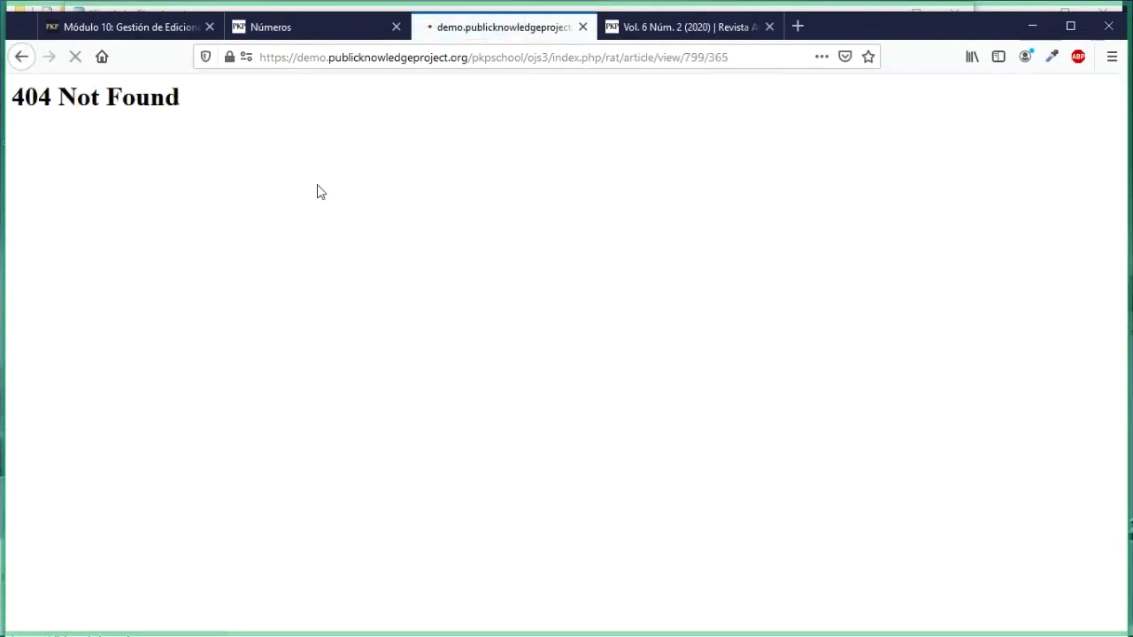
key("alt+Left")
left_click(278, 26)
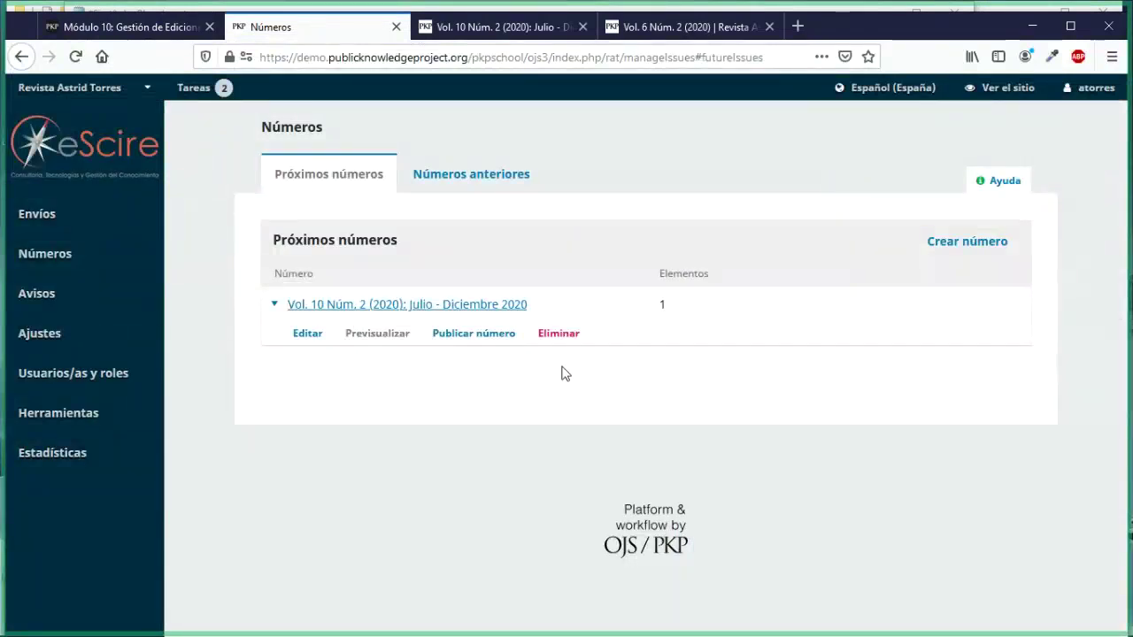
Step: Publish Vol. 10 Núm. 2 with the registered-users notification e-mail turned off
left_click(481, 343)
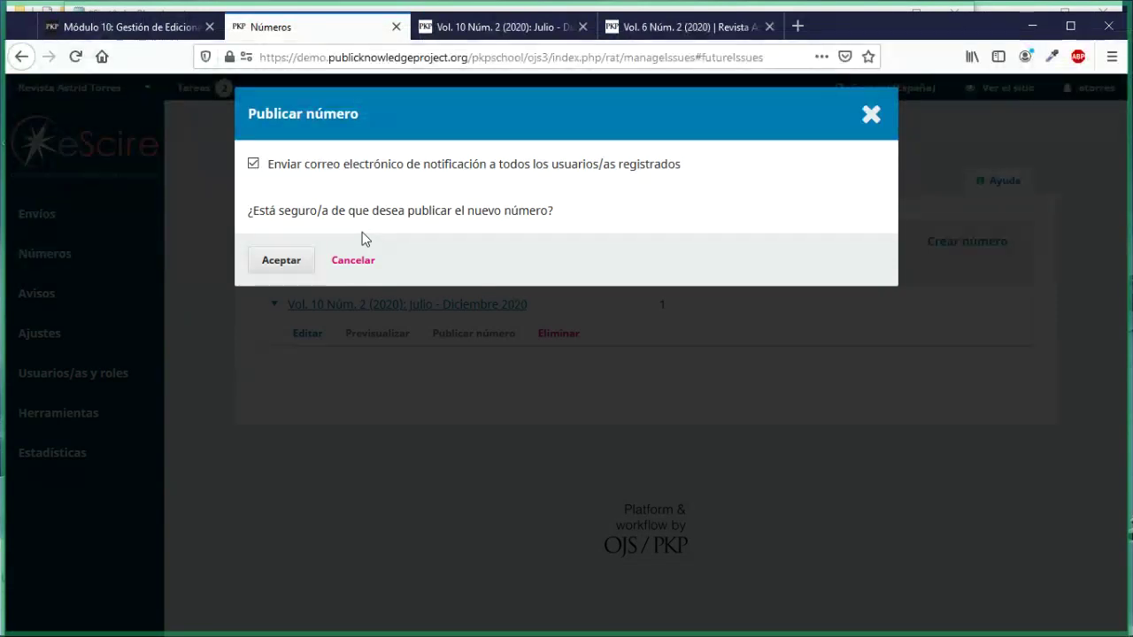
left_click(255, 165)
left_click(282, 261)
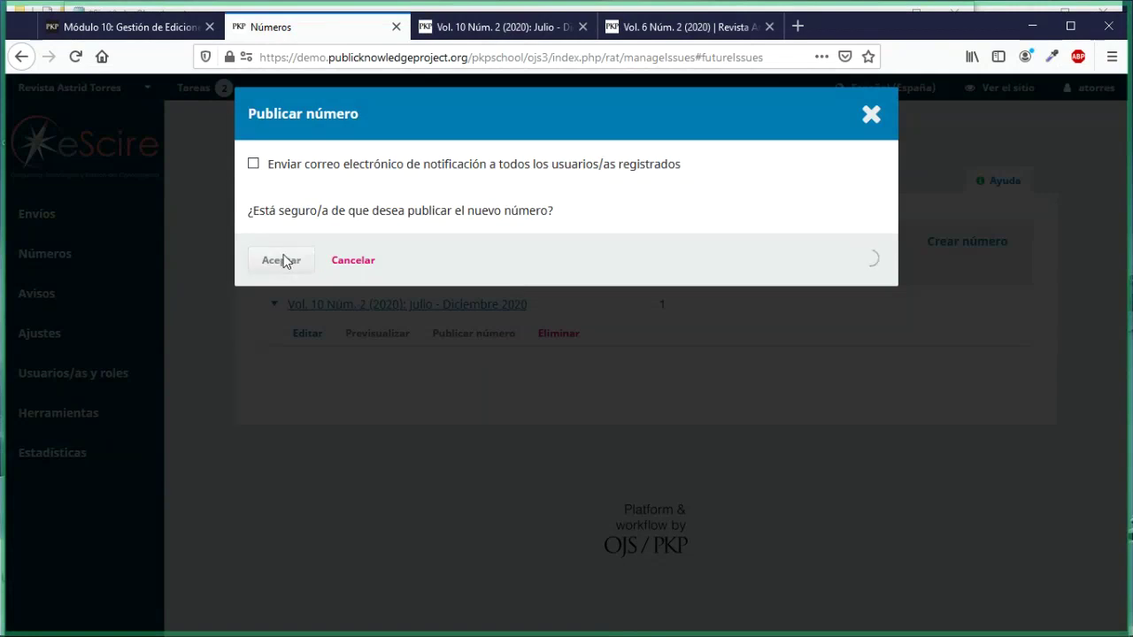
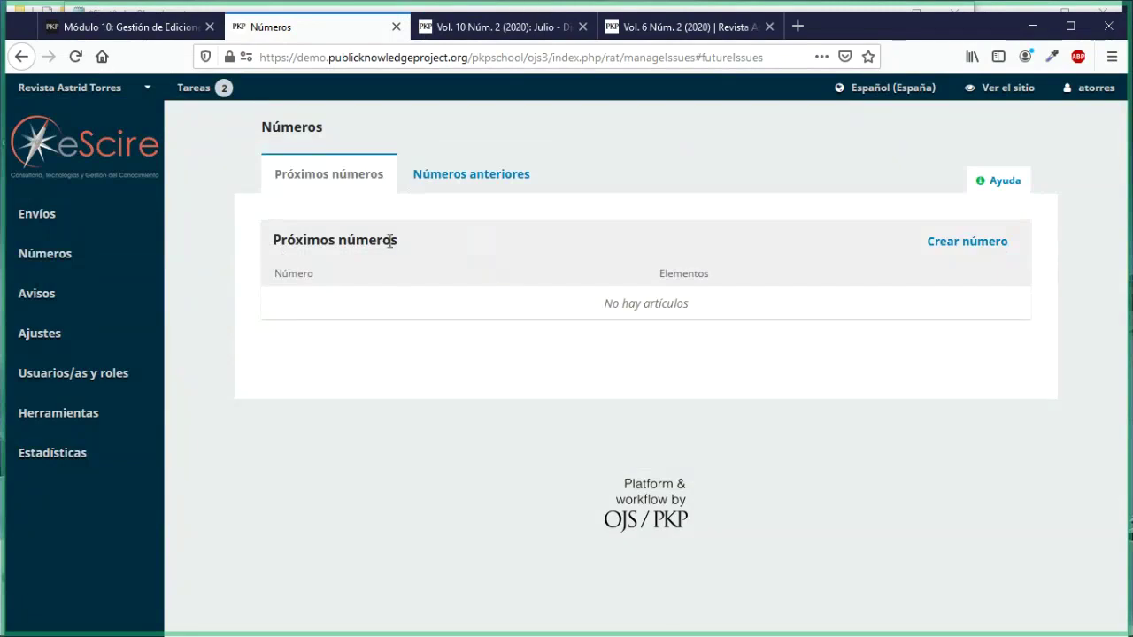
Step: List the past issues (Vol. 10 Núm. 2, Vol. 6 Núm. 2, Vol. 15 Núm. 3), then view the public Vol. 6 page
left_click_drag(390, 242, 286, 241)
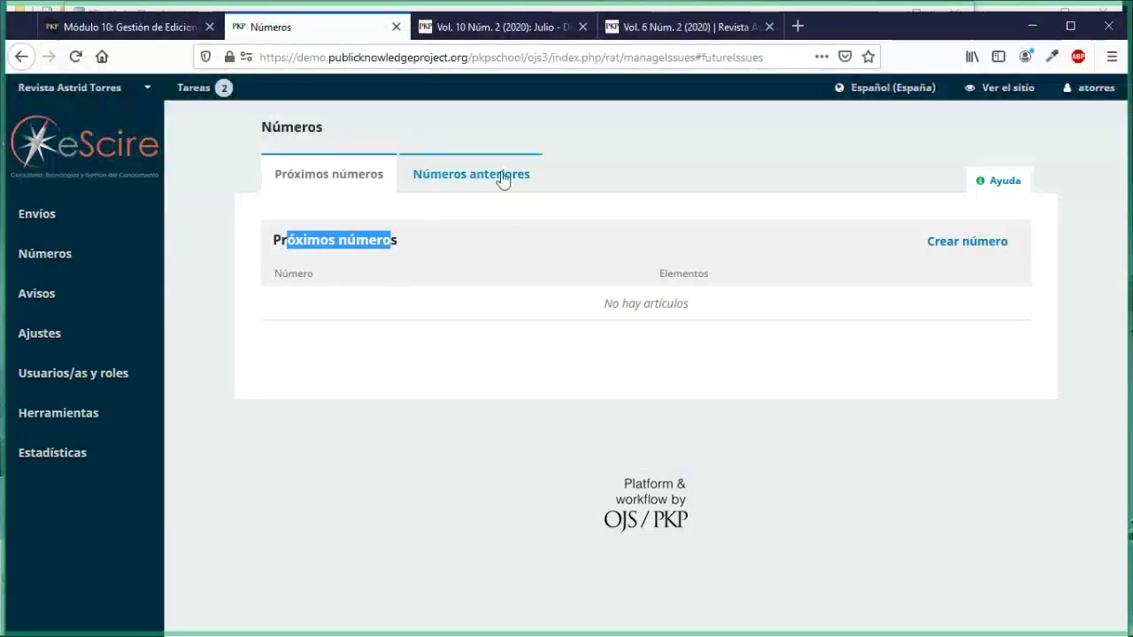
left_click(446, 186)
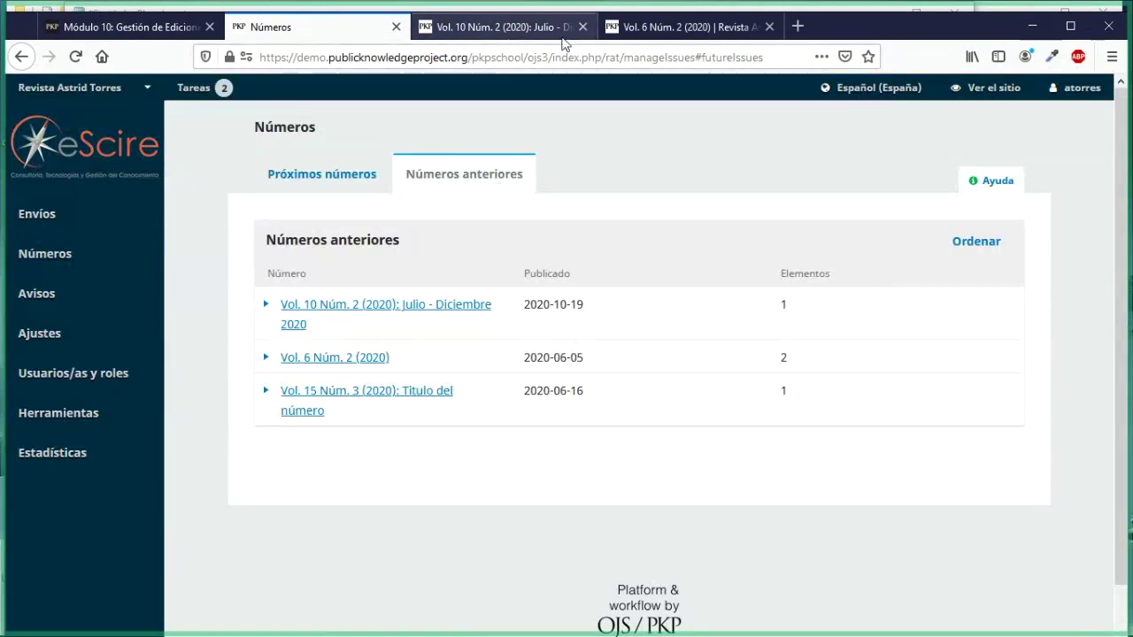
left_click(610, 27)
Step: Confirm the public current issue, Vol. 10 Núm. 2, lists 'Artículo de certificación', then return to the issues list
scroll(522, 272, "up", 10)
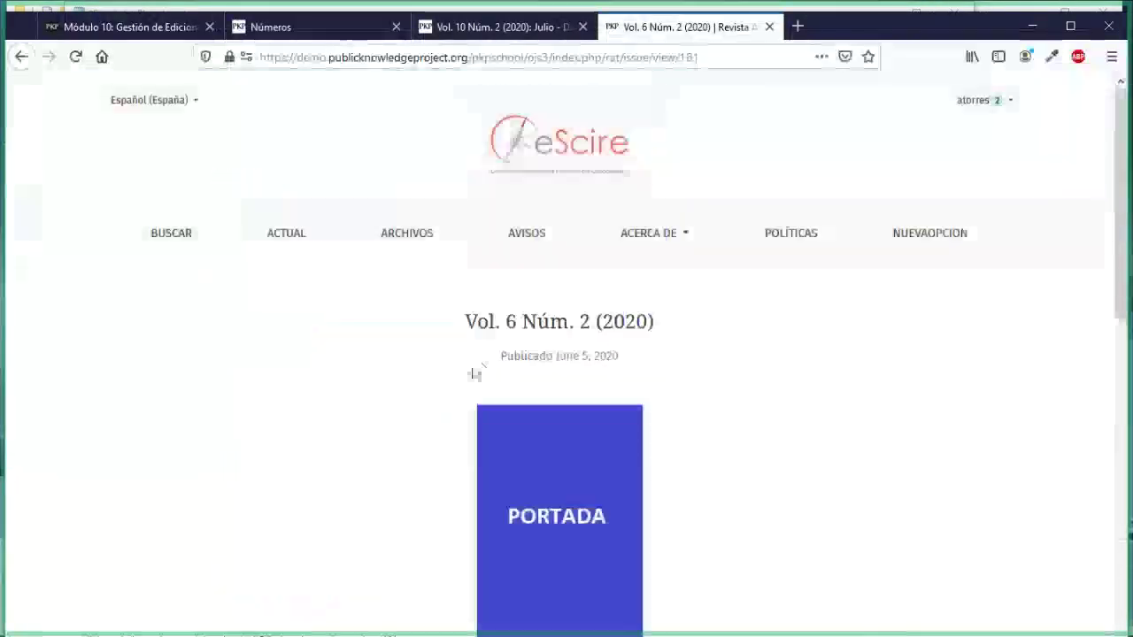
left_click(287, 235)
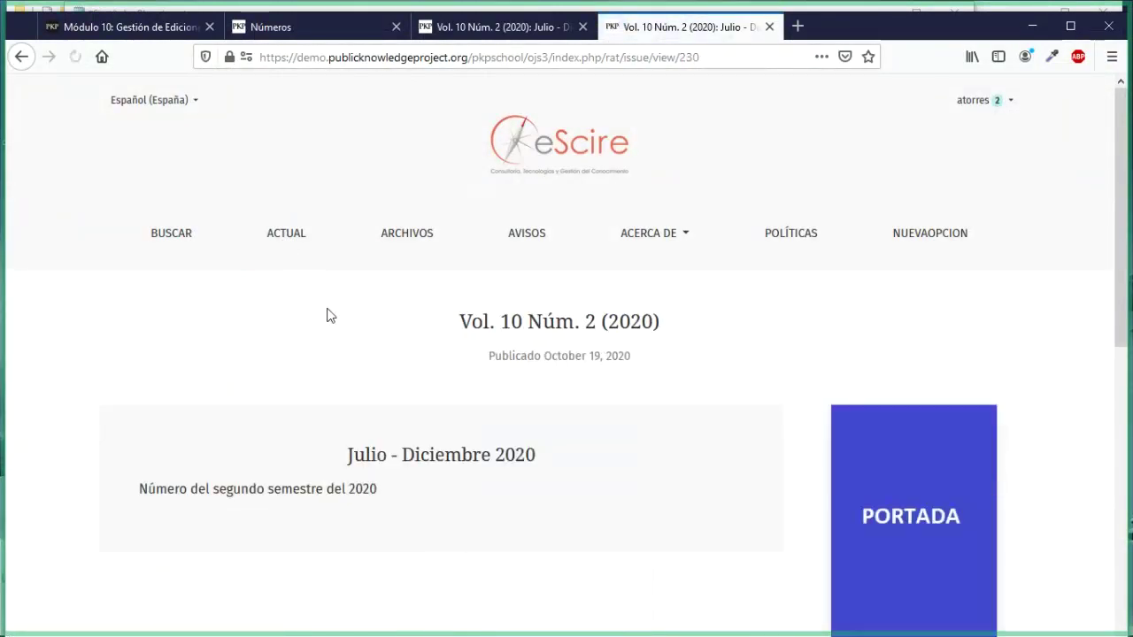
left_click_drag(462, 321, 649, 343)
scroll(455, 448, "down", 6)
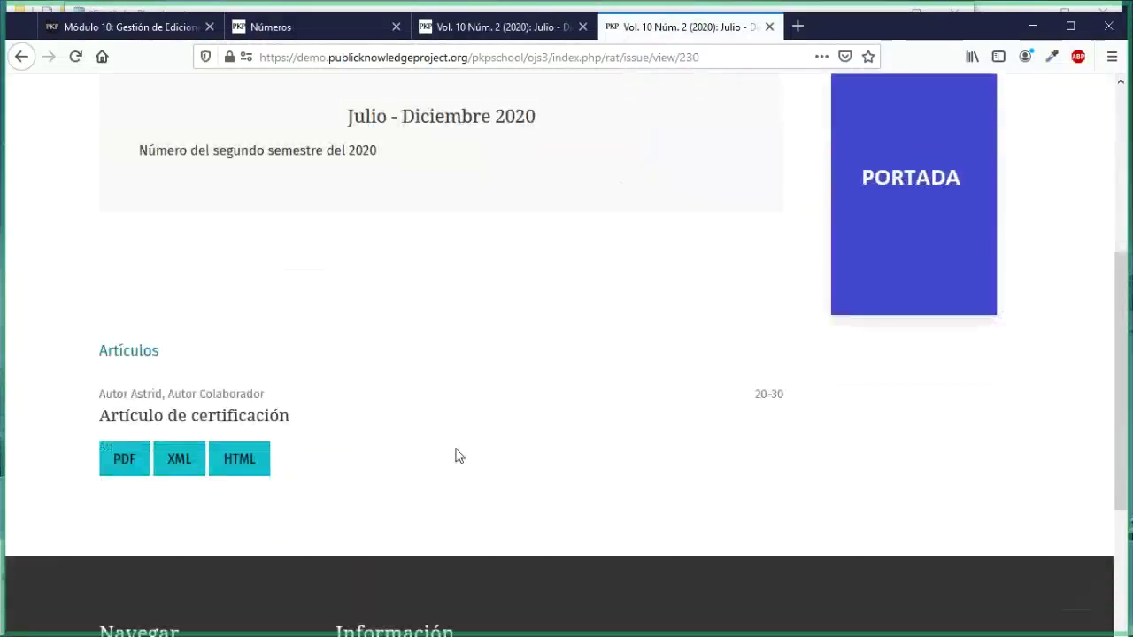
scroll(455, 448, "up", 6)
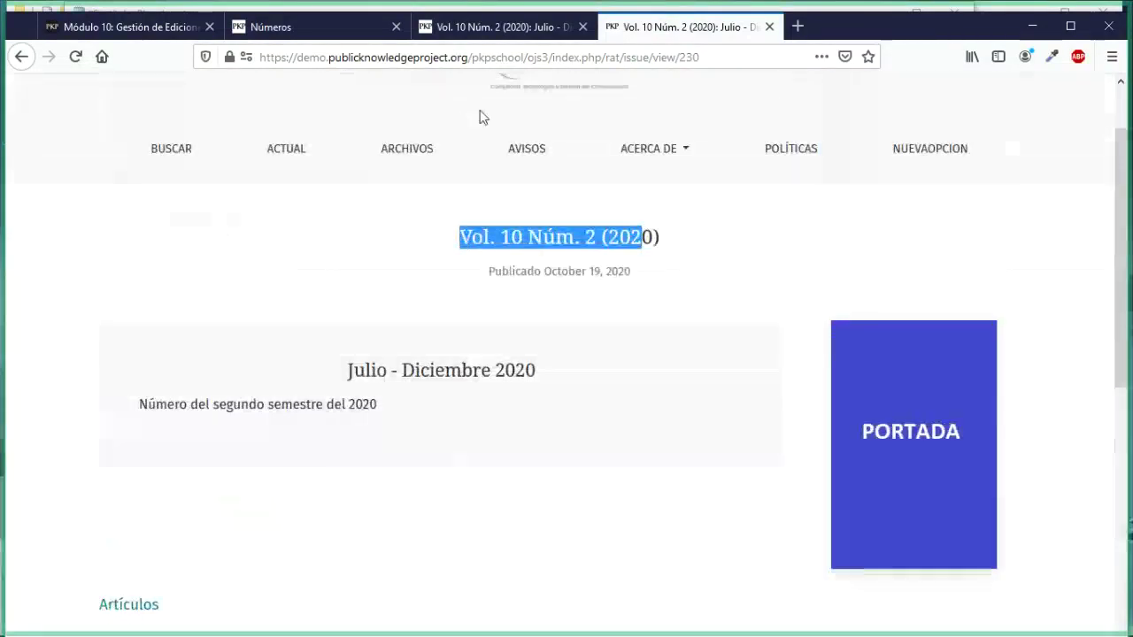
left_click(295, 36)
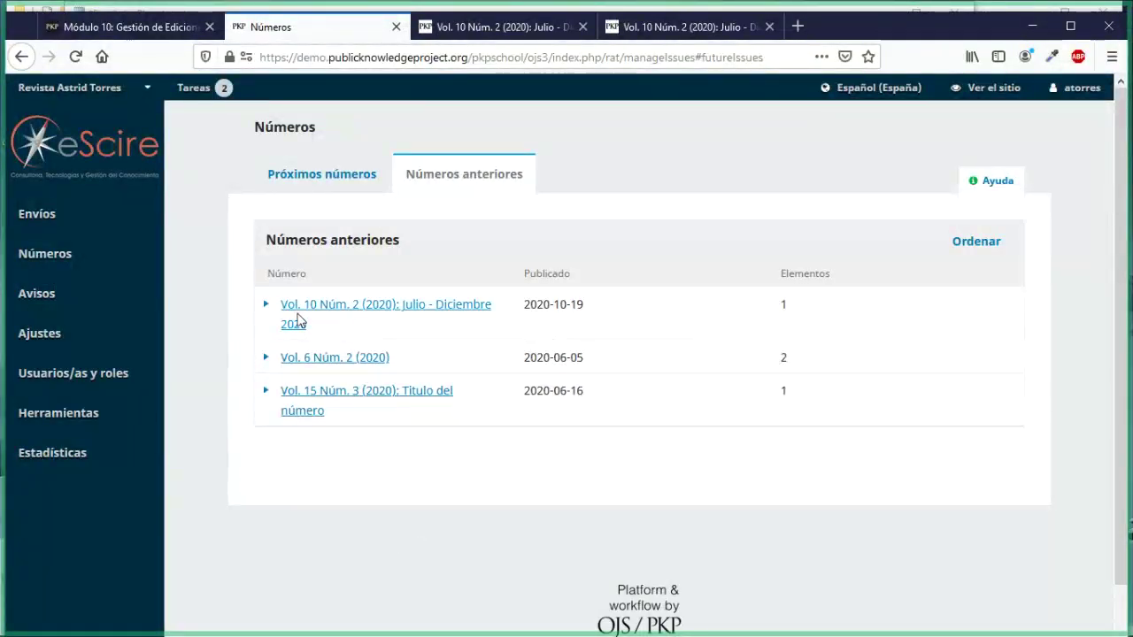
Step: Expand the action options for Vol. 6 Núm. 2, Vol. 10 Núm. 2 and Vol. 15 Núm. 3
left_click(266, 359)
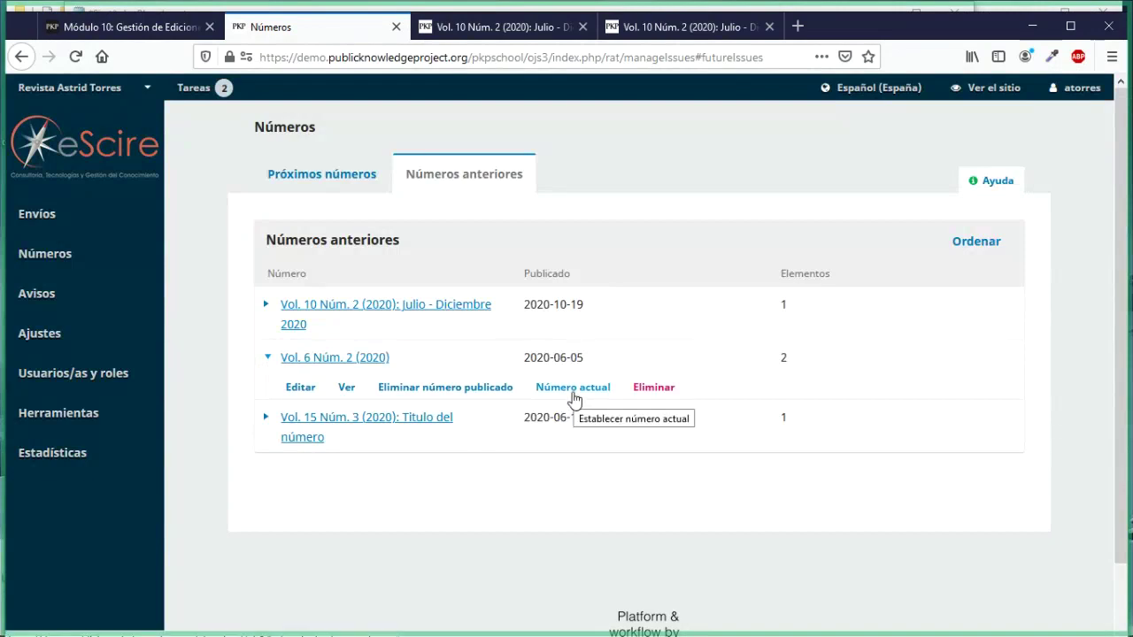
left_click(267, 305)
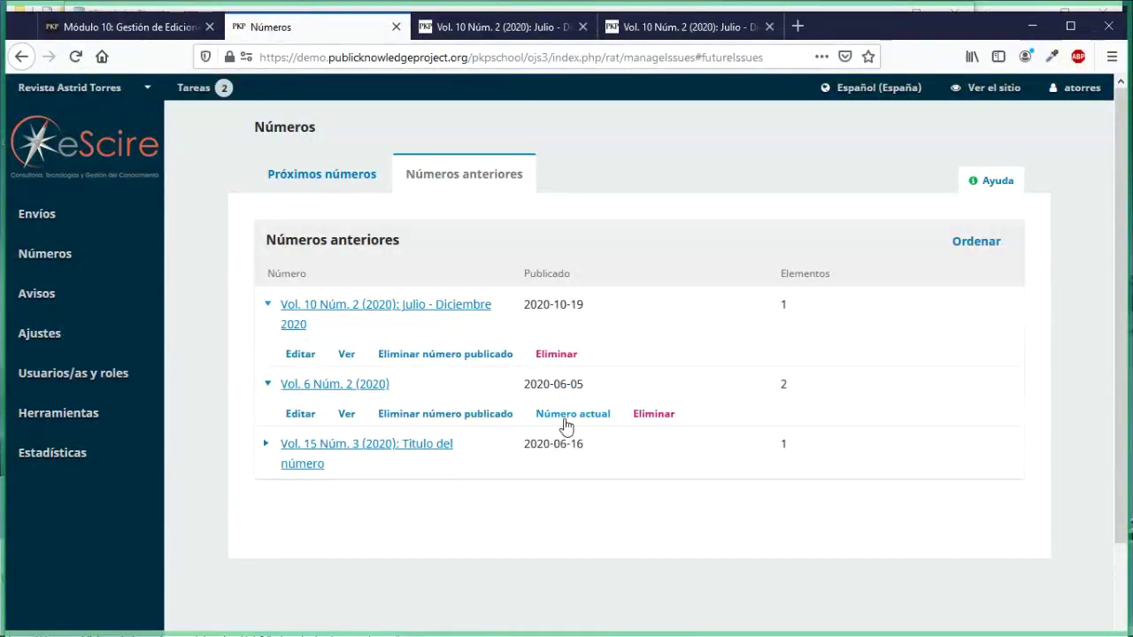
left_click(265, 445)
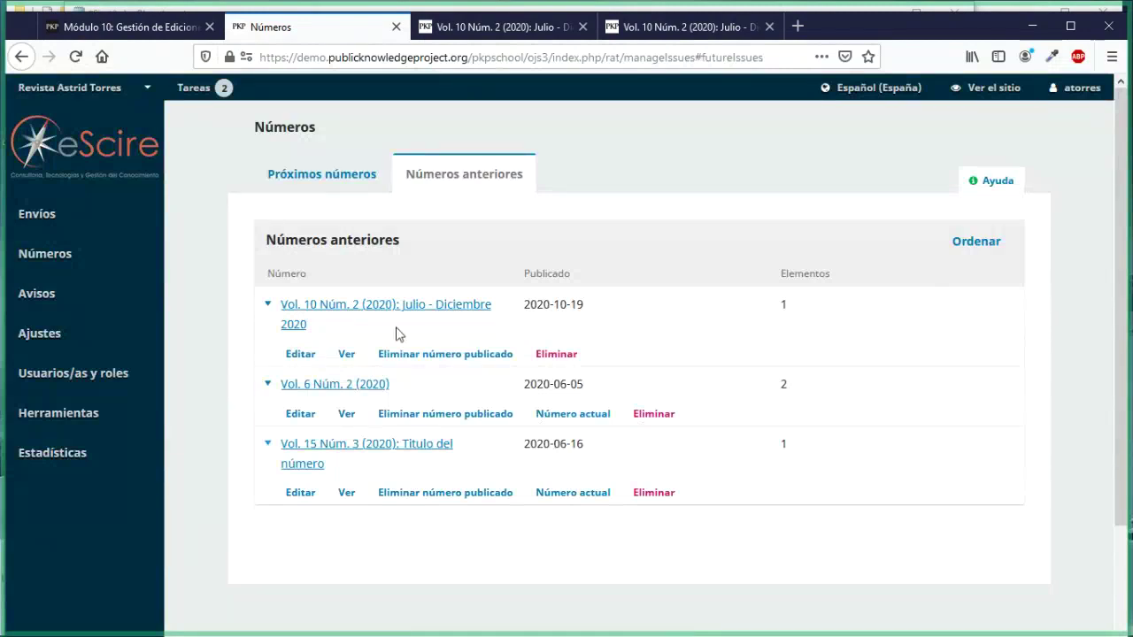
Step: Put the past issues into Ordenar mode and check the current issue order in the public Archivos page
left_click(972, 241)
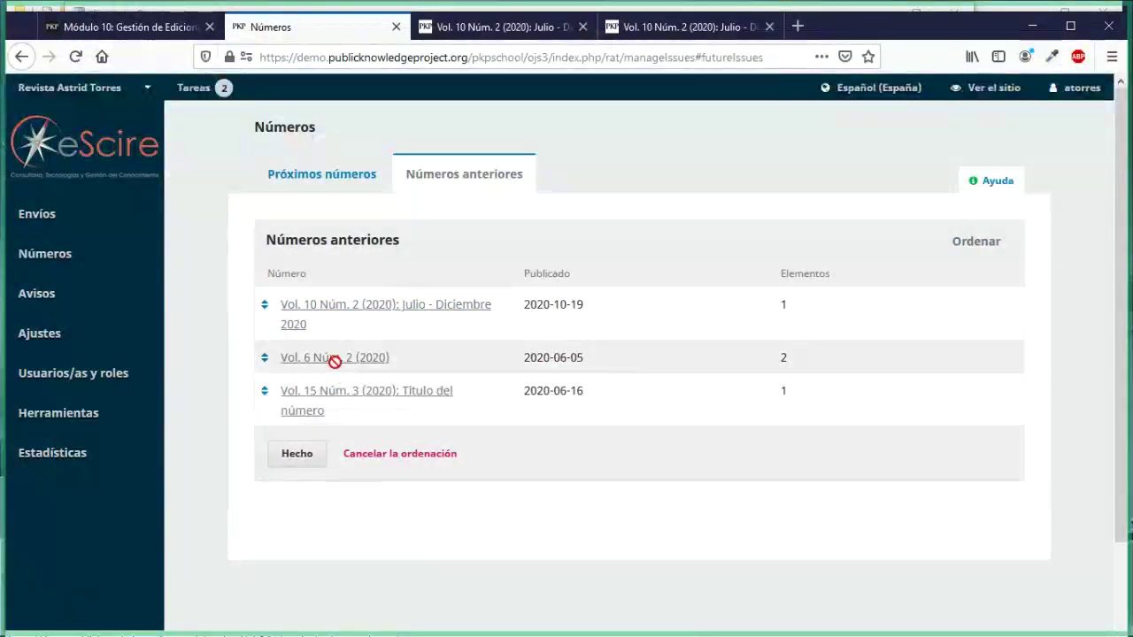
left_click(498, 27)
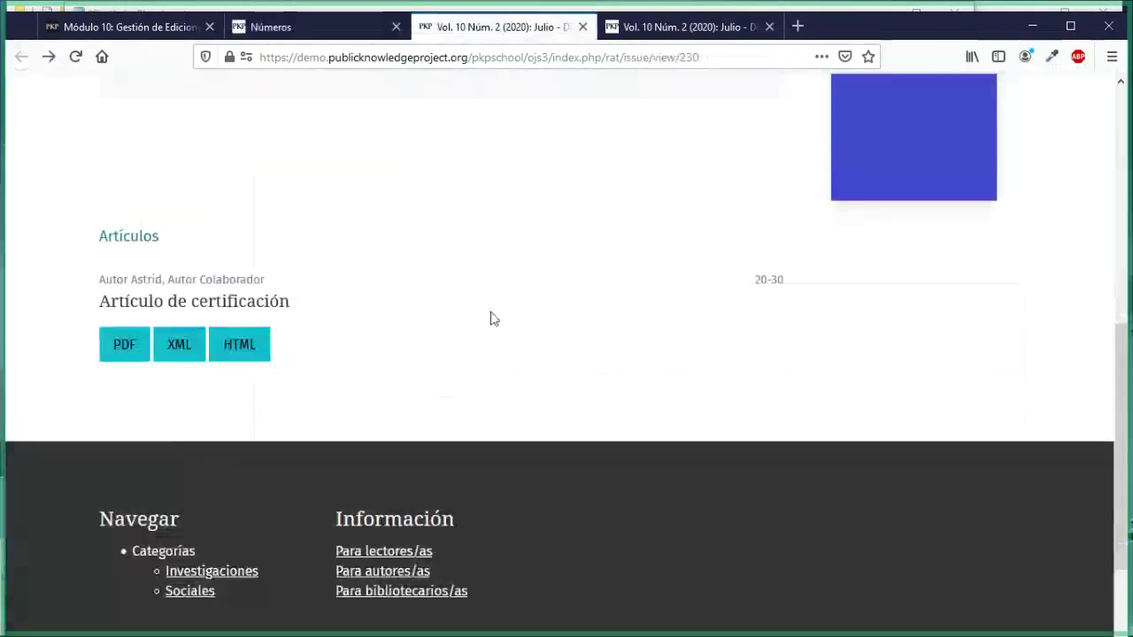
scroll(493, 319, "up", 5)
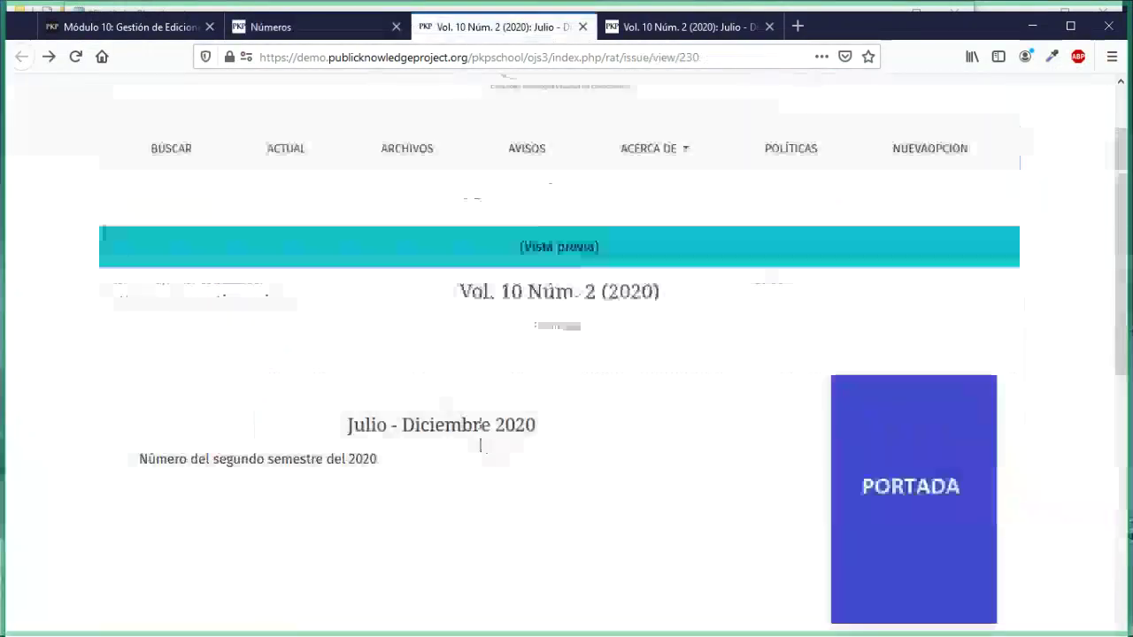
left_click(424, 163)
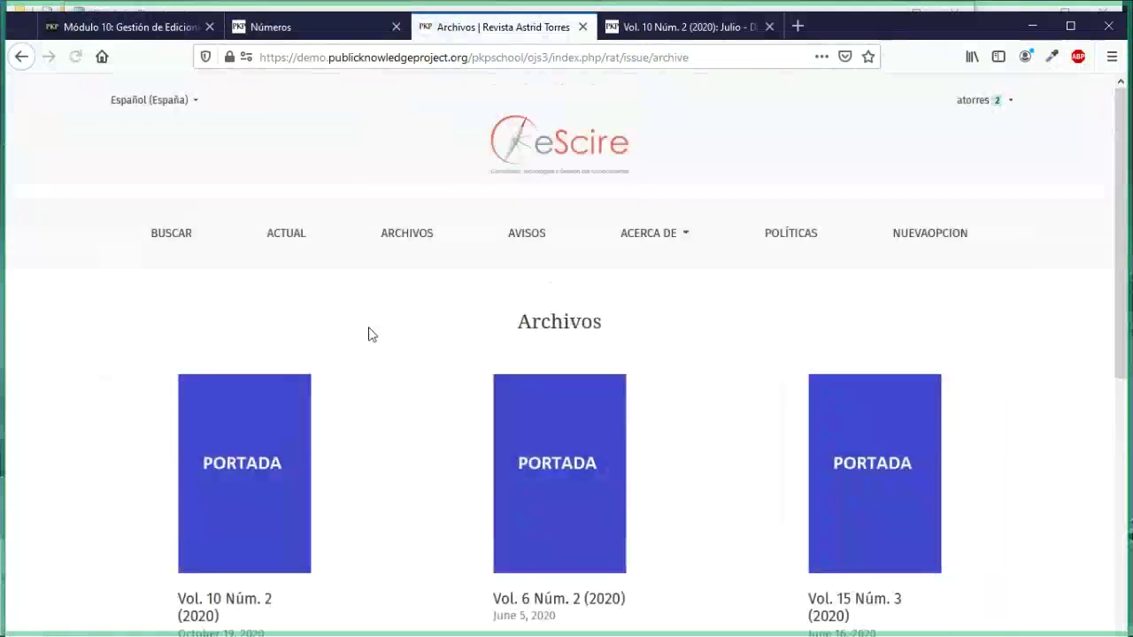
scroll(263, 345, "down", 3)
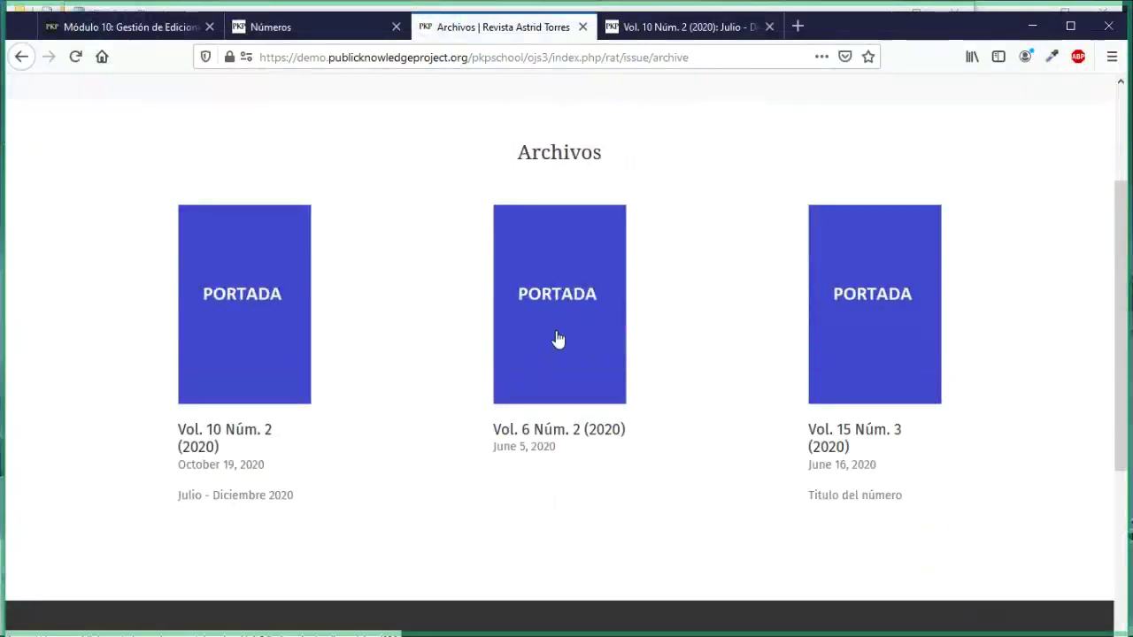
key("ctrl+shift+Tab")
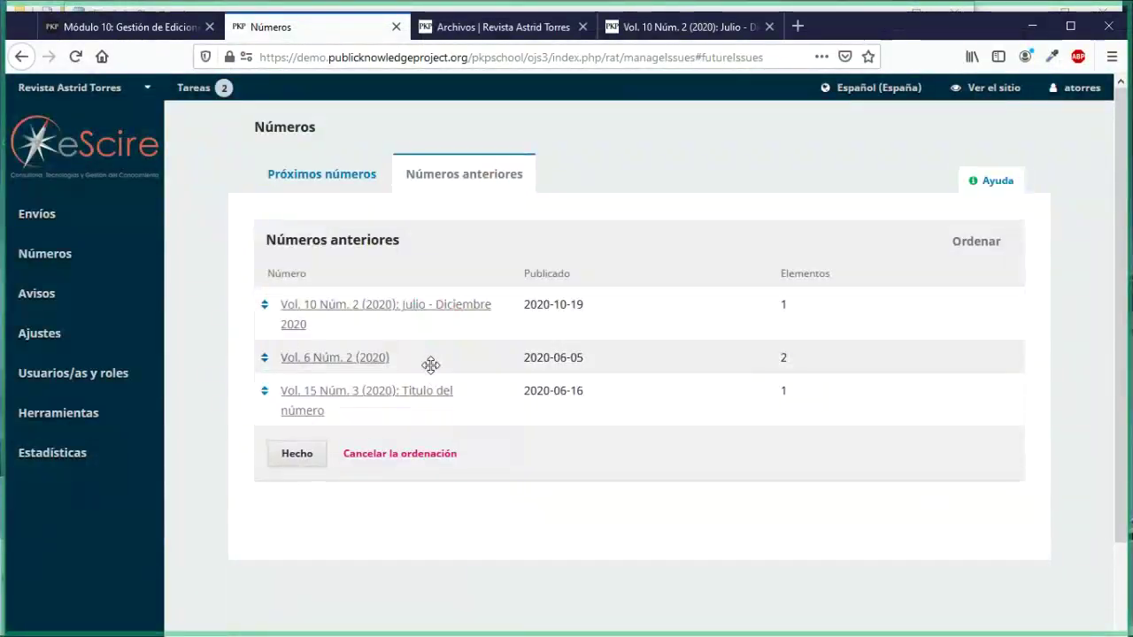
Step: Move Vol. 6 Núm. 2 below Vol. 15 Núm. 3, save the order, and verify it in the reloaded public archive
left_click_drag(430, 365, 392, 343)
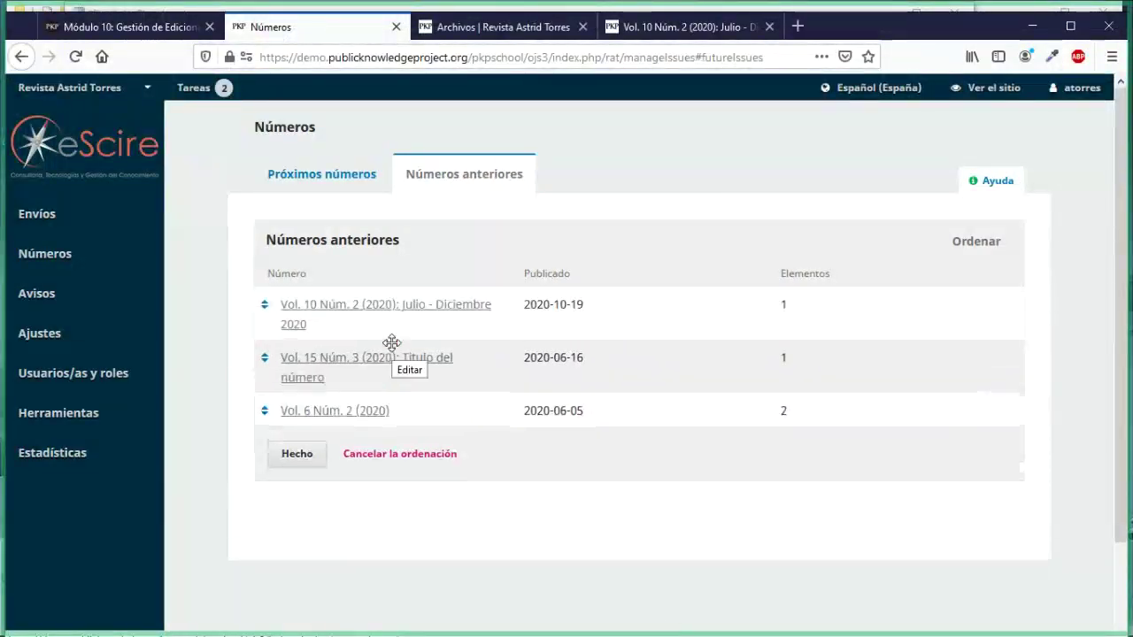
left_click(298, 454)
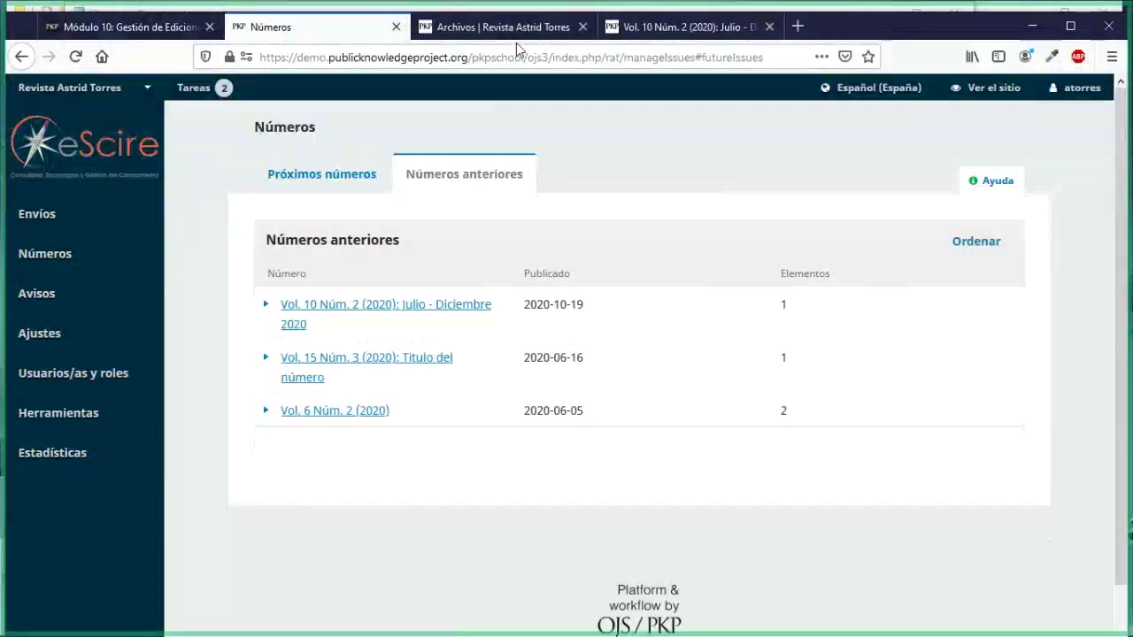
left_click(516, 39)
left_click(75, 57)
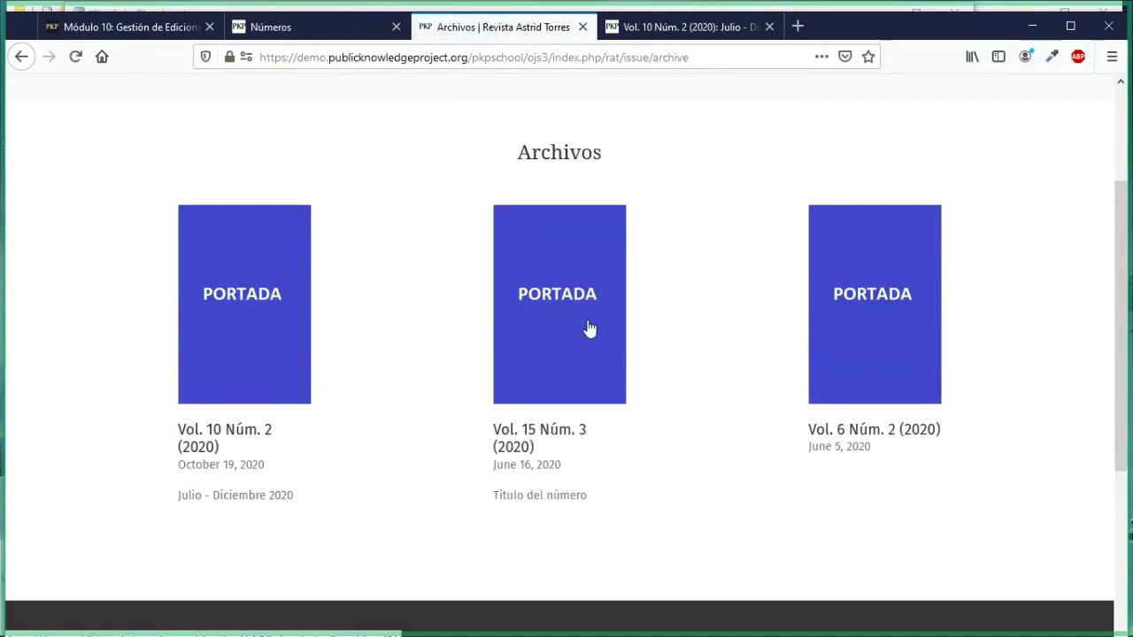
left_click(306, 30)
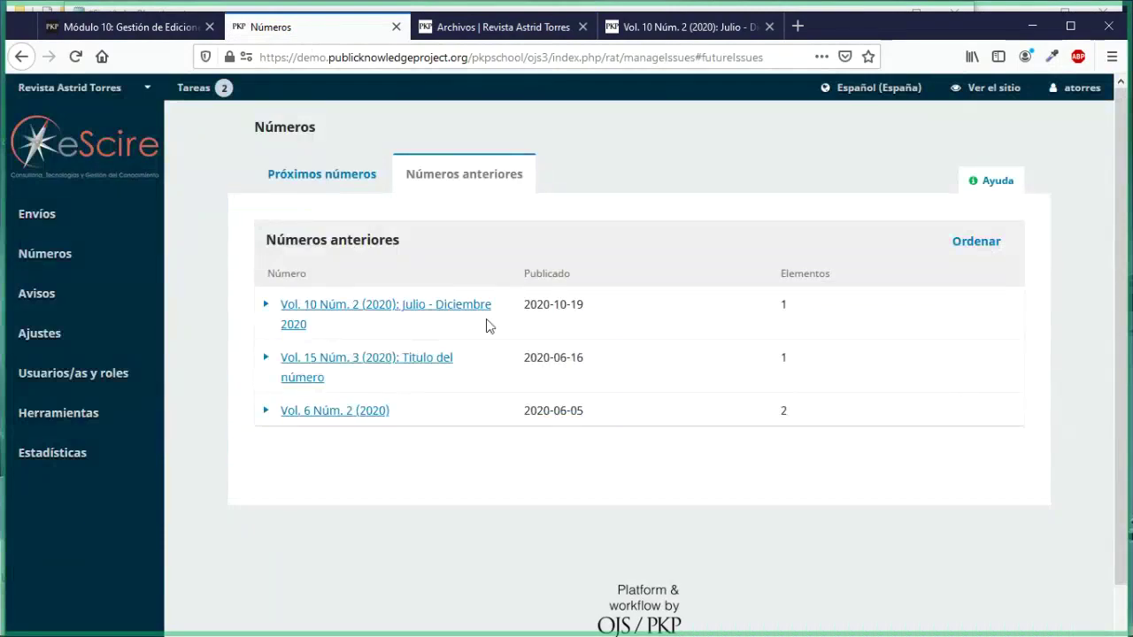
left_click_drag(328, 373, 327, 360)
left_click(326, 359)
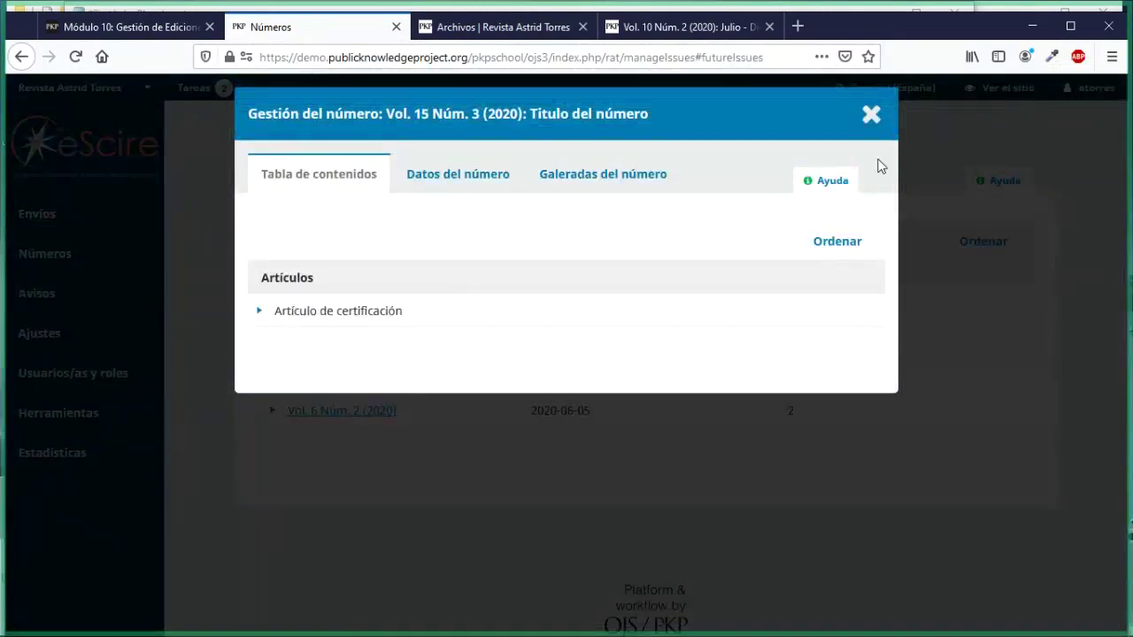
left_click(873, 116)
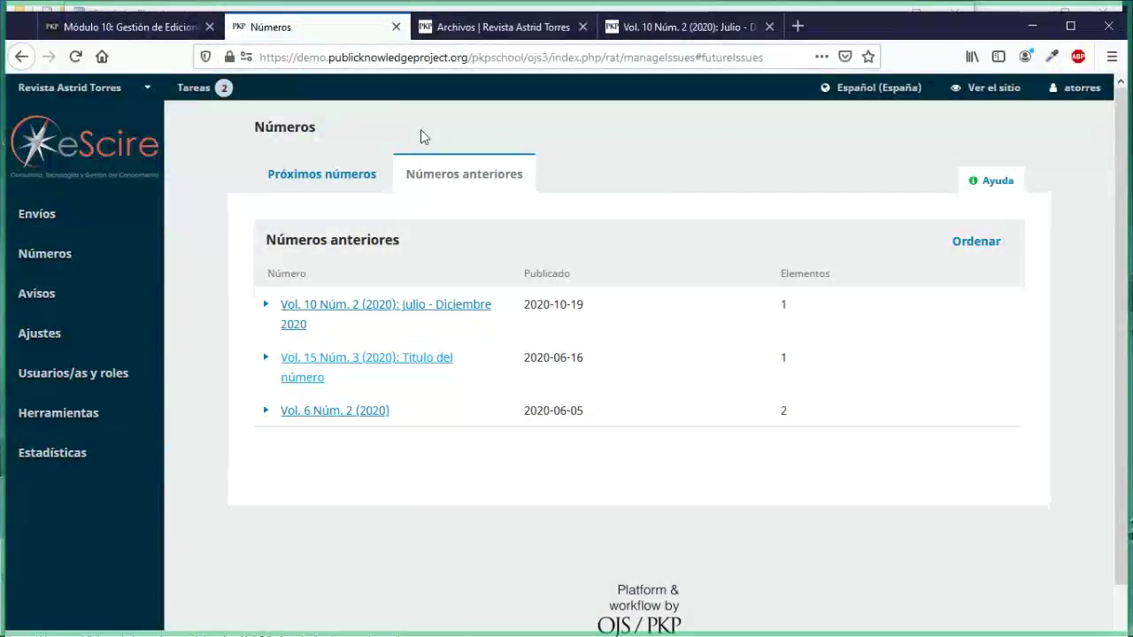
left_click(64, 220)
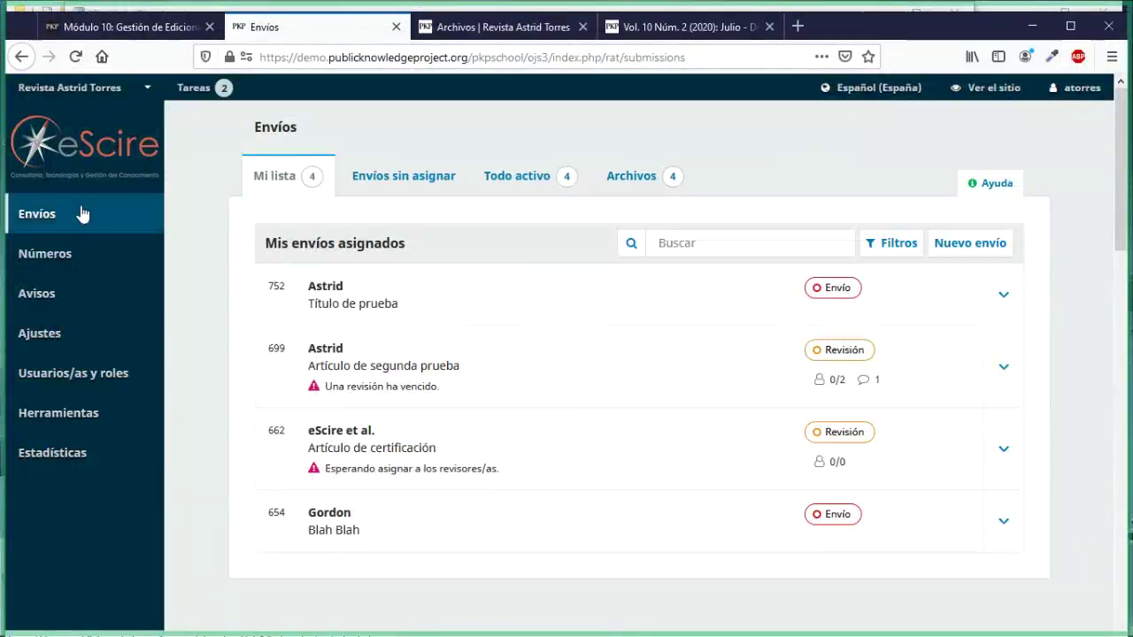
left_click(628, 178)
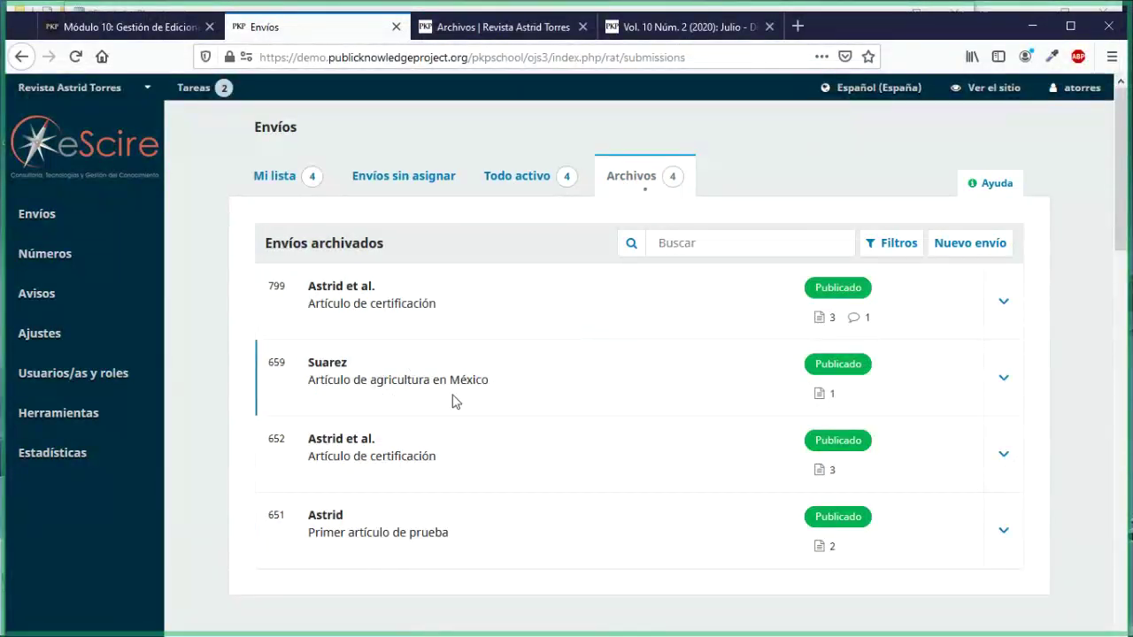
mouse_move(66, 253)
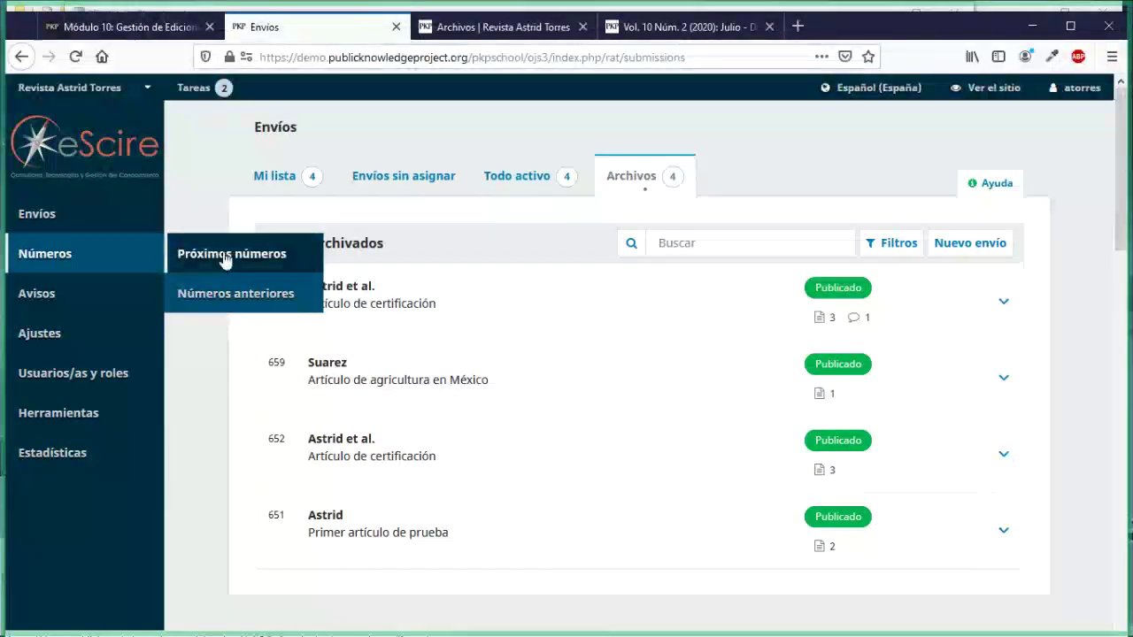
left_click(227, 291)
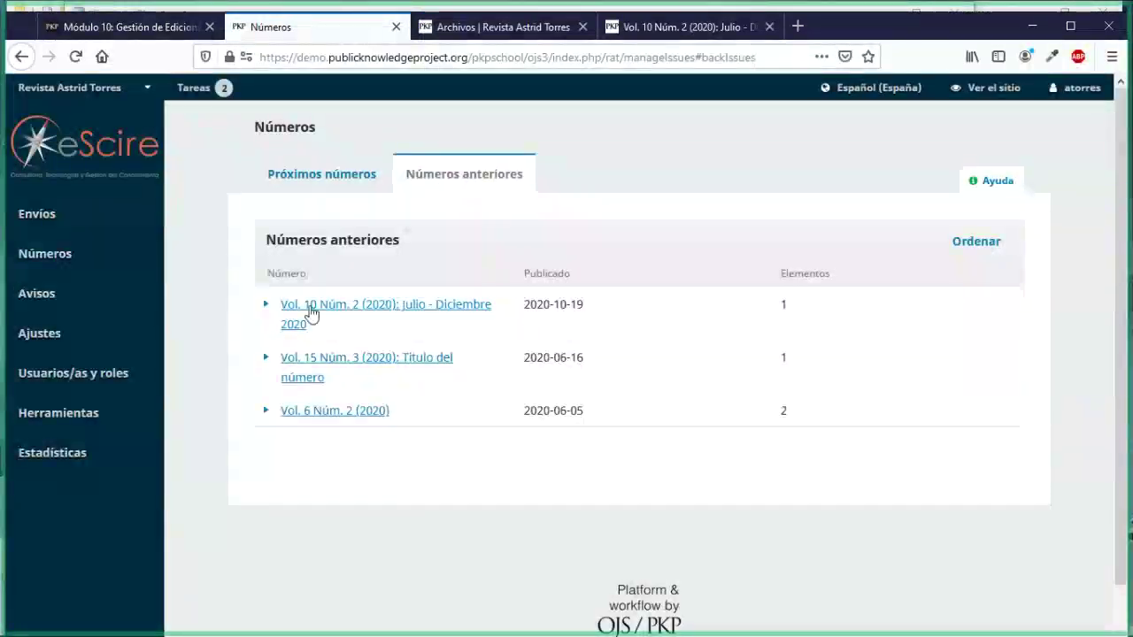
Step: Open the Vol. 10 Núm. 2 contents and go to the submission of 'Artículo de certificación'
left_click(309, 308)
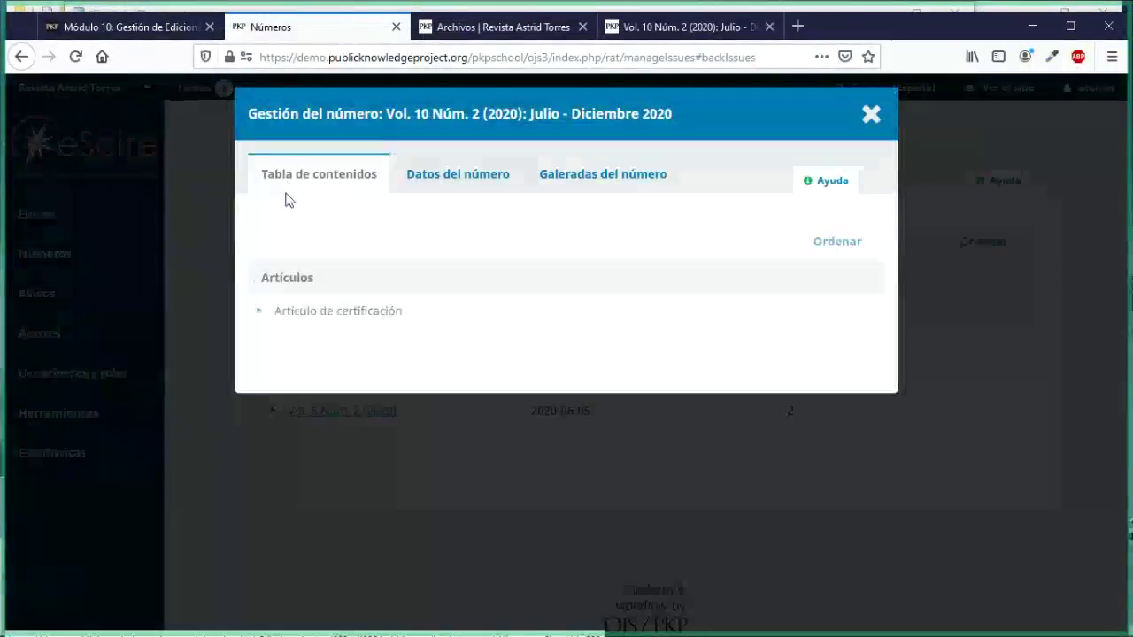
left_click(261, 312)
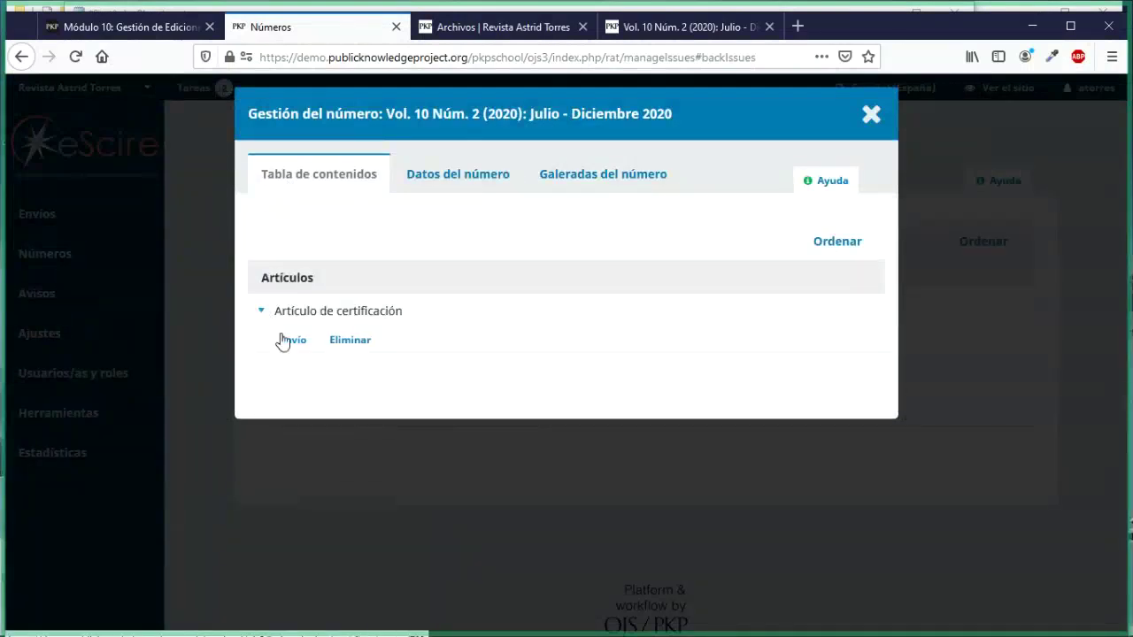
left_click(288, 342)
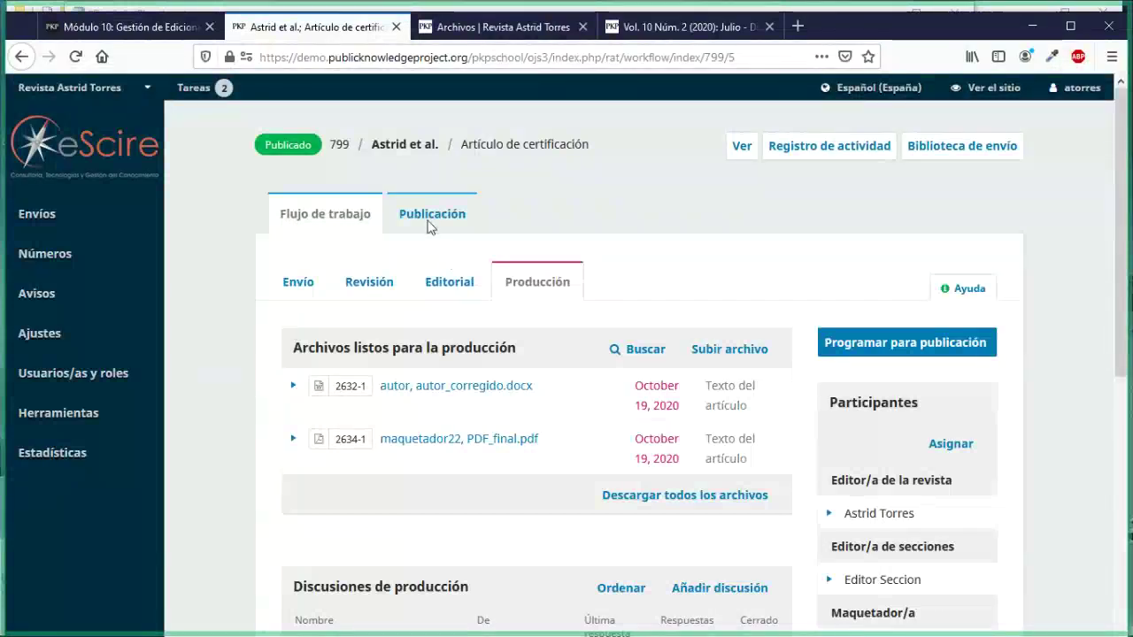
Step: Show the Publicación tab and highlight 'Estado: Publicado' and the notice that this version cannot be edited
left_click(431, 221)
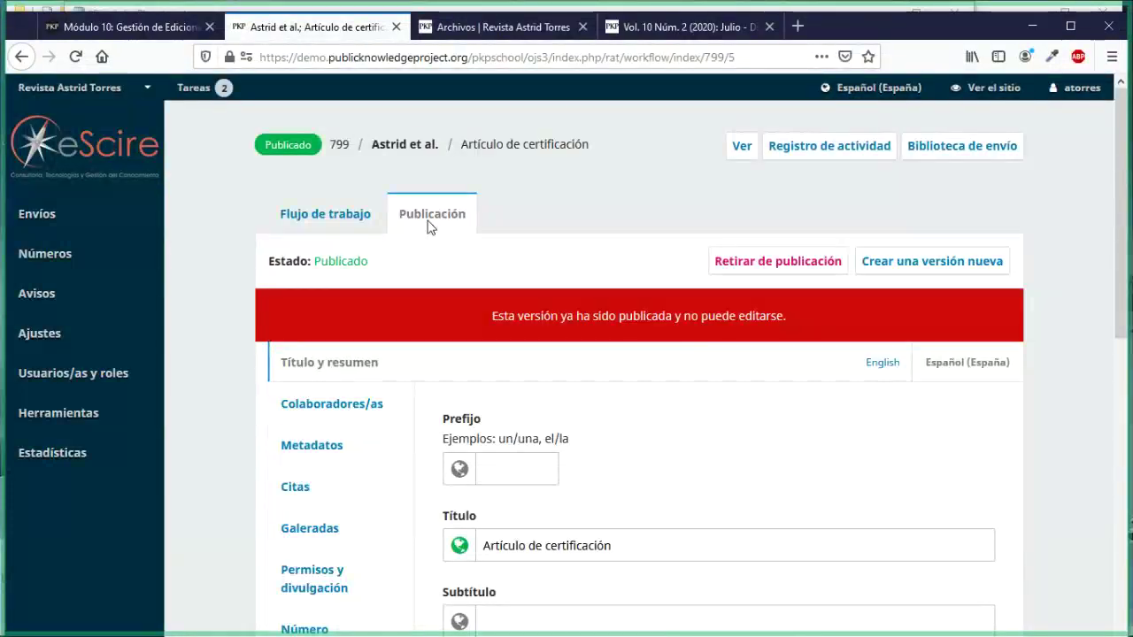
scroll(462, 422, "down", 2)
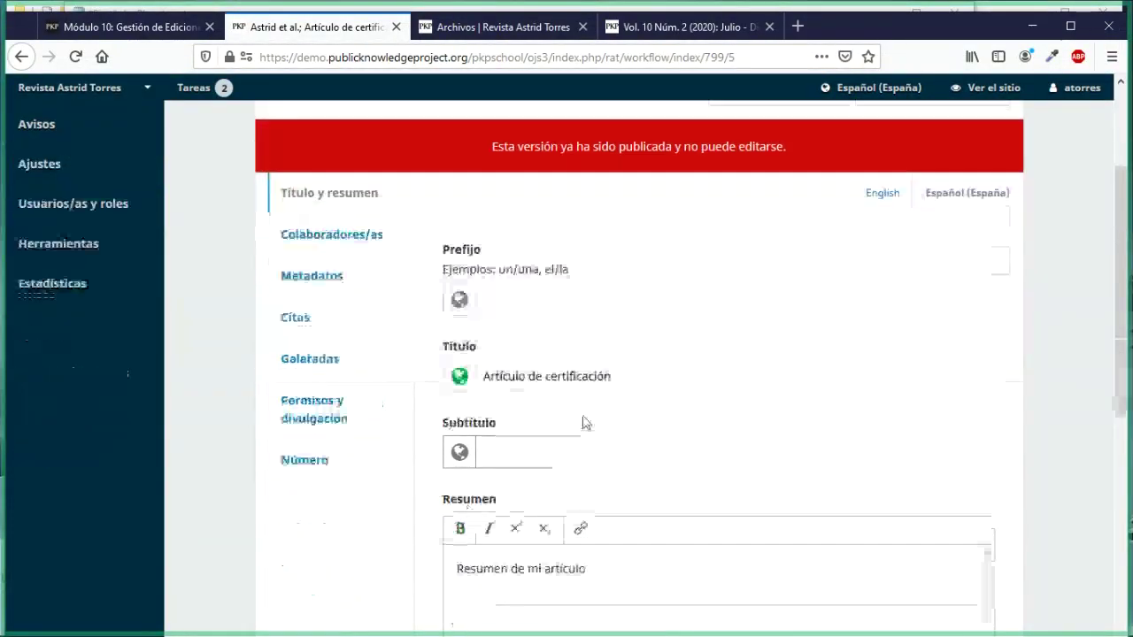
left_click(581, 379)
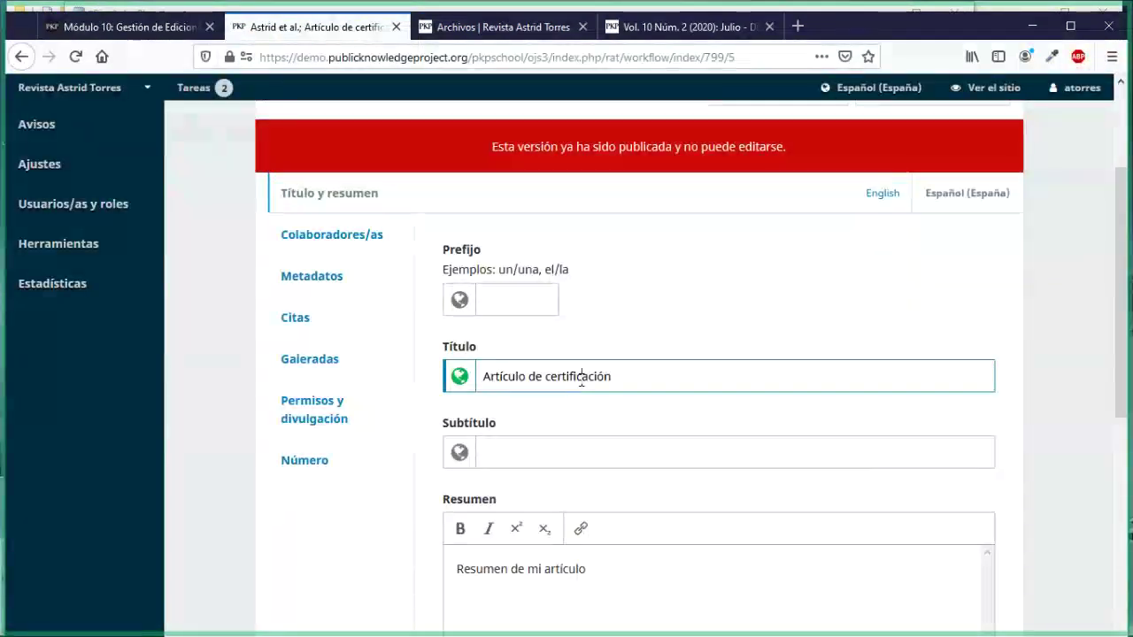
type("s")
key("BackSpace")
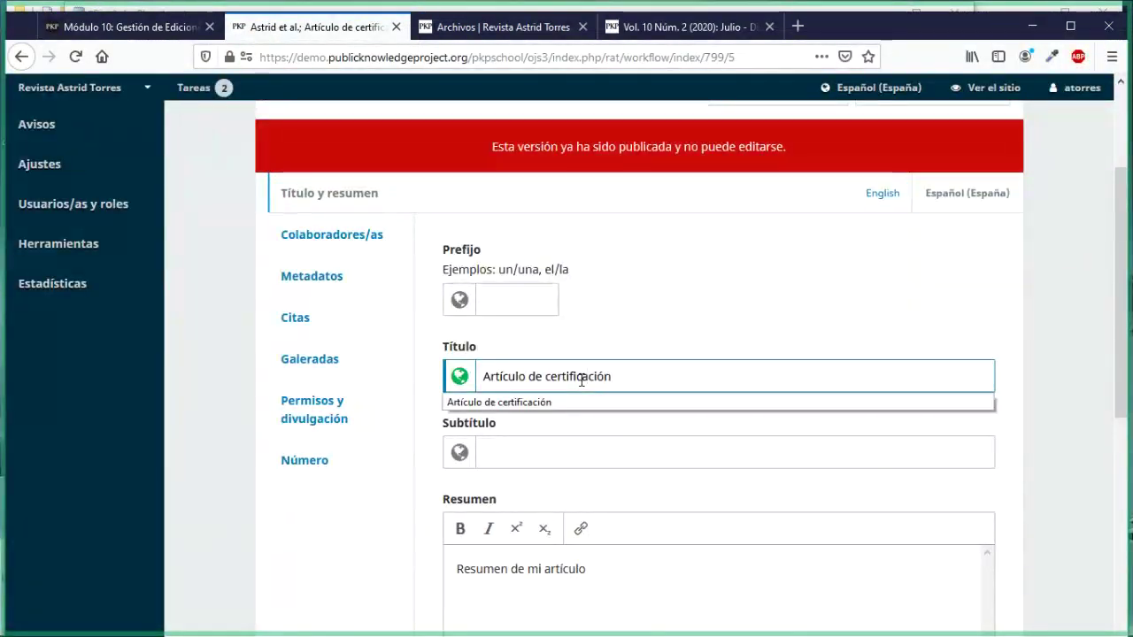
left_click(695, 341)
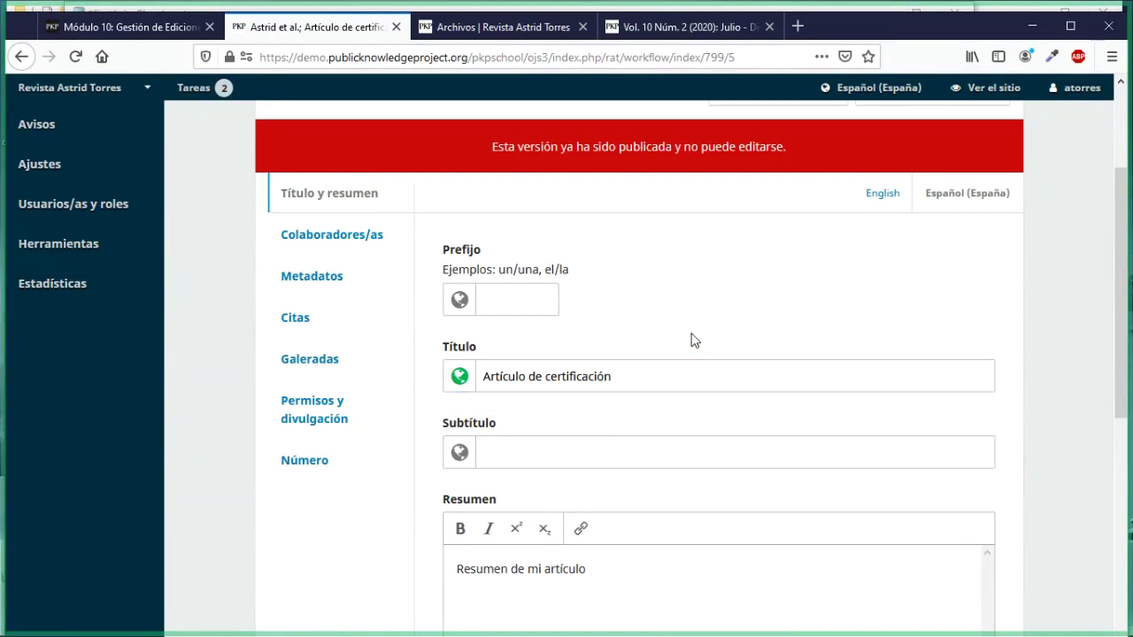
scroll(692, 340, "up", 4)
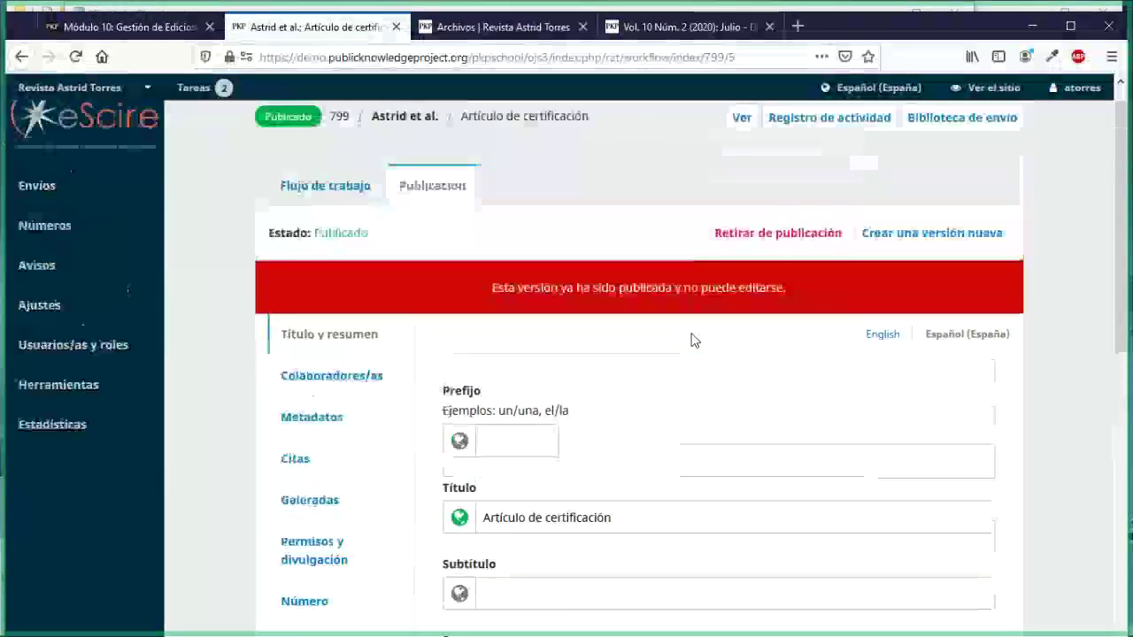
left_click_drag(315, 261, 364, 262)
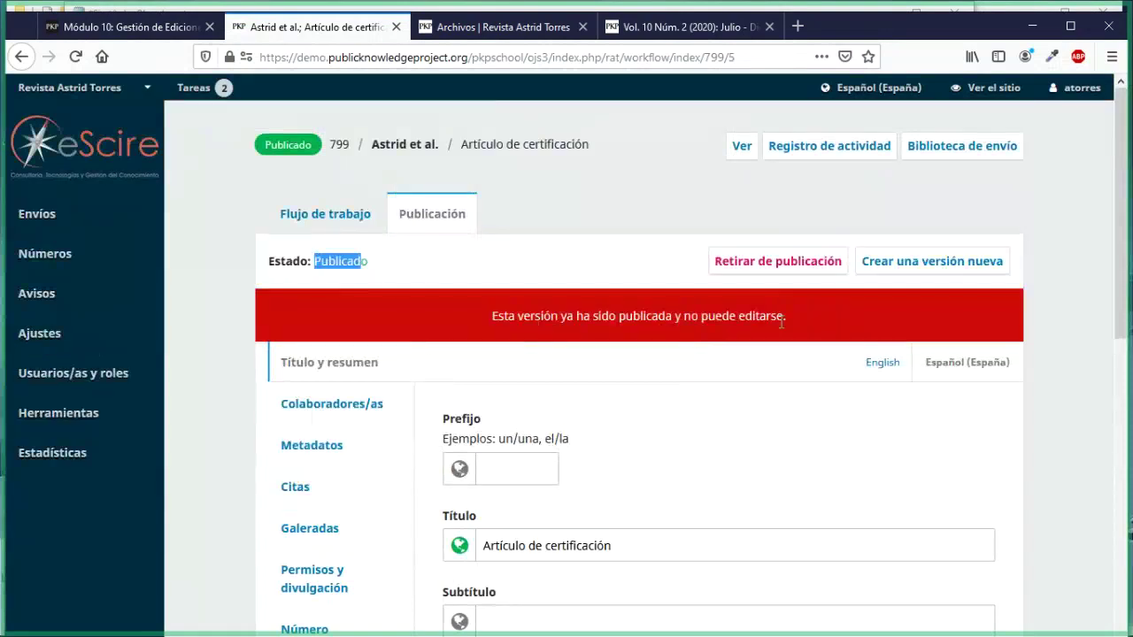
left_click_drag(772, 316, 512, 335)
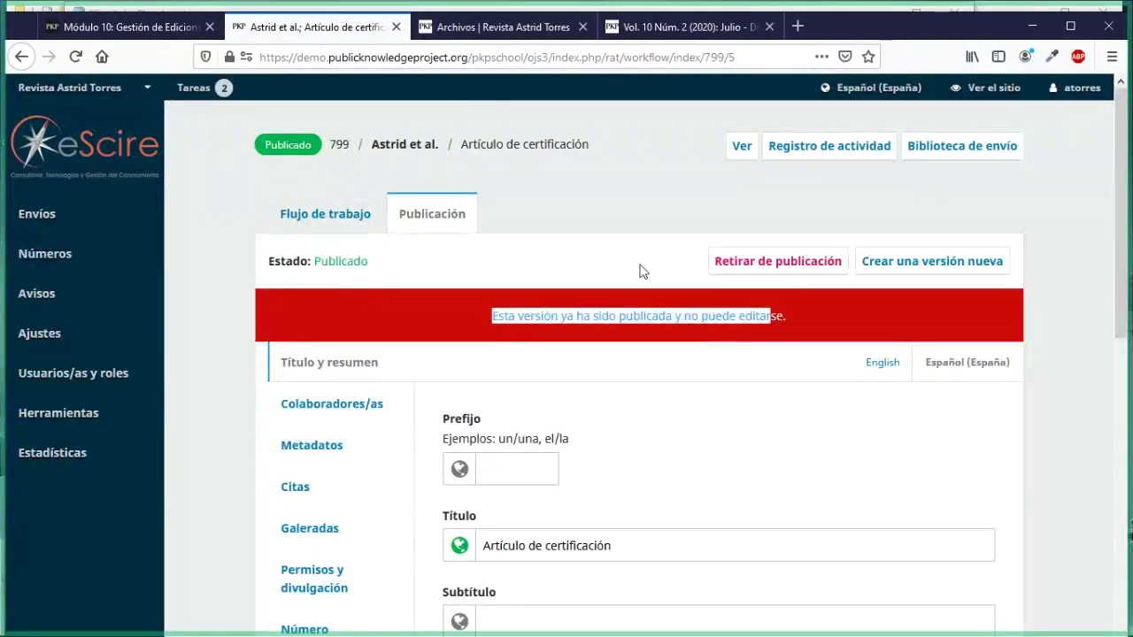
Step: Unpublish 'Artículo de certificación' with Retirar de publicación and confirm the title is now editable
left_click(773, 263)
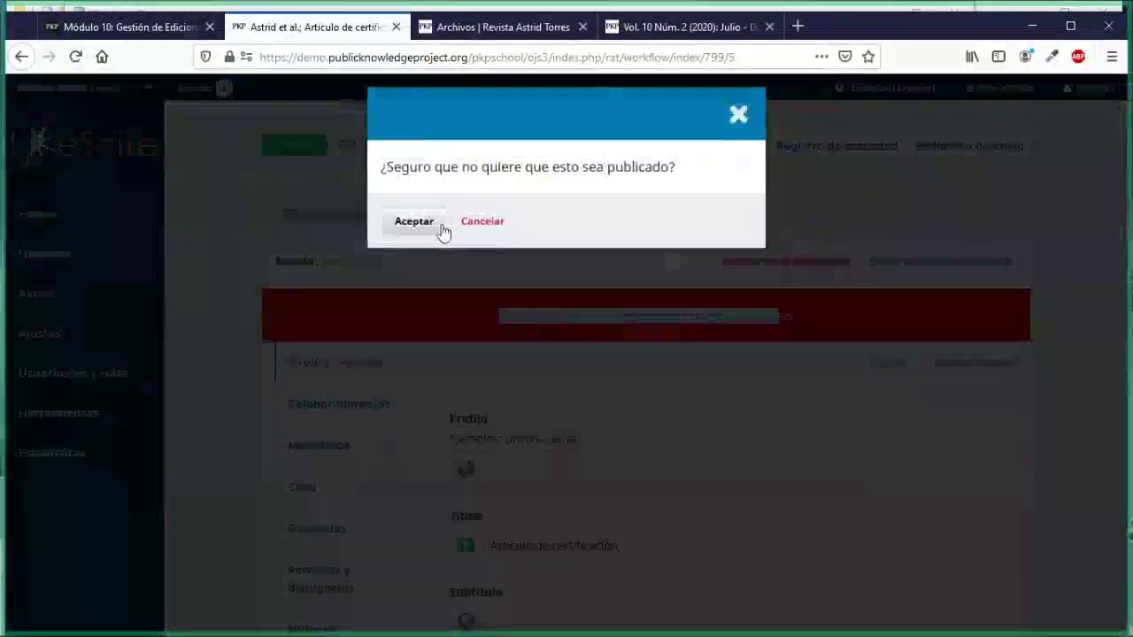
left_click(440, 229)
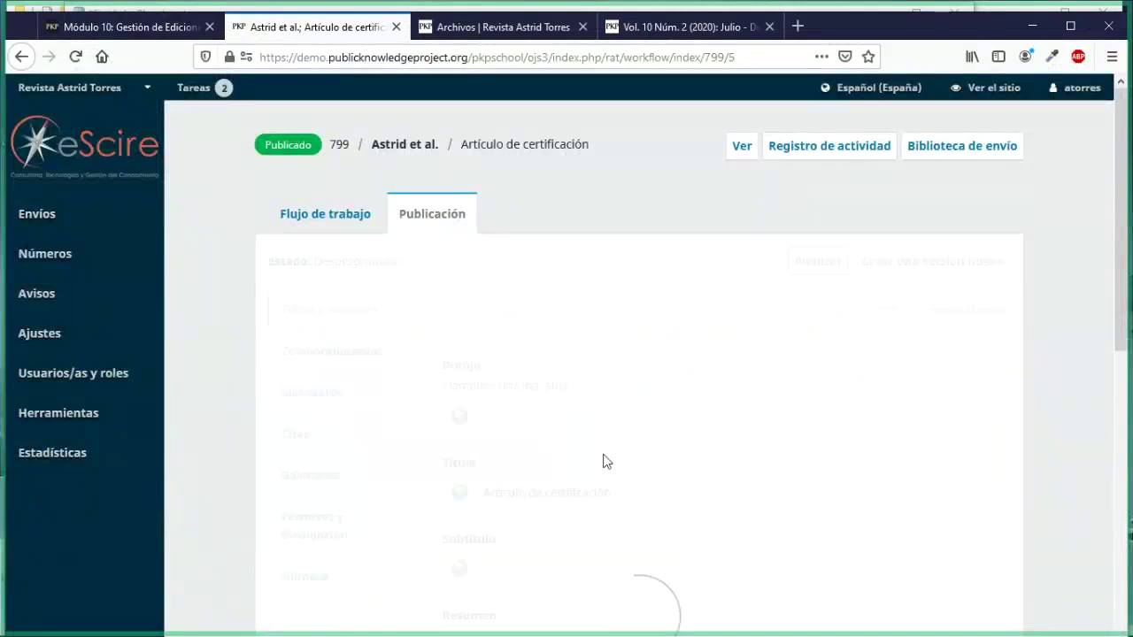
scroll(630, 366, "down", 2)
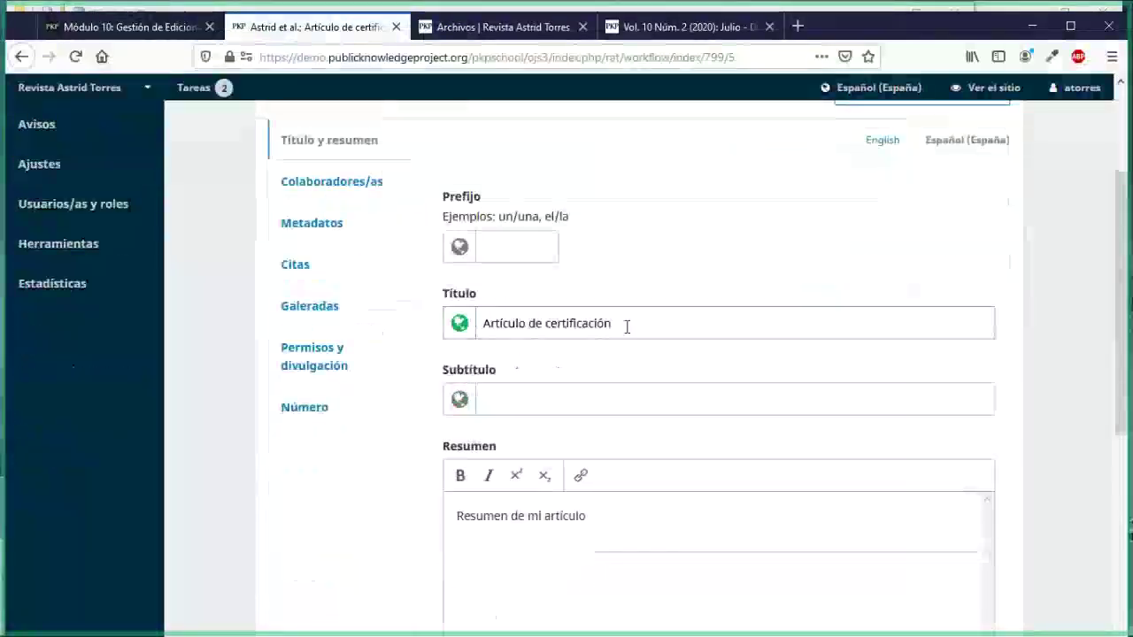
left_click(627, 325)
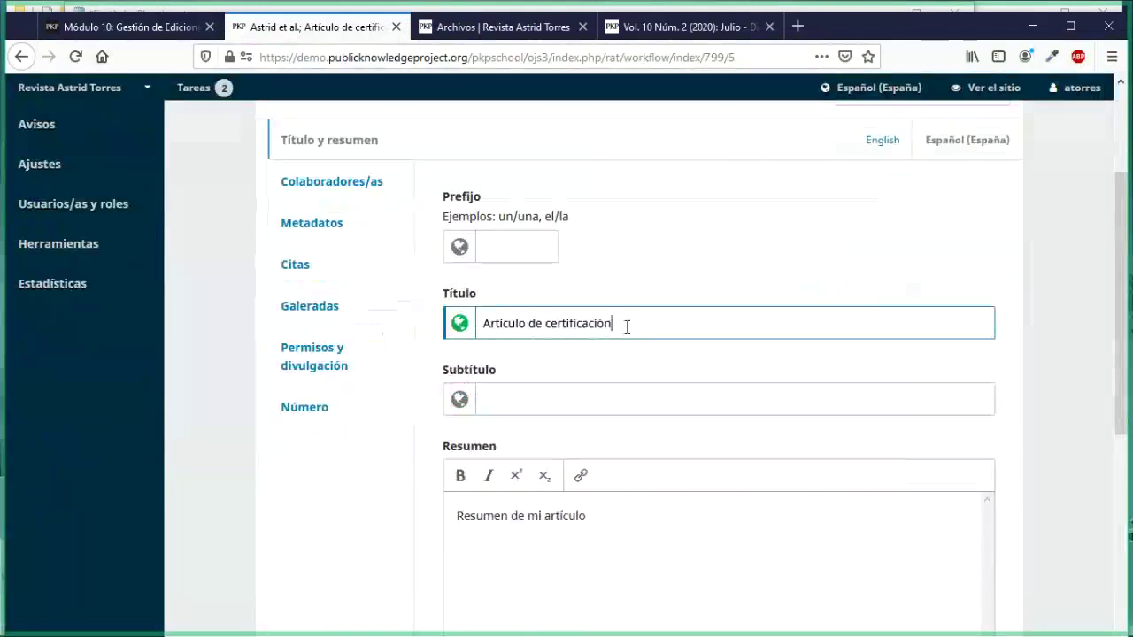
scroll(627, 327, "up", 2)
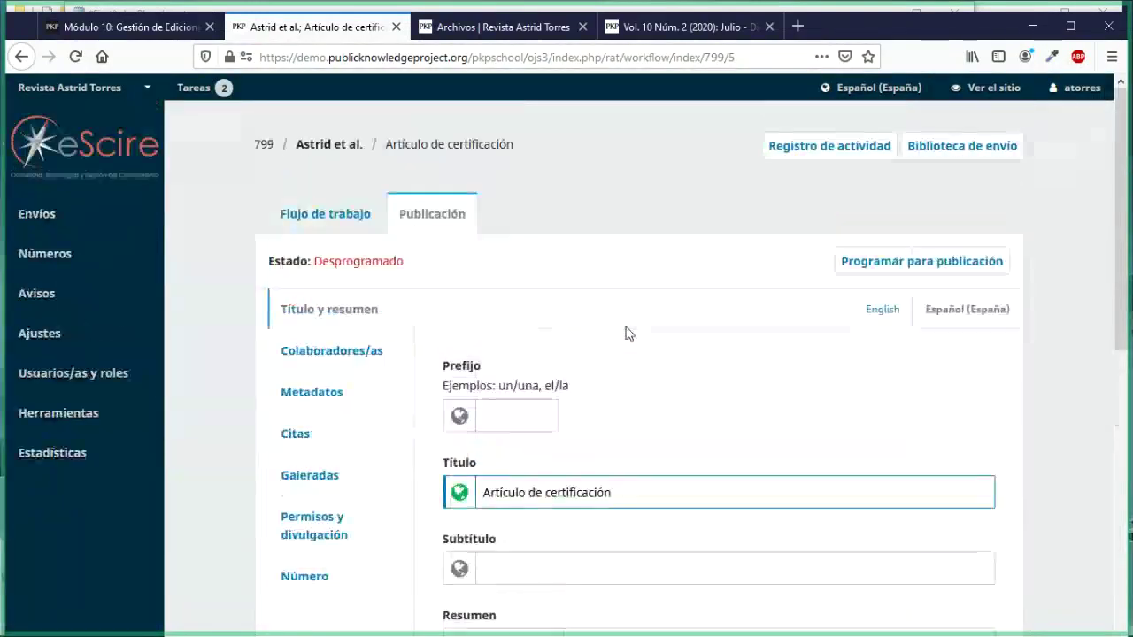
left_click(519, 35)
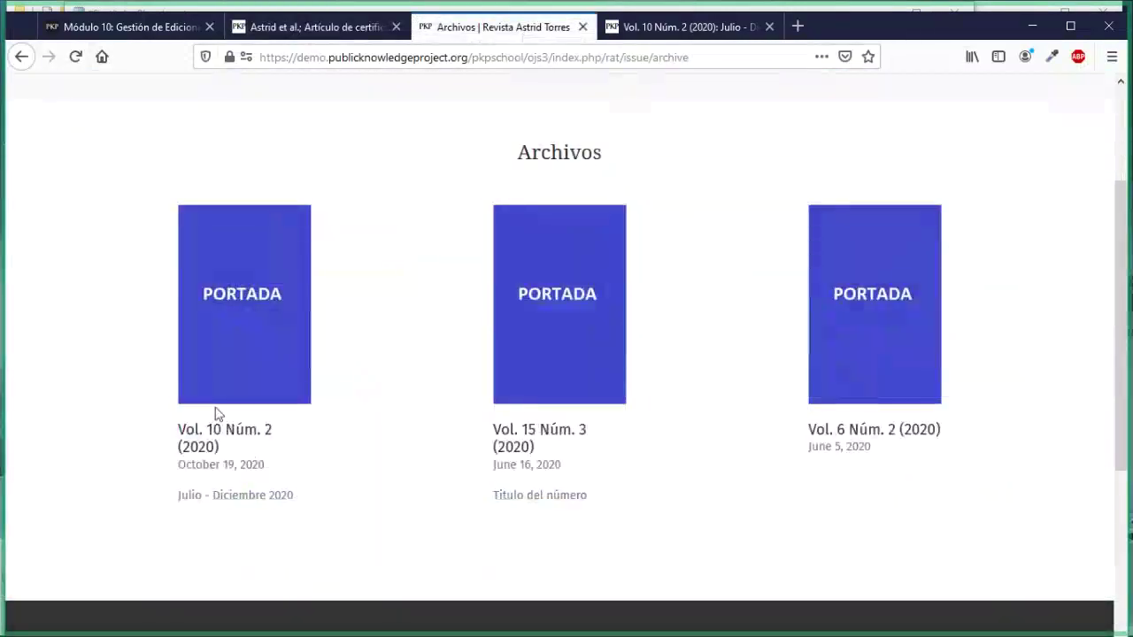
Step: Open the public Vol. 10 Núm. 2 (2020) issue page and confirm it shows no articles
left_click(193, 438)
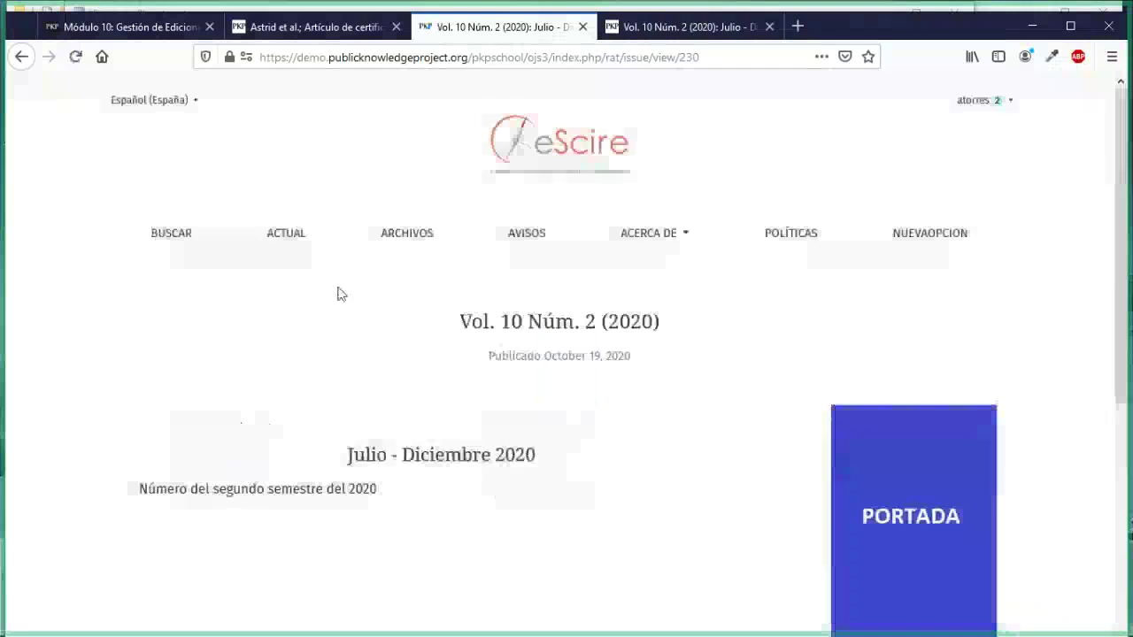
scroll(357, 423, "down", 4)
scroll(358, 421, "up", 3)
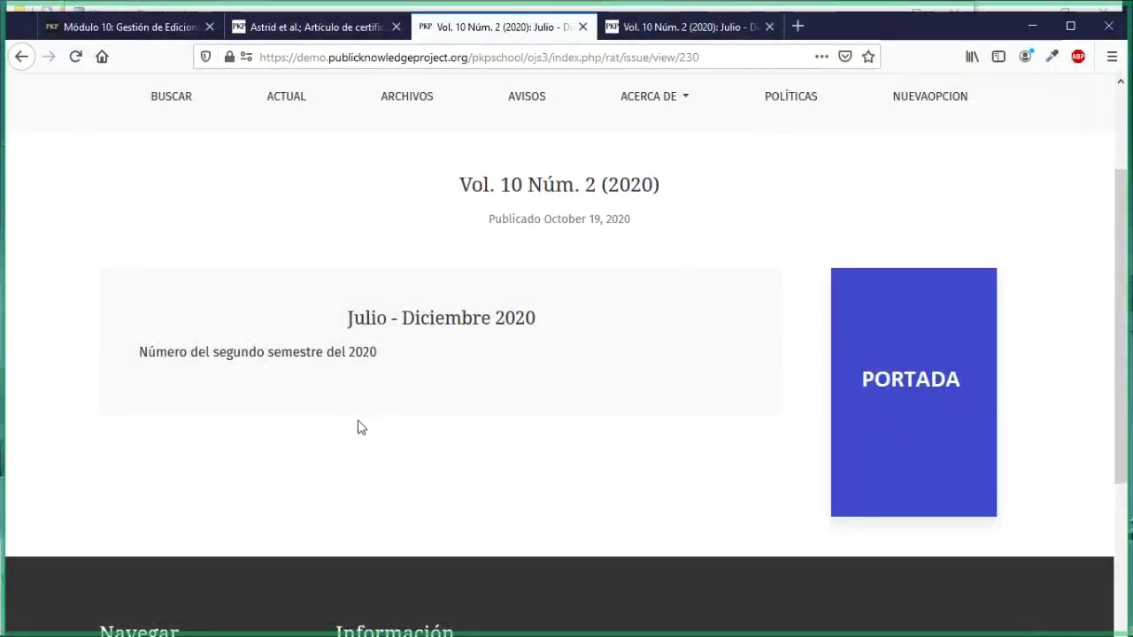
Step: Republish 'Artículo de certificación' via Programar para publicación and Publicar, then view the Vol. 10 Núm. 2 page
left_click(260, 35)
scroll(589, 452, "down", 2)
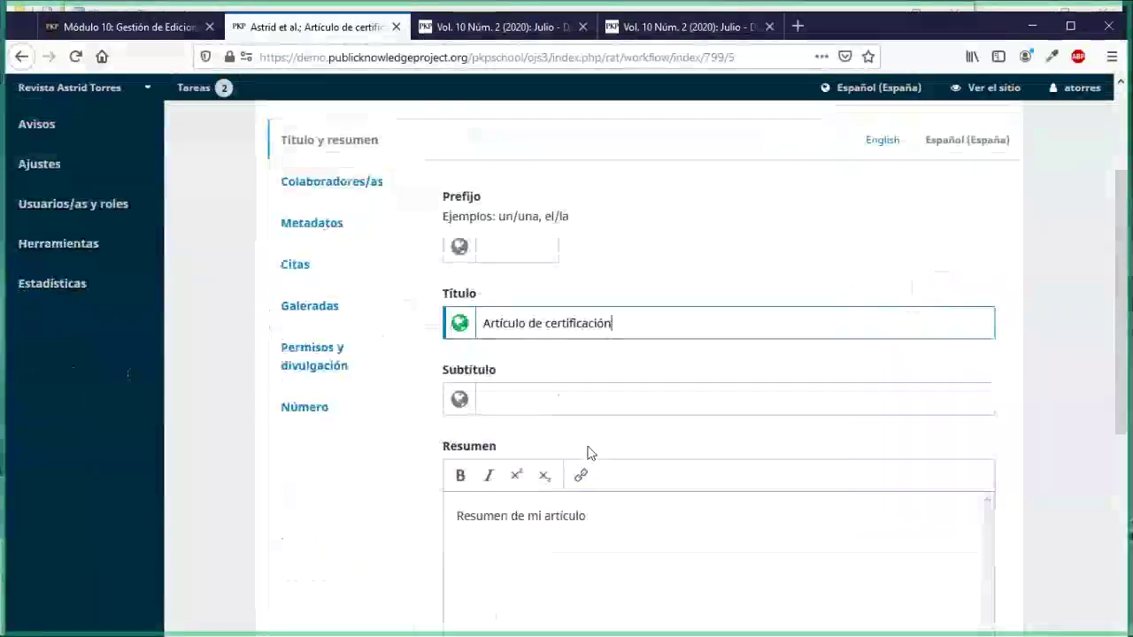
scroll(589, 453, "up", 2)
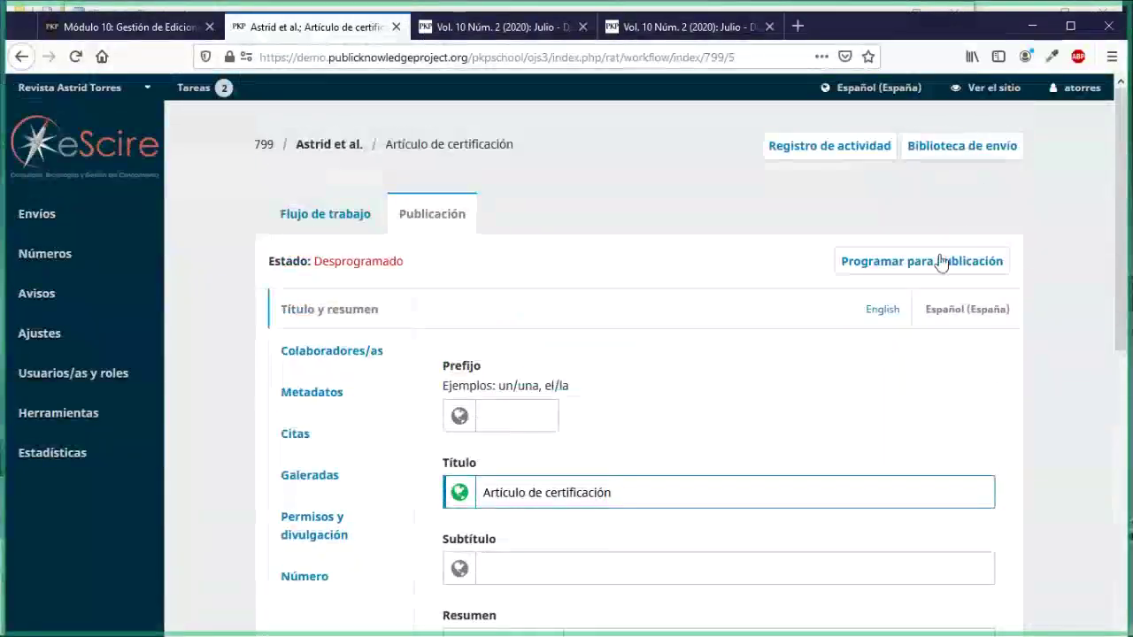
left_click(942, 263)
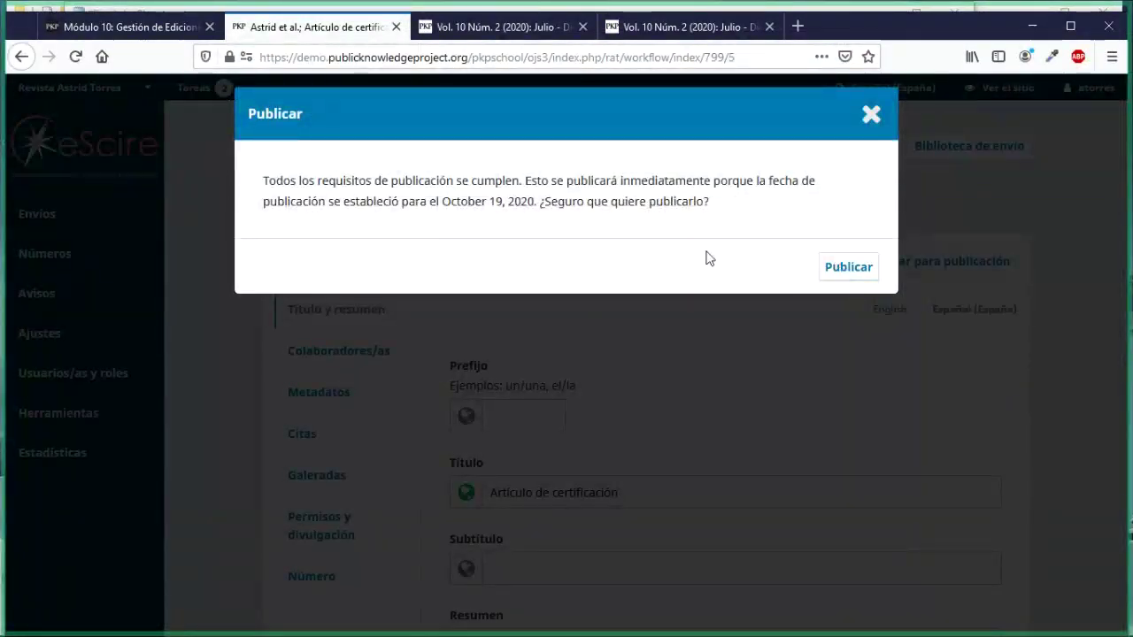
left_click(850, 276)
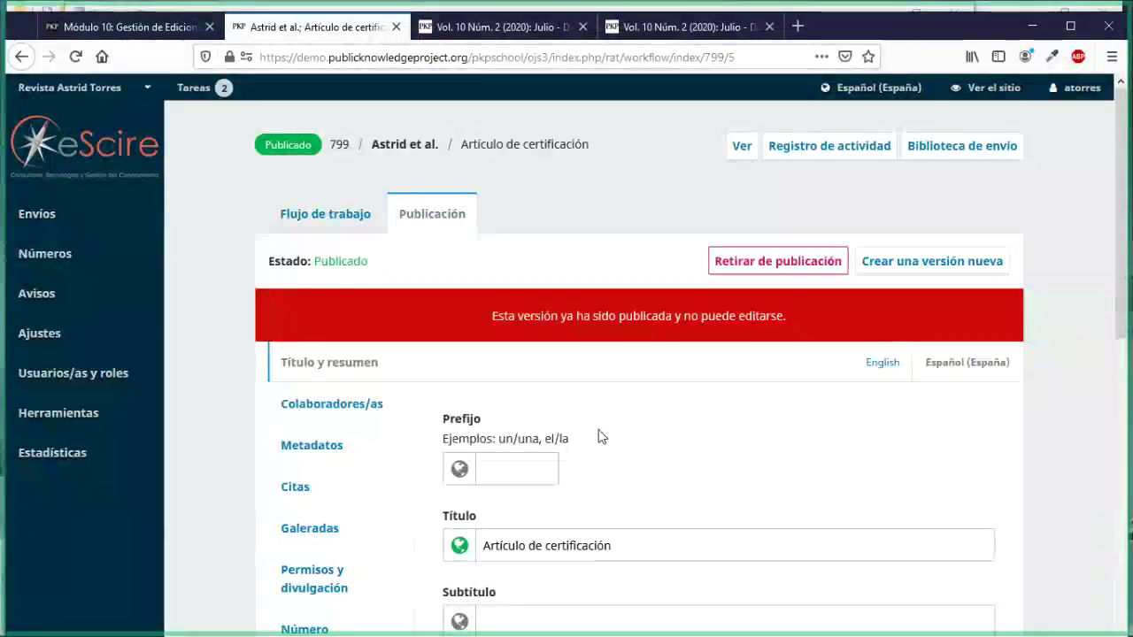
left_click(436, 39)
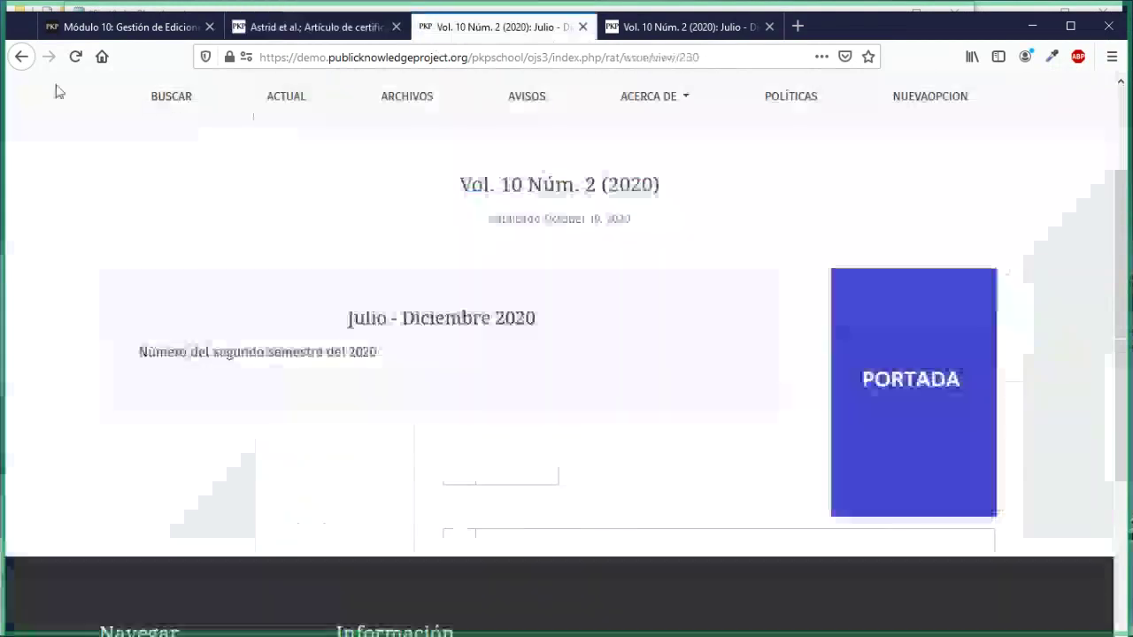
Step: Reload the Vol. 10 Núm. 2 issue page and check Artículo de certificación is listed, pages 20-30
left_click(273, 30)
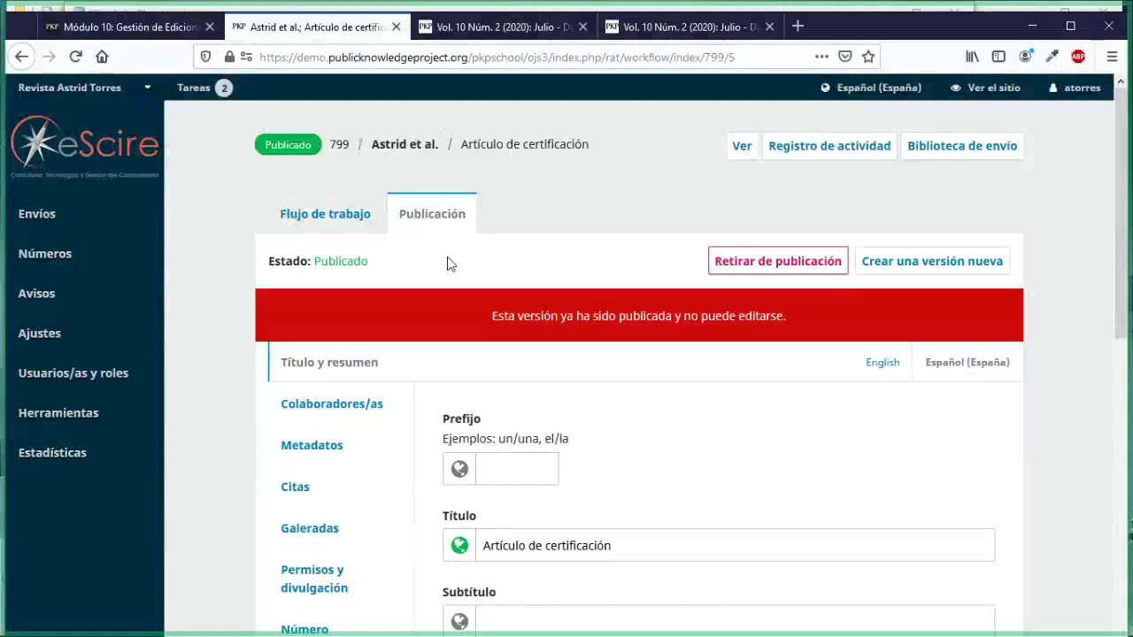
left_click(476, 42)
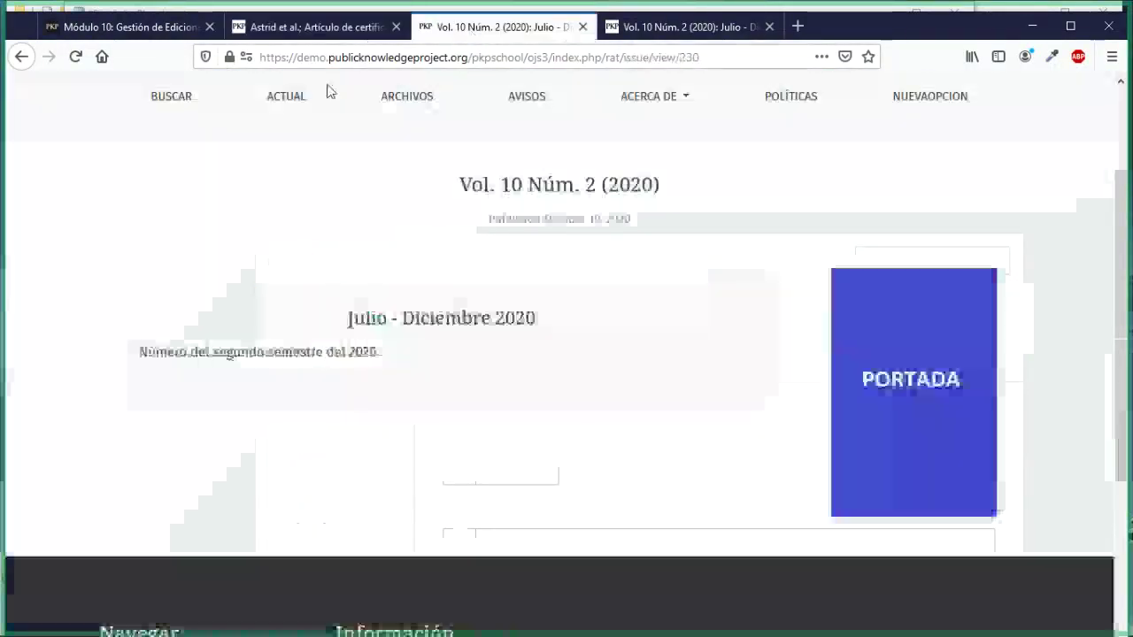
left_click(76, 56)
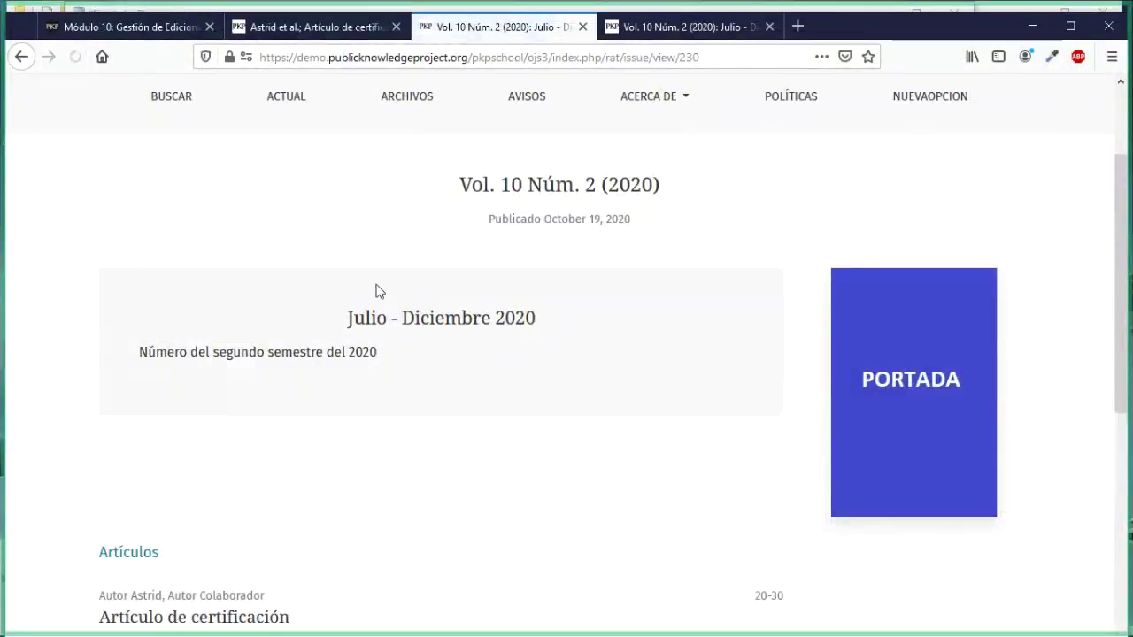
scroll(376, 291, "down", 3)
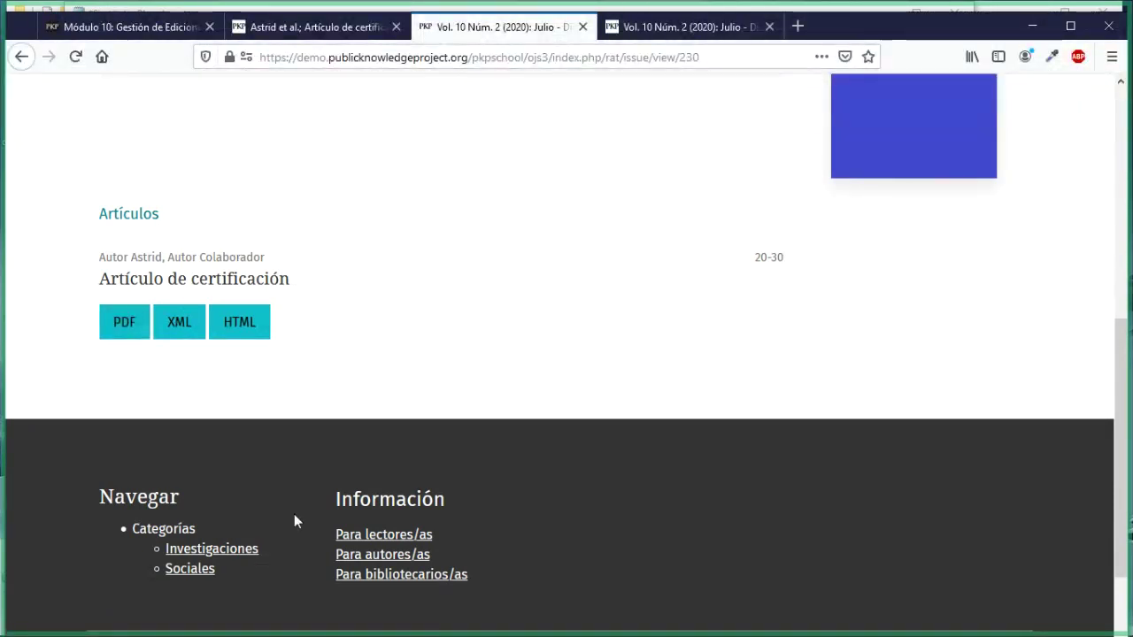
scroll(425, 354, "up", 5)
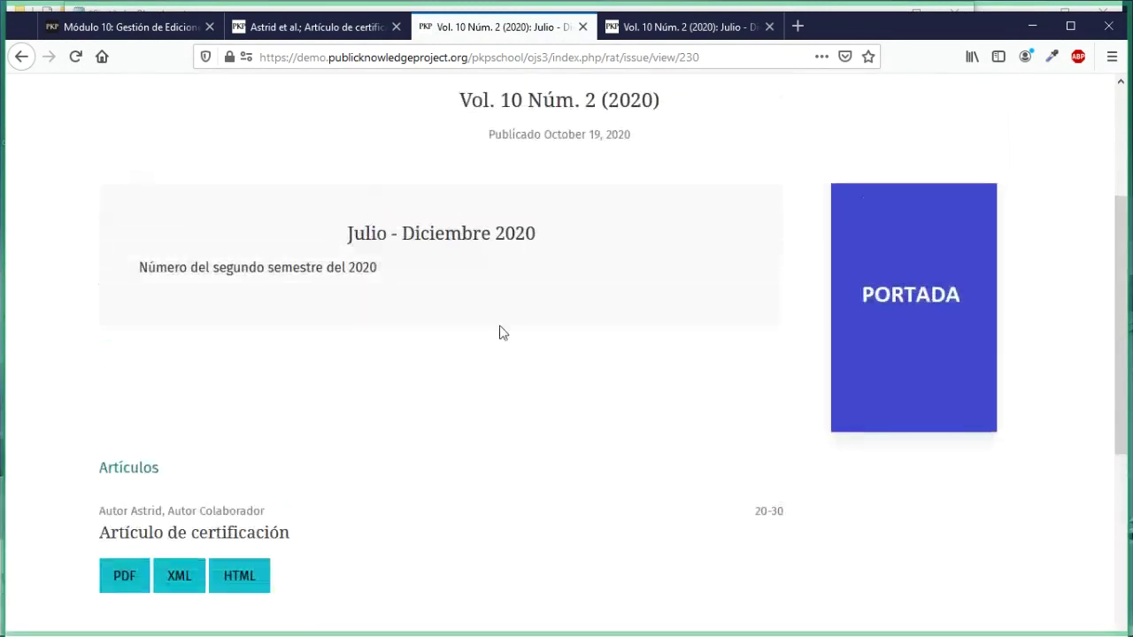
Step: Return to the article's locked publication page and scroll through it
left_click(336, 27)
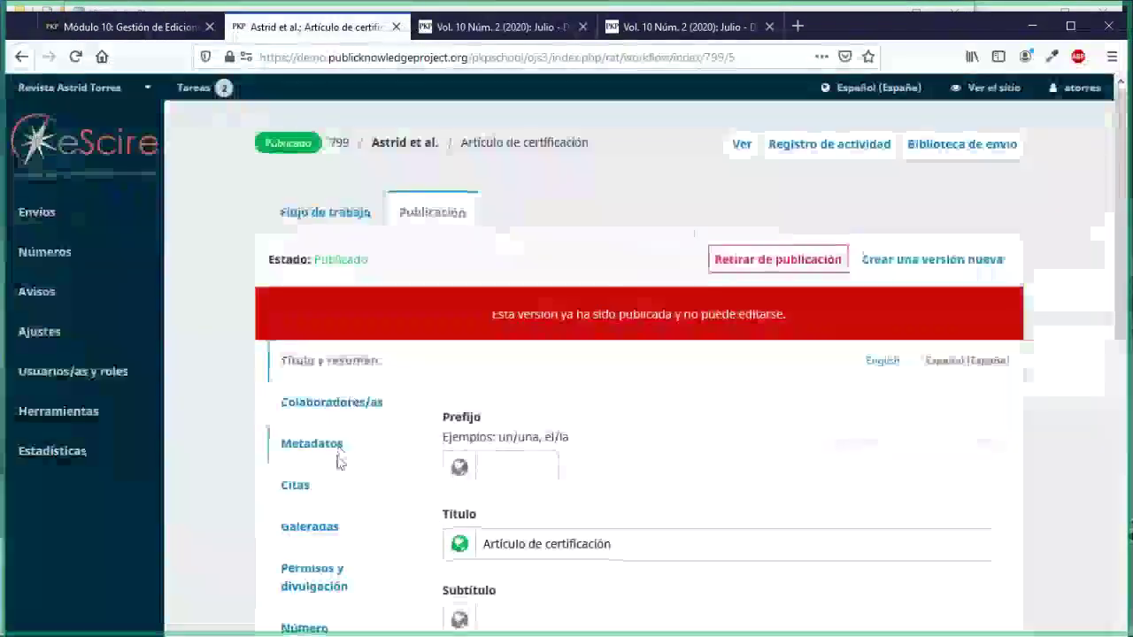
scroll(337, 455, "down", 3)
scroll(337, 460, "down", 4)
scroll(336, 460, "up", 5)
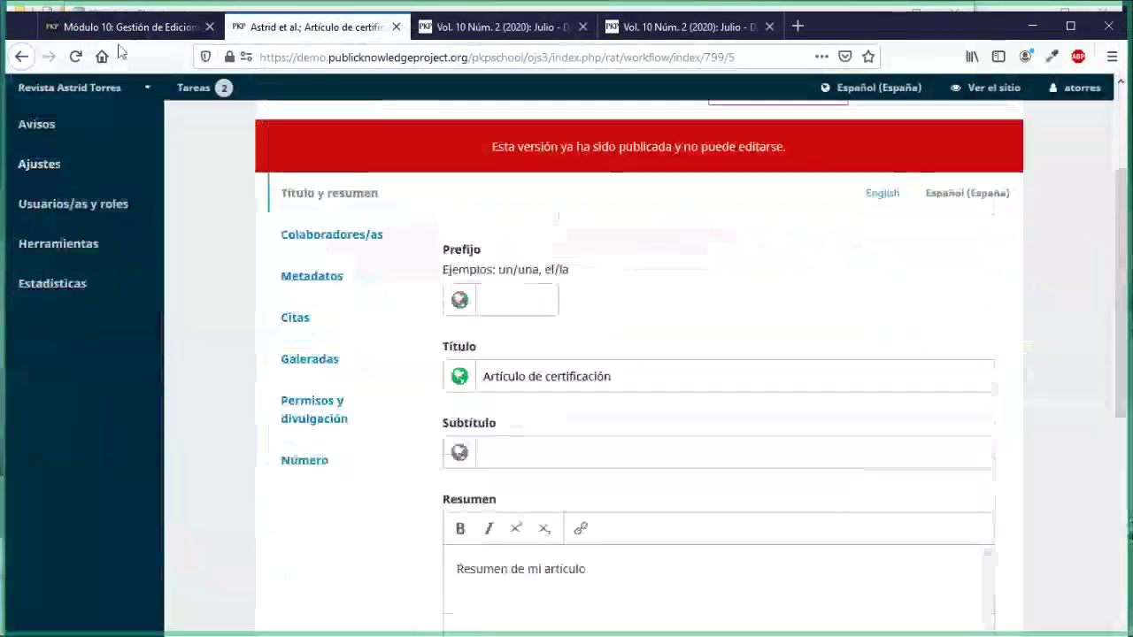
Step: Highlight the Módulo 10: Gestión de Ediciones Actividad sentence about creating a new issue
left_click(121, 28)
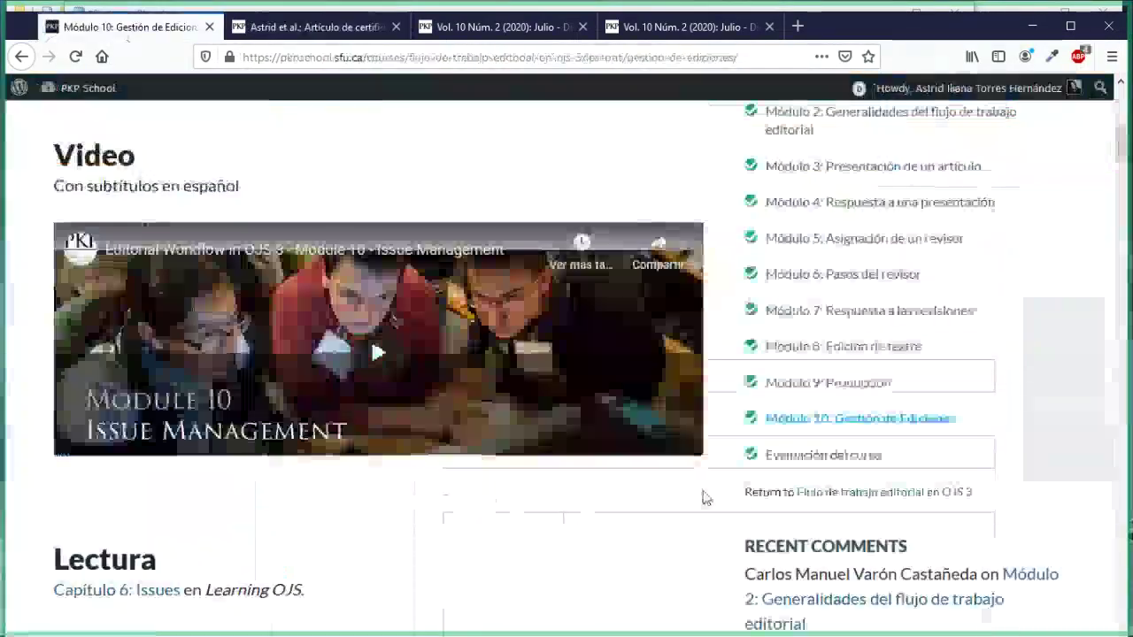
scroll(703, 499, "down", 1)
scroll(703, 499, "down", 3)
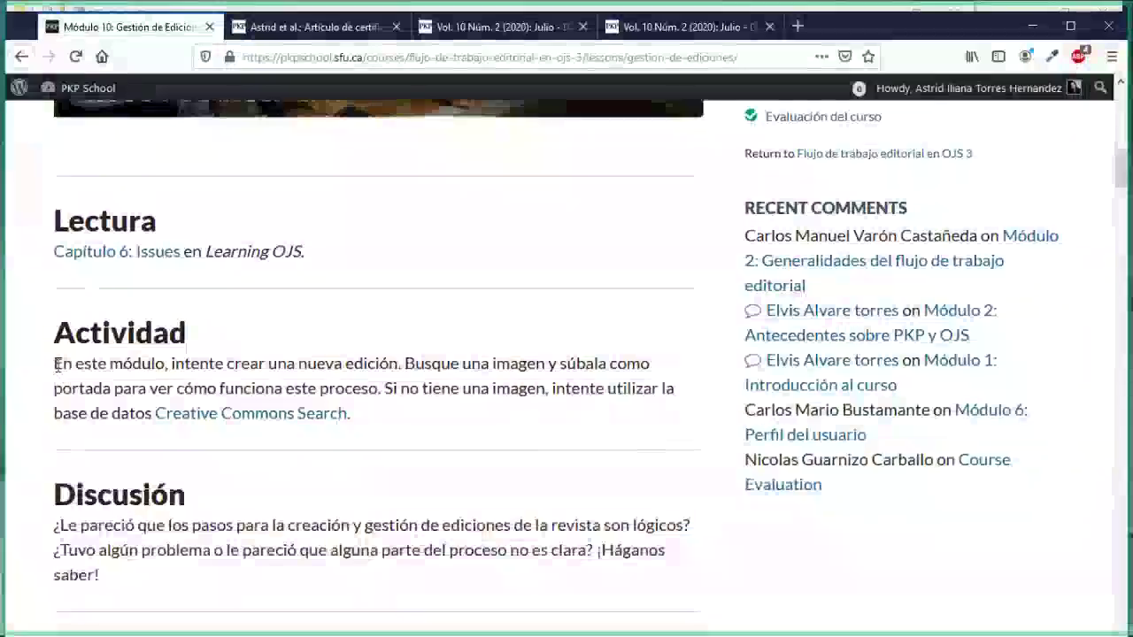
left_click_drag(55, 367, 378, 367)
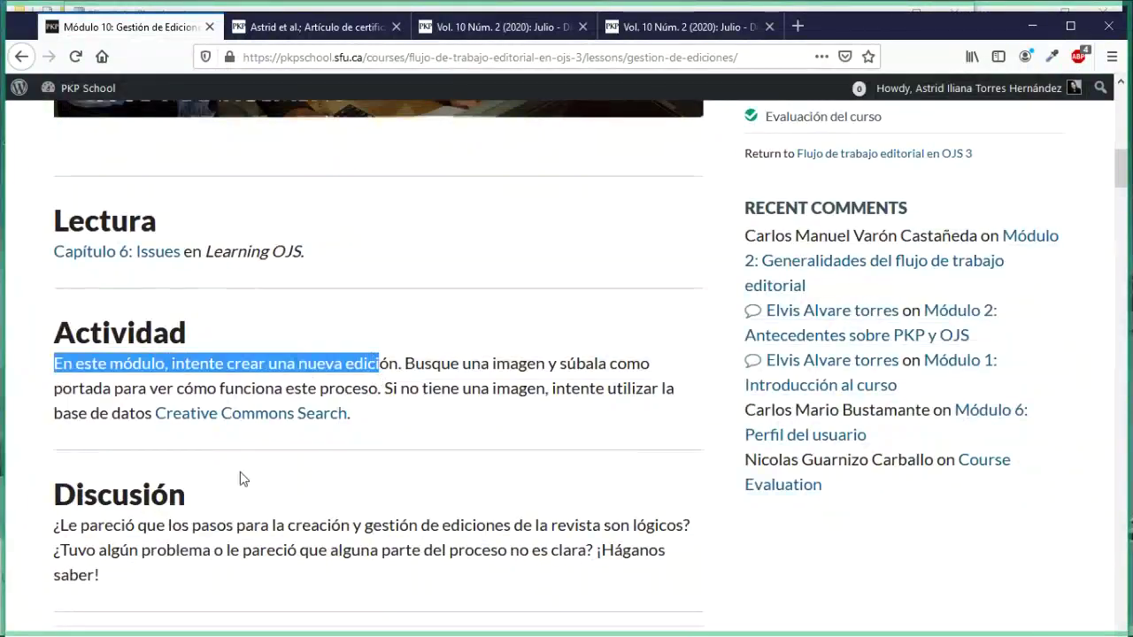
scroll(240, 479, "down", 1)
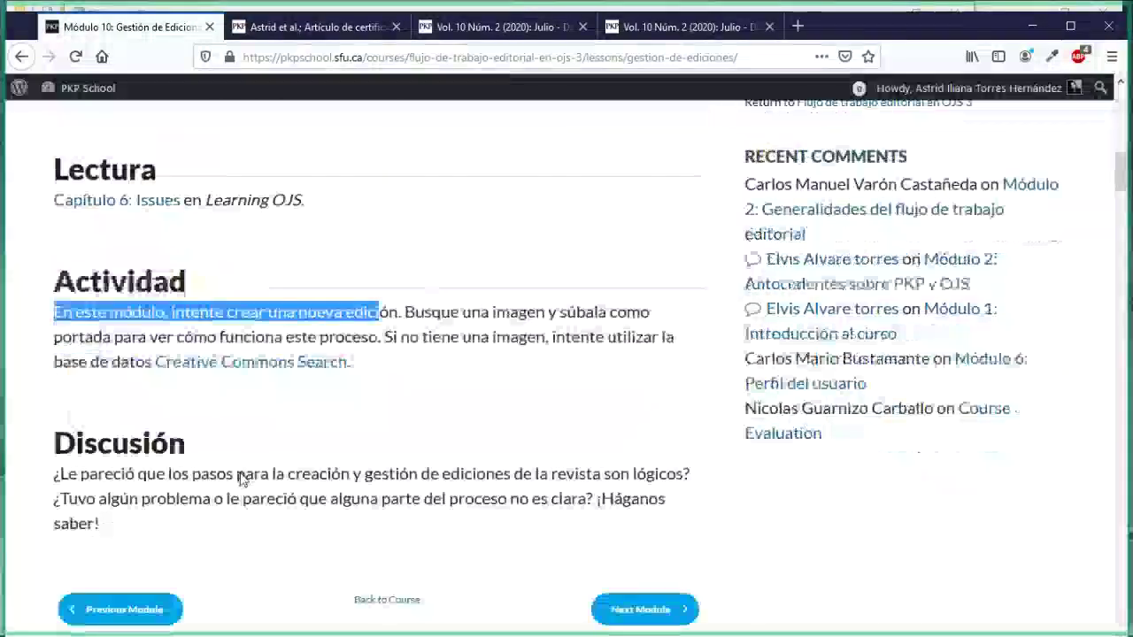
scroll(240, 479, "down", 2)
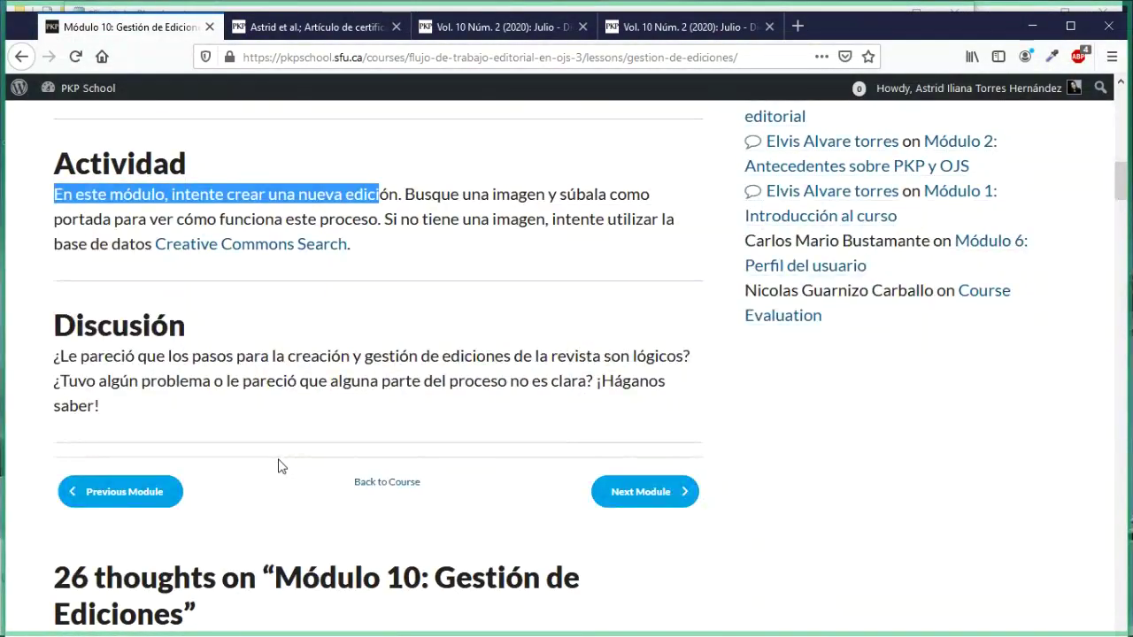
scroll(278, 467, "down", 8)
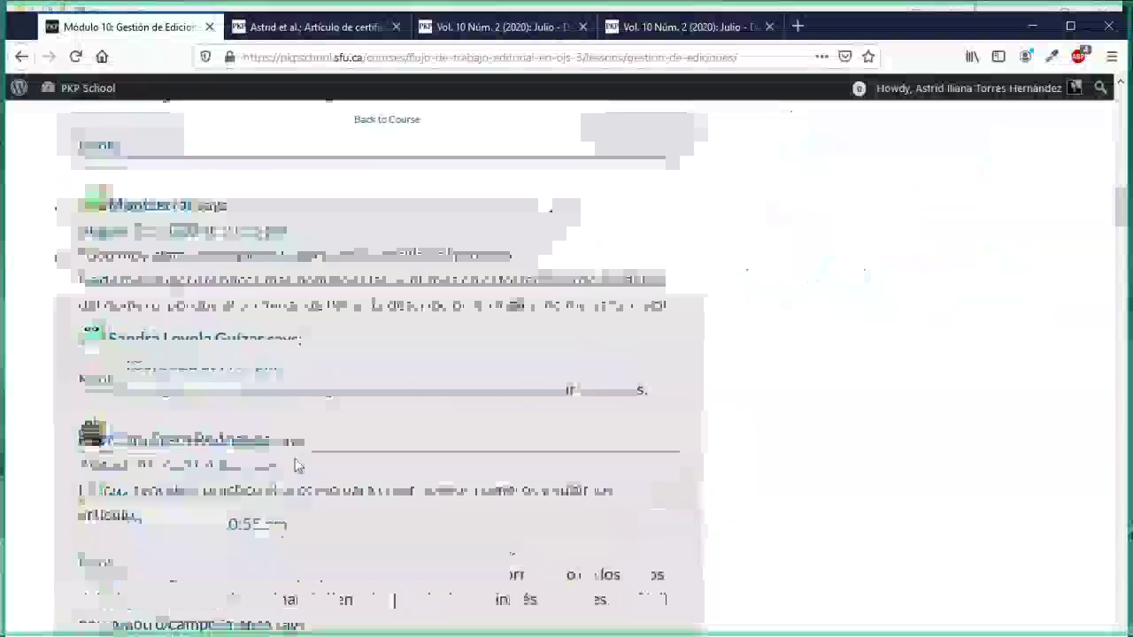
scroll(294, 466, "up", 10)
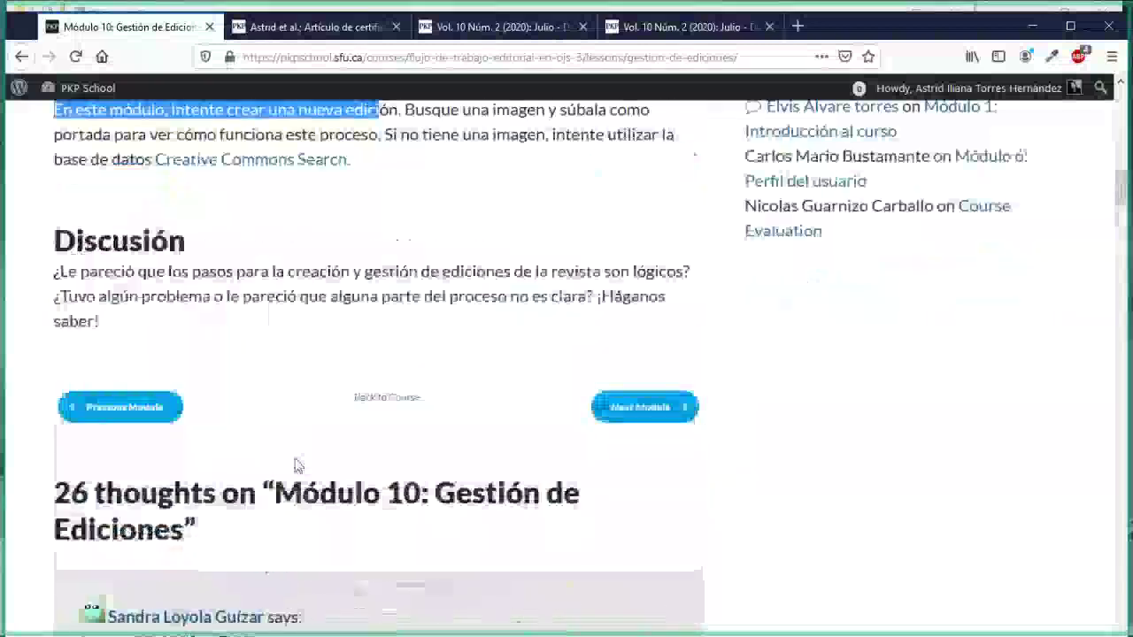
Step: Show the top of the 'Astrid et al.; Artículo de certificación' Publicación tab, status Publicado
left_click(309, 27)
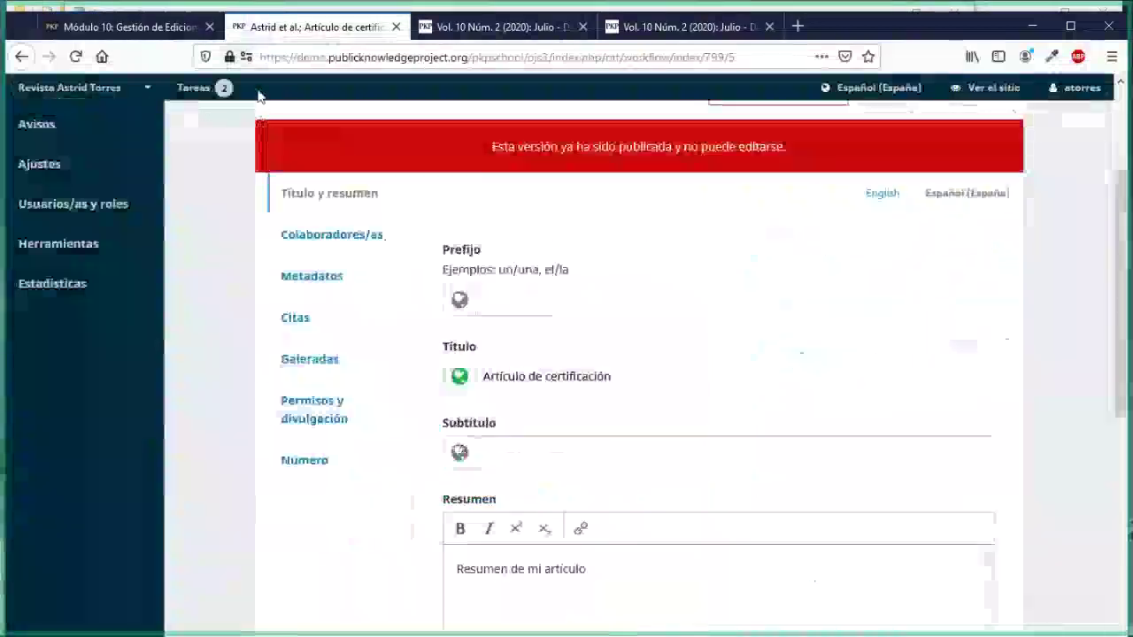
scroll(423, 485, "up", 3)
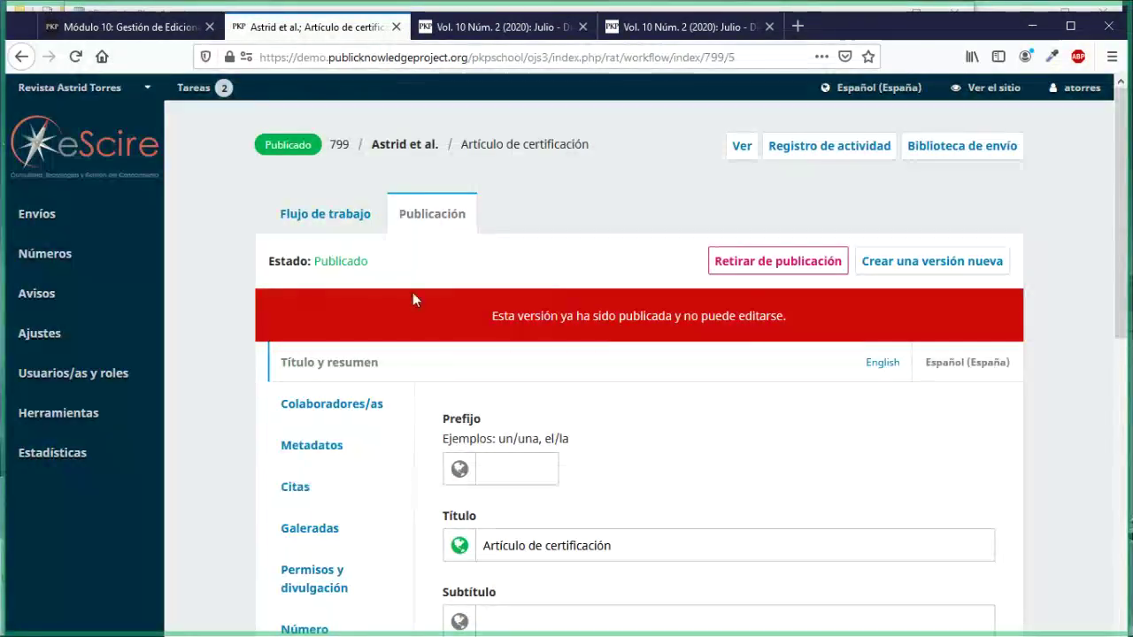
Step: Open the Evaluación del curso lesson from the Módulo 10 modules sidebar
left_click(171, 27)
scroll(617, 312, "down", 3)
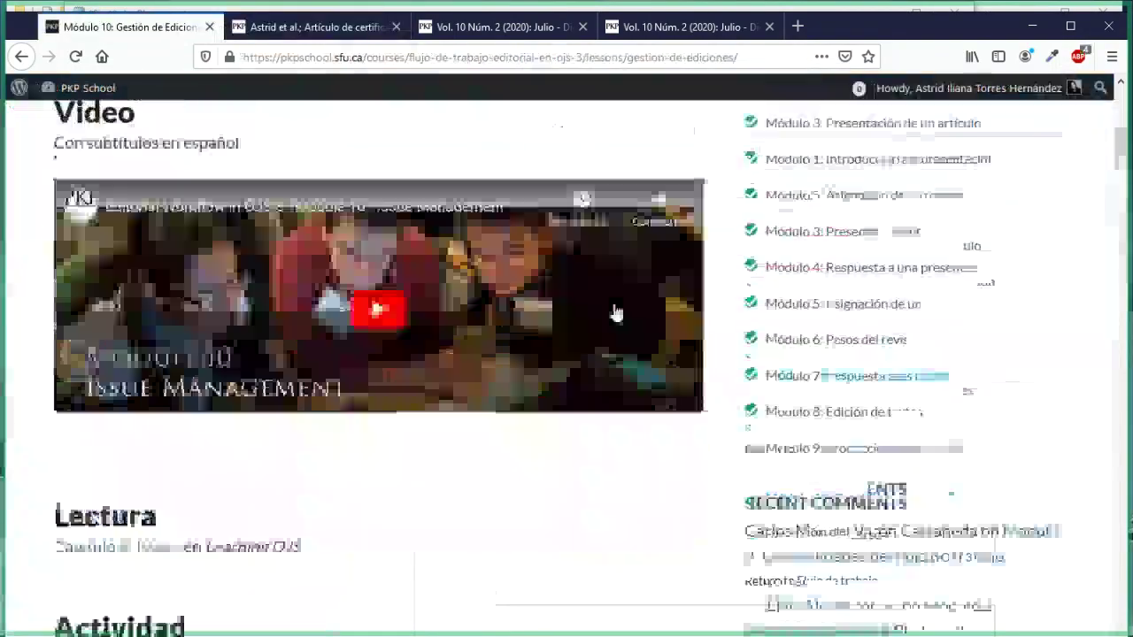
scroll(617, 312, "down", 2)
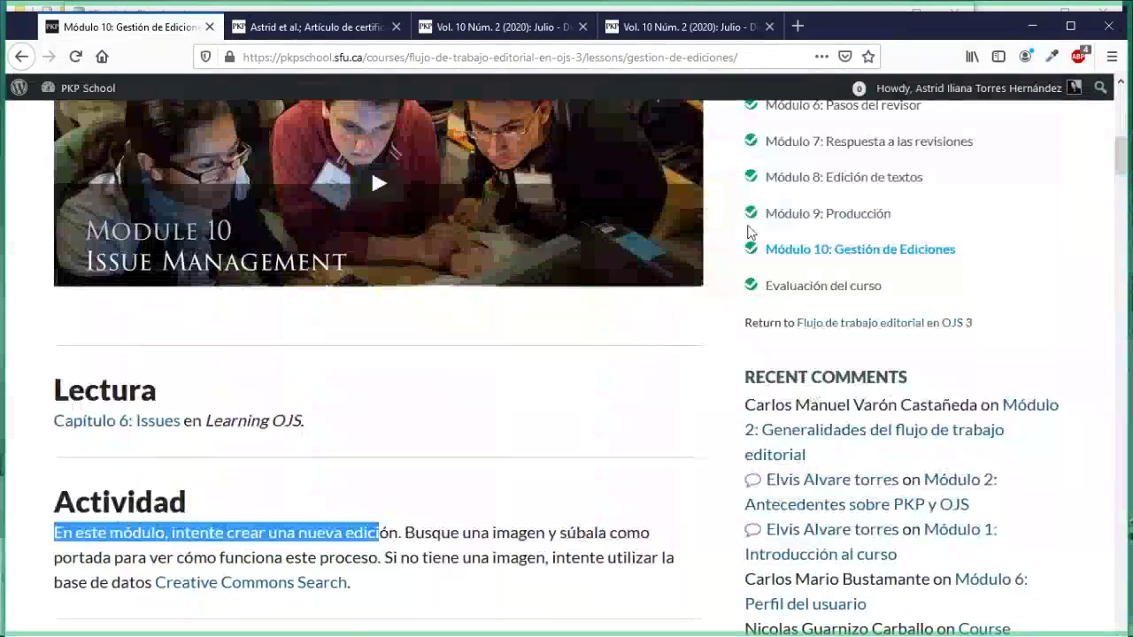
left_click(779, 290)
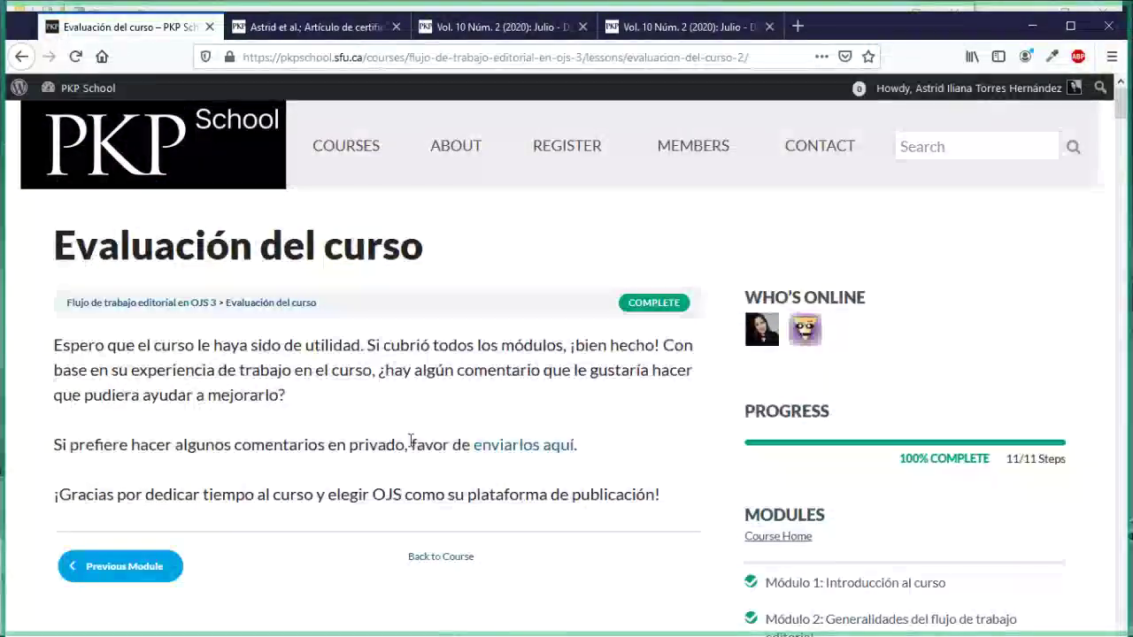
Step: Review the Evaluación del curso page and comments, showing 100% progress with 11/11 steps
scroll(410, 440, "down", 3)
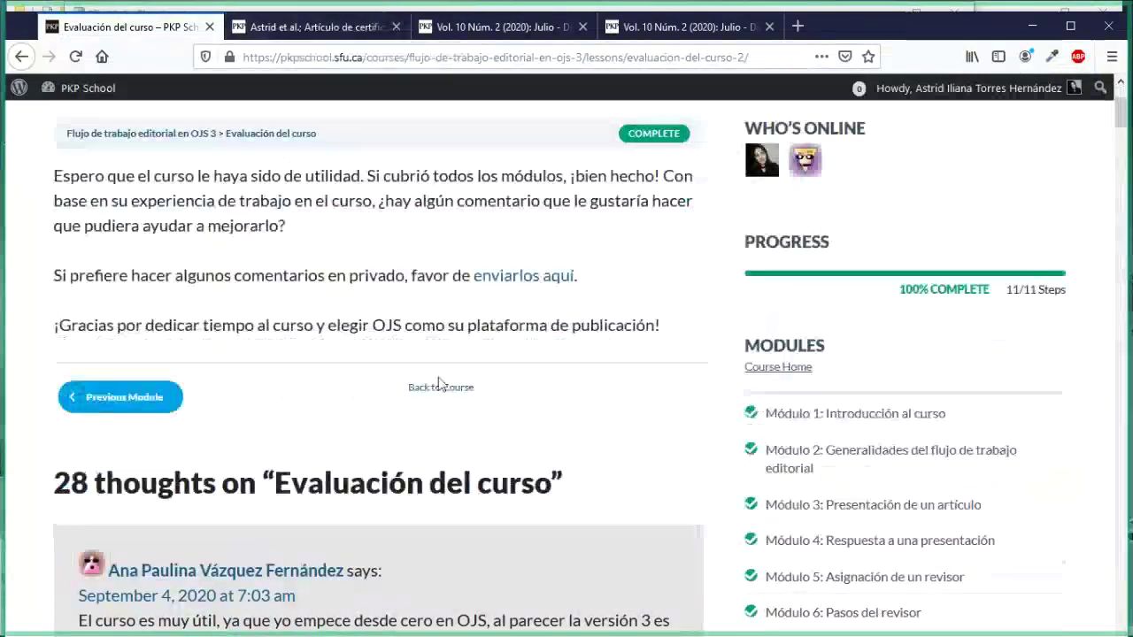
scroll(734, 493, "down", 3)
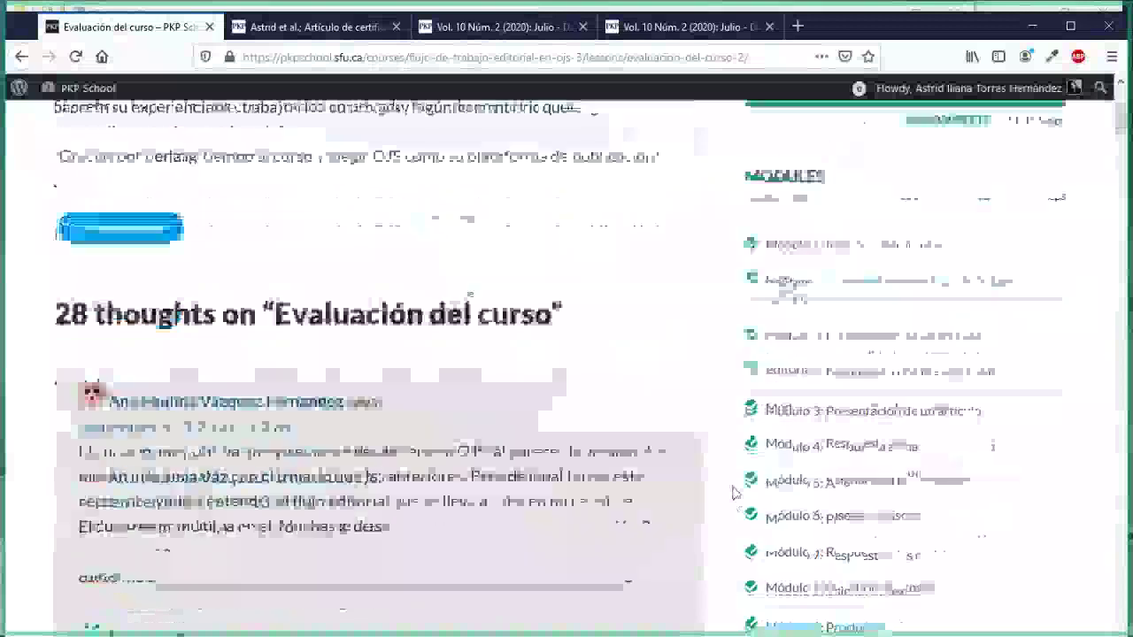
scroll(813, 502, "down", 3)
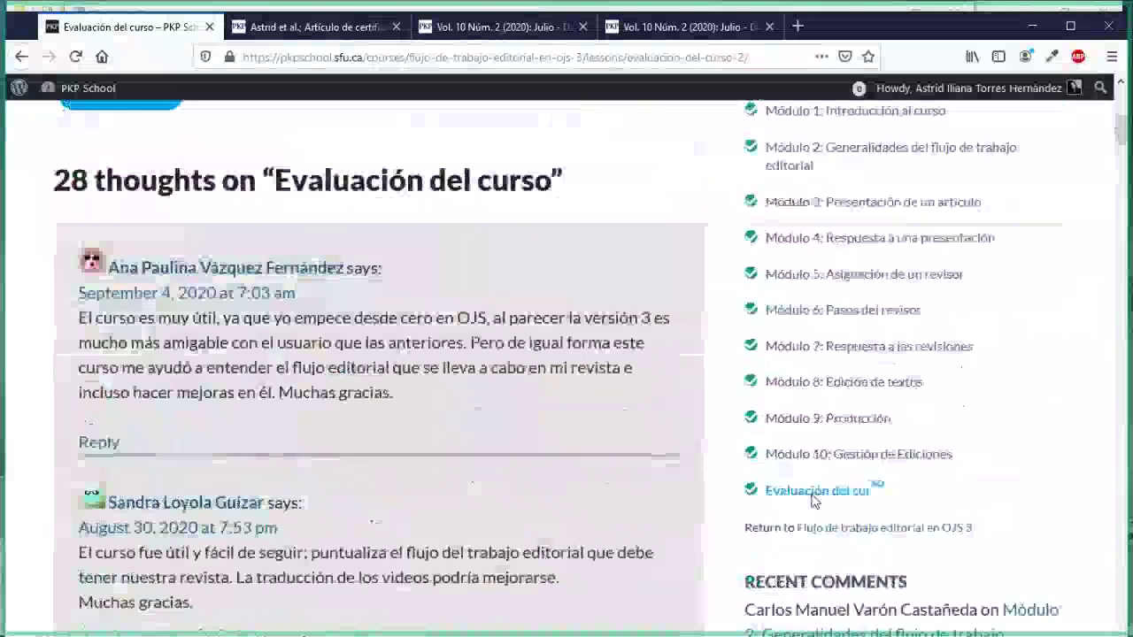
scroll(541, 401, "up", 6)
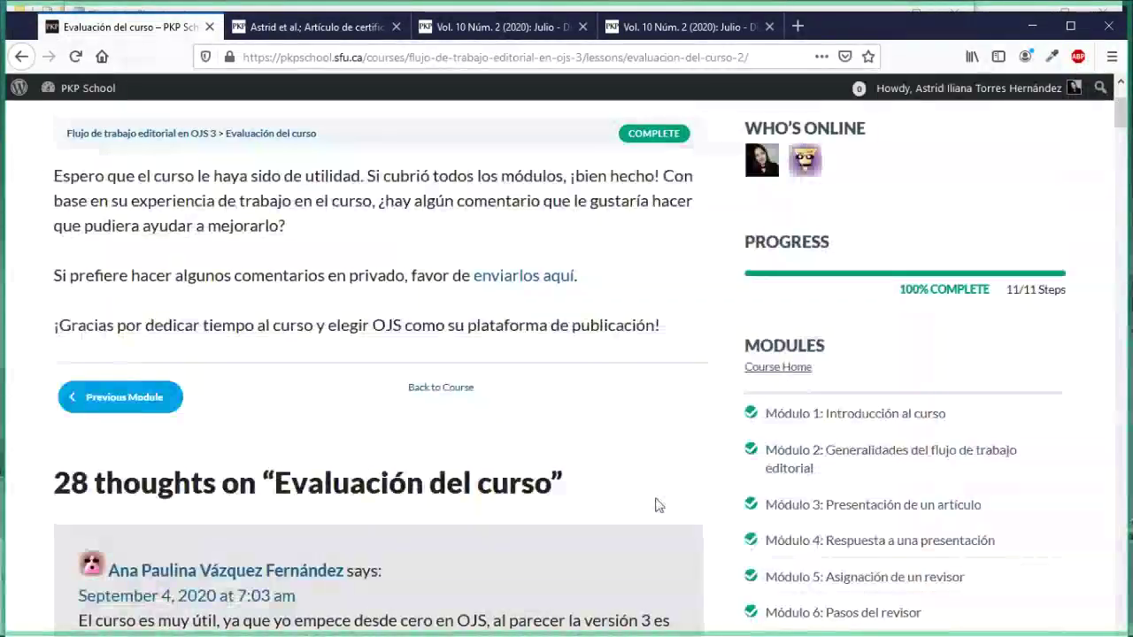
scroll(659, 505, "down", 4)
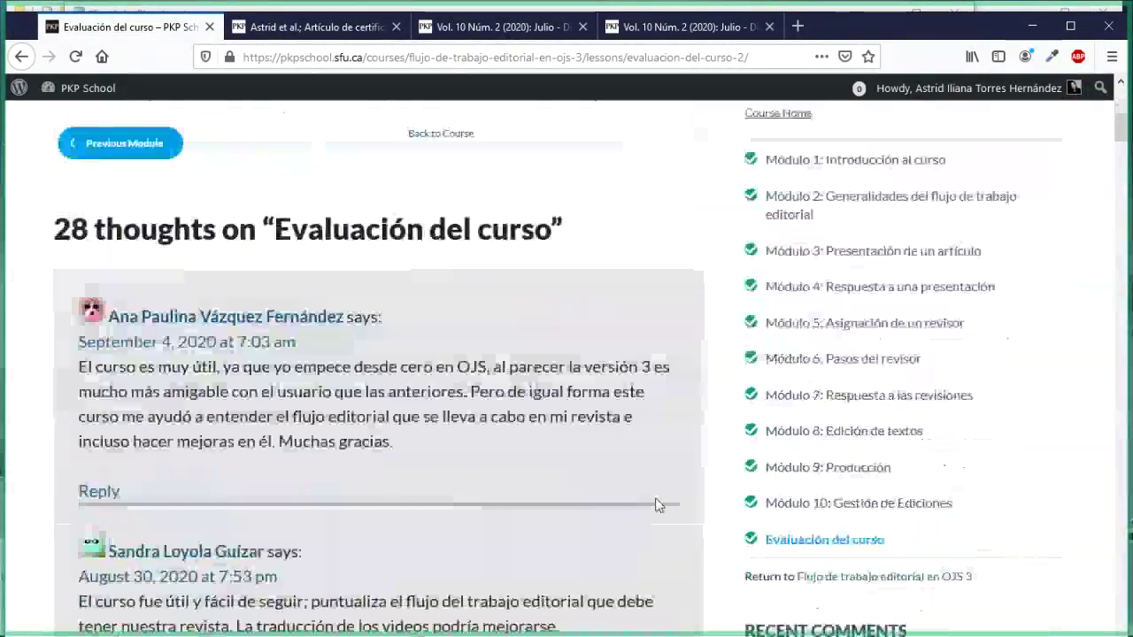
scroll(659, 506, "up", 4)
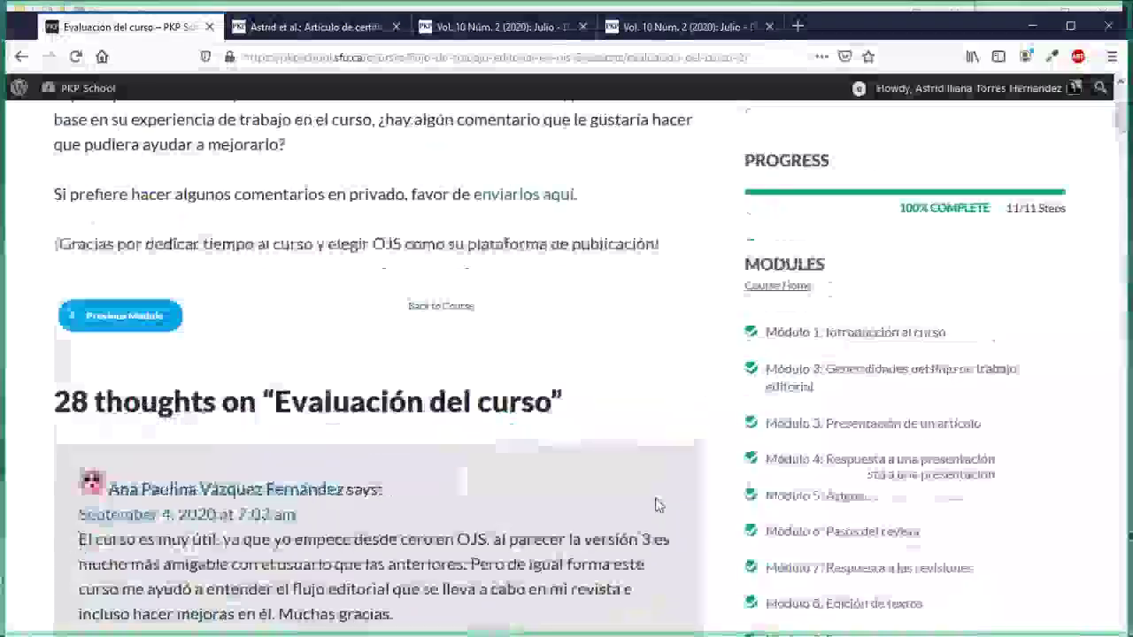
scroll(659, 506, "up", 1)
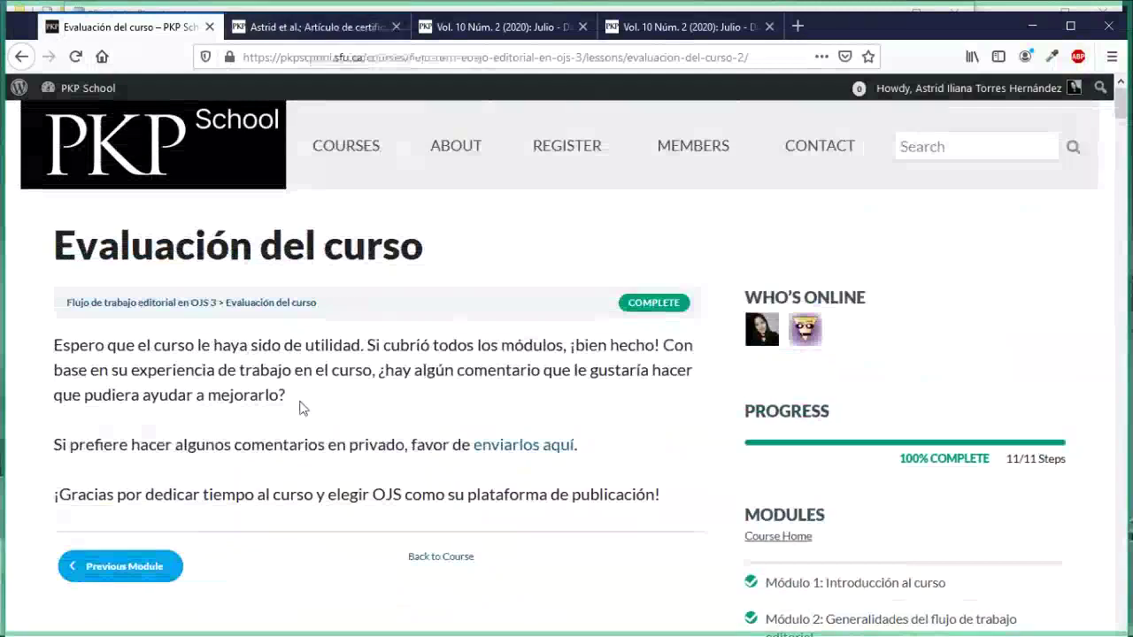
scroll(301, 410, "down", 1)
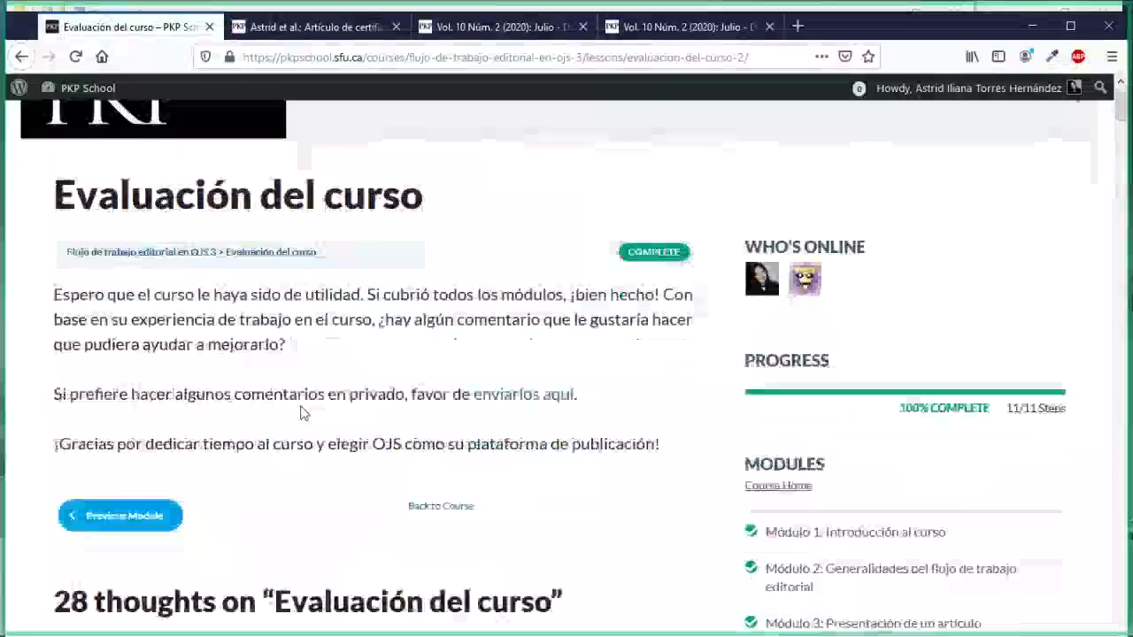
scroll(301, 406, "down", 1)
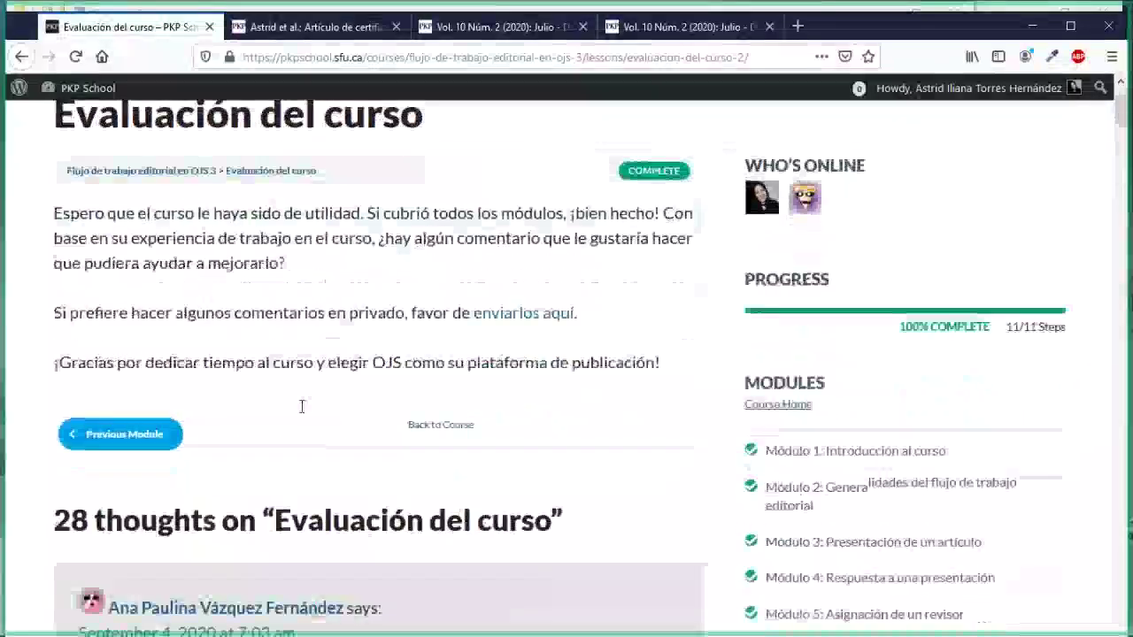
scroll(301, 406, "down", 1)
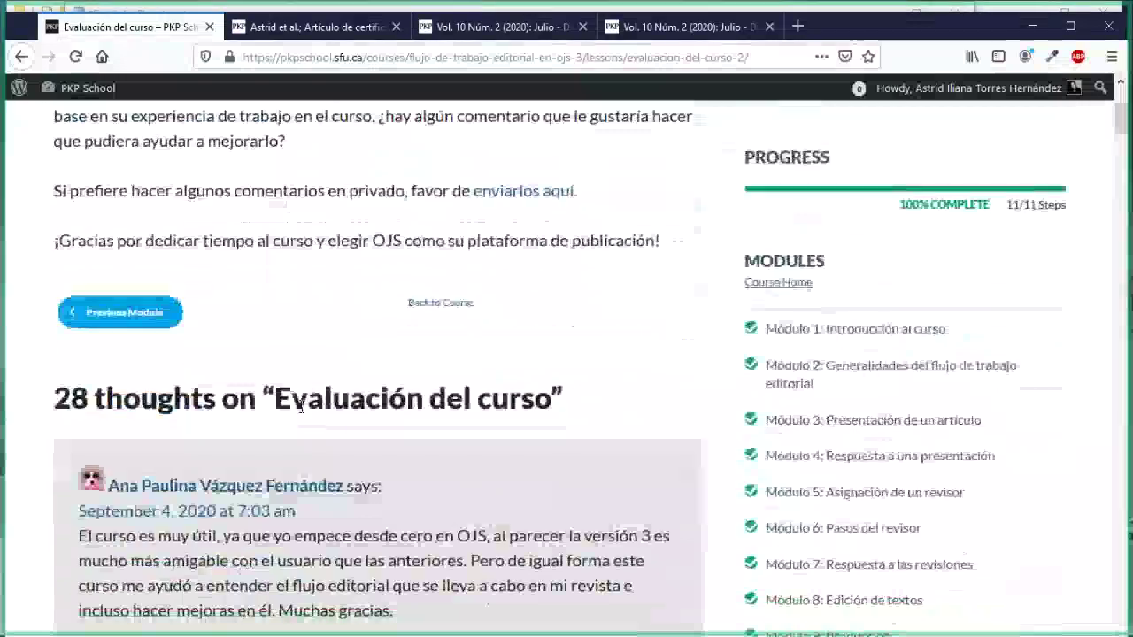
scroll(301, 406, "down", 1)
scroll(301, 406, "down", 1)
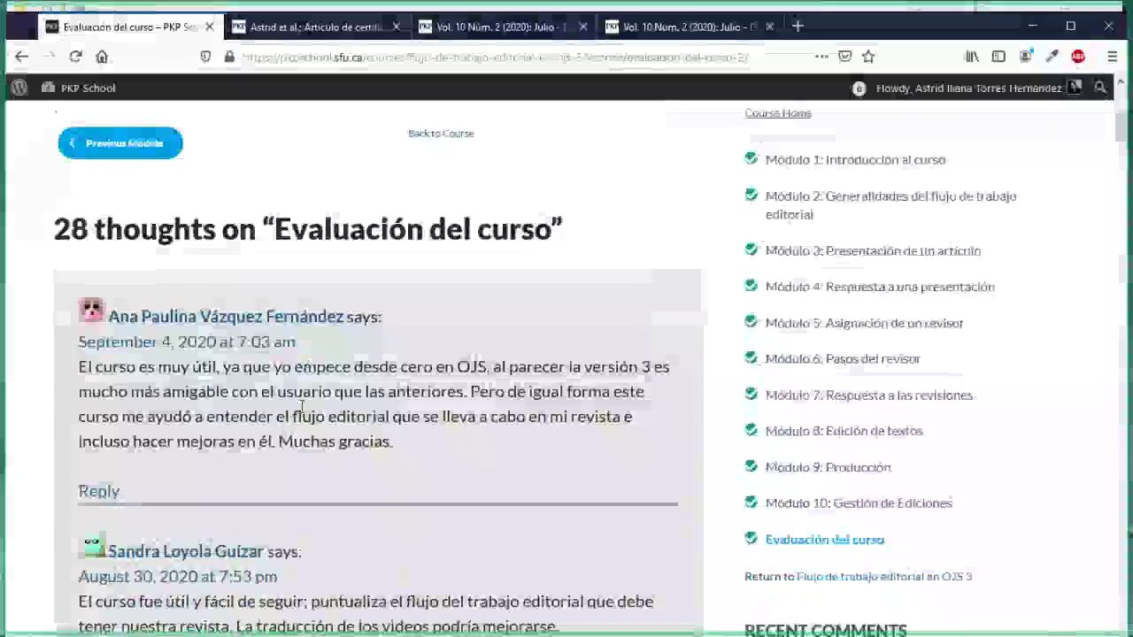
scroll(301, 409, "down", 1)
scroll(301, 412, "down", 1)
scroll(301, 412, "down", 1)
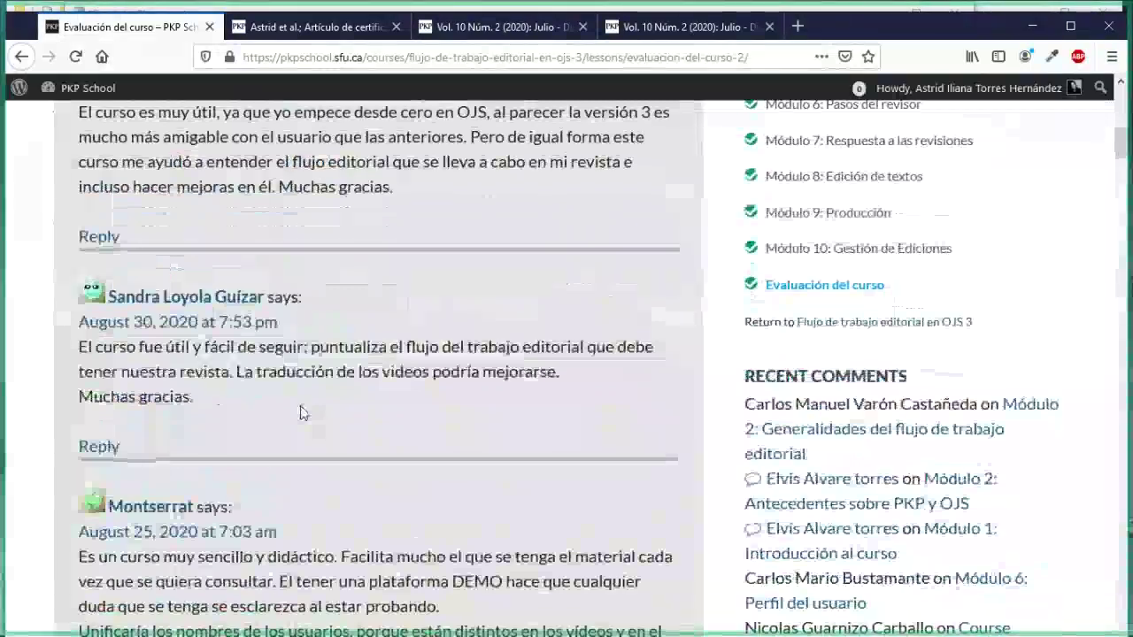
scroll(301, 412, "down", 1)
scroll(301, 413, "down", 5)
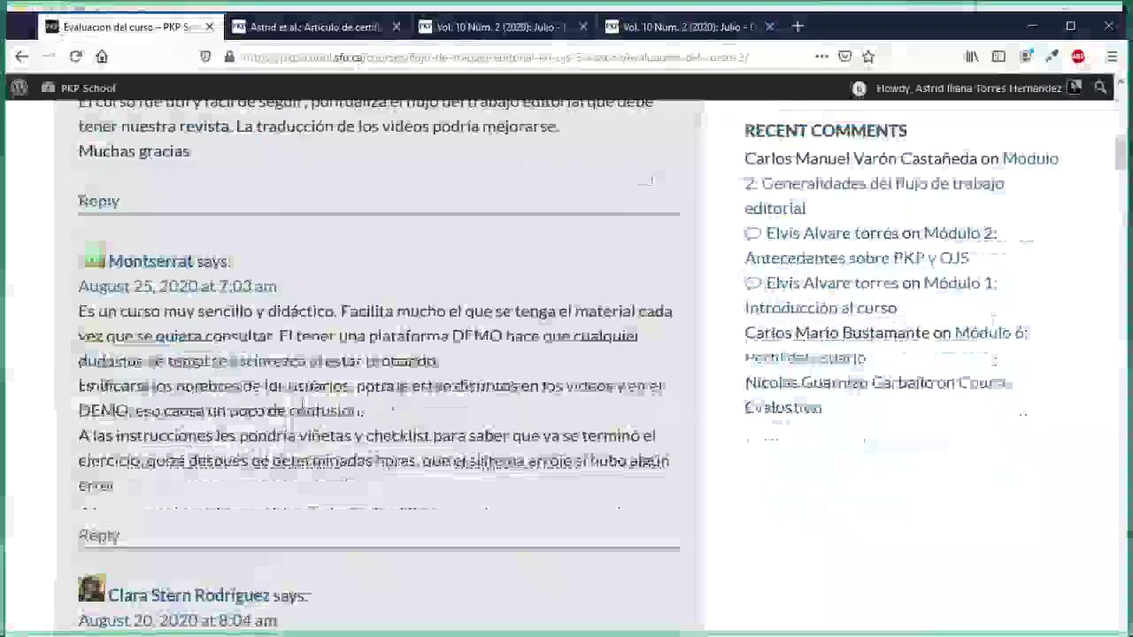
scroll(301, 408, "up", 10)
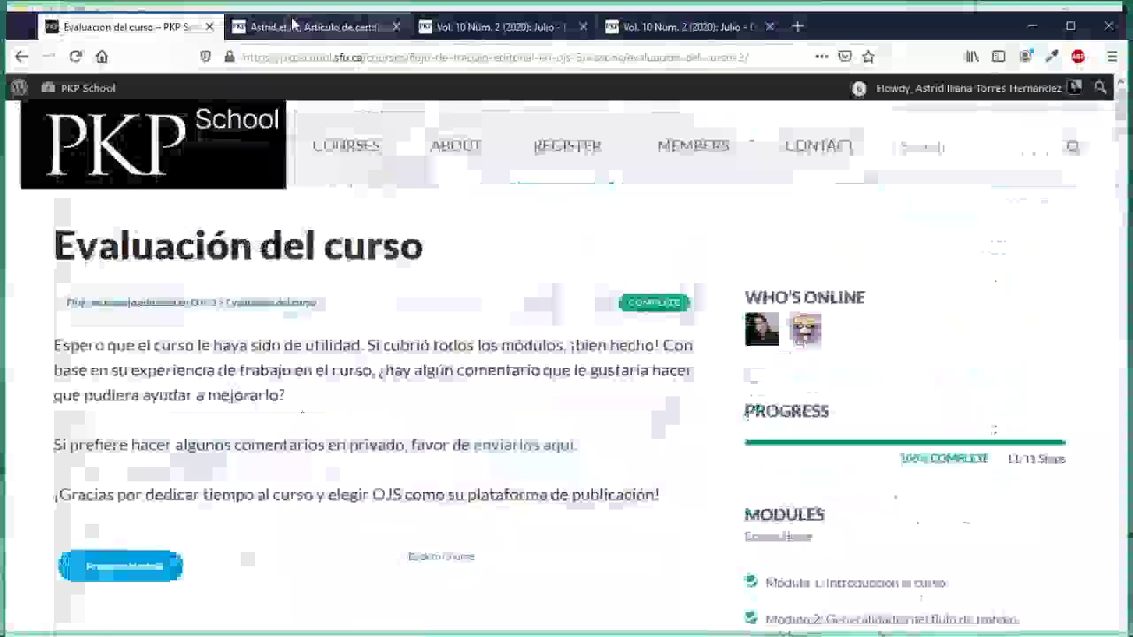
Step: Check that Artículo de certificación's Publicación tab shows Estado: Publicado and a locked version
left_click(293, 27)
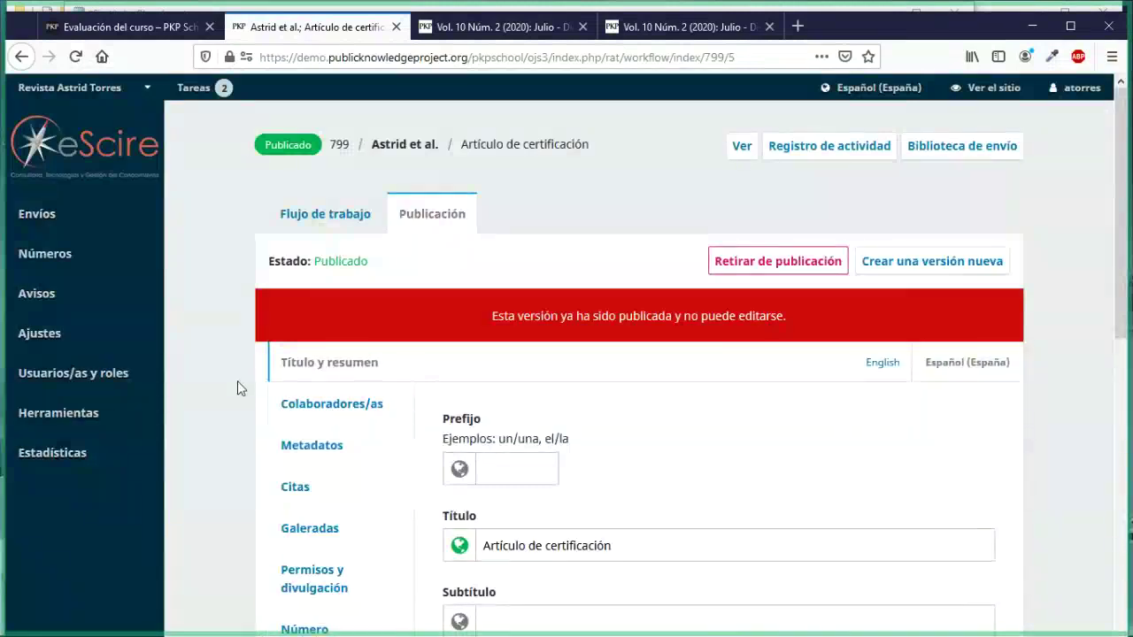
mouse_move(144, 247)
scroll(327, 486, "down", 3)
scroll(328, 482, "down", 2)
scroll(327, 483, "up", 5)
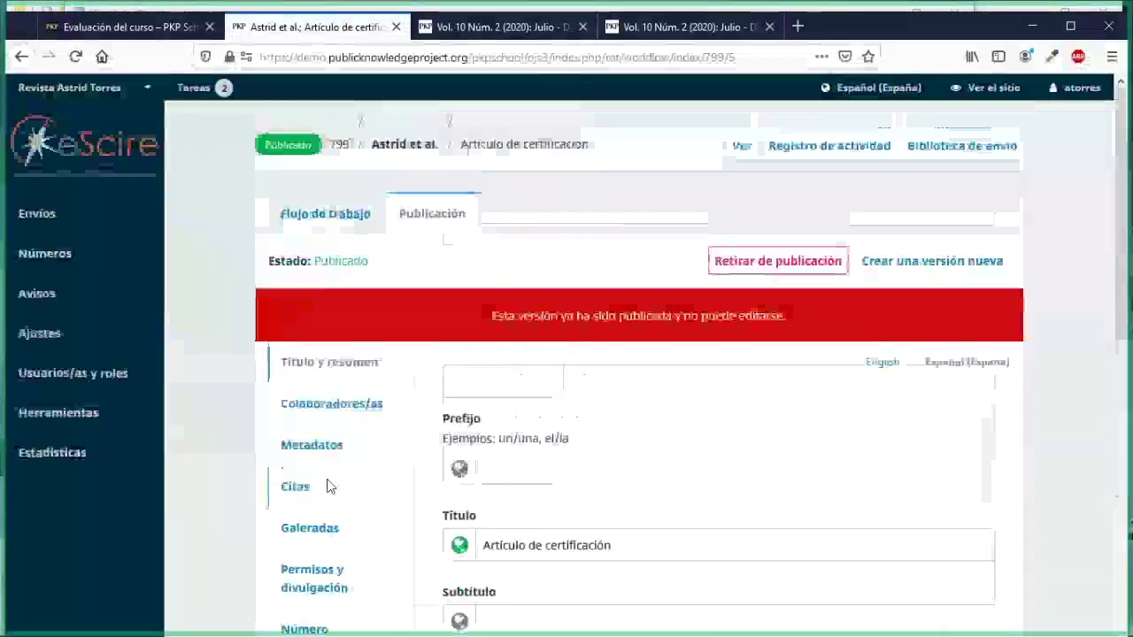